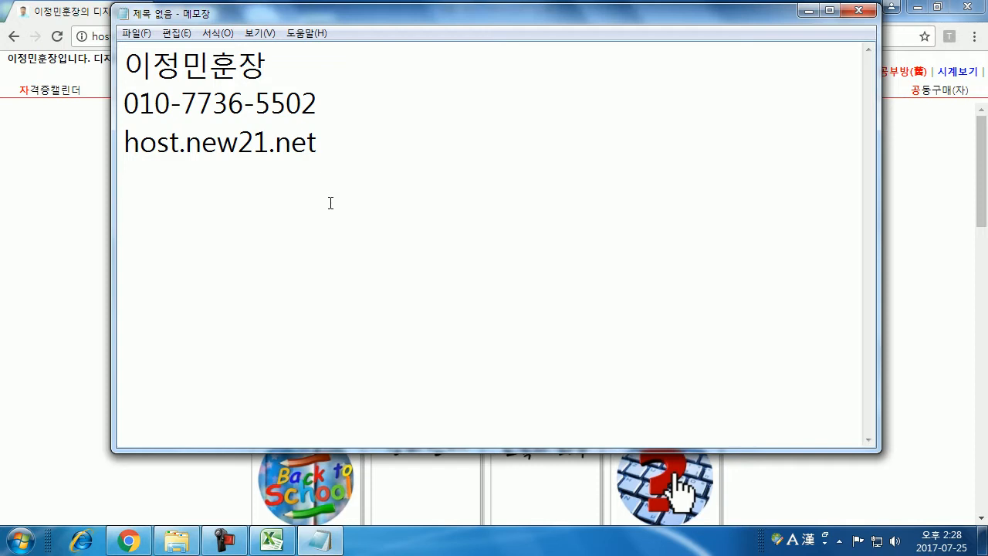
# Add the line "데이터를 입력, 서식지정" below the web address in the note
pyautogui.write('ep')
pyautogui.press('BackSpace')
pyautogui.press('BackSpace')
pyautogui.press('Hangul')
pyautogui.write('ㄷㅔ이터를 입ㄹ')
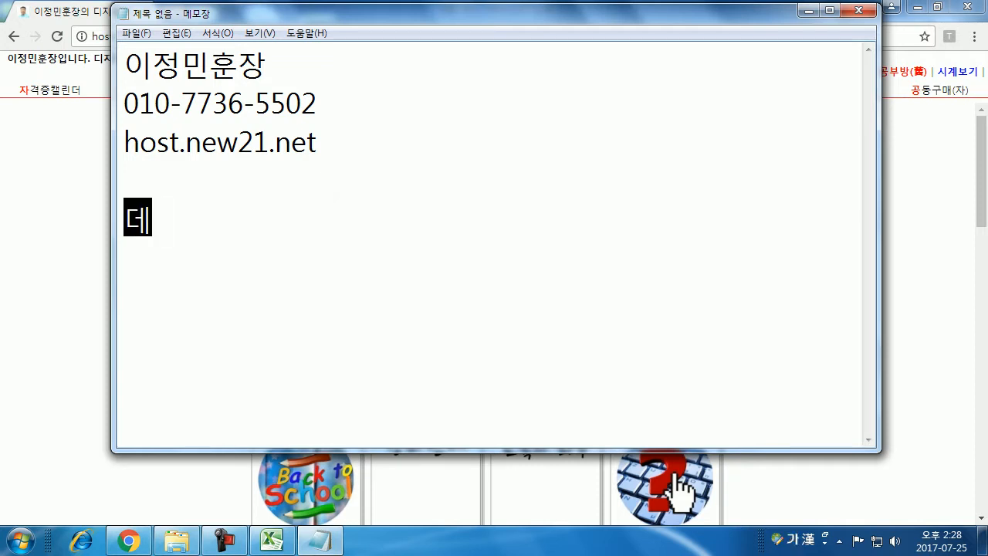
pyautogui.write('ㅕㄱ, 서식ㅈ')
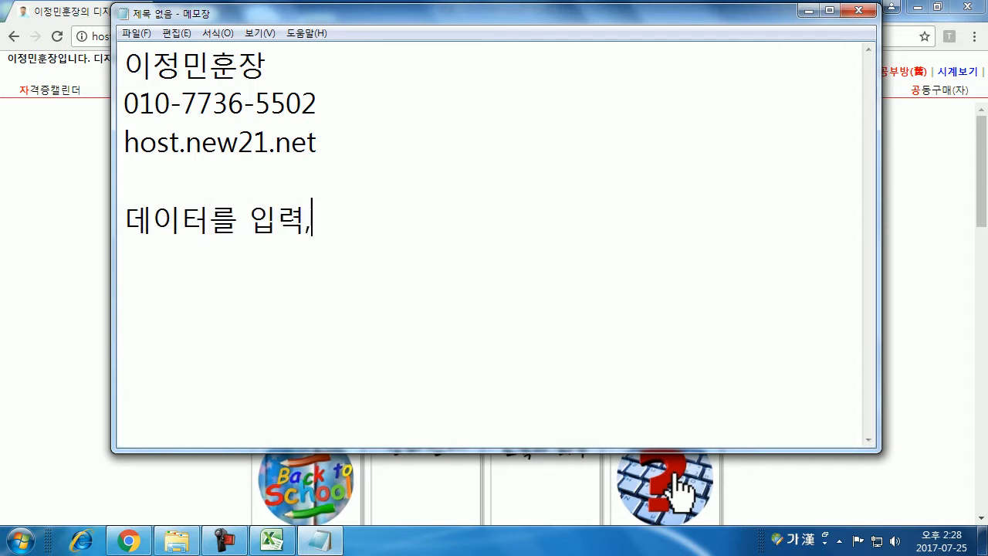
pyautogui.write('ㅣ정')
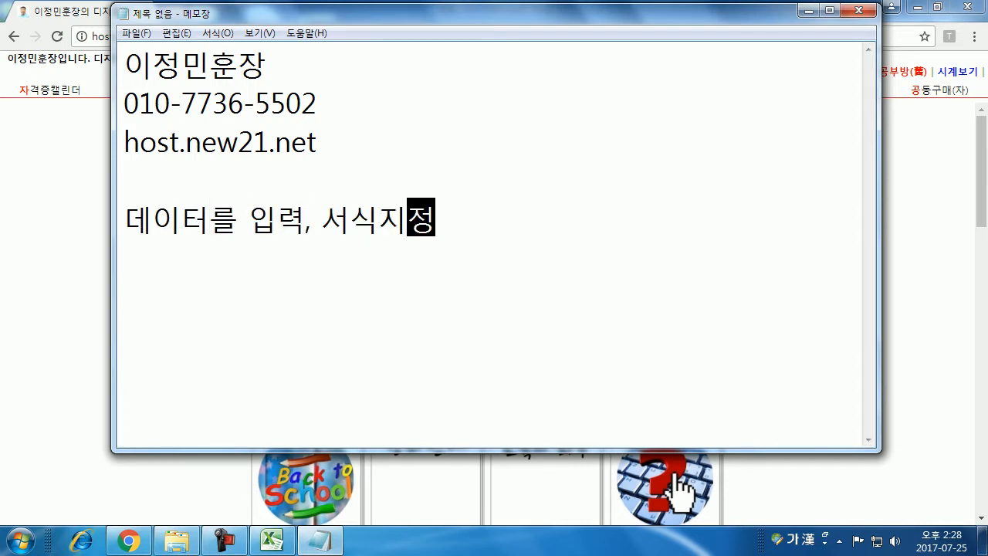
# Add a new line reading "간단한 함수를 이용한 계산" to the note
pyautogui.press('Return')
pyautogui.write('간단한 ')
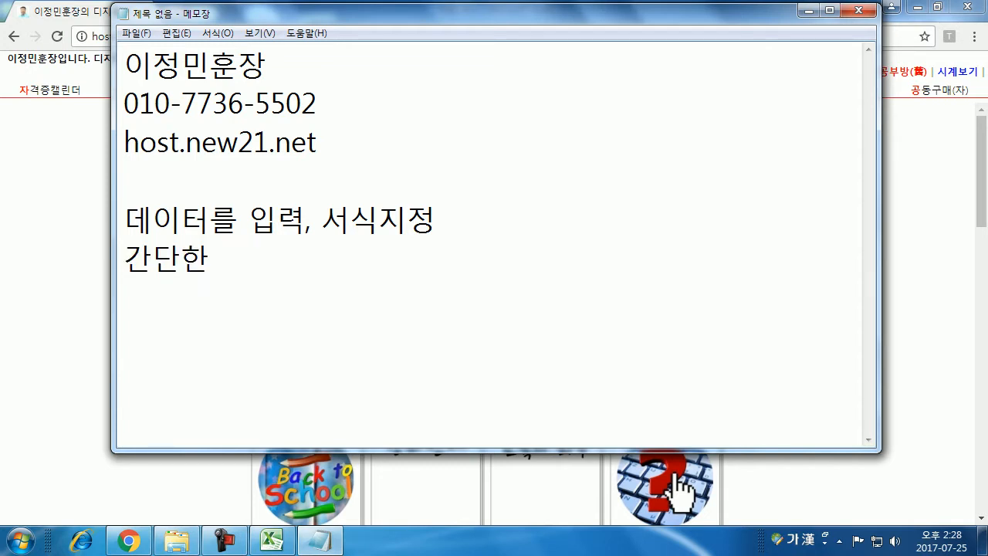
pyautogui.write('함수를 ㄱ')
pyautogui.press('BackSpace')
pyautogui.write('이용한 겟')
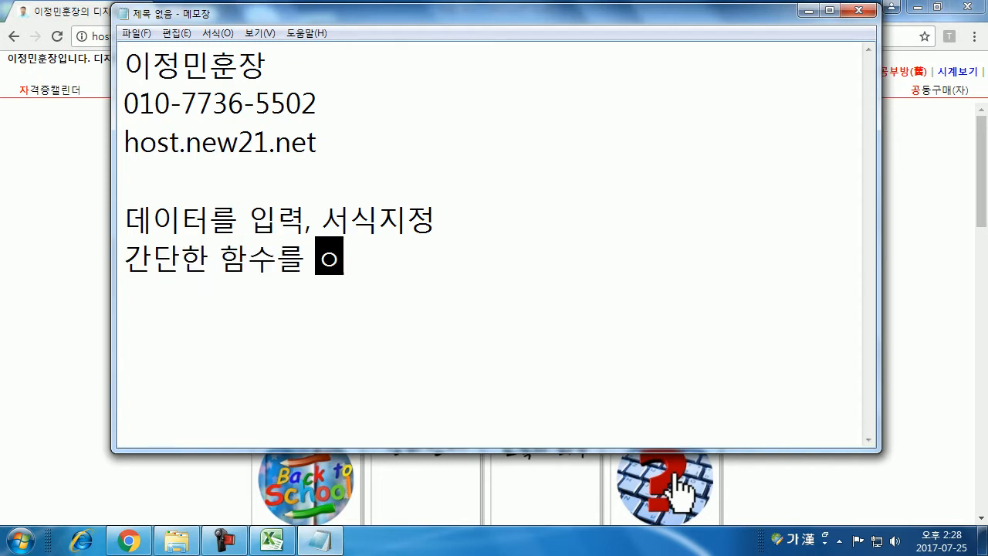
pyautogui.write('산')
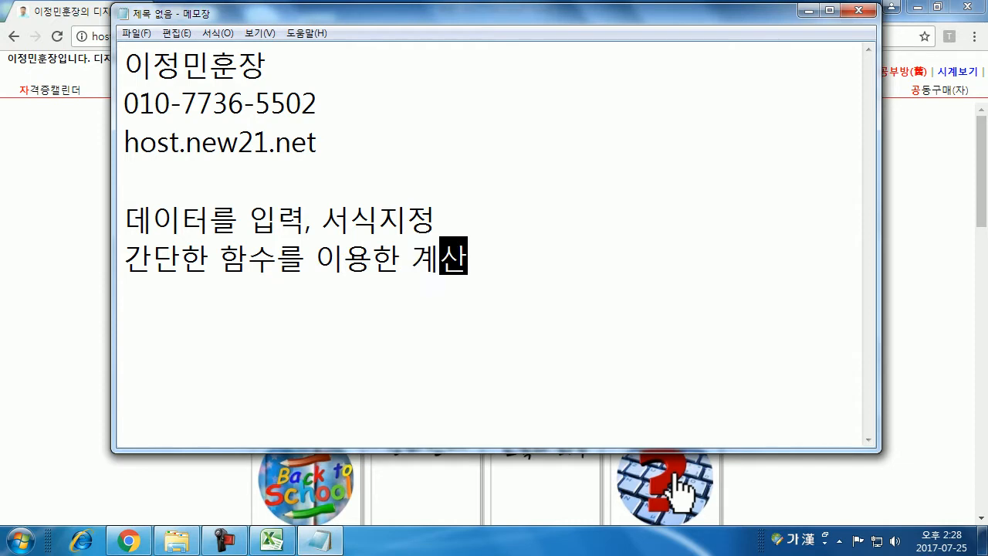
# Add the lines "참조방식을 활용한 계산" and "조건부 서식" to the note's topic list
pyautogui.press('Return')
pyautogui.write('大참조방시')
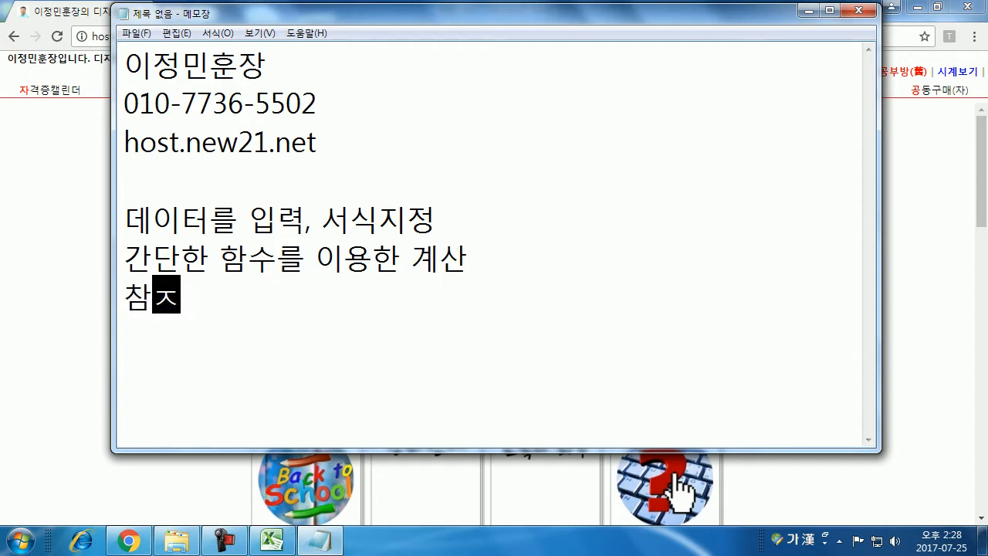
pyautogui.write('ㄱ을 활용한 ')
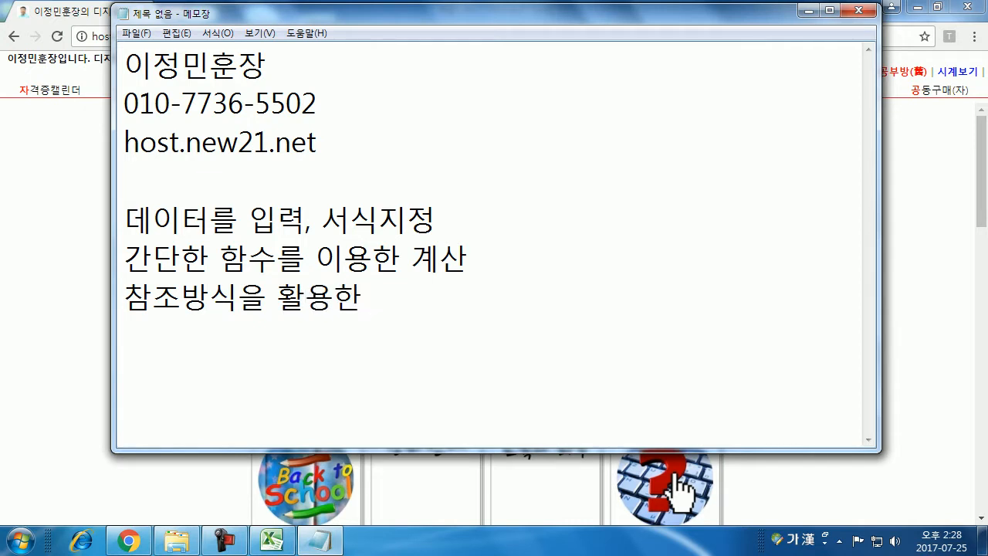
pyautogui.write('계산')
pyautogui.press('Return')
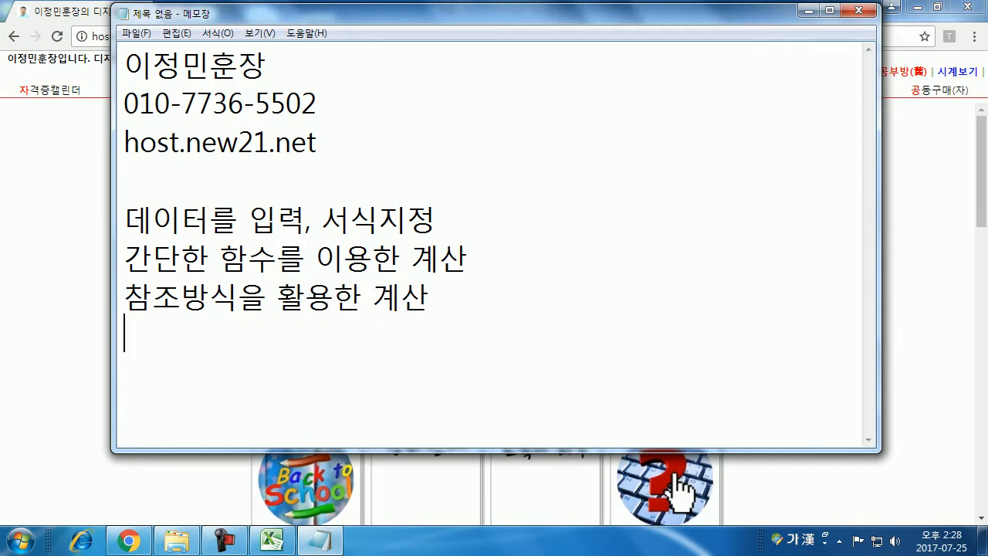
pyautogui.write('ㅈㅗ건부 서시')
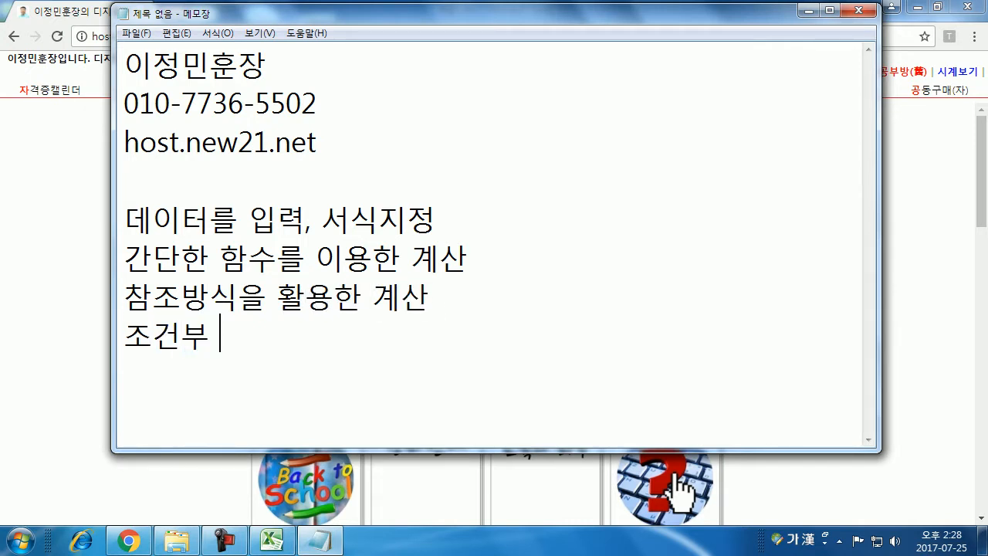
pyautogui.write('ㄱ')
pyautogui.press('Return')
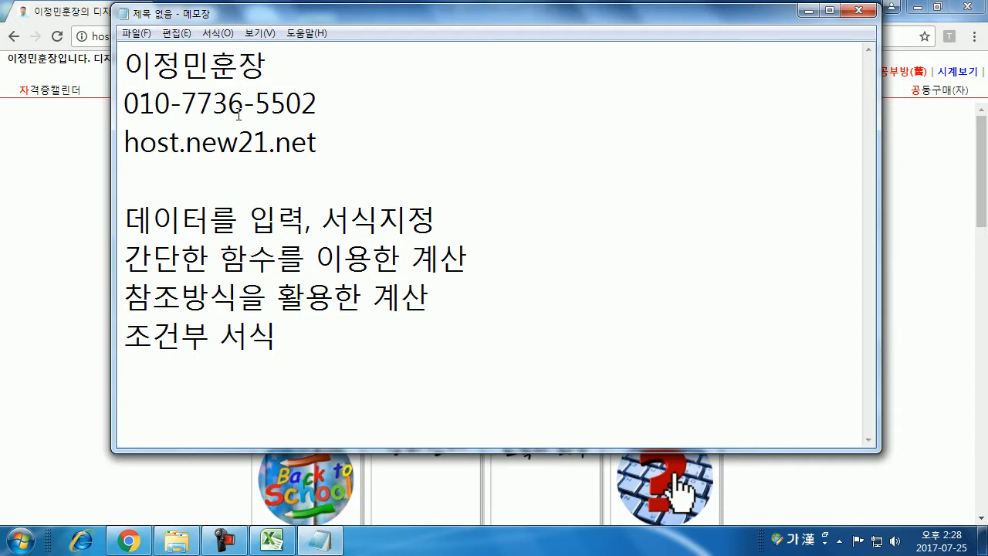
# Switch to the Excel workbook 예문.xlsx, insert a new worksheet and narrow its column A to a thin margin
pyautogui.click(273, 547)
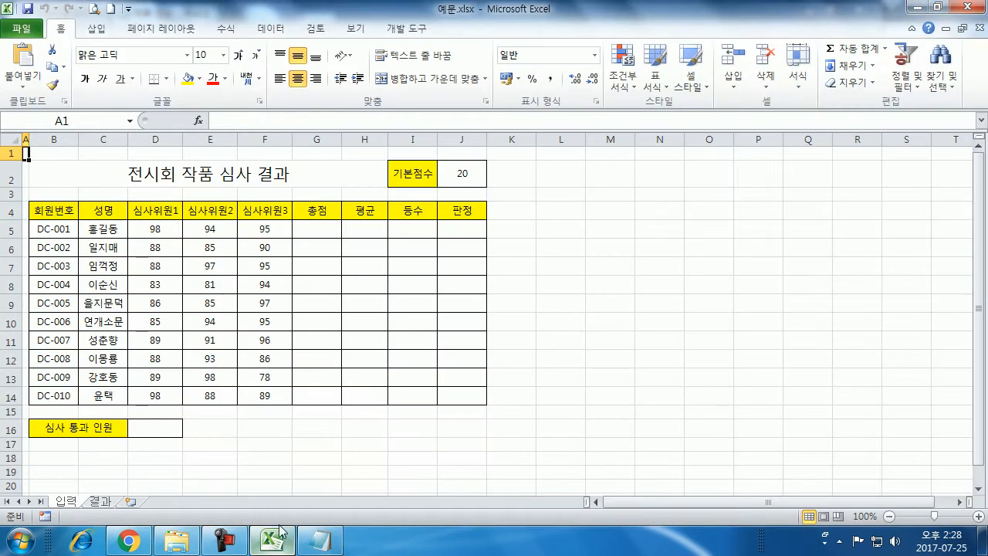
pyautogui.click(130, 502)
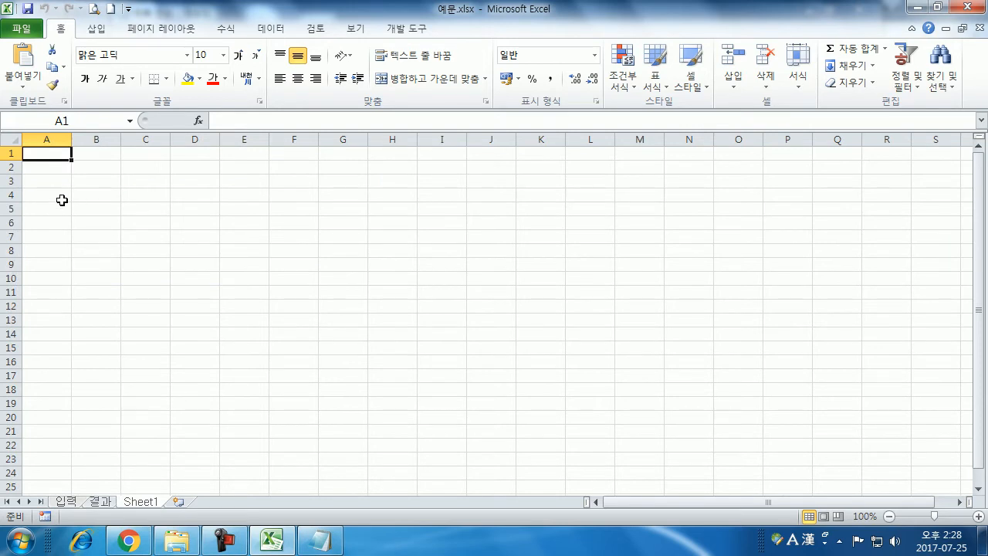
pyautogui.keyDown('ctrl'); pyautogui.scroll(6, 61, 198); pyautogui.keyUp('ctrl')
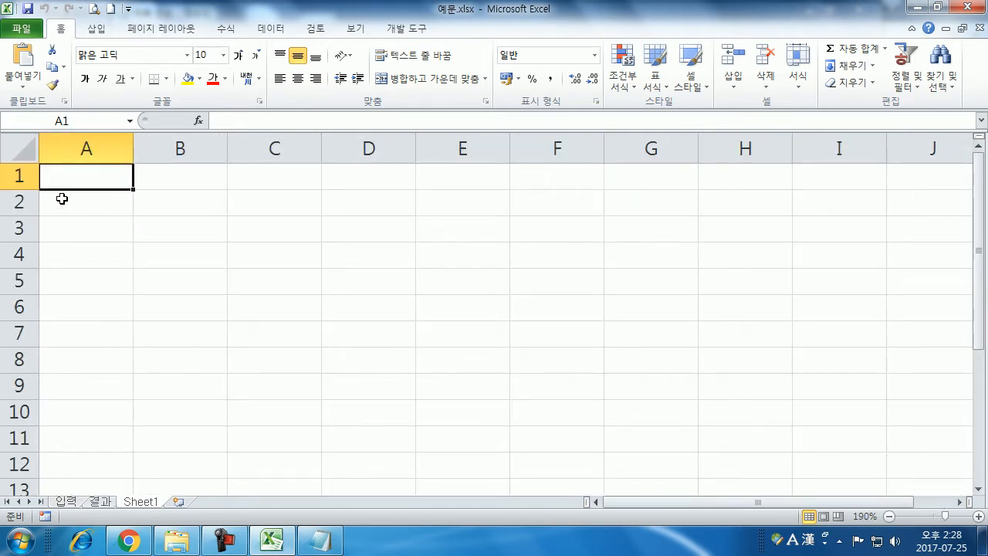
pyautogui.moveTo(133, 148); pyautogui.dragTo(54, 148)
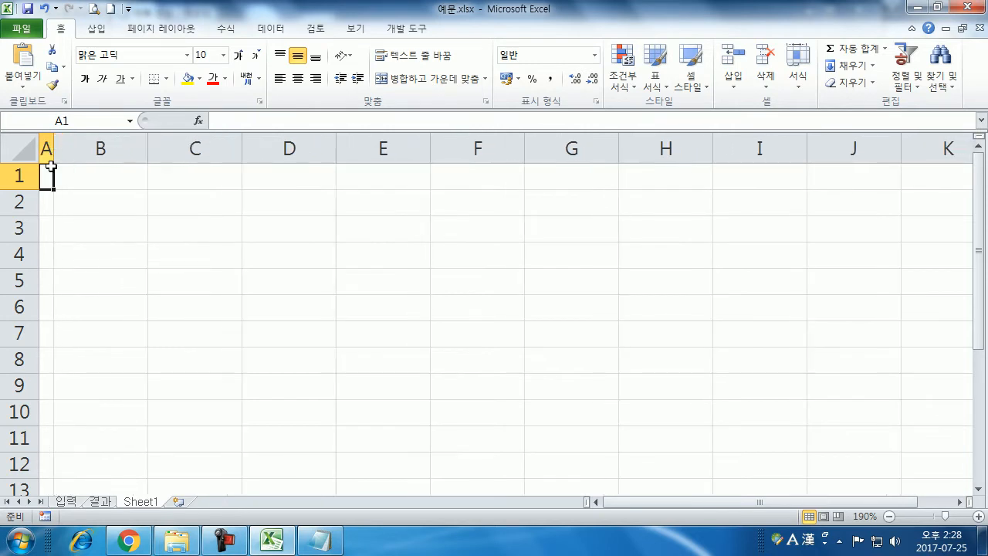
# Enter the title "전시회 작품 심사 결과" in cell B2
pyautogui.click(74, 203)
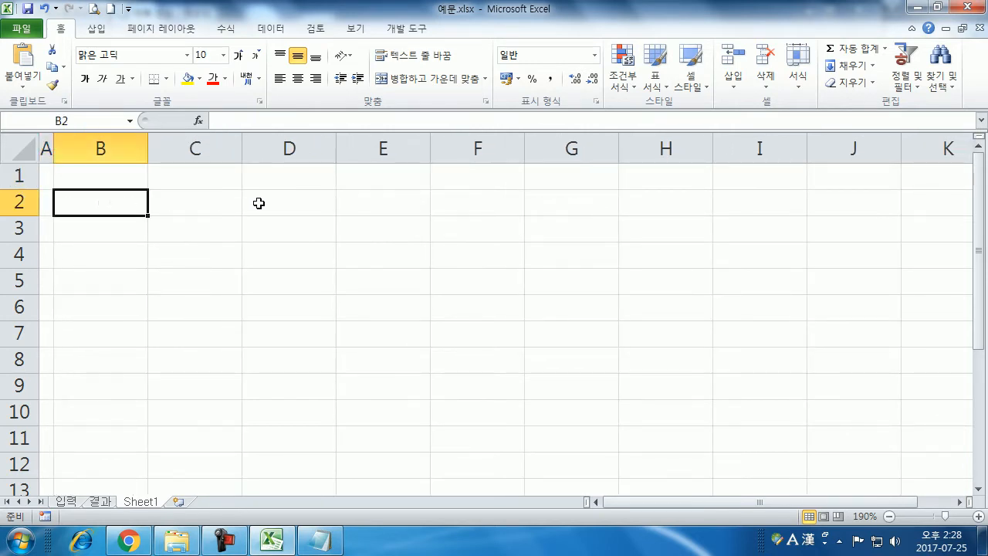
pyautogui.write('wjstl')
pyautogui.press('Escape')
pyautogui.press('Hangul')
pyautogui.write('전ㅅ시회 작품 심사')
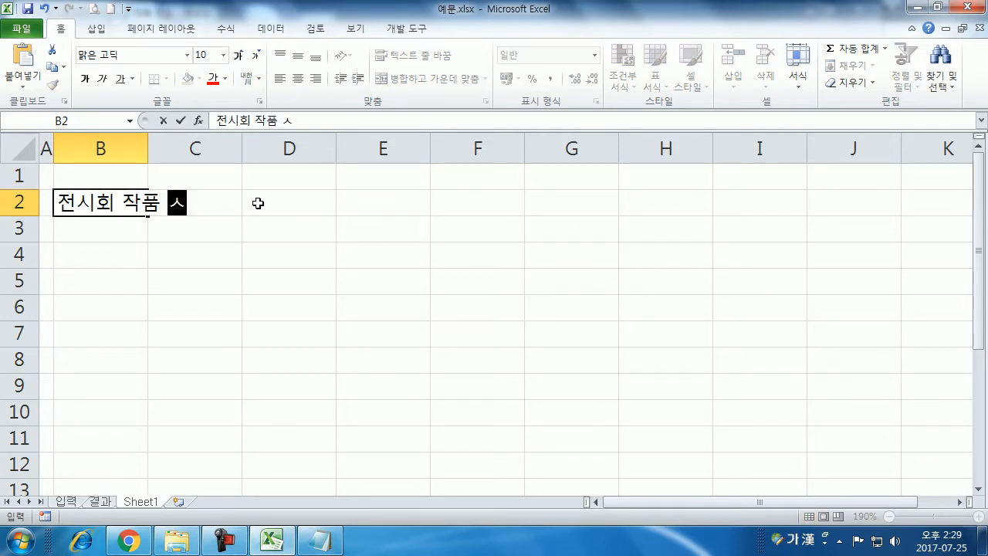
pyautogui.write(' 결과')
pyautogui.press('Return')
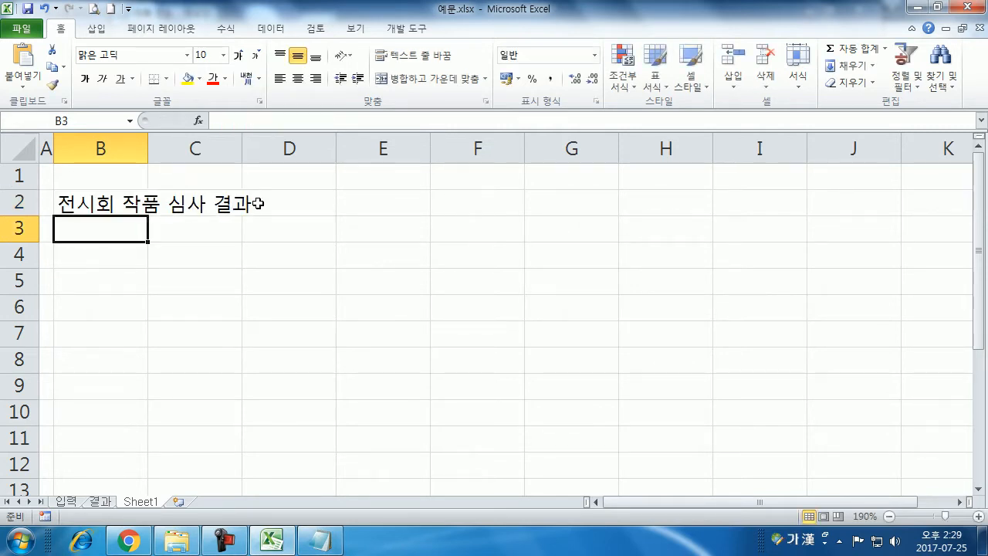
# Enter the headers 회원번호, 성명 and 심사위원1 in cells B4 to D4
pyautogui.press('Return')
pyautogui.write('회')
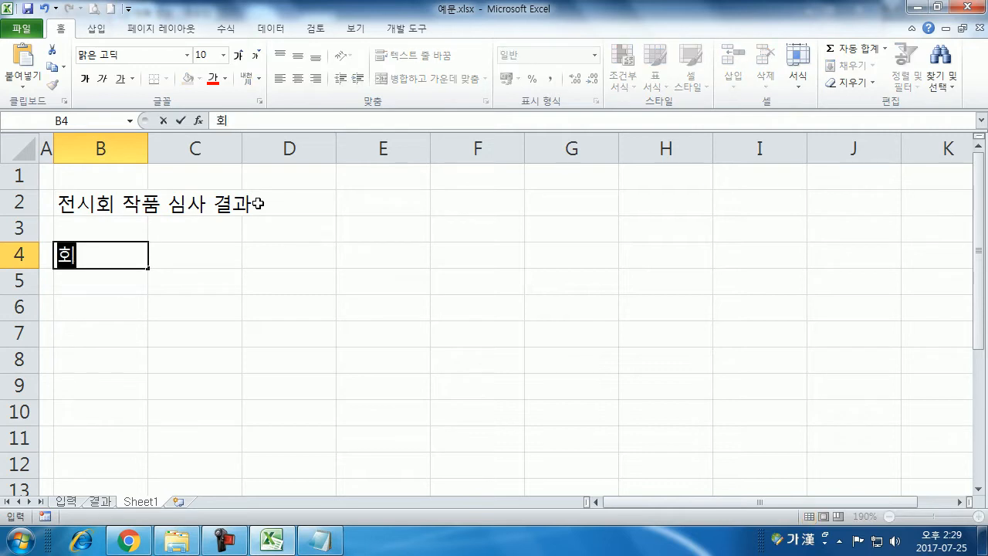
pyautogui.write('원번호')
pyautogui.press('Tab')
pyautogui.write('성명')
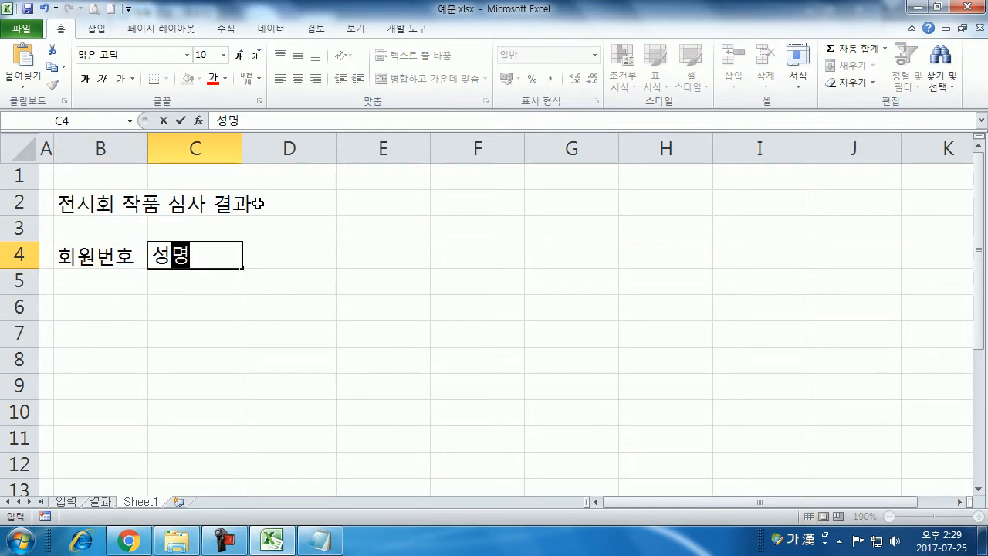
pyautogui.press('Tab')
pyautogui.write('심사위')
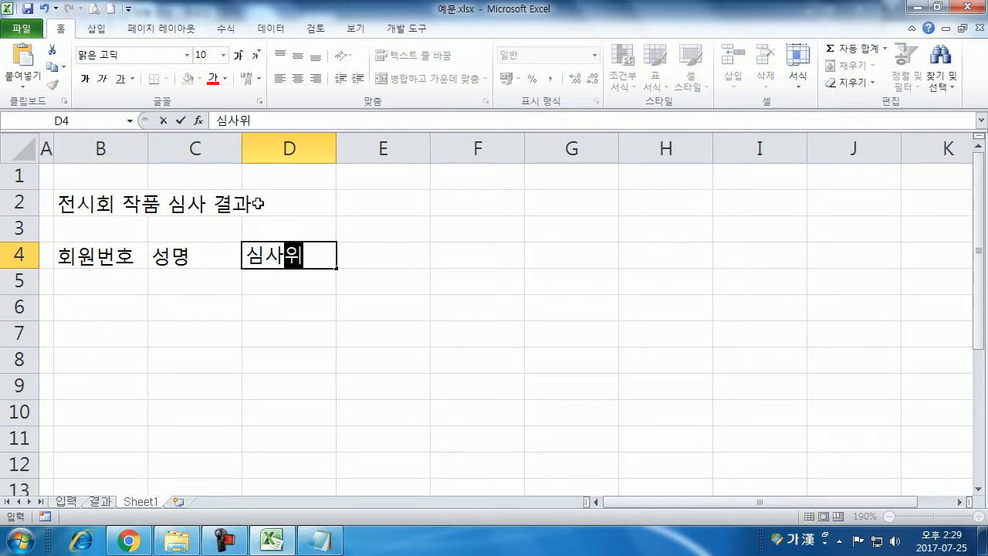
pyautogui.write('워ㄴ1')
pyautogui.press('Tab')
# Leave E4 and F4 empty and enter the headers 총점, 평균, 등수 and 판정 in cells G4 to J4
pyautogui.press('Tab')
pyautogui.press('Tab')
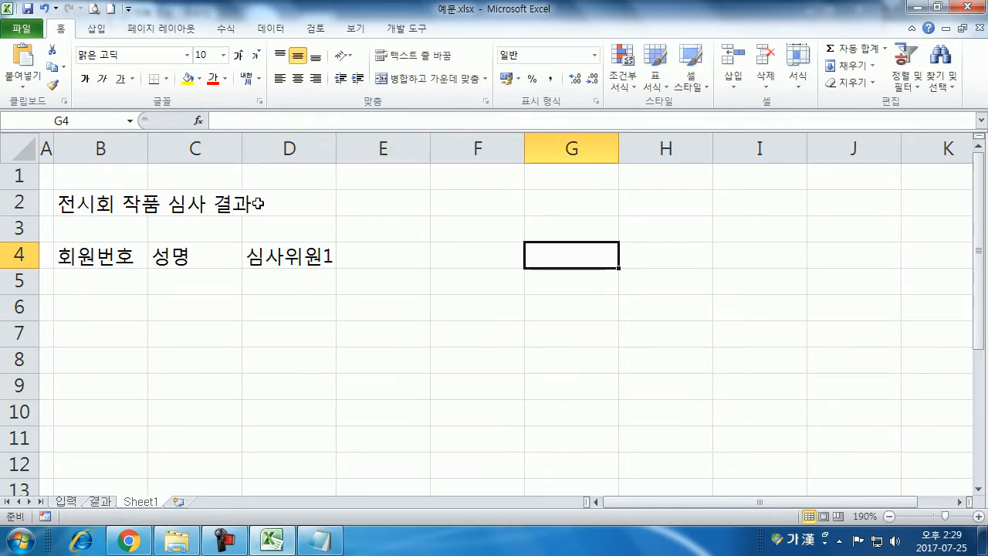
pyautogui.write('총점 평ㄱ')
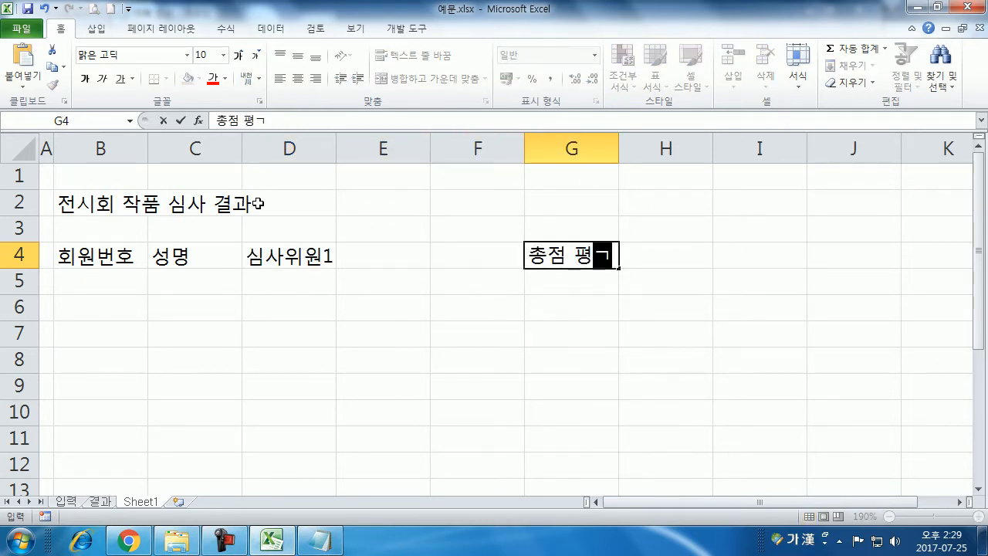
pyautogui.press('BackSpace')
pyautogui.press('BackSpace')
pyautogui.press('BackSpace')
pyautogui.press('Tab')
pyautogui.write('평균')
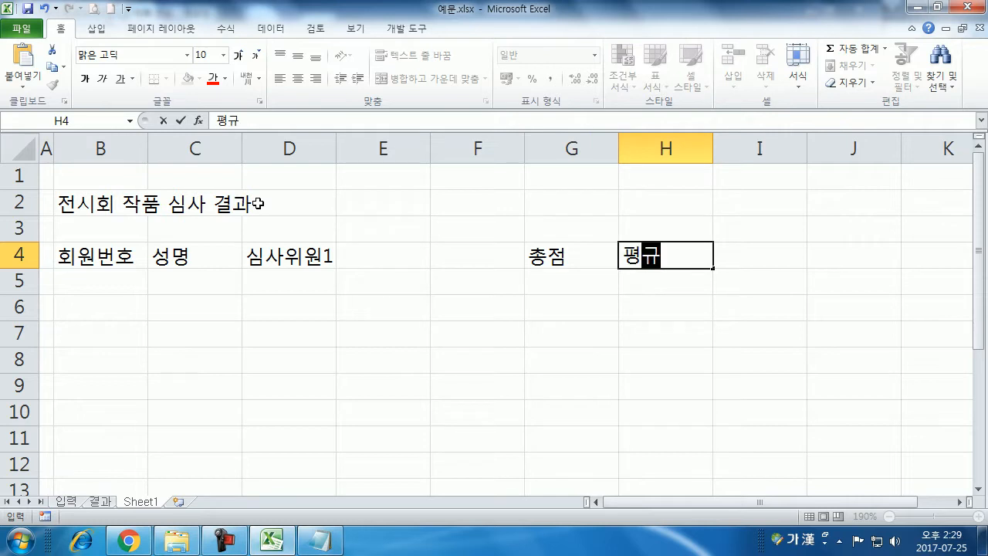
pyautogui.press('Tab')
pyautogui.write('등수')
pyautogui.press('Tab')
pyautogui.write('판정')
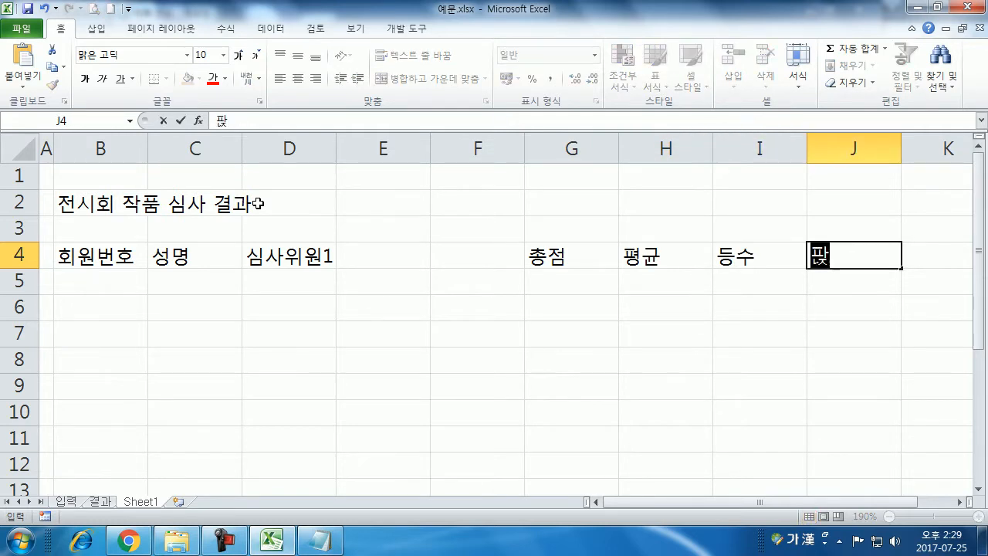
pyautogui.press('Return')
# Enter the first member number in cell B5 under 회원번호
pyautogui.write('D')
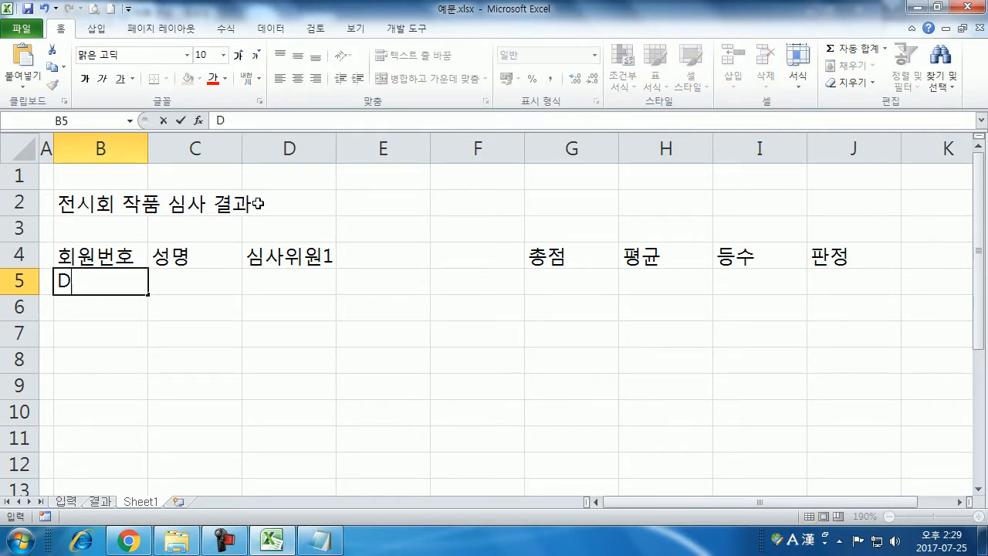
pyautogui.write('C-001')
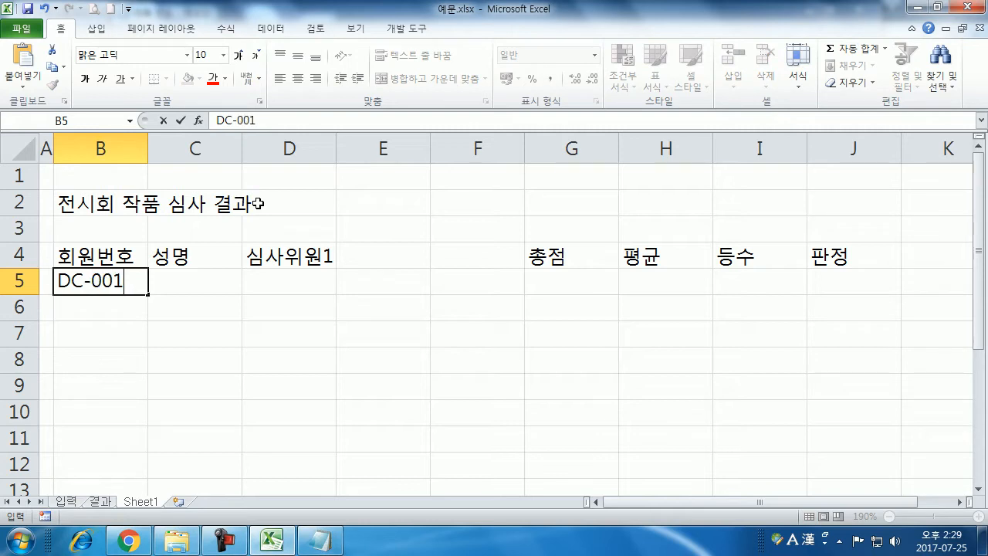
pyautogui.press('Return')
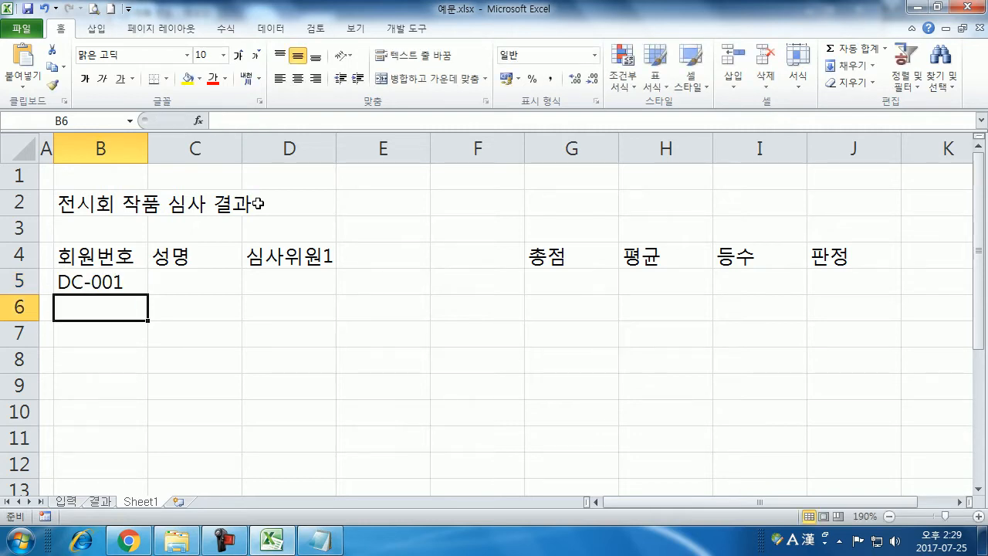
pyautogui.click(299, 253)
pyautogui.click(386, 257)
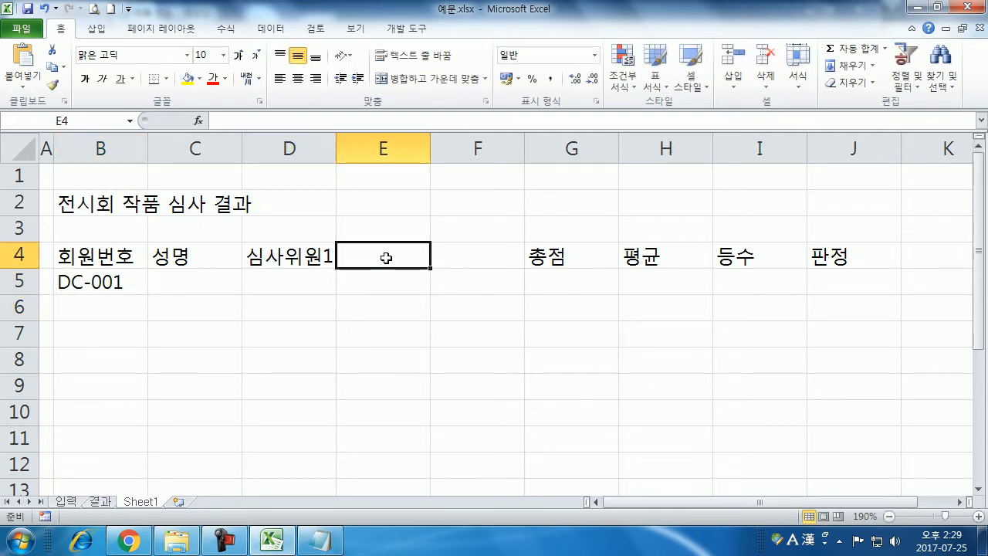
pyautogui.click(486, 257)
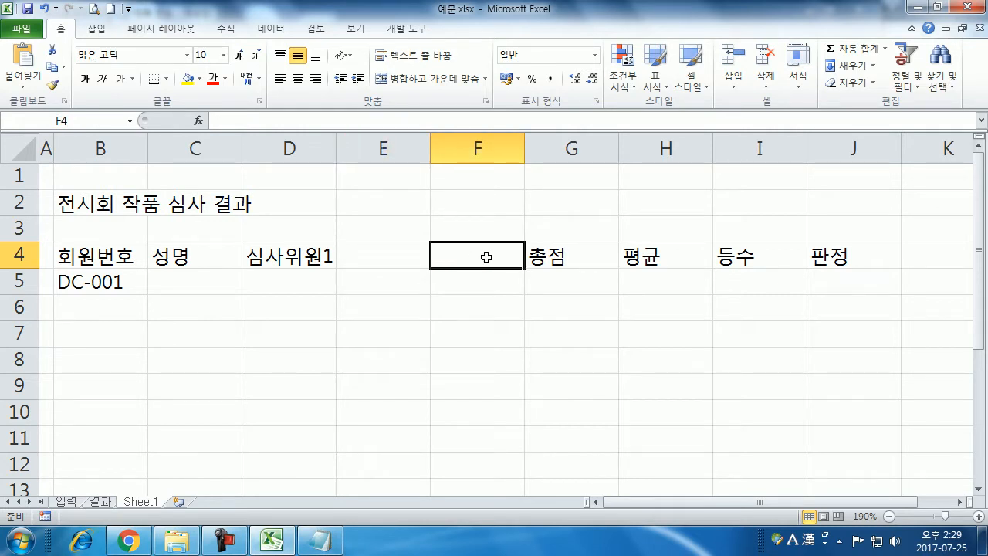
pyautogui.click(294, 263)
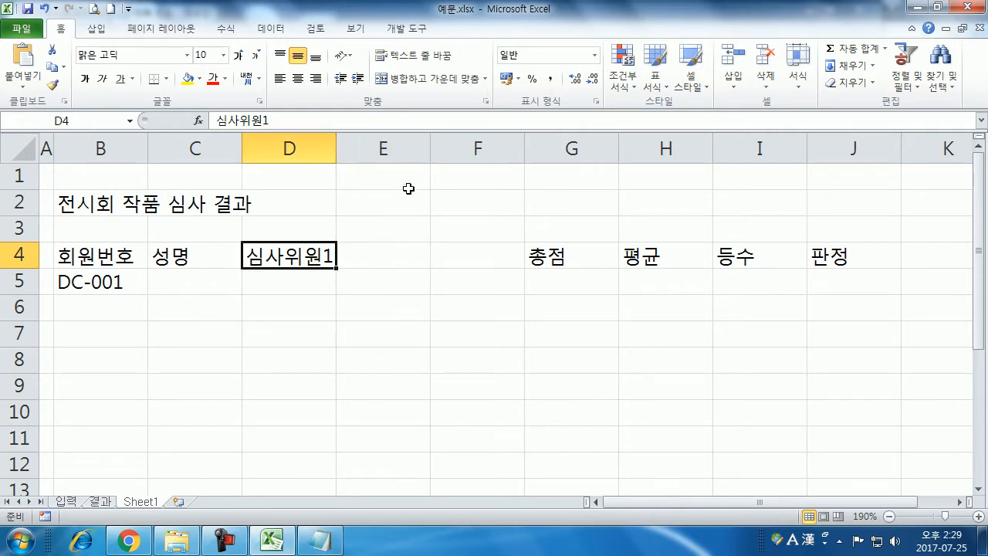
pyautogui.click(400, 210)
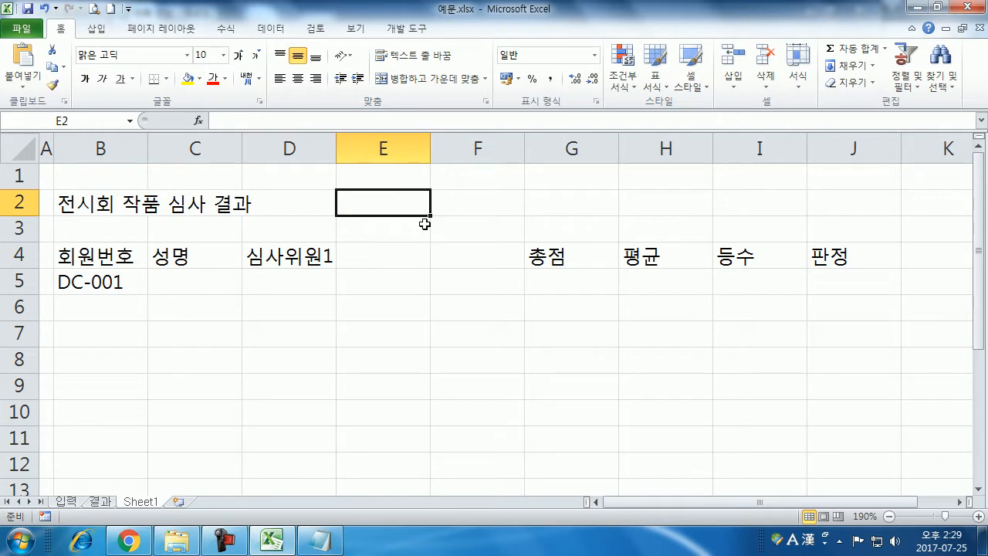
pyautogui.click(513, 197)
pyautogui.click(614, 194)
pyautogui.click(664, 193)
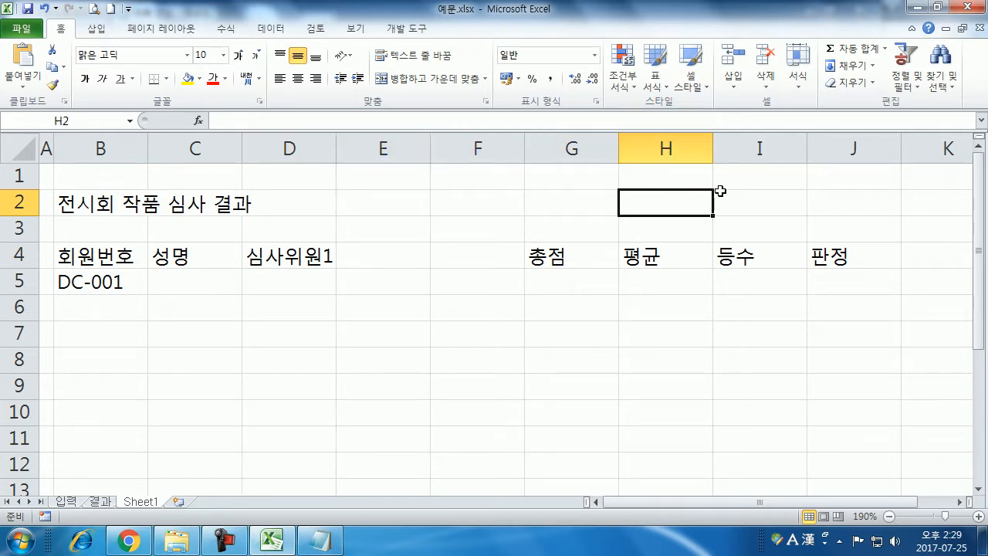
pyautogui.click(719, 190)
pyautogui.moveTo(428, 217); pyautogui.dragTo(610, 404)
pyautogui.click(389, 199)
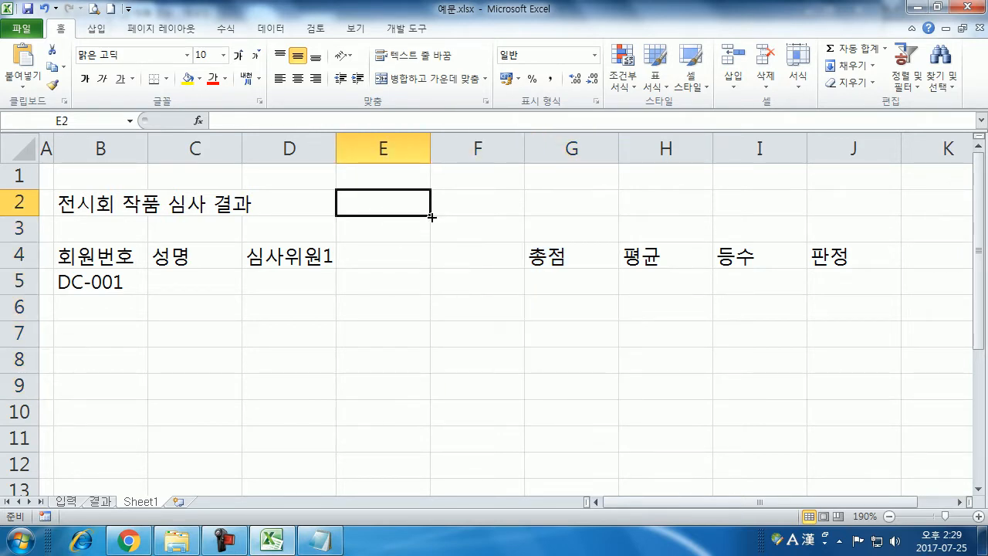
pyautogui.click(322, 267)
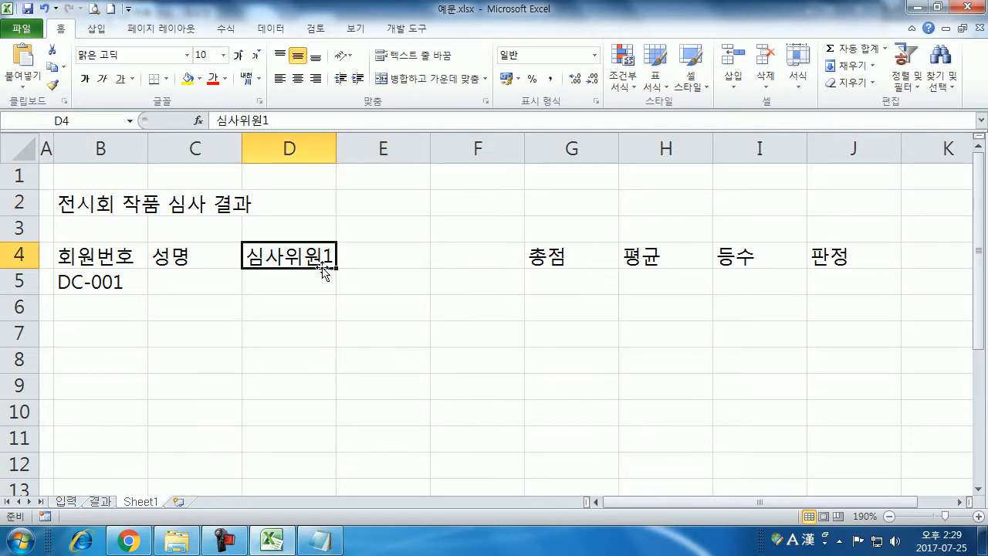
# Extend the 심사위원 header series from D4 to F4 and the member number series from B5 down to B14
pyautogui.moveTo(338, 268); pyautogui.dragTo(510, 272)
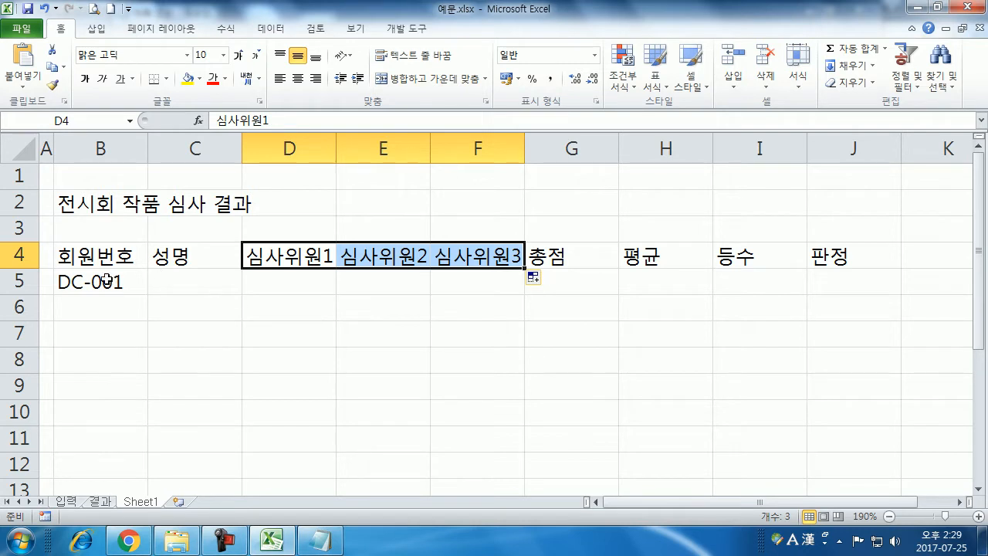
pyautogui.click(108, 279)
pyautogui.scroll(-1, 156, 301)
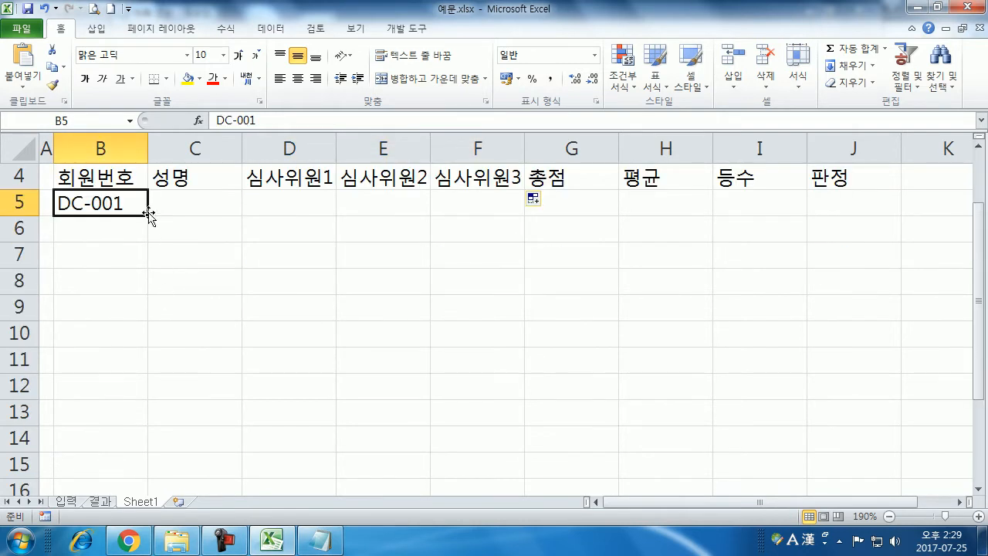
pyautogui.moveTo(149, 218); pyautogui.dragTo(148, 457)
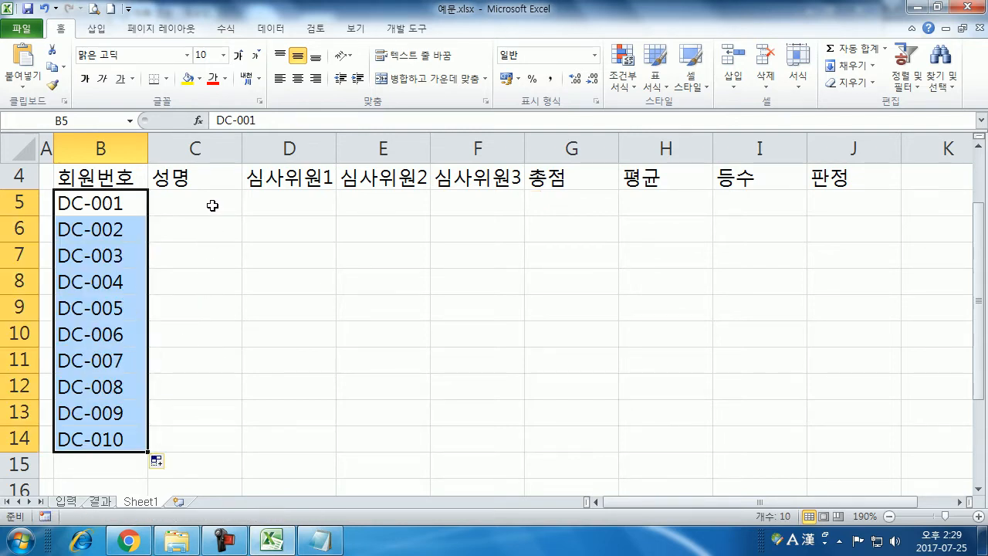
# Try entering the same full name in all of C5:C14 at once, and clear the range again
pyautogui.click(166, 202)
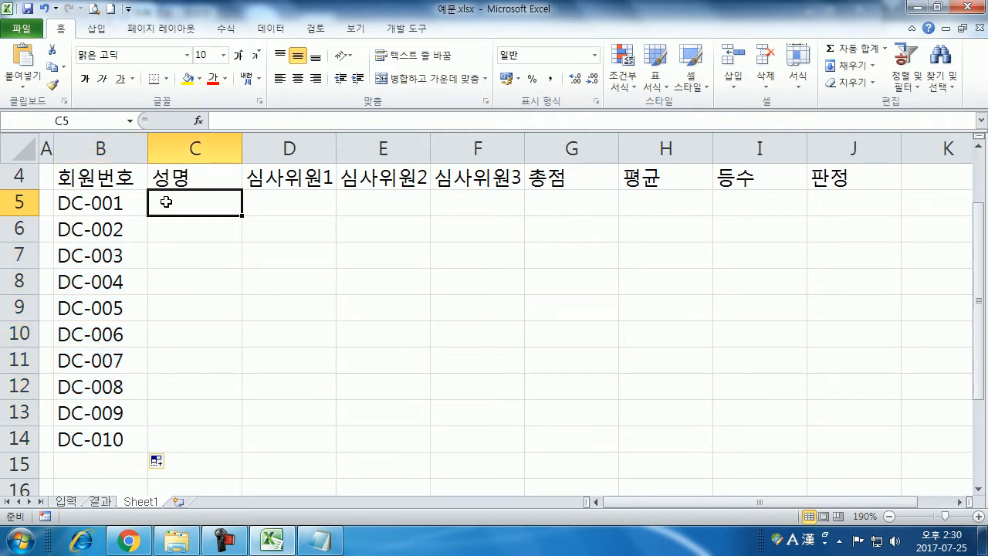
pyautogui.moveTo(166, 202); pyautogui.dragTo(154, 441)
pyautogui.write('g')
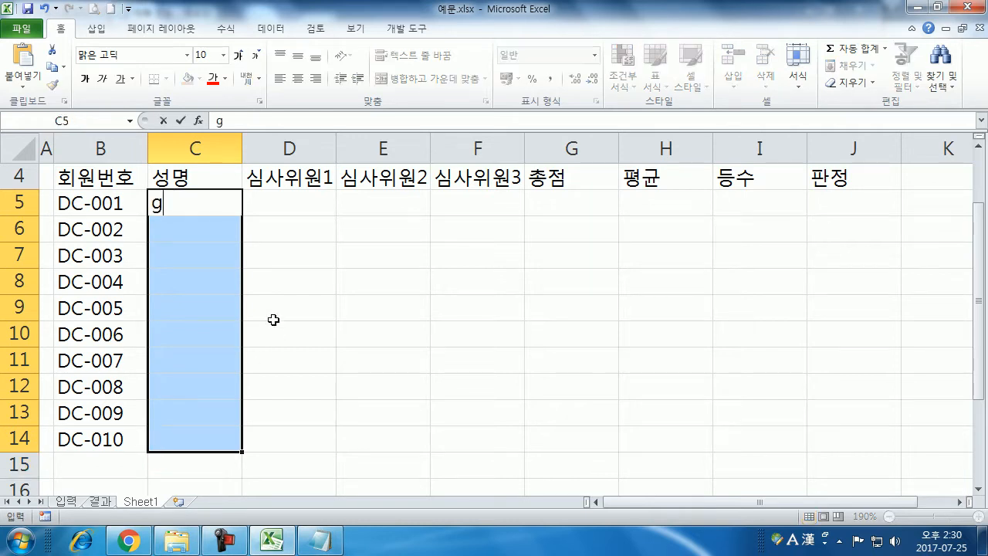
pyautogui.write('hdr')
pyautogui.press('Escape')
pyautogui.press('Hangul')
pyautogui.write('홍길동')
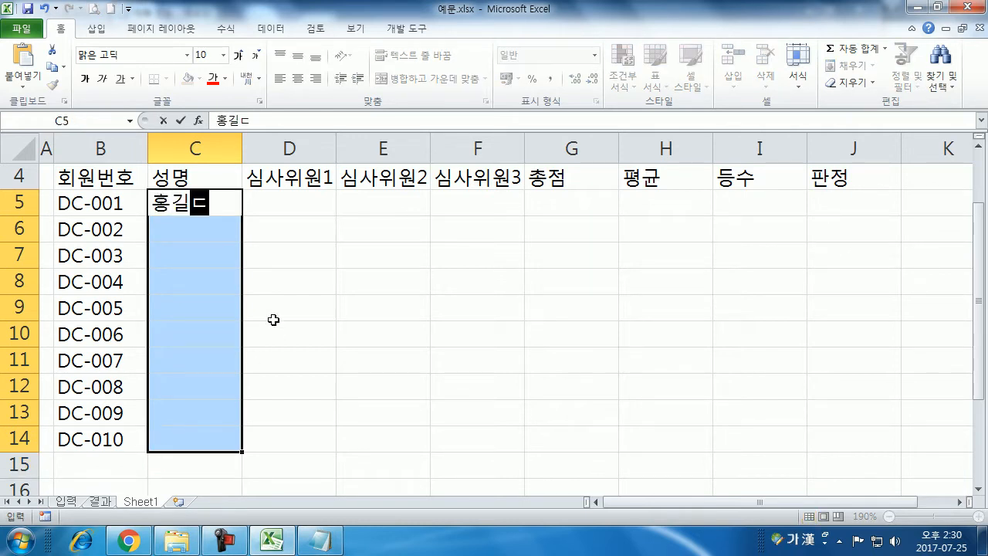
pyautogui.hotkey('ctrl', 'Return')
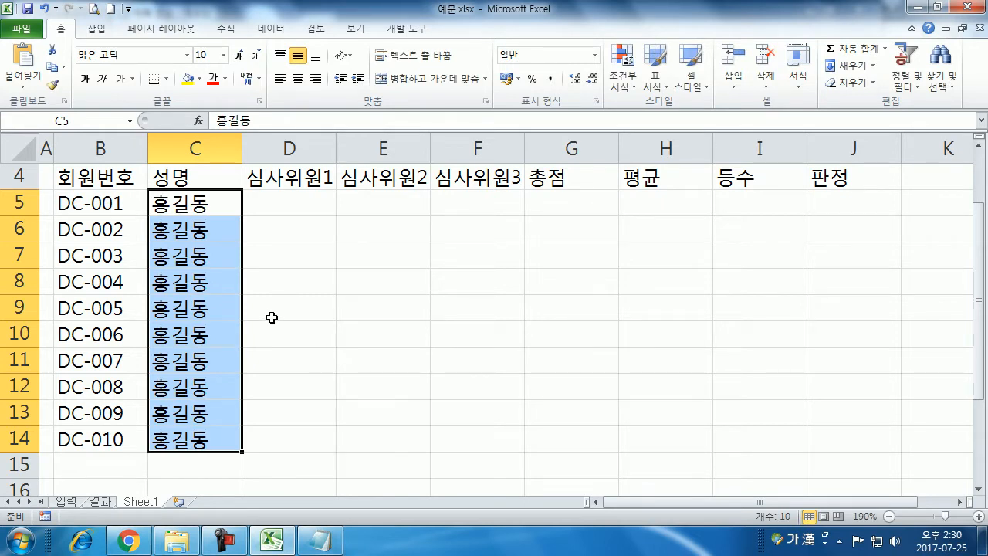
pyautogui.press('Delete')
# Try entering the full name in C5 and copying it down to C14, and clear the copies below C5
pyautogui.click(220, 204)
pyautogui.write('홍길동')
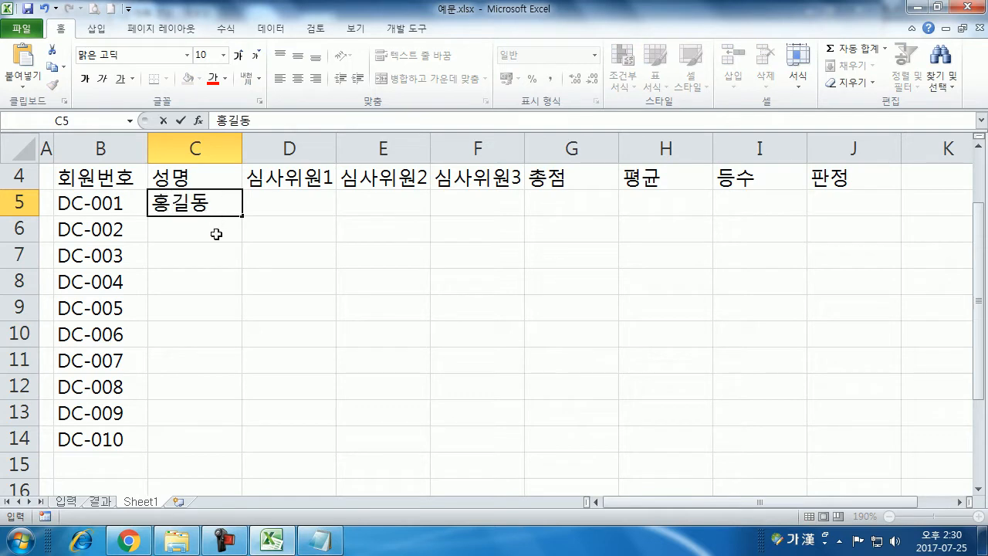
pyautogui.press('Return')
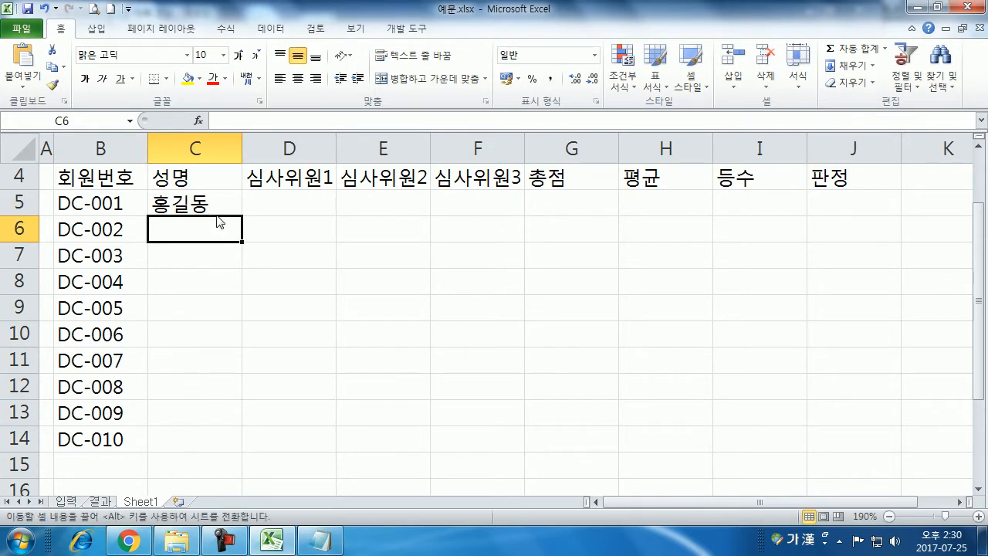
pyautogui.click(214, 204)
pyautogui.click(251, 214)
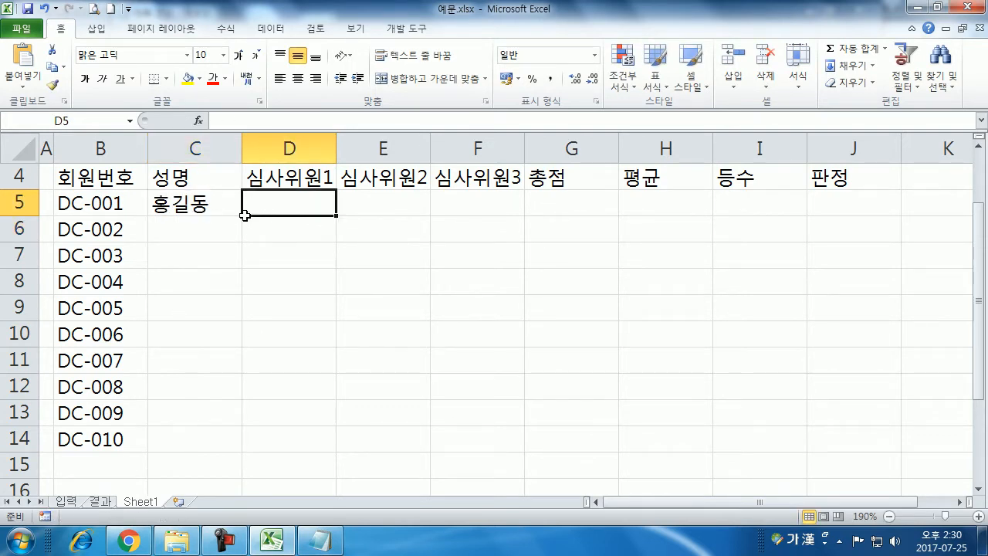
pyautogui.click(237, 212)
pyautogui.moveTo(241, 215); pyautogui.dragTo(224, 451)
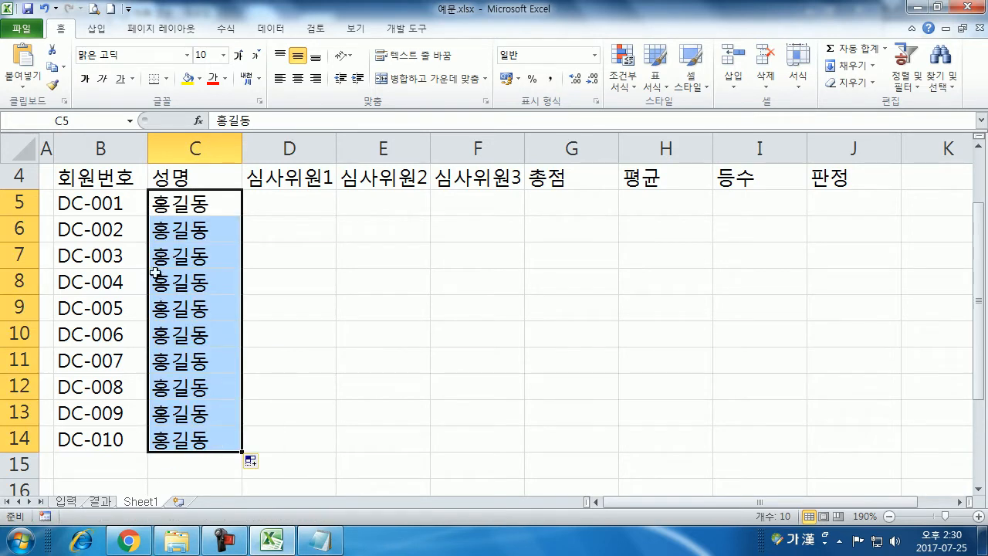
pyautogui.moveTo(180, 229); pyautogui.dragTo(168, 456)
pyautogui.press('Delete')
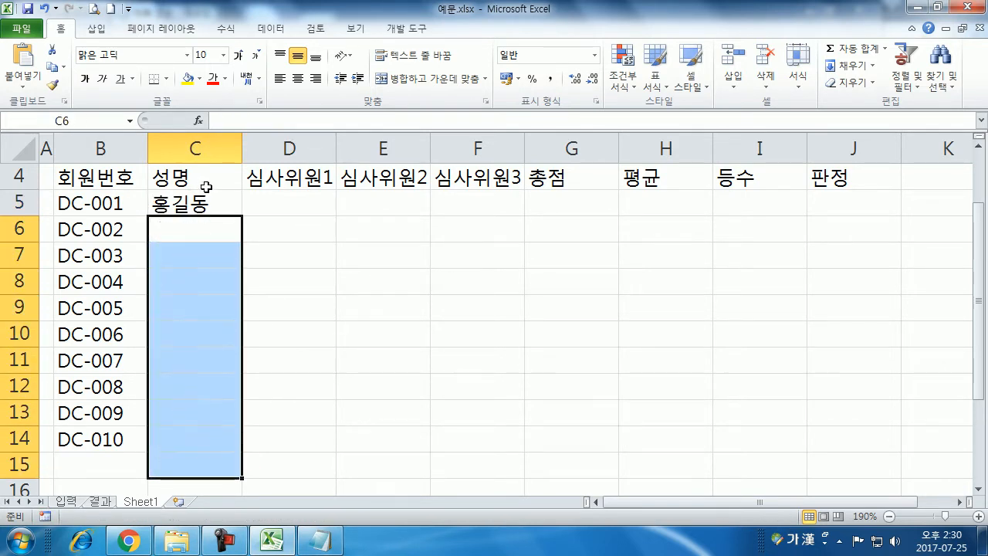
# Fill C5:C14 with the same full name and D5:F14 with the score 80
pyautogui.click(205, 187)
pyautogui.moveTo(198, 207); pyautogui.dragTo(174, 438)
pyautogui.press('Delete')
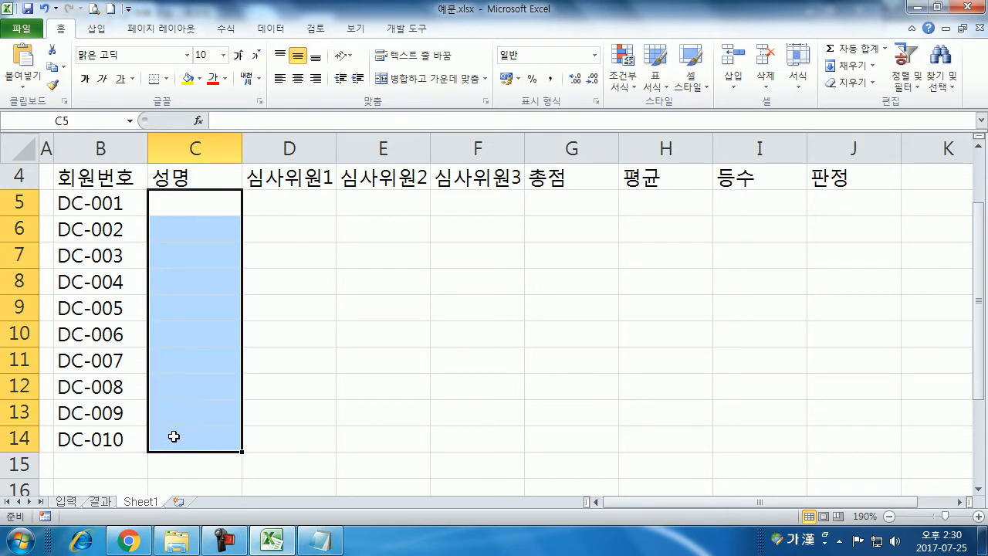
pyautogui.write('홍길동')
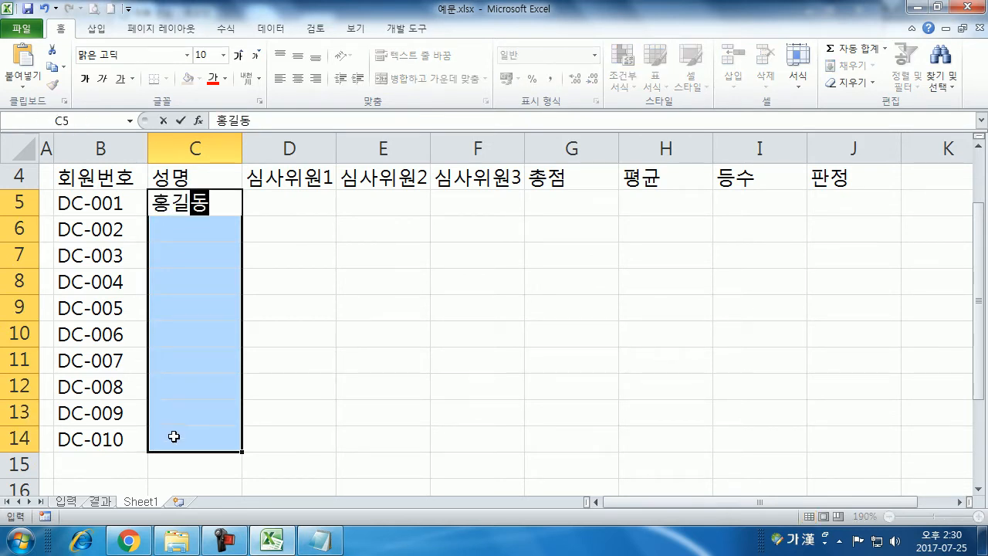
pyautogui.hotkey('ctrl', 'Return')
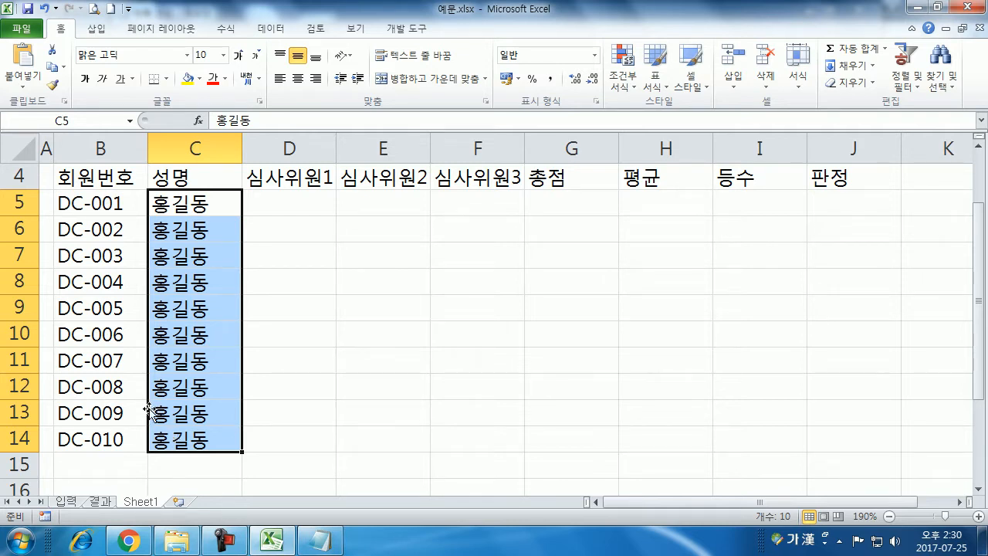
pyautogui.moveTo(272, 197); pyautogui.dragTo(457, 438)
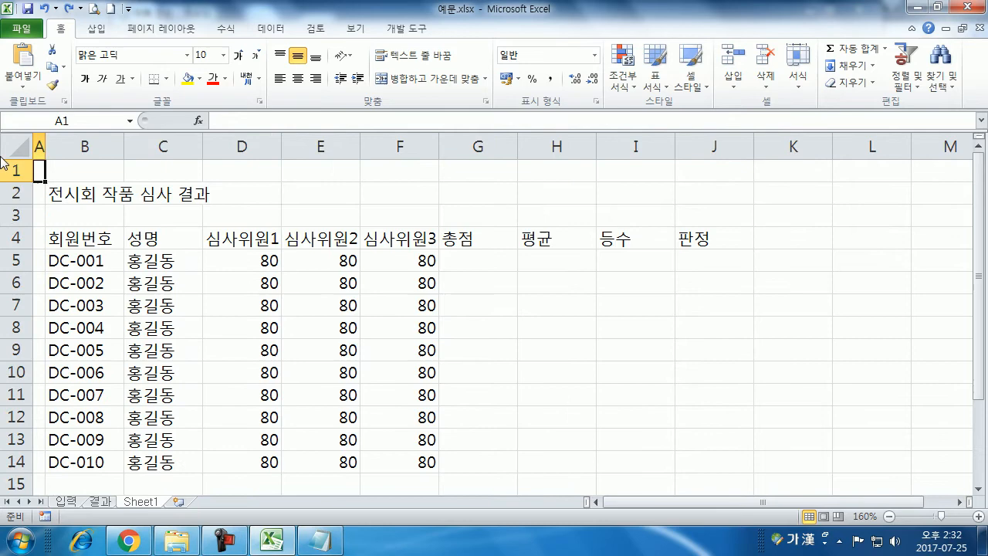
# Centre all cells of the sheet horizontally, and merge and centre the title across B2:H2
pyautogui.click(18, 145)
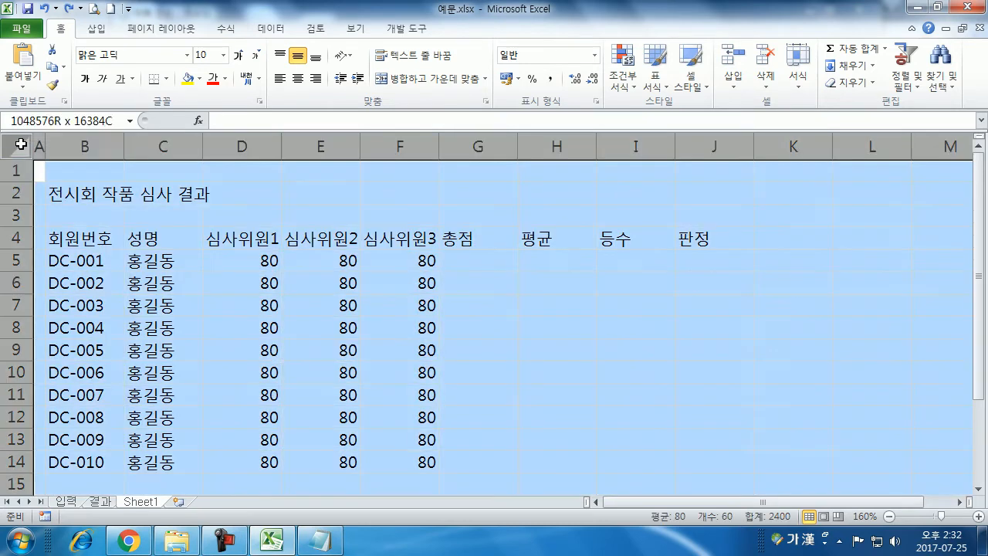
pyautogui.click(298, 78)
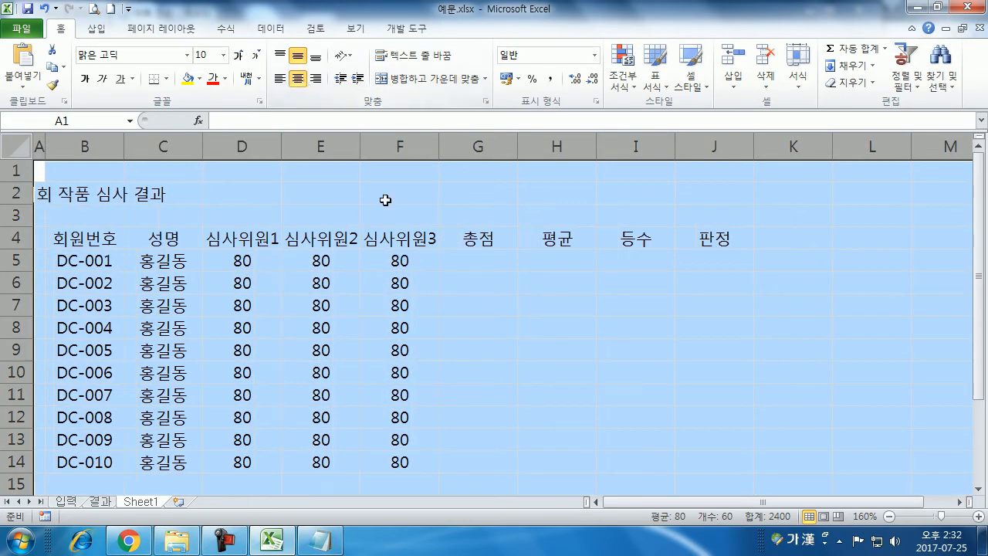
pyautogui.moveTo(84, 195); pyautogui.dragTo(528, 194)
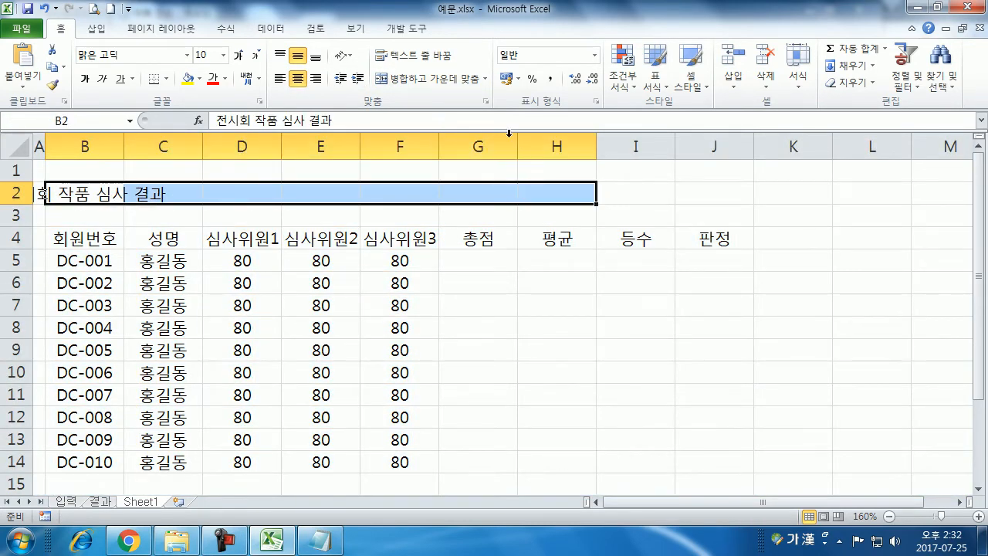
pyautogui.click(430, 78)
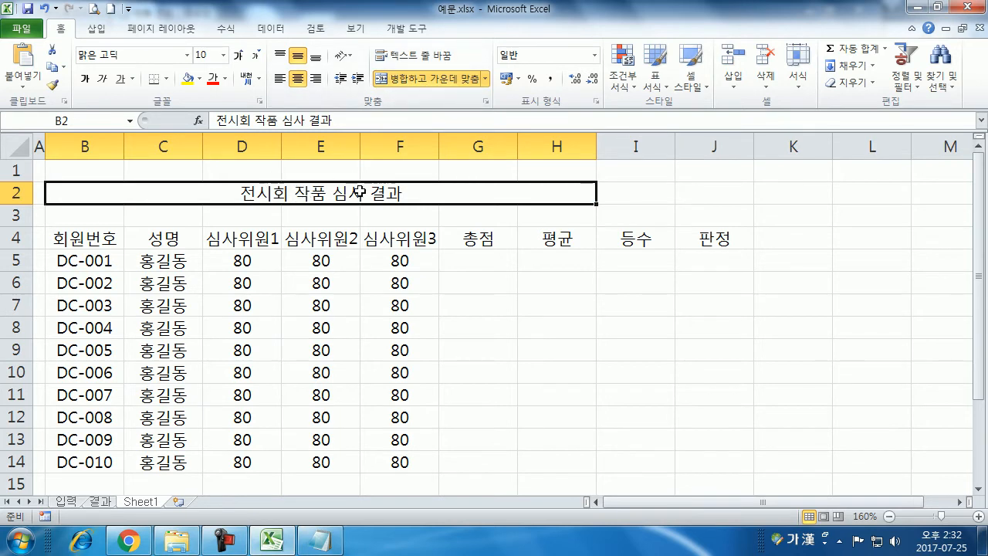
# Enter the label 기본점수 in cell I2 and the value 20 in cell J2
pyautogui.write('기본점수')
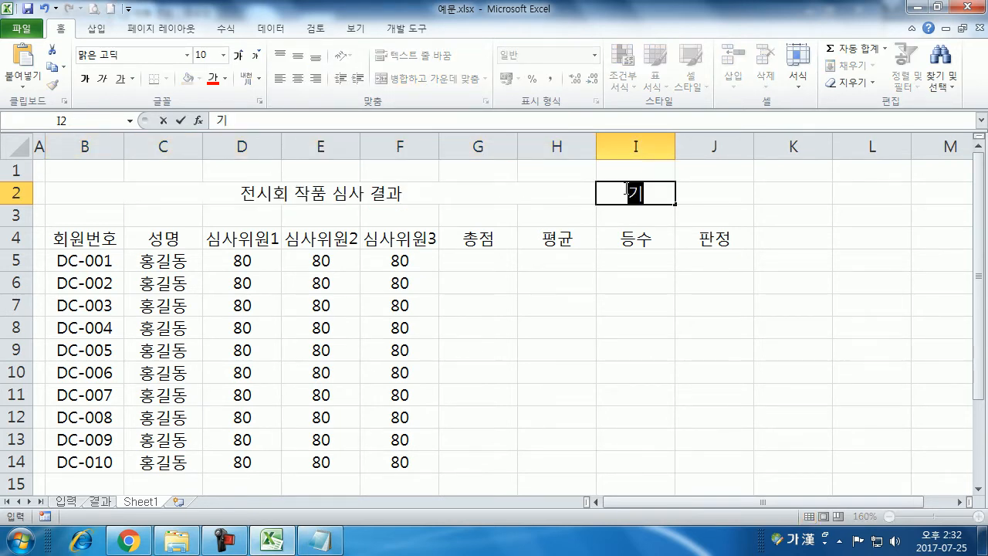
pyautogui.press('Tab')
pyautogui.write('20')
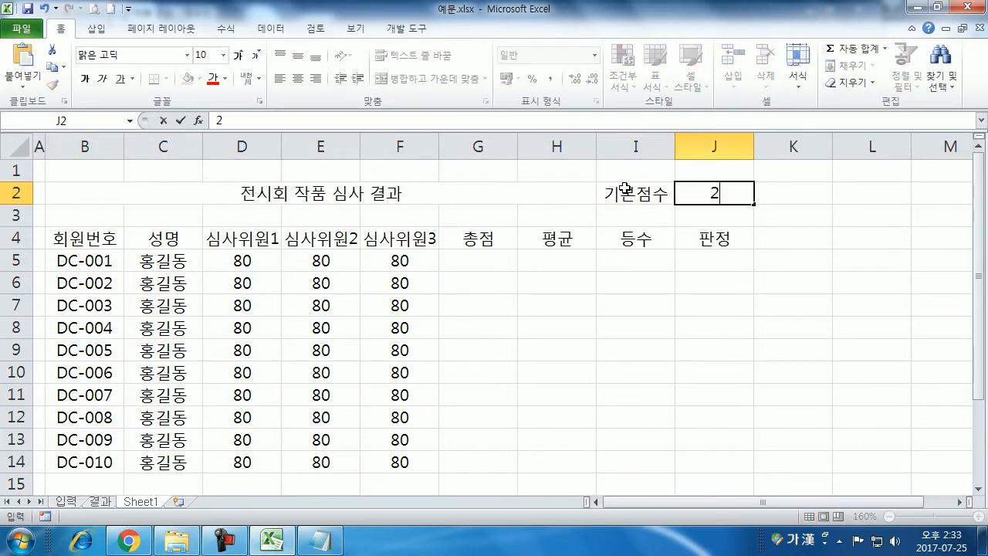
pyautogui.press('Return')
# Examine the judge scores in D5:F5 and the base score in J2 as the sources for the 총점 column
pyautogui.moveTo(489, 260); pyautogui.dragTo(499, 455)
pyautogui.moveTo(237, 261); pyautogui.dragTo(408, 264)
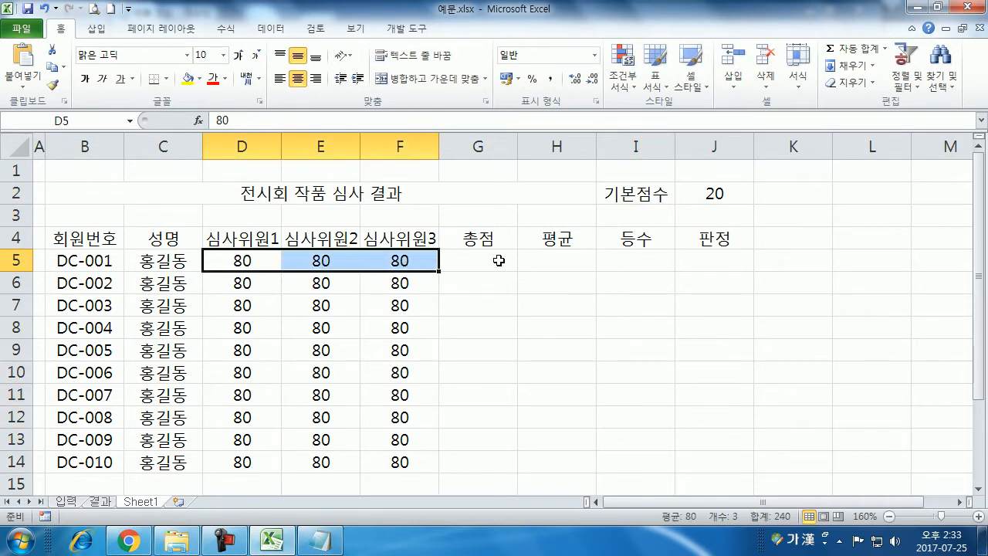
pyautogui.click(500, 258)
pyautogui.click(715, 194)
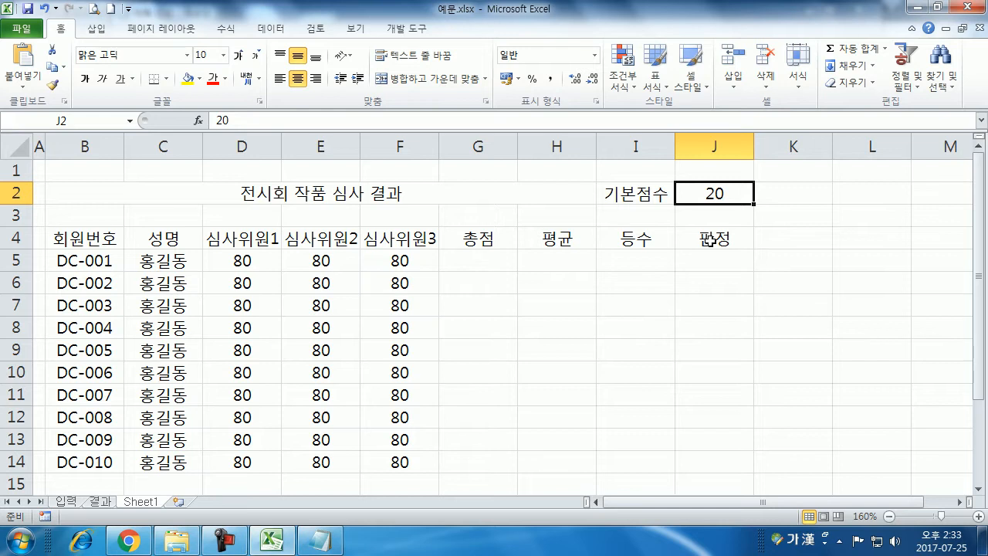
pyautogui.click(542, 261)
pyautogui.moveTo(220, 263); pyautogui.dragTo(399, 263)
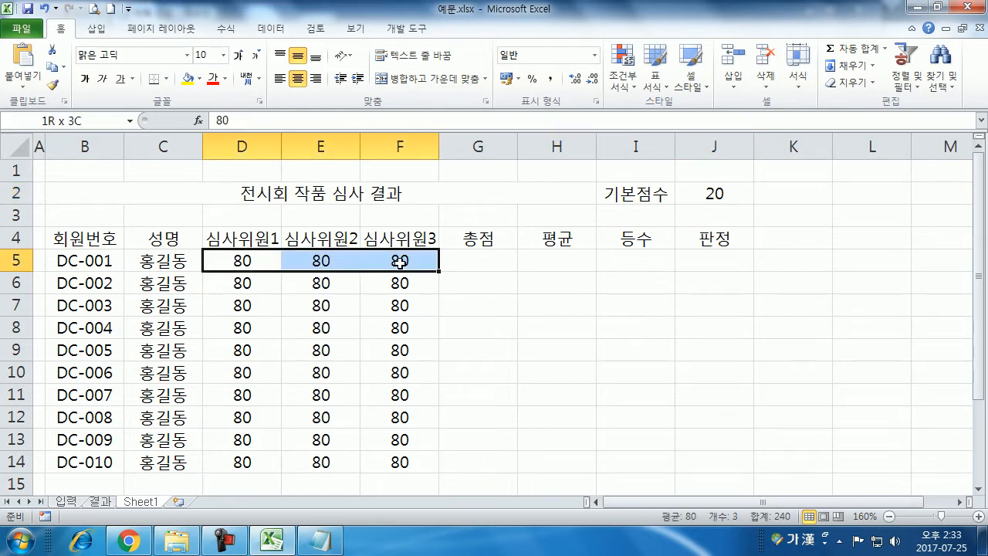
pyautogui.click(736, 196)
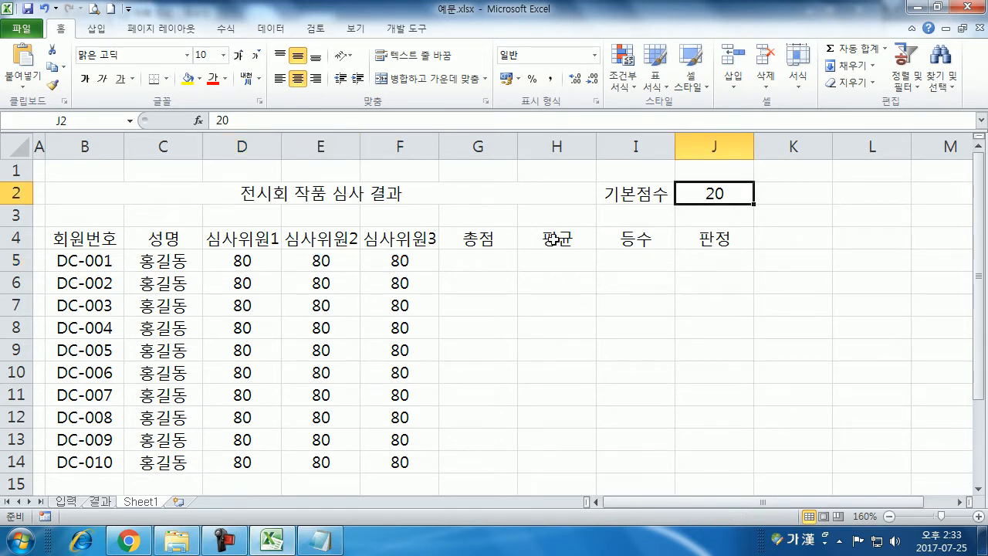
pyautogui.click(491, 262)
pyautogui.click(240, 261)
pyautogui.moveTo(240, 261); pyautogui.dragTo(417, 260)
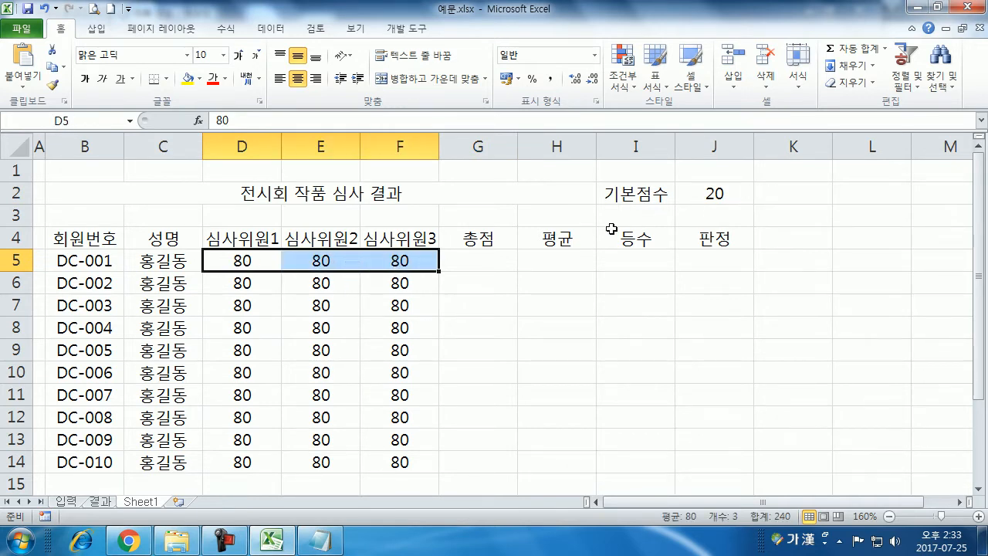
pyautogui.click(498, 258)
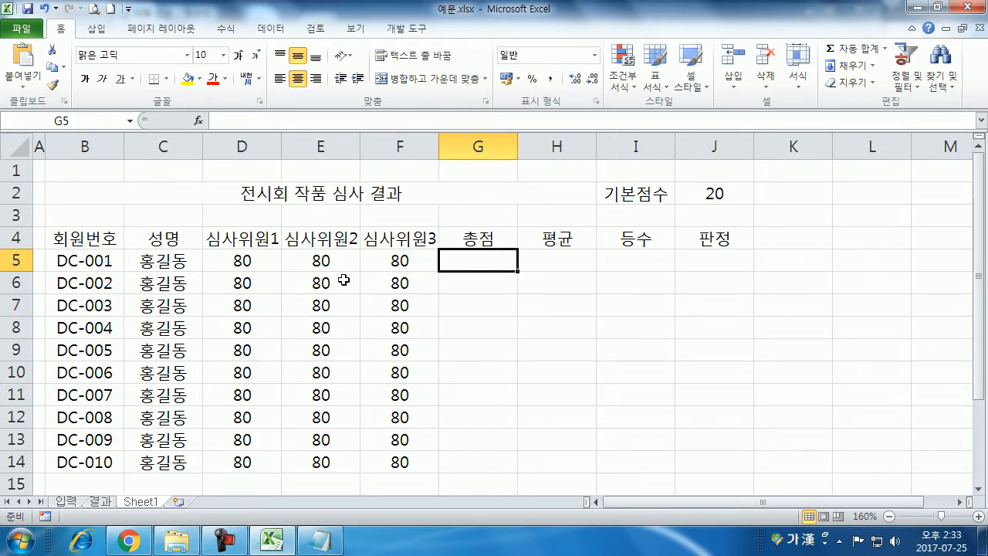
pyautogui.click(593, 254)
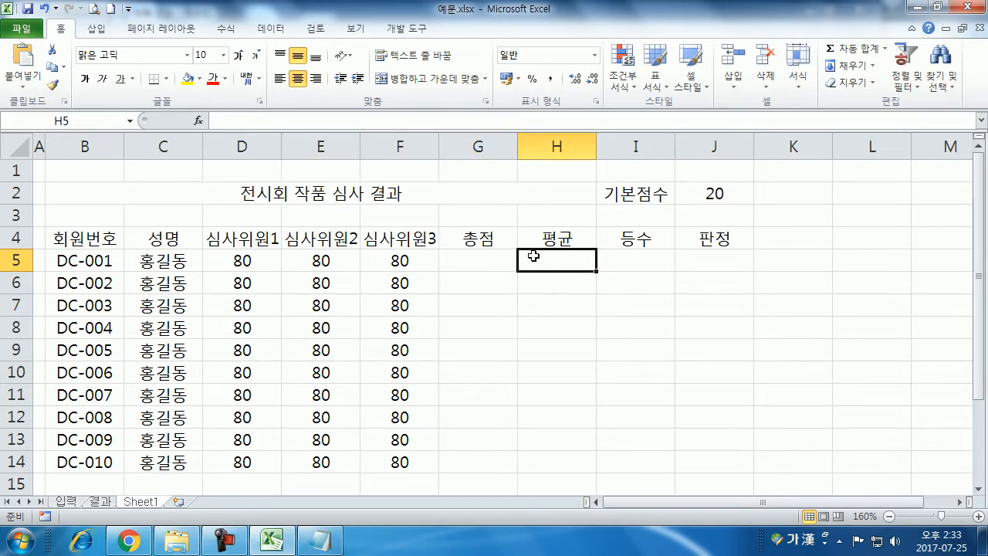
pyautogui.press('Left')
pyautogui.click(525, 255)
pyautogui.click(497, 255)
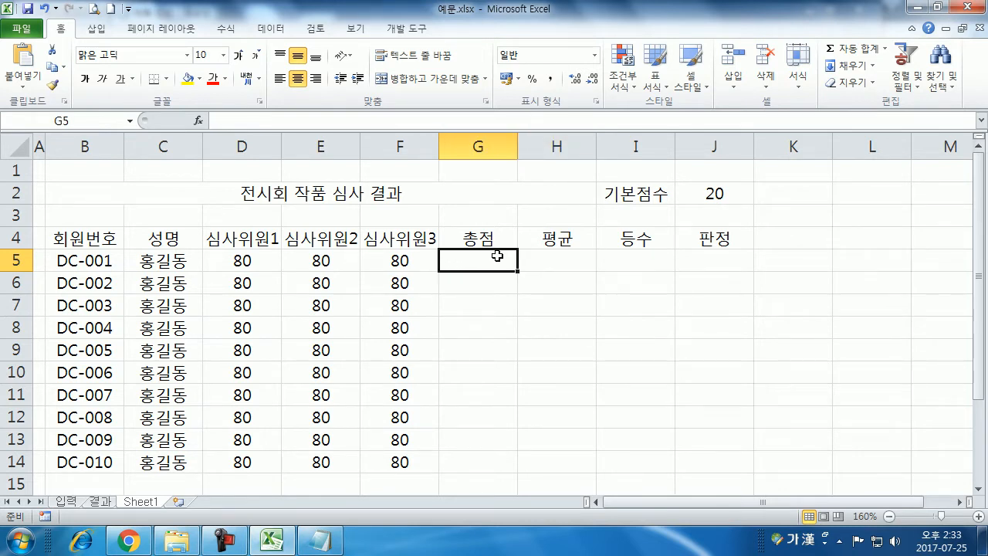
# Examine the row 5 cells of the 평균, 등수 and 판정 columns together with the scores they depend on
pyautogui.click(572, 259)
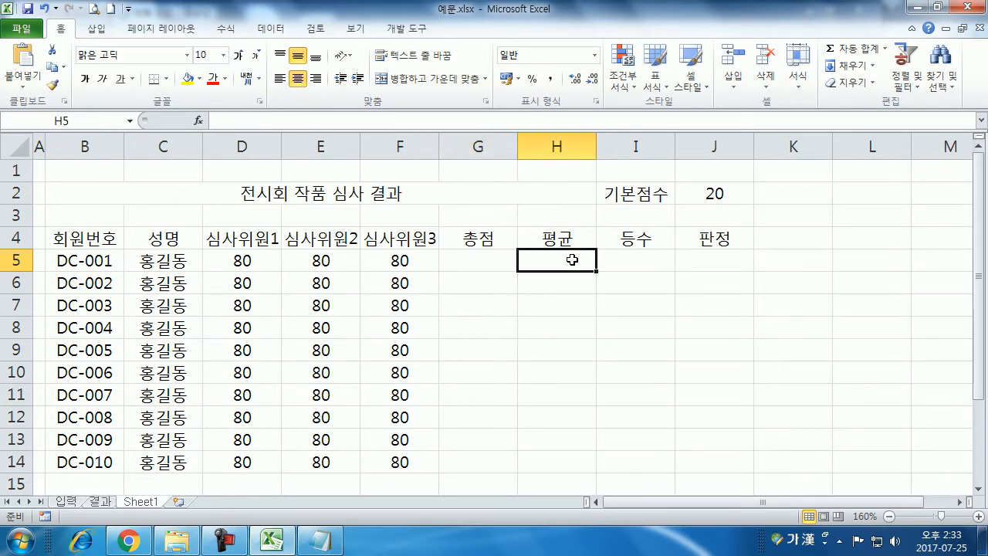
pyautogui.moveTo(235, 261); pyautogui.dragTo(394, 259)
pyautogui.click(703, 195)
pyautogui.click(566, 256)
pyautogui.click(651, 256)
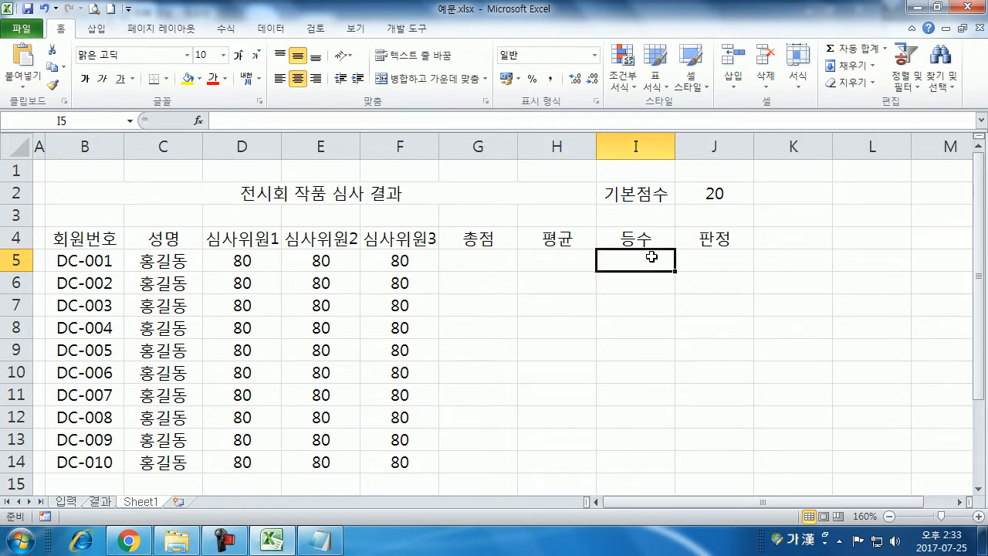
pyautogui.click(501, 261)
pyautogui.click(636, 261)
pyautogui.click(558, 265)
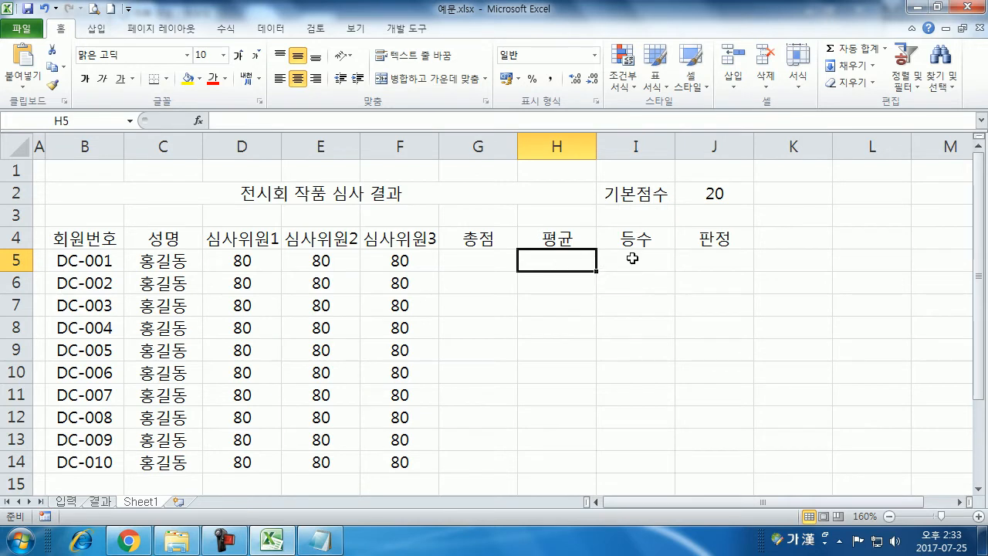
pyautogui.click(634, 259)
pyautogui.moveTo(635, 259); pyautogui.dragTo(625, 450)
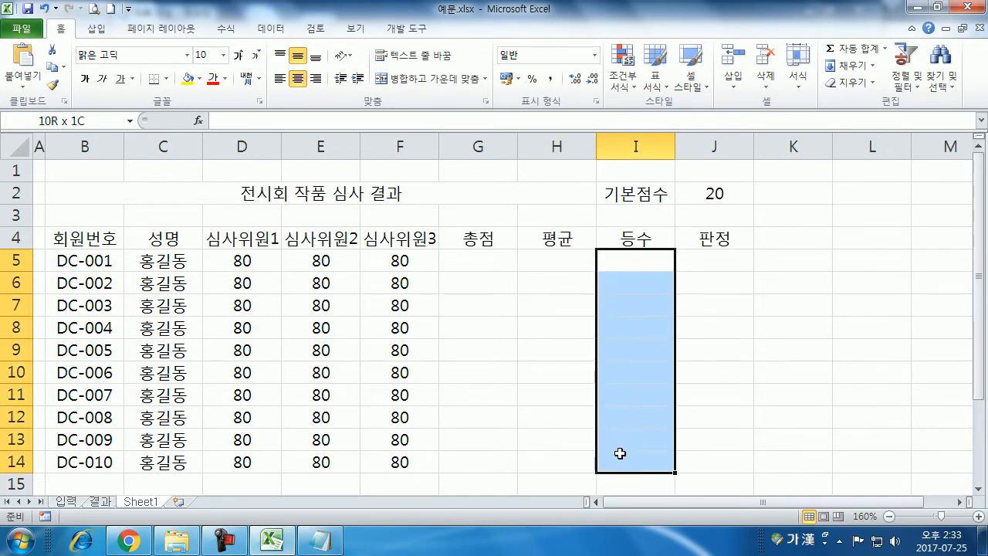
pyautogui.click(715, 258)
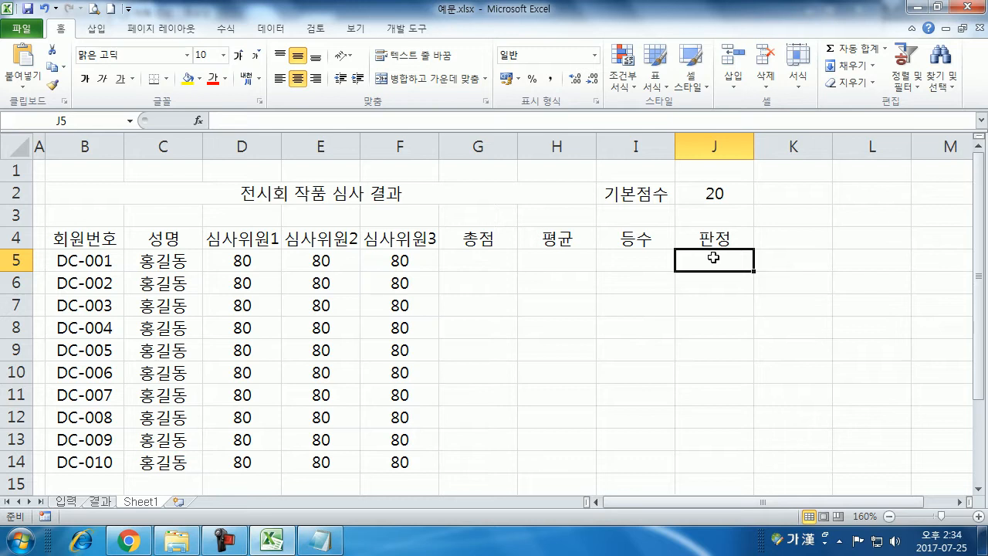
# Examine the empty 등수 and 판정 columns and the area around B16 beneath the table on Sheet1
pyautogui.moveTo(623, 264); pyautogui.dragTo(612, 381)
pyautogui.click(729, 256)
pyautogui.scroll(-3, 318, 292)
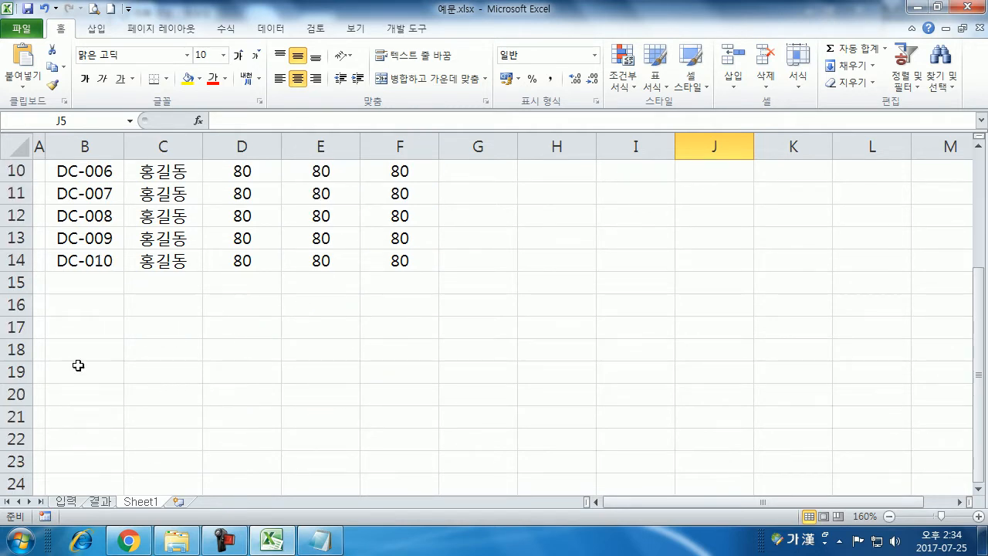
pyautogui.click(78, 332)
pyautogui.click(82, 307)
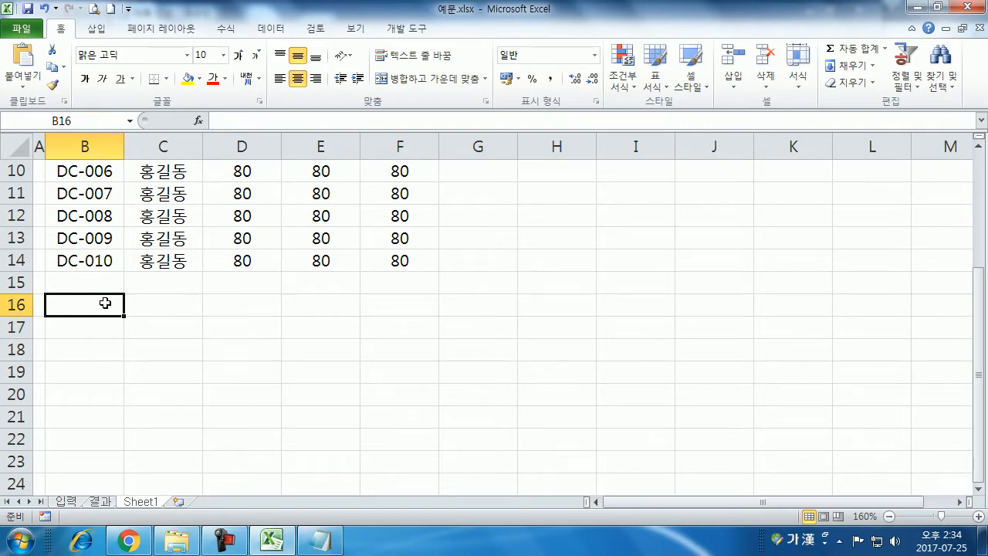
pyautogui.scroll(3, 556, 243)
pyautogui.click(724, 252)
pyautogui.moveTo(724, 252); pyautogui.dragTo(710, 432)
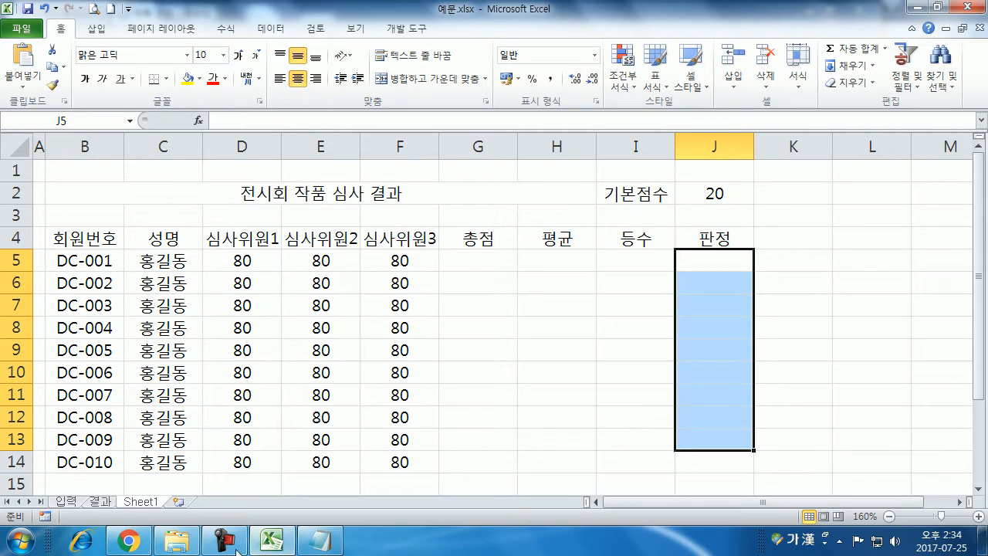
# Examine the 판정 and 등수 formulas in columns J and I and the highlighted rows on the 결과 sheet
pyautogui.click(99, 501)
pyautogui.click(470, 230)
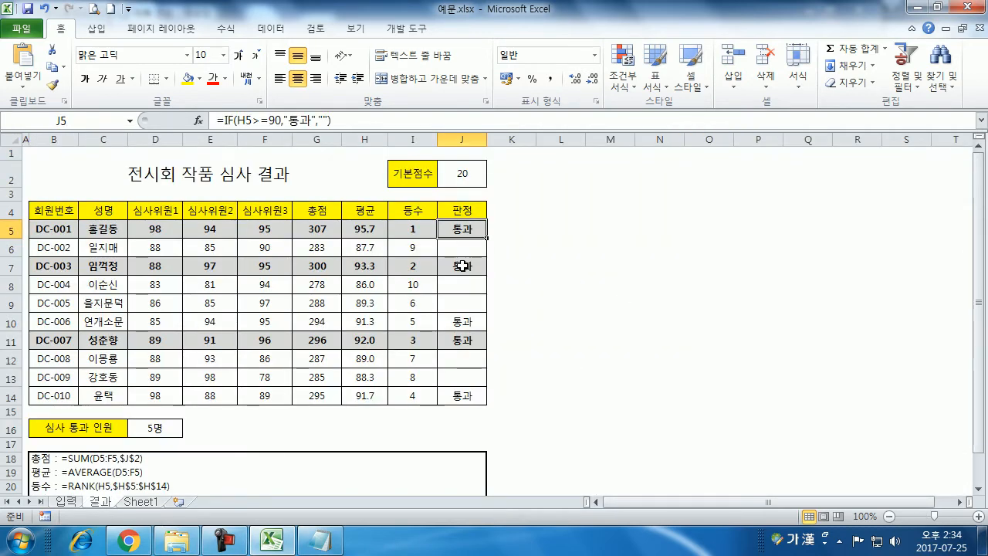
pyautogui.click(462, 264)
pyautogui.click(454, 396)
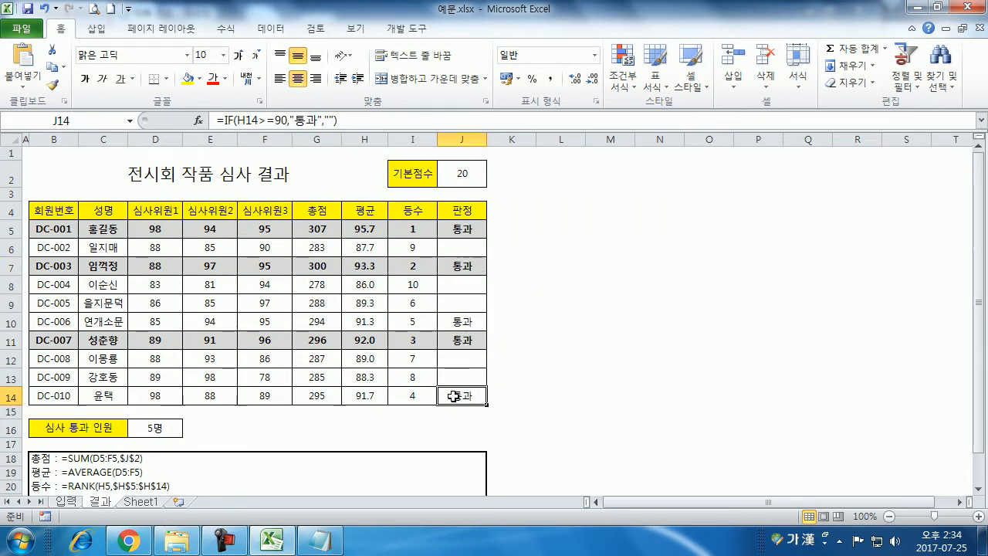
pyautogui.click(461, 228)
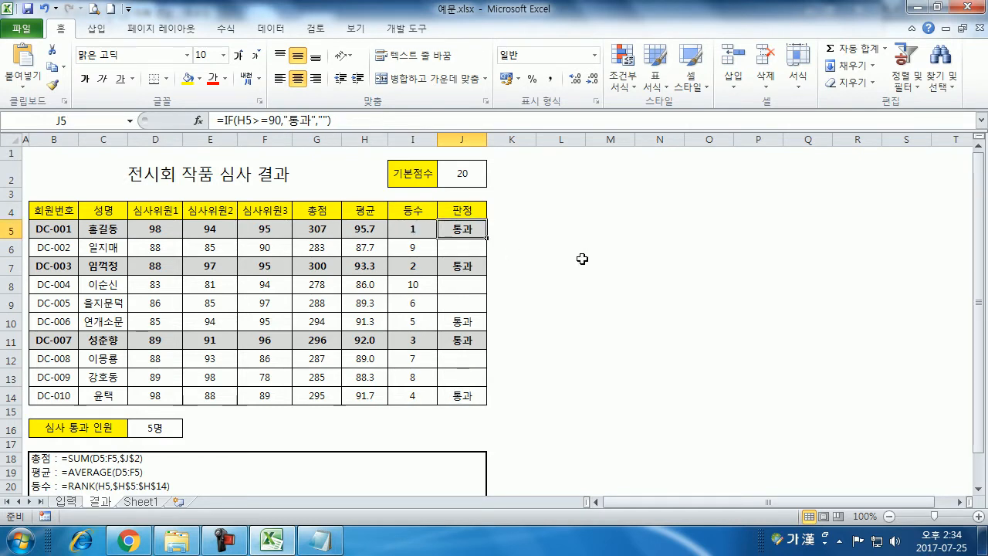
pyautogui.click(406, 231)
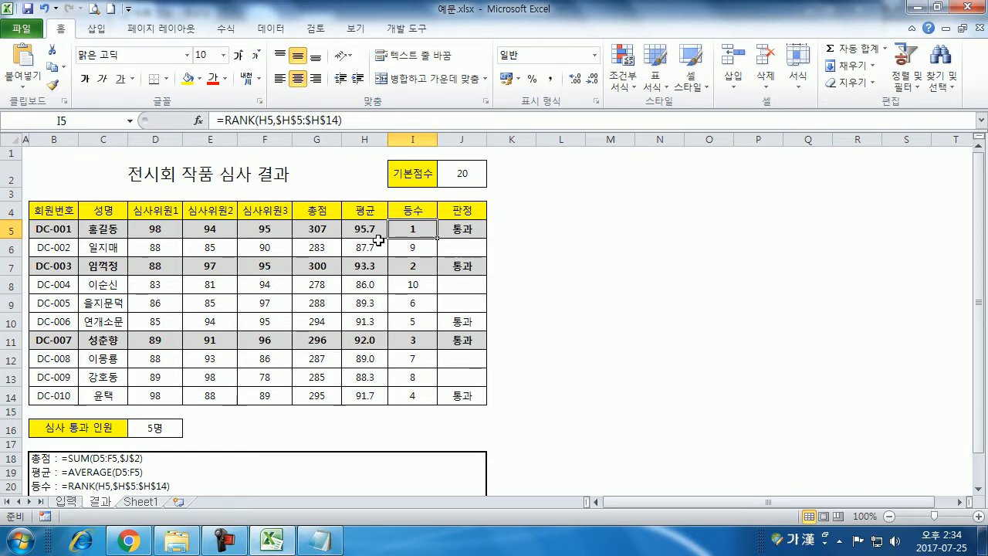
pyautogui.click(480, 226)
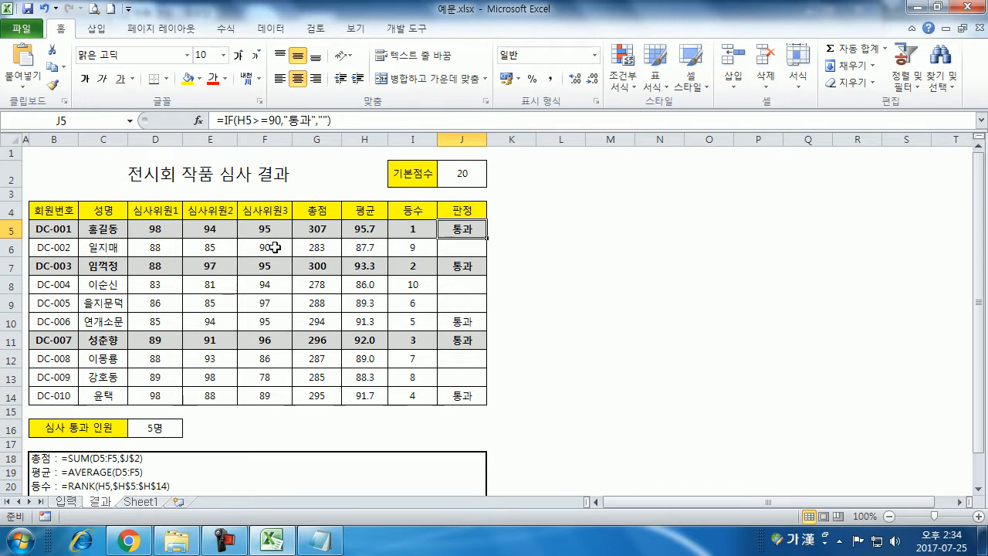
pyautogui.moveTo(50, 232); pyautogui.dragTo(448, 233)
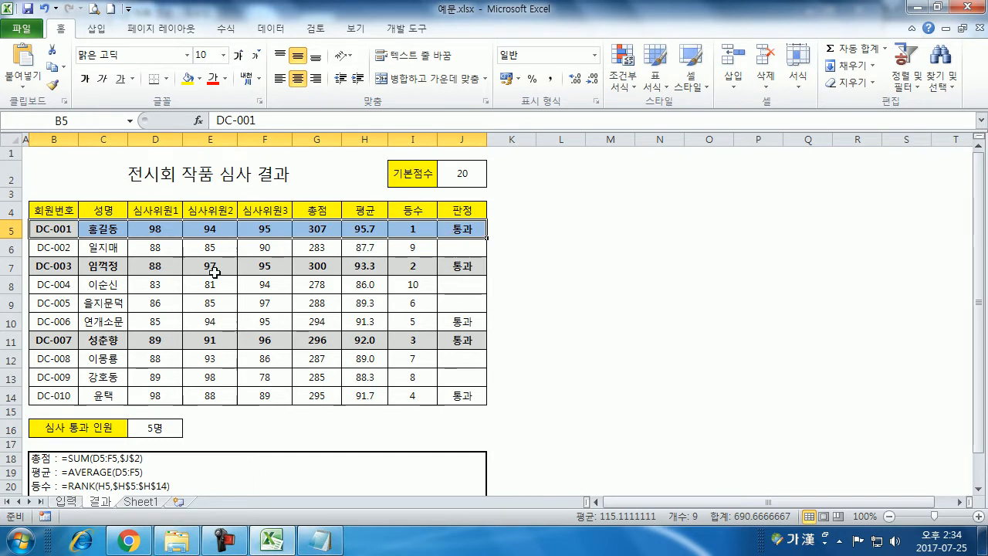
pyautogui.click(470, 265)
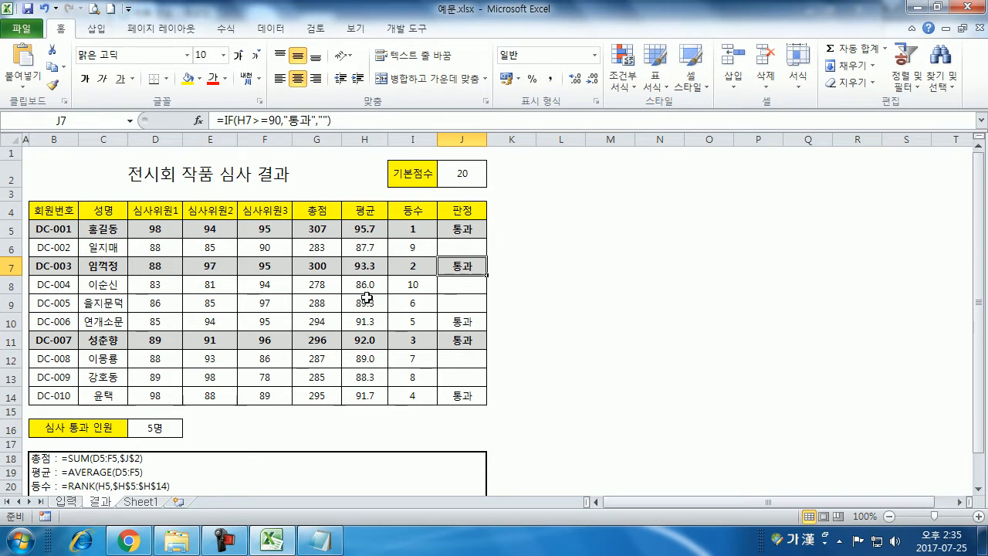
# Try the score 50 in D5:F5 and in all of D5:F14 on the 결과 sheet, and undo both changes
pyautogui.moveTo(170, 228); pyautogui.dragTo(259, 236)
pyautogui.write('50')
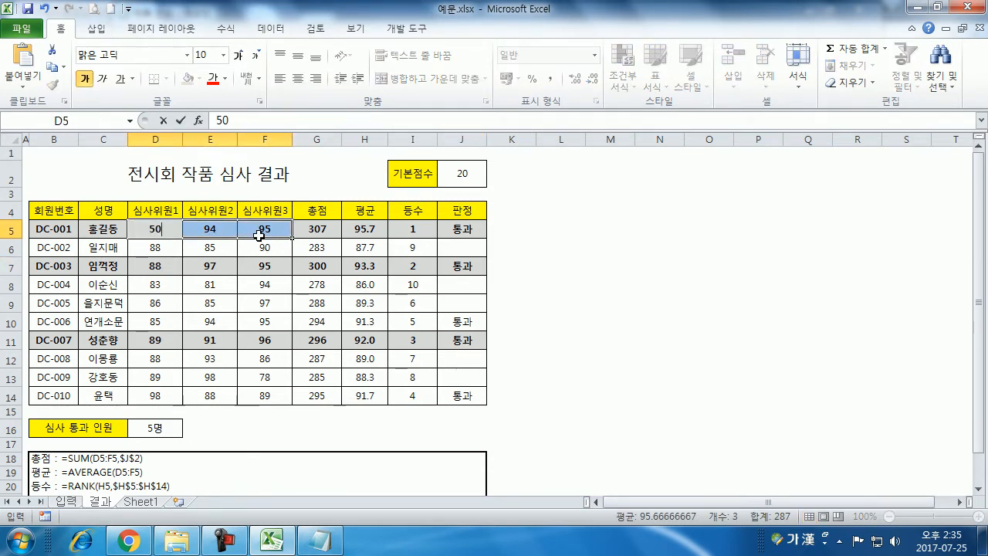
pyautogui.hotkey('ctrl', 'Return')
pyautogui.moveTo(151, 228); pyautogui.dragTo(282, 230)
pyautogui.moveTo(139, 227); pyautogui.dragTo(278, 398)
pyautogui.write('50')
pyautogui.hotkey('ctrl', 'Return')
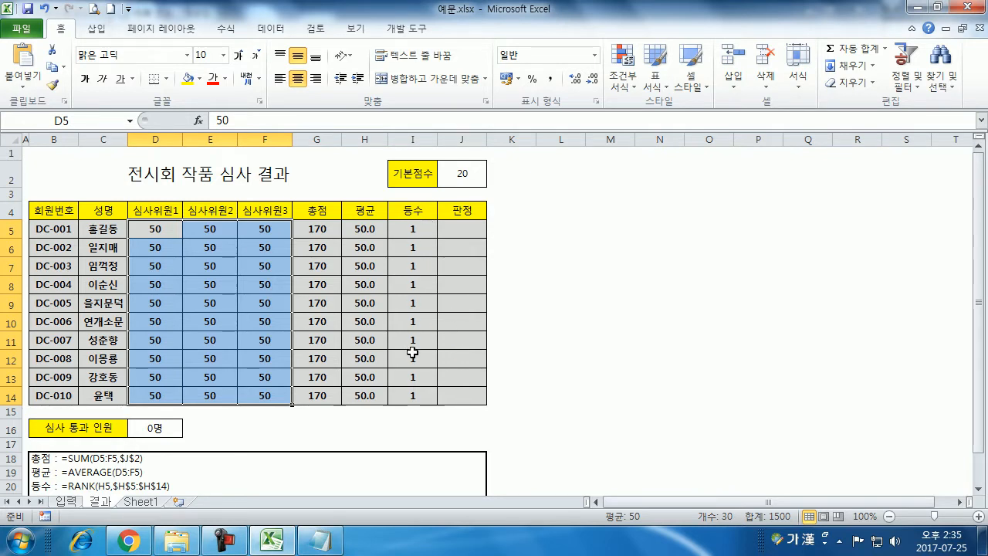
pyautogui.hotkey('ctrl', 'z')
pyautogui.hotkey('ctrl', 'z')
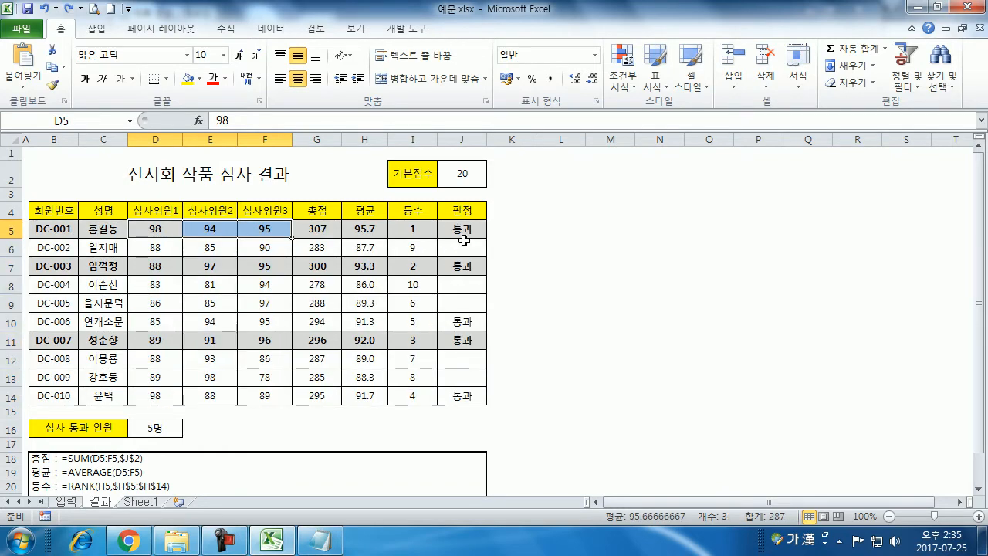
pyautogui.click(469, 228)
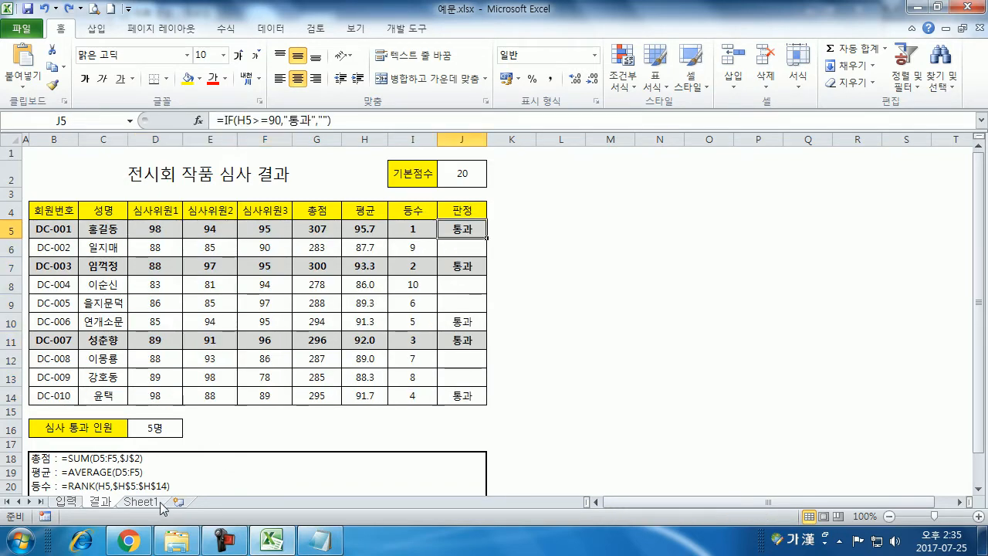
pyautogui.click(164, 340)
# On Sheet1, clear the member numbers in B6:B14 and refill the series from DC-001 in B5 down to B14
pyautogui.click(151, 502)
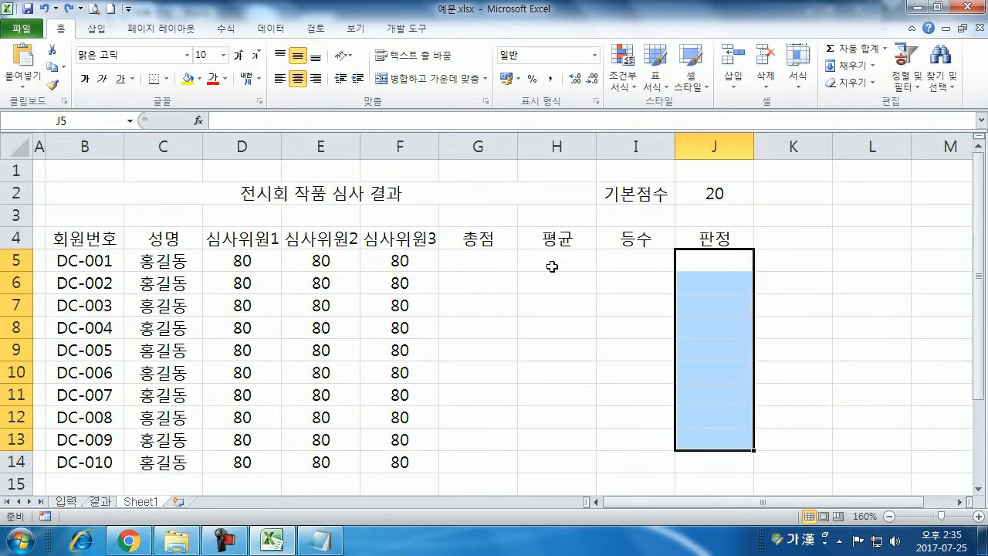
pyautogui.click(82, 262)
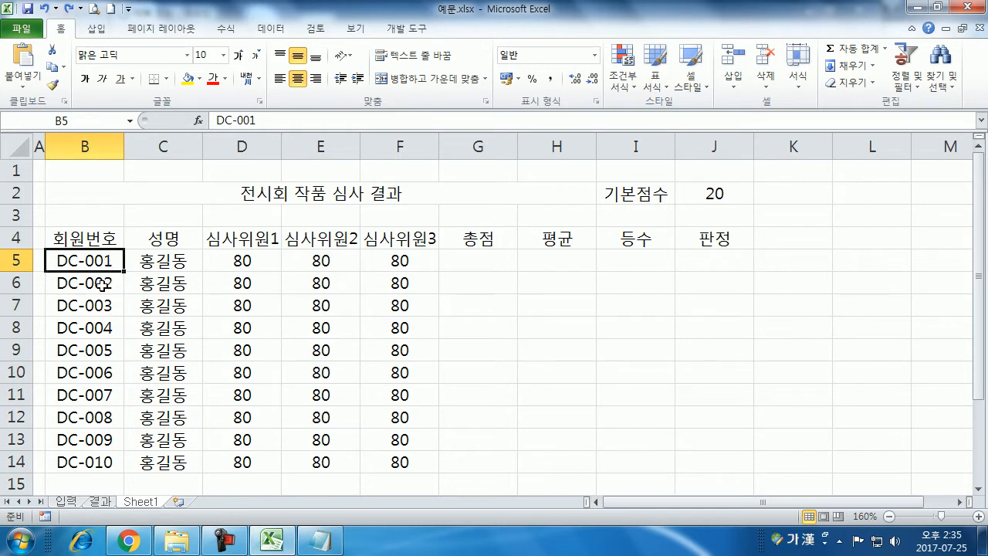
pyautogui.moveTo(114, 272); pyautogui.dragTo(93, 463)
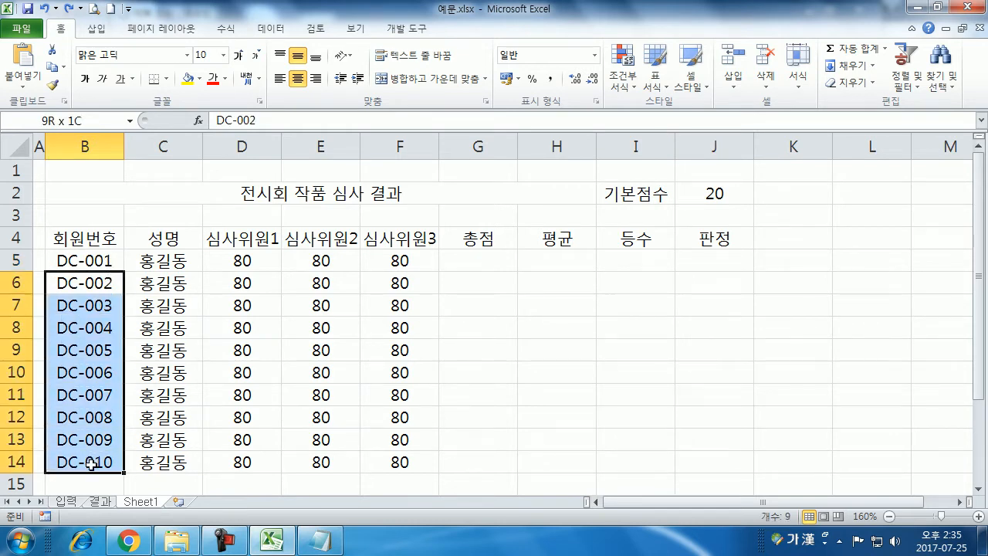
pyautogui.press('Delete')
pyautogui.click(115, 263)
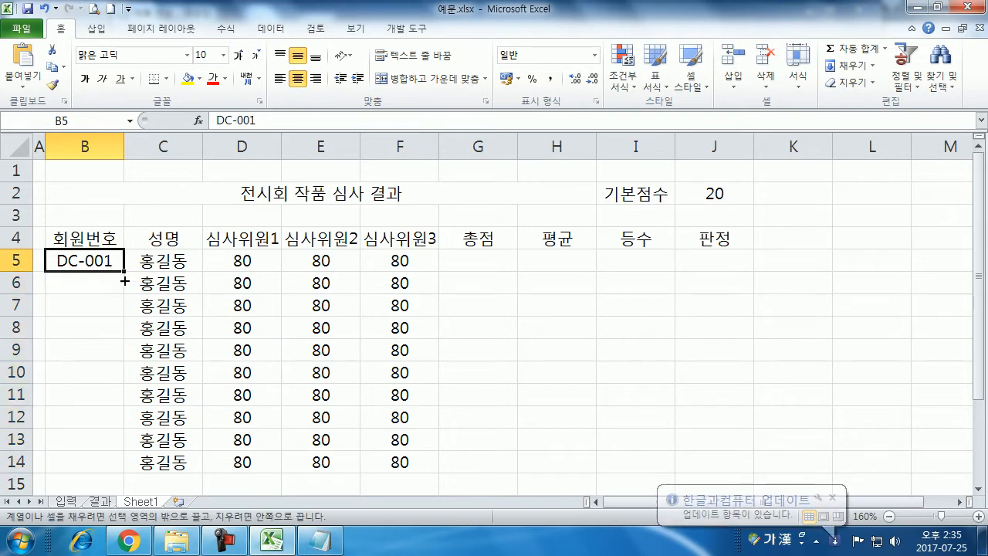
pyautogui.moveTo(124, 278); pyautogui.dragTo(124, 463)
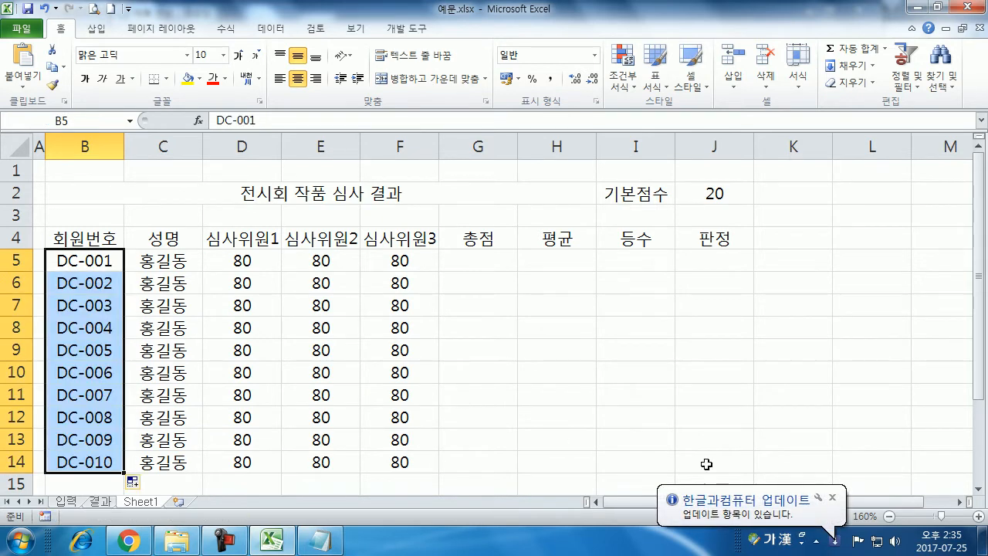
pyautogui.click(832, 498)
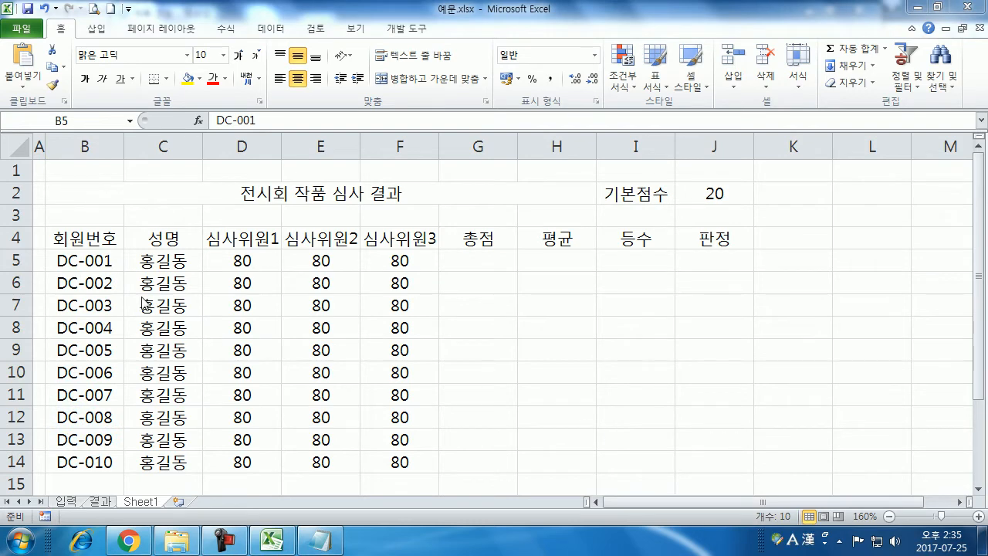
# Enter 7월 in B20 and autofill the month series down to B31
pyautogui.click(564, 286)
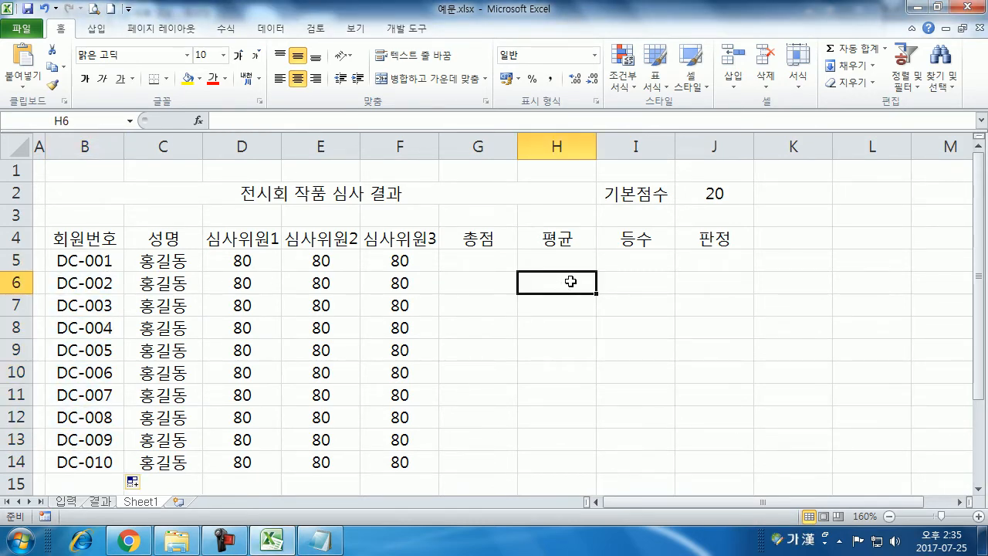
pyautogui.scroll(-6, 560, 285)
pyautogui.click(105, 195)
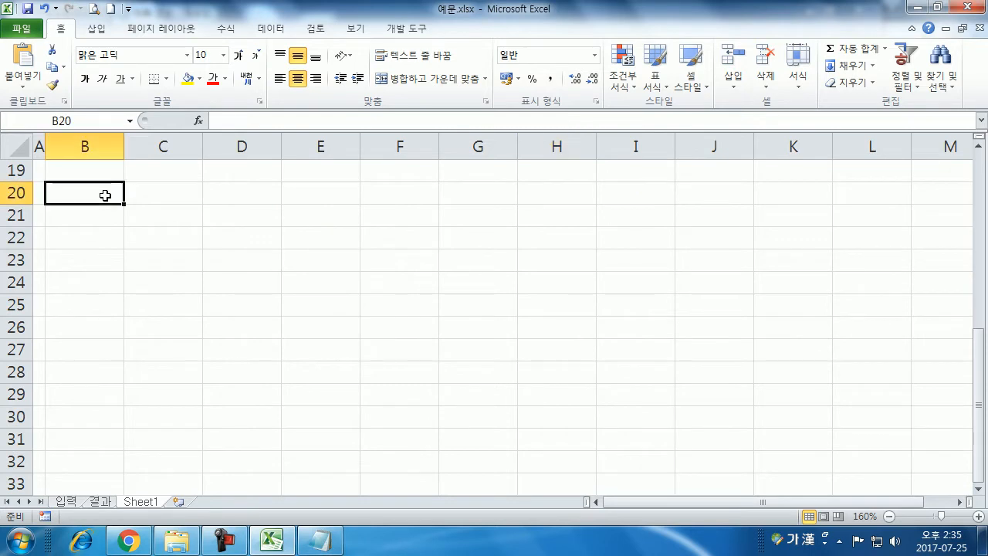
pyautogui.write('7월')
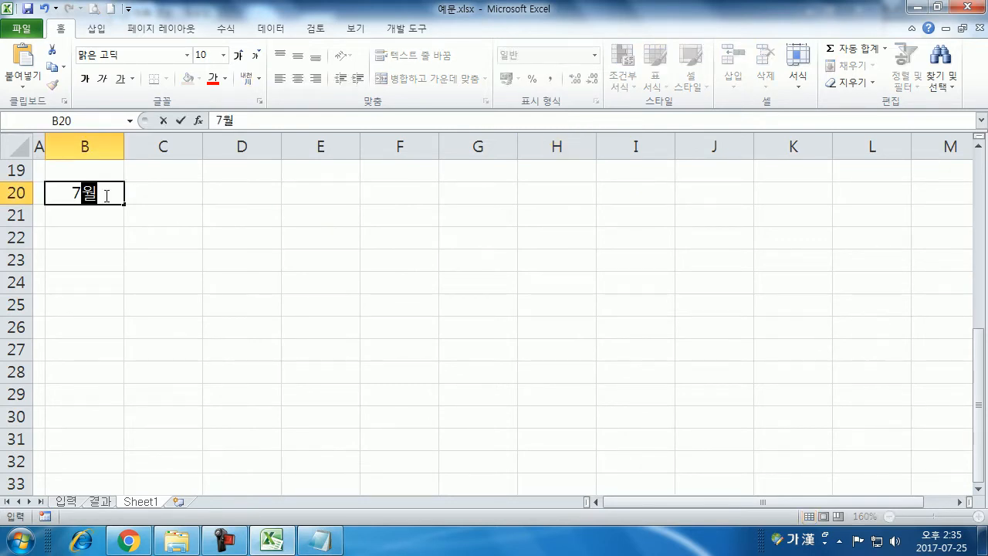
pyautogui.press('Tab')
pyautogui.click(105, 194)
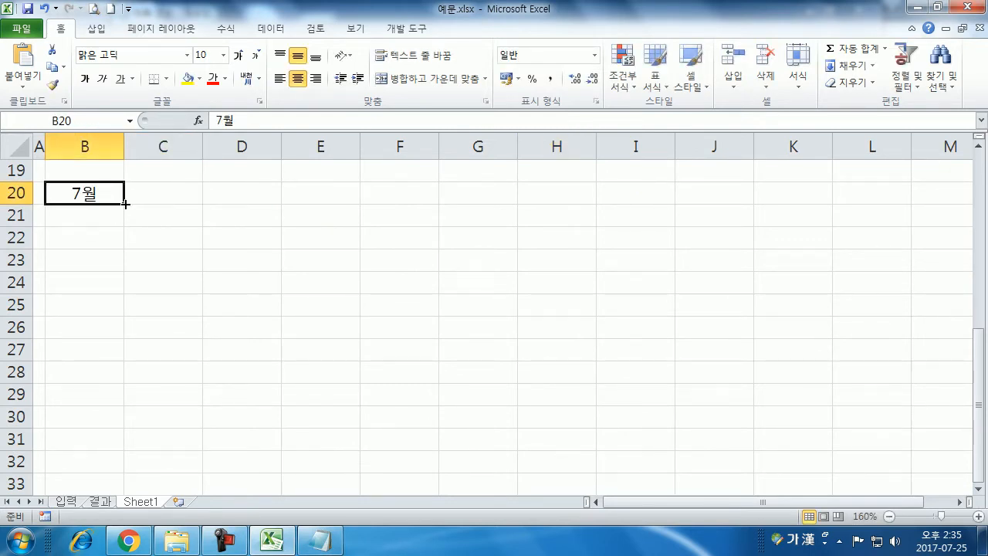
pyautogui.moveTo(123, 204); pyautogui.dragTo(148, 444)
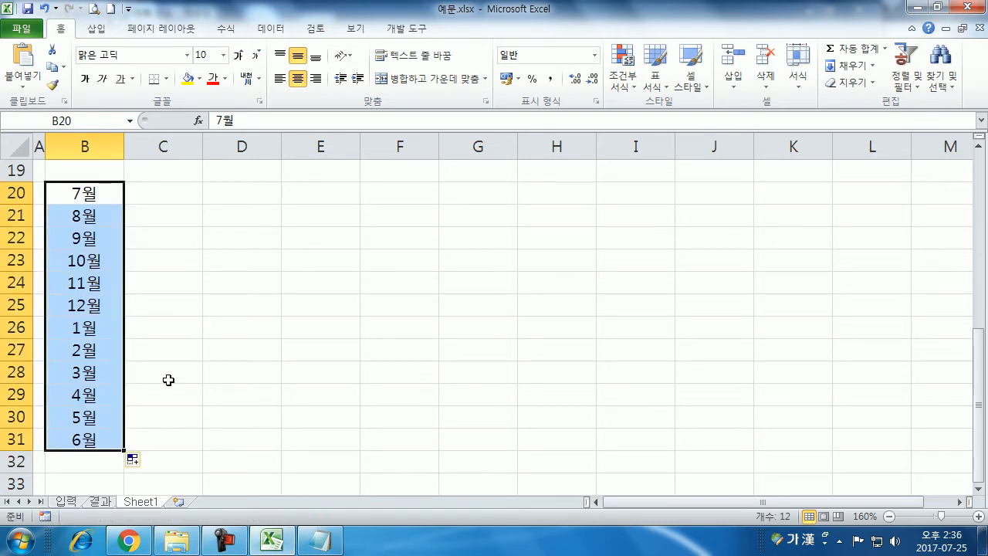
# Enter 화요일 in C19 and autofill the weekday series across to K19
pyautogui.click(147, 176)
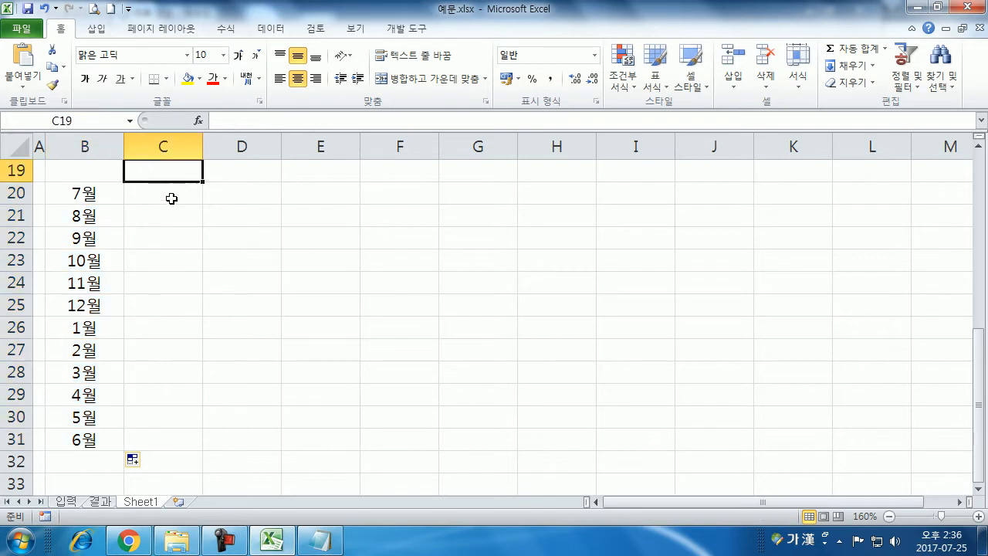
pyautogui.write('화요일')
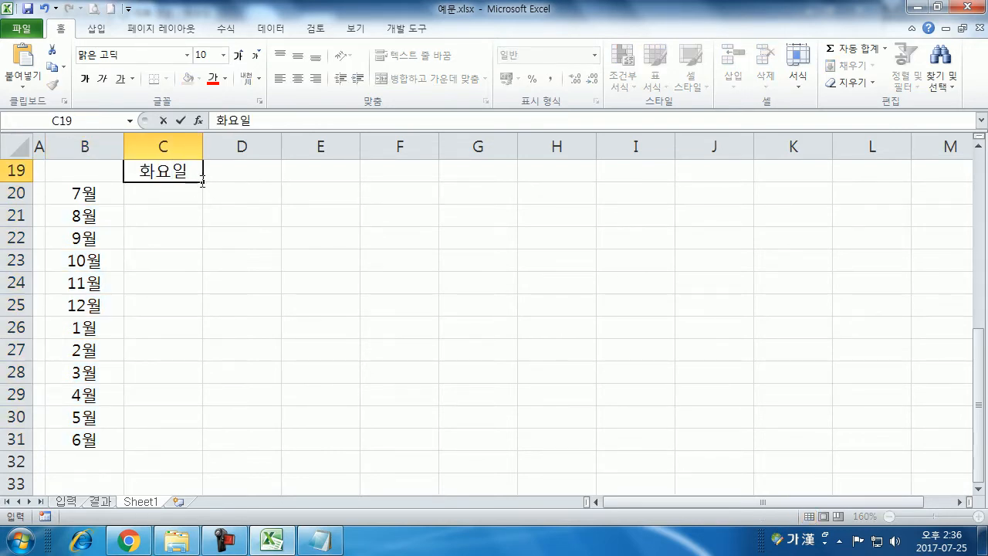
pyautogui.moveTo(205, 181); pyautogui.dragTo(742, 158)
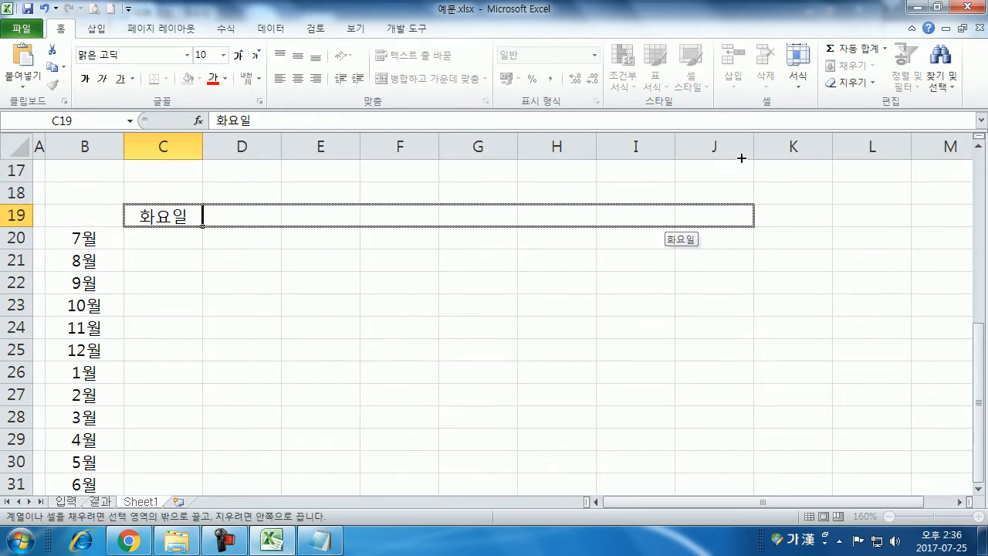
pyautogui.moveTo(752, 218); pyautogui.dragTo(824, 223)
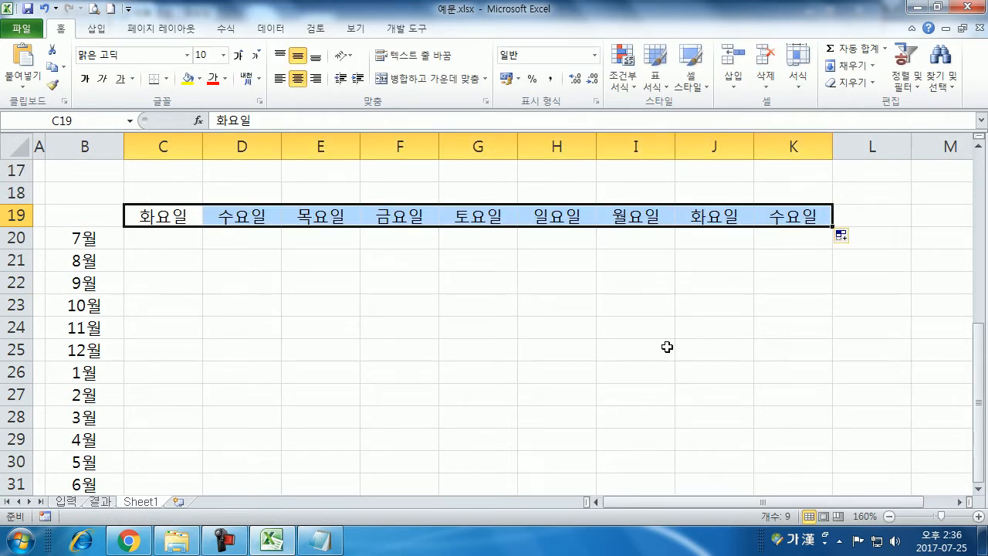
pyautogui.click(392, 281)
# Enter 갑 in cell C21 and 자 in cell D21
pyautogui.click(137, 261)
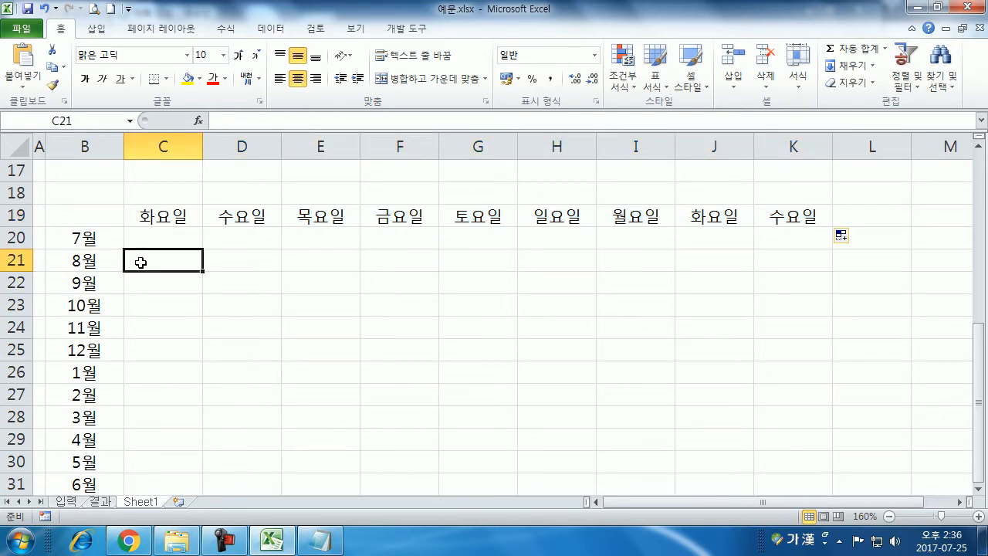
pyautogui.write('가')
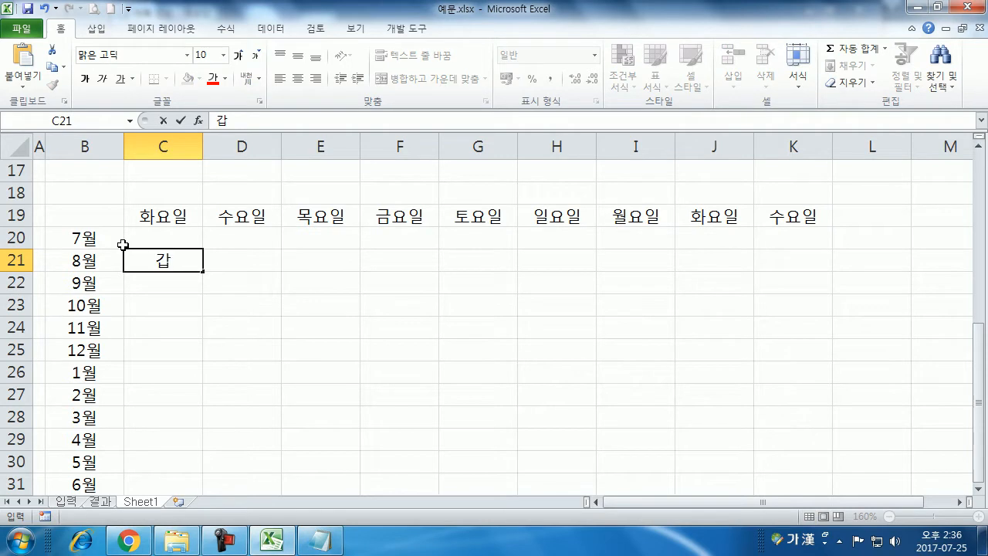
pyautogui.press('Tab')
pyautogui.write('자')
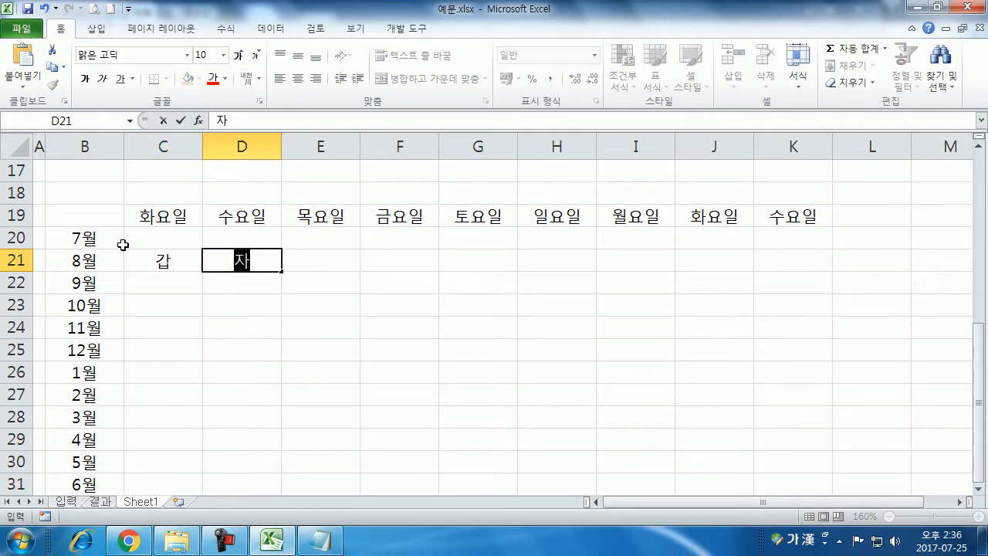
pyautogui.press('Return')
# Autofill the series starting with 갑 from C21 down to C30 and the one starting with 자 from D21 down to row 31
pyautogui.click(159, 265)
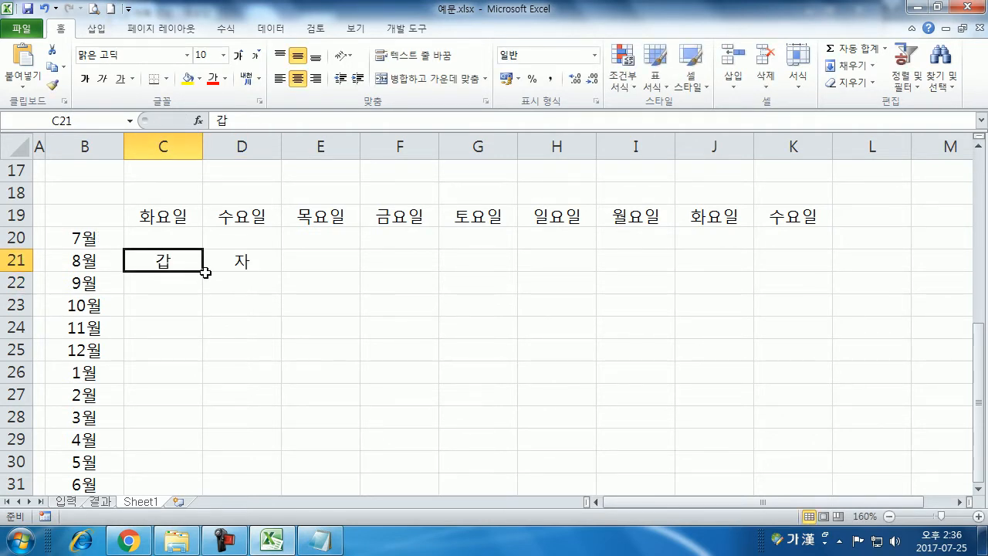
pyautogui.moveTo(203, 271); pyautogui.dragTo(209, 467)
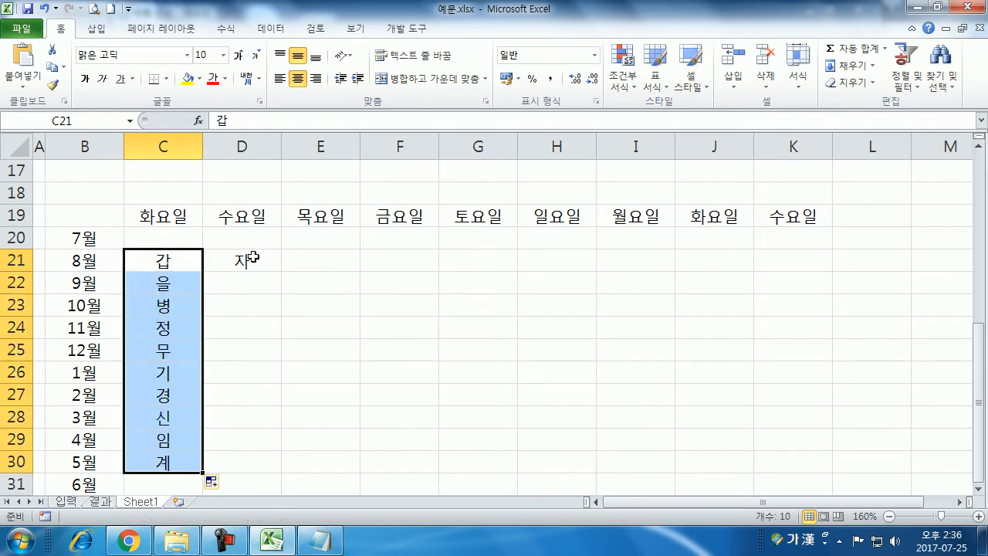
pyautogui.click(263, 263)
pyautogui.moveTo(280, 271); pyautogui.dragTo(258, 491)
pyautogui.click(317, 256)
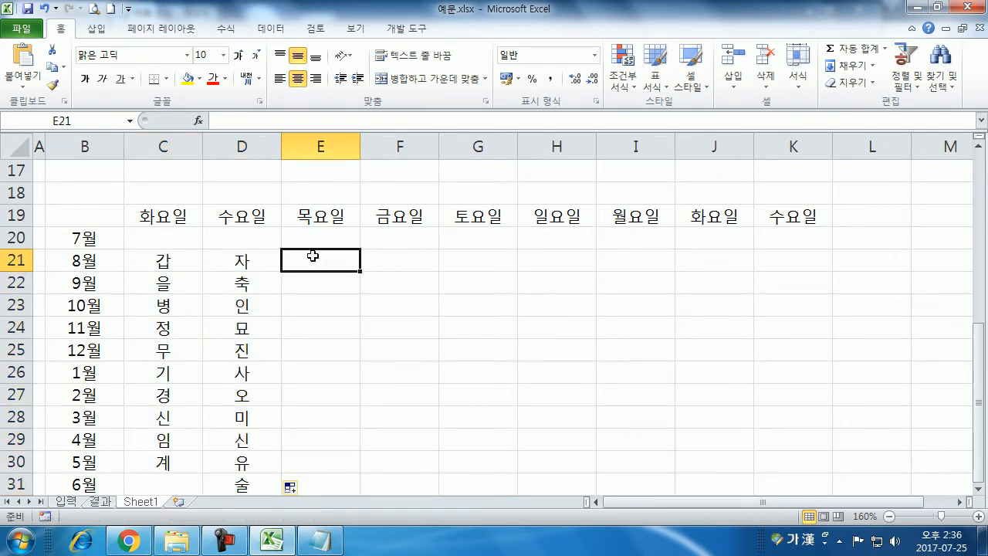
# Enter 갑자 in cell E21 and autofill the series down column E to row 159
pyautogui.write('갑자')
pyautogui.press('Return')
pyautogui.click(346, 263)
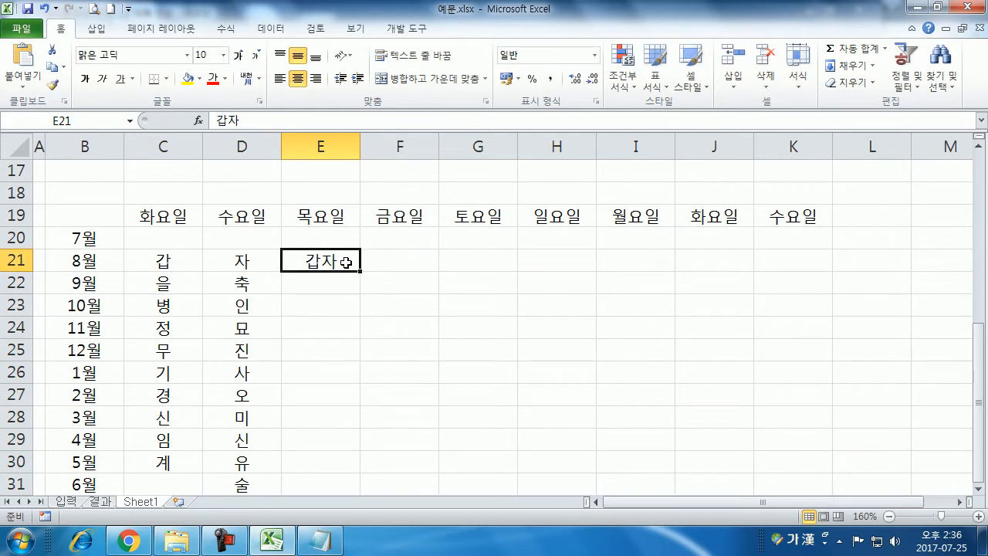
pyautogui.moveTo(346, 262); pyautogui.dragTo(370, 385)
pyautogui.scroll(20, 366, 324)
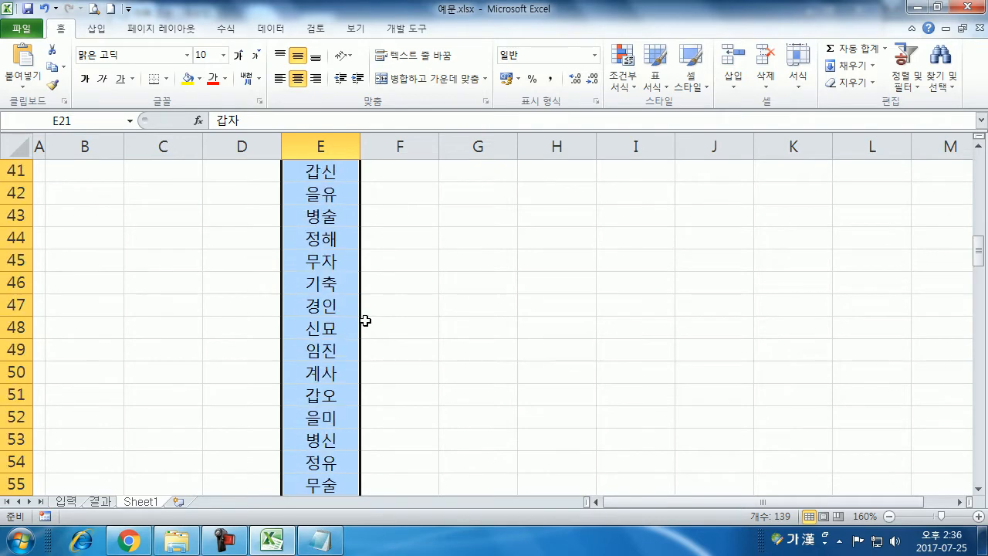
pyautogui.scroll(13, 366, 320)
pyautogui.scroll(-4, 397, 282)
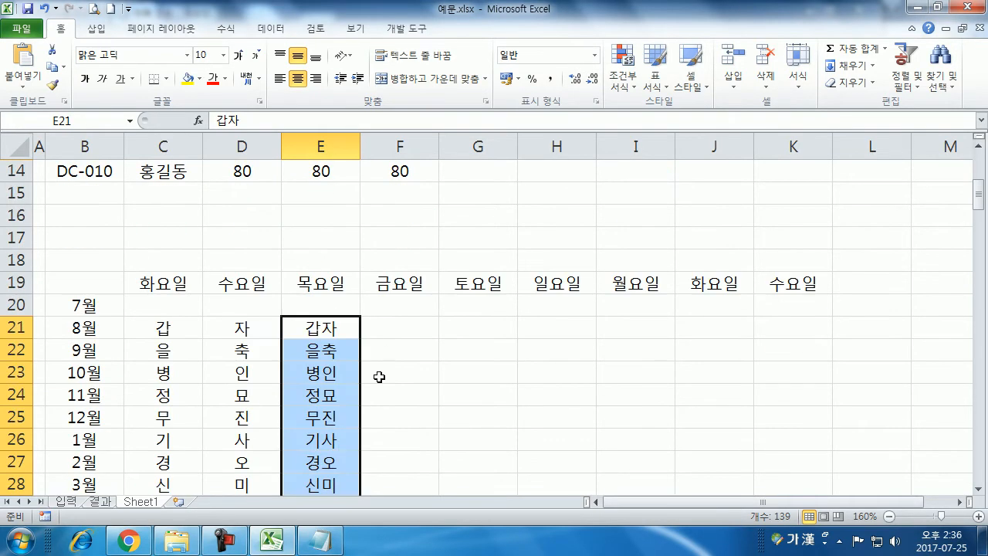
# Enter sun in cell F20 and autofill the lowercase weekday series down column F to the end of the adjacent data
pyautogui.click(418, 312)
pyautogui.write('su')
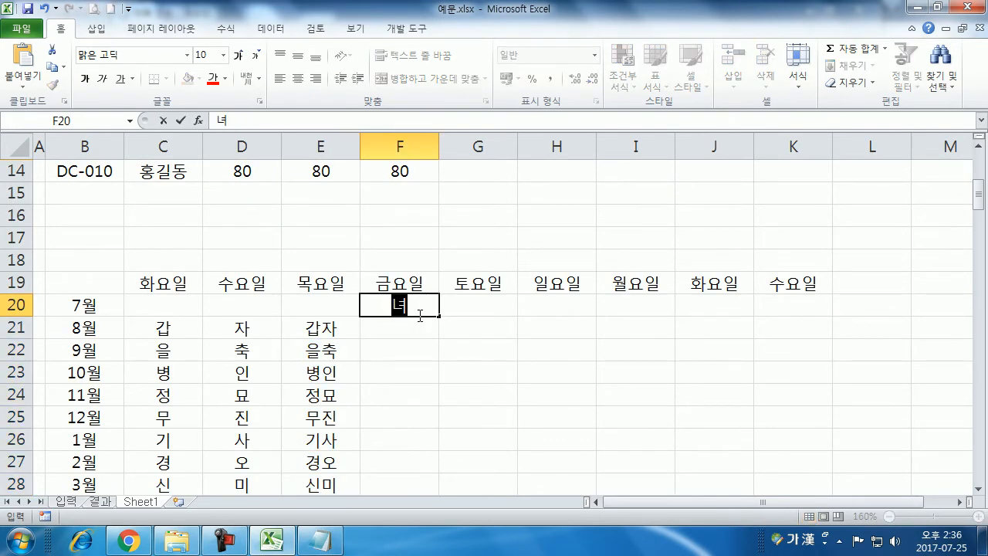
pyautogui.write('mm')
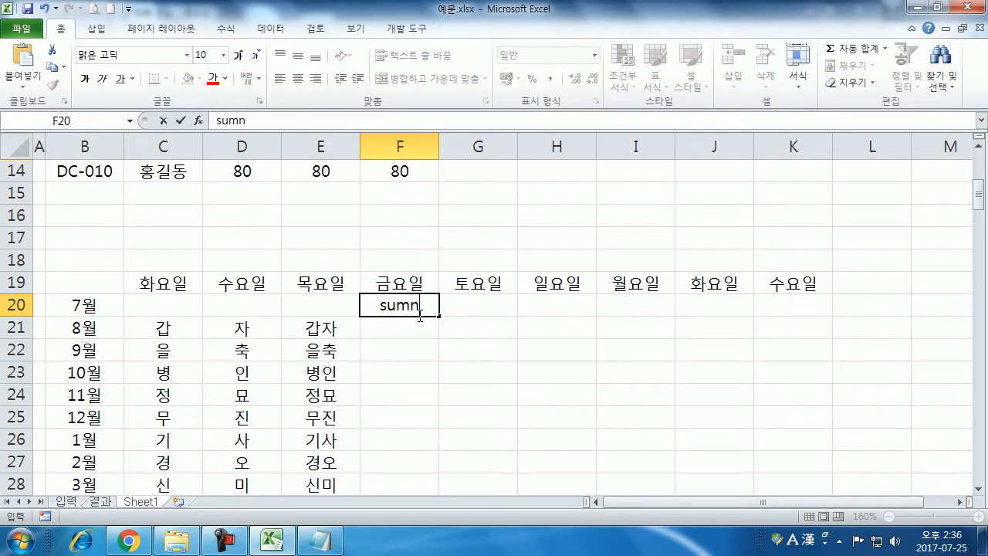
pyautogui.press('BackSpace')
pyautogui.press('BackSpace')
pyautogui.write('n')
pyautogui.press('Return')
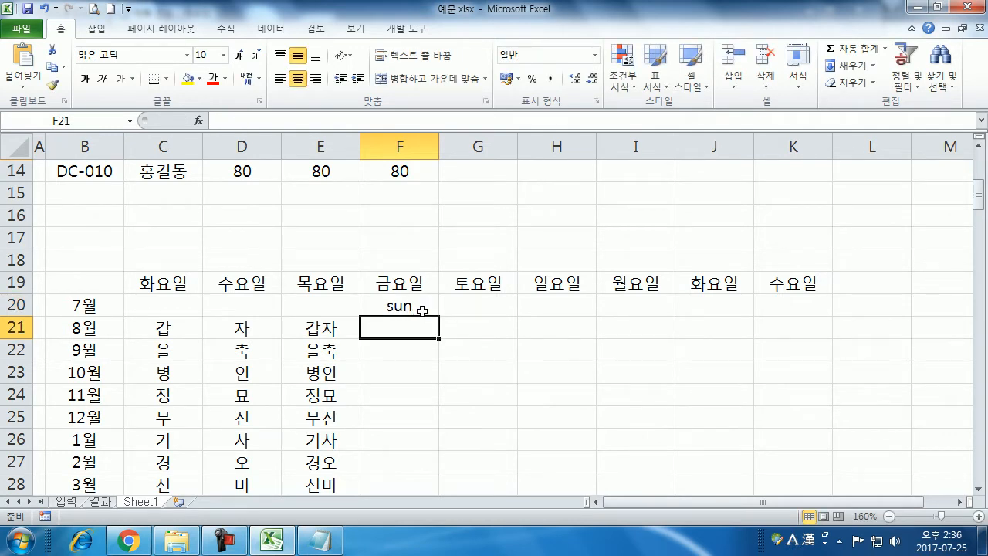
pyautogui.click(422, 309)
pyautogui.doubleClick(438, 317)
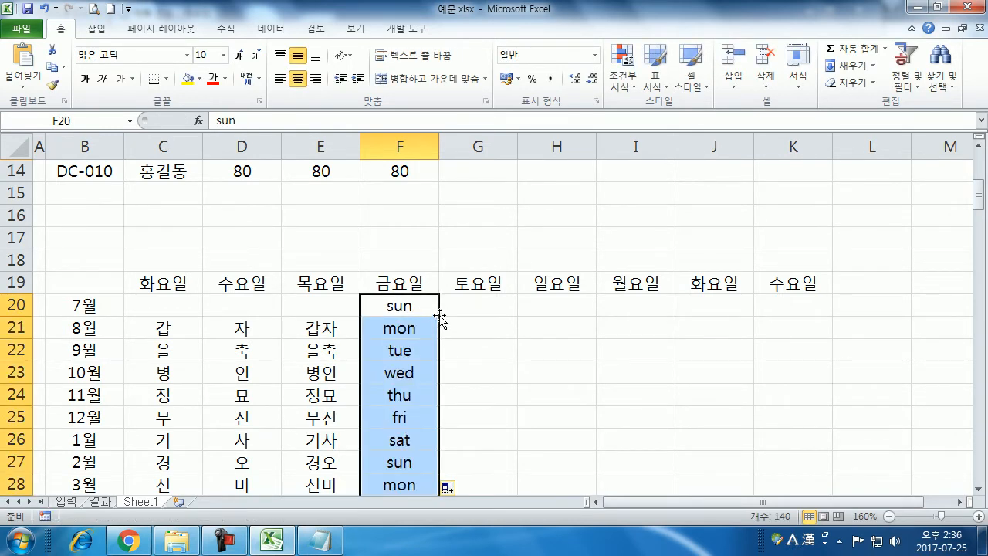
# Enter Sun in cell G20 and autofill the capitalized weekday abbreviations down column G to the end of the adjacent data
pyautogui.click(455, 304)
pyautogui.write('Sun')
pyautogui.press('Return')
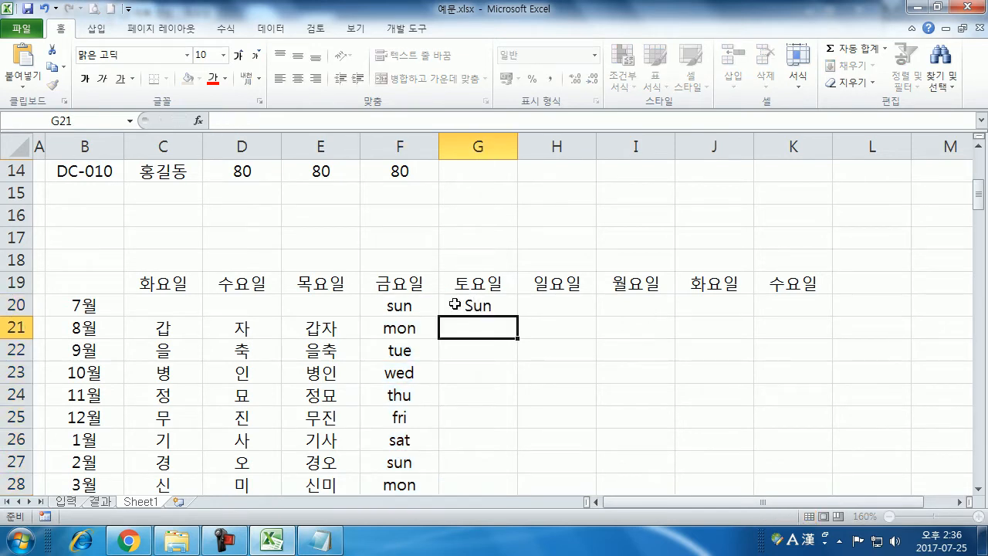
pyautogui.click(495, 301)
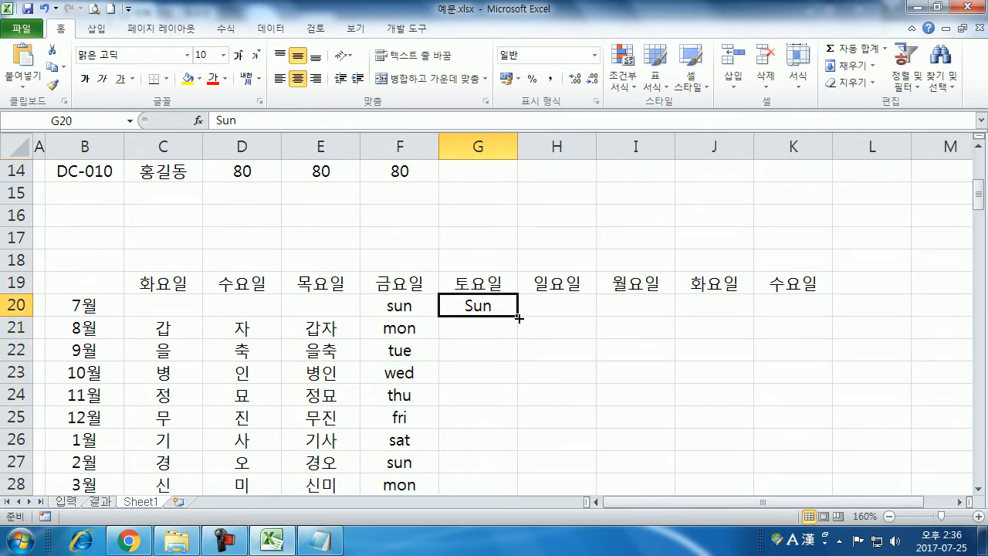
pyautogui.doubleClick(517, 316)
# Enter SUN in cell H20 and autofill the uppercase weekday abbreviations down column H to the end of the adjacent data
pyautogui.click(538, 305)
pyautogui.write('SUN')
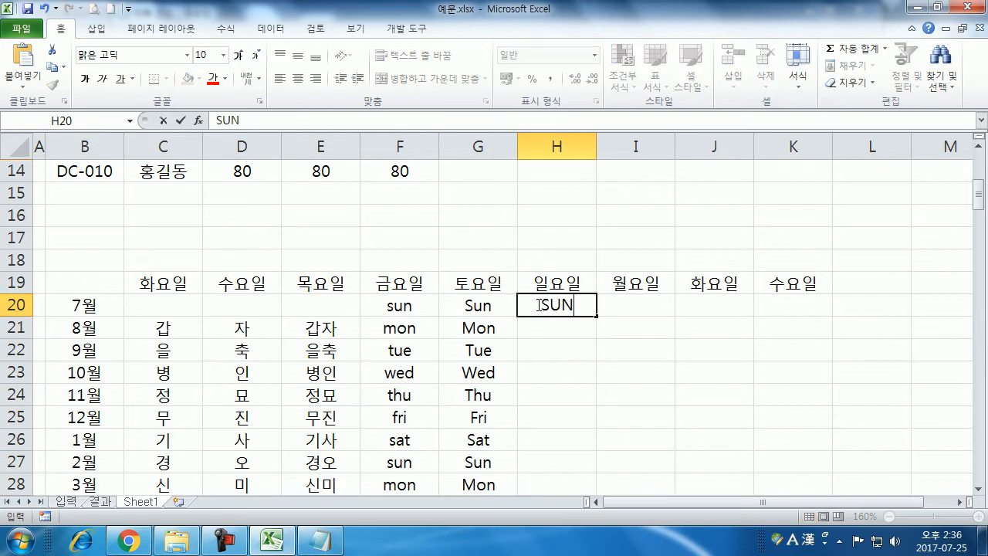
pyautogui.press('Return')
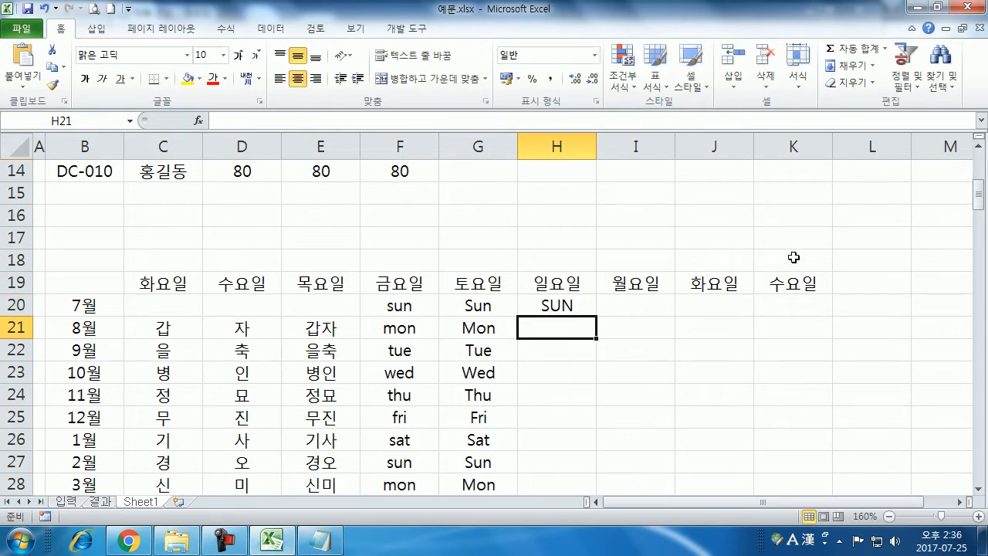
pyautogui.click(590, 312)
pyautogui.doubleClick(596, 316)
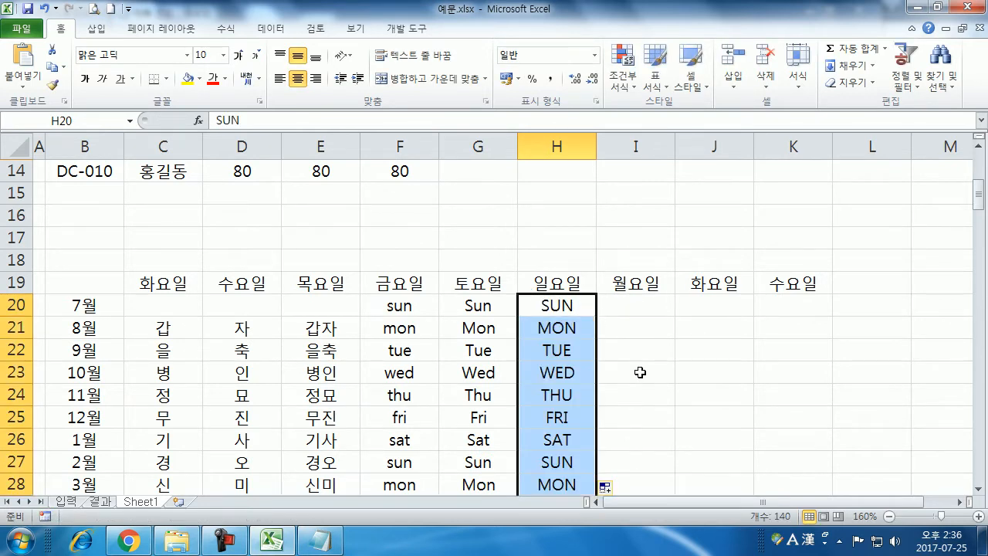
# Enter Sunday in cell I20 and autofill the full weekday names down column I to the end of the adjacent data
pyautogui.click(641, 304)
pyautogui.write('sunday')
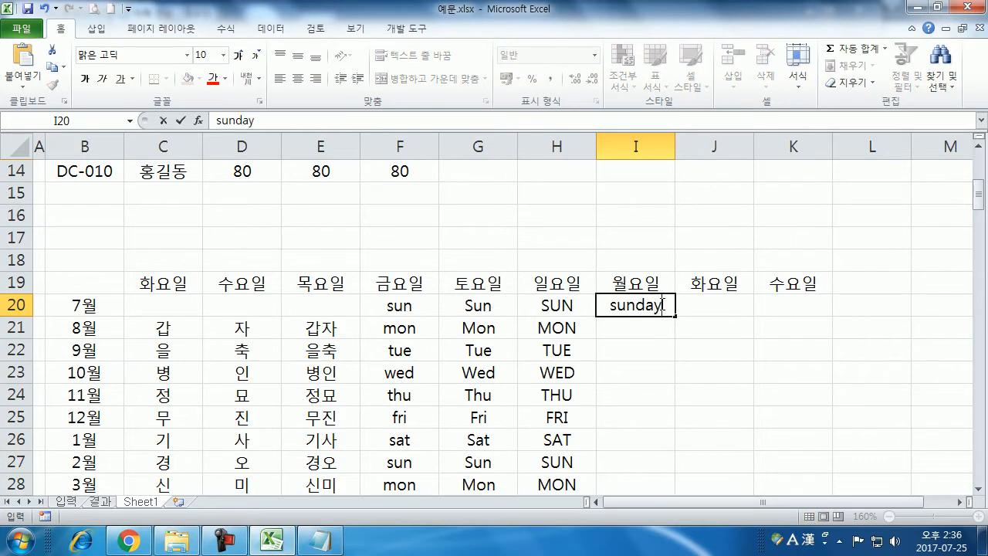
pyautogui.press('Return')
pyautogui.click(658, 311)
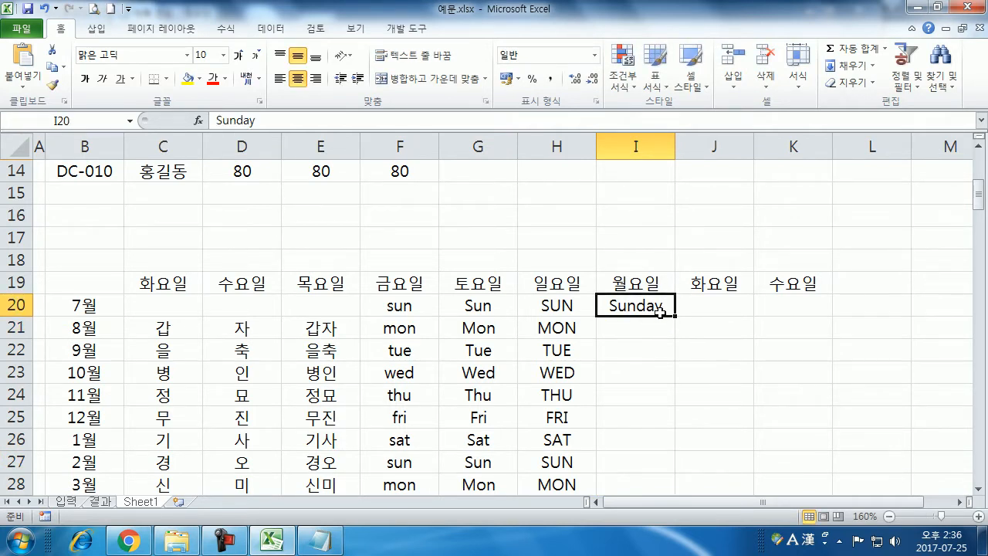
pyautogui.doubleClick(677, 317)
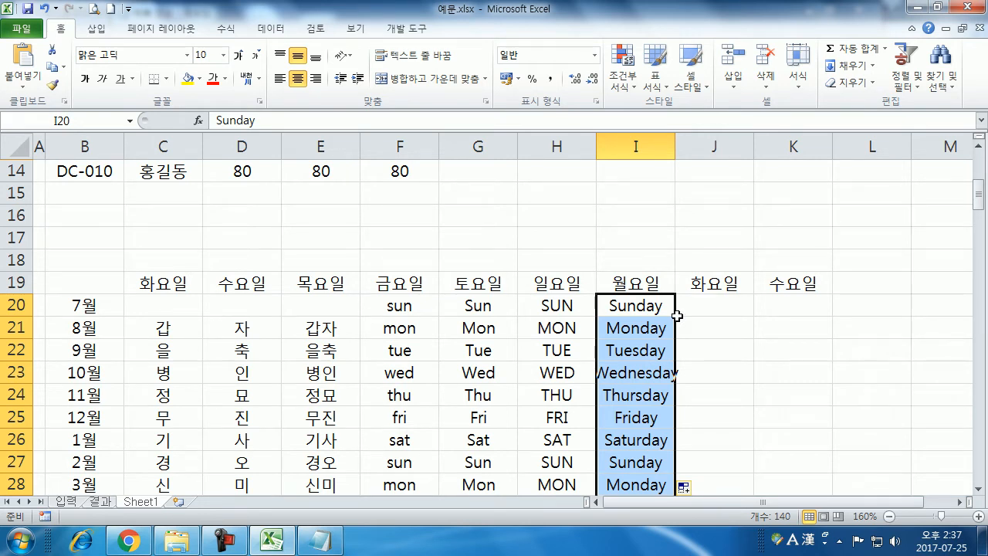
# Open the custom list editor for sort and fill sequences from the advanced Excel options
pyautogui.click(239, 312)
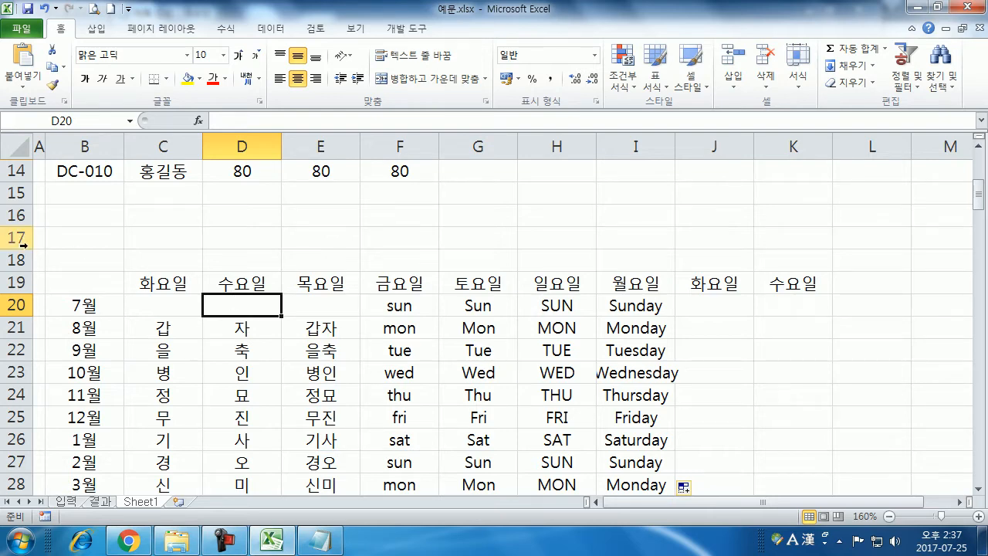
pyautogui.click(21, 29)
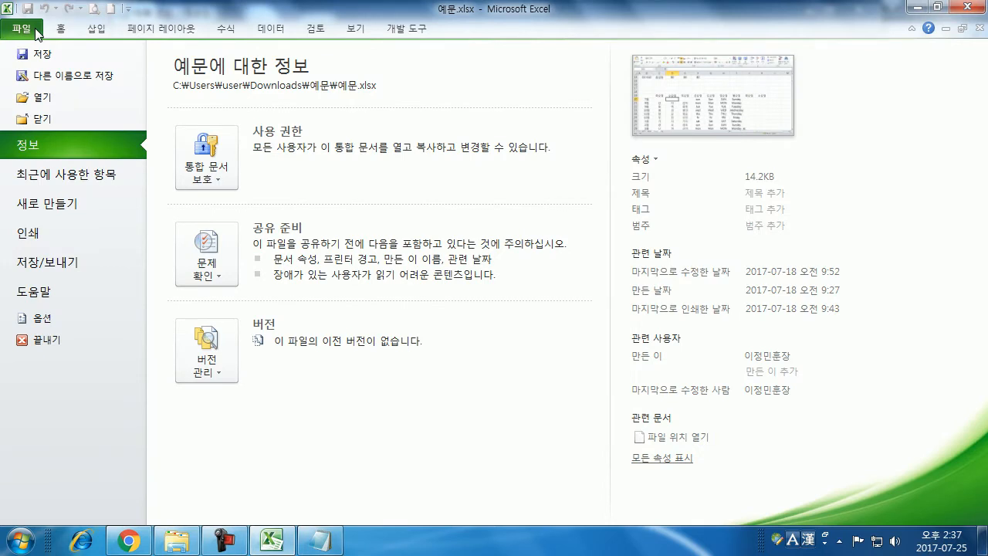
pyautogui.click(42, 321)
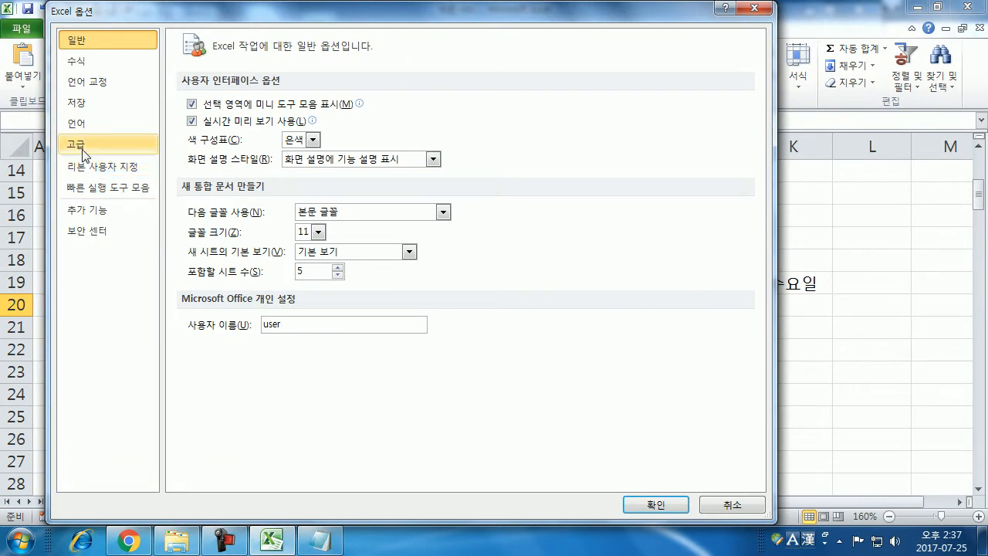
pyautogui.click(85, 154)
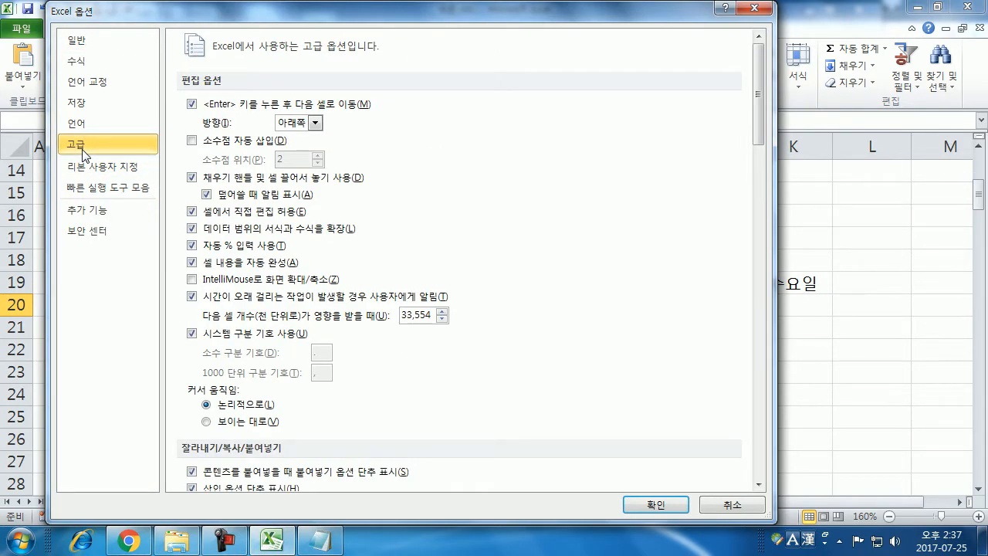
pyautogui.moveTo(759, 95); pyautogui.dragTo(759, 464)
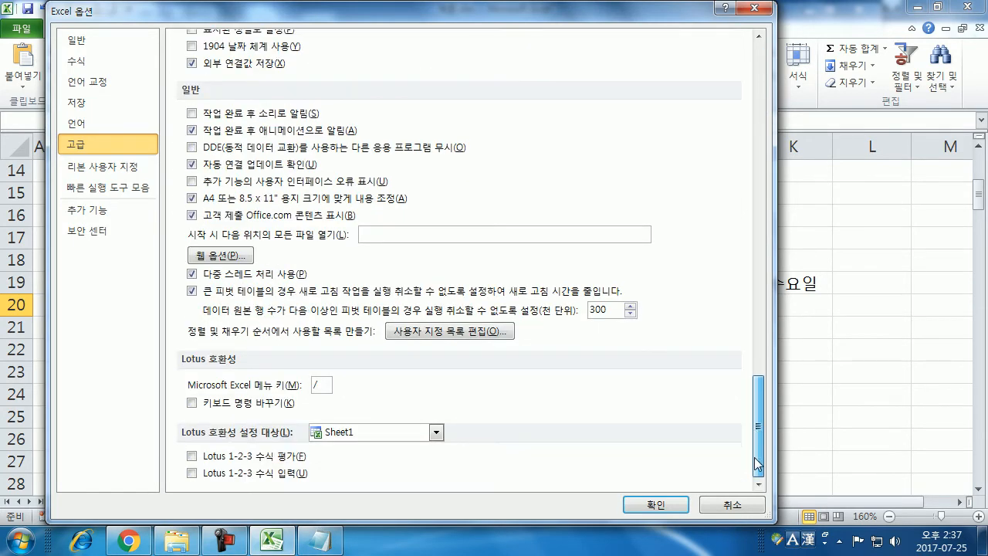
pyautogui.click(451, 337)
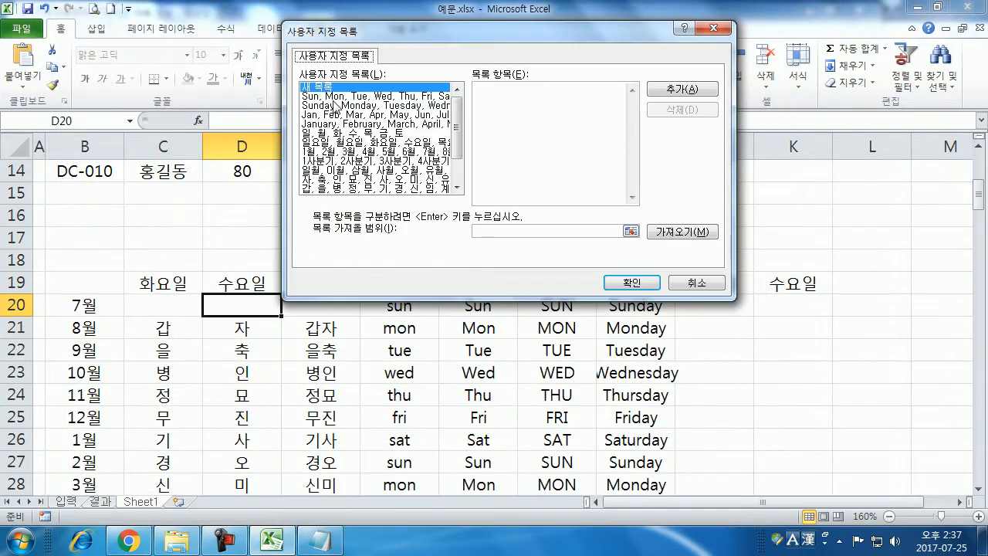
# Examine the entries of the built-in weekday and month lists and the custom 사장 job title list, and close the options without changes
pyautogui.click(333, 95)
pyautogui.click(334, 106)
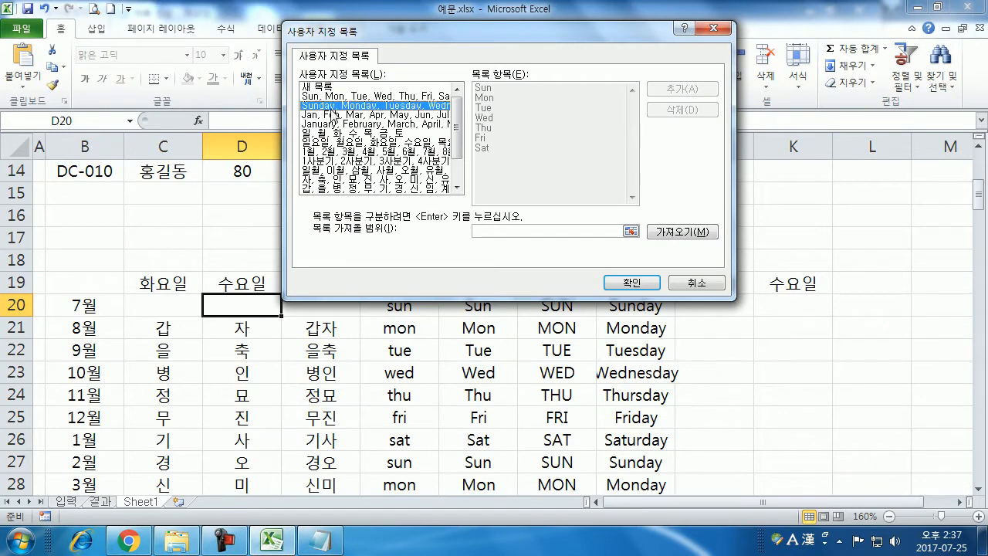
pyautogui.click(333, 115)
pyautogui.click(332, 134)
pyautogui.scroll(-2, 333, 168)
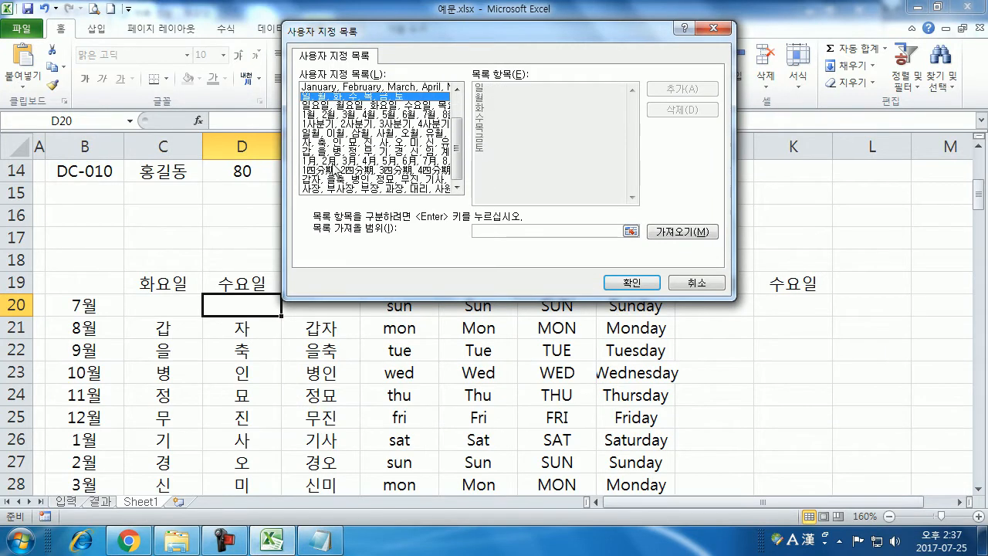
pyautogui.click(341, 189)
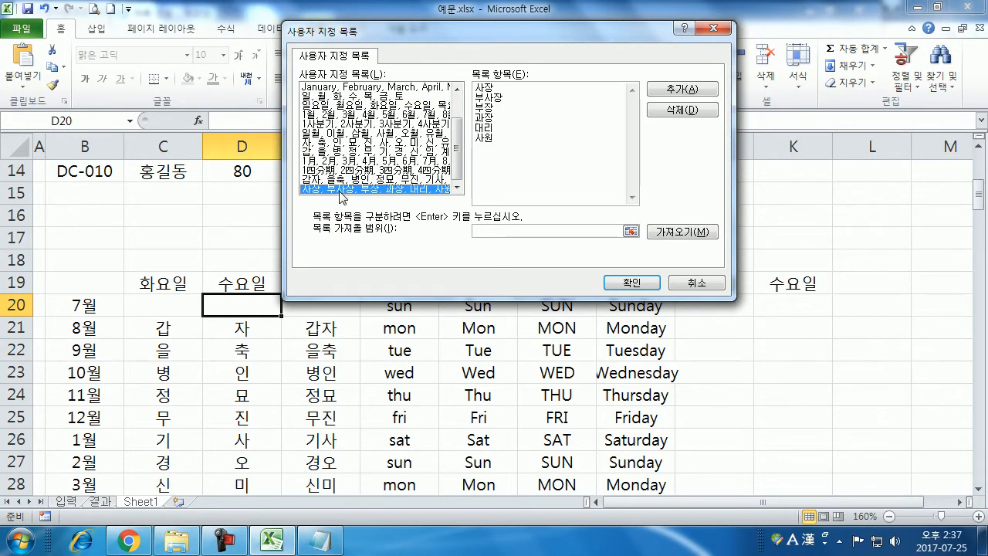
pyautogui.click(502, 95)
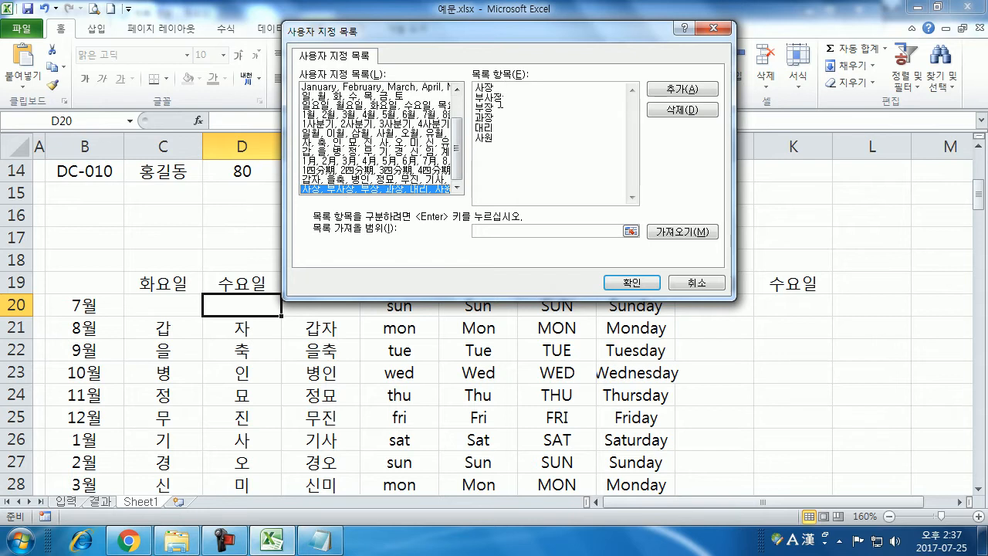
pyautogui.click(403, 162)
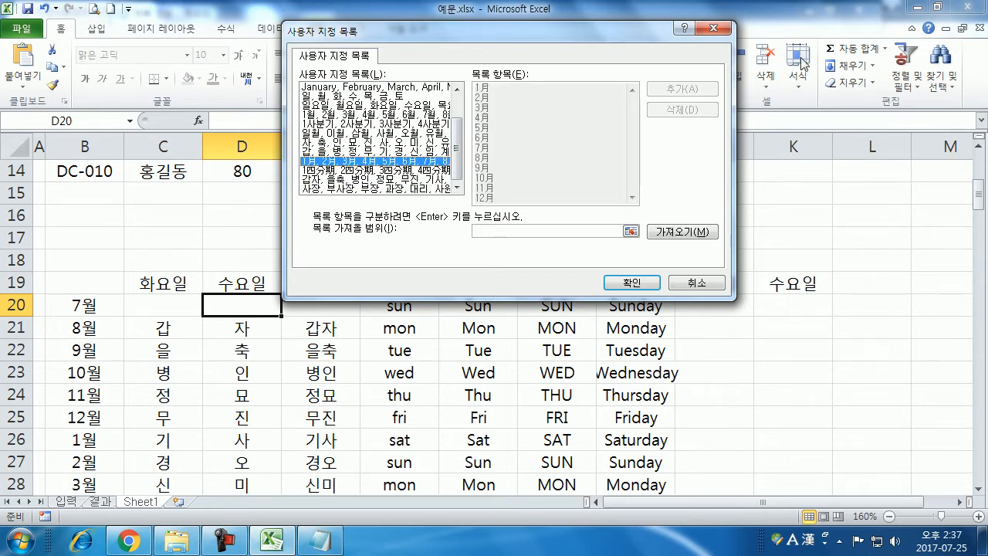
pyautogui.click(382, 188)
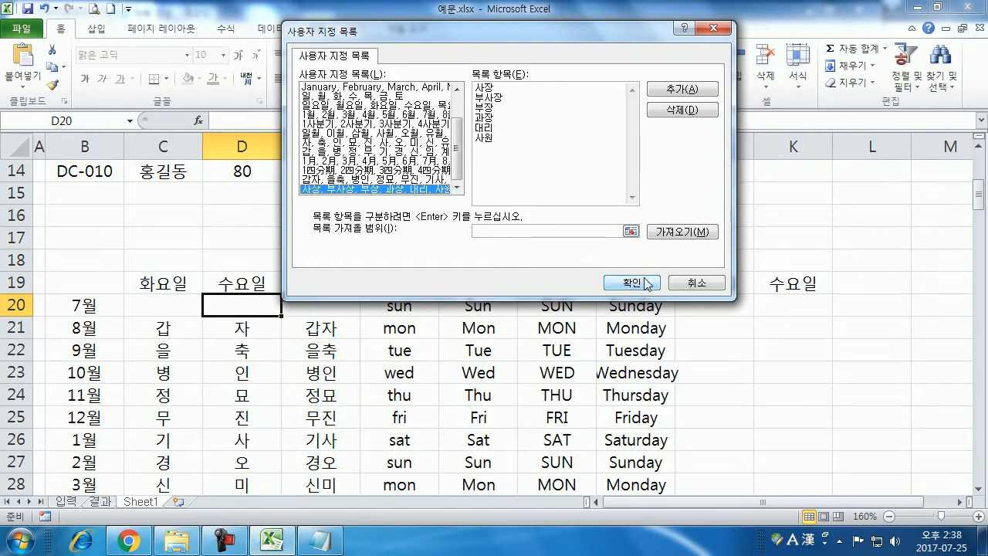
pyautogui.click(679, 284)
pyautogui.press('Return')
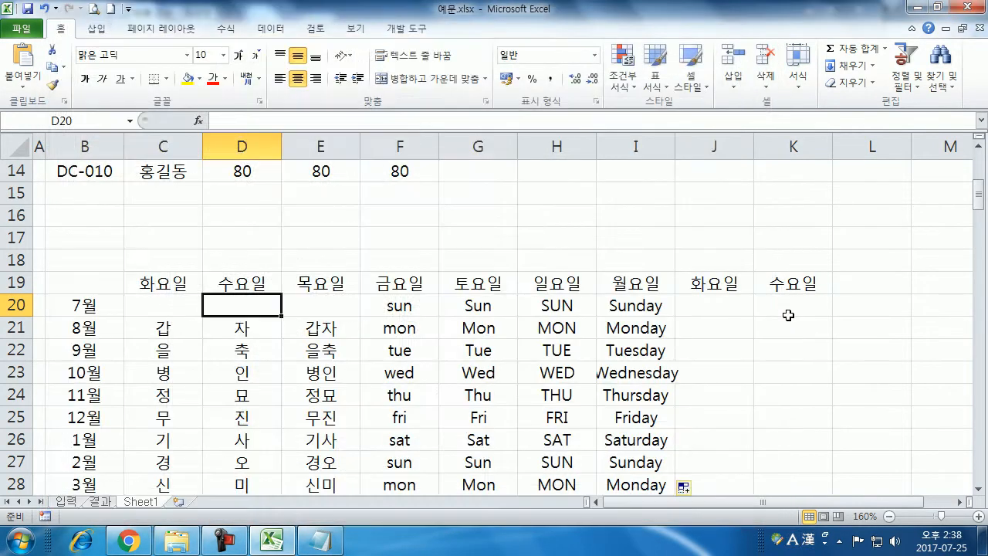
# Enter 과장 in cell K21 and autofill the job title series down to K30
pyautogui.click(758, 325)
pyautogui.write('rhkwkd')
pyautogui.press('Return')
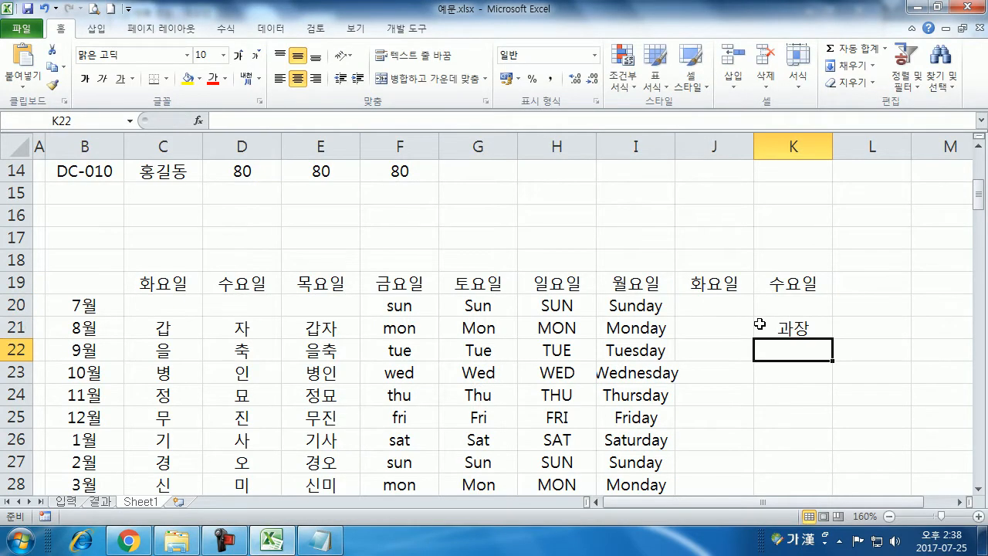
pyautogui.click(791, 328)
pyautogui.scroll(-2, 807, 322)
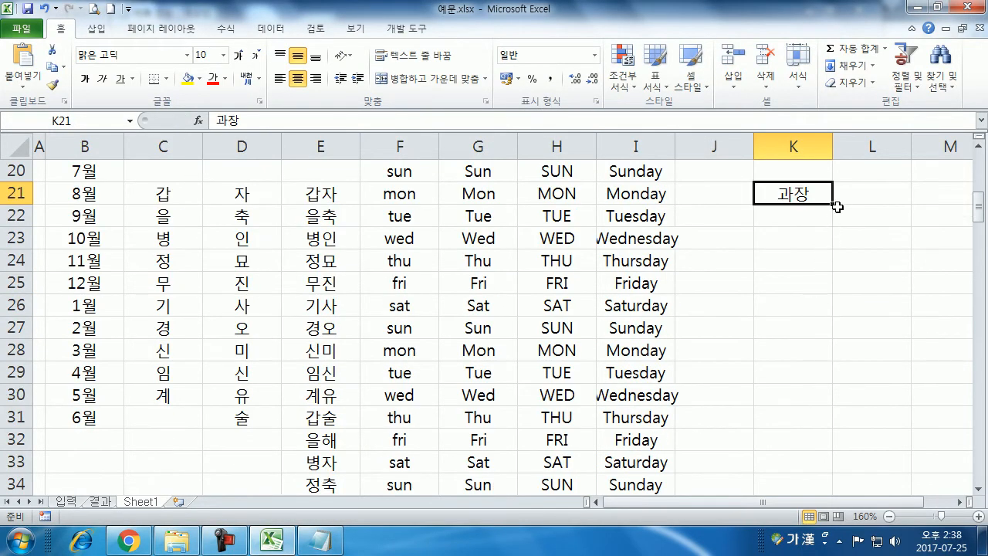
pyautogui.moveTo(830, 205); pyautogui.dragTo(837, 403)
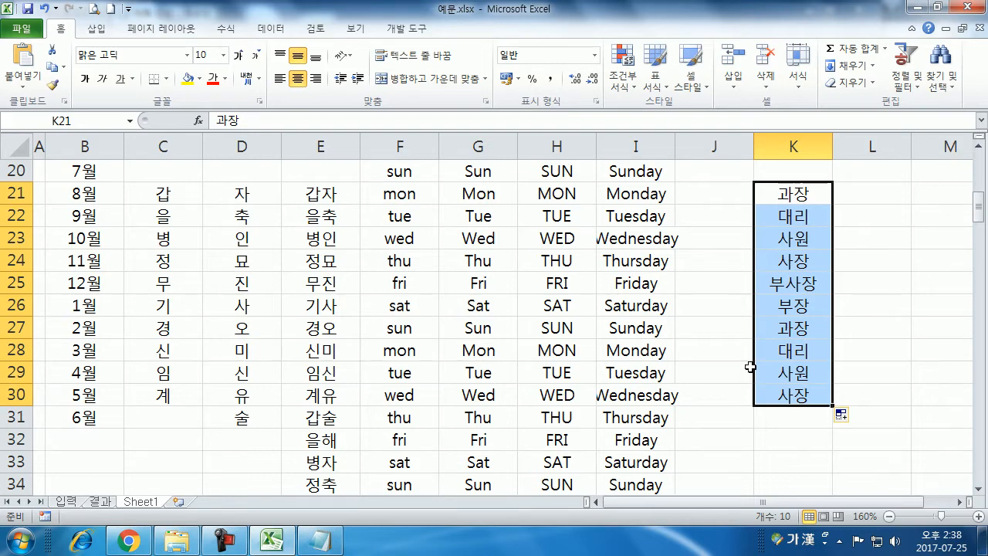
pyautogui.click(301, 307)
pyautogui.click(734, 307)
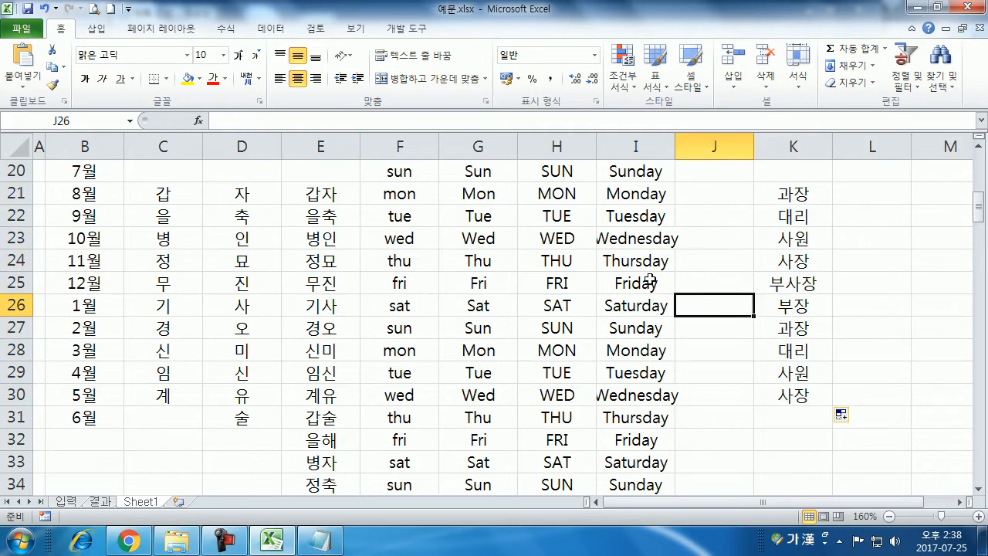
# Reopen the custom list editor from the advanced options of the current workbook's Excel
pyautogui.click(22, 29)
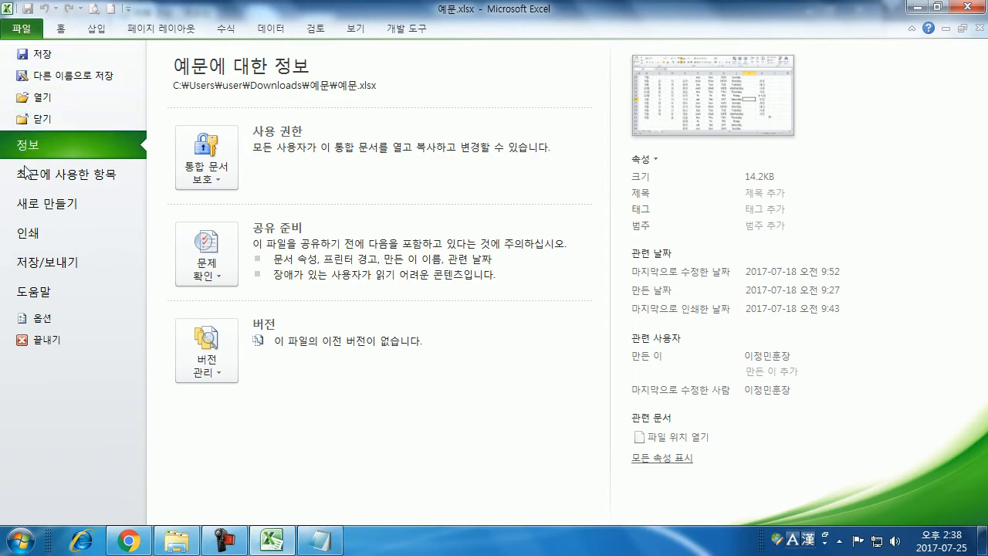
pyautogui.click(35, 317)
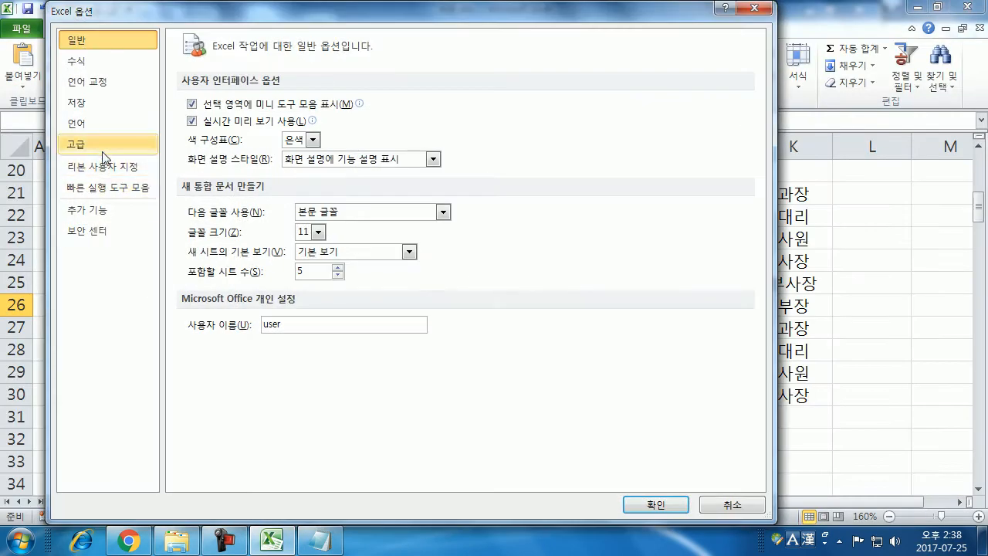
pyautogui.click(103, 147)
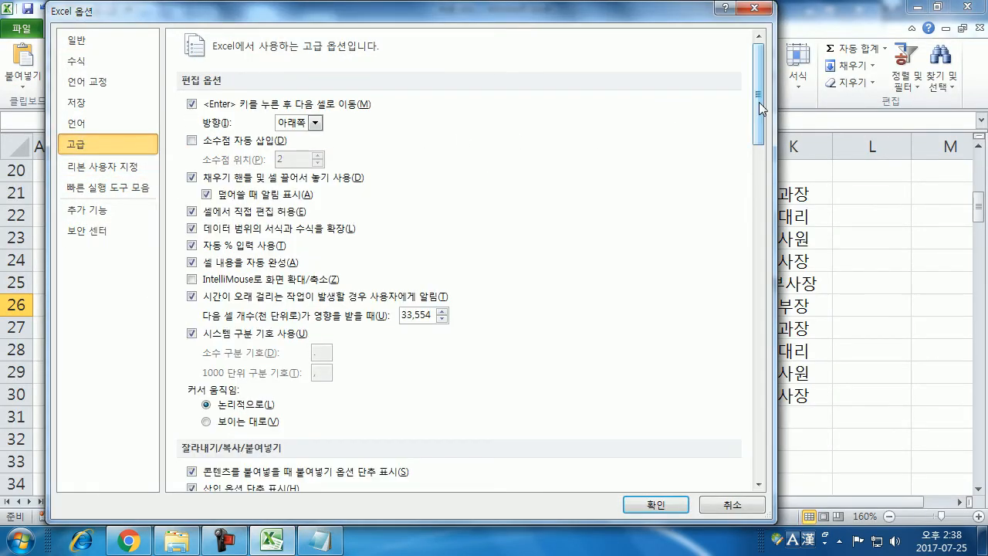
pyautogui.moveTo(759, 102); pyautogui.dragTo(755, 429)
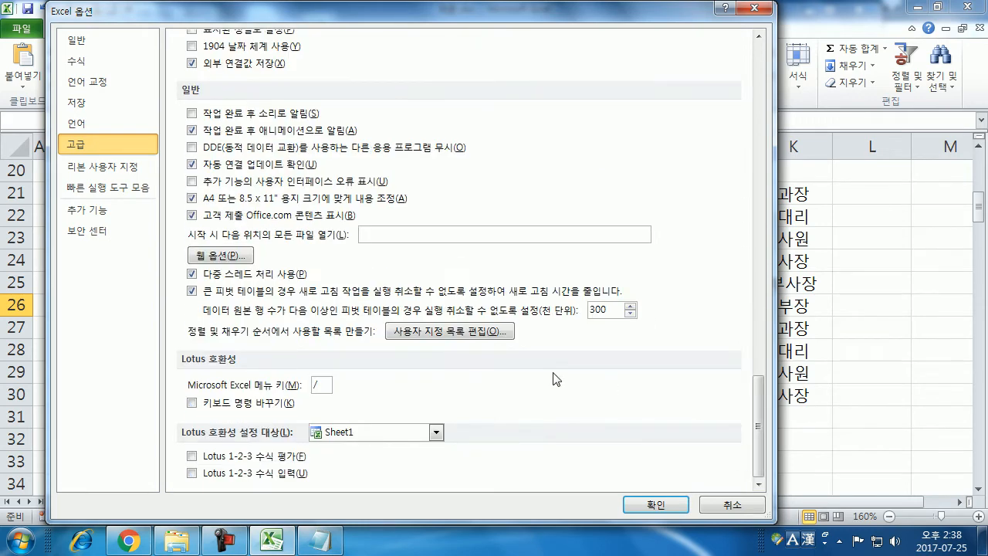
pyautogui.click(441, 332)
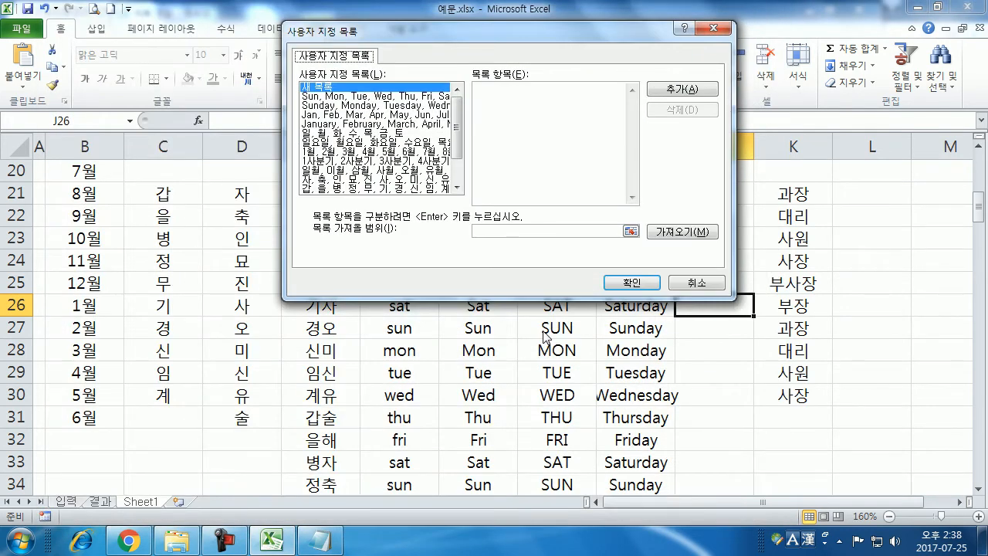
# Launch Microsoft Office Excel 2007 and open the custom list editor from its basic settings options
pyautogui.click(21, 540)
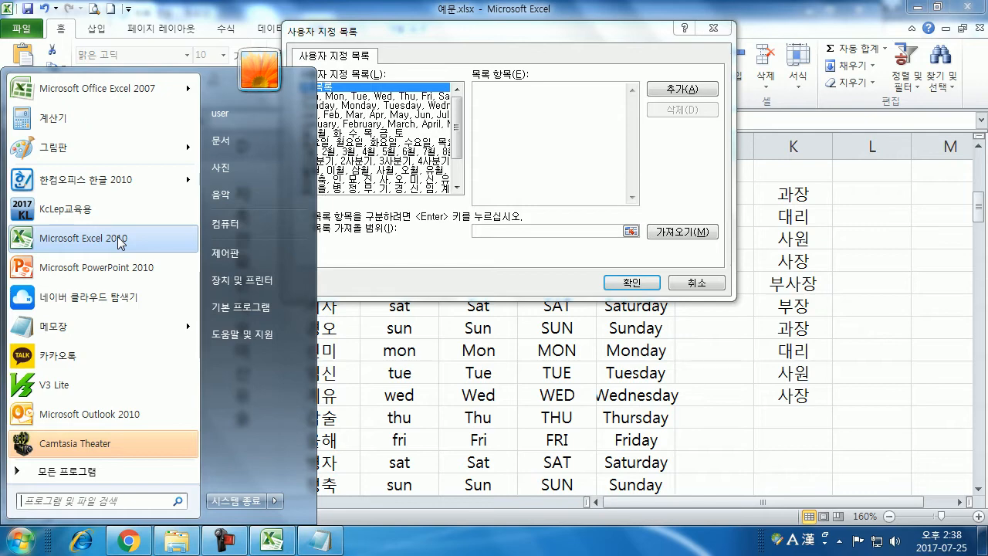
pyautogui.click(85, 89)
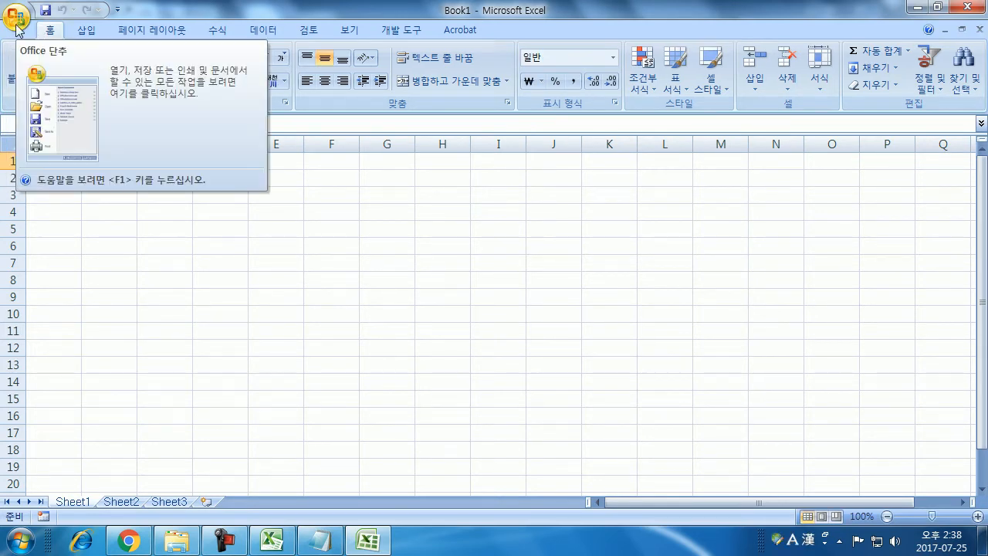
pyautogui.click(16, 17)
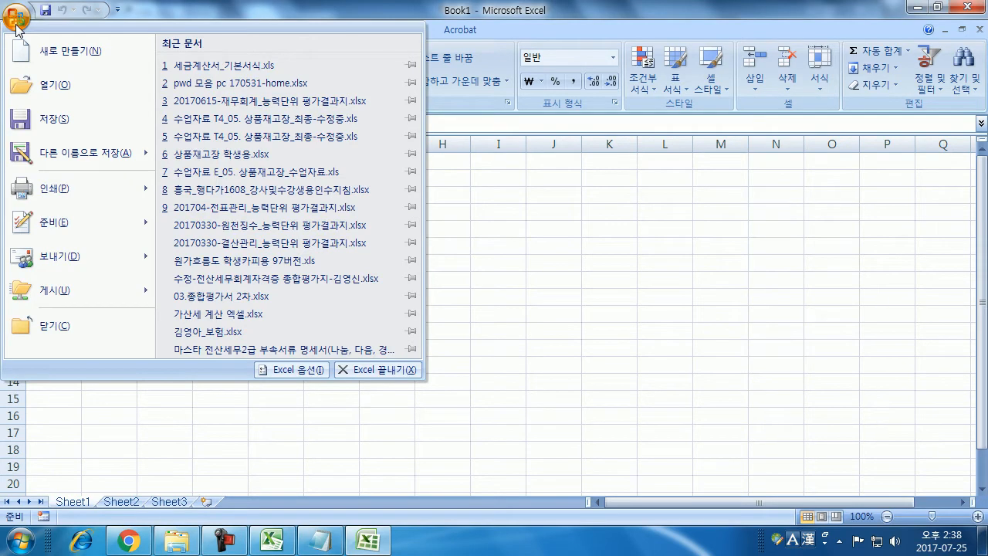
pyautogui.click(13, 23)
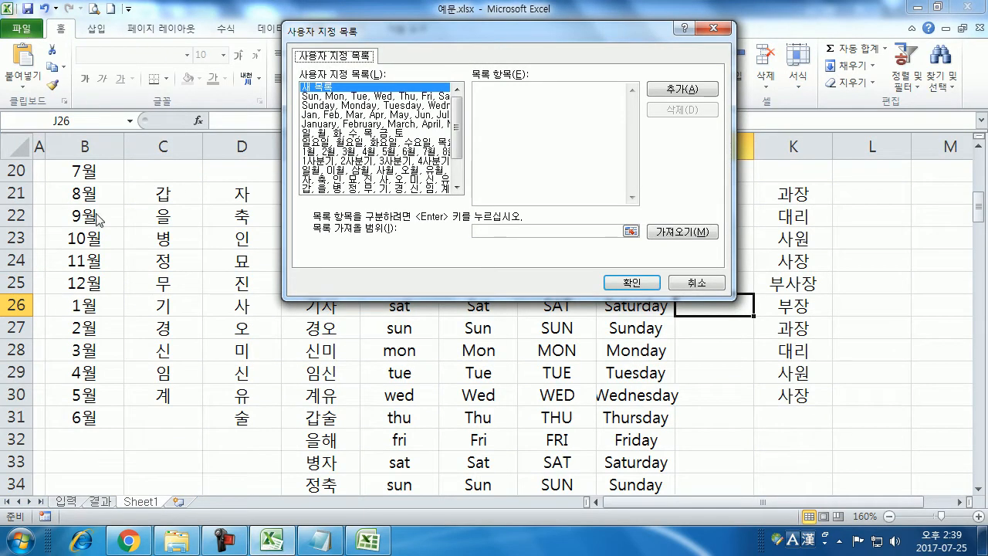
pyautogui.click(367, 541)
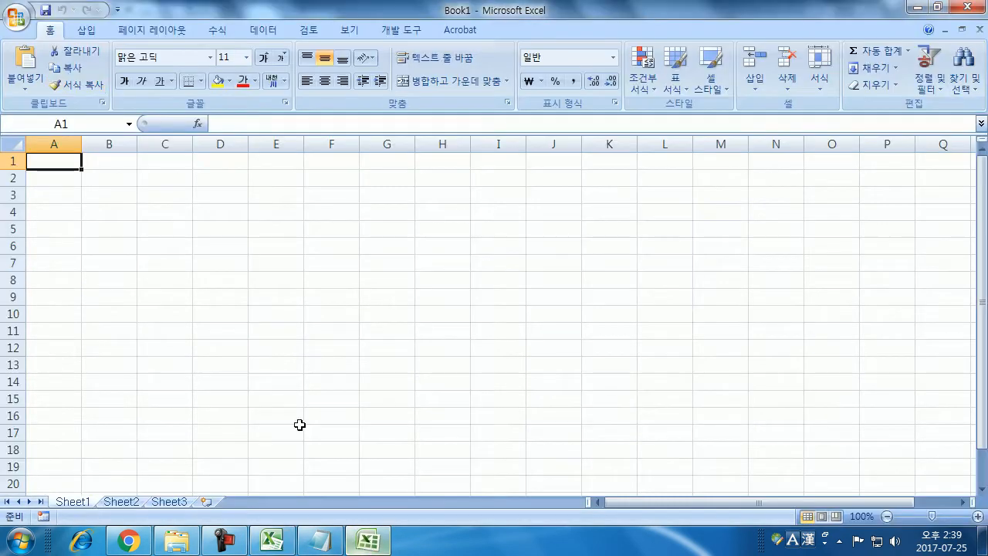
pyautogui.click(17, 17)
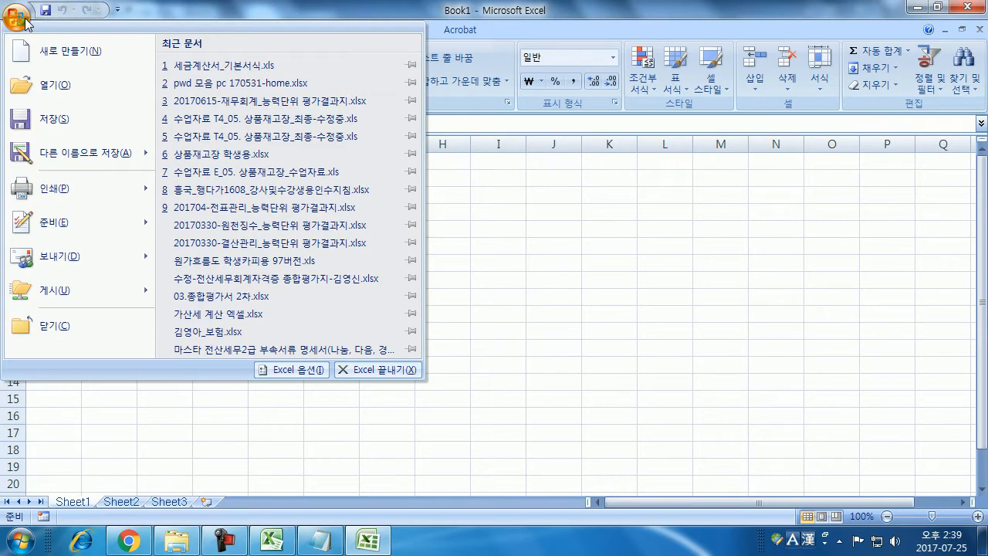
pyautogui.click(292, 370)
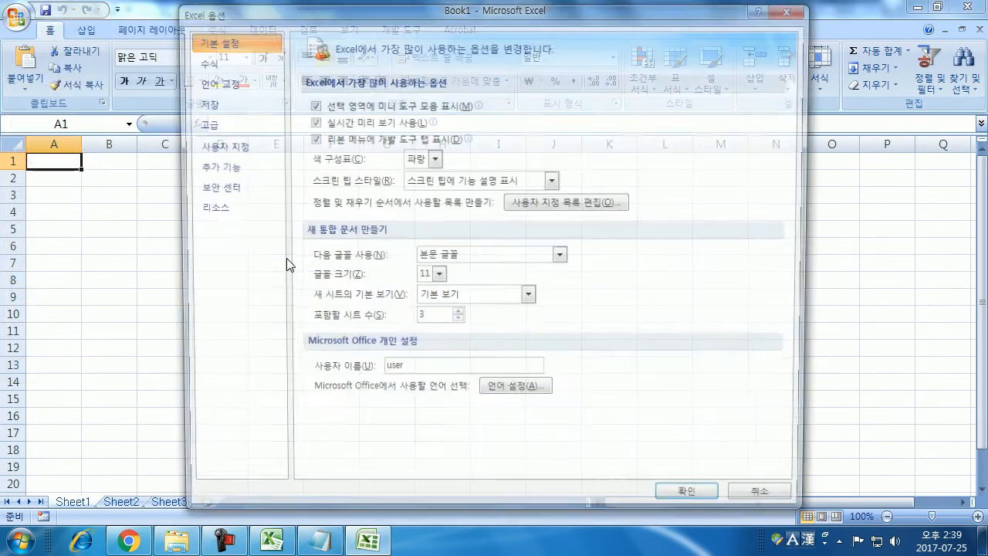
pyautogui.click(556, 207)
# Examine the items of the 갑자 list in Excel 2007's custom lists and leave the editor without changes
pyautogui.click(598, 266)
pyautogui.click(599, 266)
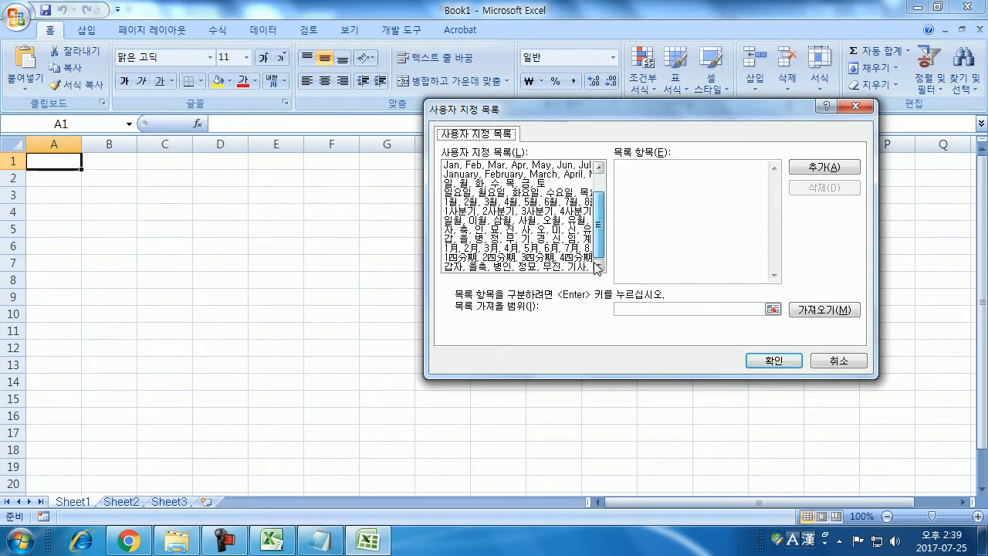
pyautogui.click(573, 269)
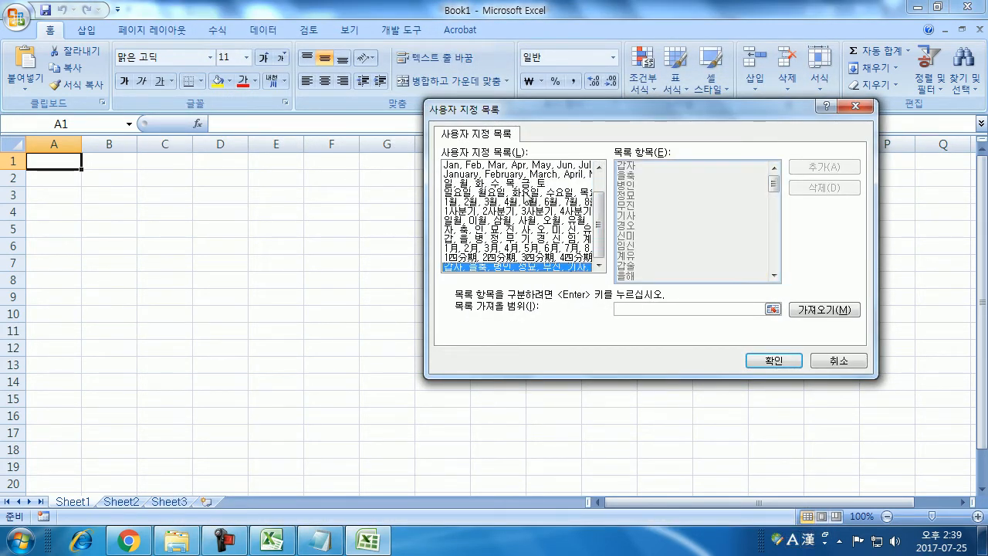
pyautogui.click(818, 361)
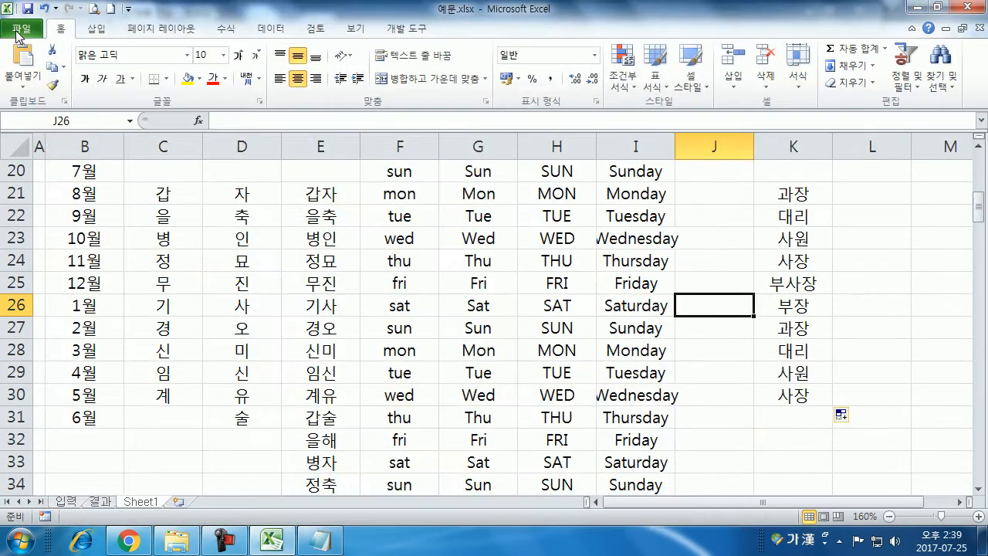
# Open the custom list editor for a new list from the advanced options of the 예문.xlsx workbook's Excel 2010
pyautogui.click(21, 29)
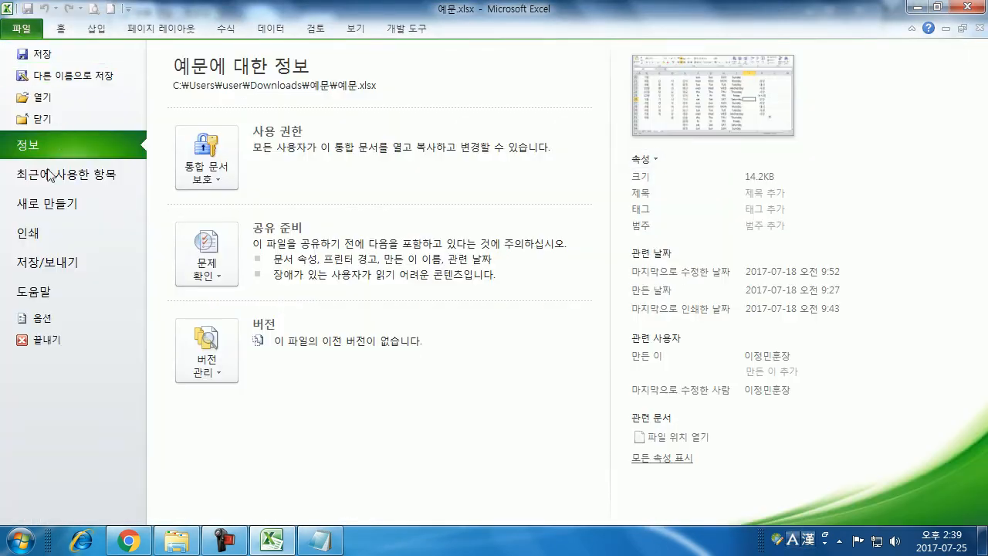
pyautogui.click(42, 318)
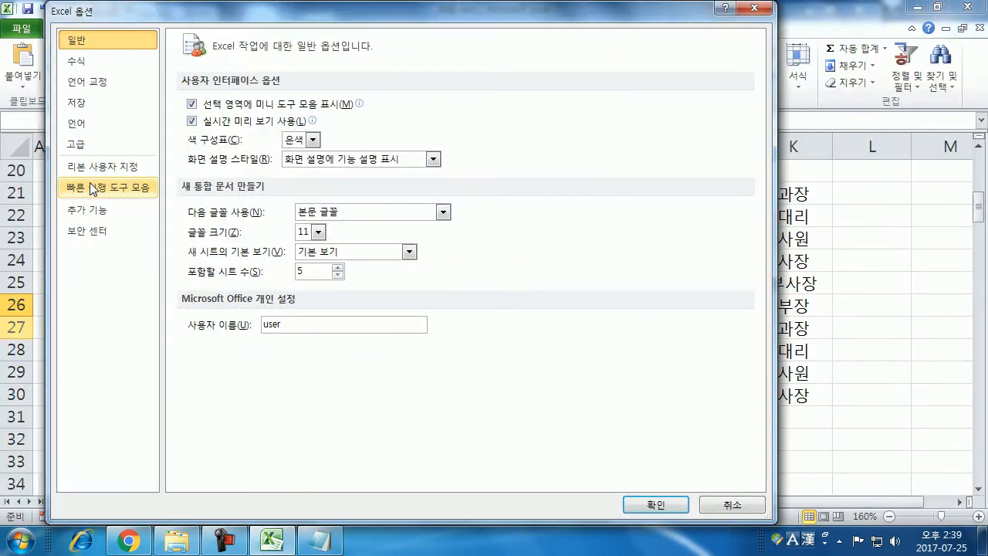
pyautogui.click(71, 145)
pyautogui.moveTo(755, 113); pyautogui.dragTo(756, 446)
pyautogui.click(443, 332)
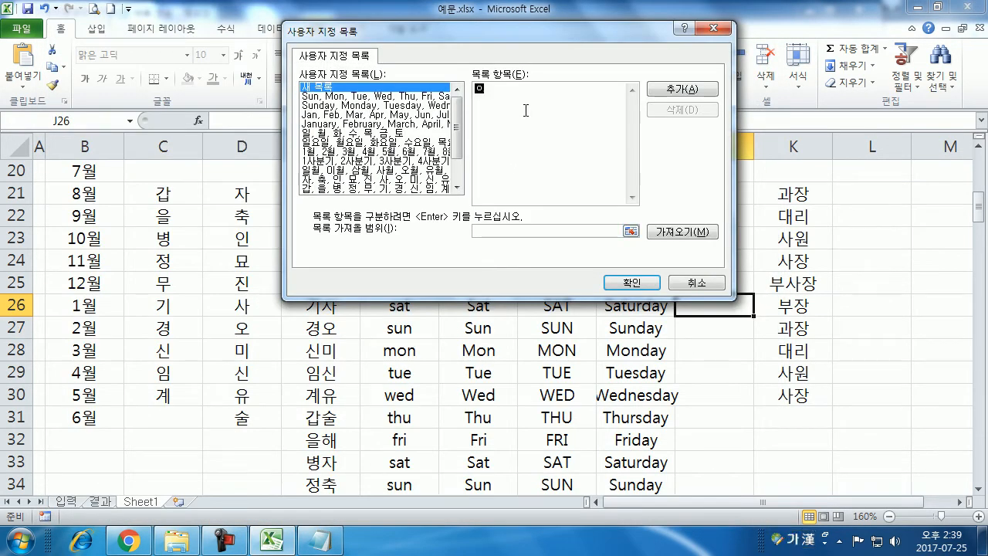
# Add a custom list with the items 아빠, 엄마, 누나, 형, 나, 동생 and close the options
pyautogui.write('아빠')
pyautogui.press('Return')
pyautogui.write('엄마')
pyautogui.write('형')
pyautogui.press('Return')
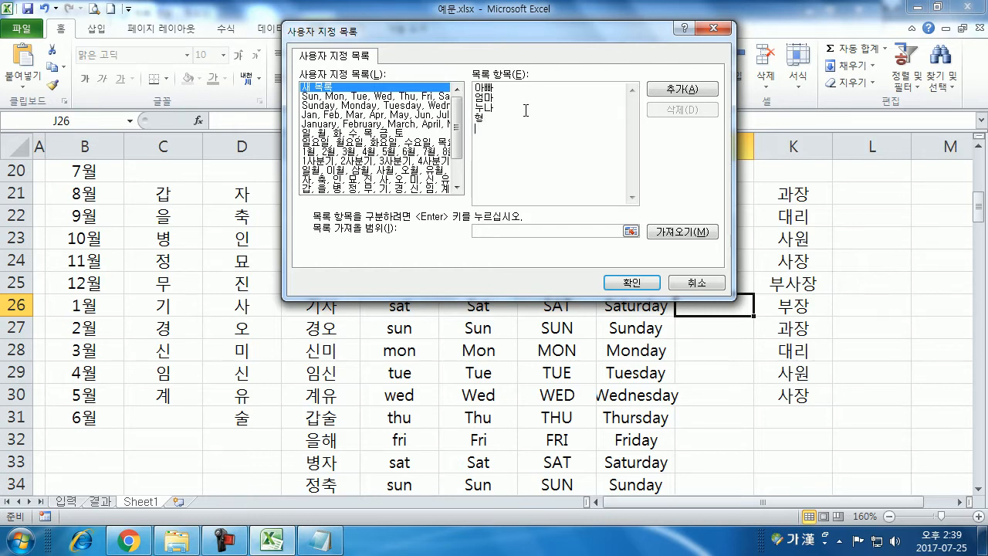
pyautogui.write('나')
pyautogui.press('Return')
pyautogui.write('동생')
pyautogui.press('Return')
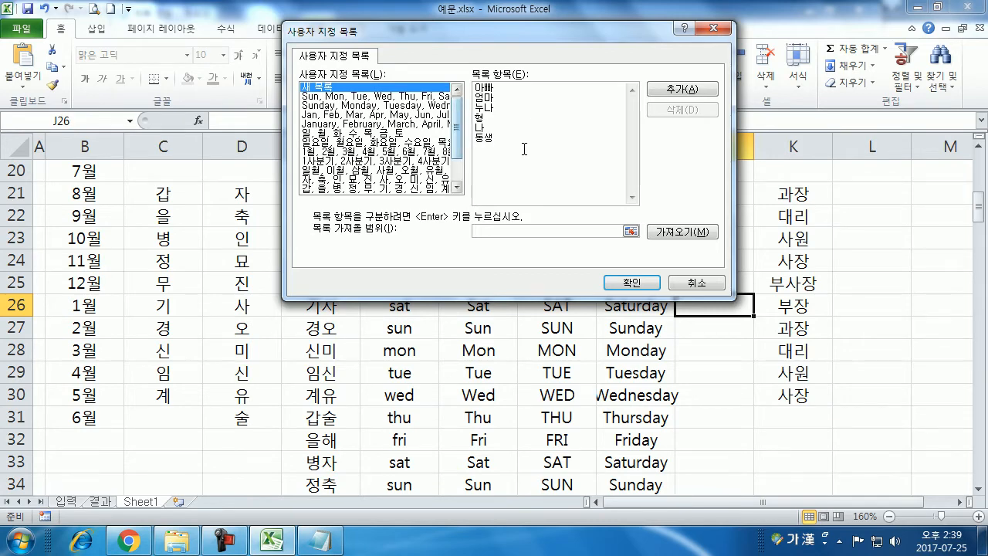
pyautogui.click(682, 88)
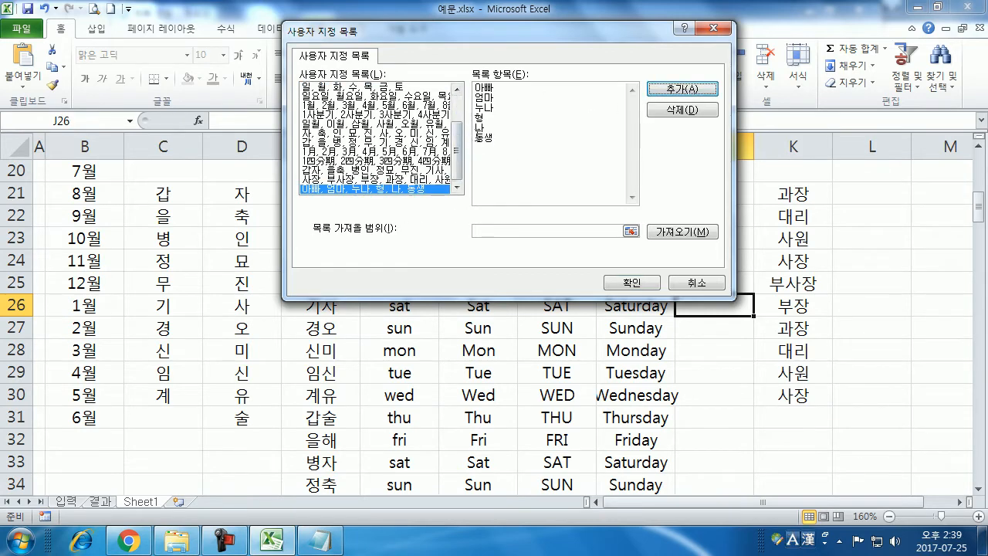
pyautogui.click(629, 282)
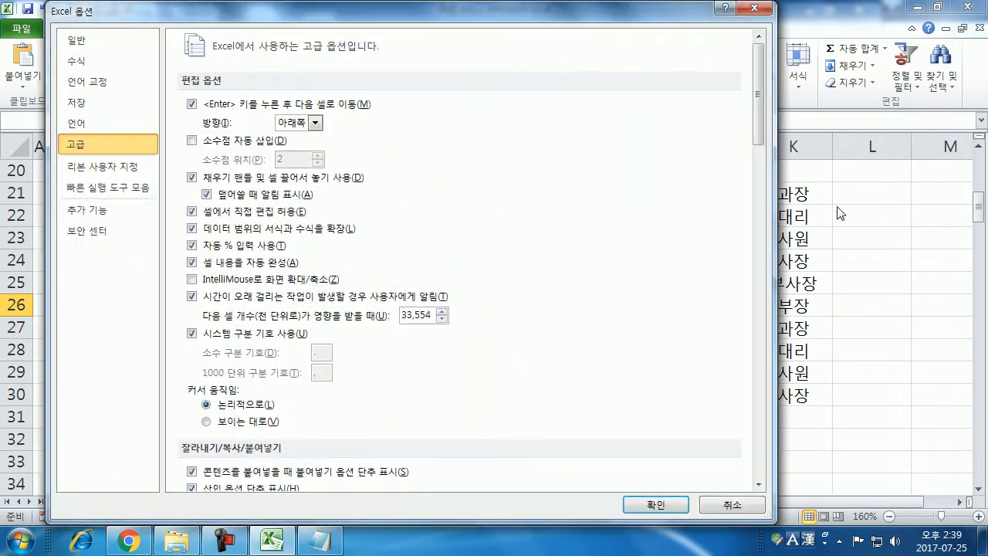
pyautogui.click(765, 12)
# Enter 나 in cell L21 and autofill the family member series down to L30
pyautogui.click(858, 195)
pyautogui.write('나')
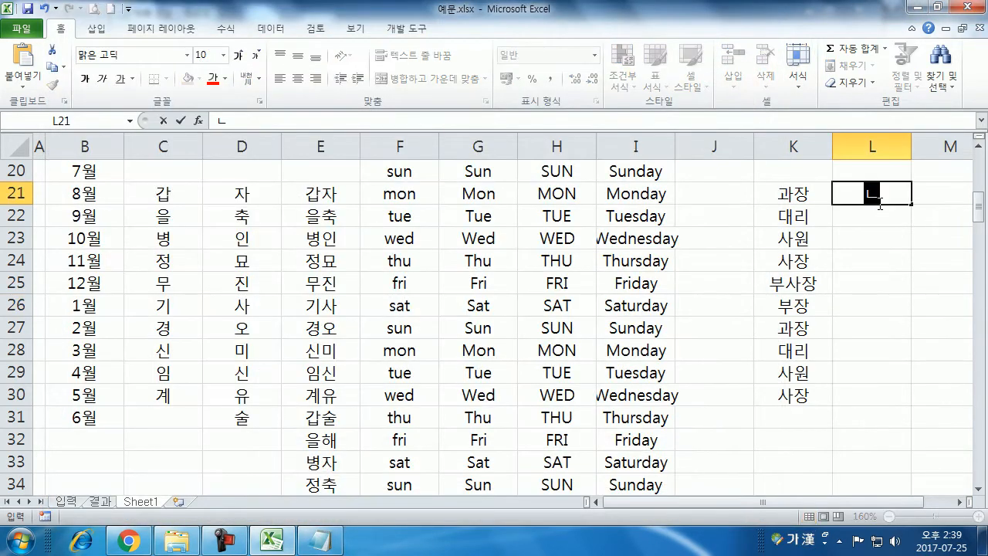
pyautogui.press('Return')
pyautogui.click(875, 196)
pyautogui.moveTo(911, 204); pyautogui.dragTo(914, 409)
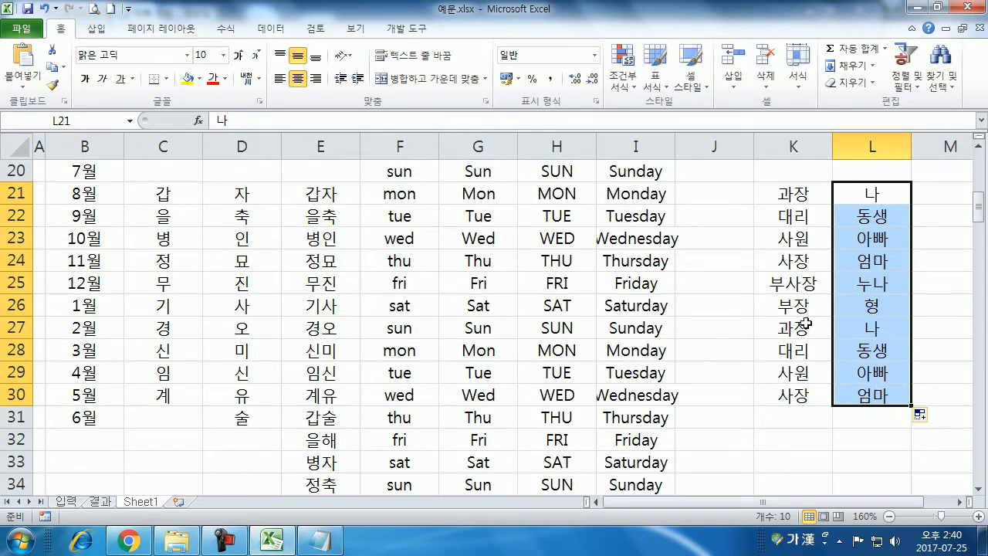
# Review the autofilled weekday names in C19:K19 and the 갑자, 자 and 갑 series in columns E, D and C
pyautogui.scroll(5, 592, 332)
pyautogui.scroll(-3, 244, 313)
pyautogui.moveTo(150, 282); pyautogui.dragTo(793, 283)
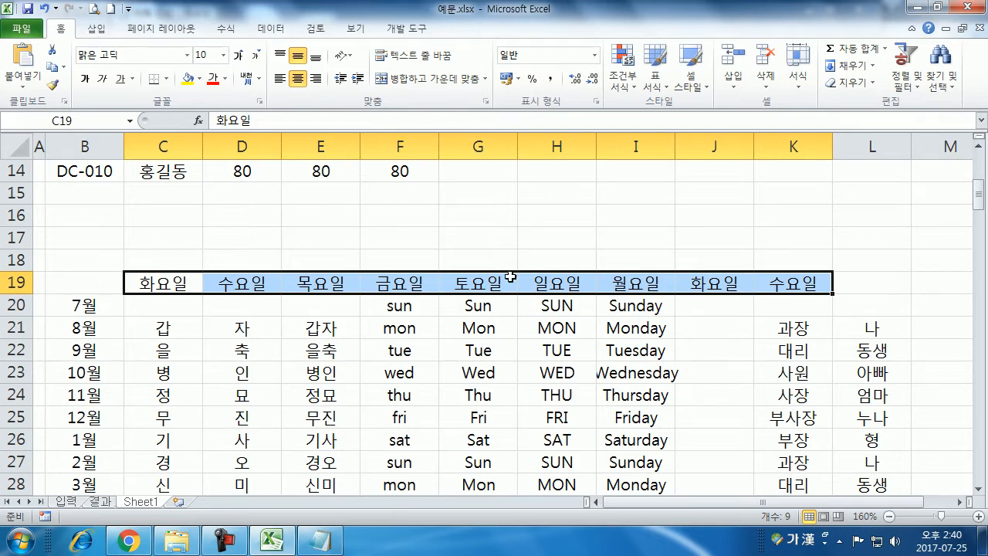
pyautogui.scroll(-2, 389, 337)
pyautogui.moveTo(327, 194); pyautogui.dragTo(319, 255)
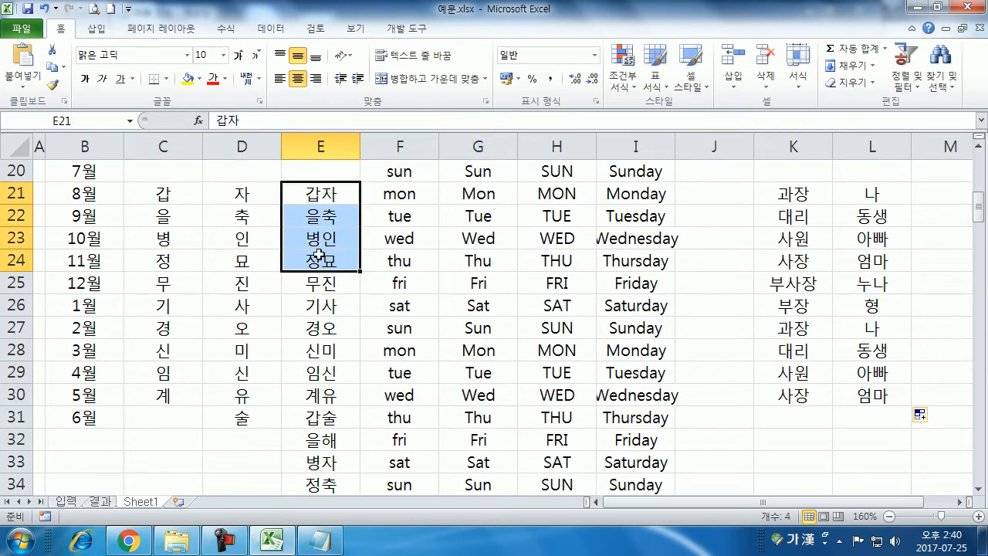
pyautogui.moveTo(247, 194); pyautogui.dragTo(223, 423)
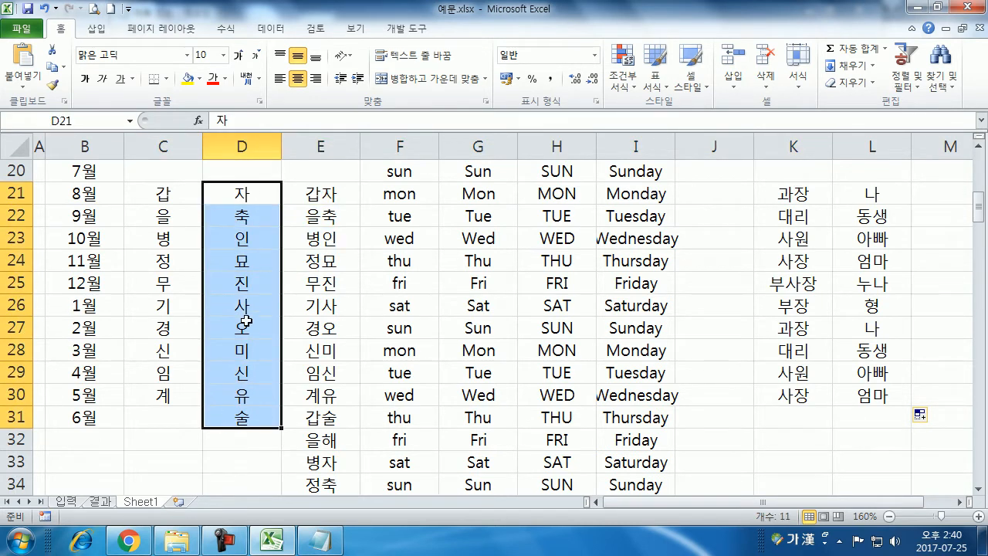
pyautogui.click(242, 218)
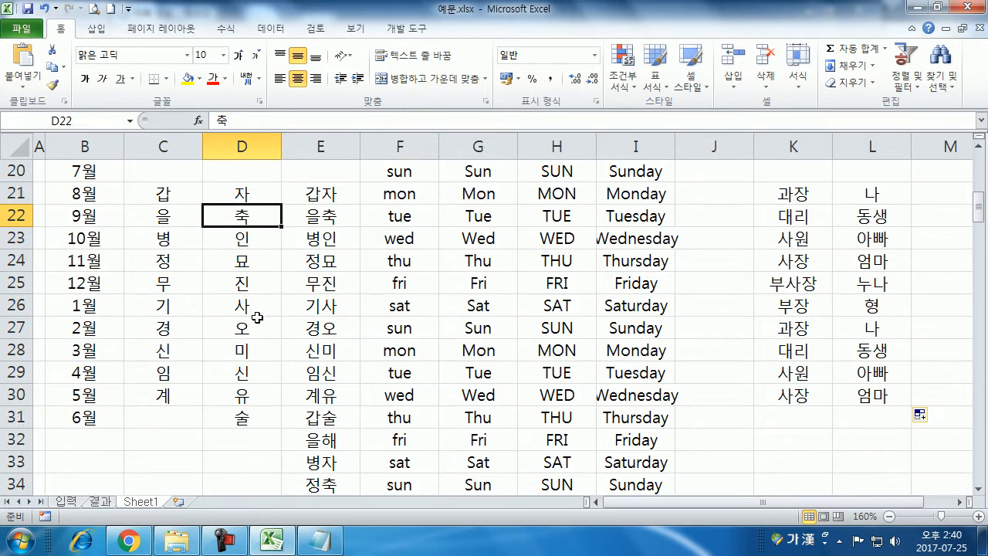
pyautogui.click(253, 353)
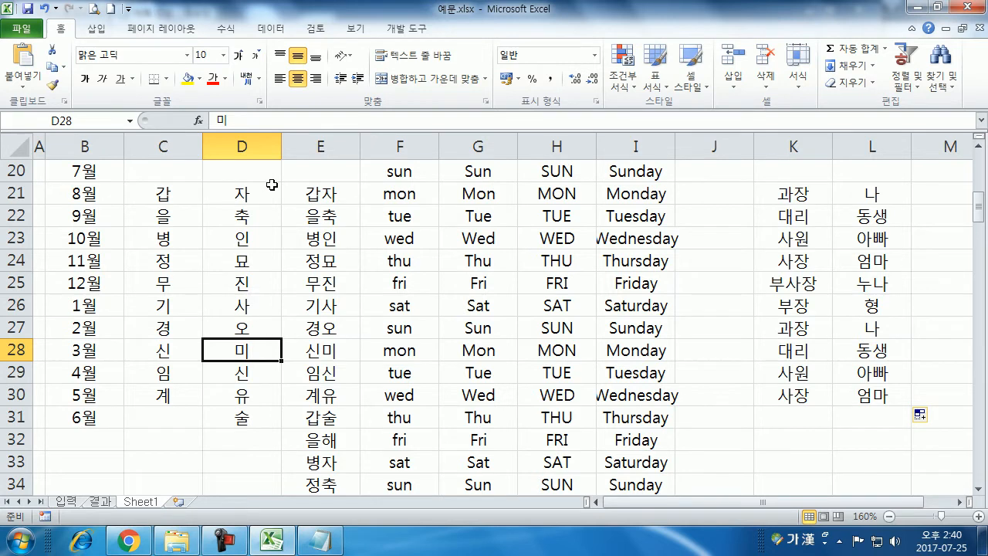
pyautogui.click(270, 221)
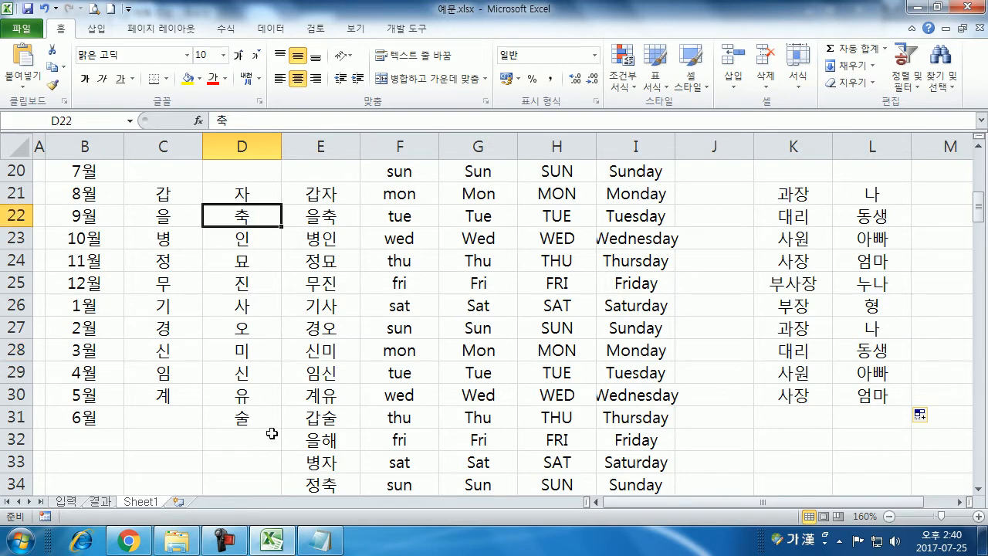
pyautogui.moveTo(161, 193); pyautogui.dragTo(160, 392)
pyautogui.click(181, 196)
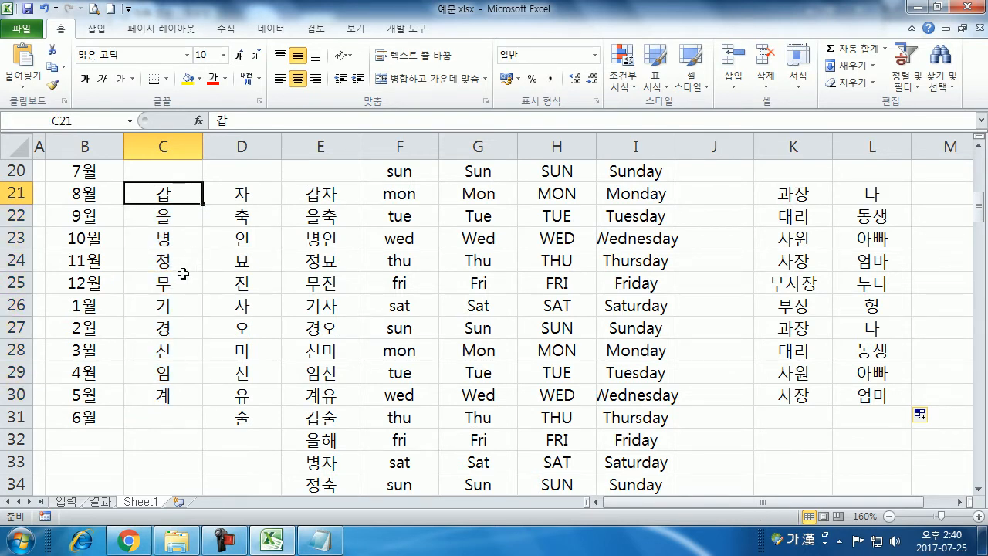
pyautogui.click(171, 326)
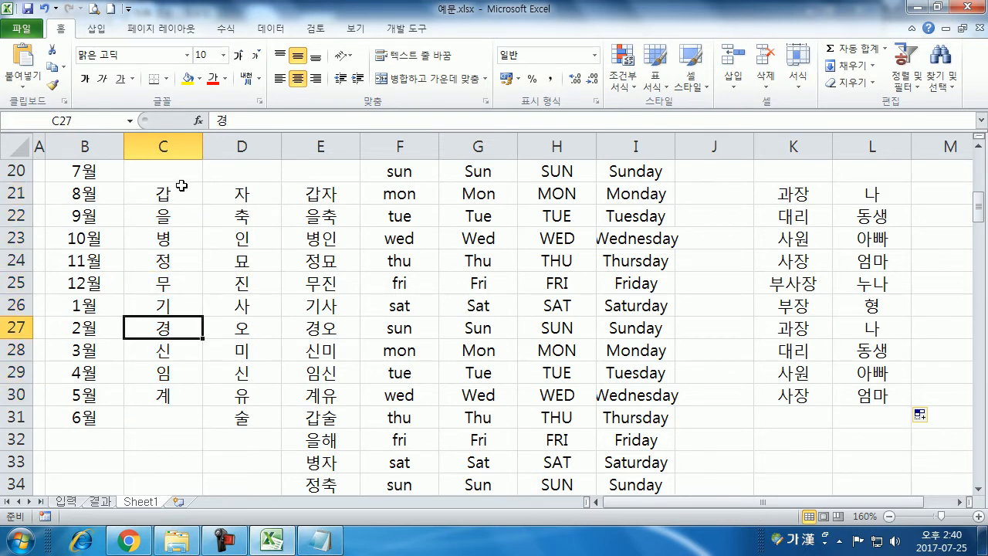
pyautogui.click(169, 264)
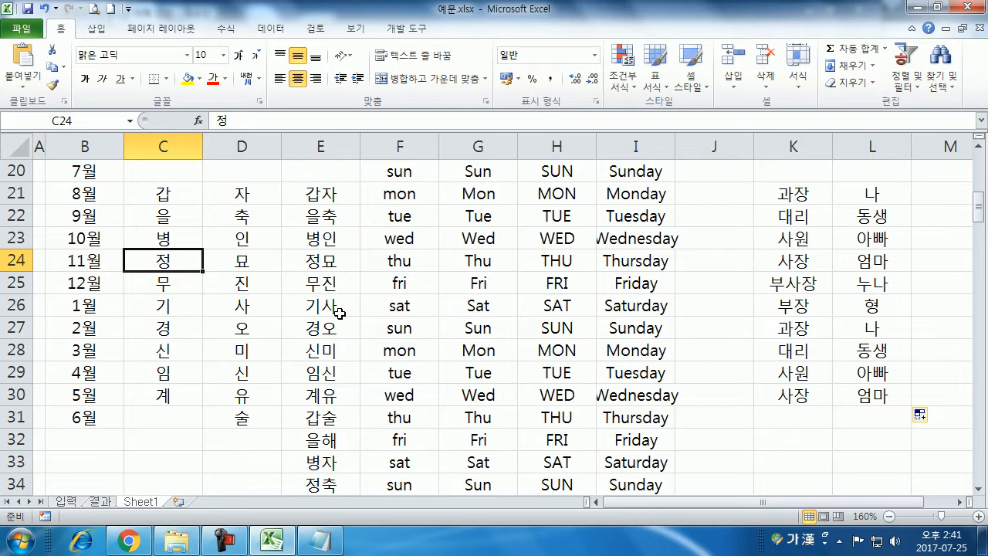
# Select cell G25 and switch to the Chrome window with the host.new21.net home page
pyautogui.click(454, 290)
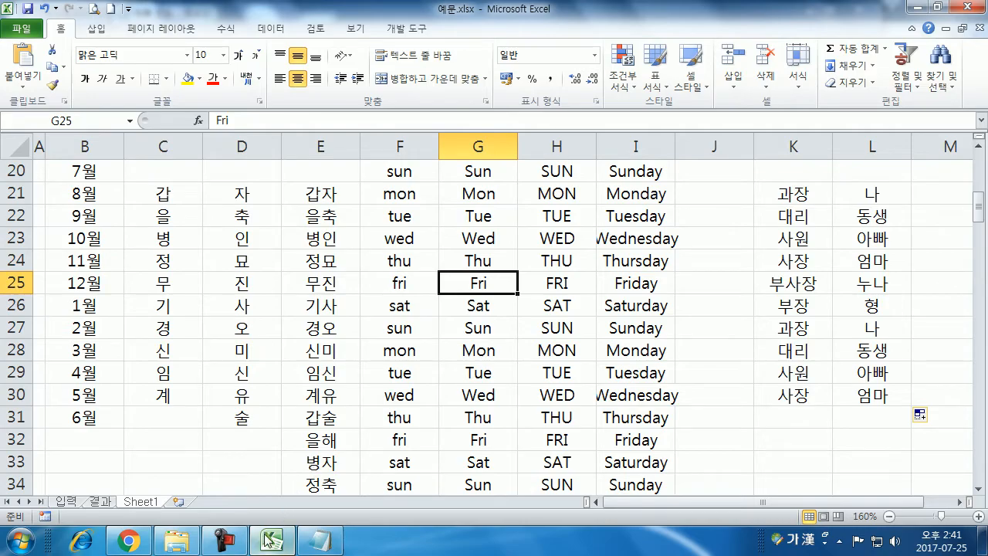
pyautogui.click(128, 540)
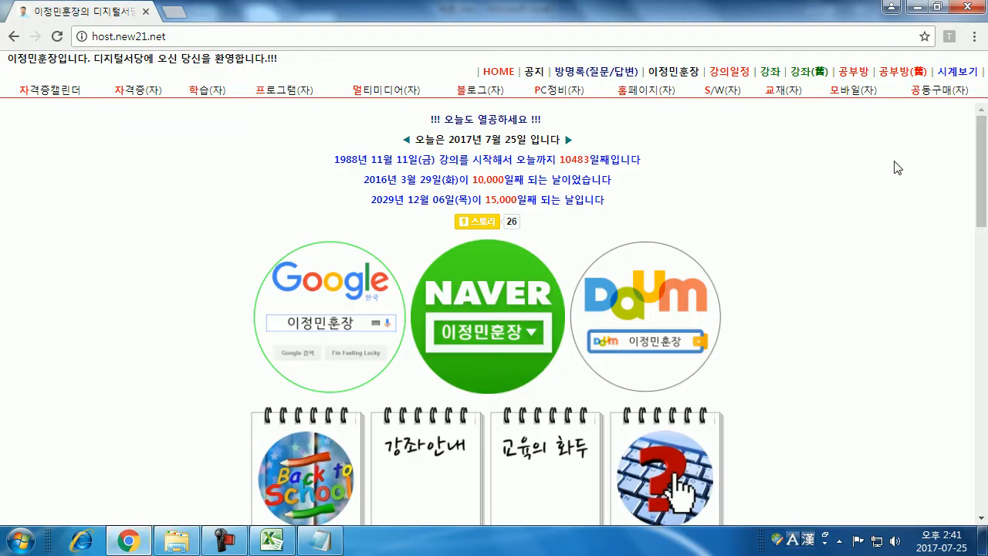
# Open the 공부방 board on the website and look through its list of posts
pyautogui.click(852, 72)
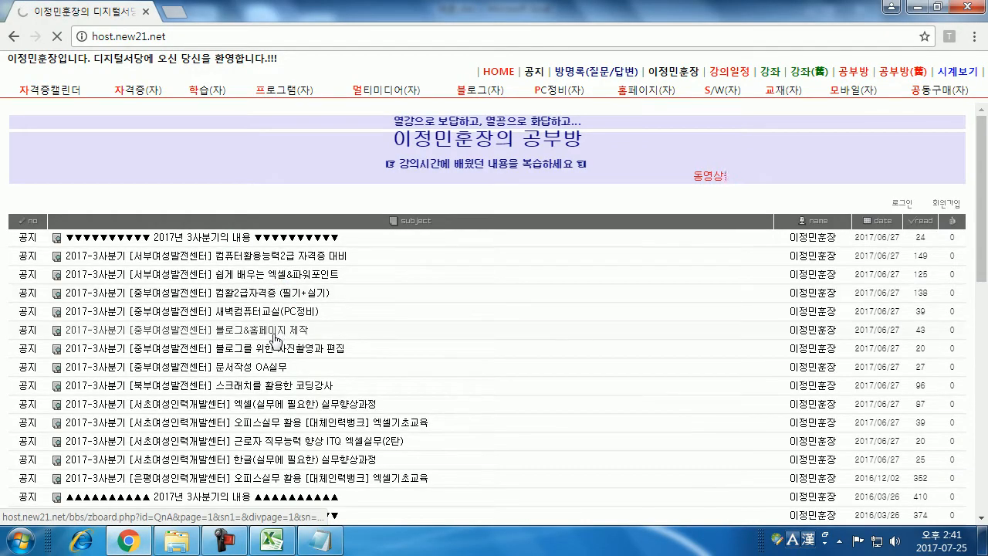
pyautogui.scroll(-3, 274, 338)
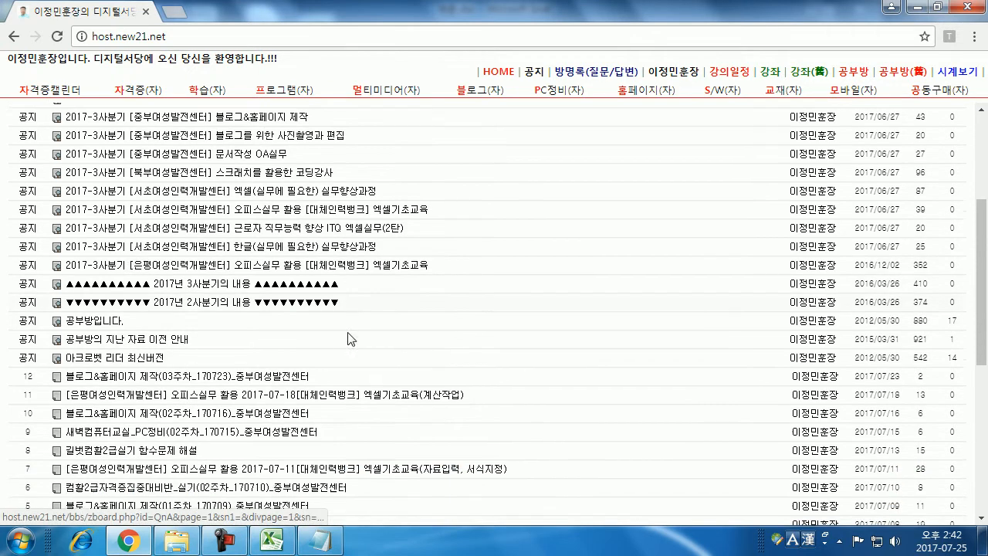
pyautogui.scroll(-1, 349, 342)
pyautogui.scroll(4, 345, 344)
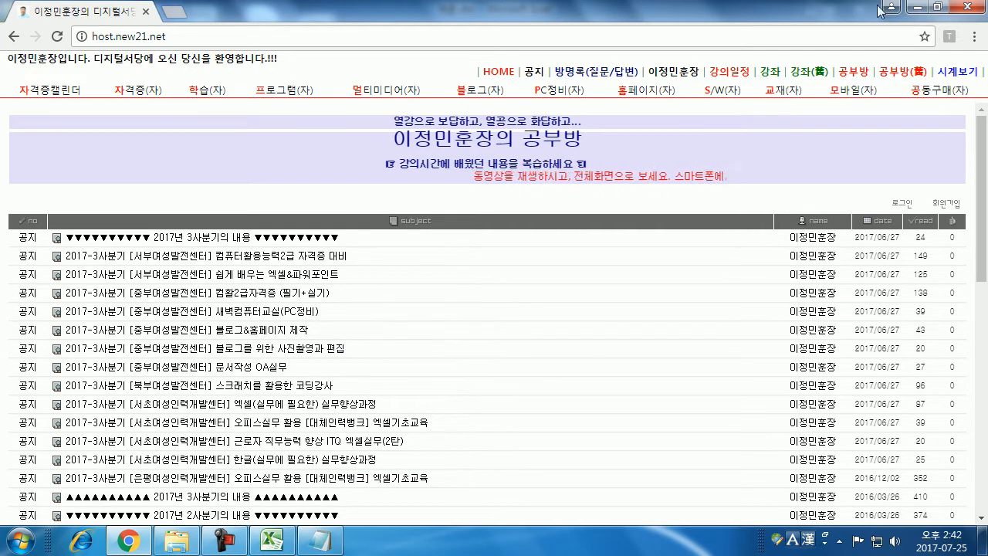
# Switch to Excel and examine the exhibition results table on the 입력 sheet, glancing back at the 공부방 page in Chrome
pyautogui.hotkey('alt', 'Tab')
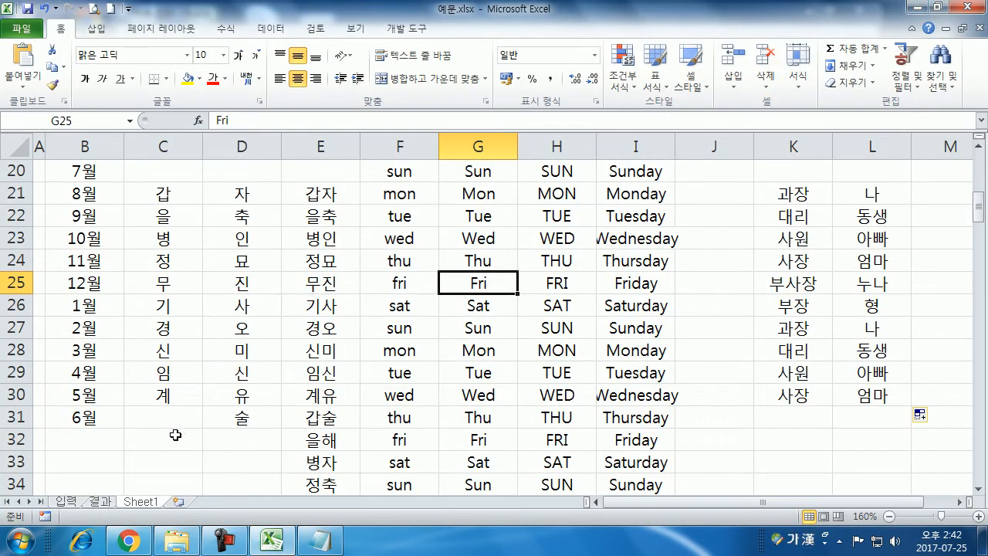
pyautogui.click(75, 501)
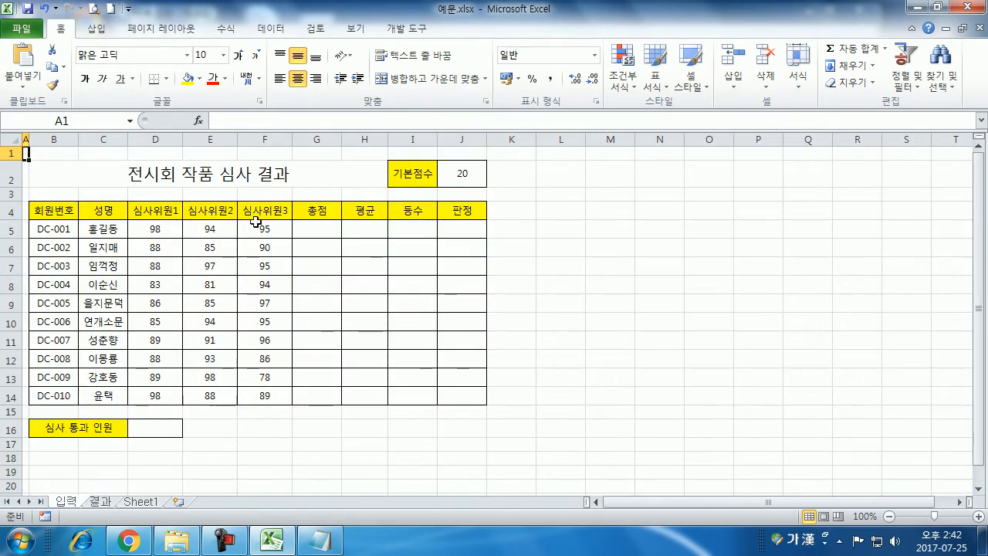
pyautogui.scroll(2, 73, 175)
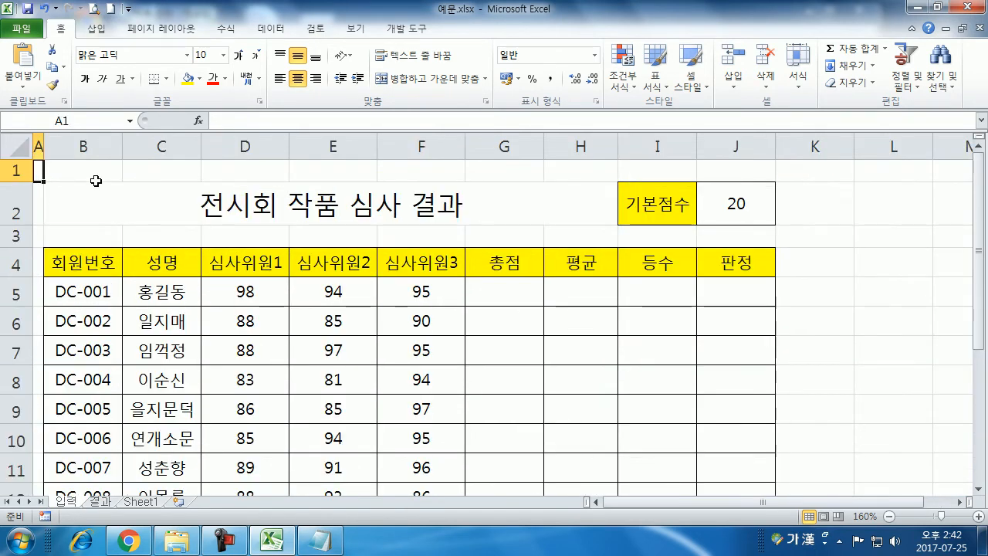
pyautogui.scroll(-1, 178, 209)
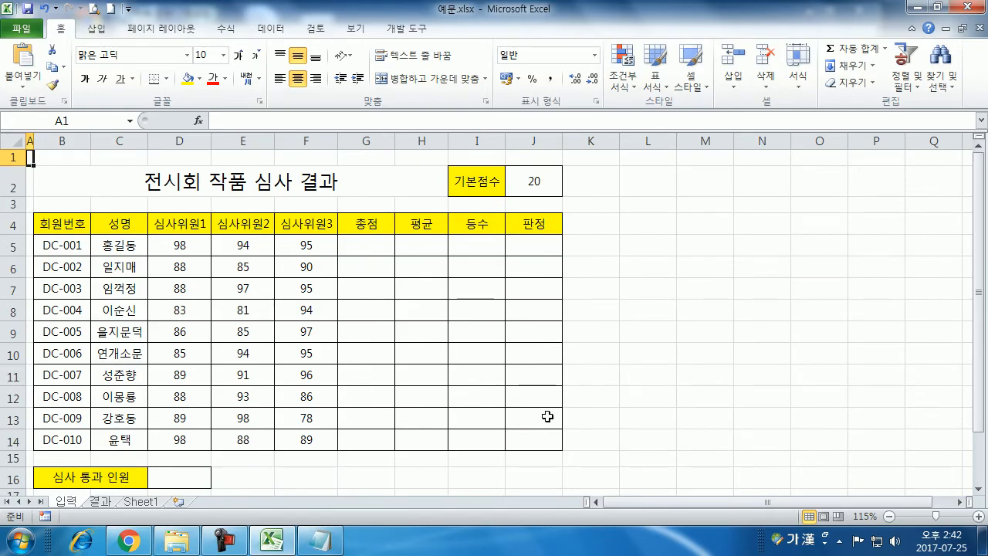
pyautogui.hotkey('alt', 'Tab')
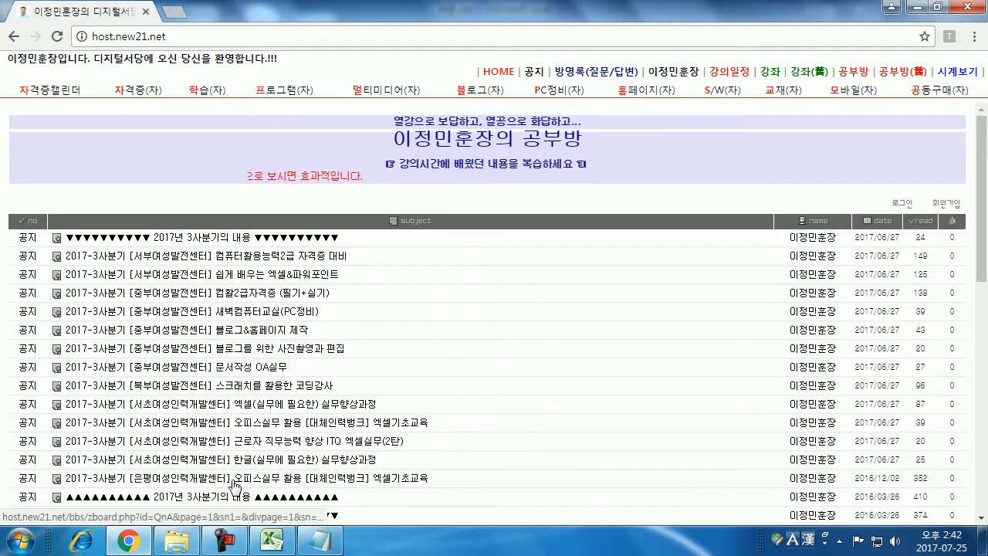
pyautogui.hotkey('alt', 'Tab')
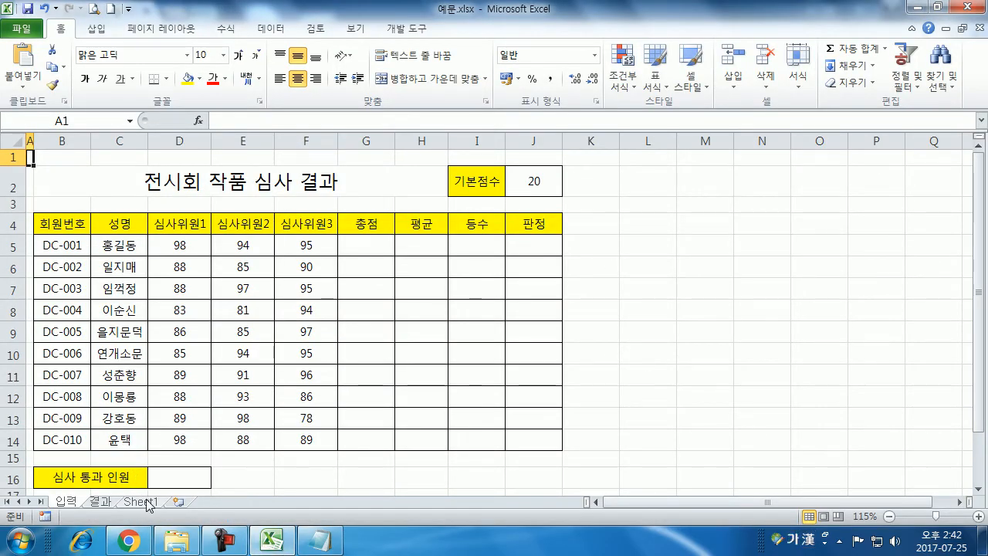
# On Sheet1, apply all borders to the results table B4:J14 and to the 기본점수 cells I2:J2
pyautogui.click(142, 501)
pyautogui.scroll(-2, 186, 343)
pyautogui.scroll(2, 185, 342)
pyautogui.scroll(6, 185, 342)
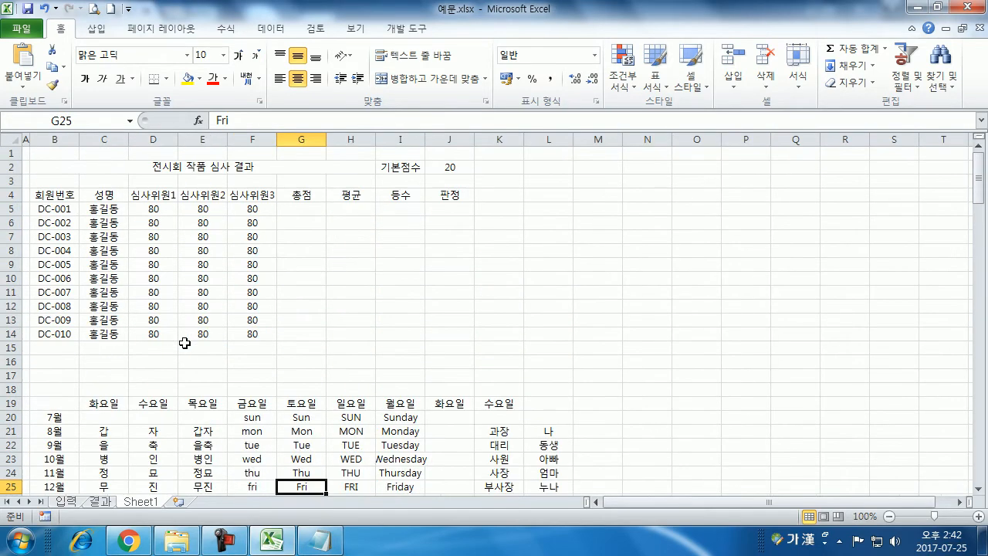
pyautogui.scroll(2, 102, 251)
pyautogui.scroll(3, 103, 251)
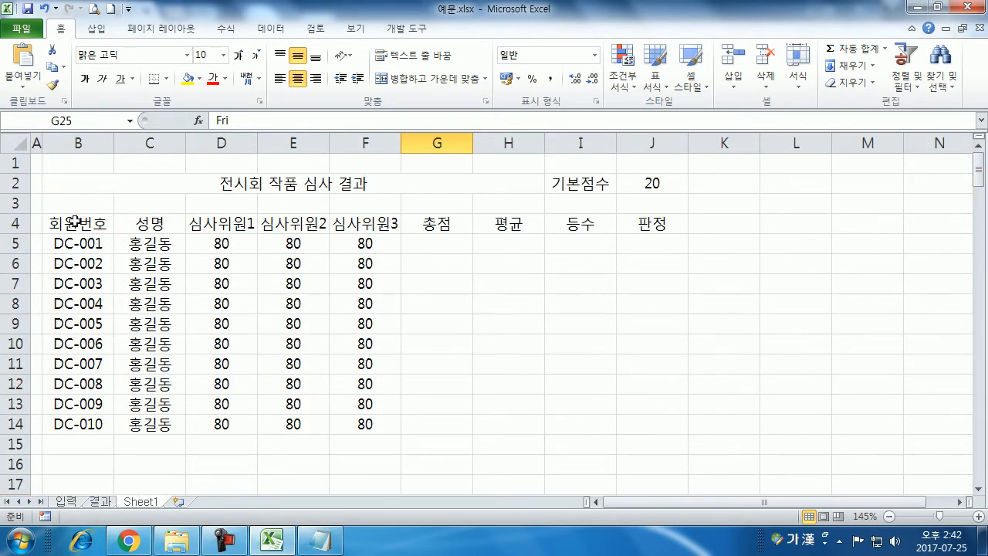
pyautogui.moveTo(75, 222); pyautogui.dragTo(636, 414)
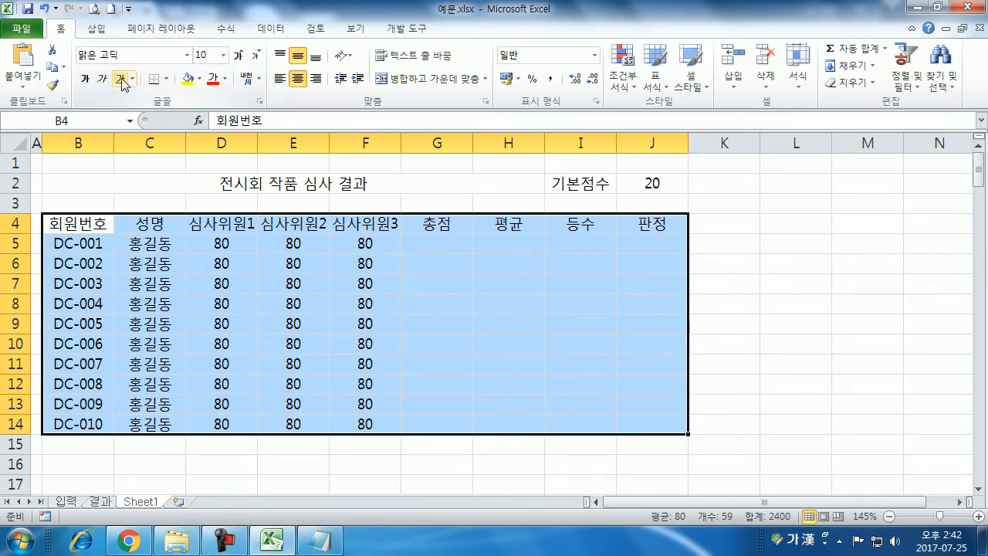
pyautogui.click(166, 79)
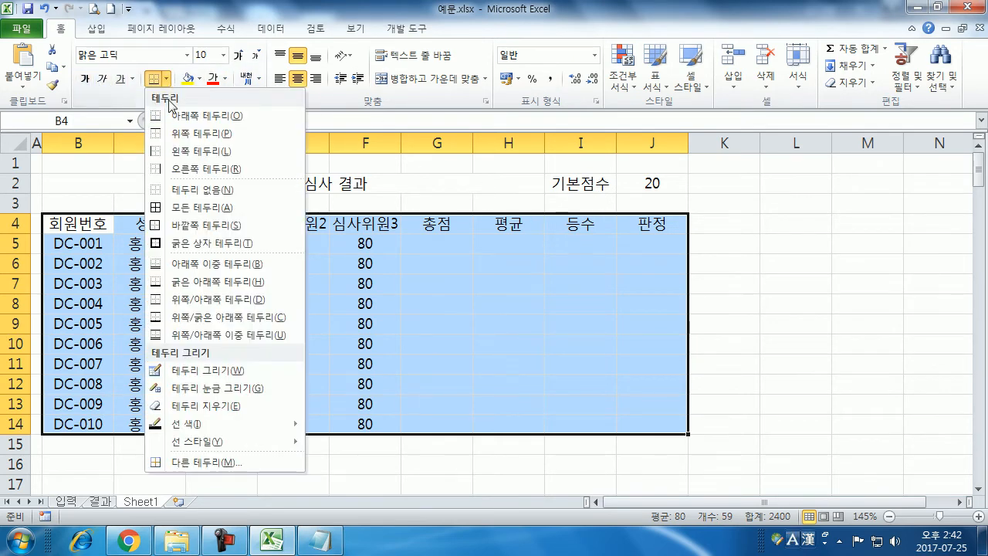
pyautogui.click(172, 214)
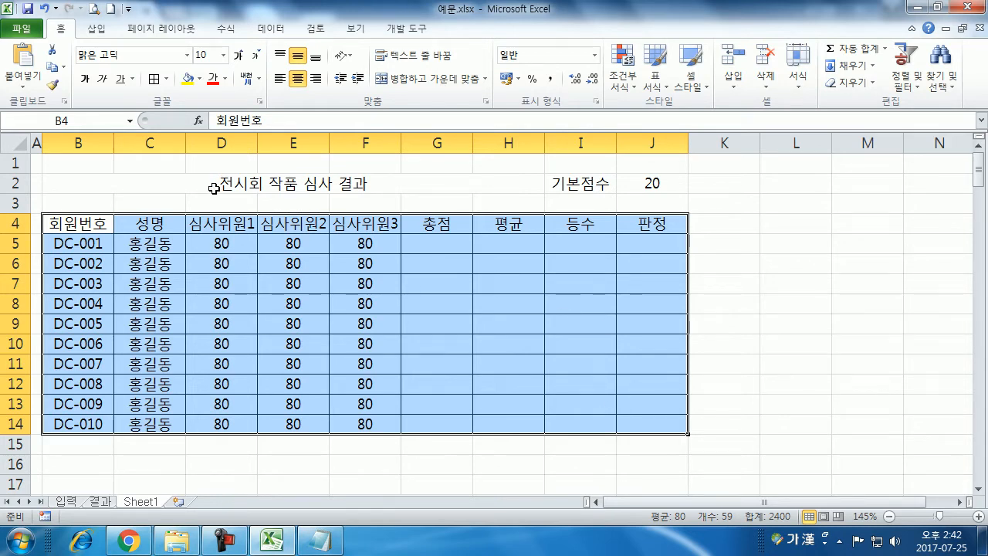
pyautogui.moveTo(579, 184); pyautogui.dragTo(635, 189)
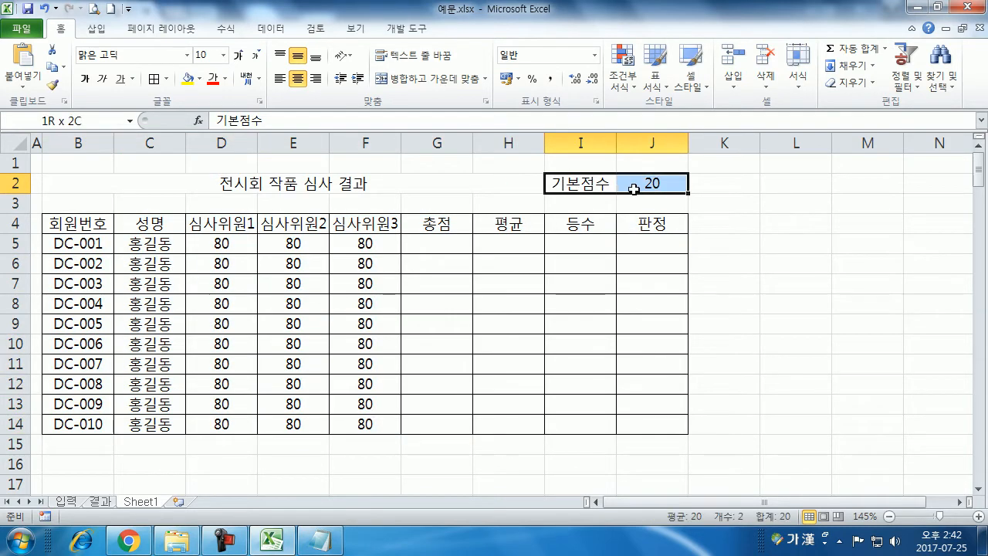
pyautogui.click(155, 78)
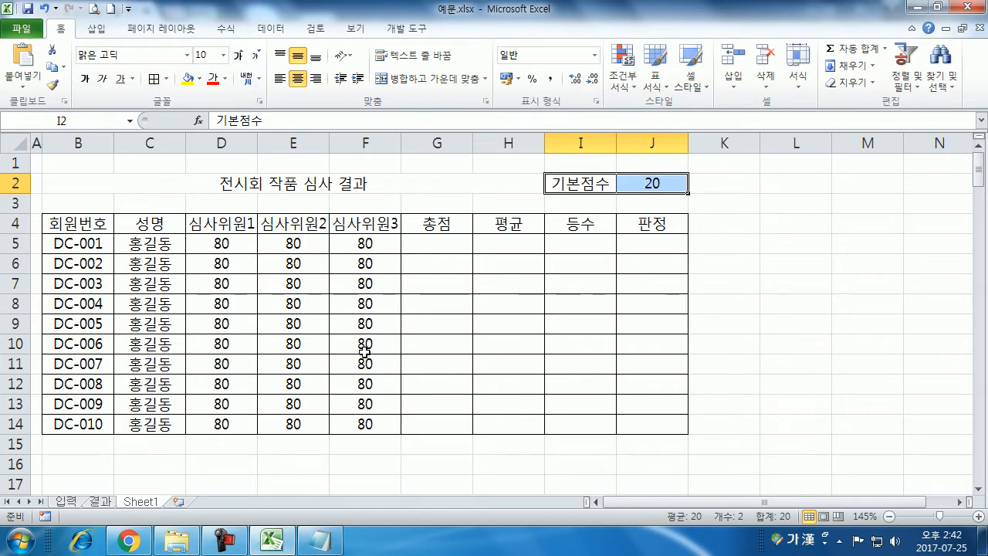
# Fill the header row B4:J4 and the 기본점수 label cell I2 with yellow
pyautogui.moveTo(84, 221); pyautogui.dragTo(633, 224)
pyautogui.click(187, 78)
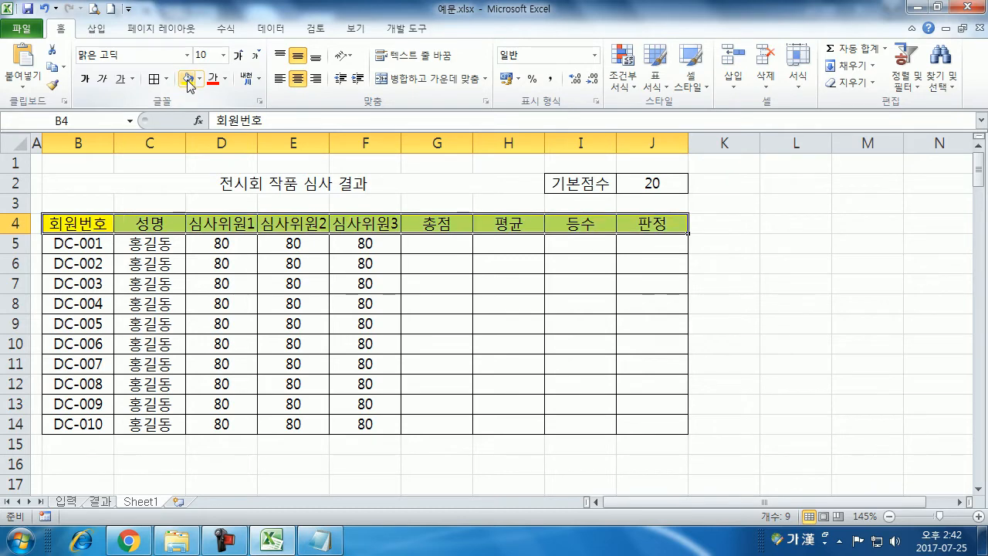
pyautogui.click(199, 78)
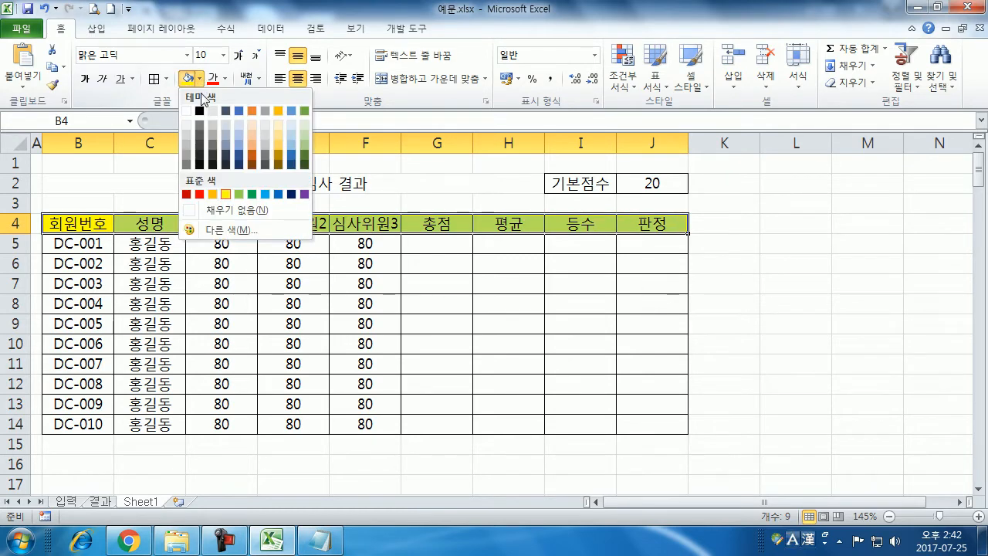
pyautogui.click(223, 193)
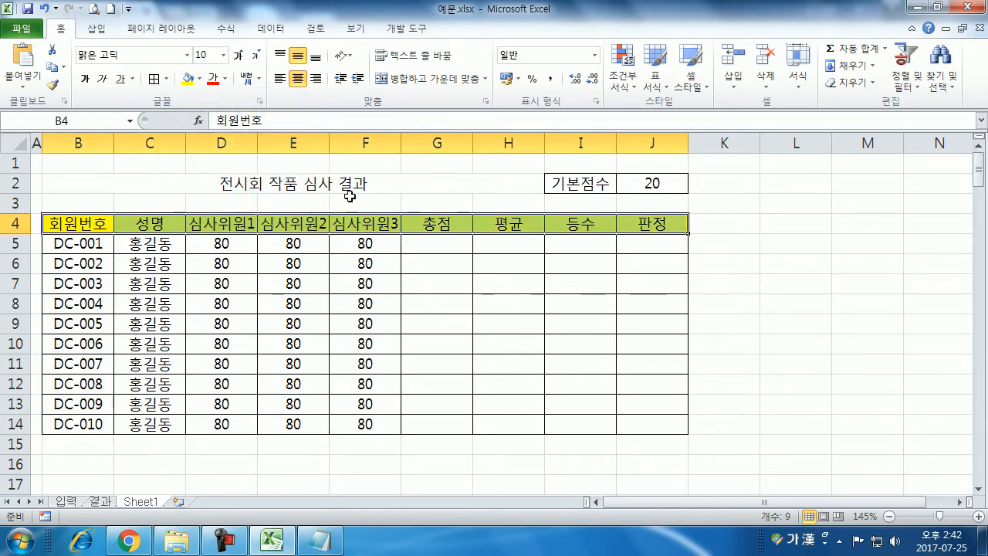
pyautogui.click(577, 184)
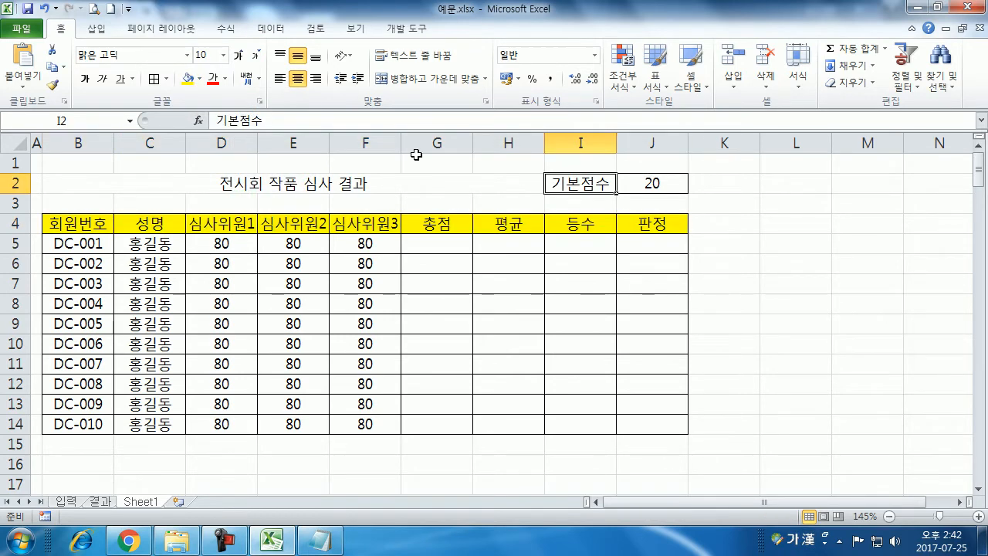
pyautogui.click(189, 79)
# Select B16:C16 below the table and enter the label 심사 통과 인원 in B16
pyautogui.scroll(-2, 258, 159)
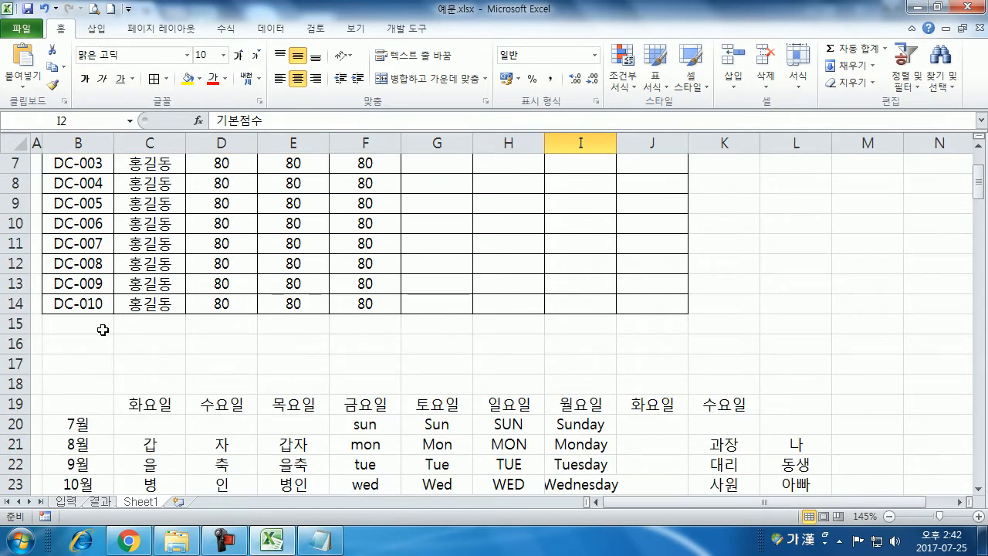
pyautogui.click(62, 349)
pyautogui.moveTo(61, 349); pyautogui.dragTo(146, 347)
pyautogui.write('심사')
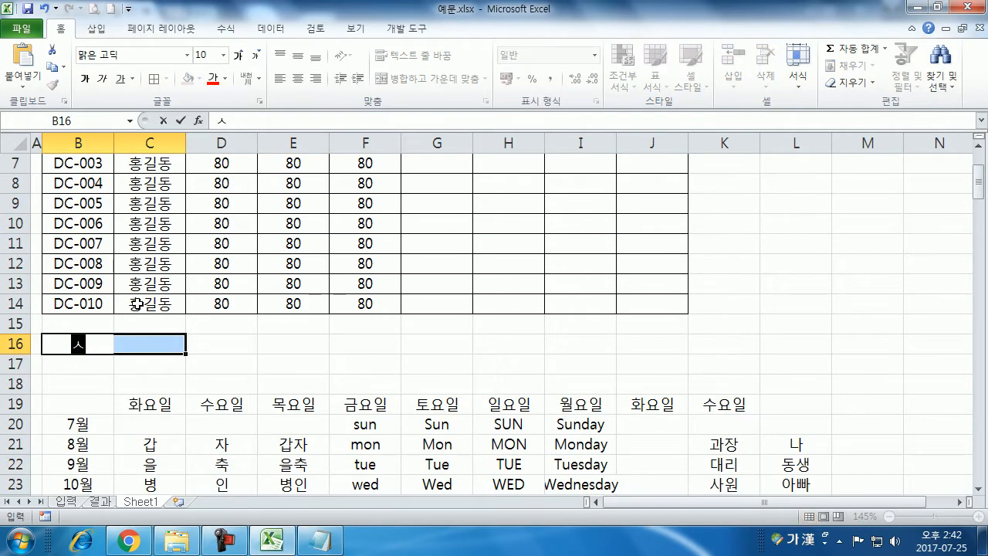
pyautogui.write('통')
pyautogui.press('BackSpace')
pyautogui.press('BackSpace')
pyautogui.press('BackSpace')
pyautogui.press('BackSpace')
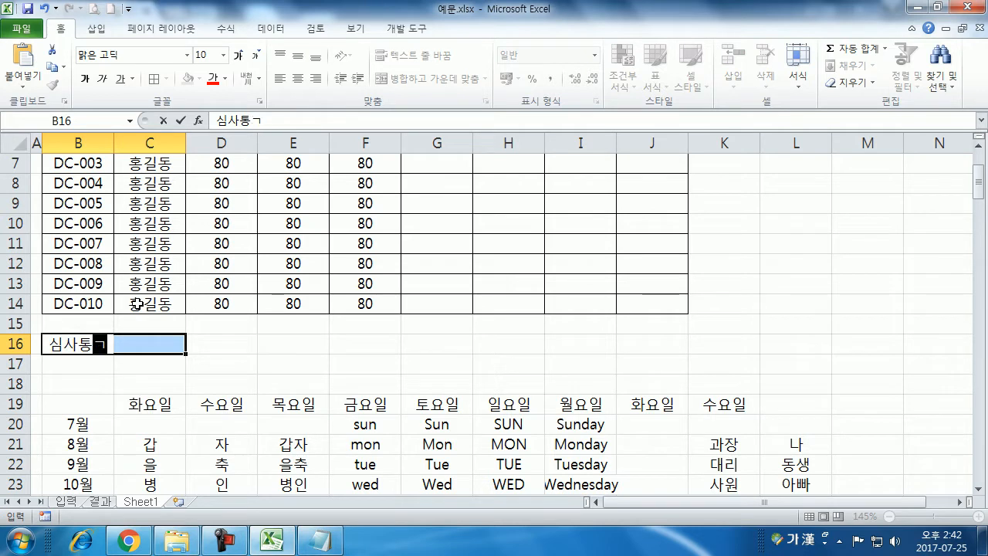
pyautogui.write('통과')
pyautogui.write(' 인원')
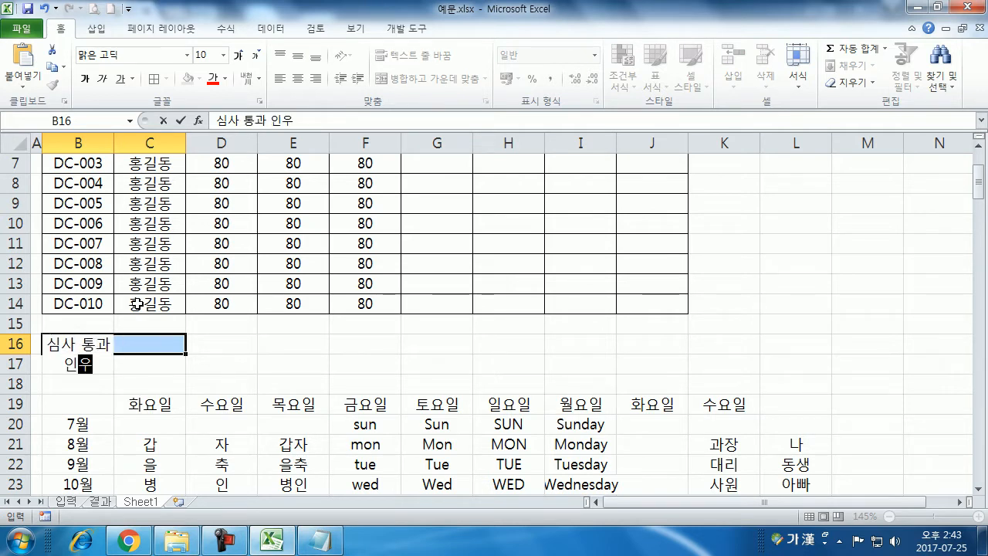
pyautogui.press('Return')
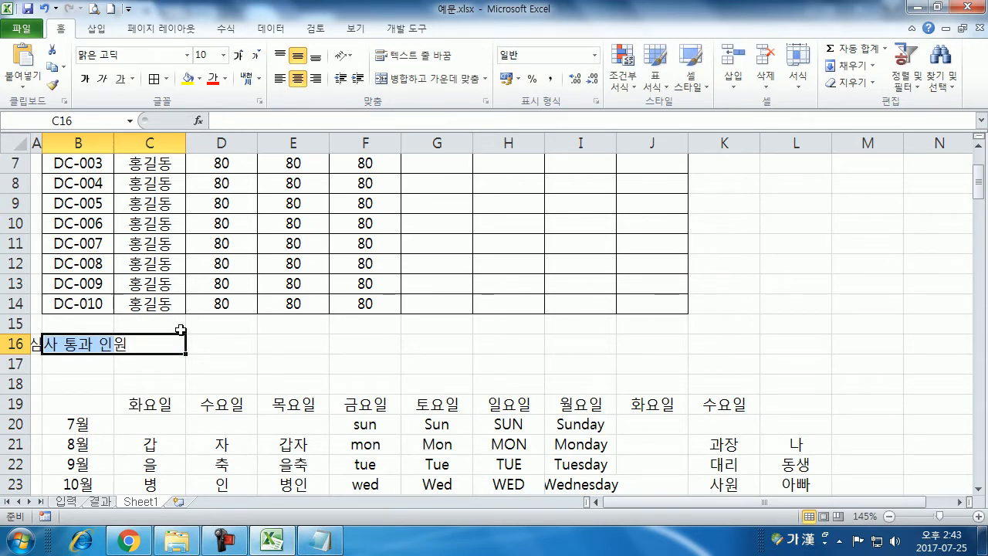
# Merge and center B16:C16 with a yellow fill, and apply all borders to B16:D16
pyautogui.click(409, 80)
pyautogui.click(188, 78)
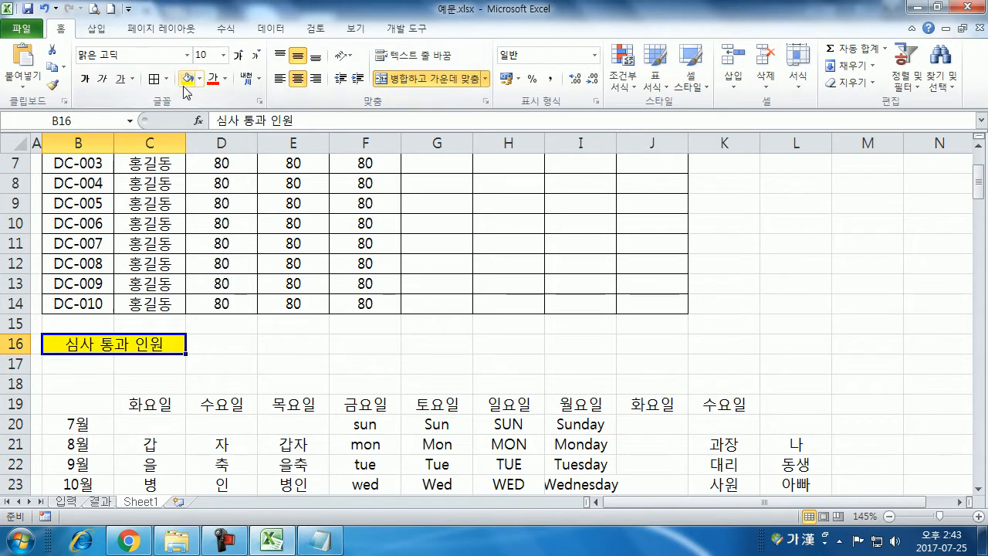
pyautogui.click(209, 340)
pyautogui.click(170, 341)
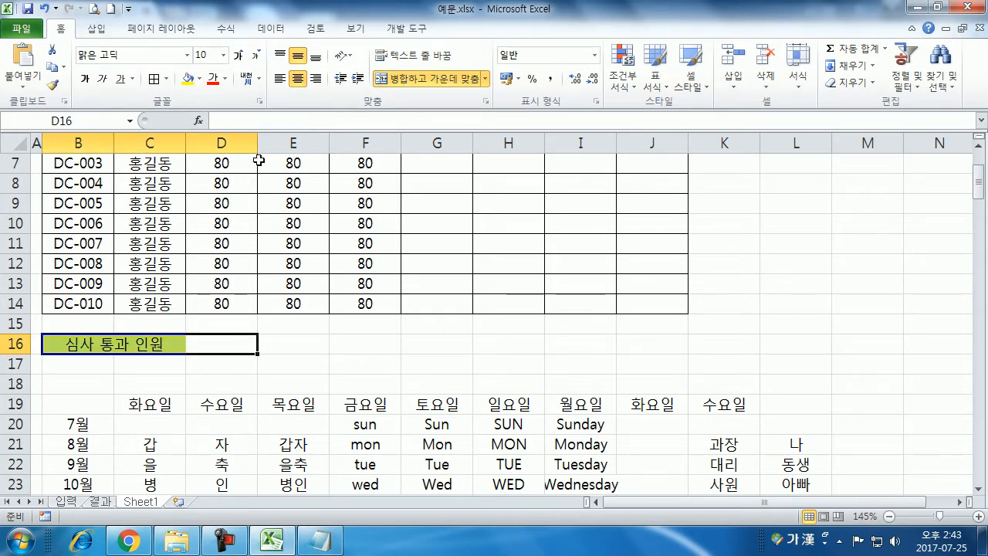
pyautogui.click(316, 245)
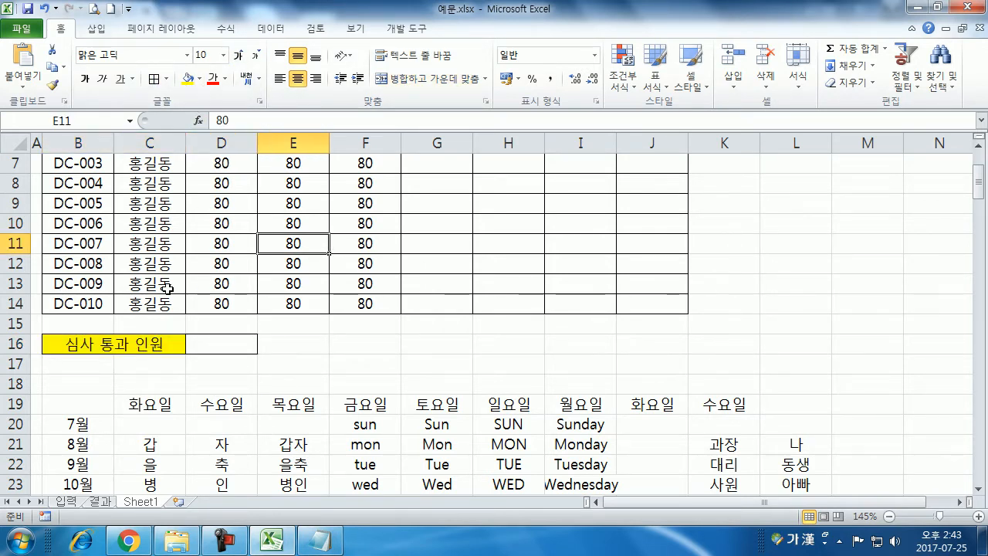
# Try to delete the autofill practice rows from row 18 down, deleting at row 125
pyautogui.moveTo(6, 384); pyautogui.dragTo(21, 540)
pyautogui.click(20, 540)
pyautogui.click(711, 271)
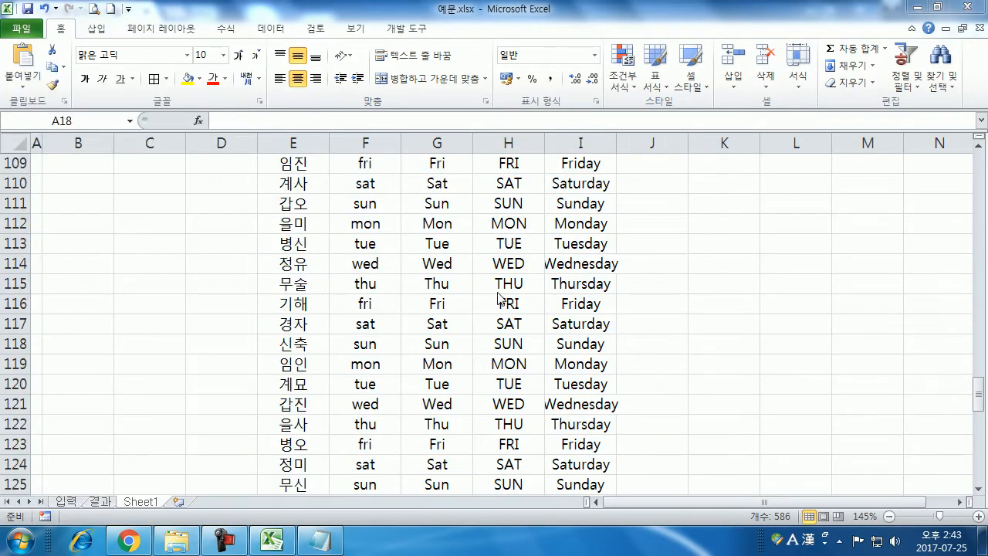
pyautogui.click(13, 485)
pyautogui.click(14, 485)
pyautogui.rightClick(14, 484)
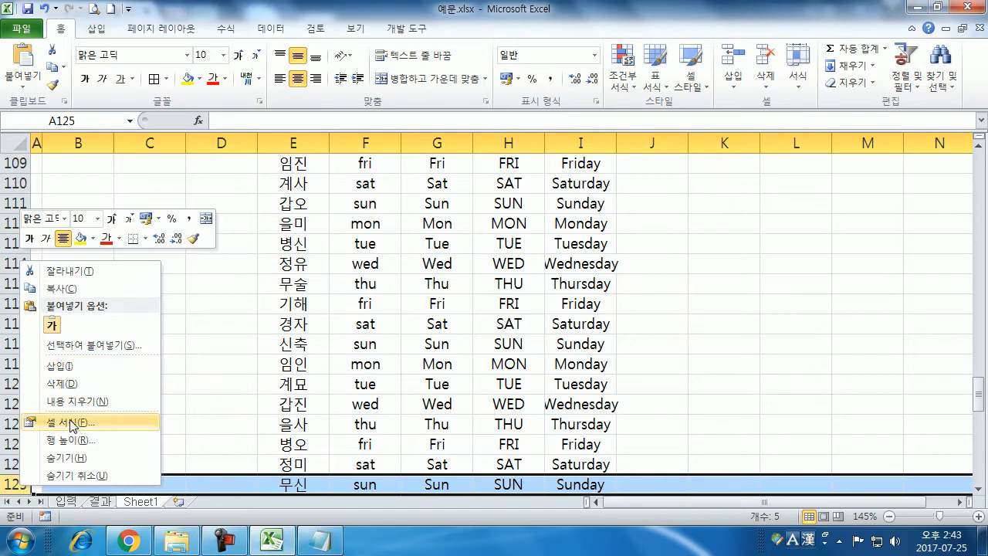
pyautogui.click(76, 382)
# Remove the autofill practice series from row 18 downward and return to the results table
pyautogui.scroll(20, 77, 379)
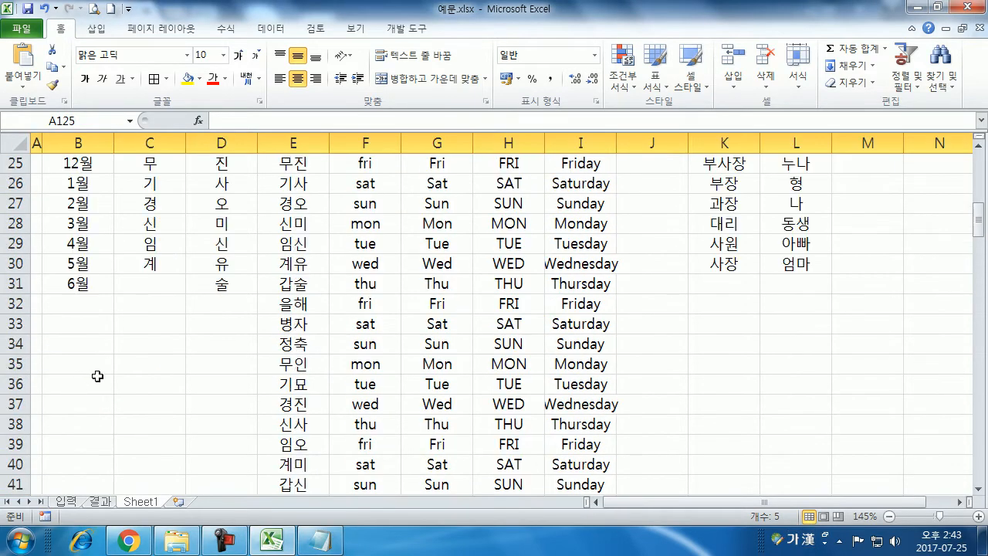
pyautogui.scroll(-5, 105, 354)
pyautogui.scroll(2, 105, 354)
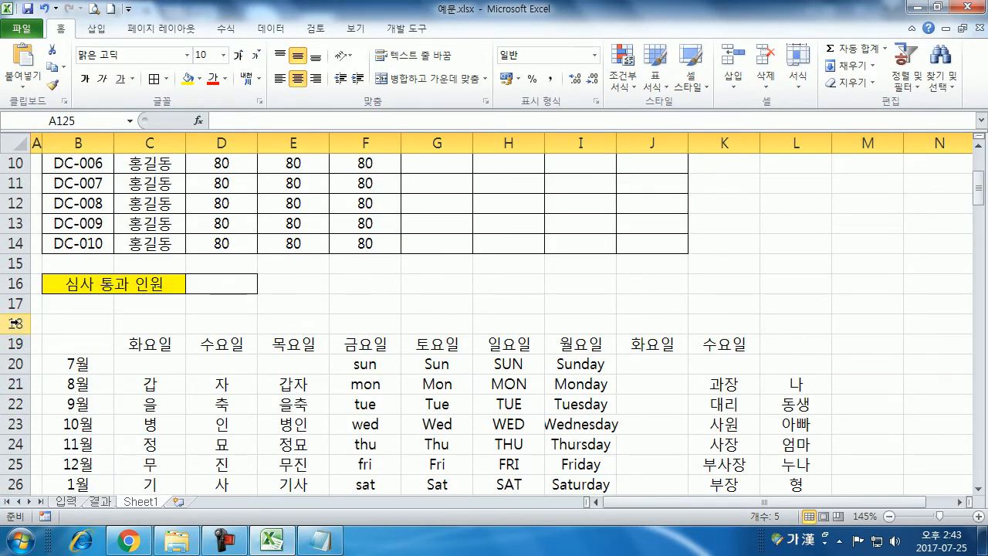
pyautogui.moveTo(15, 320); pyautogui.dragTo(14, 464)
pyautogui.rightClick(61, 199)
pyautogui.press('Escape')
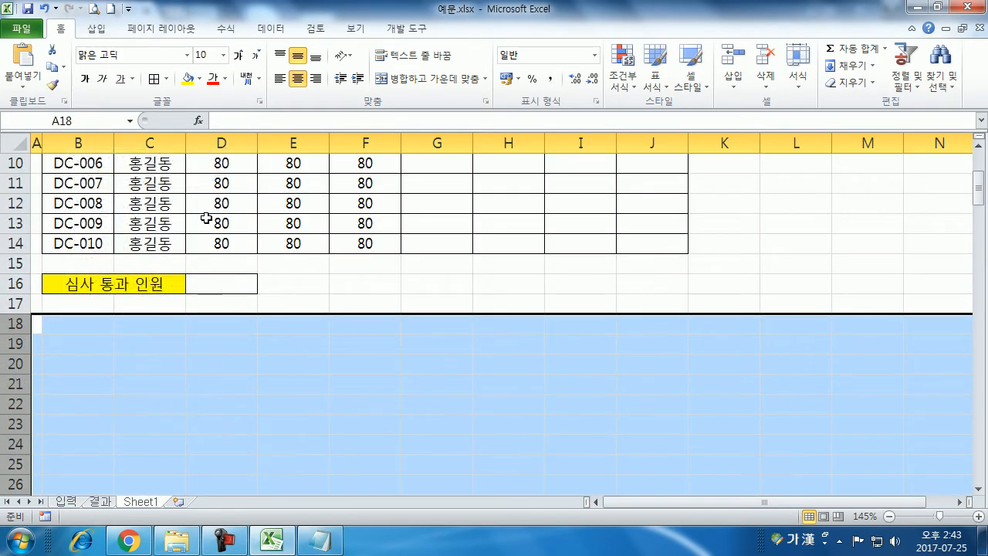
pyautogui.scroll(3, 229, 210)
pyautogui.click(269, 284)
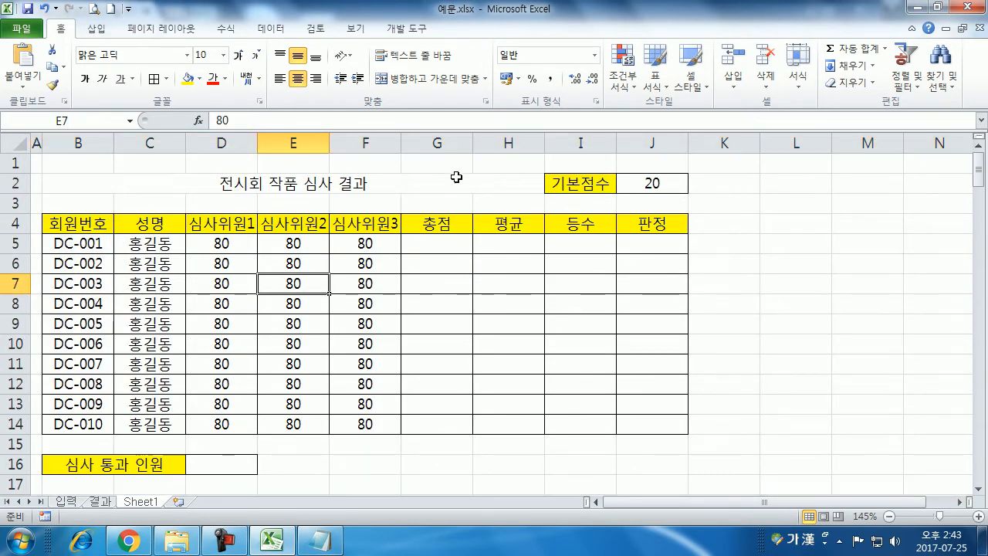
pyautogui.scroll(-1, 382, 172)
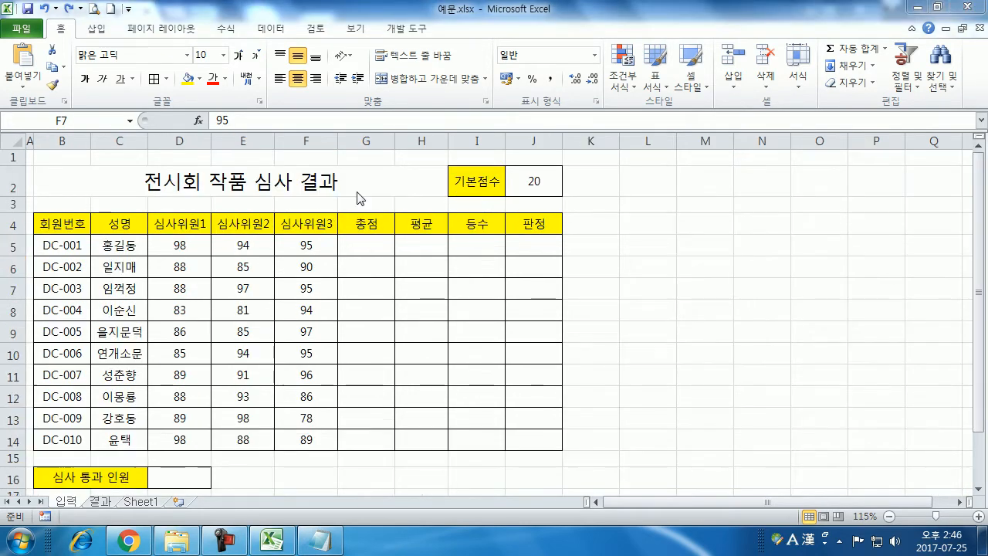
# On Sheet1, increase the font size of the merged title 전시회 작품 심사 결과 in B2 to 16
pyautogui.press('F2')
pyautogui.click(232, 181)
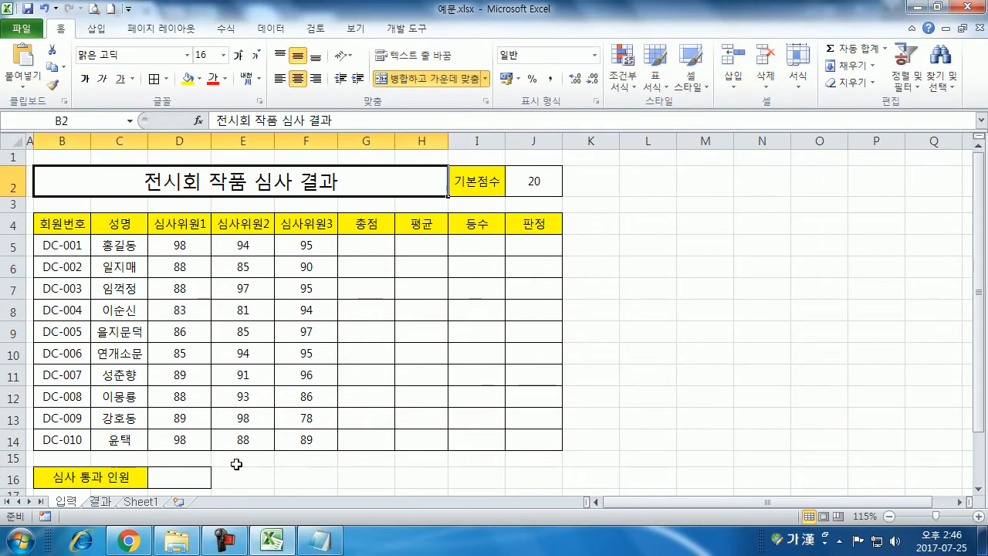
pyautogui.click(144, 502)
pyautogui.click(199, 176)
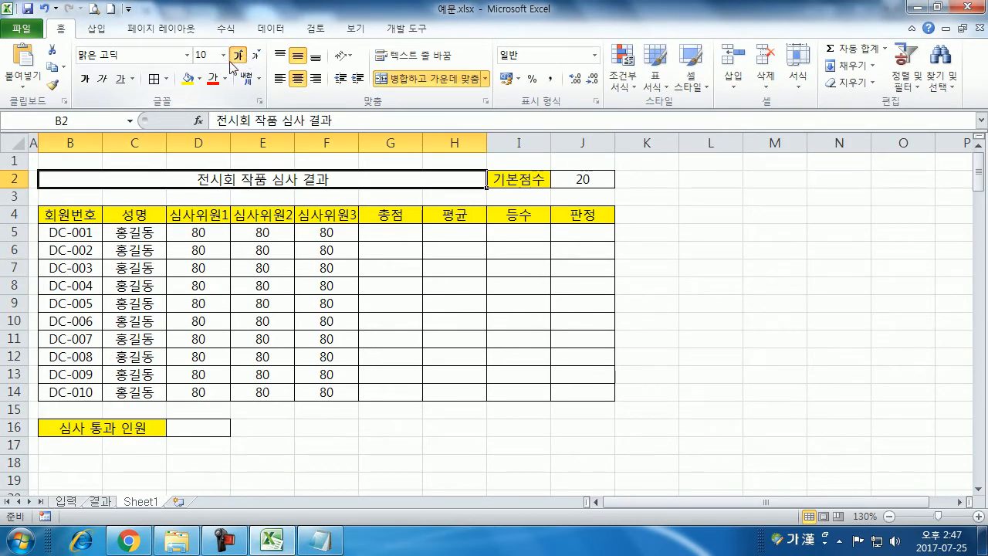
pyautogui.click(239, 56)
pyautogui.click(239, 56)
pyautogui.click(239, 56)
pyautogui.click(239, 56)
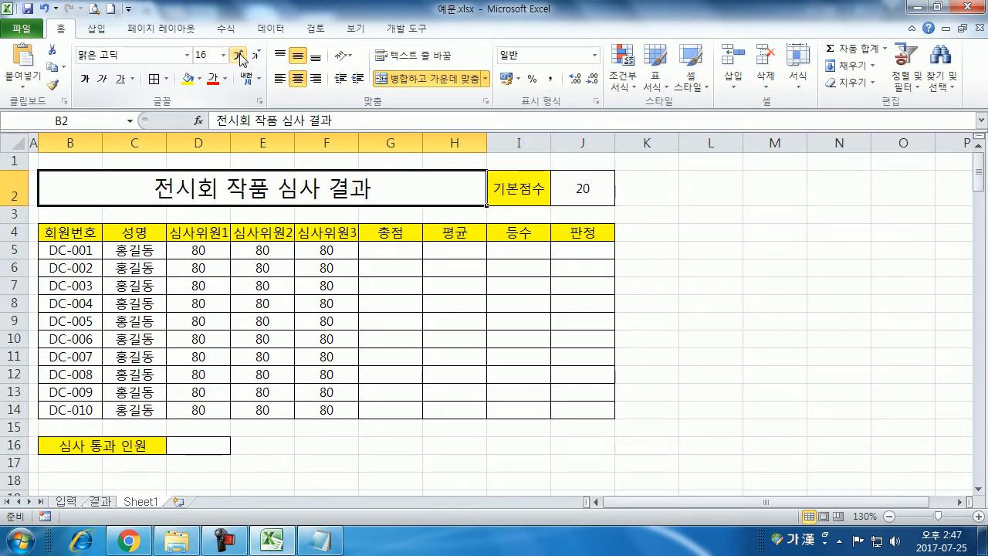
# Set the Sheet1 title's font to HY궁서 and return to the 입력 sheet
pyautogui.click(187, 54)
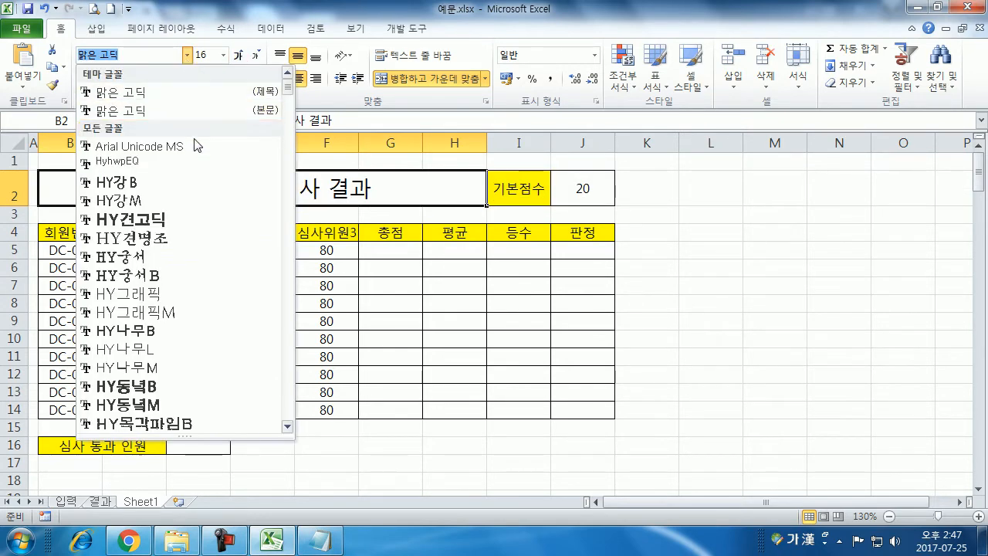
pyautogui.click(155, 256)
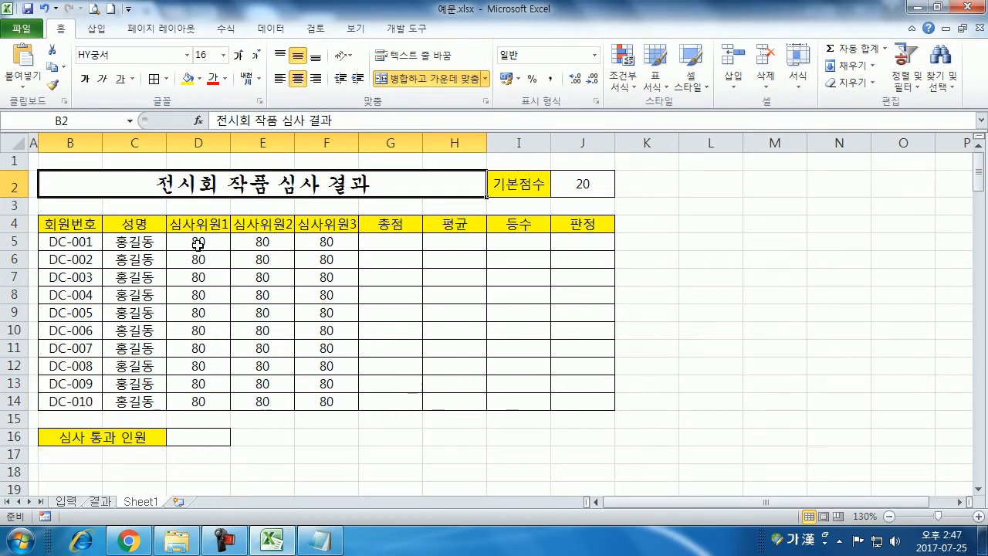
pyautogui.click(66, 502)
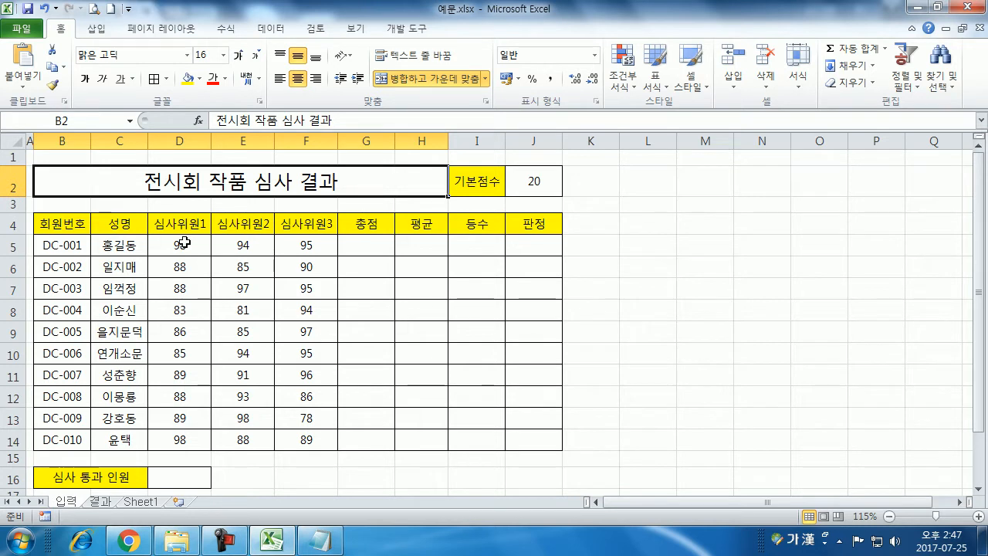
# Remove the fill from the header row B4:J4 and fill it with standard yellow again
pyautogui.moveTo(75, 224); pyautogui.dragTo(520, 216)
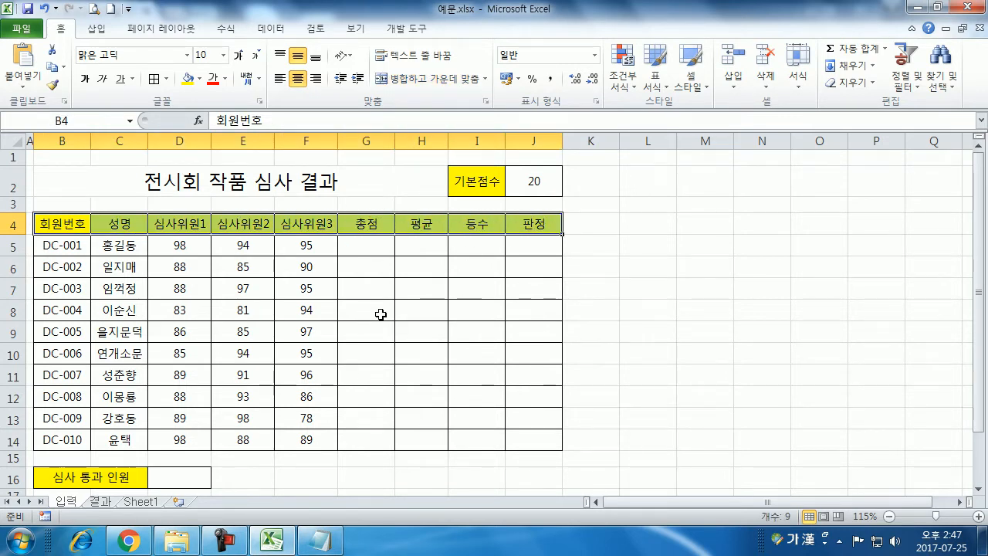
pyautogui.click(199, 80)
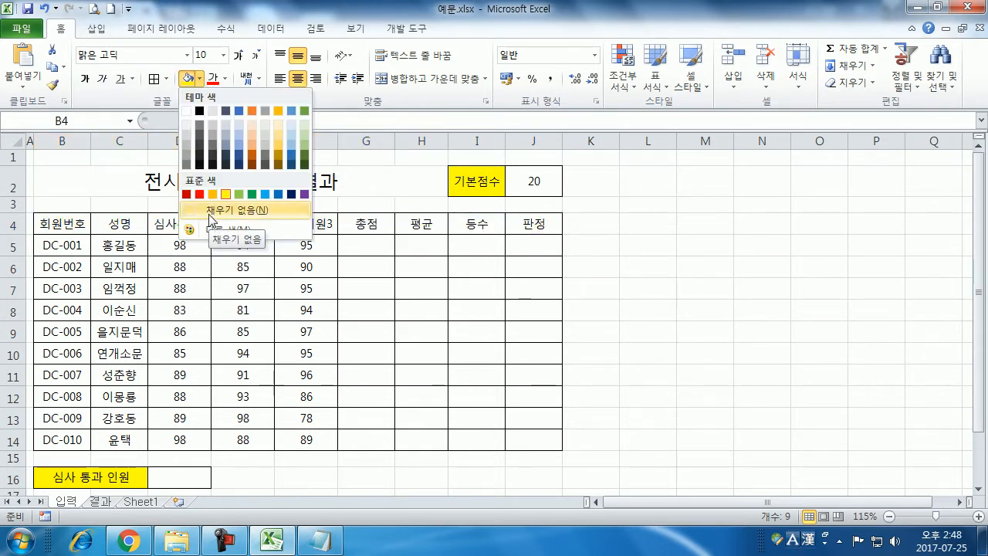
pyautogui.press('Escape')
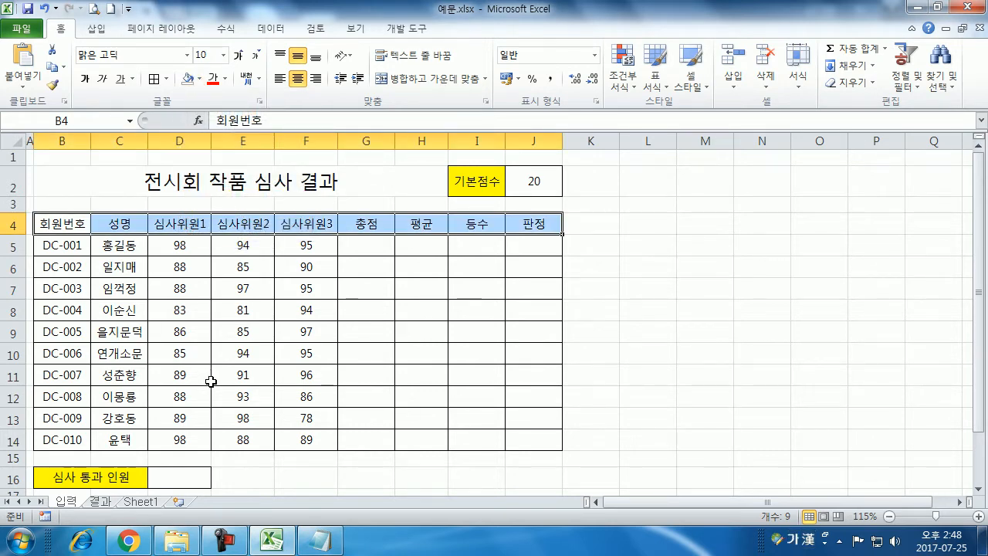
pyautogui.click(200, 78)
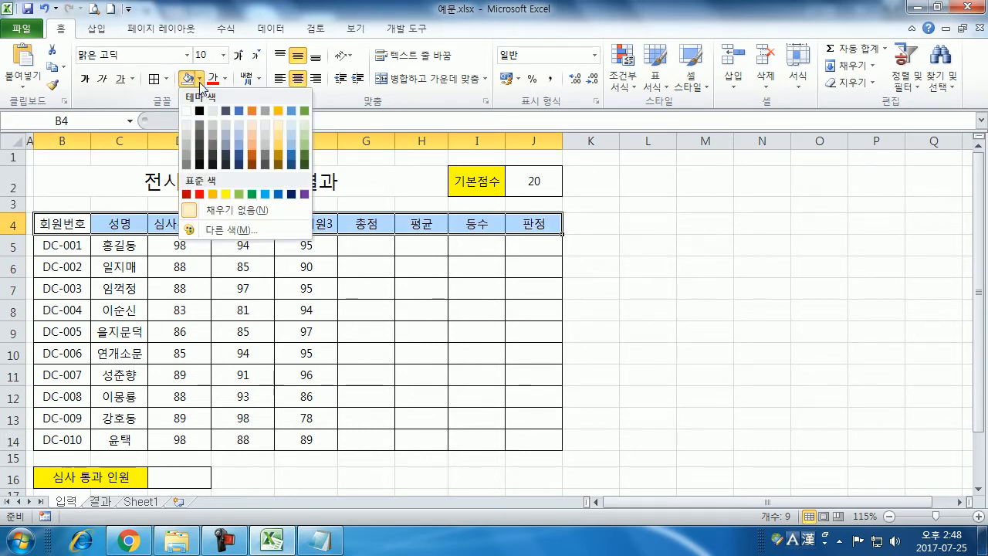
pyautogui.click(226, 193)
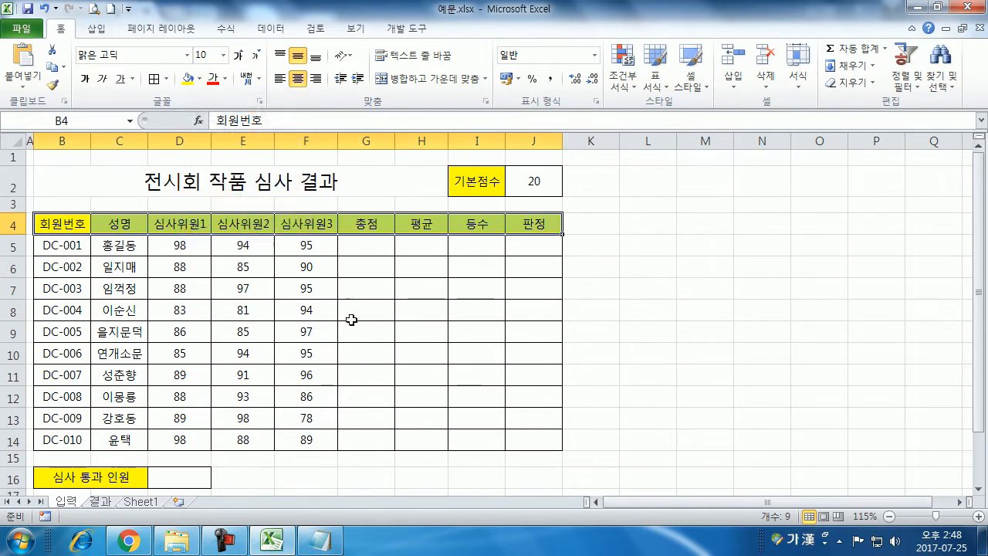
# Color the header row B4:J4 text red and restore its font color to automatic
pyautogui.click(211, 78)
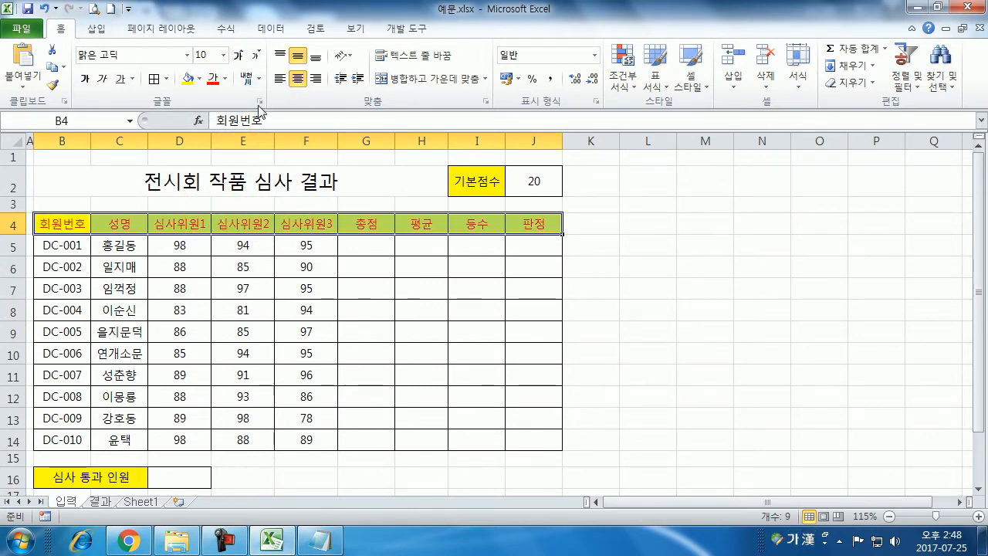
pyautogui.click(225, 79)
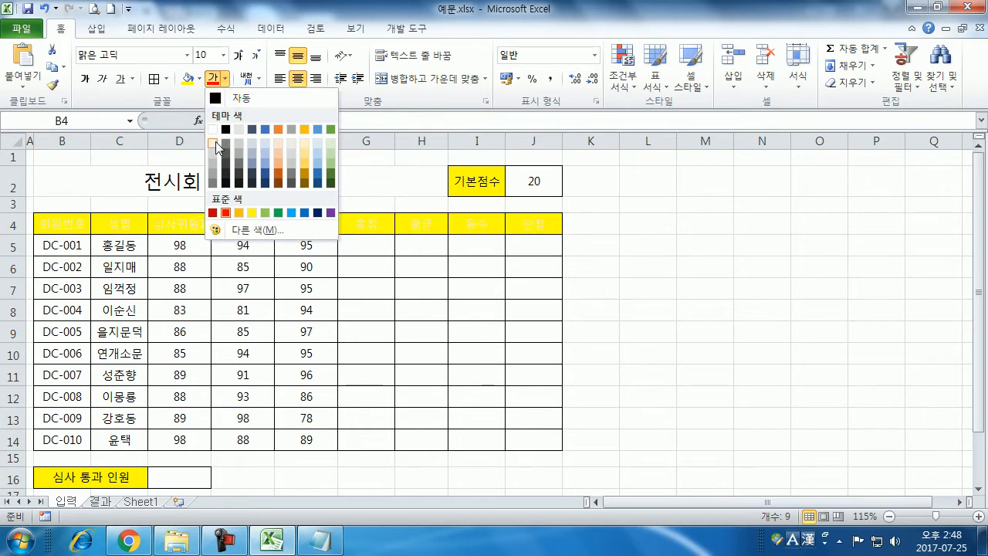
pyautogui.click(245, 98)
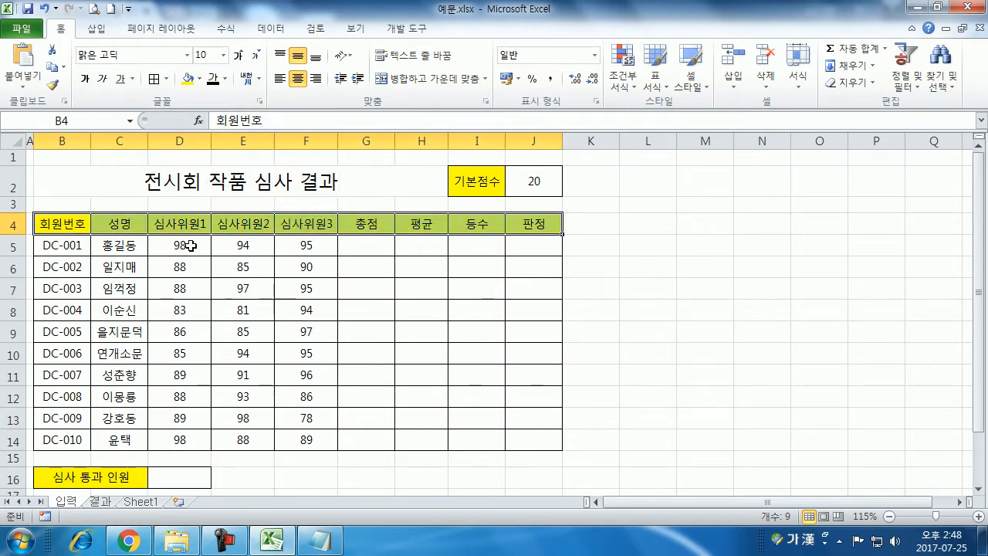
# Apply the won accounting format to the judge scores in D5:F14 and switch the currency to US dollars
pyautogui.moveTo(194, 247); pyautogui.dragTo(297, 440)
pyautogui.click(506, 79)
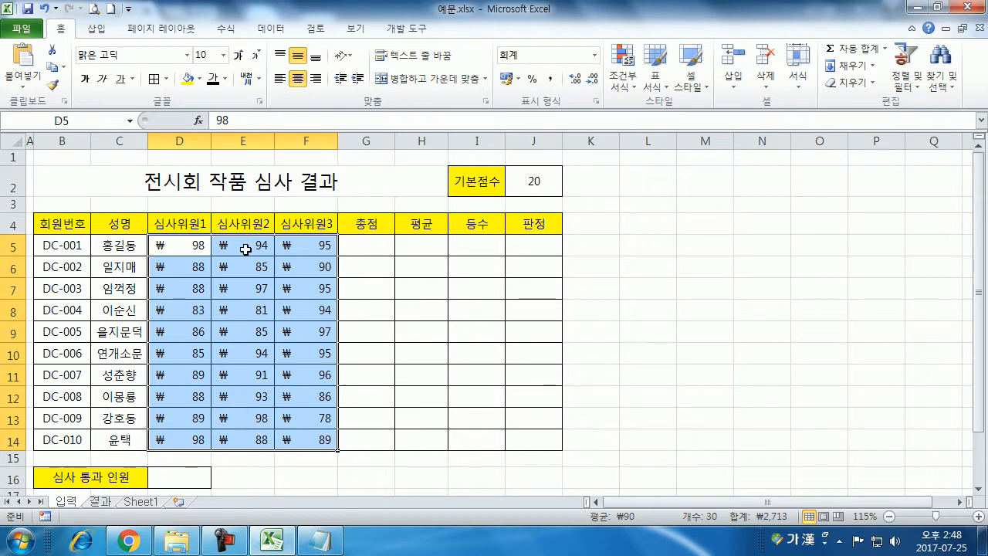
pyautogui.moveTo(189, 248); pyautogui.dragTo(308, 442)
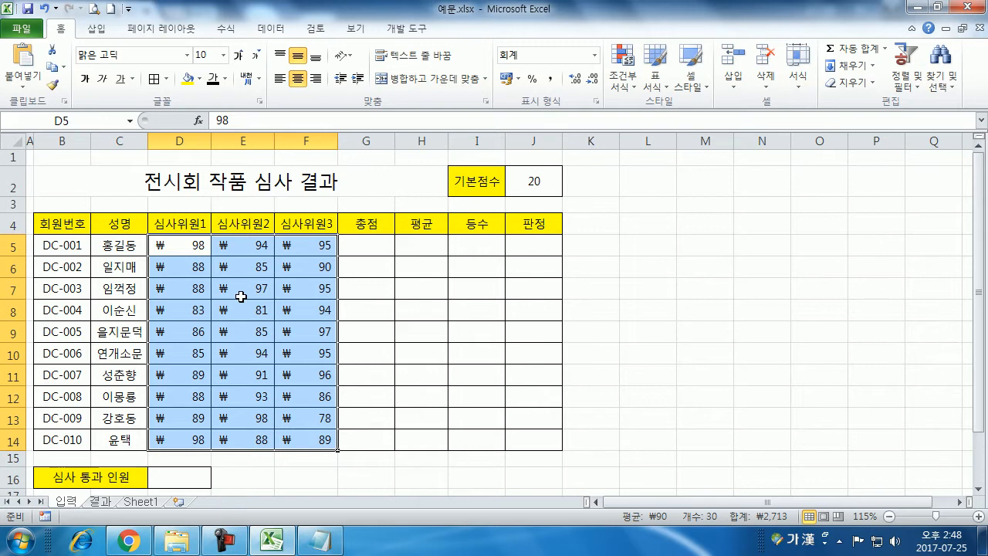
pyautogui.click(520, 80)
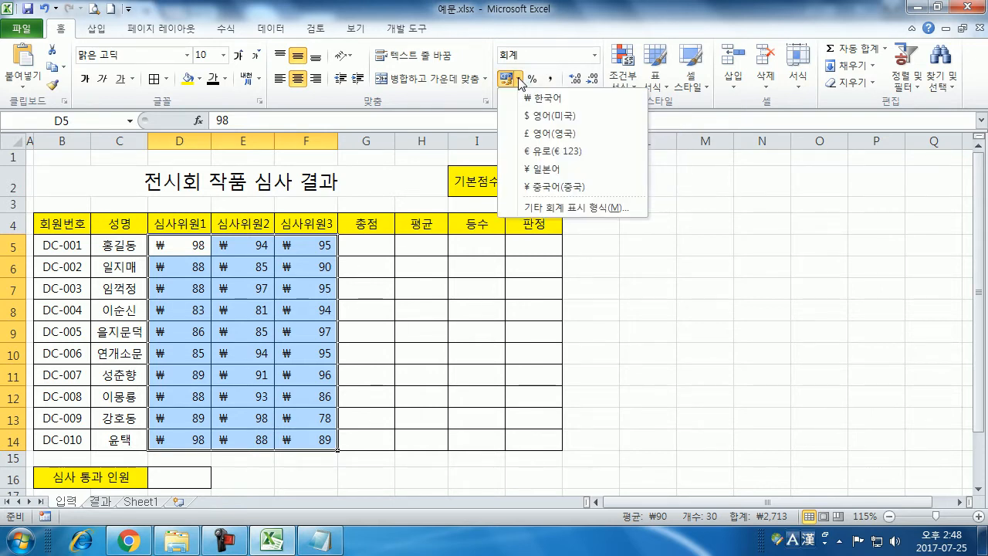
pyautogui.click(546, 115)
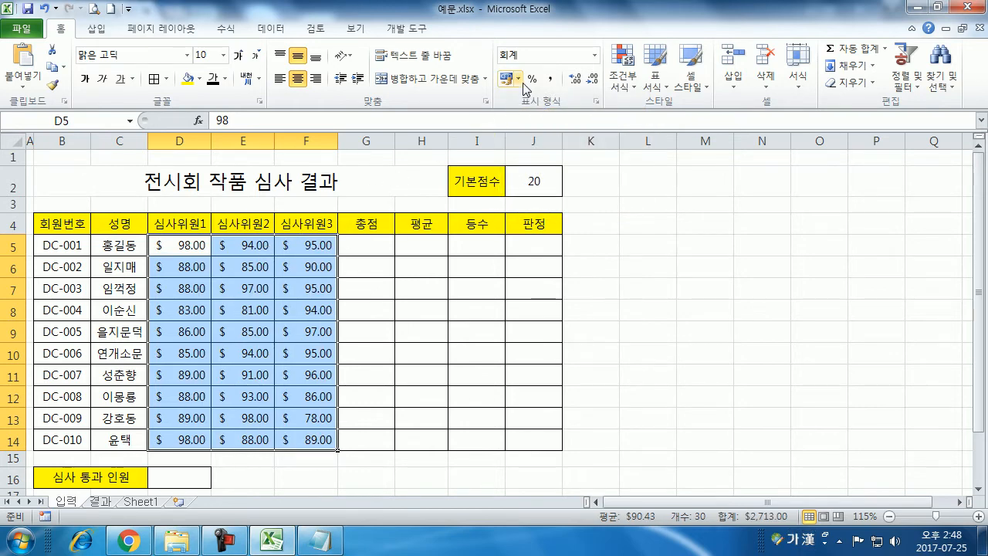
# Switch the D5:F14 scores to the Korean won accounting format and reset them to General
pyautogui.click(532, 79)
pyautogui.click(518, 78)
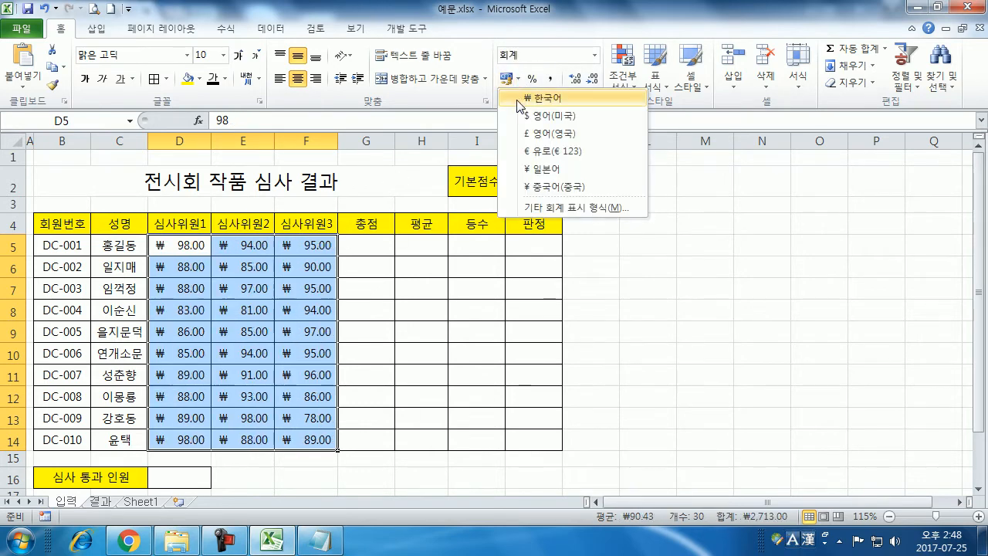
pyautogui.click(518, 99)
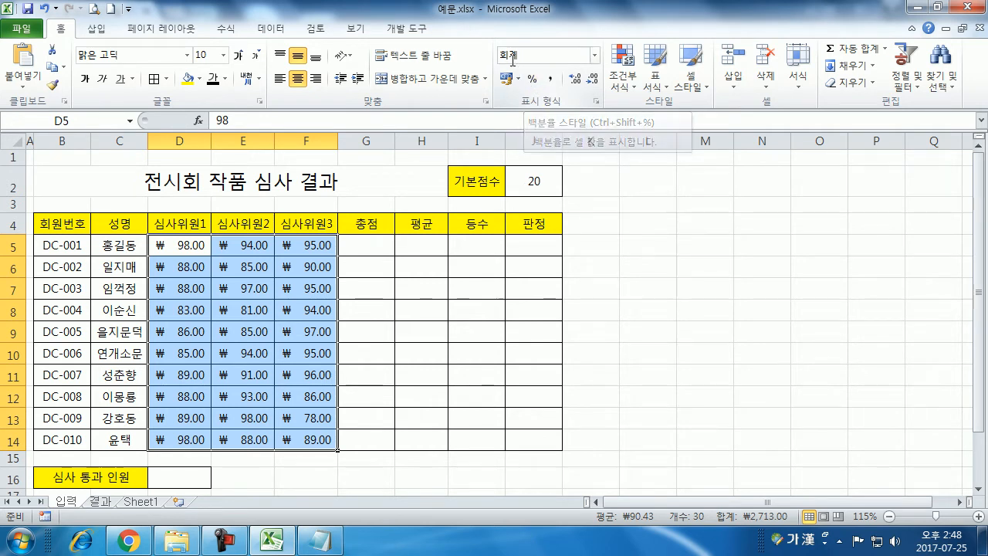
pyautogui.click(524, 55)
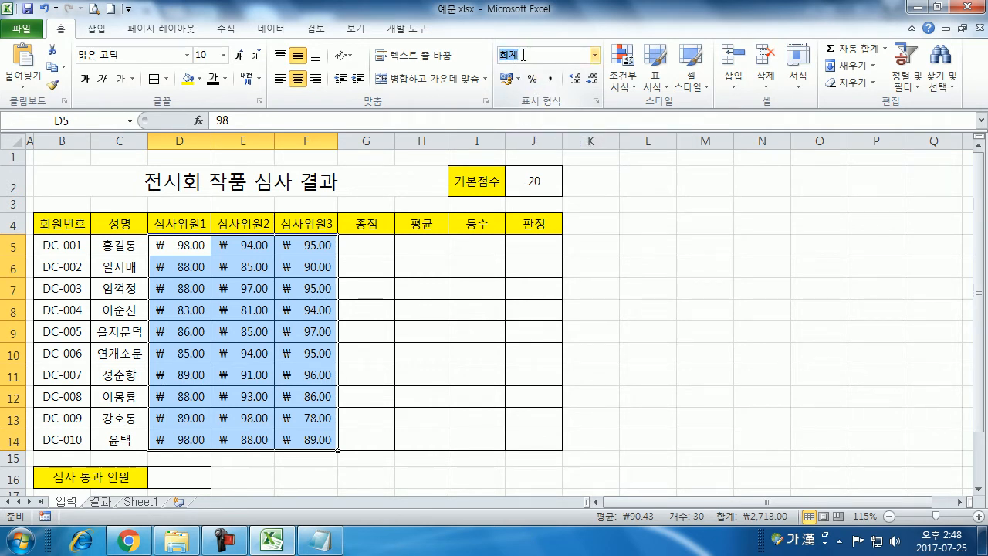
pyautogui.click(596, 57)
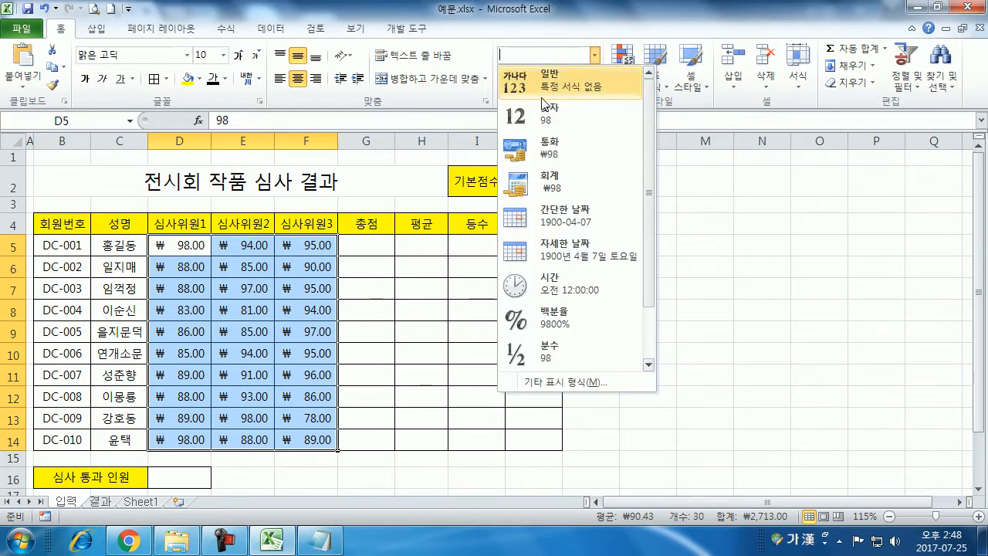
pyautogui.click(556, 80)
pyautogui.click(595, 56)
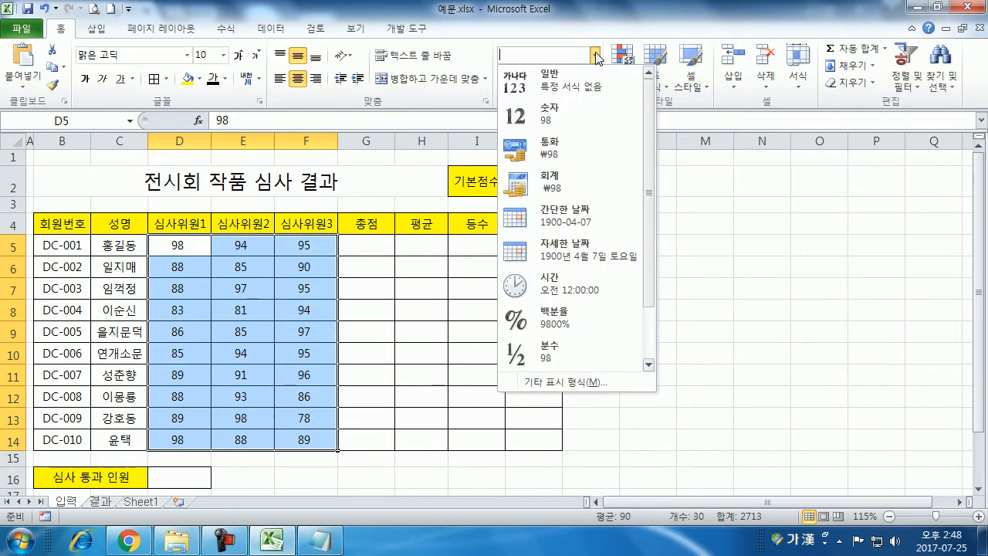
pyautogui.click(568, 79)
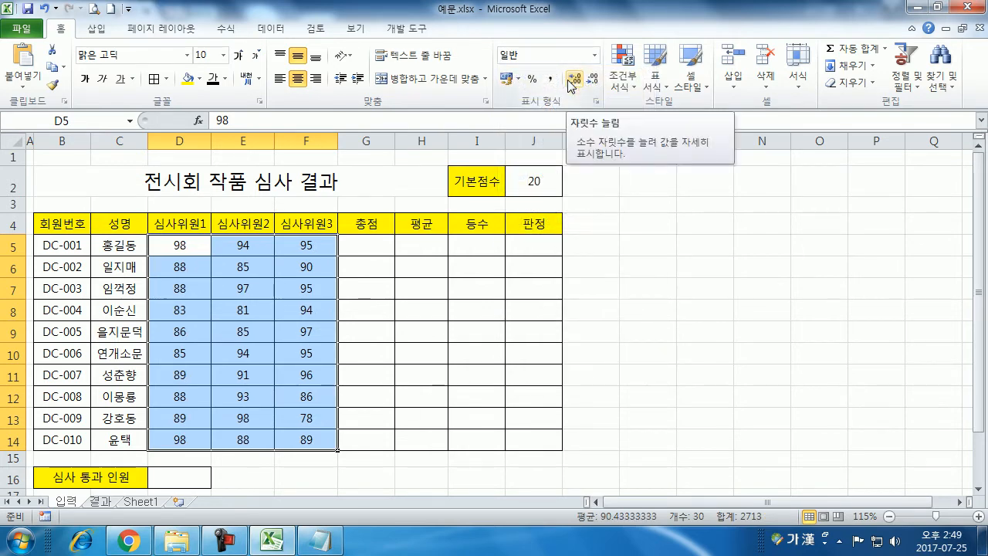
# Try the won accounting and percent styles on D5:F14 and reset the scores to General
pyautogui.click(507, 79)
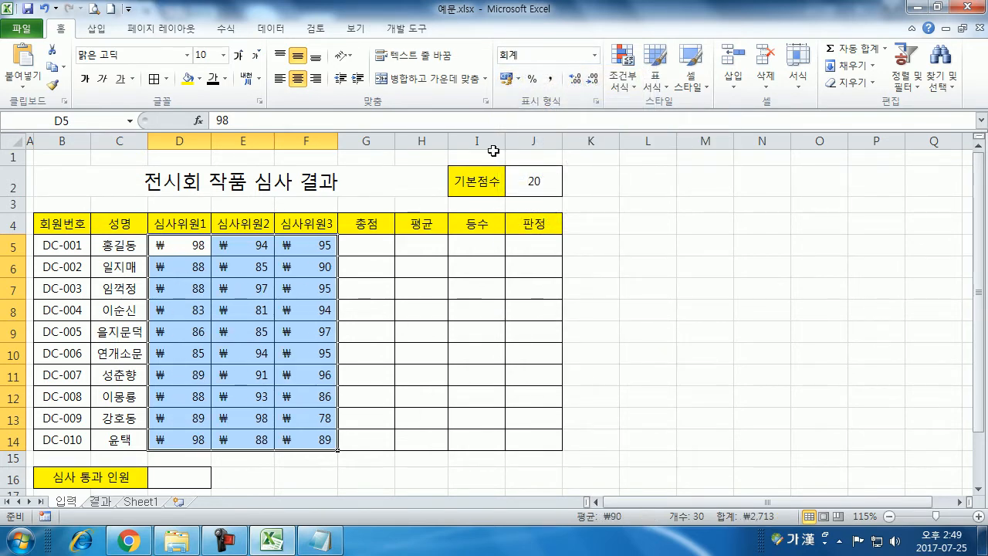
pyautogui.click(533, 79)
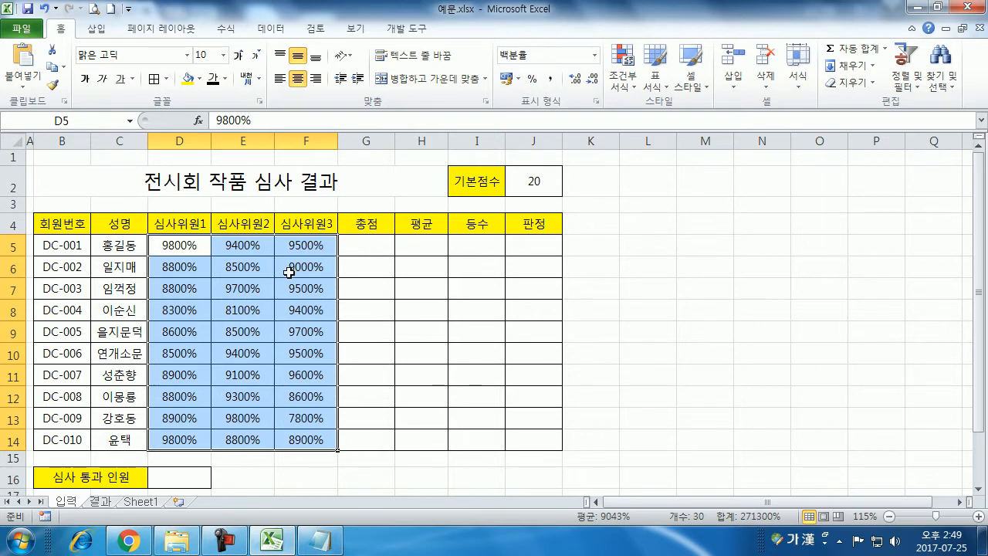
pyautogui.click(595, 55)
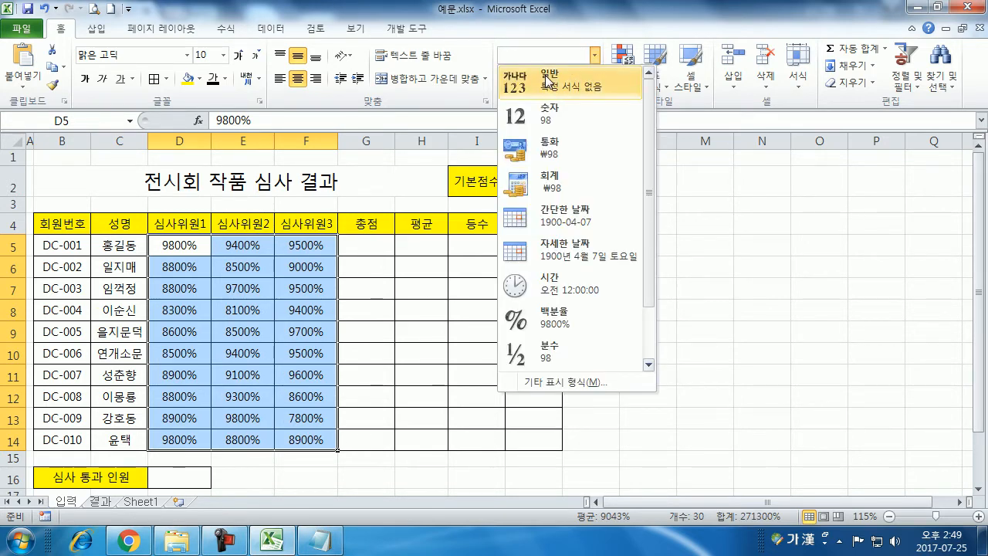
pyautogui.click(547, 80)
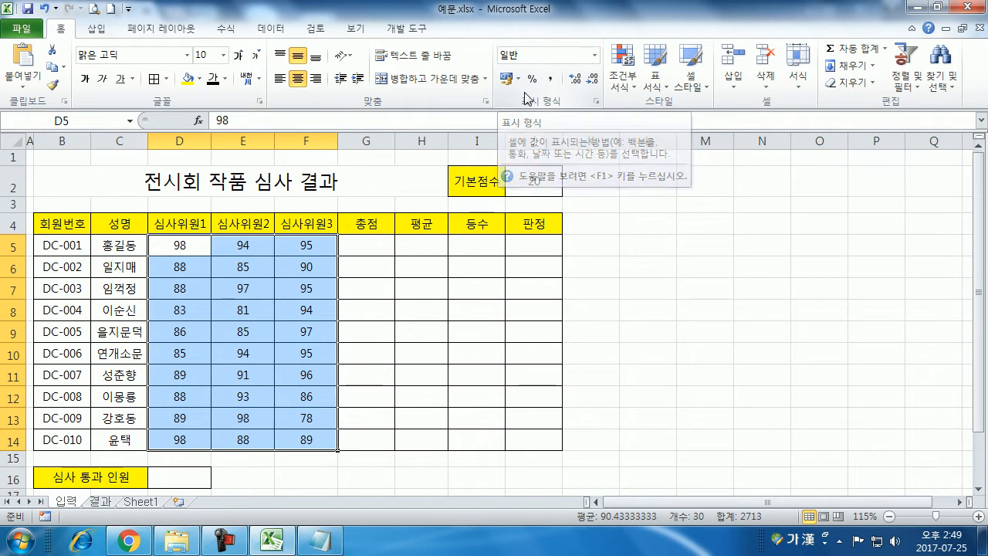
# Apply the percent style to D5:F14, replace it with the comma style, and extend the scores to four decimal places
pyautogui.click(532, 81)
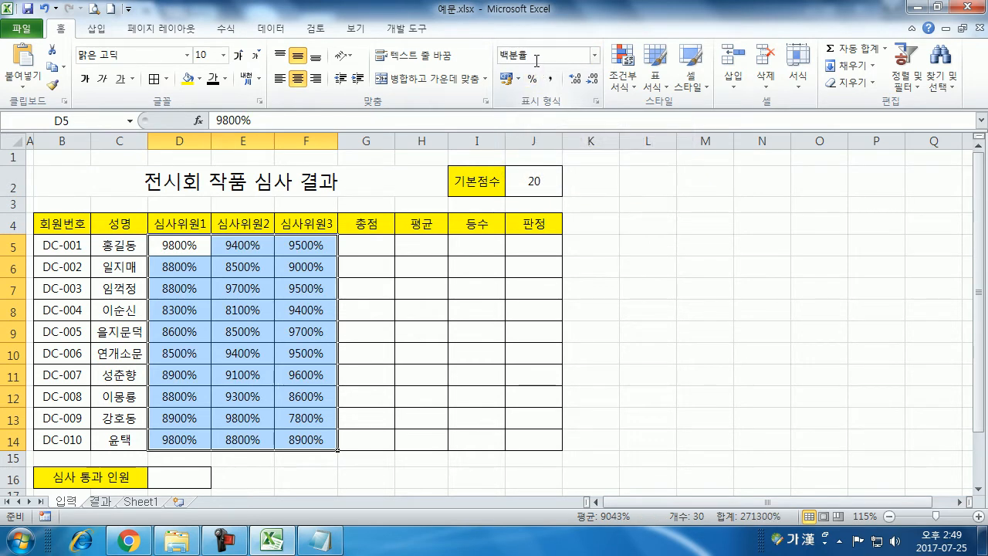
pyautogui.click(548, 83)
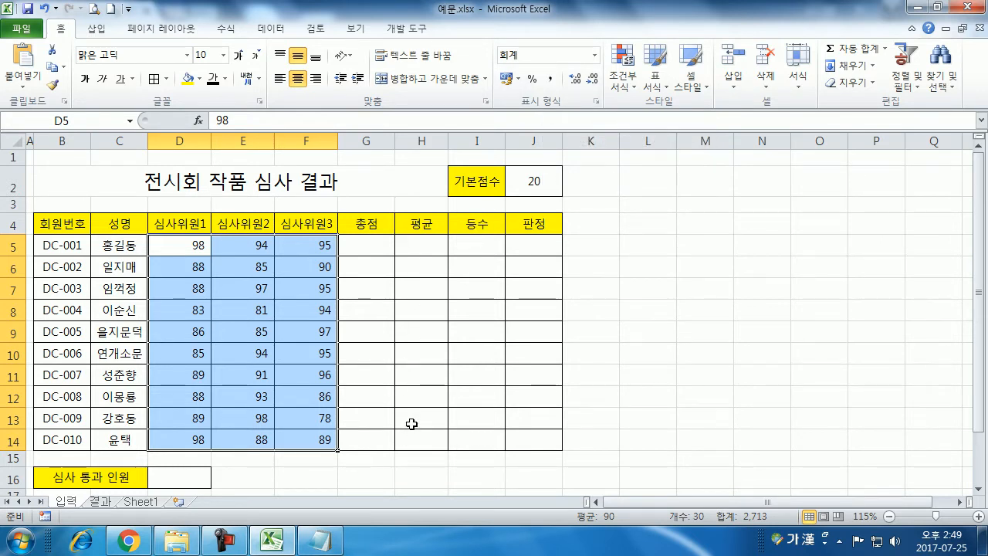
pyautogui.click(578, 79)
pyautogui.click(577, 79)
pyautogui.click(578, 78)
pyautogui.click(578, 79)
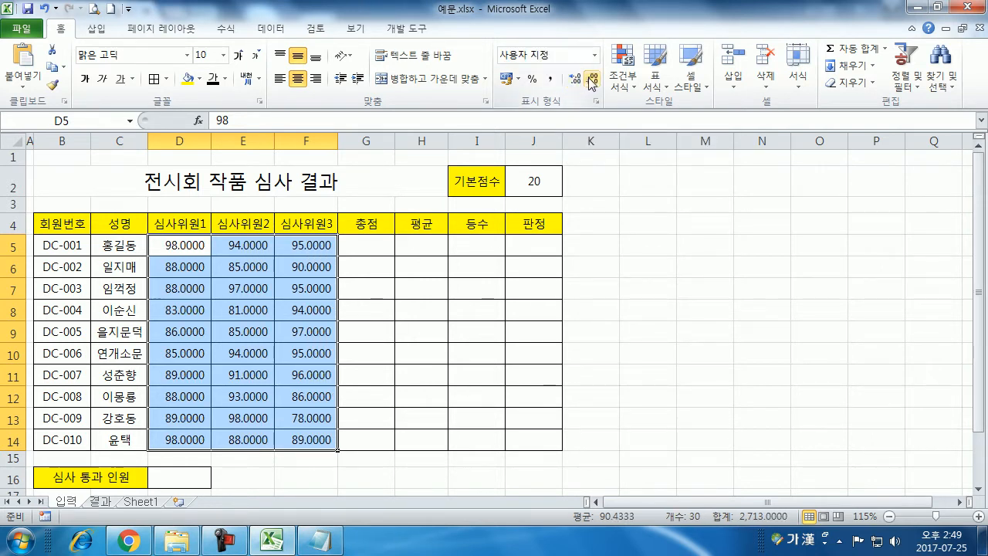
# Reduce the decimal places of the D5:F14 scores to one
pyautogui.click(591, 80)
pyautogui.click(592, 79)
pyautogui.click(592, 79)
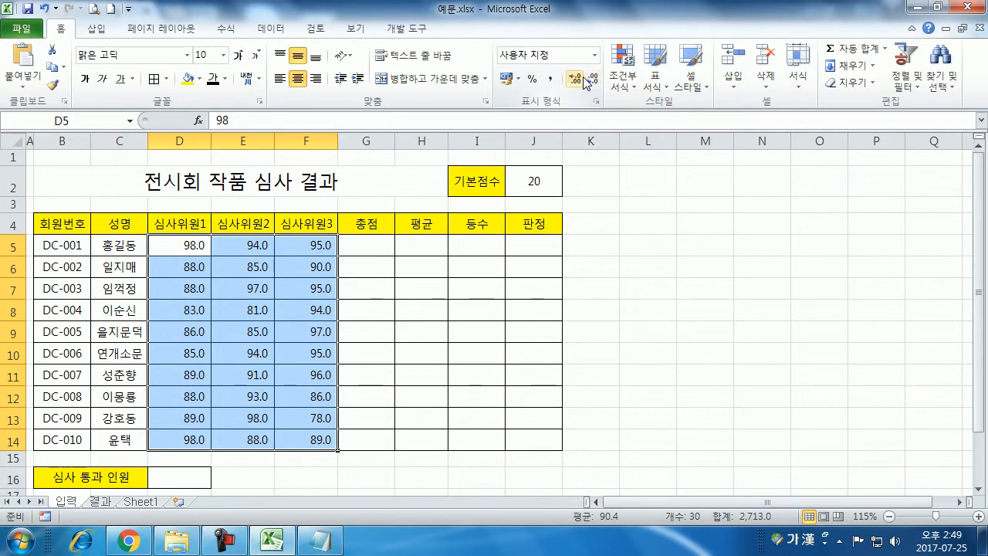
# Apply the percent style to D5:F14, increase it to two decimal places, and reduce it back to none
pyautogui.click(532, 79)
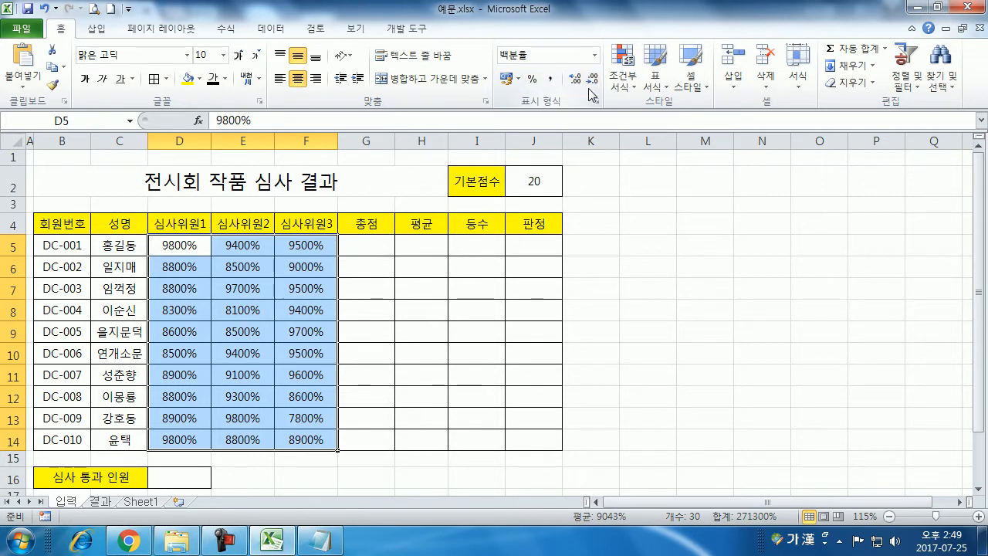
pyautogui.click(576, 78)
pyautogui.click(575, 79)
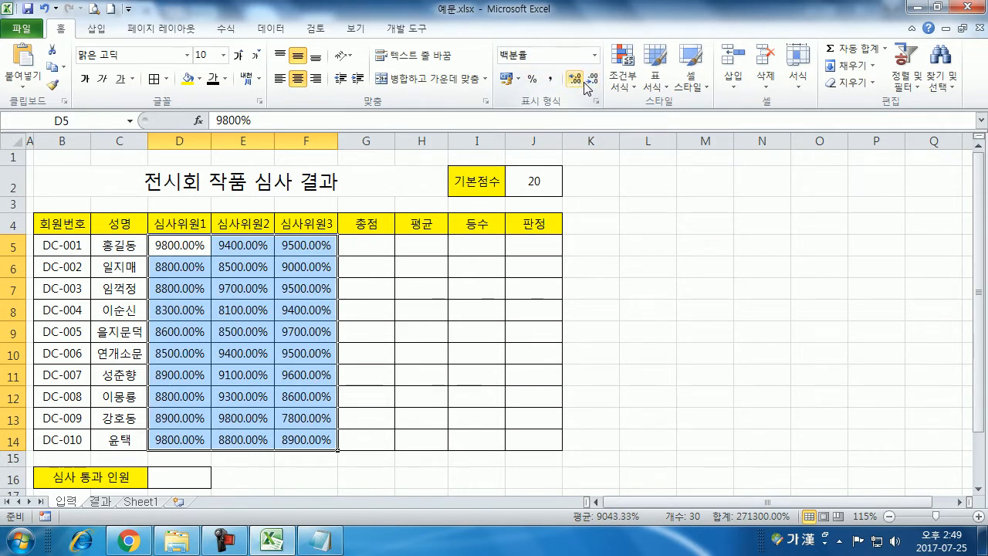
pyautogui.click(592, 80)
pyautogui.click(592, 80)
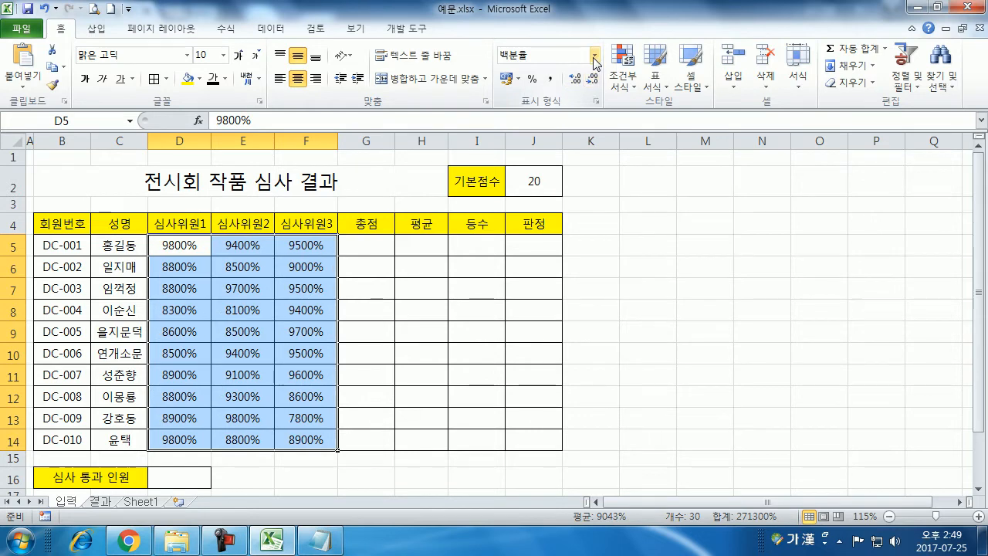
# Reset the D5:F14 scores to General and apply the won accounting style with one decimal place
pyautogui.click(596, 64)
pyautogui.click(563, 80)
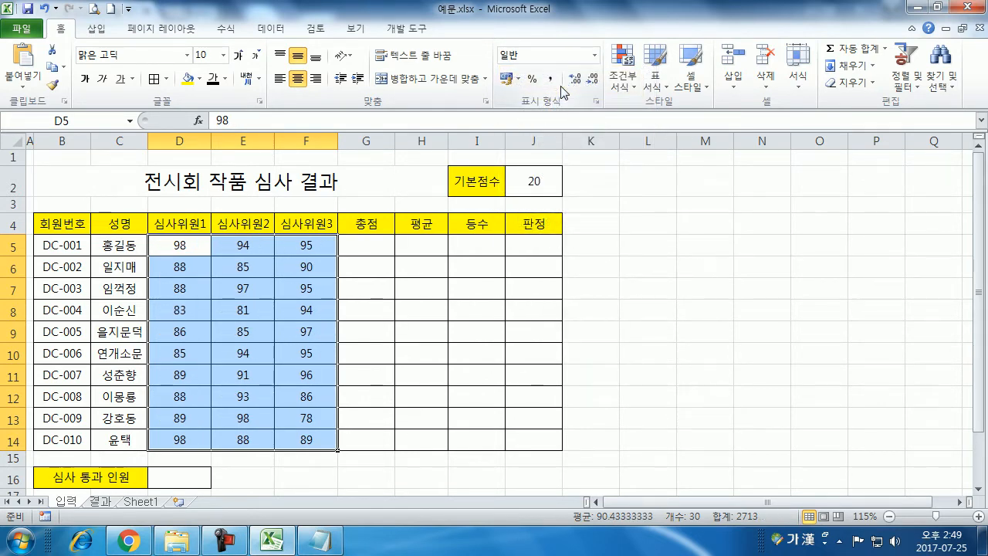
pyautogui.click(507, 79)
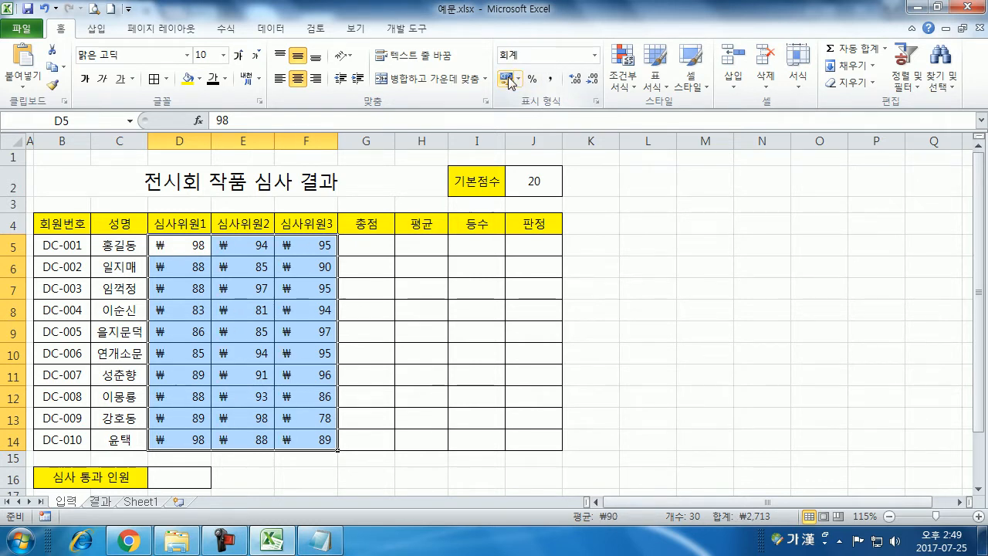
pyautogui.click(575, 79)
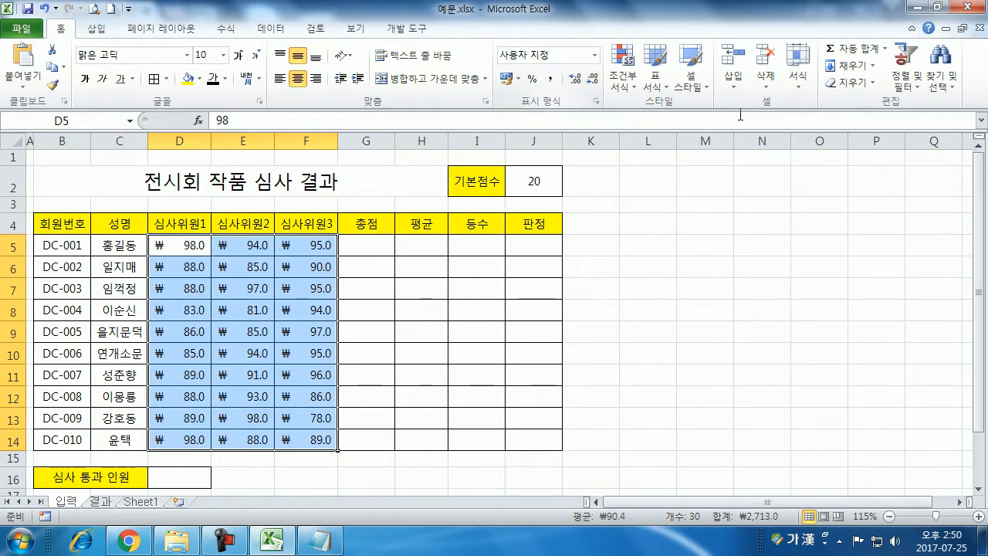
# Clear only the formatting from the D5:F14 scores, keeping the values
pyautogui.click(864, 81)
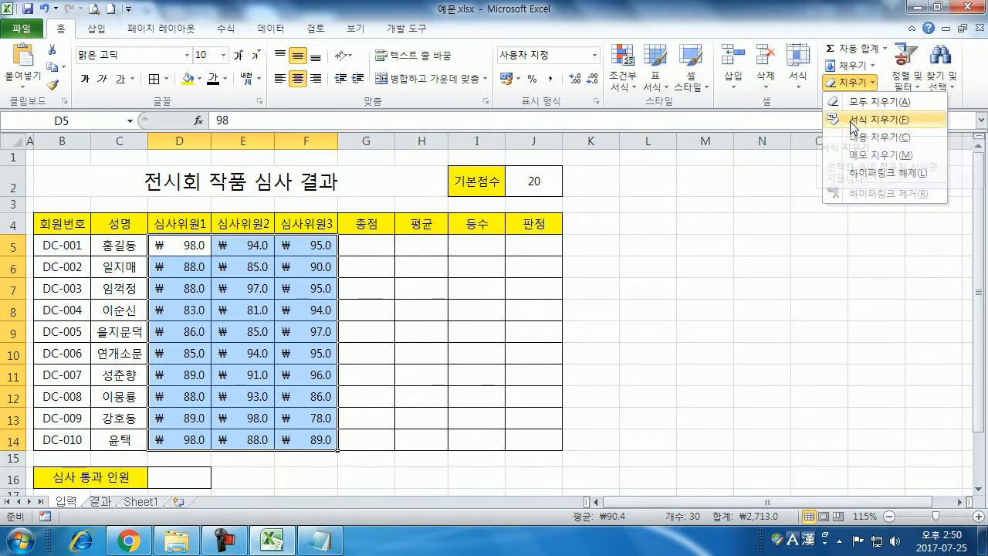
pyautogui.click(853, 122)
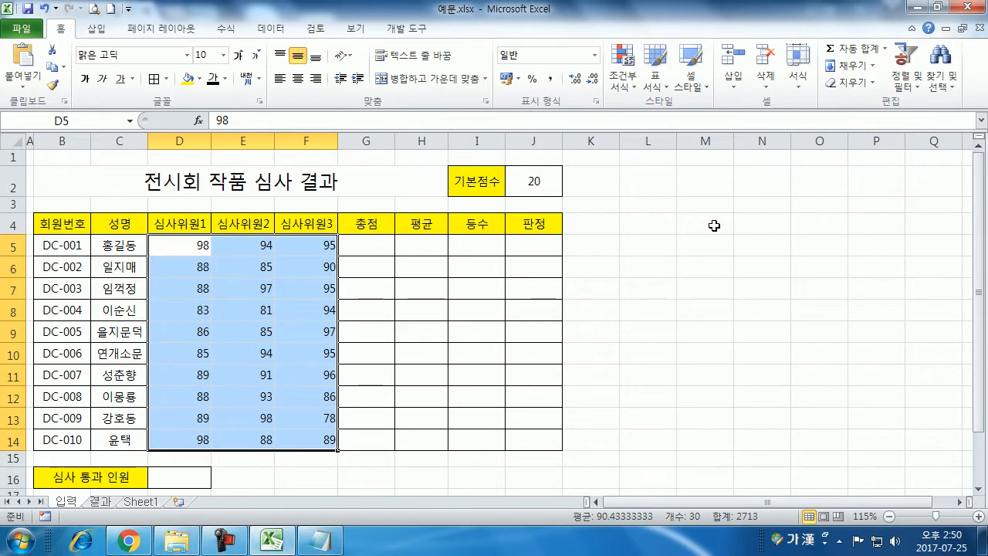
pyautogui.click(249, 292)
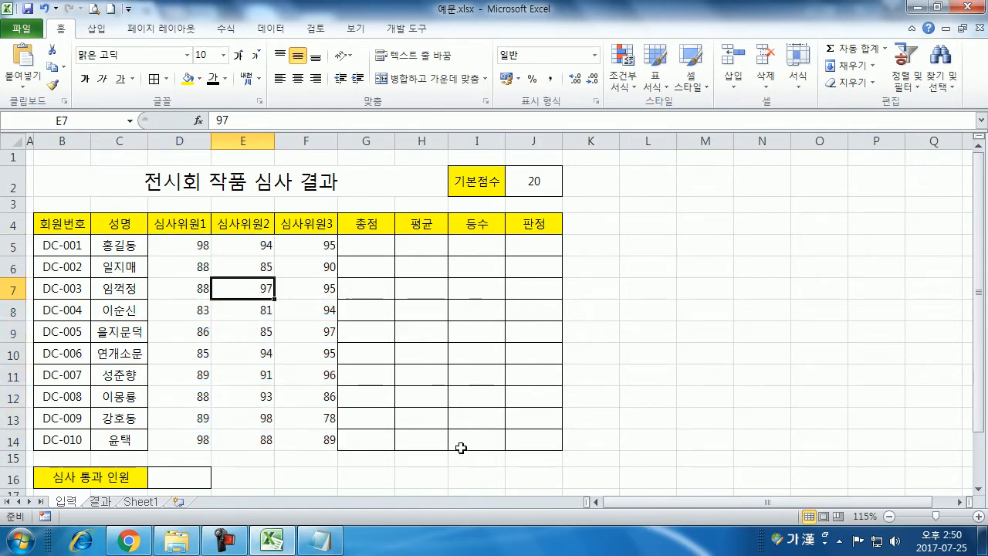
# Clear the formatting from the entire 입력 sheet while keeping its contents
pyautogui.click(859, 88)
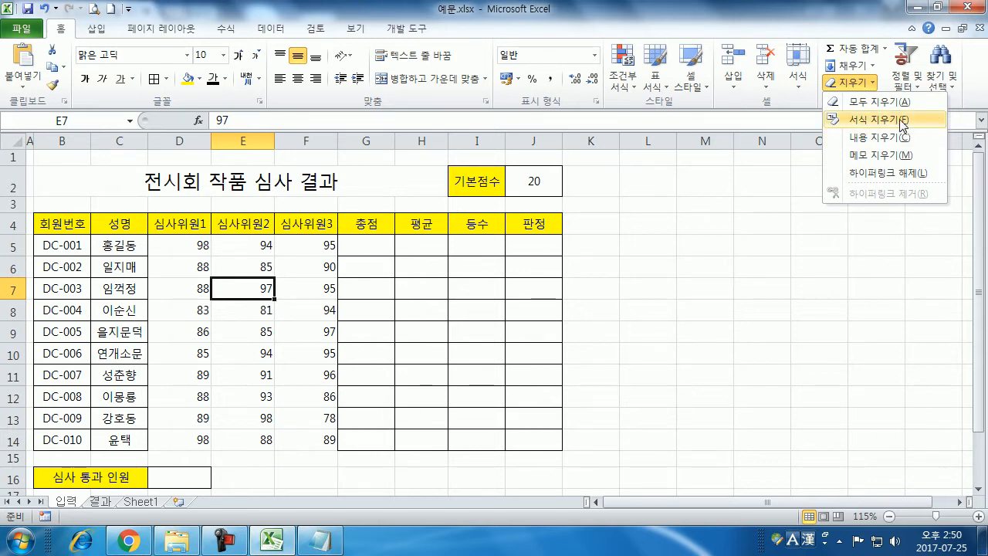
pyautogui.click(39, 234)
pyautogui.click(15, 140)
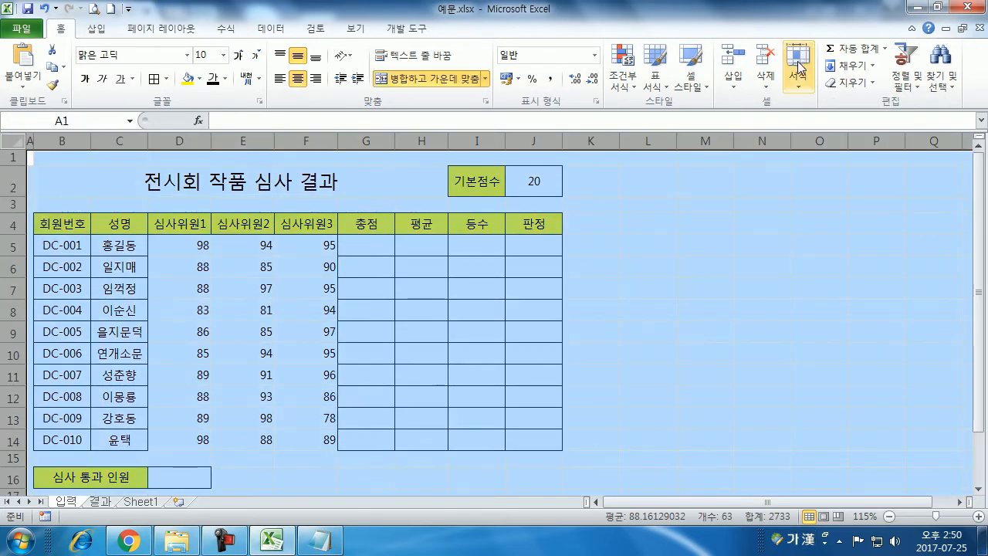
pyautogui.click(850, 82)
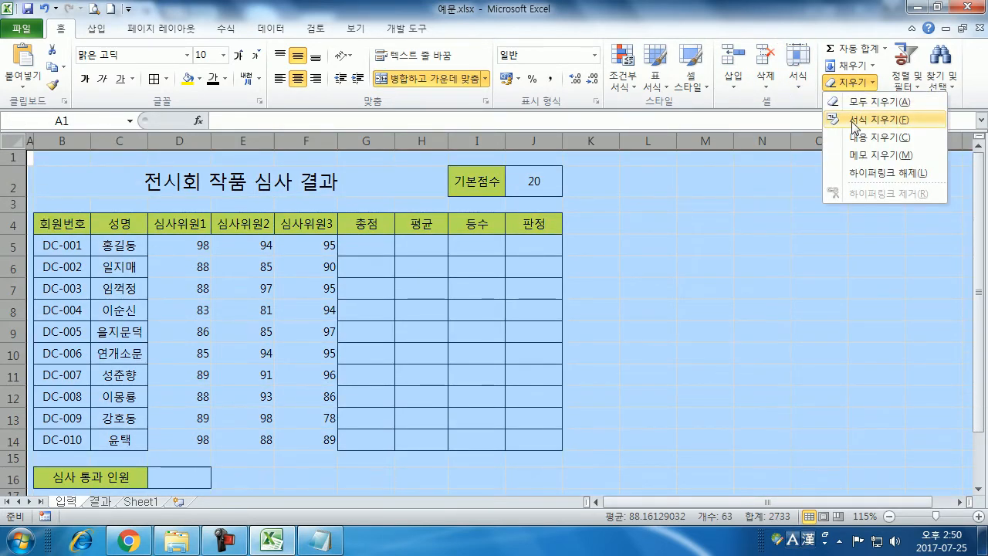
pyautogui.click(855, 120)
pyautogui.click(261, 317)
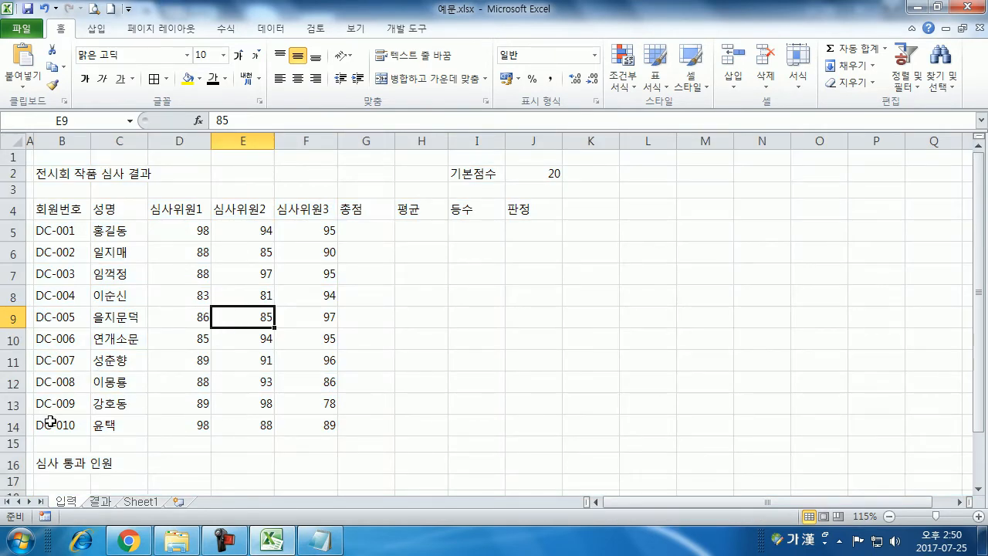
pyautogui.click(67, 174)
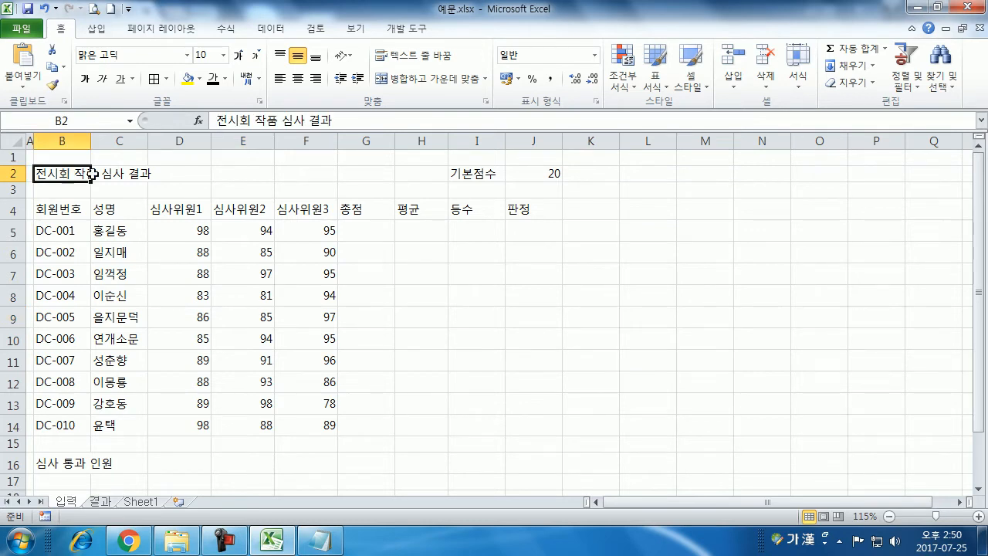
pyautogui.moveTo(179, 234); pyautogui.dragTo(314, 420)
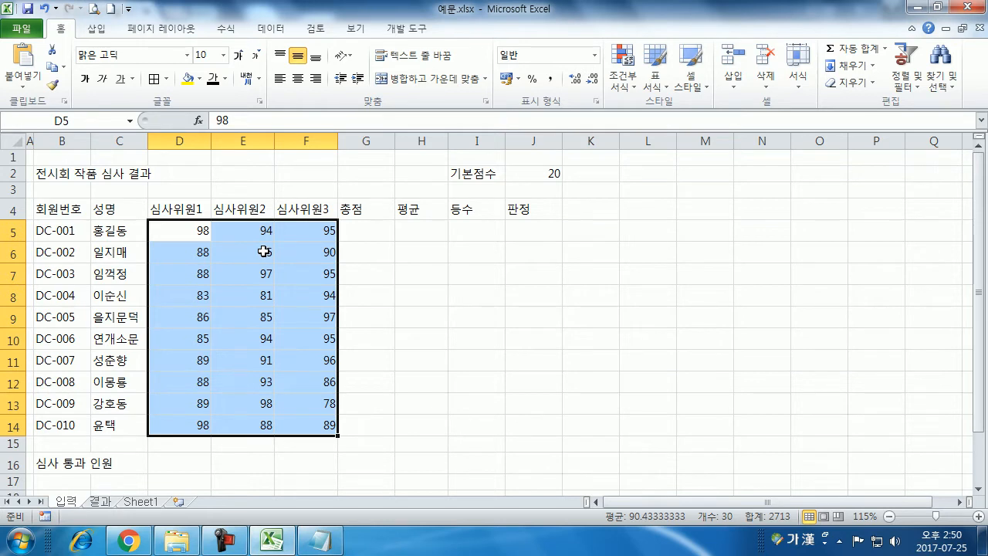
pyautogui.click(128, 231)
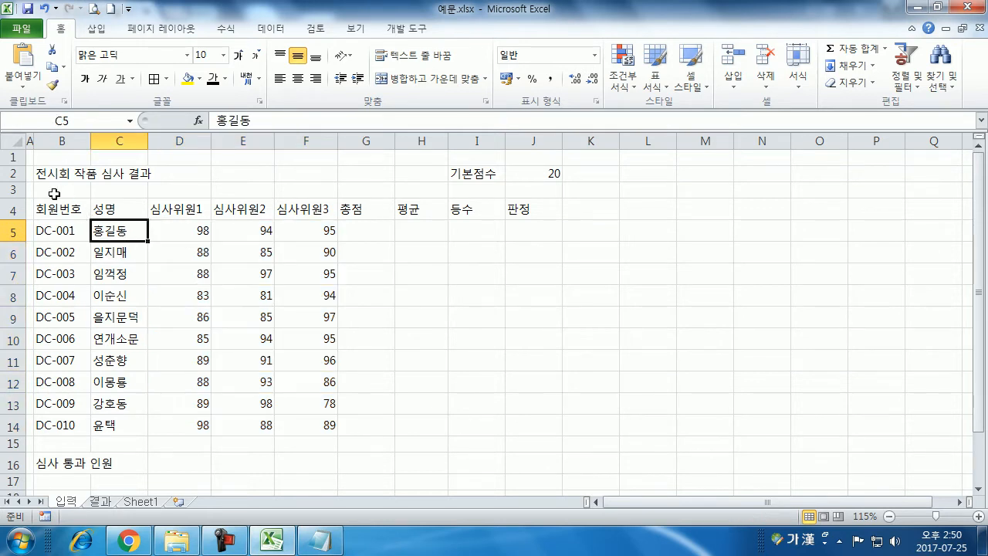
# Merge and center the title 전시회 작품 심사 결과 across B2:H2 and enlarge its font to 14
pyautogui.moveTo(62, 174); pyautogui.dragTo(415, 170)
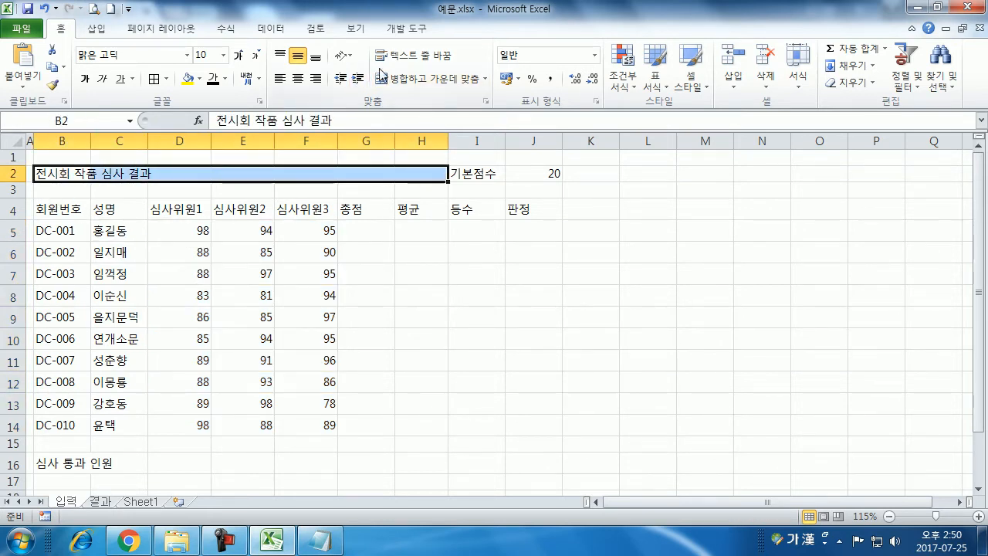
pyautogui.click(417, 79)
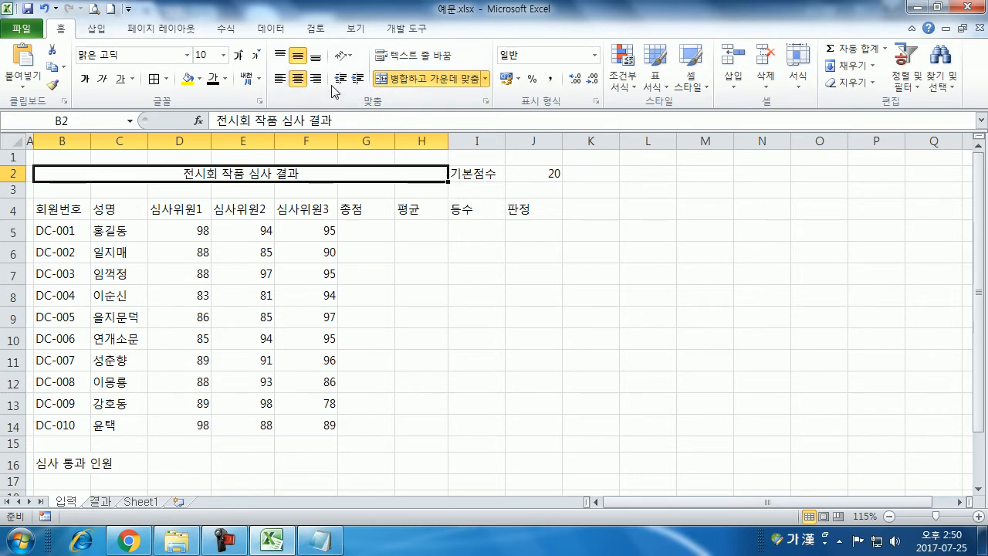
pyautogui.click(237, 55)
pyautogui.click(238, 56)
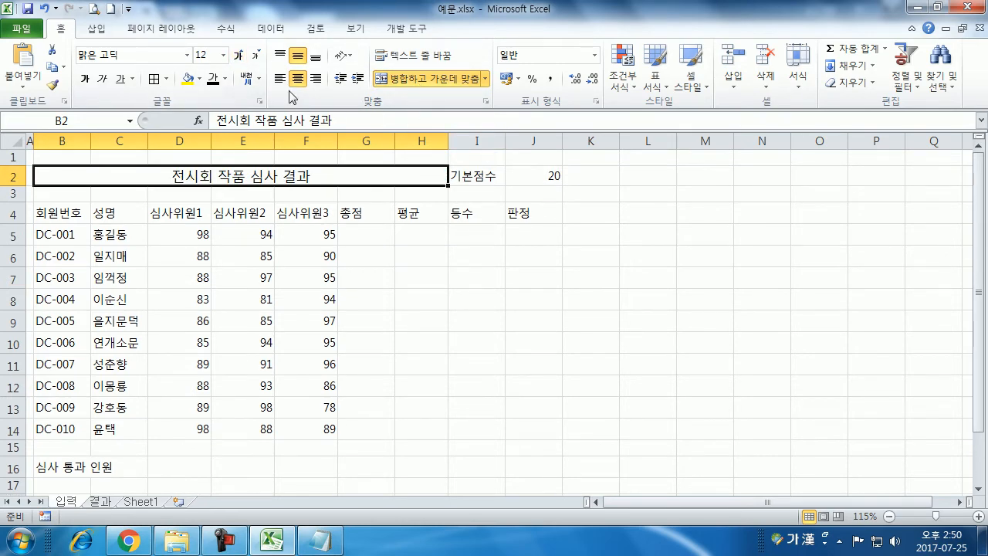
pyautogui.click(237, 55)
# Add all borders to I2:J2 and B4:J14 and center the contents of both ranges
pyautogui.moveTo(494, 177); pyautogui.dragTo(512, 178)
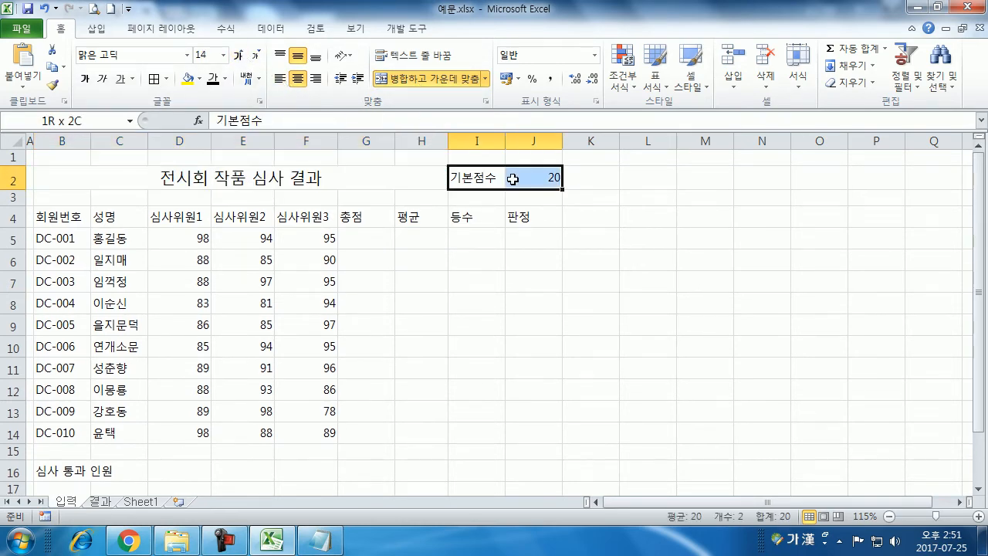
pyautogui.click(154, 78)
pyautogui.moveTo(61, 219); pyautogui.dragTo(549, 433)
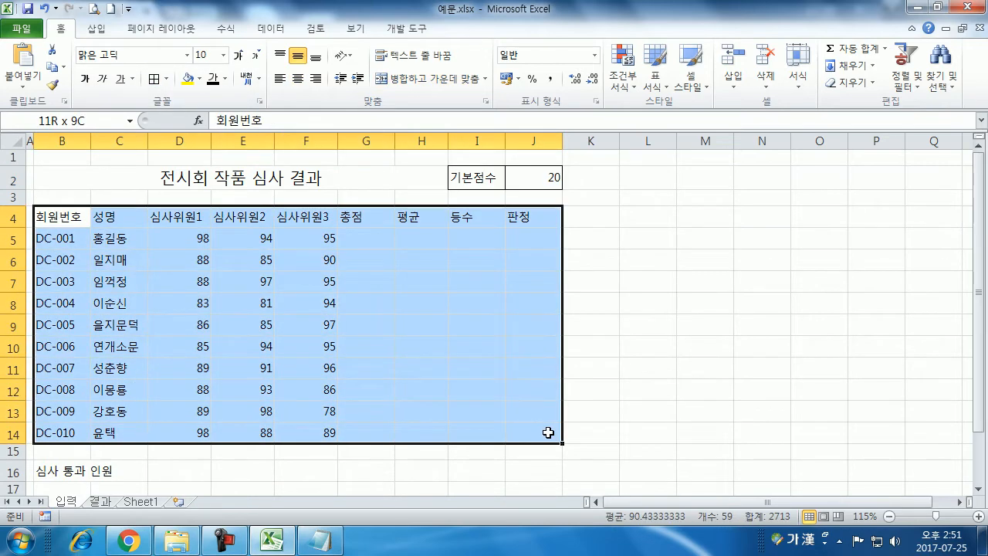
pyautogui.click(154, 79)
pyautogui.click(297, 79)
pyautogui.moveTo(473, 180); pyautogui.dragTo(517, 183)
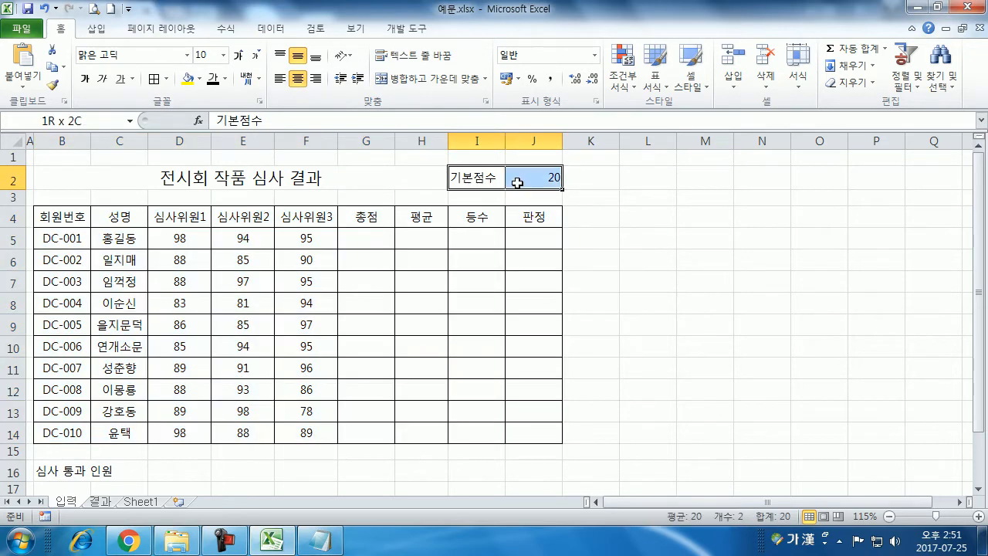
pyautogui.click(297, 78)
# Fill the 기본점수 label in I2 with yellow and select the header row B4:J4
pyautogui.click(481, 181)
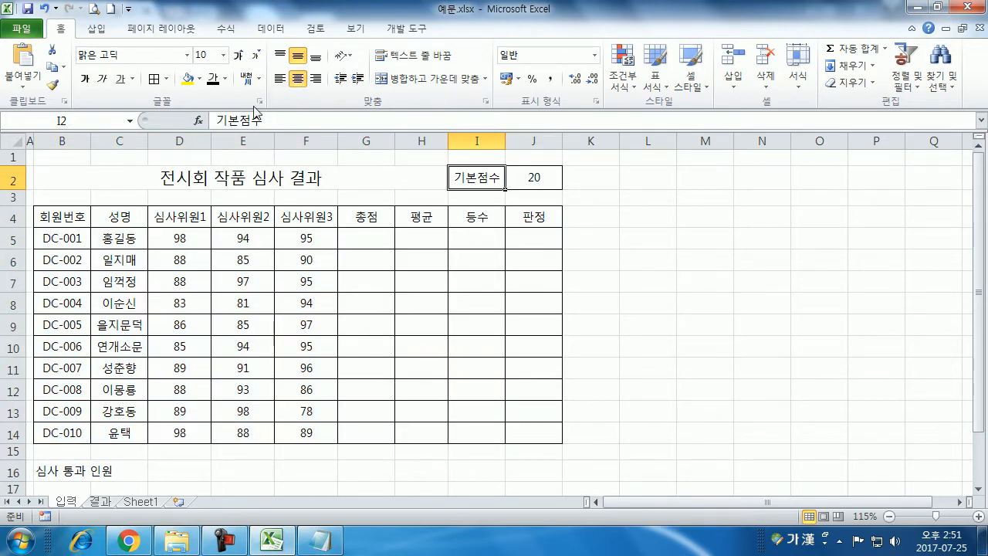
pyautogui.click(188, 78)
pyautogui.moveTo(56, 217); pyautogui.dragTo(522, 222)
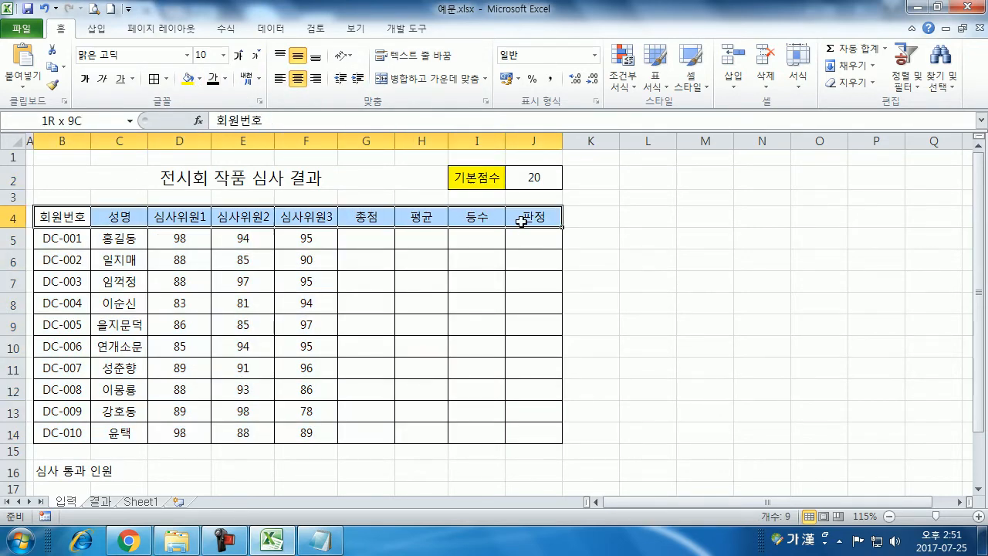
# Merge and center 심사 통과 인원 across B16:C16 and add all borders to B16:D16
pyautogui.scroll(-3, 146, 285)
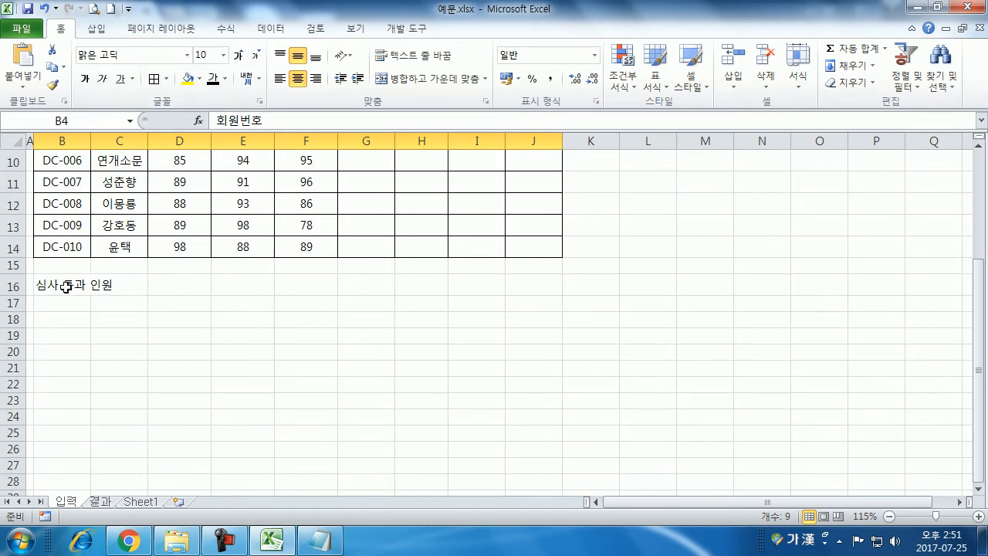
pyautogui.moveTo(66, 287); pyautogui.dragTo(148, 284)
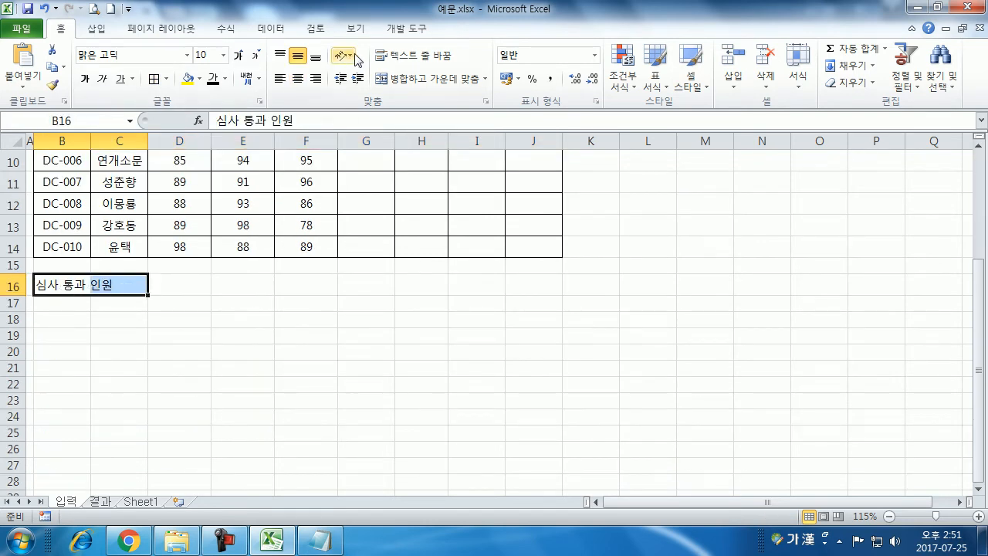
pyautogui.click(415, 80)
pyautogui.moveTo(76, 284); pyautogui.dragTo(165, 285)
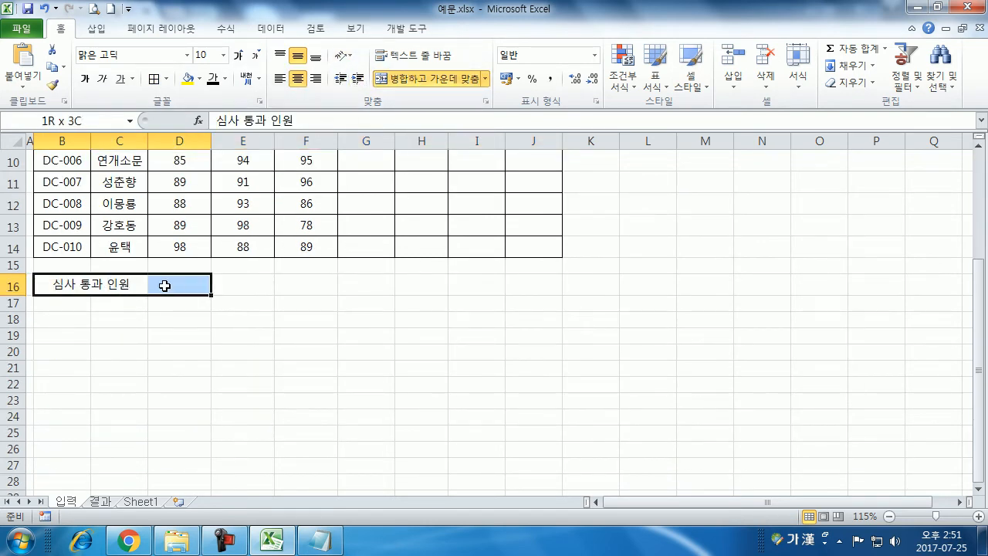
pyautogui.click(159, 79)
# Fill the merged 심사 통과 인원 label with yellow
pyautogui.click(95, 282)
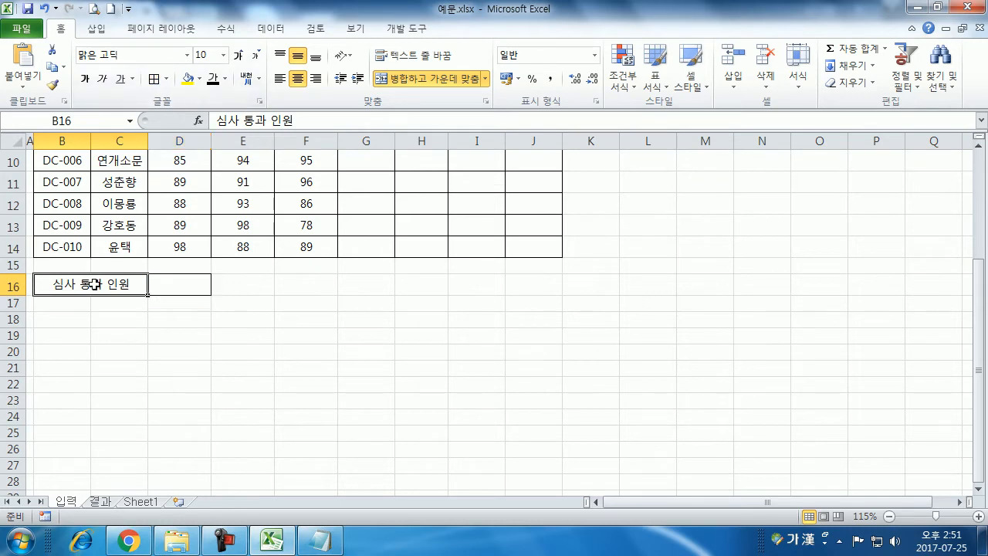
pyautogui.click(186, 80)
pyautogui.scroll(3, 247, 295)
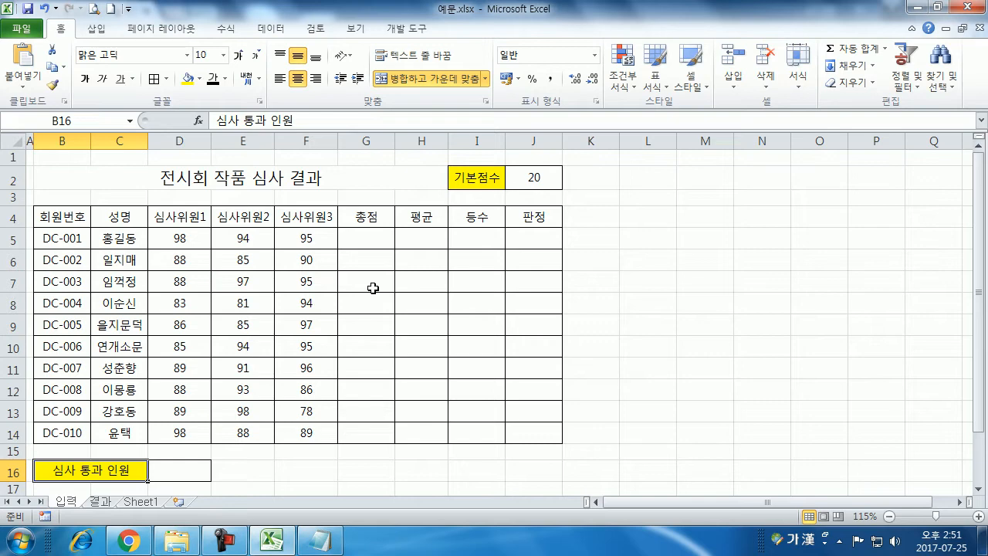
# Clear all contents and formatting from the entire sheet, and undo that clearing
pyautogui.click(15, 142)
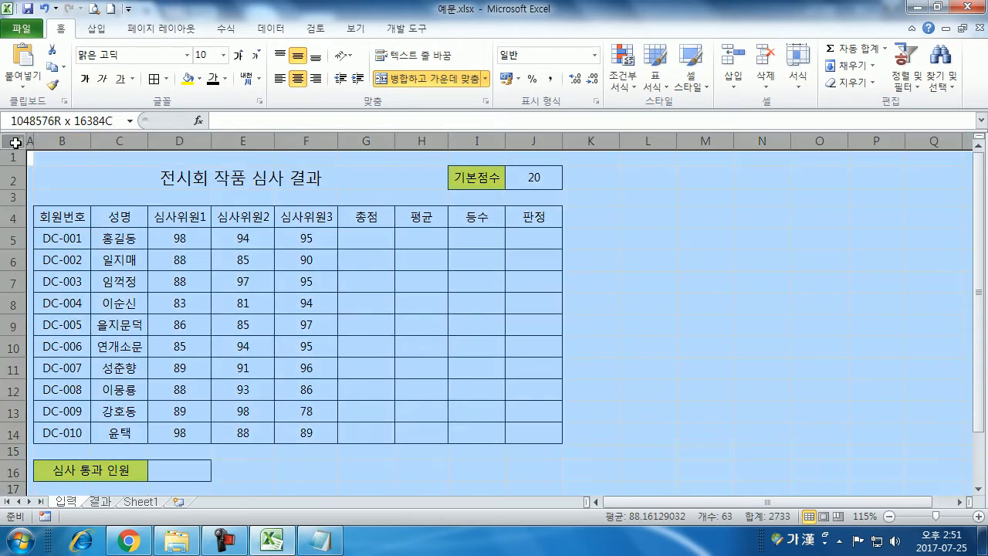
pyautogui.click(849, 82)
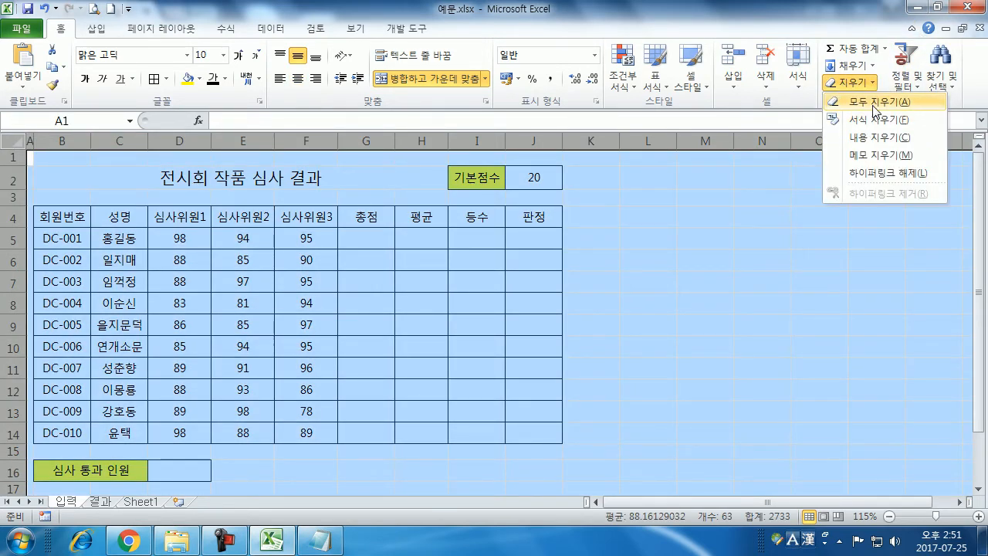
pyautogui.click(877, 104)
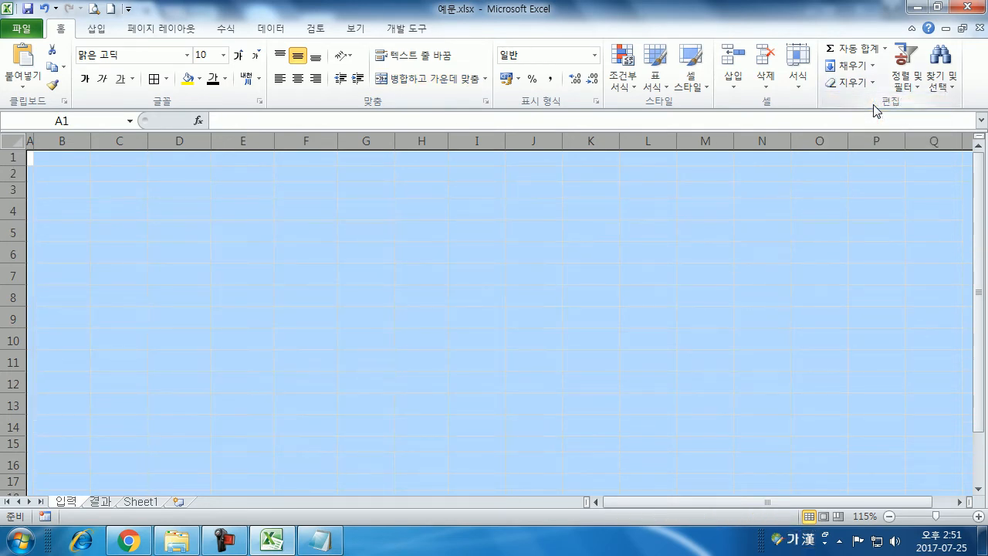
pyautogui.hotkey('ctrl', 'z')
pyautogui.click(595, 238)
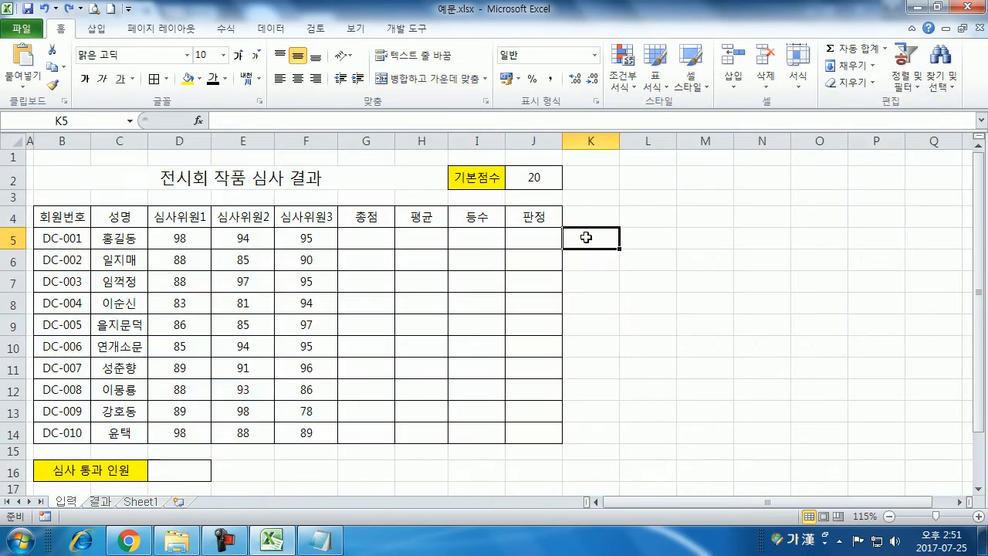
# Undo the manual reformatting, both format clearings and the added decimal place on the D5:F14 scores
pyautogui.hotkey('ctrl', 'z')
pyautogui.hotkey('ctrl', 'z')
pyautogui.hotkey('ctrl', 'z')
pyautogui.hotkey('ctrl', 'z')
pyautogui.hotkey('ctrl', 'z')
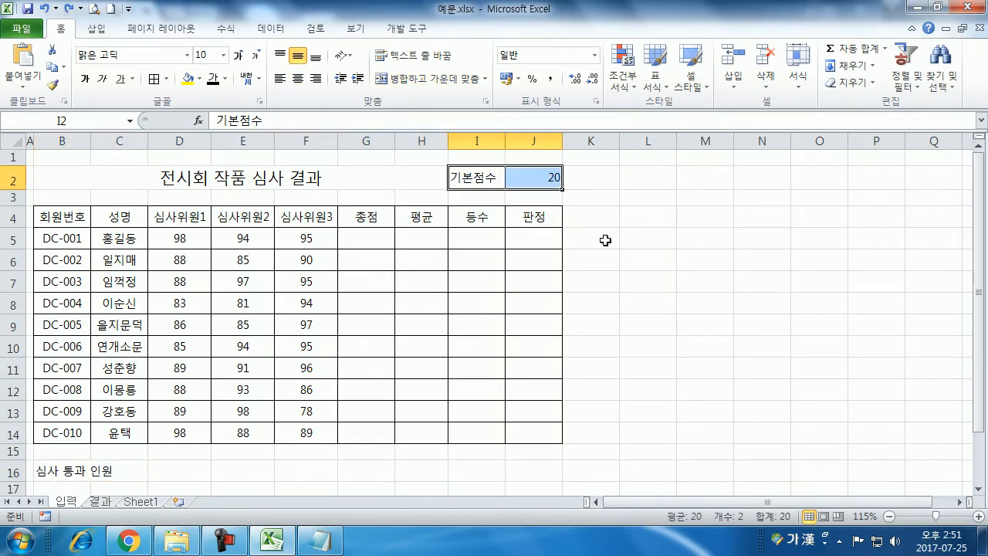
pyautogui.hotkey('ctrl', 'z')
pyautogui.hotkey('ctrl', 'z')
pyautogui.hotkey('ctrl', 'z')
pyautogui.hotkey('ctrl', 'z')
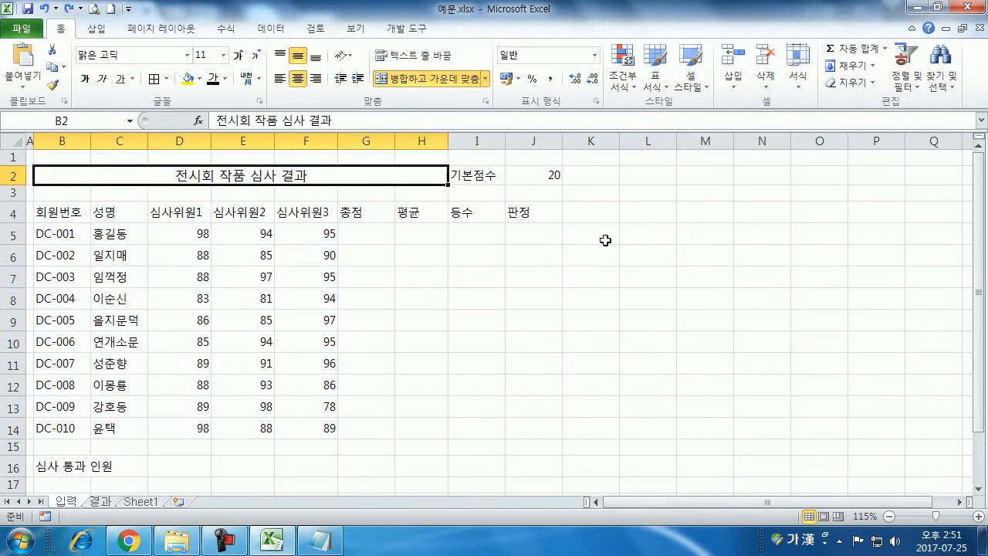
pyautogui.hotkey('ctrl', 'z')
pyautogui.hotkey('ctrl', 'z')
pyautogui.hotkey('ctrl', 'z')
pyautogui.hotkey('ctrl', 'z')
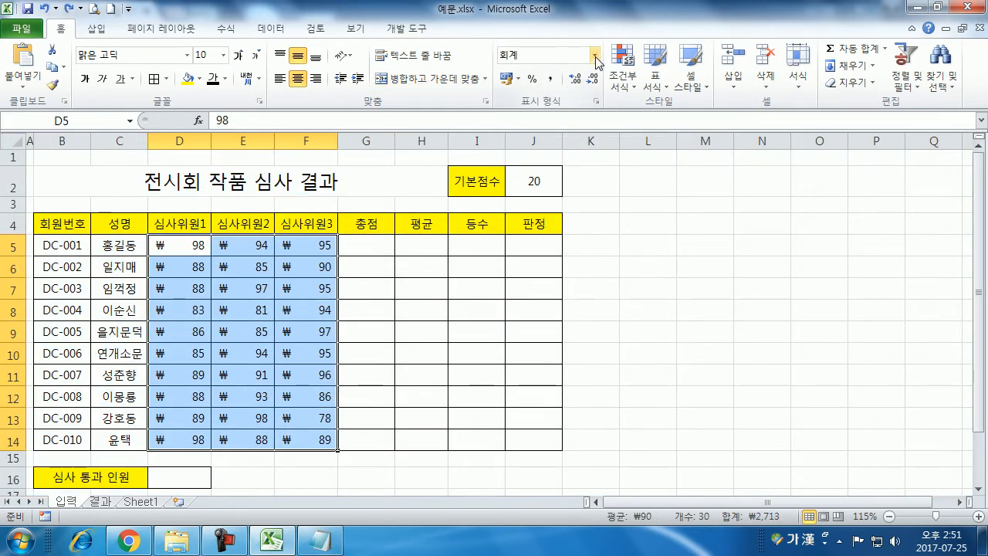
# Reset the D5:F14 scores to the General number format and deselect the range
pyautogui.click(594, 55)
pyautogui.click(569, 76)
pyautogui.click(376, 301)
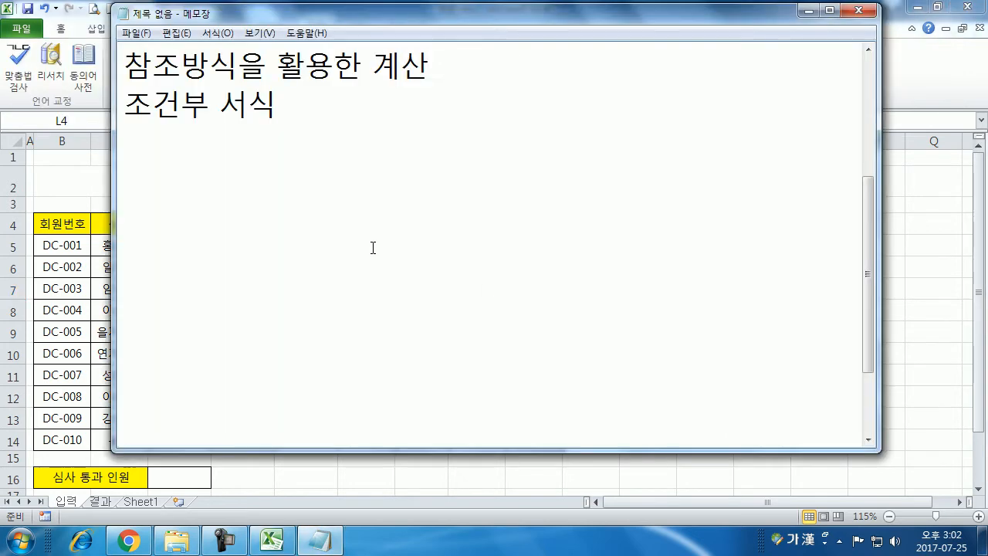
# Add the line "컴퓨터를 아주 아주 잘 하고 싶다?" below 조건부 서식 in the notes
pyautogui.write('컴')
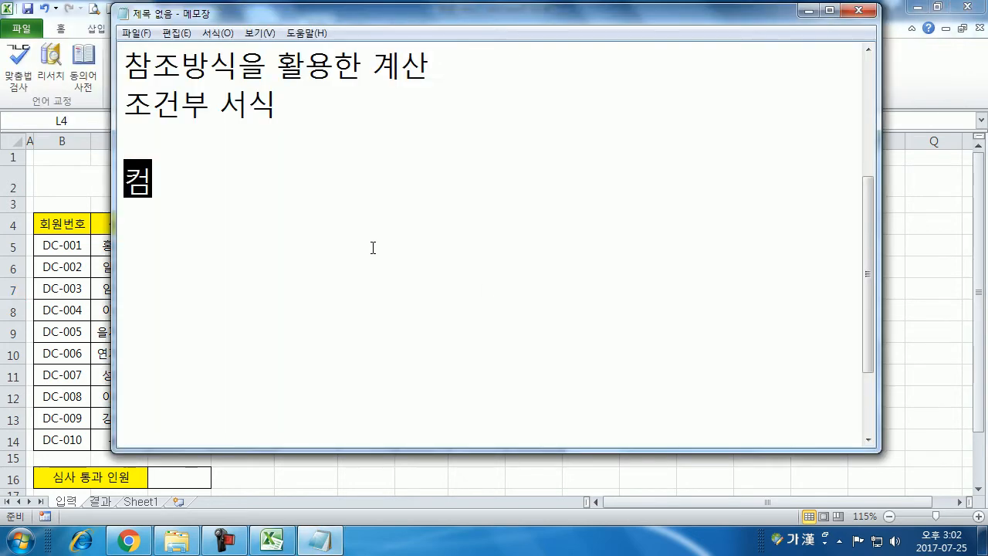
pyautogui.write('퓨터르를 아주 아주 잘 ')
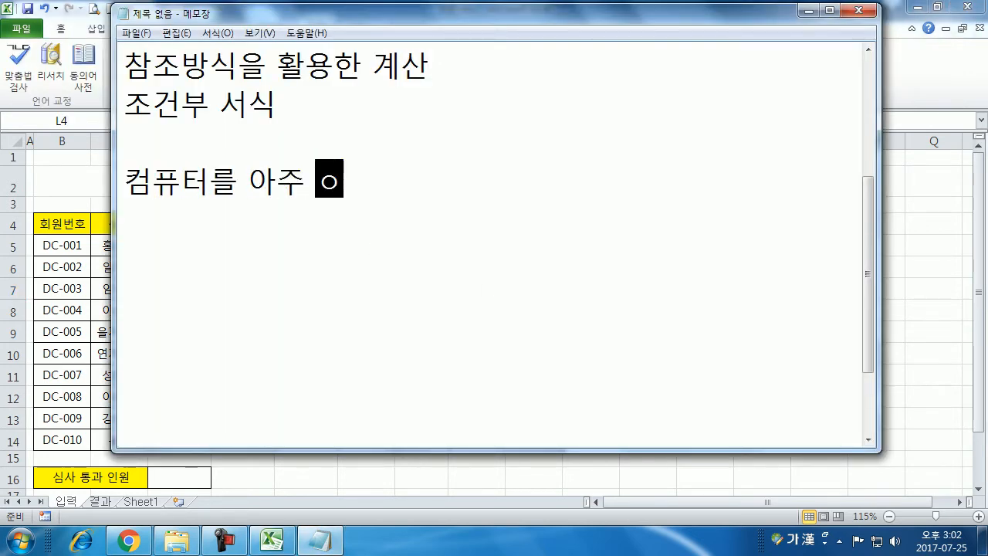
pyautogui.write('하고 싶다')
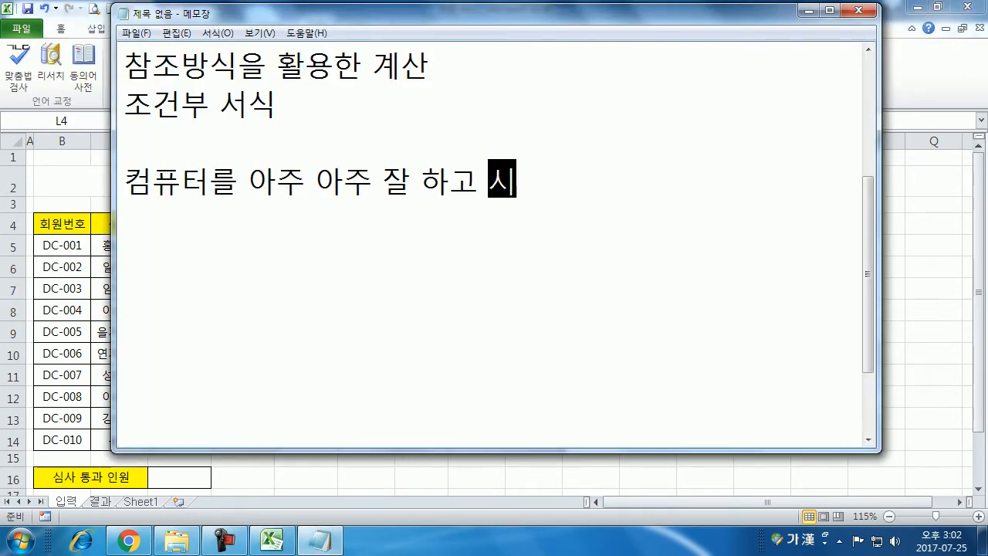
pyautogui.write('?')
pyautogui.press('Return')
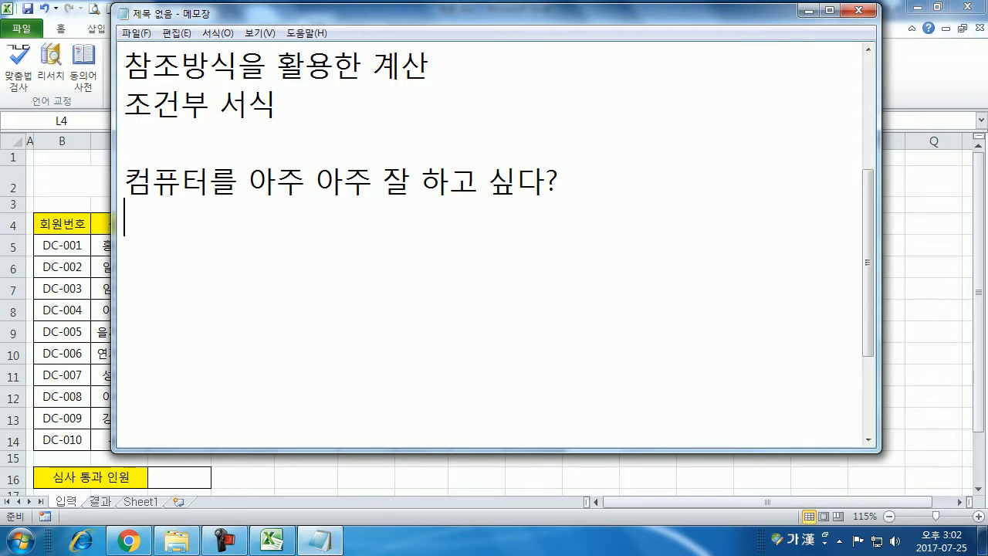
# Leave a blank line under the question and add the heading "마우스 사용법"
pyautogui.write('1. ㅁ')
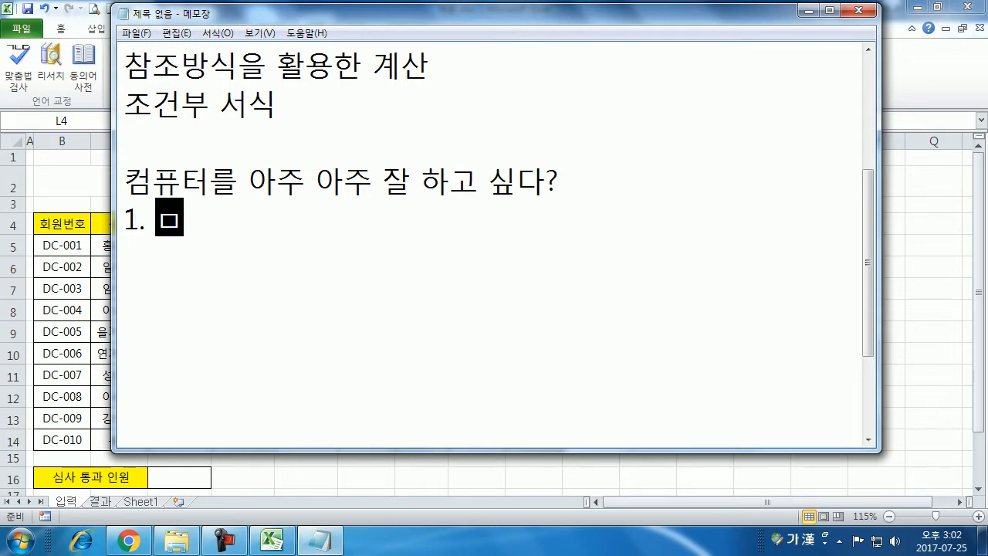
pyautogui.write('ㅏ우스')
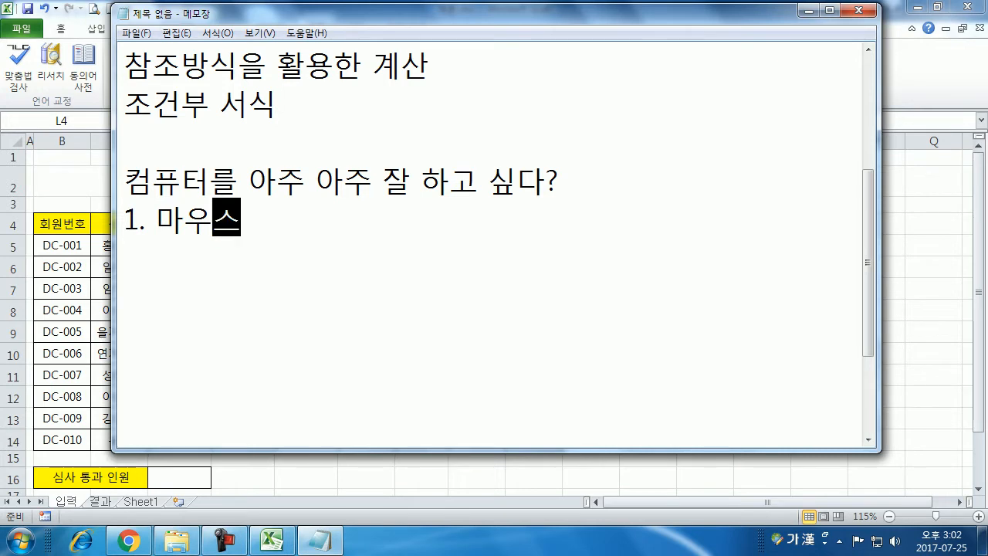
pyautogui.click(125, 220)
pyautogui.press('Delete')
pyautogui.press('Delete')
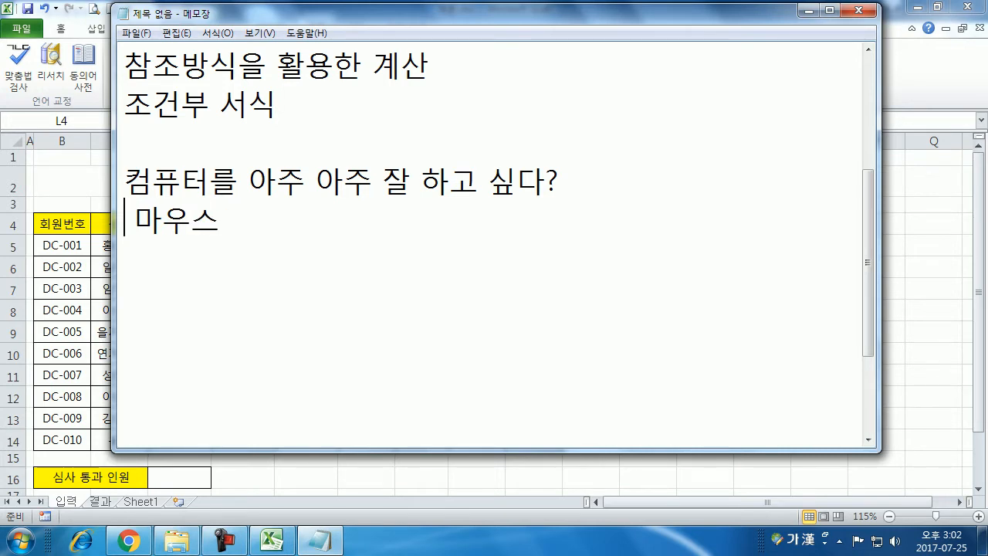
pyautogui.press('Return')
pyautogui.press('Delete')
pyautogui.press('End')
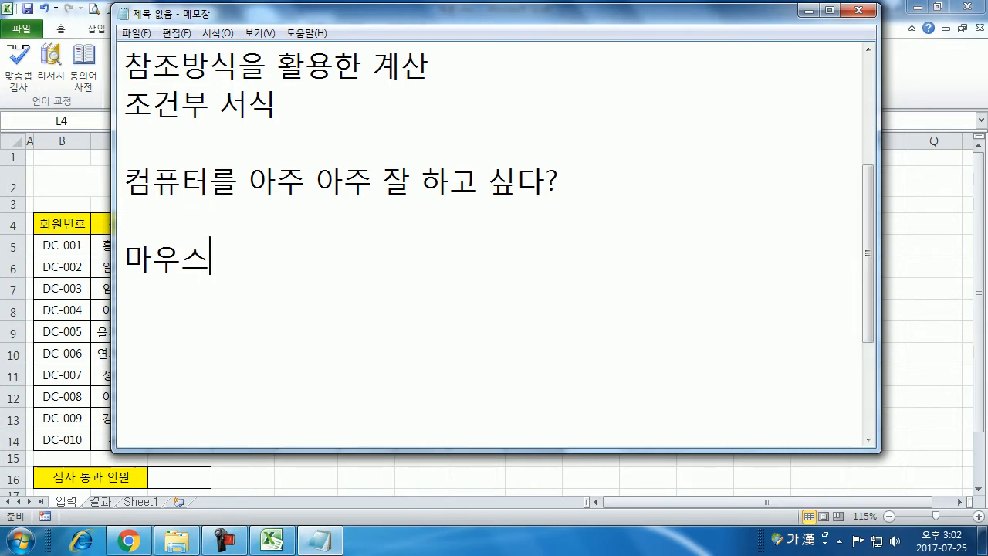
pyautogui.write('ㅅㅏ용법')
pyautogui.press('Return')
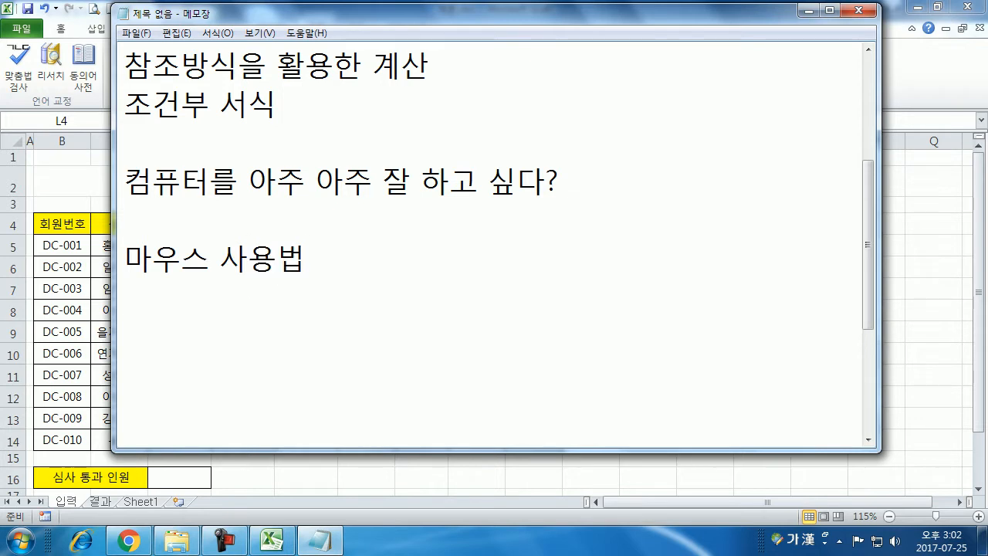
# Add the first item under the 마우스 사용법 heading, worded "1. 움직이기", and start the second numbered line
pyautogui.write('1. 망')
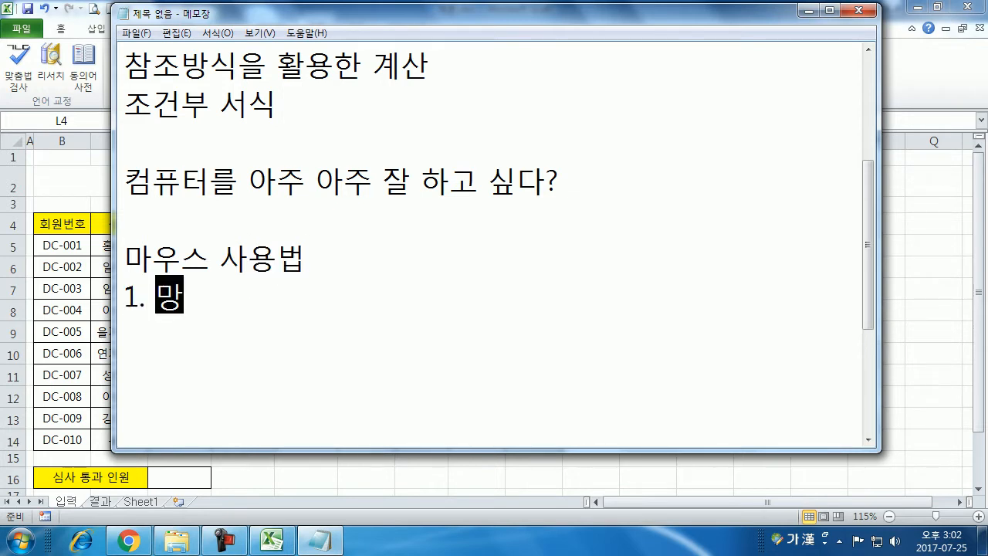
pyautogui.write('ㅜ스 움직이')
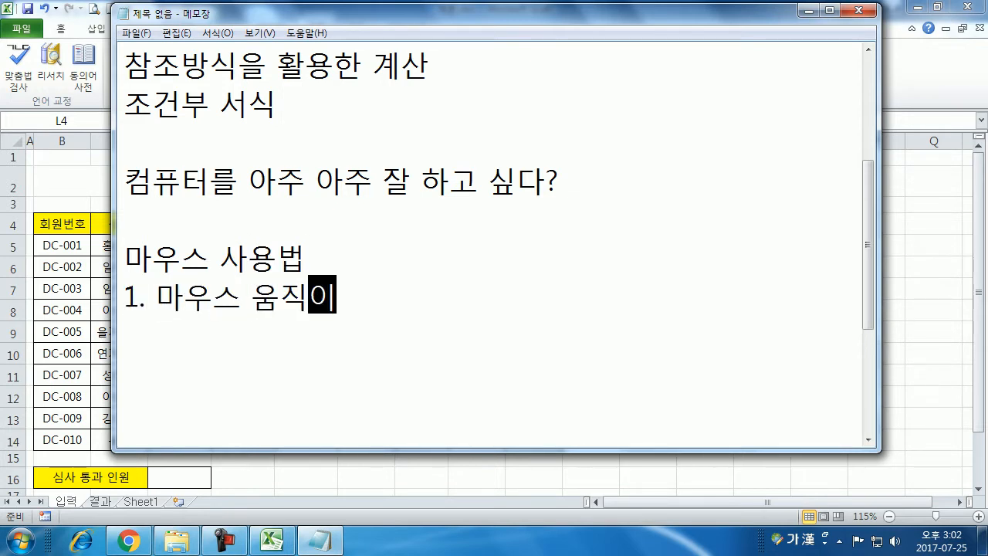
pyautogui.write('기')
pyautogui.press('Return')
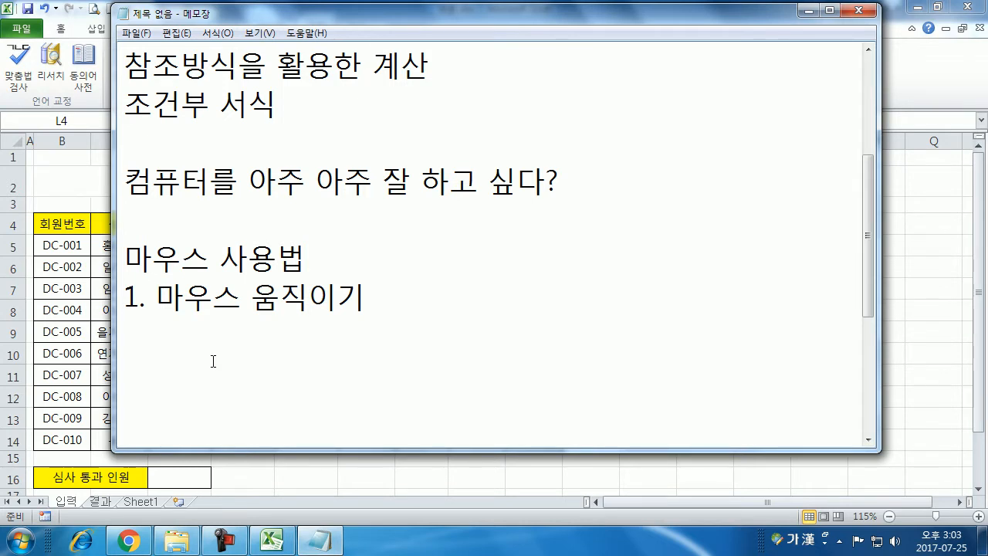
pyautogui.write('2. 마')
pyautogui.press('BackSpace')
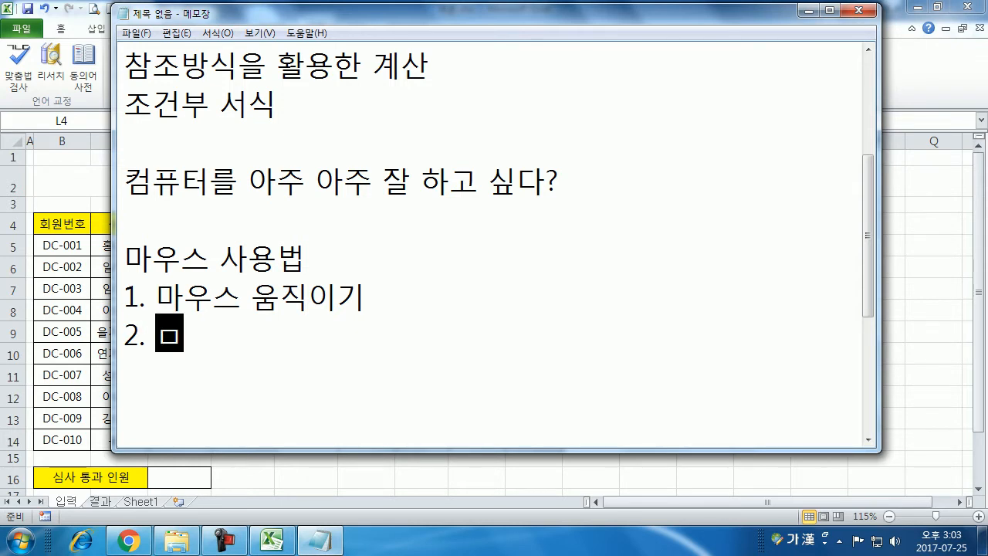
pyautogui.press('BackSpace')
pyautogui.press('Delete')
pyautogui.press('Delete')
pyautogui.press('Delete')
pyautogui.press('Down')
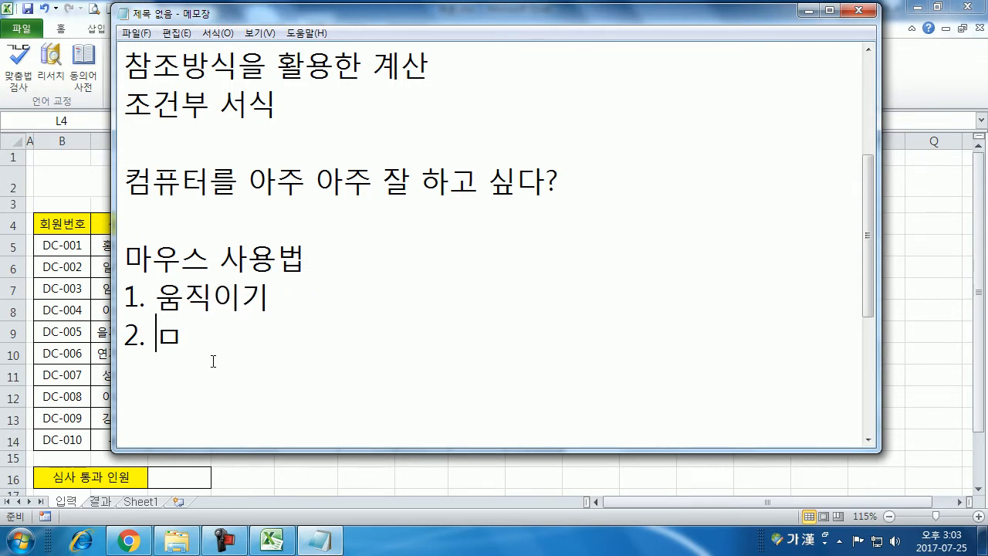
# Complete the second list item as "2. 클릭하기" and start a new line
pyautogui.press('Delete')
pyautogui.write('크리')
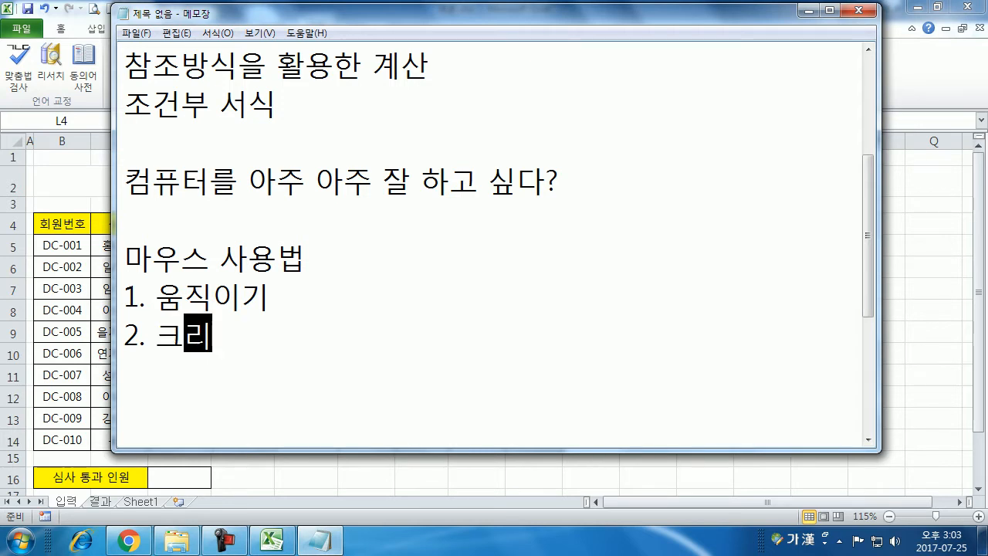
pyautogui.press('BackSpace')
pyautogui.press('BackSpace')
pyautogui.press('BackSpace')
pyautogui.write('ㅋ클릭하기')
pyautogui.press('Return')
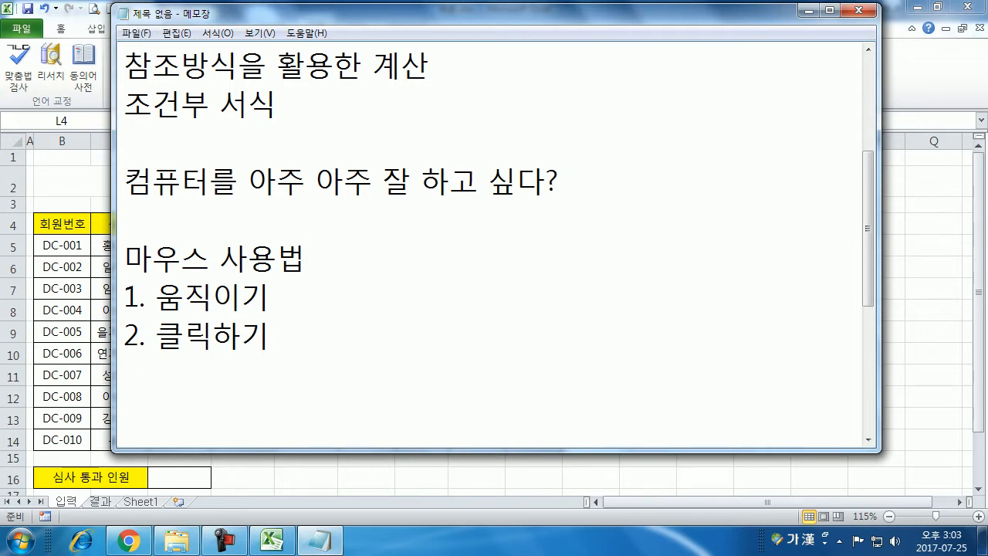
# Switch to the Excel workbook and select the empty cell L2
pyautogui.click(403, 66)
pyautogui.moveTo(127, 68); pyautogui.dragTo(225, 360)
pyautogui.click(225, 360)
pyautogui.click(917, 220)
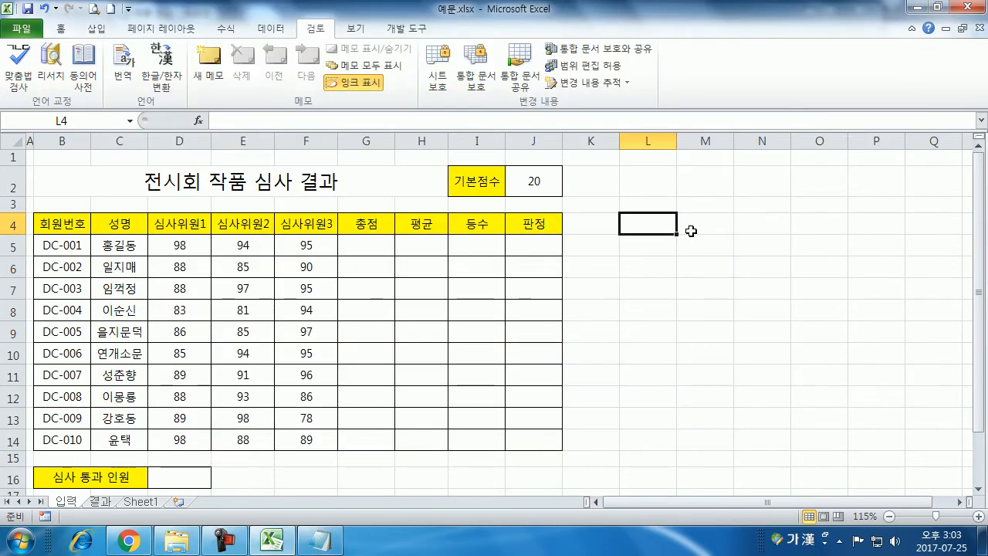
pyautogui.click(655, 181)
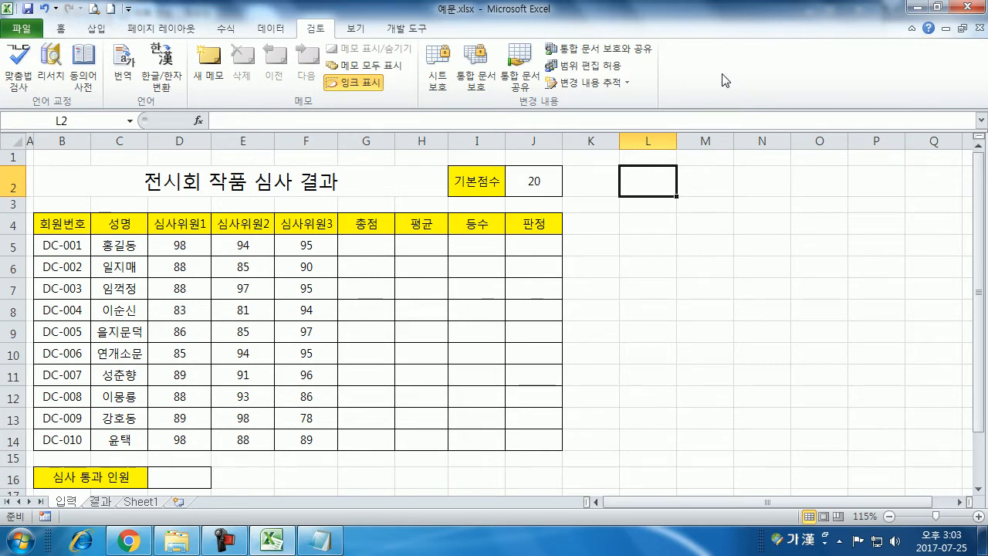
# Launch 한컴오피스 한글 2010 and close its blank document window
pyautogui.click(23, 540)
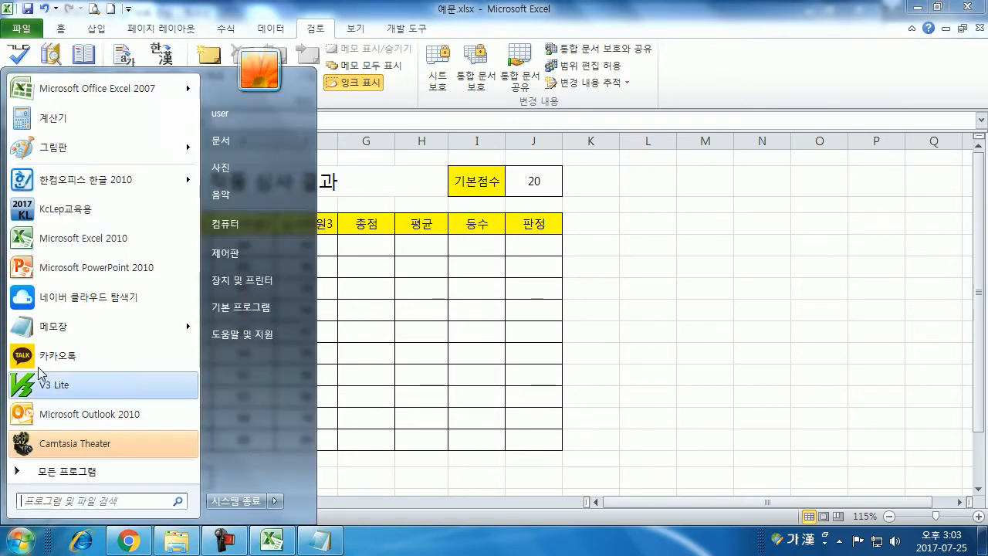
pyautogui.click(75, 182)
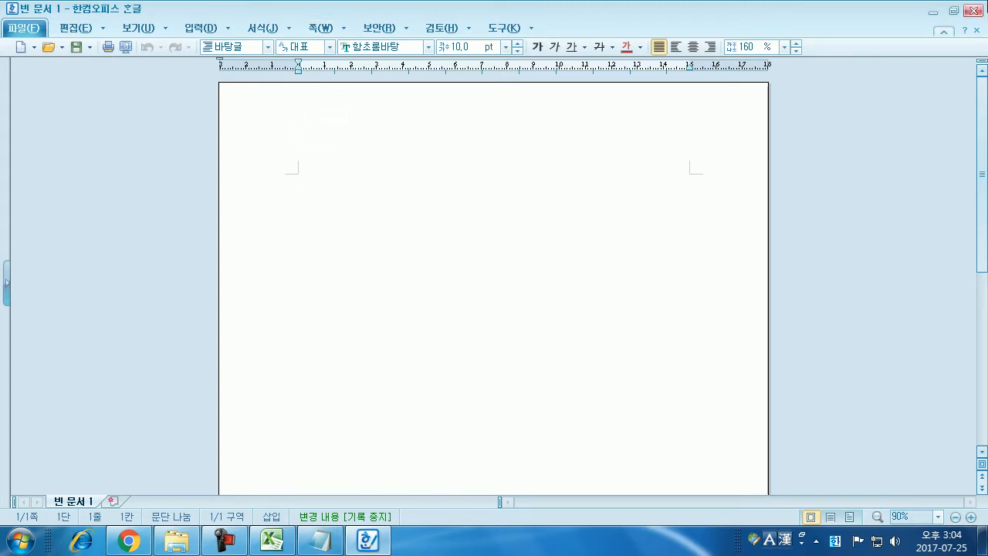
pyautogui.click(976, 10)
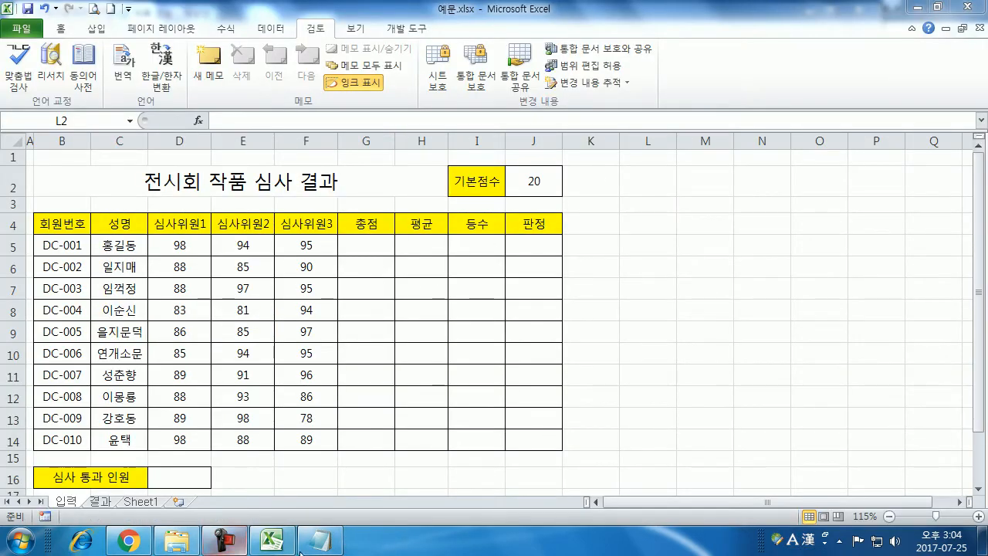
# Return to the Notepad notes and add the list item "3. 더블클릭하기"
pyautogui.click(320, 541)
pyautogui.press('Return')
pyautogui.write('3. 더블')
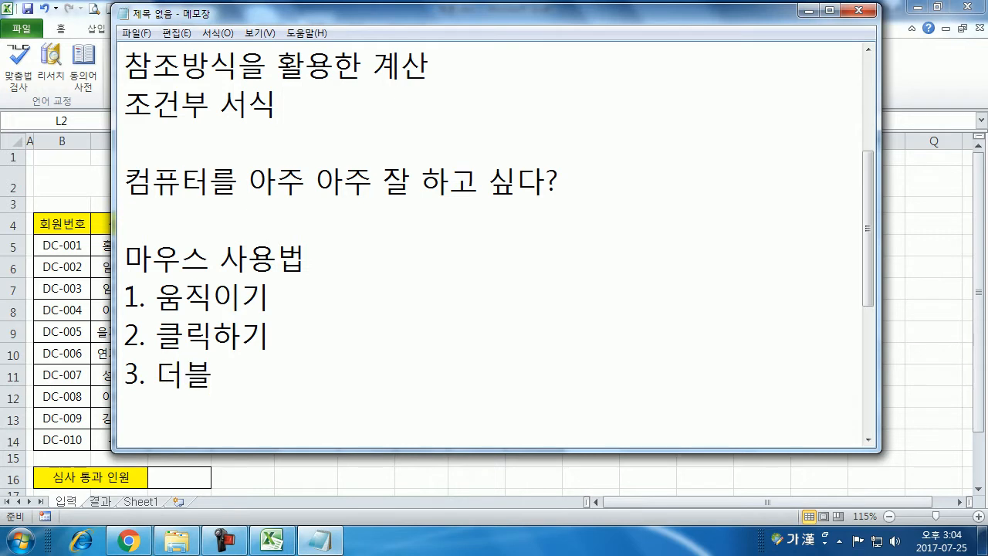
pyautogui.write('클릭학기')
pyautogui.press('Return')
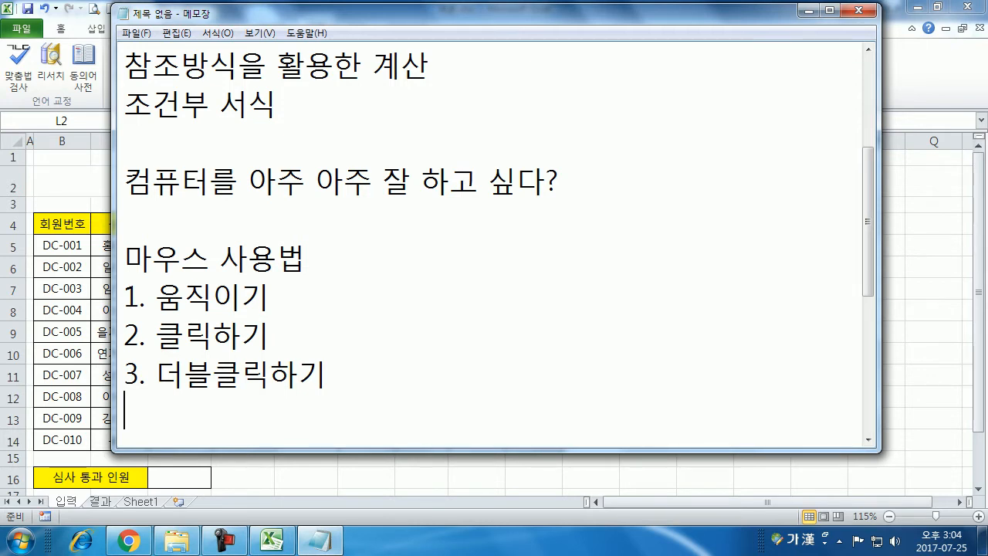
# Add the list item "4. 트리플클릭하기" to the mouse usage list and start a new line
pyautogui.write('4. 트리플ㅋ')
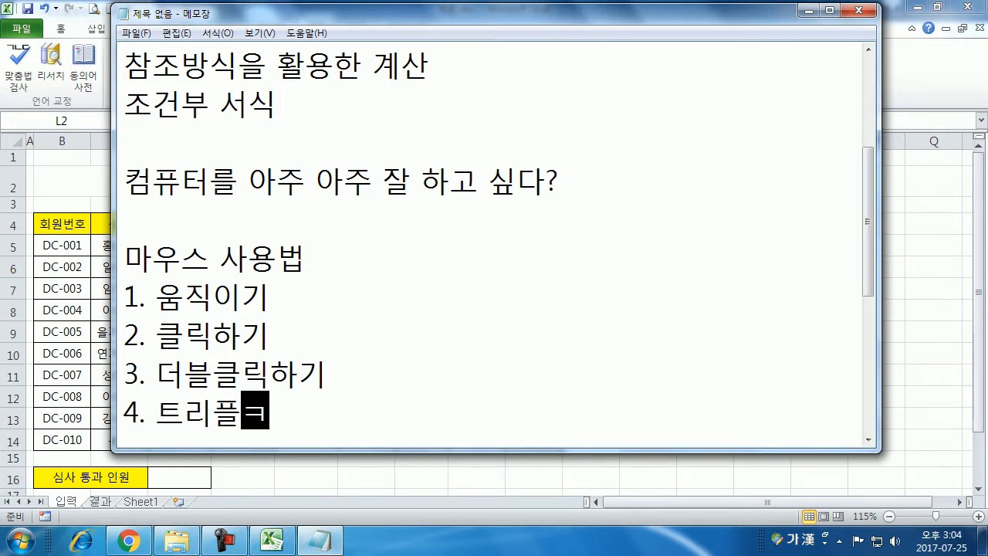
pyautogui.write('클릭하기')
pyautogui.press('Return')
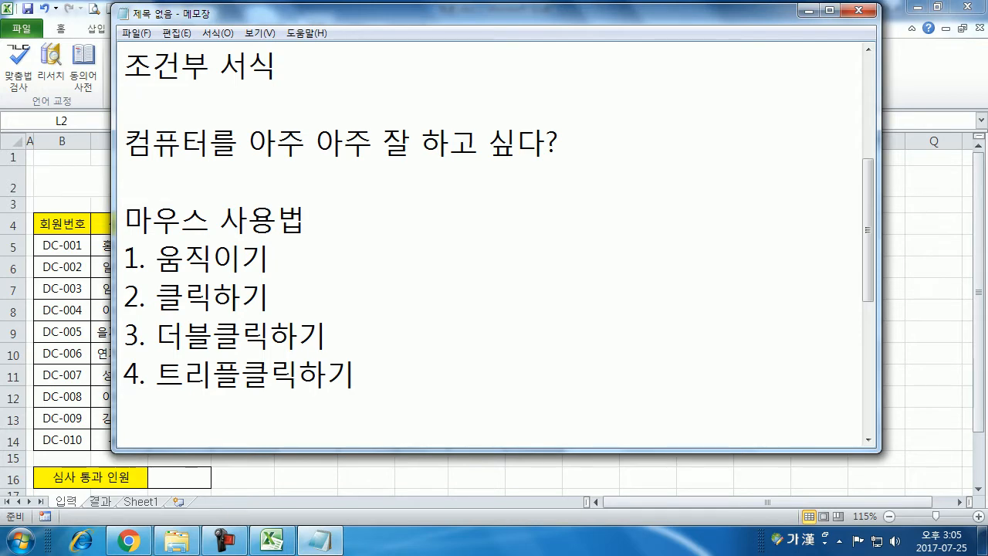
# Switch to Chrome, open the instructor's introduction page and highlight the single words 공안으로 and 등장하면서 in the 줄탁동기 text
pyautogui.click(134, 542)
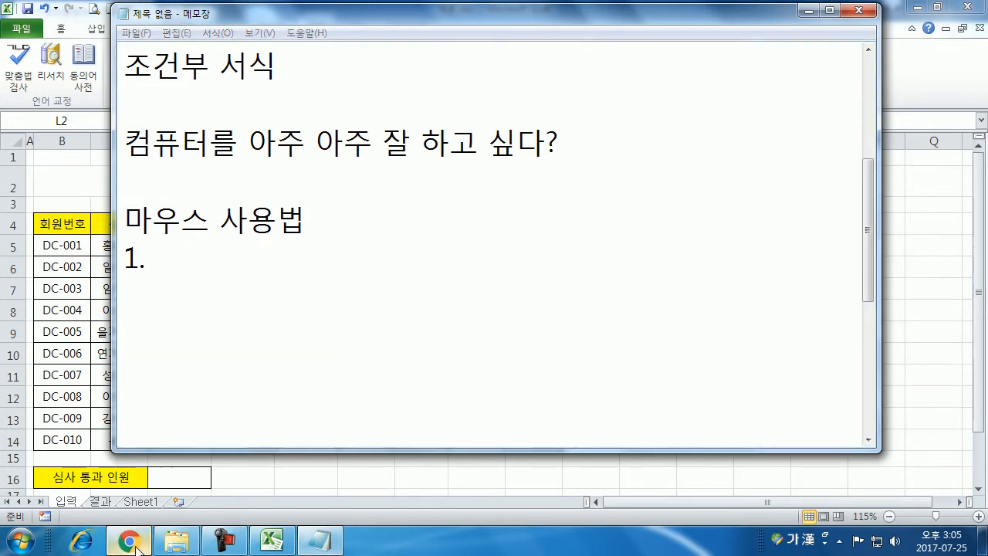
pyautogui.click(683, 72)
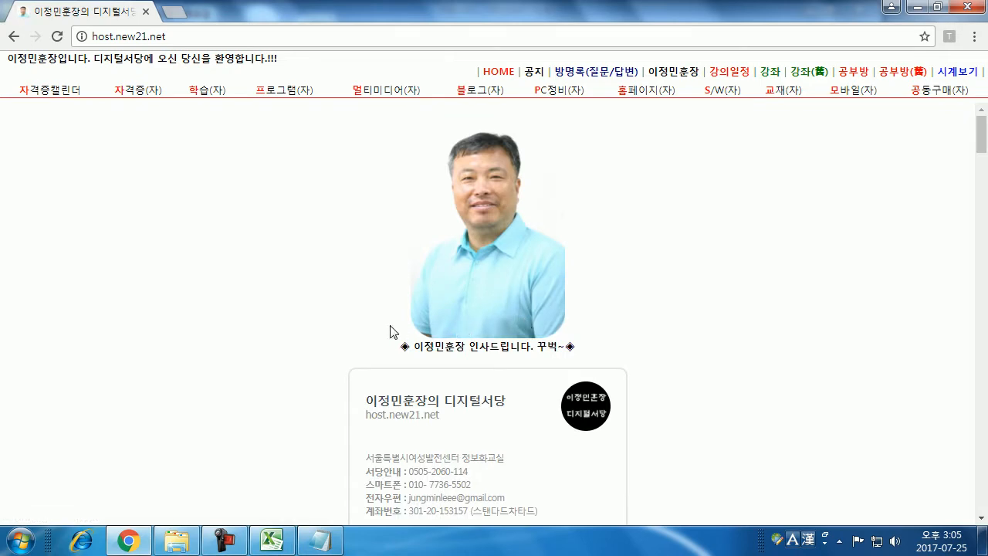
pyautogui.scroll(-5, 338, 331)
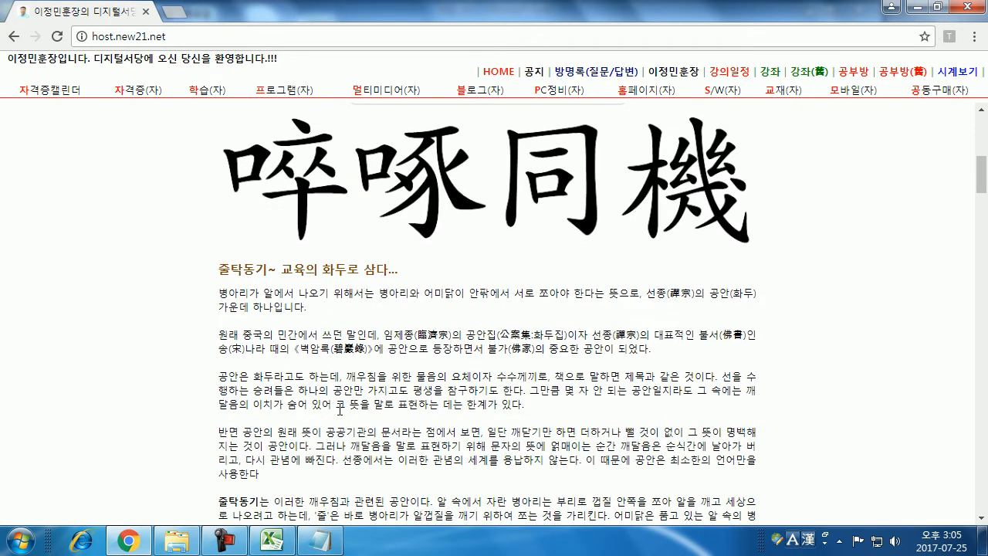
pyautogui.doubleClick(422, 352)
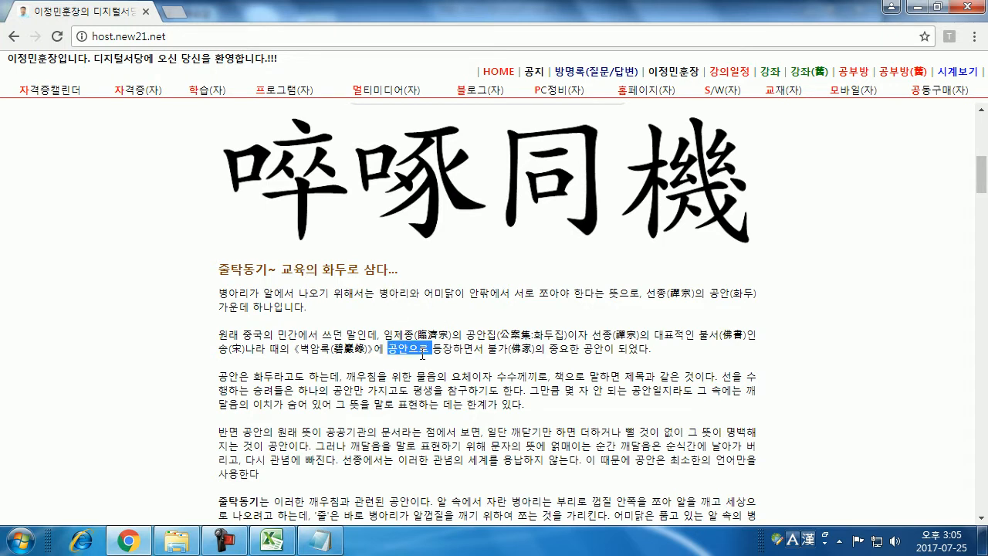
pyautogui.doubleClick(464, 349)
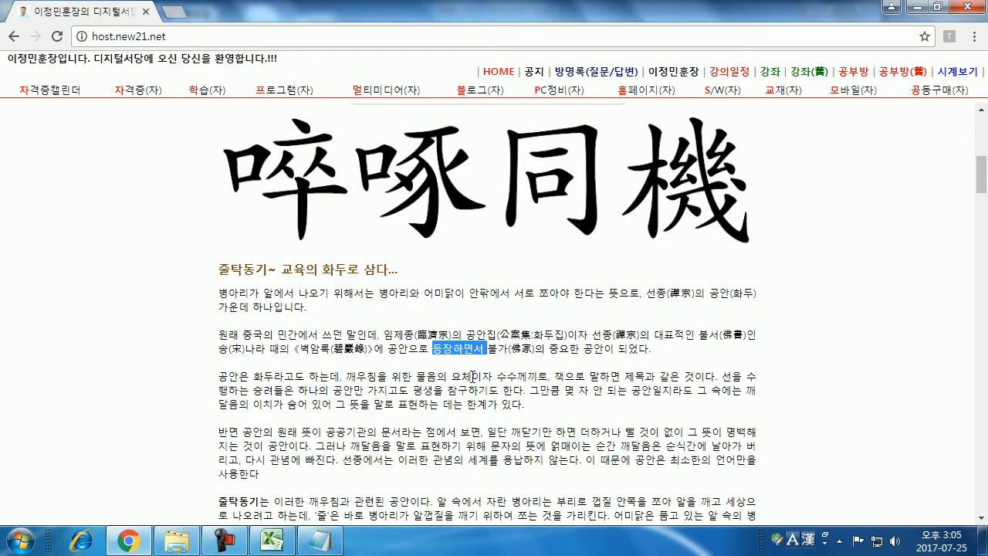
# Highlight whole paragraphs one at a time in the 줄탁동기 and 행원자이 passages of the page, and return towards its beginning
pyautogui.tripleClick(472, 377)
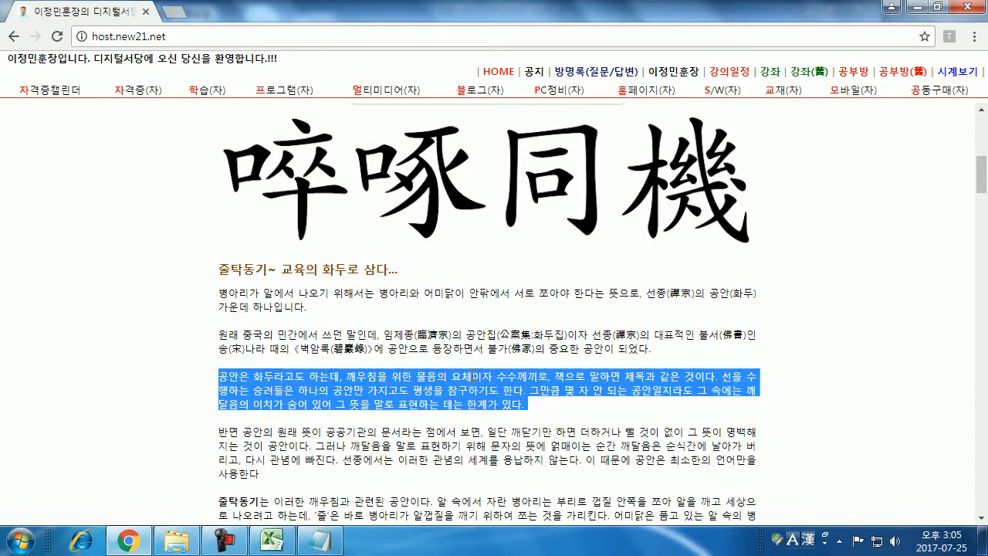
pyautogui.scroll(-3, 472, 377)
pyautogui.tripleClick(493, 269)
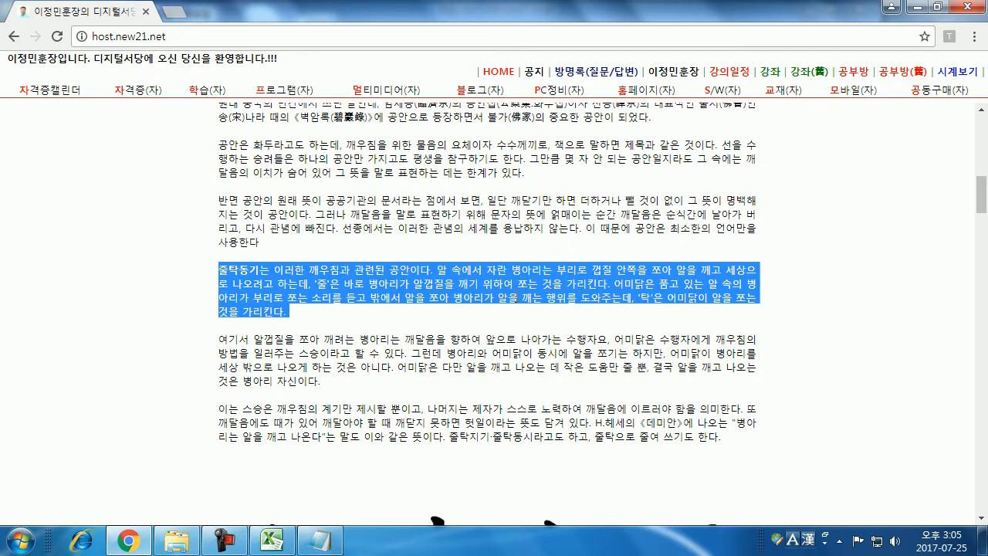
pyautogui.scroll(-5, 511, 303)
pyautogui.tripleClick(445, 242)
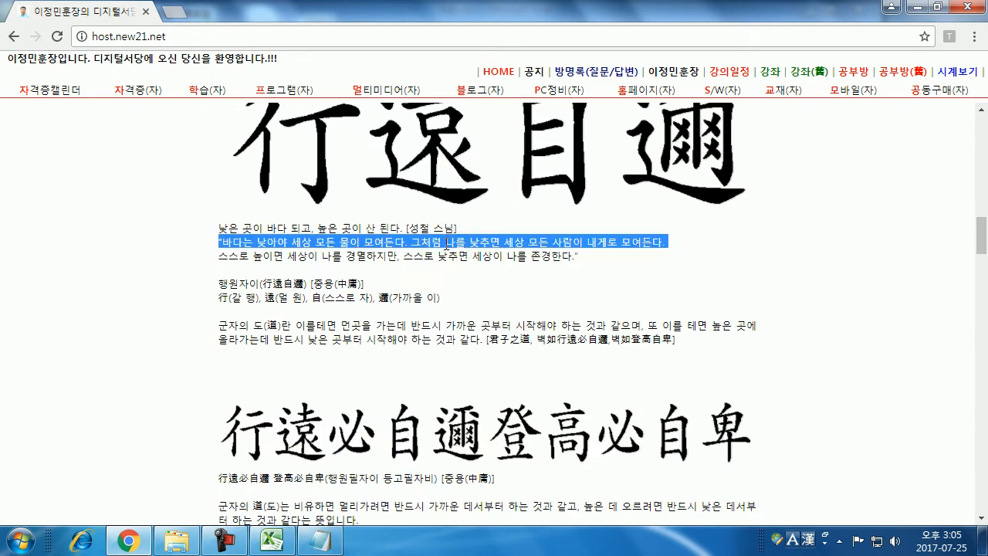
pyautogui.click(474, 325)
pyautogui.tripleClick(474, 324)
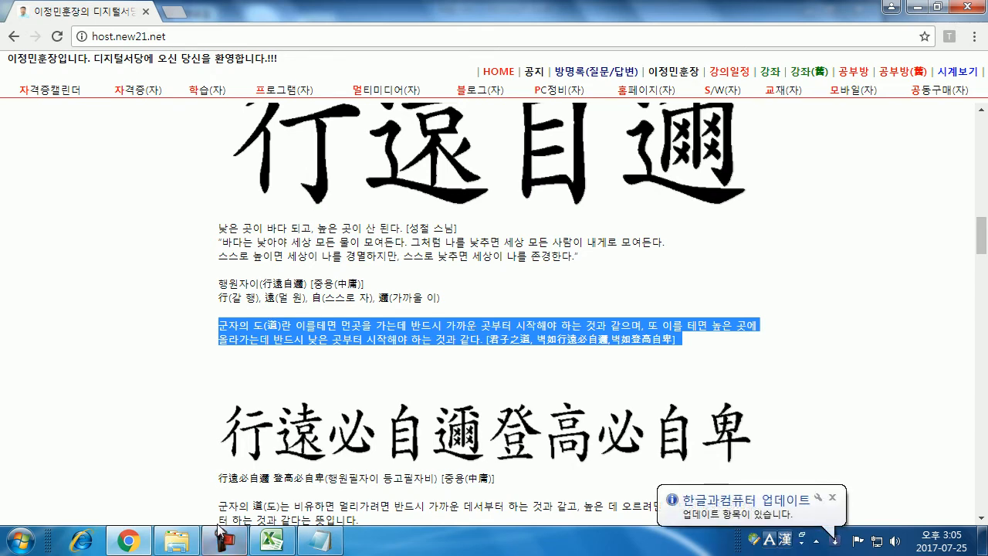
pyautogui.scroll(15, 262, 363)
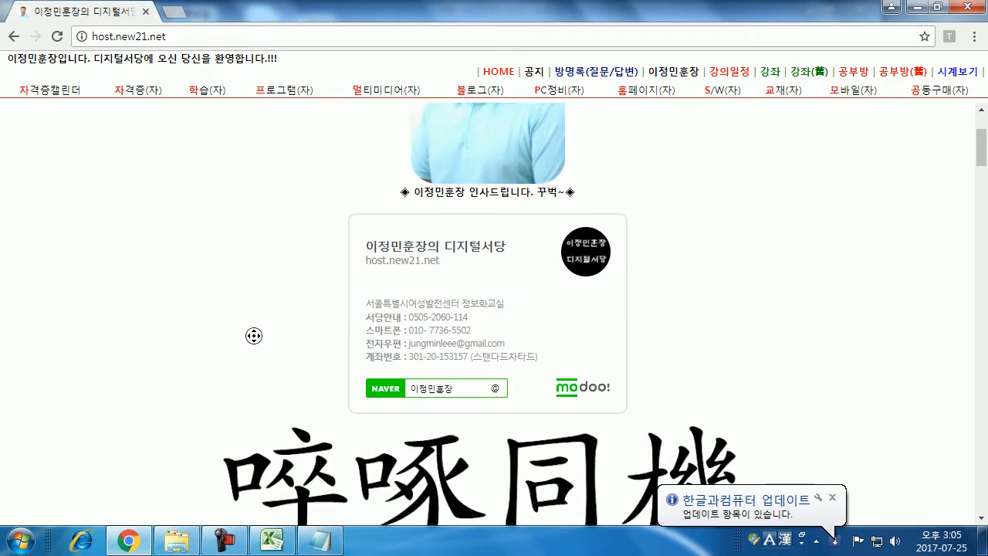
# Copy the web page's article from the heading "줄탁동기~ 교육의 화두로 삼다..." through its final paragraph
pyautogui.scroll(-5, 249, 362)
pyautogui.scroll(2, 250, 362)
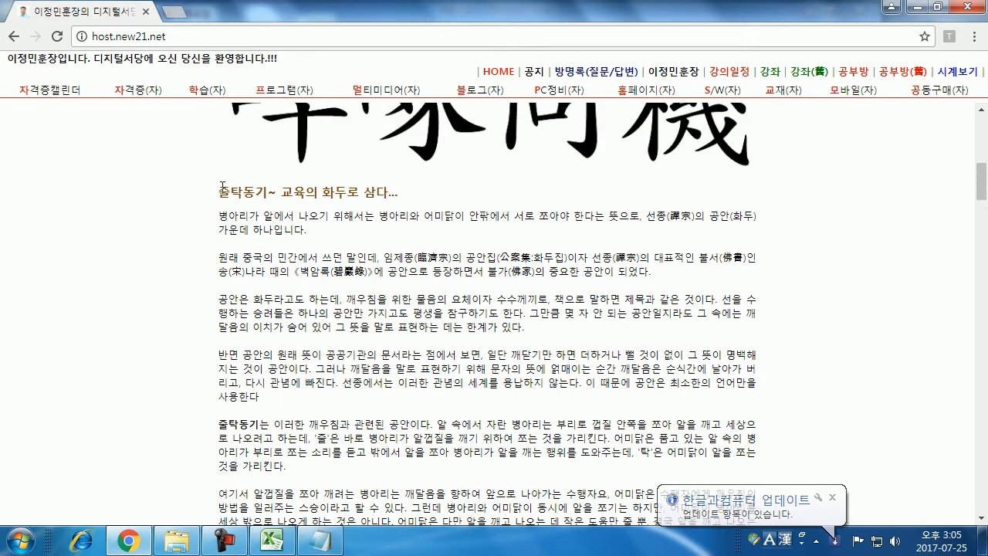
pyautogui.moveTo(220, 190); pyautogui.dragTo(697, 444)
pyautogui.hotkey('ctrl', 'c')
pyautogui.scroll(-2, 340, 387)
# Start 한컴오피스 한글 2010 and paste the copied article into the blank document in text format
pyautogui.click(19, 541)
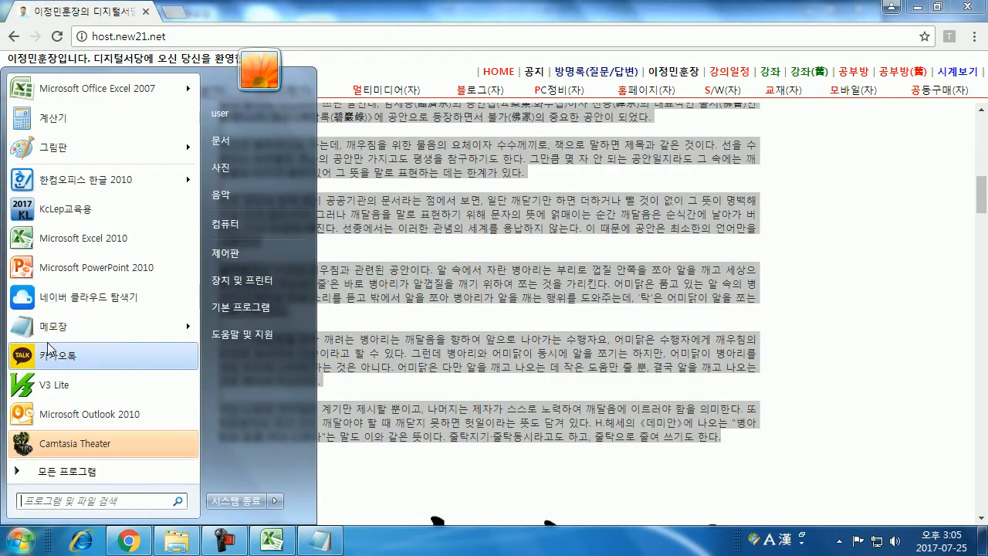
pyautogui.click(90, 187)
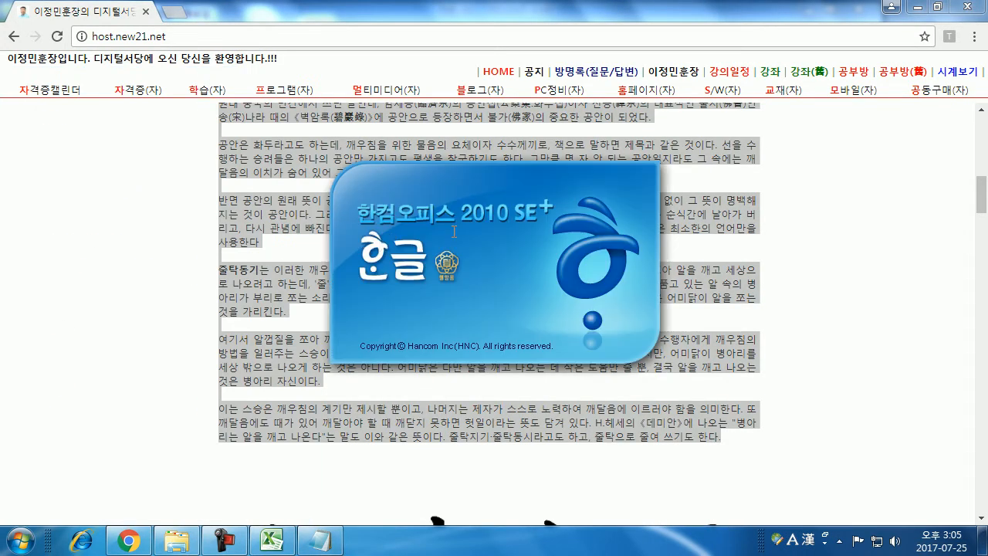
pyautogui.hotkey('ctrl', 'v')
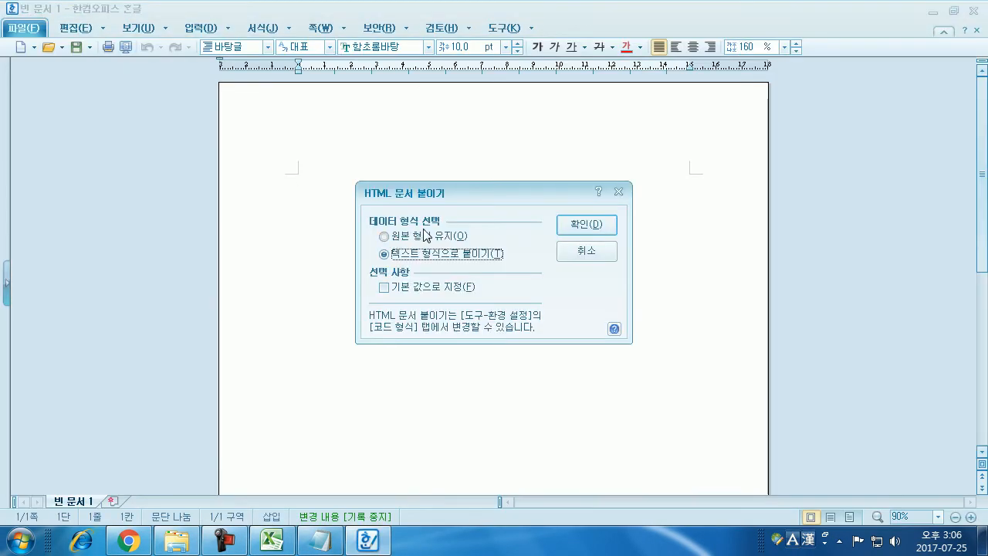
pyautogui.click(564, 225)
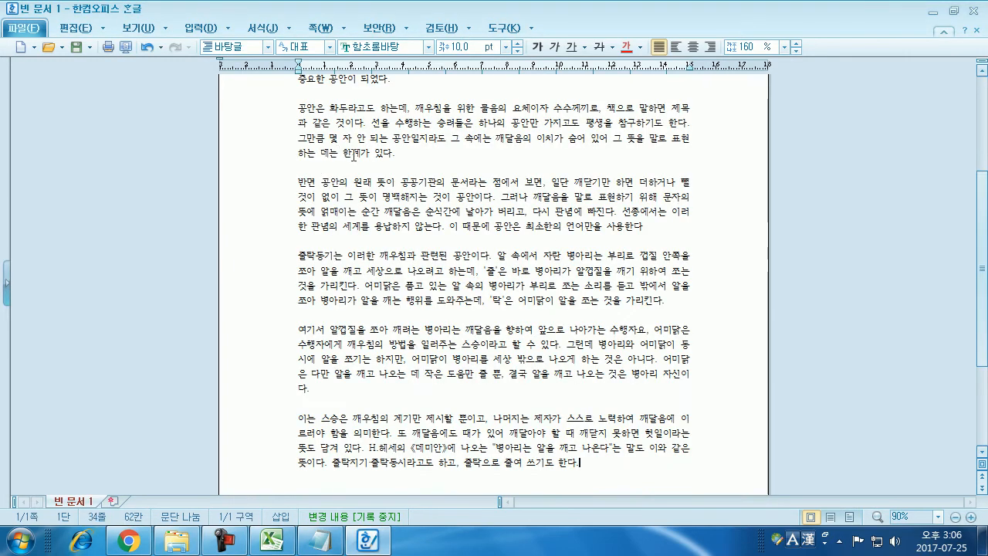
# Select the whole paragraph starting with "공안은", clear it, and select the paragraph starting with "반면 공안의" from the page margin
pyautogui.tripleClick(418, 124)
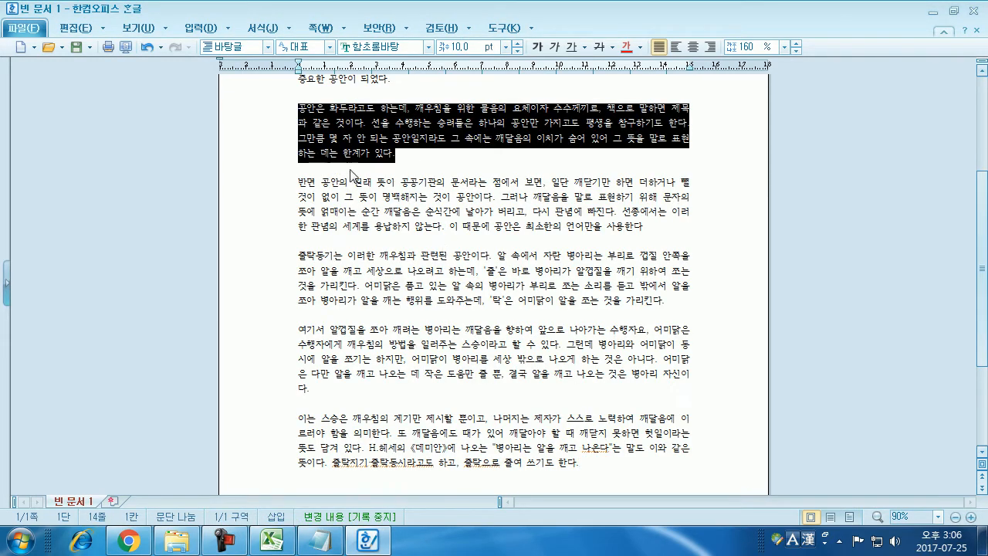
pyautogui.click(393, 162)
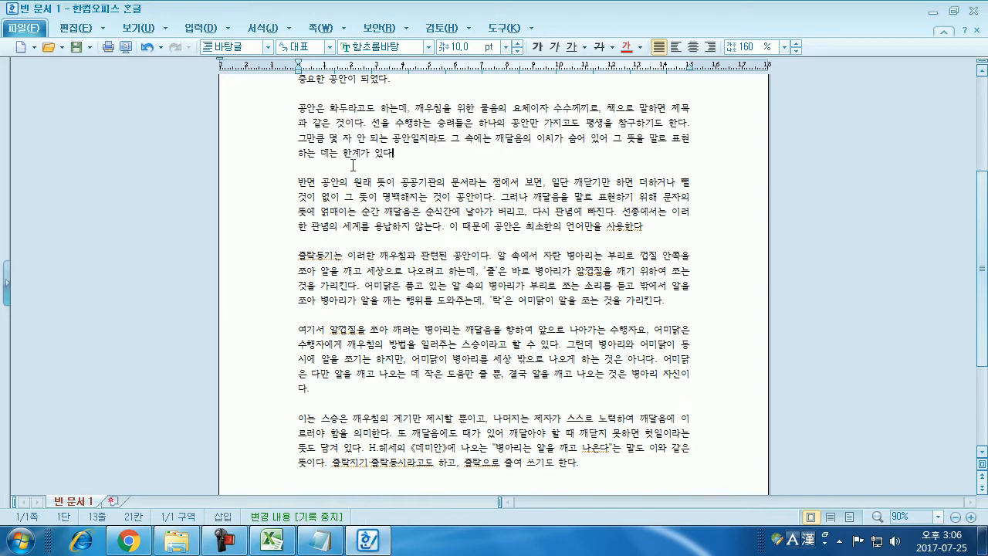
pyautogui.click(252, 150)
pyautogui.doubleClick(252, 216)
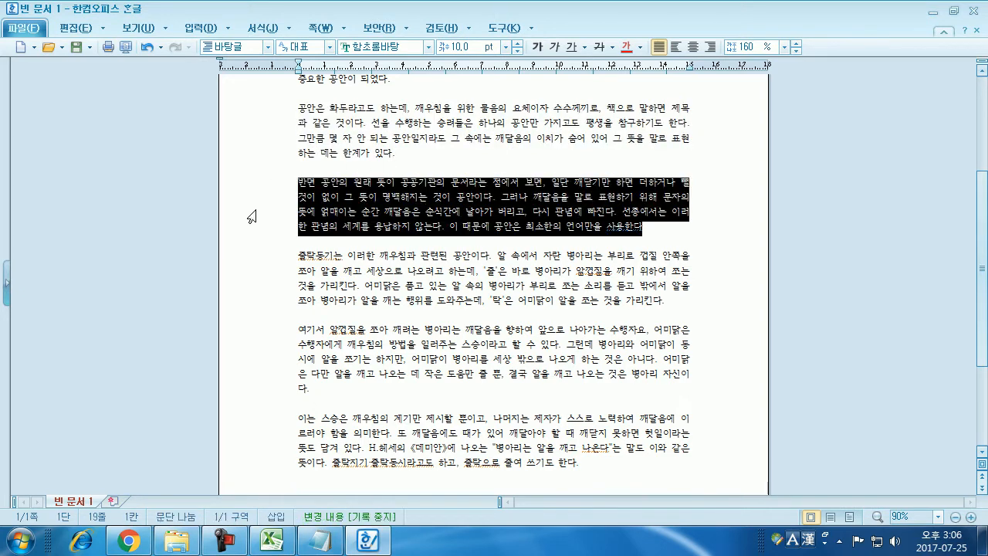
# Select the entire document from the page margin and look over the extent of the selection
pyautogui.tripleClick(241, 312)
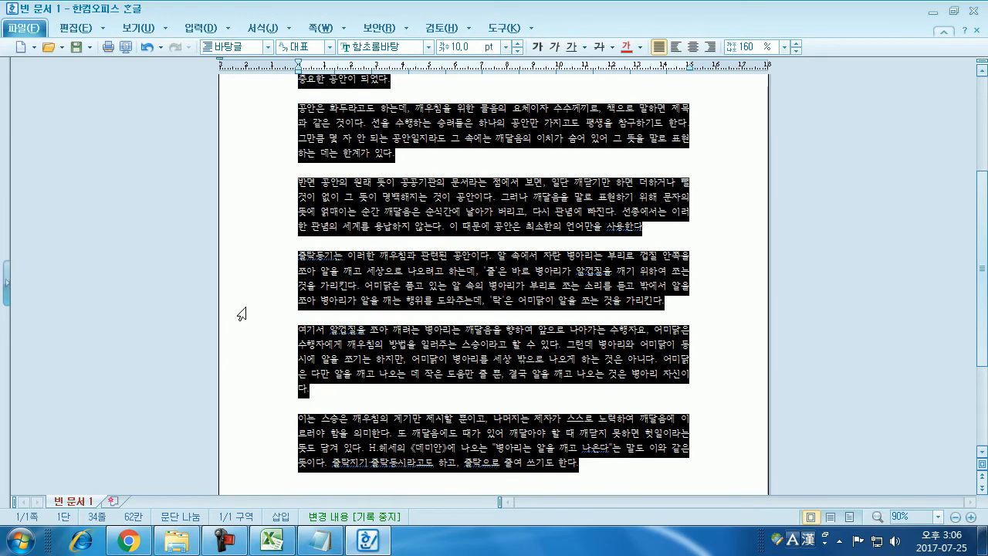
pyautogui.scroll(2, 241, 313)
pyautogui.scroll(3, 241, 313)
pyautogui.scroll(-7, 241, 313)
pyautogui.scroll(5, 241, 313)
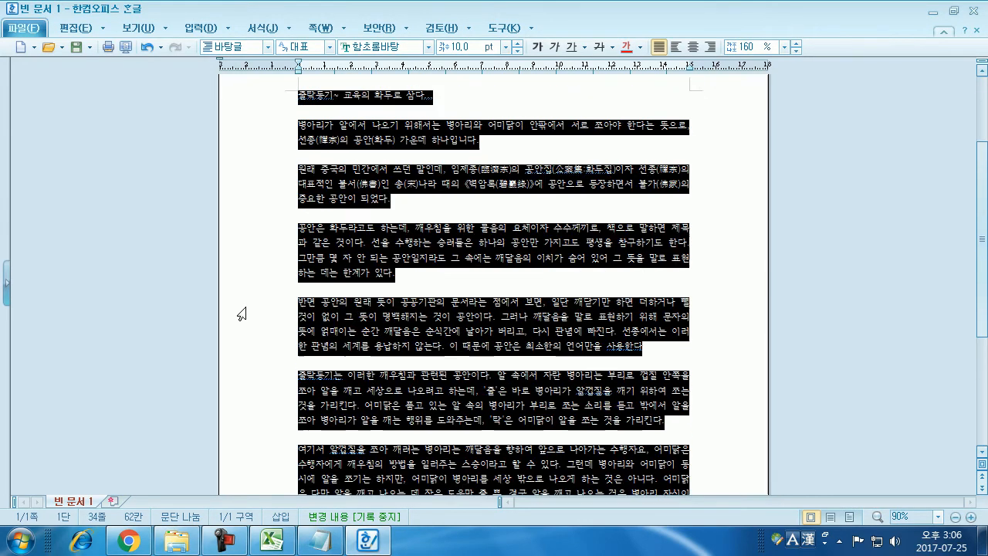
# Repeat selecting the entire document, from the margin and with Select All, and clear the selection
pyautogui.click(368, 230)
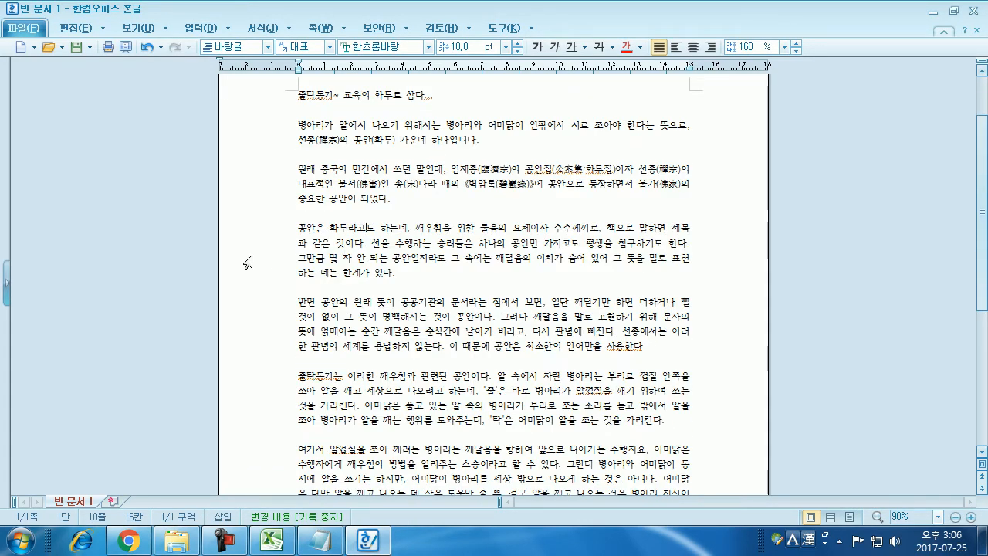
pyautogui.click(248, 263)
pyautogui.doubleClick(247, 263)
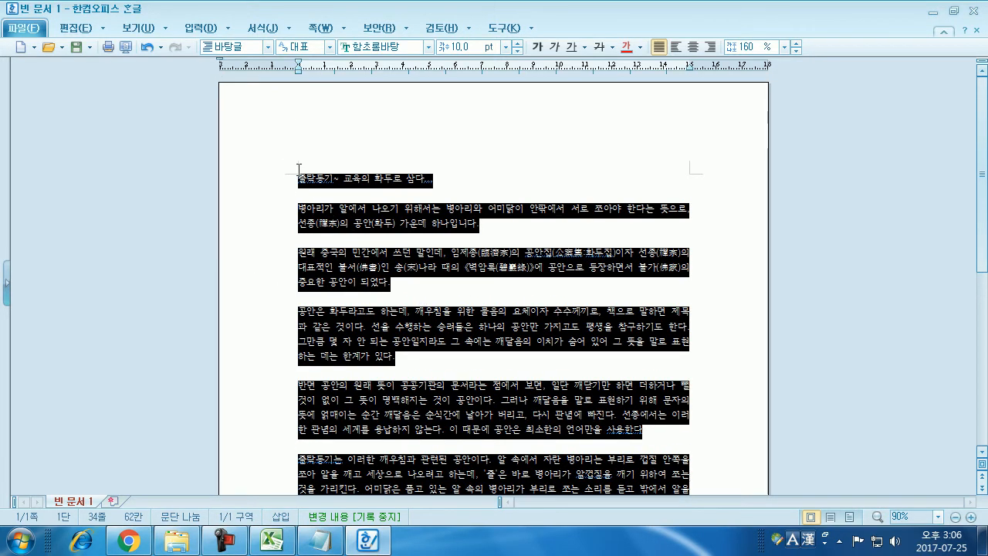
pyautogui.moveTo(300, 176); pyautogui.dragTo(363, 367)
pyautogui.click(339, 289)
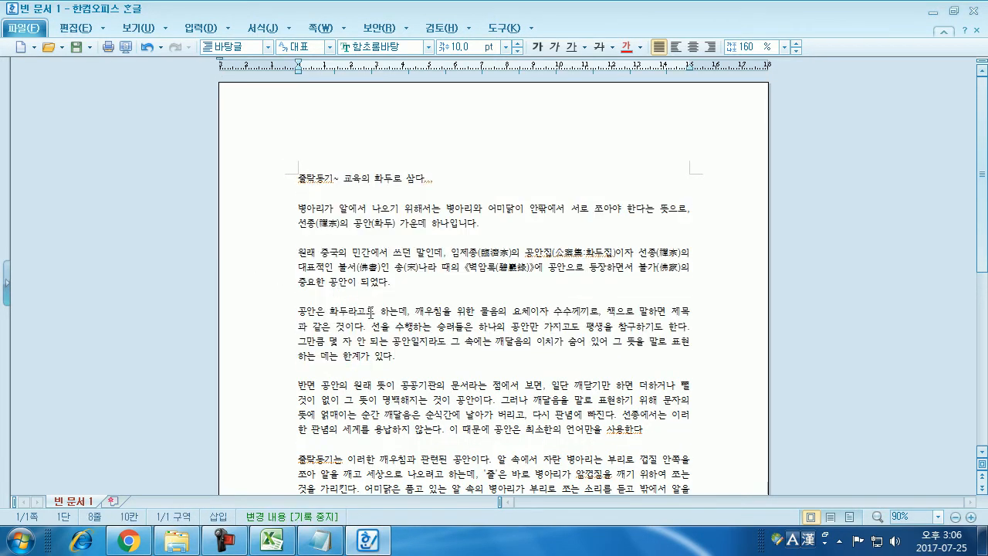
pyautogui.hotkey('ctrl', 'a')
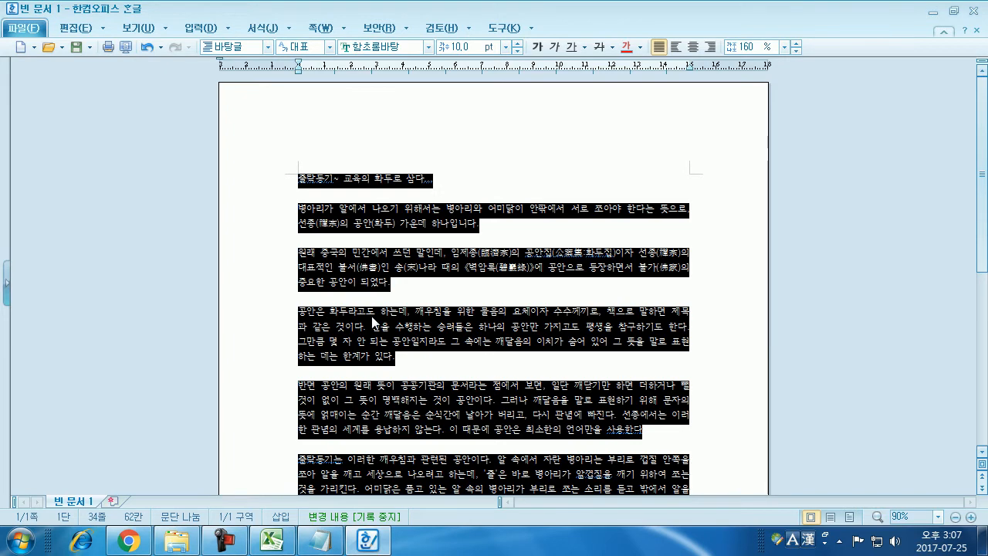
pyautogui.click(608, 315)
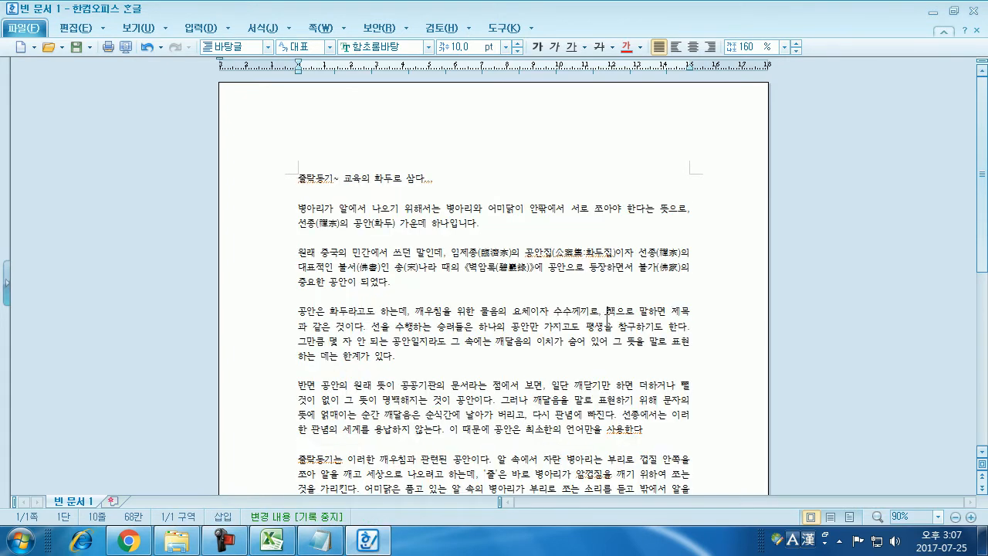
# Close the Hangul document and clear the text selection on the web page
pyautogui.click(975, 10)
pyautogui.click(494, 290)
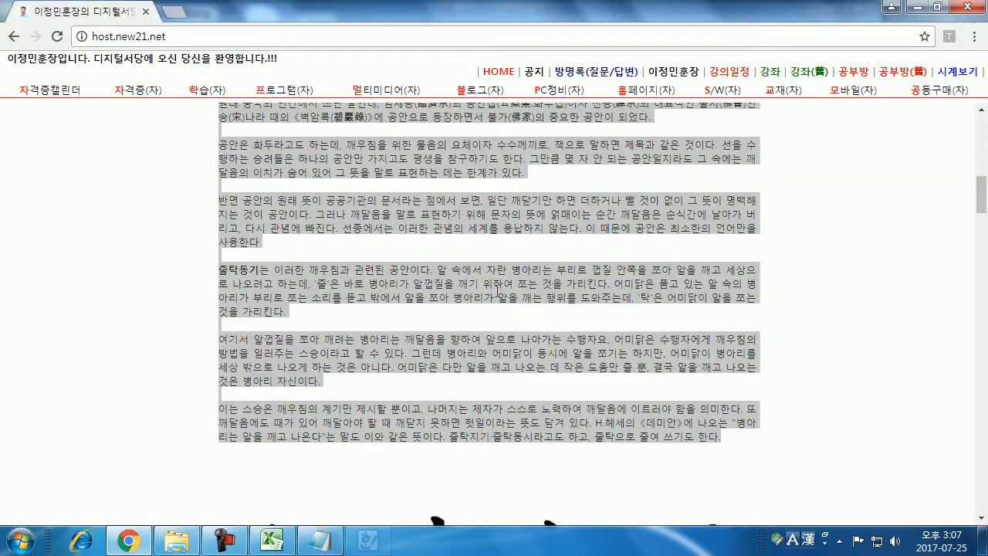
pyautogui.click(518, 265)
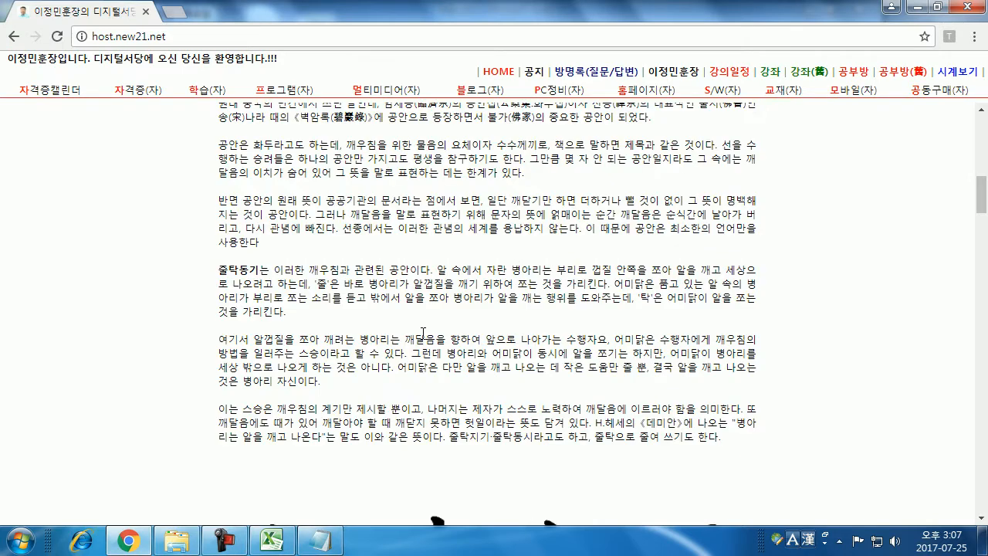
# Switch to Notepad and add the line "5. 마/오=우클릭" below "4. 트리플클릭하기"
pyautogui.click(319, 540)
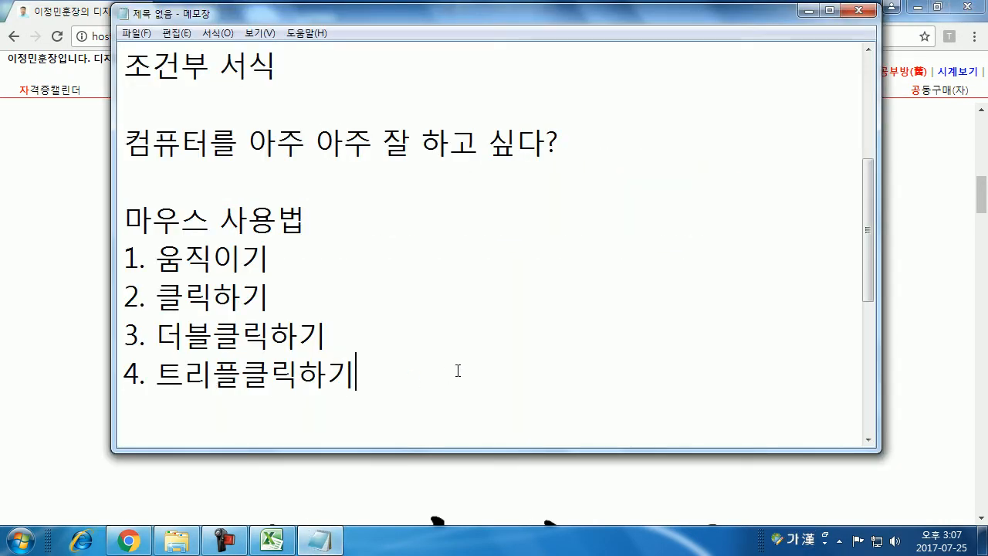
pyautogui.press('Down')
pyautogui.press('BackSpace')
pyautogui.write('5.')
pyautogui.press('BackSpace')
pyautogui.press('BackSpace')
pyautogui.press('Return')
pyautogui.write('5. 마/오')
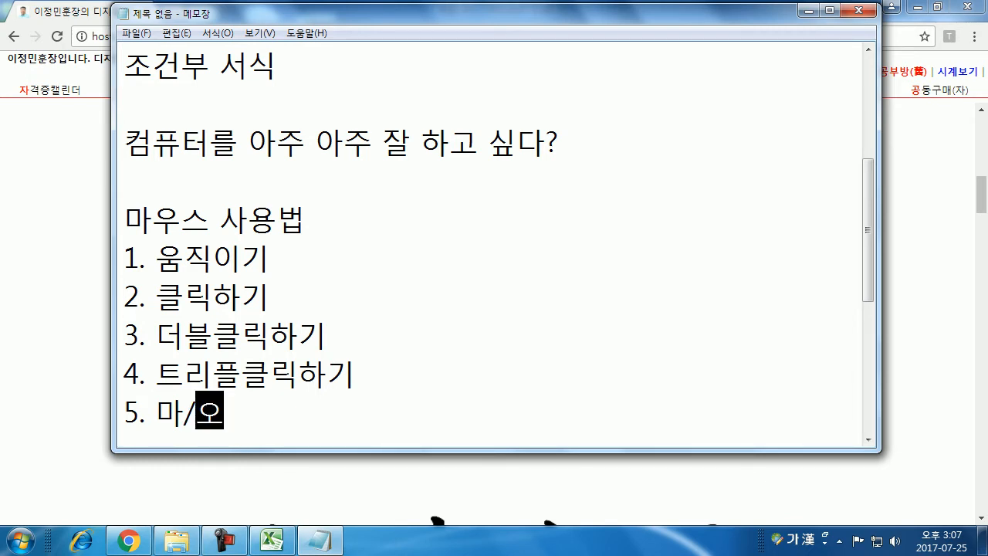
pyautogui.write('=ㅇ우클릭')
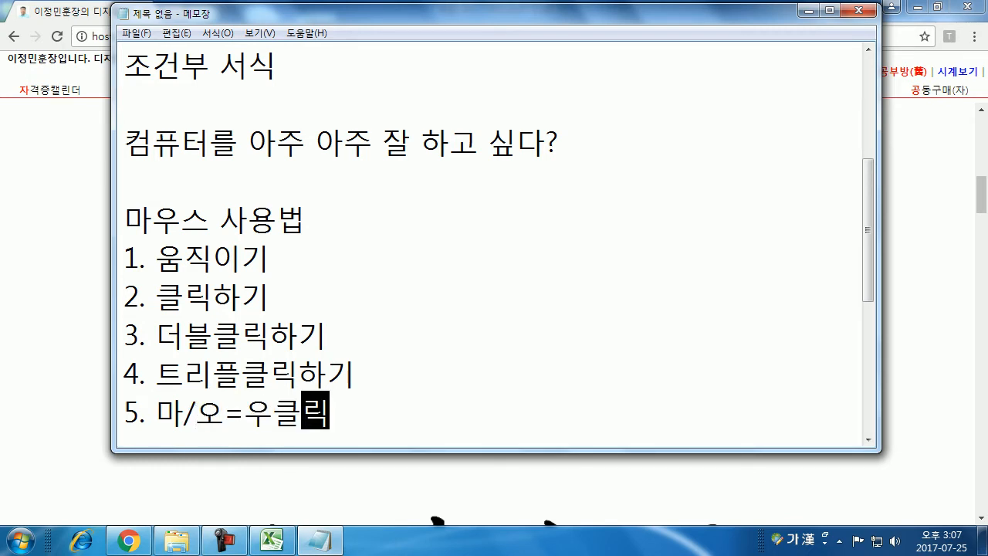
# Expand item 5 to "5. 바로가기메뉴(마/오=우클릭)" and add three line breaks after it
pyautogui.press('Left')
pyautogui.press('Left')
pyautogui.press('Left')
pyautogui.press('Left')
pyautogui.press('Left')
pyautogui.press('Left')
pyautogui.press('Left')
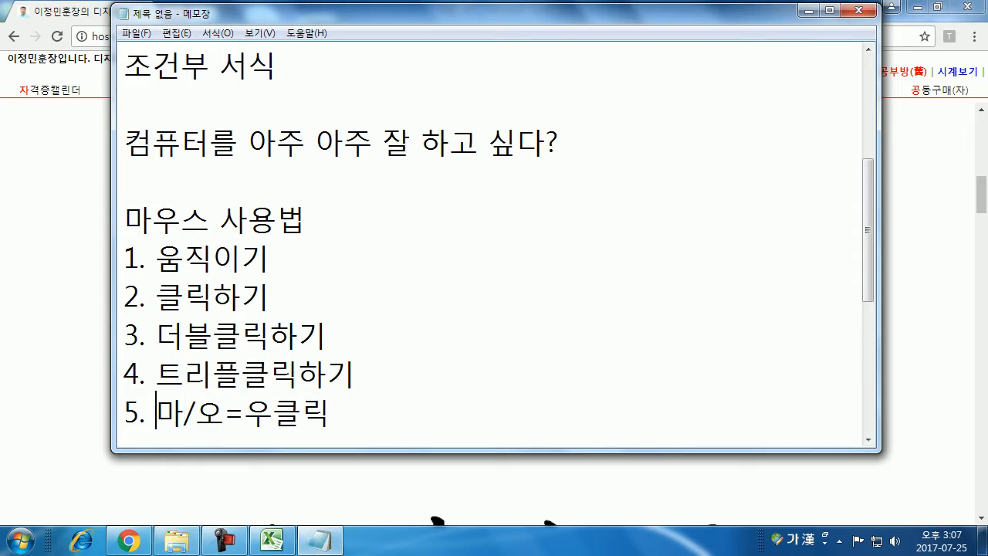
pyautogui.write('바로가기메뉴')
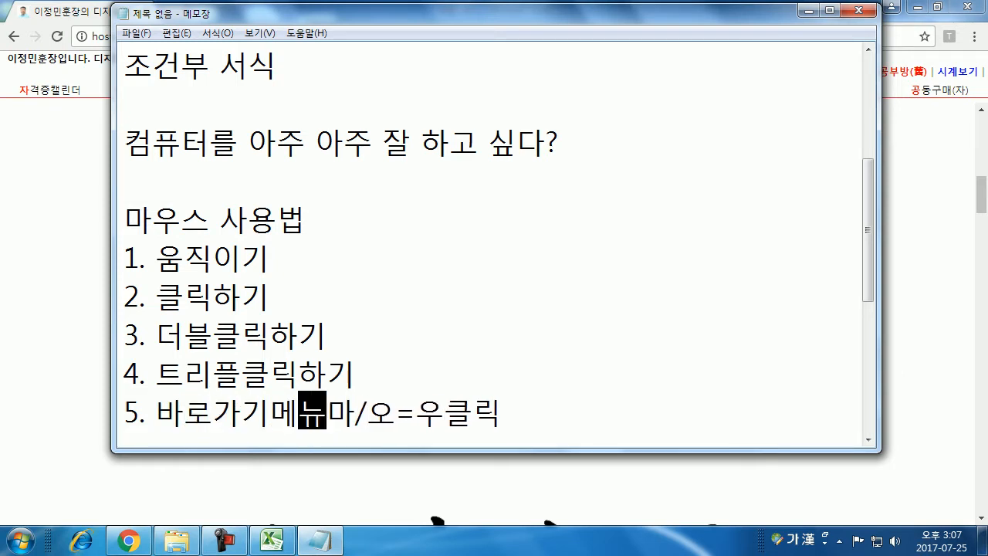
pyautogui.write('(')
pyautogui.press('End')
pyautogui.write(')')
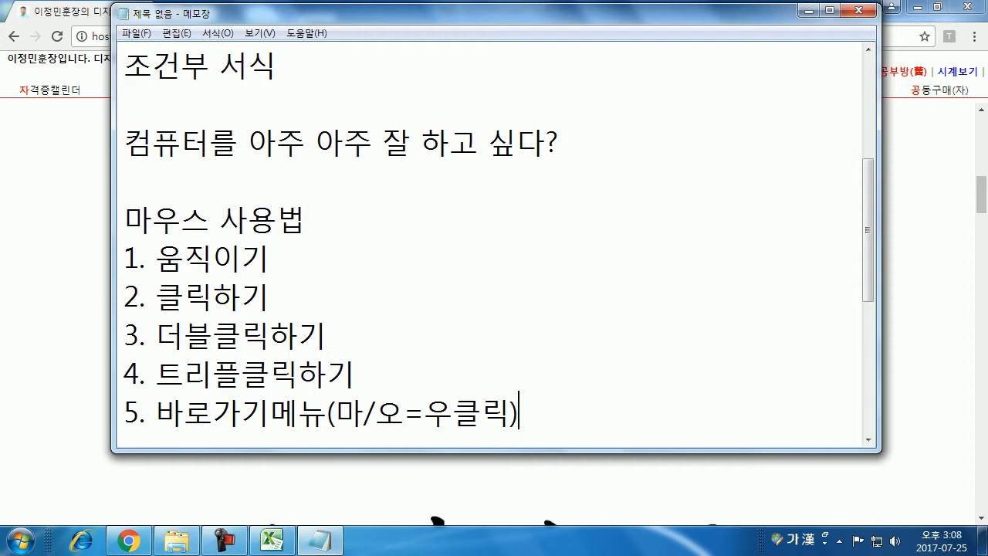
pyautogui.press('Return')
pyautogui.press('Return')
pyautogui.press('Return')
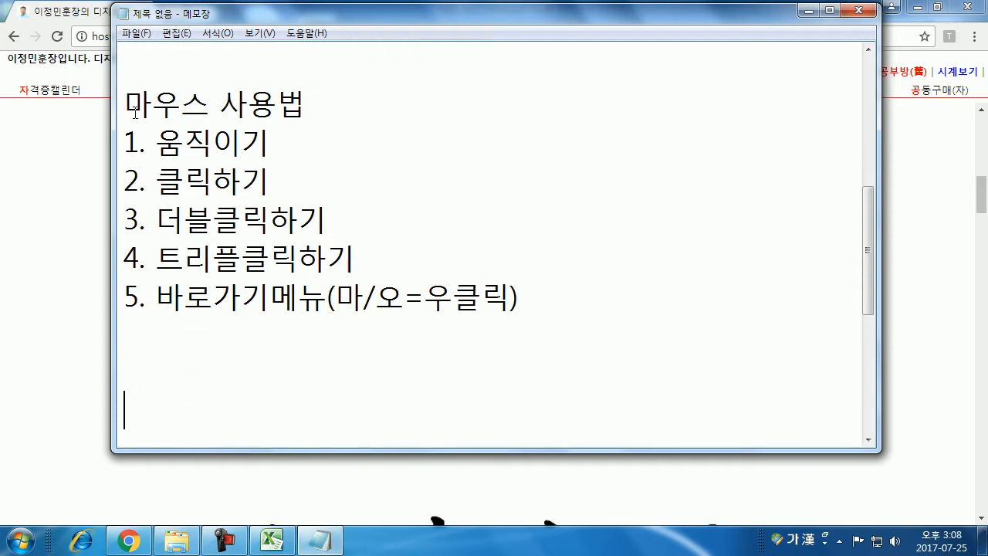
# View the text area's context menu on the "움직이기" line and the "마우스 사용법" heading, closing it each time
pyautogui.rightClick(192, 145)
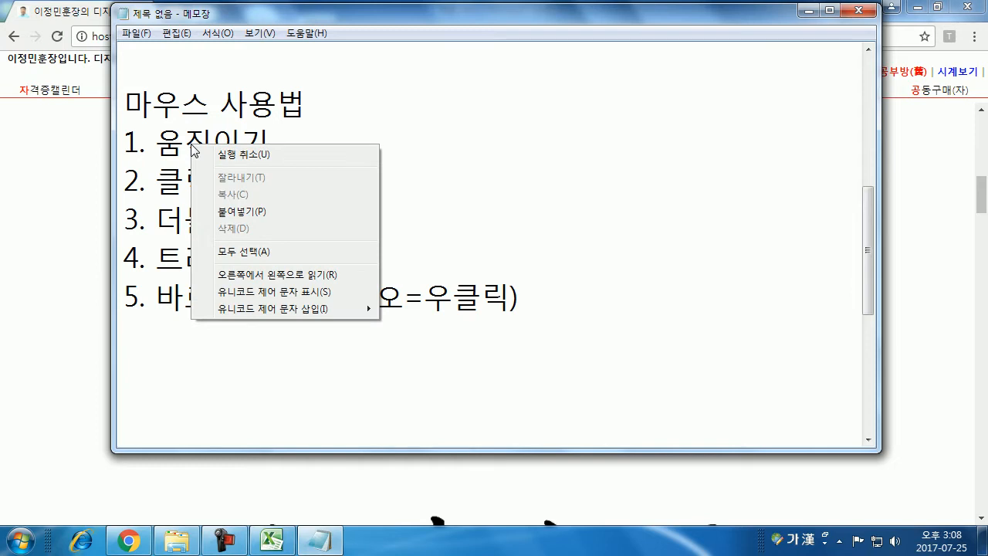
pyautogui.click(213, 99)
pyautogui.rightClick(214, 95)
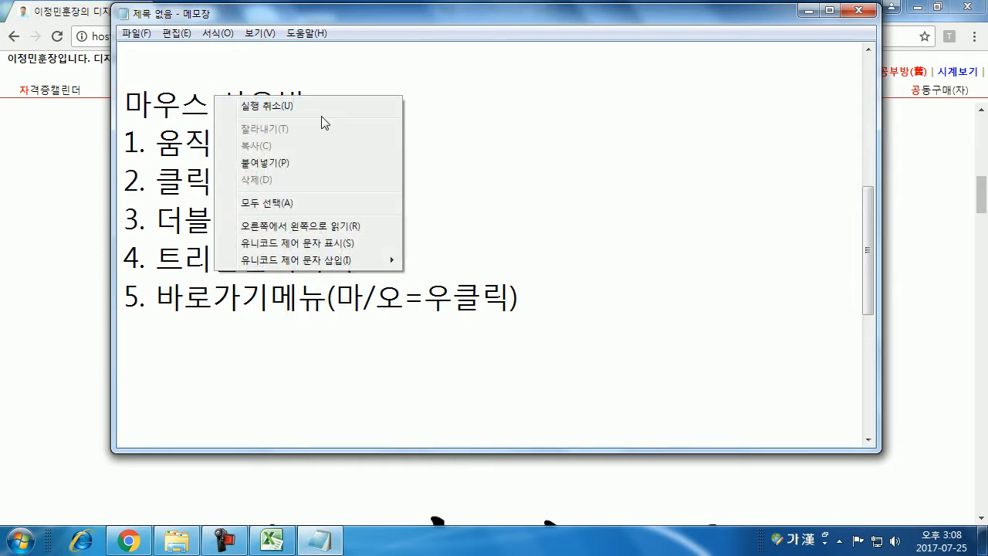
pyautogui.click(555, 134)
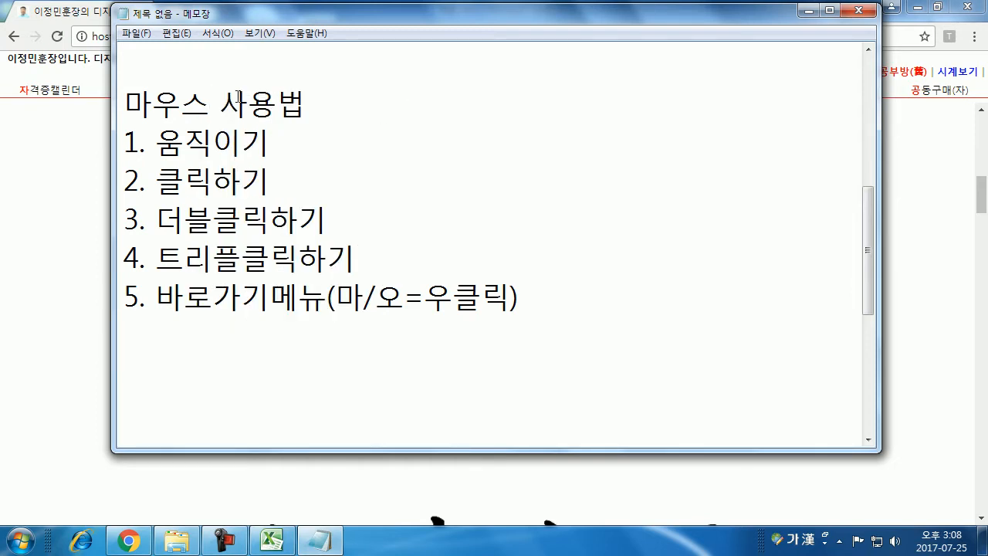
pyautogui.click(238, 96)
# Switch to the Excel workbook 예문.xlsx and view the context menus of cell J2, the ribbon and the title bar
pyautogui.hotkey('alt', 'Tab')
pyautogui.click(266, 540)
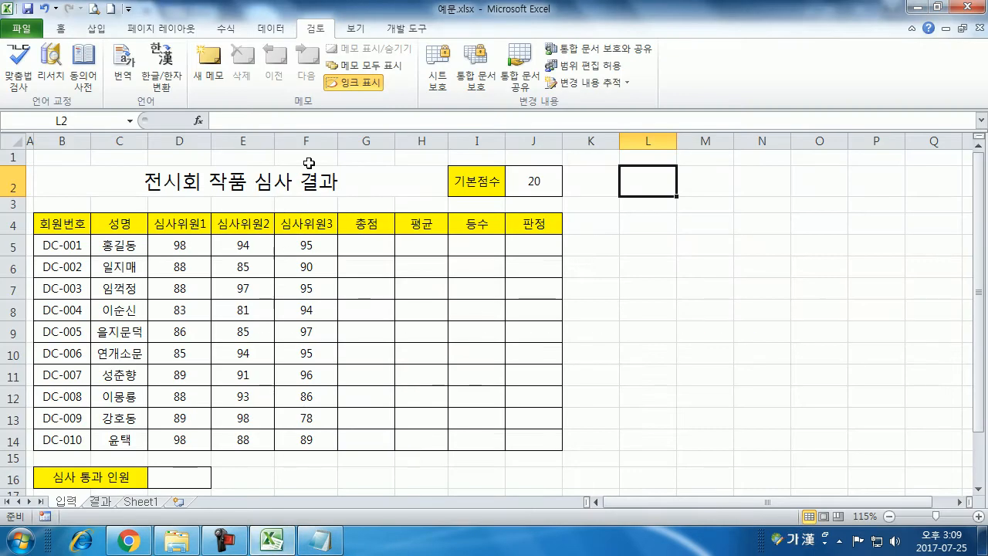
pyautogui.rightClick(511, 173)
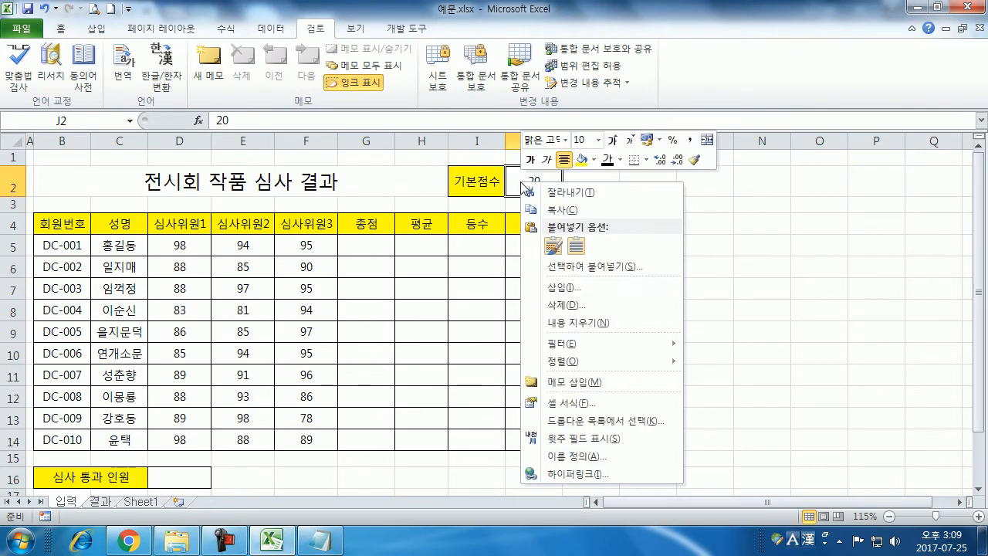
pyautogui.rightClick(743, 65)
pyautogui.rightClick(711, 17)
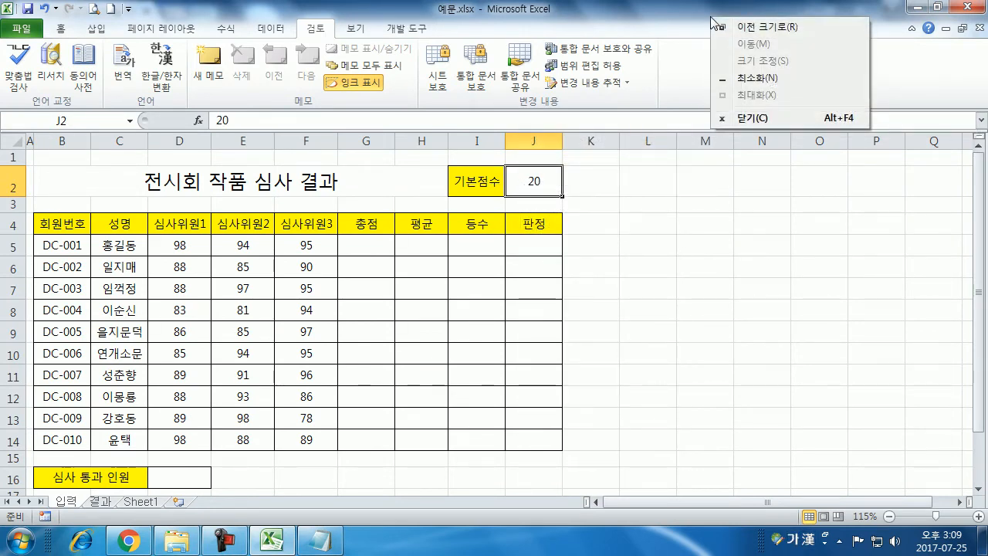
# View the context menus of the column B header and the row 2 header, and close them
pyautogui.rightClick(68, 142)
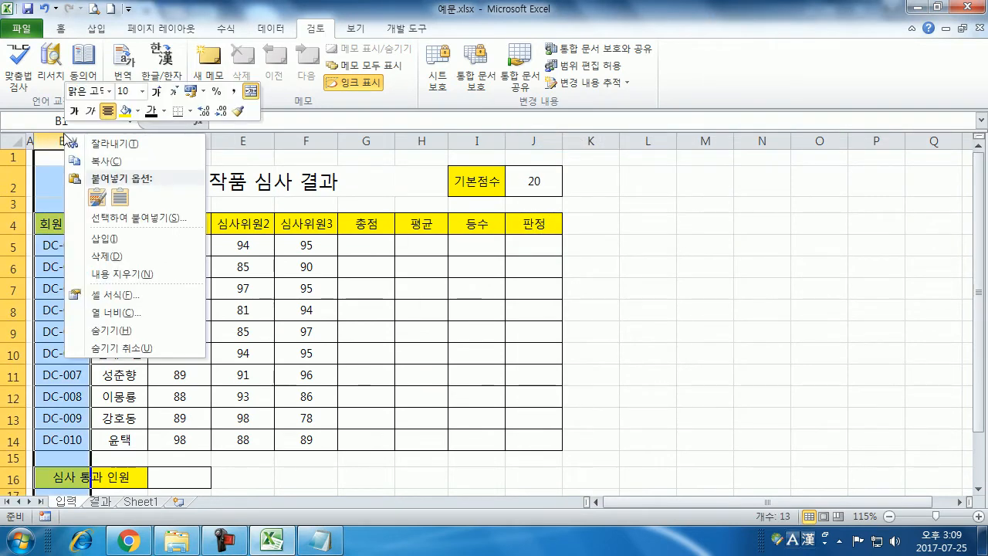
pyautogui.rightClick(15, 180)
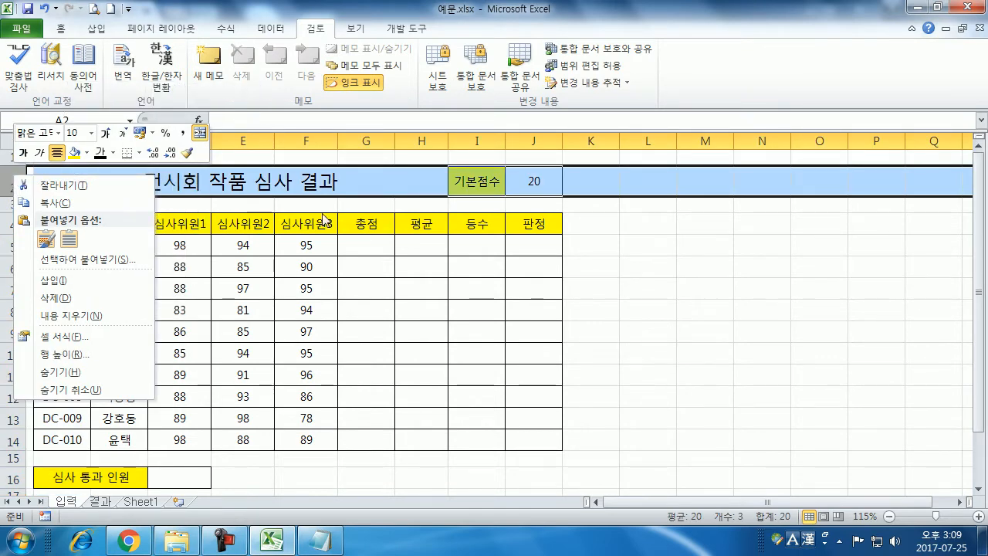
pyautogui.click(735, 73)
# Compare the title bar's context menu with the Quick Access Toolbar's customization list and the ribbon's context menu
pyautogui.rightClick(240, 16)
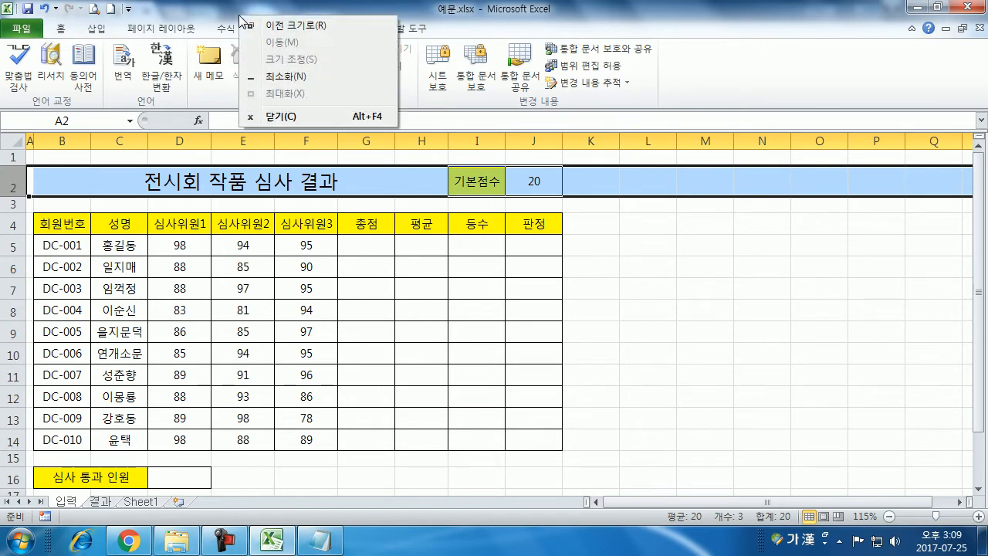
pyautogui.click(128, 9)
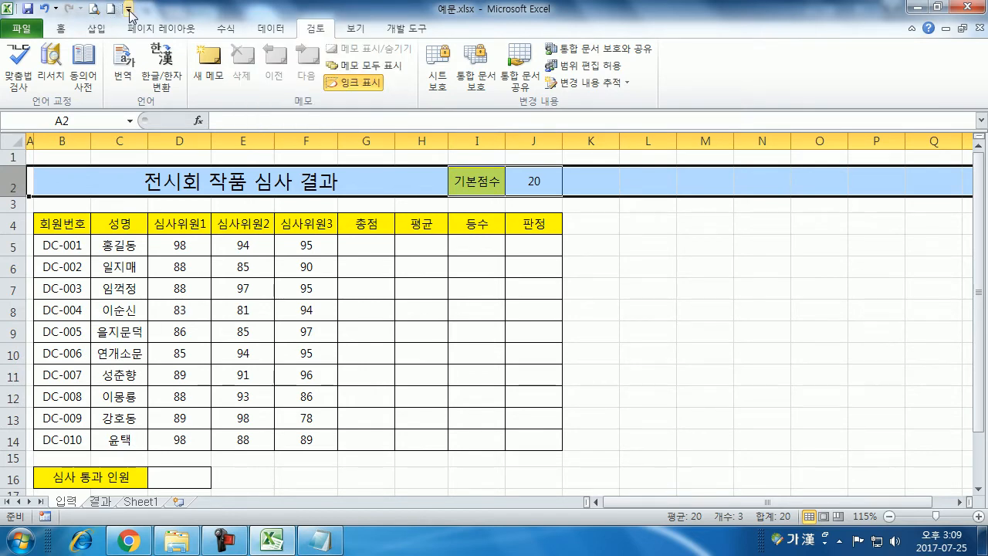
pyautogui.click(128, 9)
pyautogui.rightClick(742, 78)
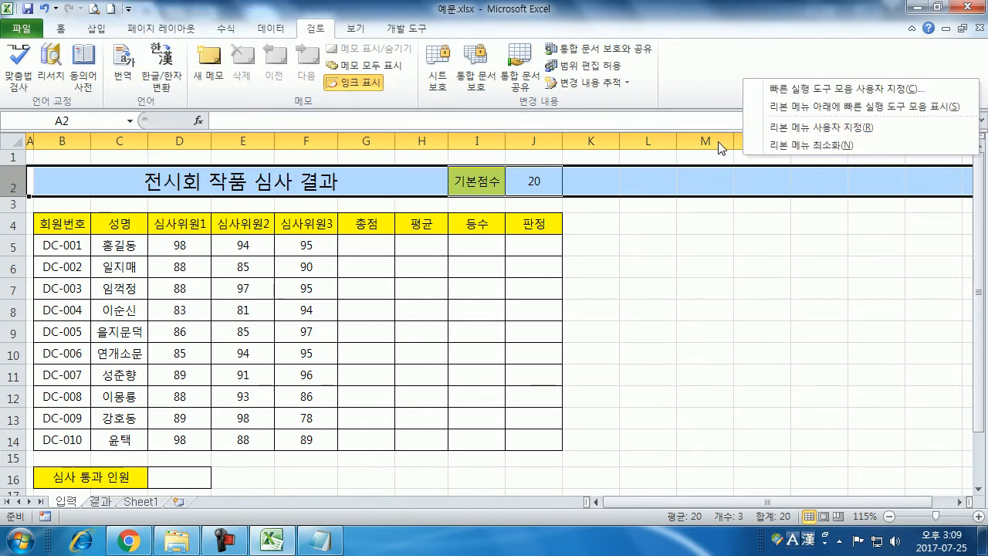
# View the context menus of cell L2 and the vertical scroll bar, closing each, and select cell L2 again
pyautogui.rightClick(720, 142)
pyautogui.rightClick(643, 195)
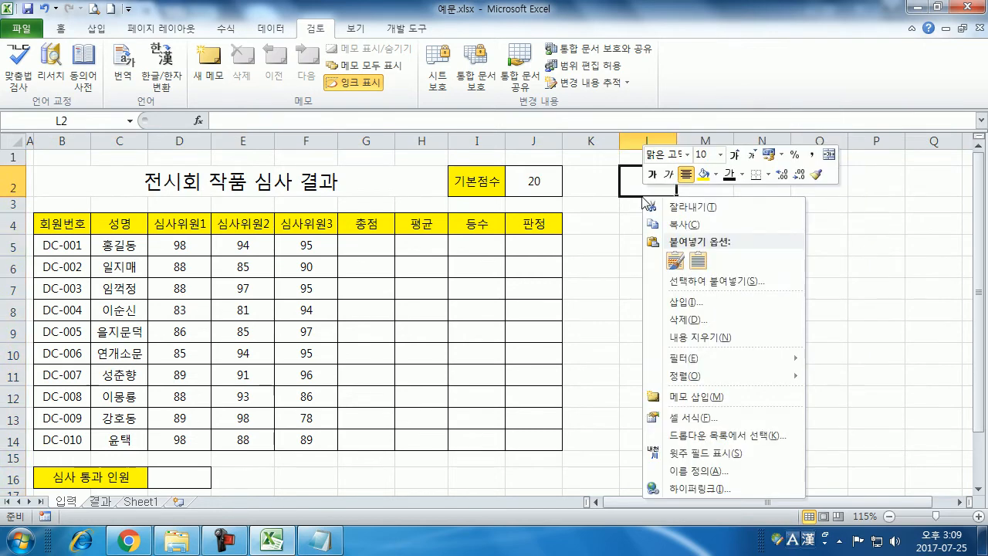
pyautogui.rightClick(980, 169)
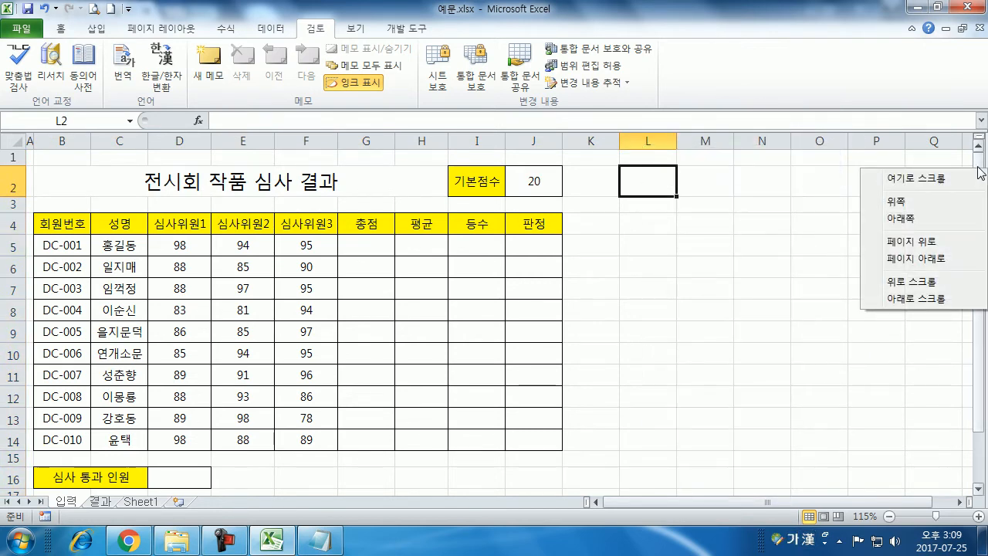
pyautogui.click(983, 168)
pyautogui.moveTo(983, 168)
pyautogui.mouseDown()
pyautogui.moveTo(983, 189)
pyautogui.moveTo(983, 178)
pyautogui.mouseUp()
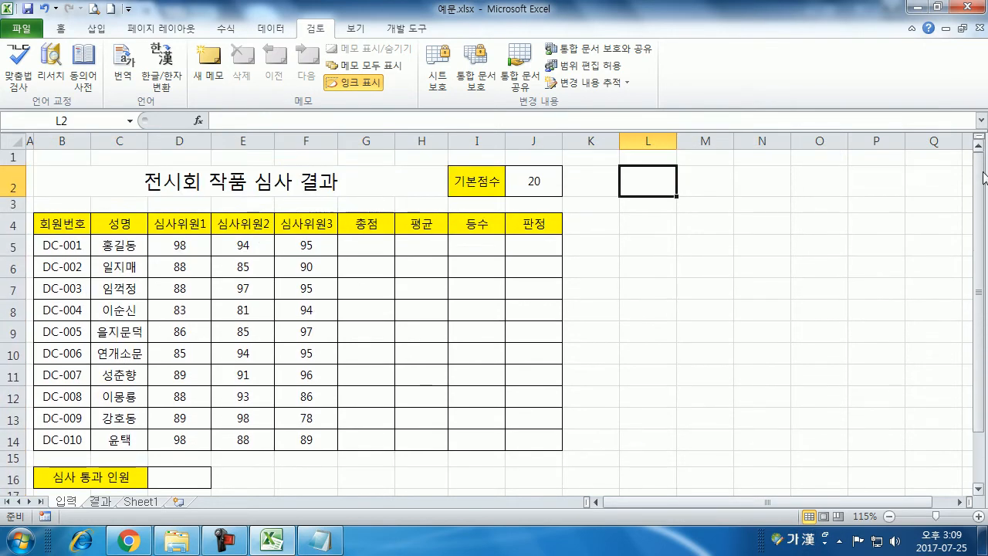
pyautogui.rightClick(983, 181)
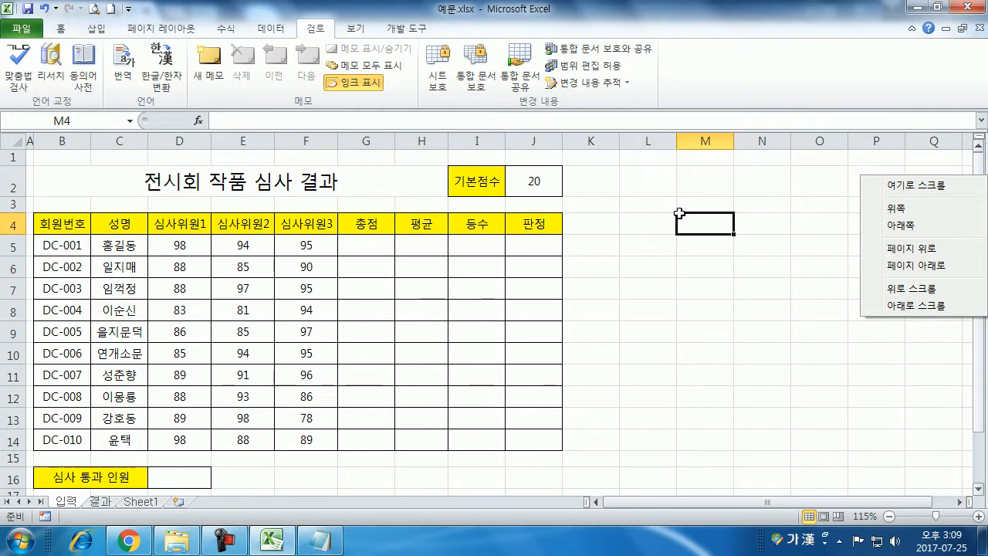
pyautogui.click(653, 185)
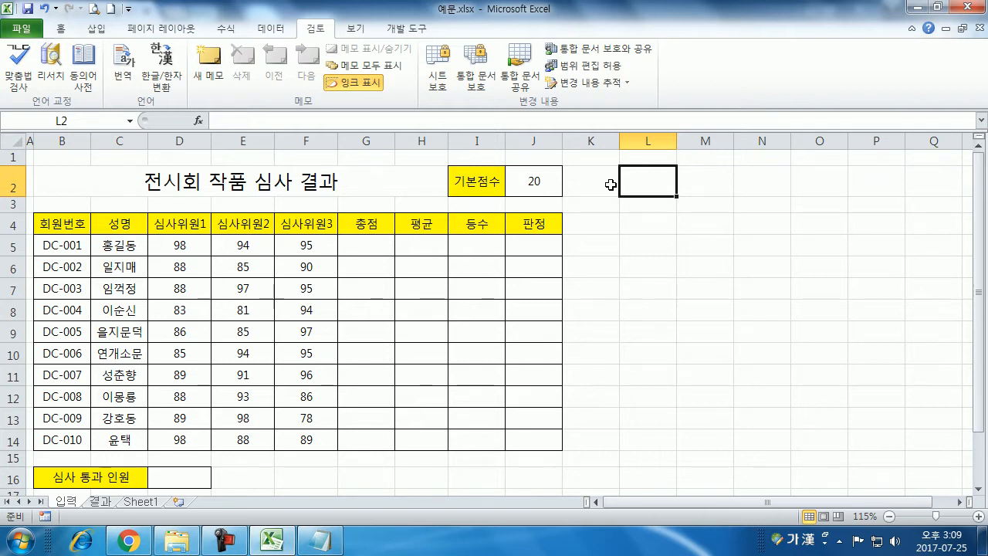
# Select column B and row 1 by their headers, and view the column B header's context menu
pyautogui.click(69, 140)
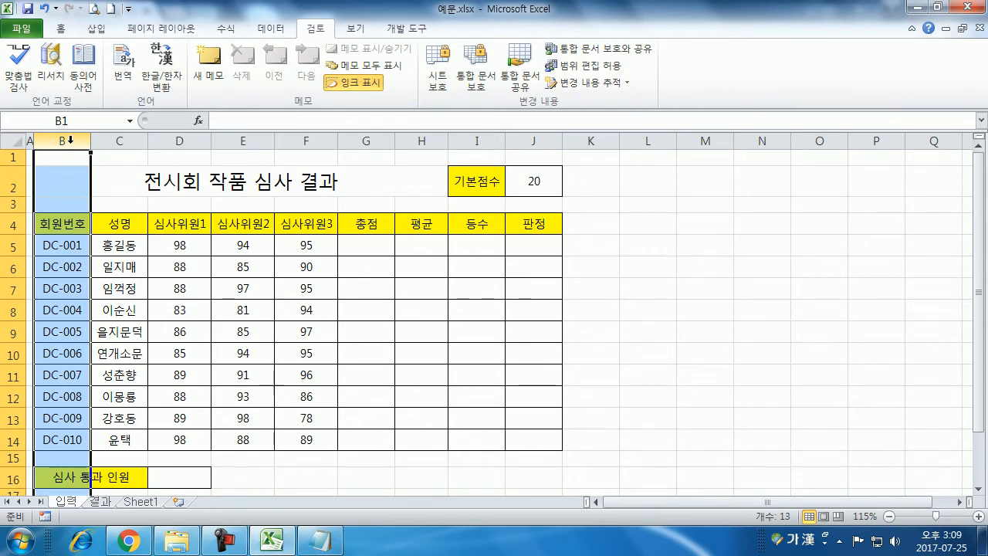
pyautogui.click(13, 156)
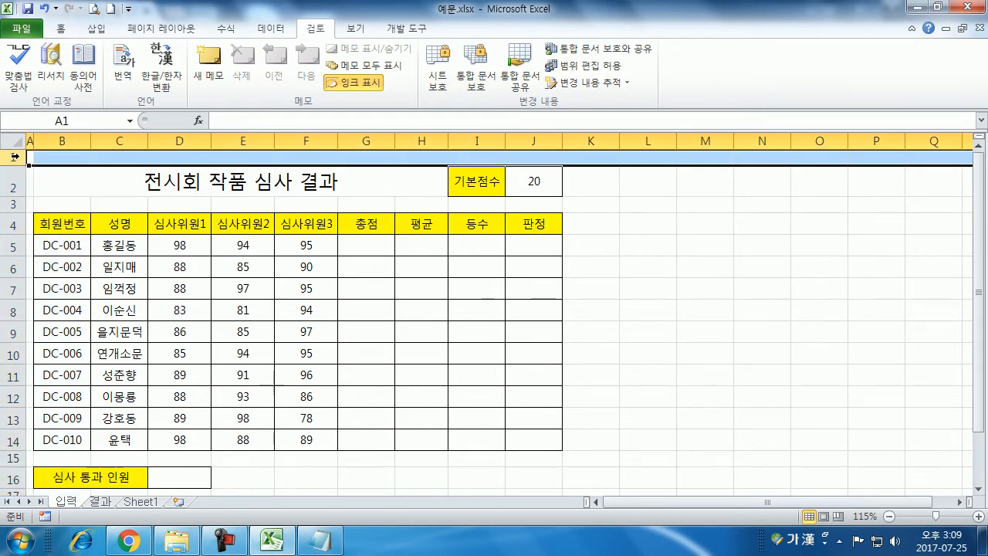
pyautogui.click(78, 138)
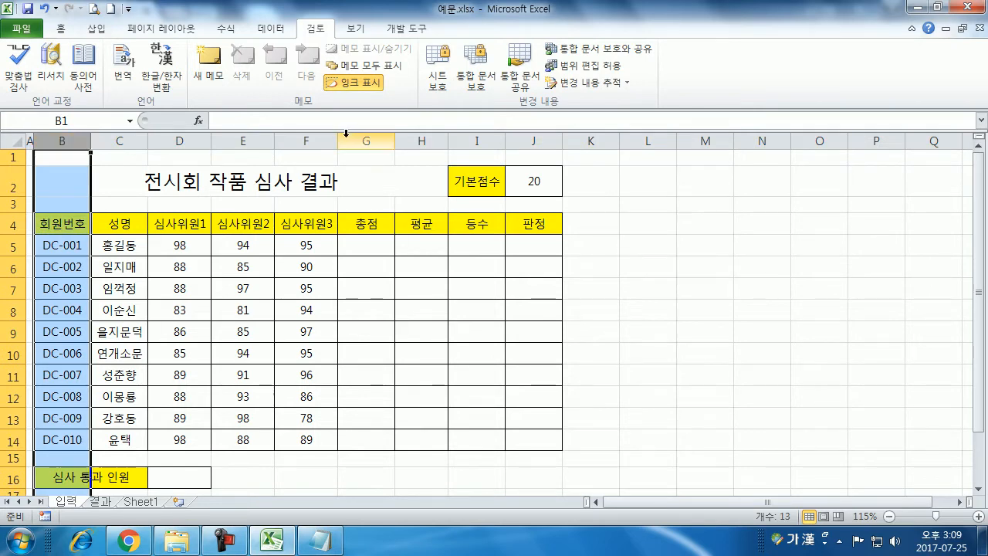
pyautogui.rightClick(69, 142)
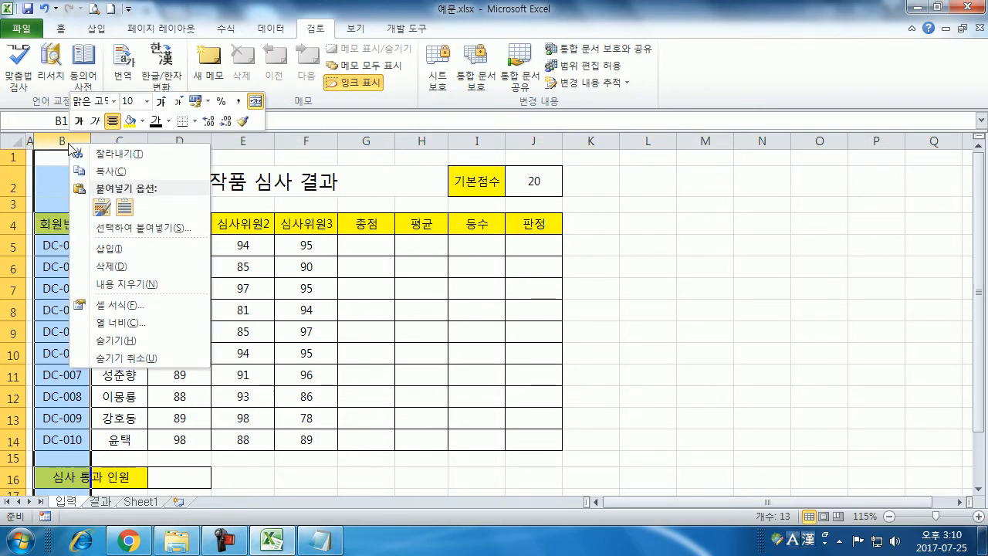
pyautogui.click(66, 142)
pyautogui.rightClick(66, 142)
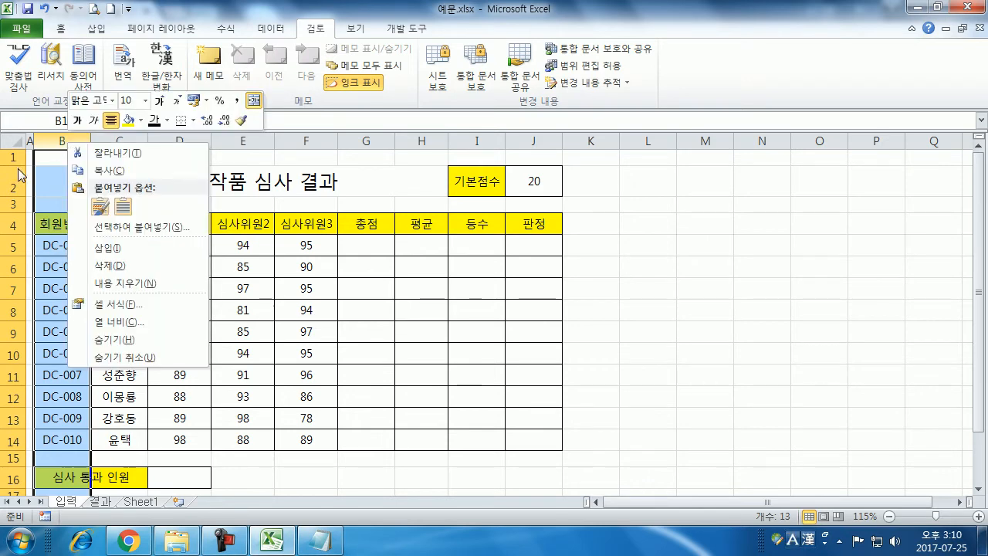
pyautogui.click(55, 163)
# Hide columns B through J together
pyautogui.moveTo(69, 139); pyautogui.dragTo(536, 143)
pyautogui.rightClick(536, 143)
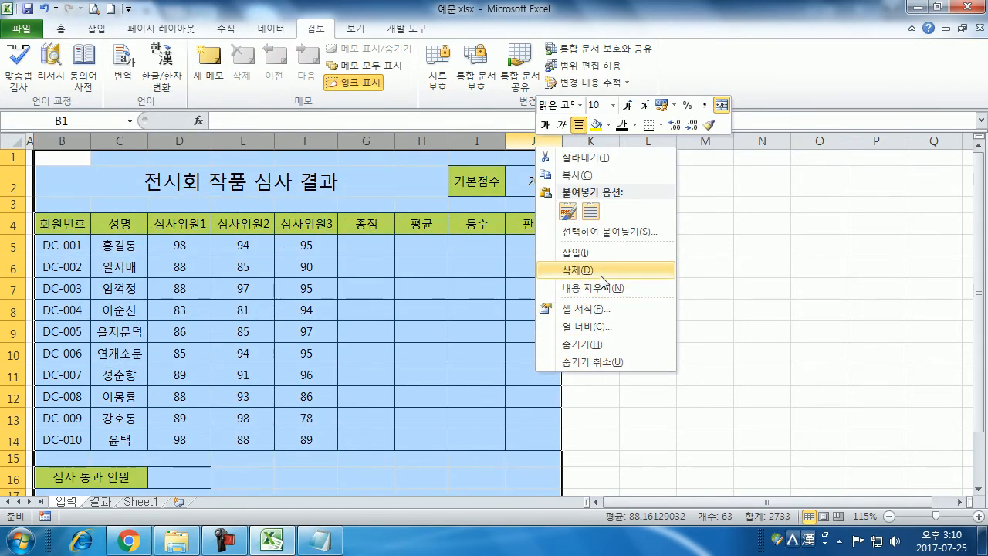
pyautogui.click(584, 347)
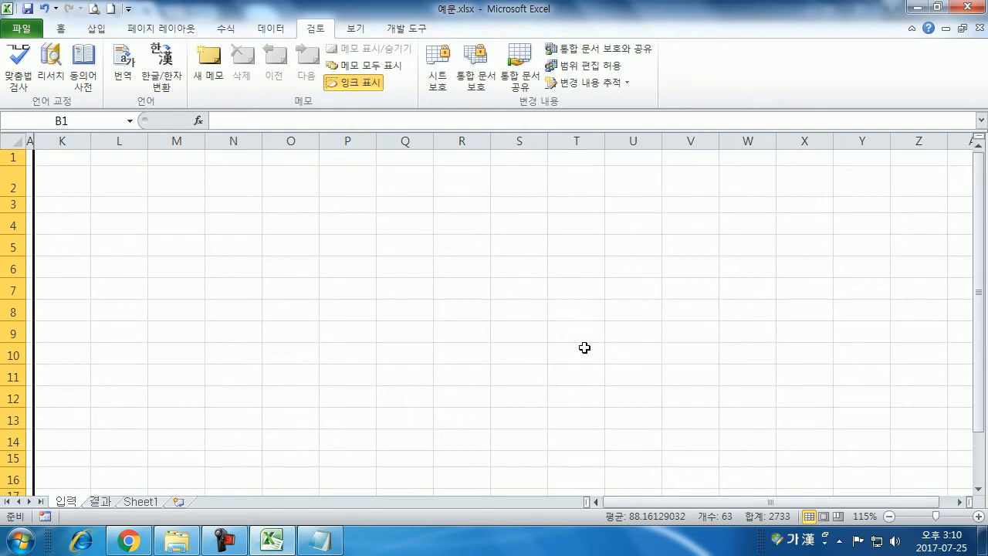
# Unhide the hidden columns between A and K, and select cell E8
pyautogui.click(29, 139)
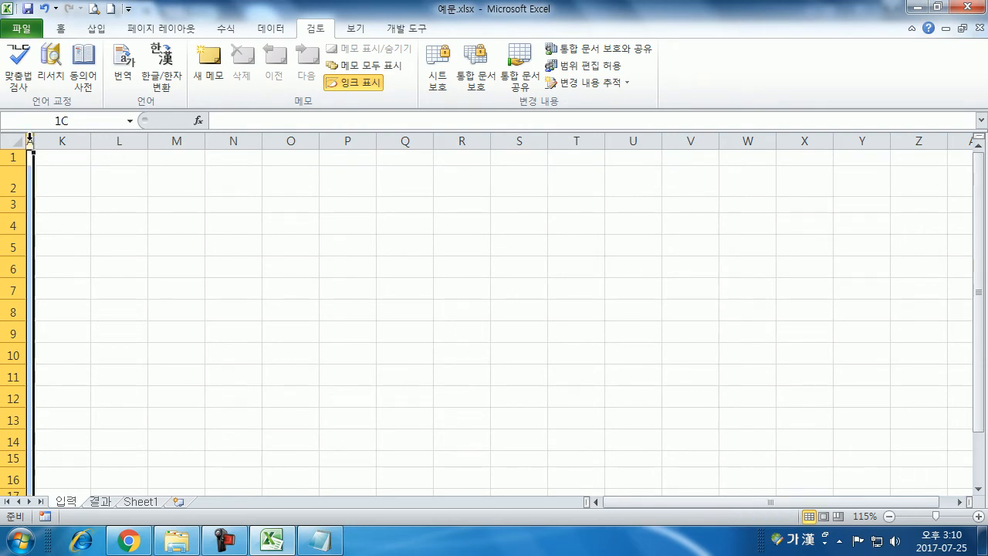
pyautogui.moveTo(30, 140); pyautogui.dragTo(47, 141)
pyautogui.rightClick(50, 140)
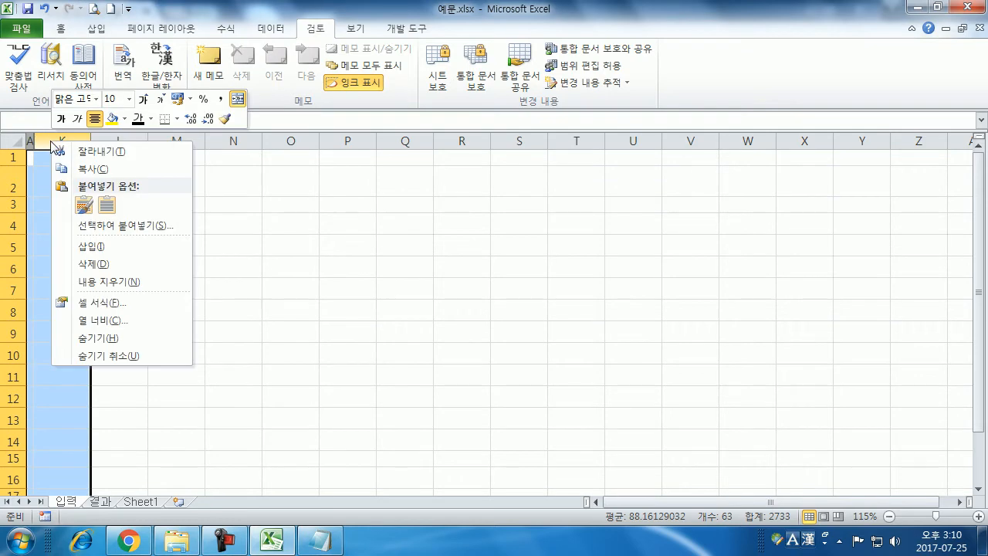
pyautogui.click(128, 356)
pyautogui.click(254, 309)
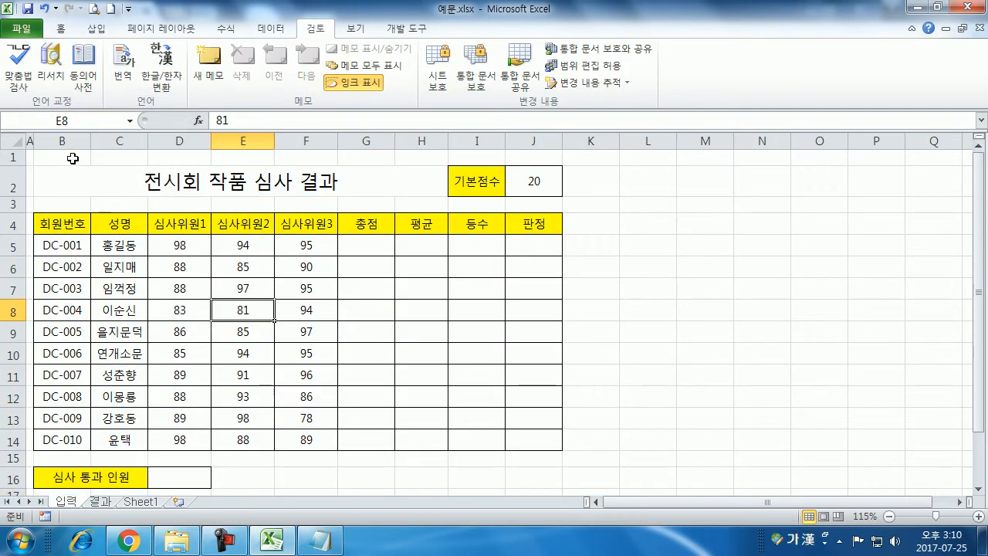
# Set the column width of columns B through J to 10
pyautogui.moveTo(73, 140); pyautogui.dragTo(515, 141)
pyautogui.rightClick(515, 147)
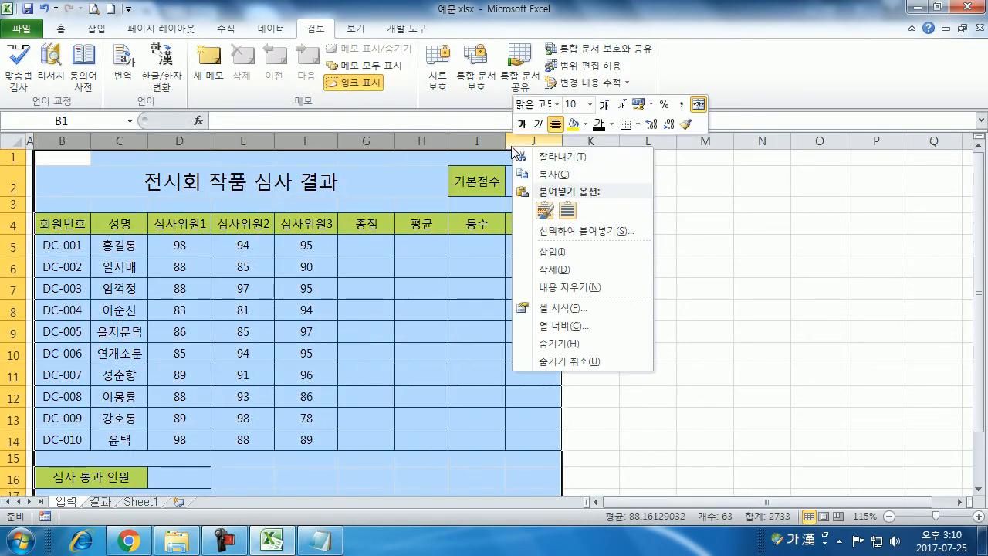
pyautogui.click(562, 325)
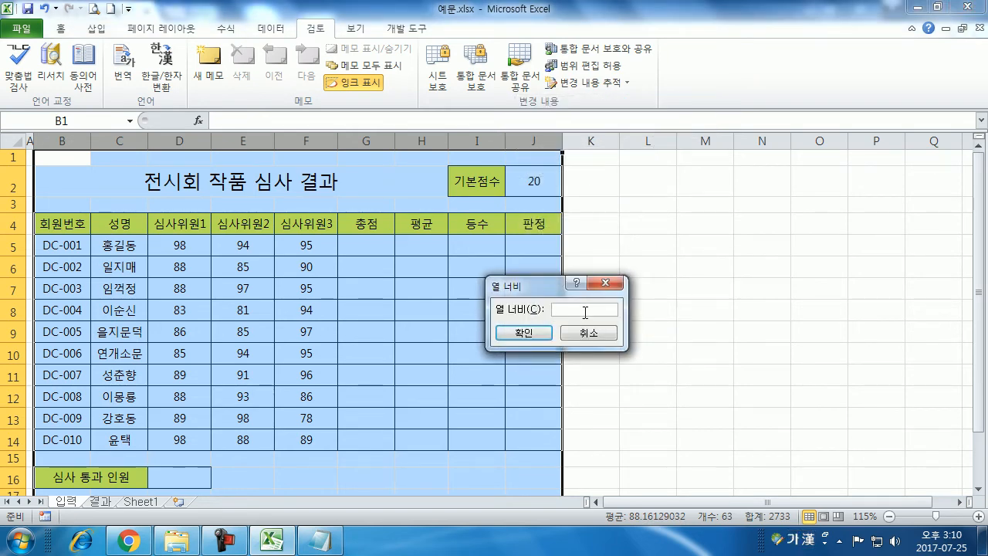
pyautogui.write('10')
pyautogui.click(509, 333)
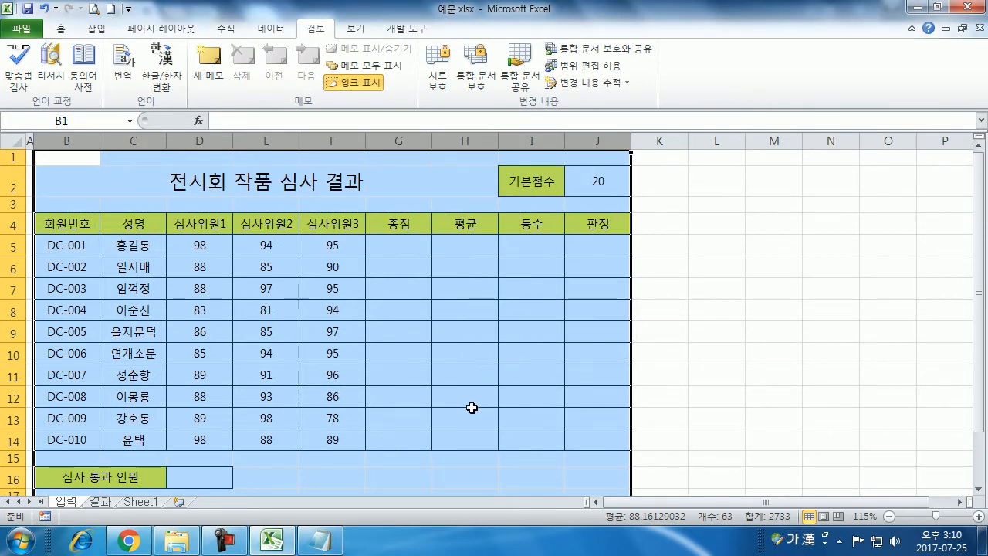
# Move the 기본점수 cell from I2 to L3, and narrow column I to about half its width
pyautogui.click(539, 230)
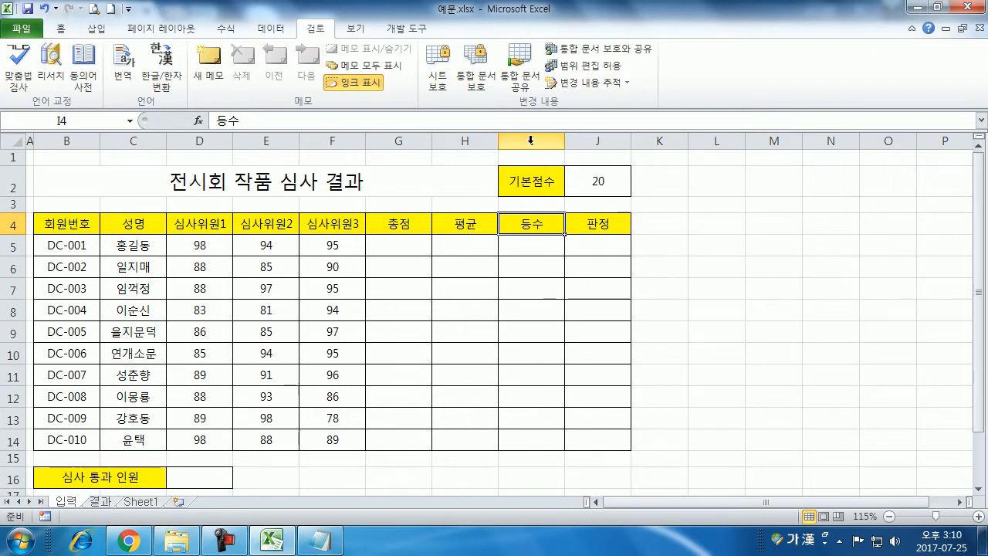
pyautogui.click(515, 175)
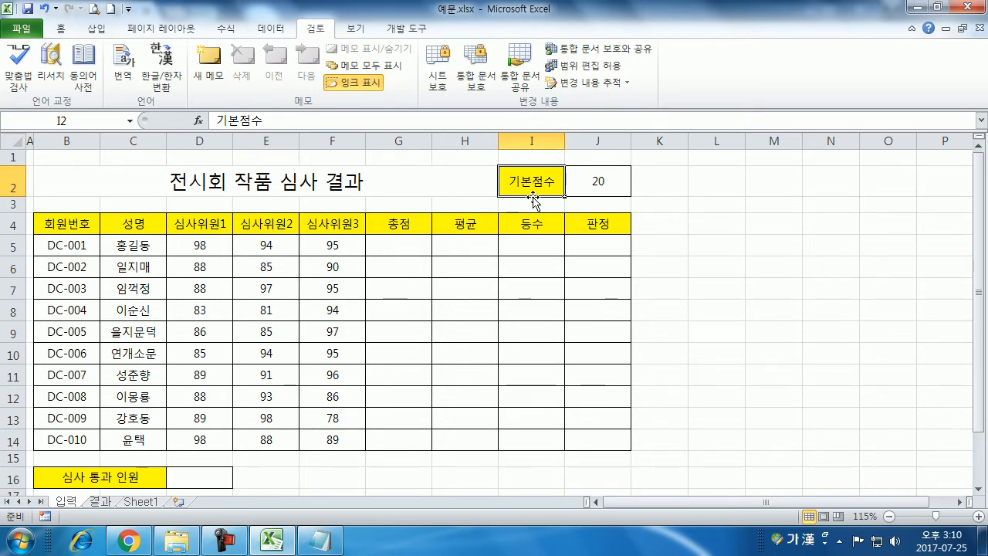
pyautogui.moveTo(538, 202); pyautogui.dragTo(714, 225)
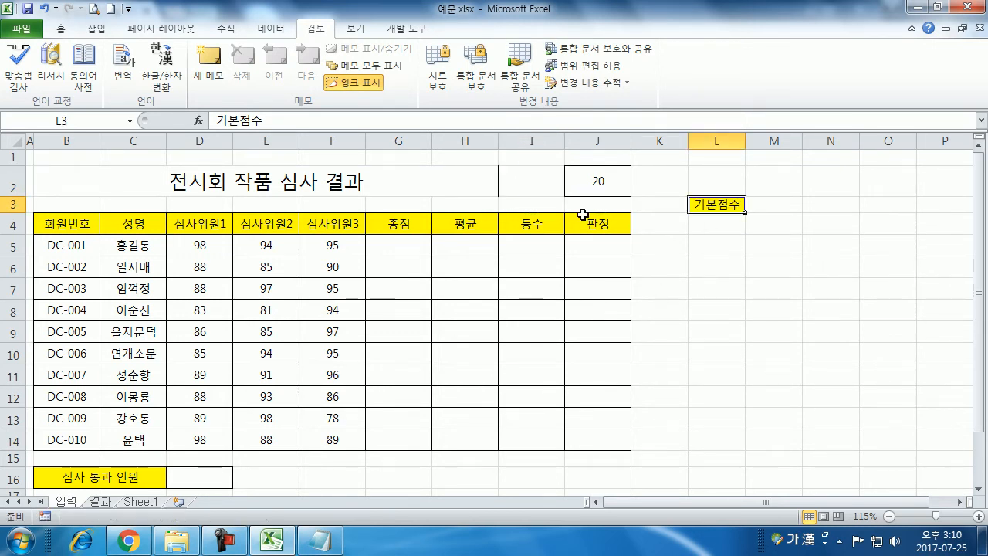
pyautogui.moveTo(565, 140); pyautogui.dragTo(533, 141)
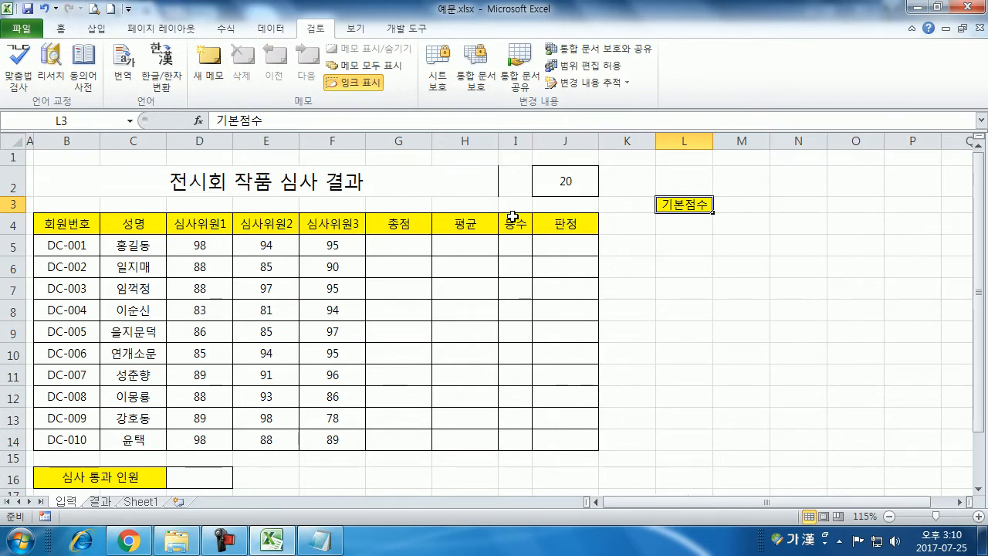
# Undo the narrowing of column I and the move of the 기본점수 cell
pyautogui.hotkey('ctrl', 'z')
pyautogui.hotkey('ctrl', 'z')
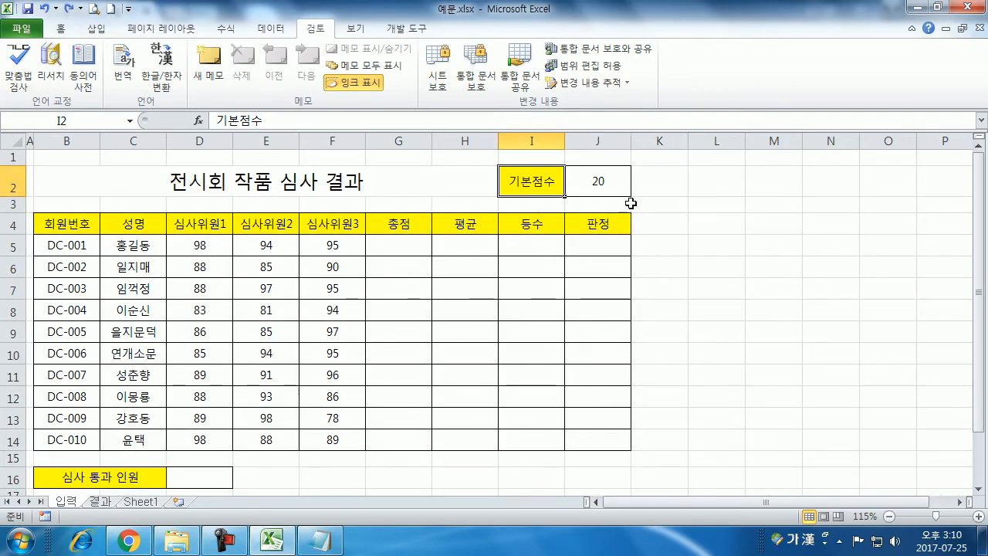
# Demonstrate selecting single cells under 평균 and 총점, the column range I through B, and the single column J
pyautogui.click(465, 223)
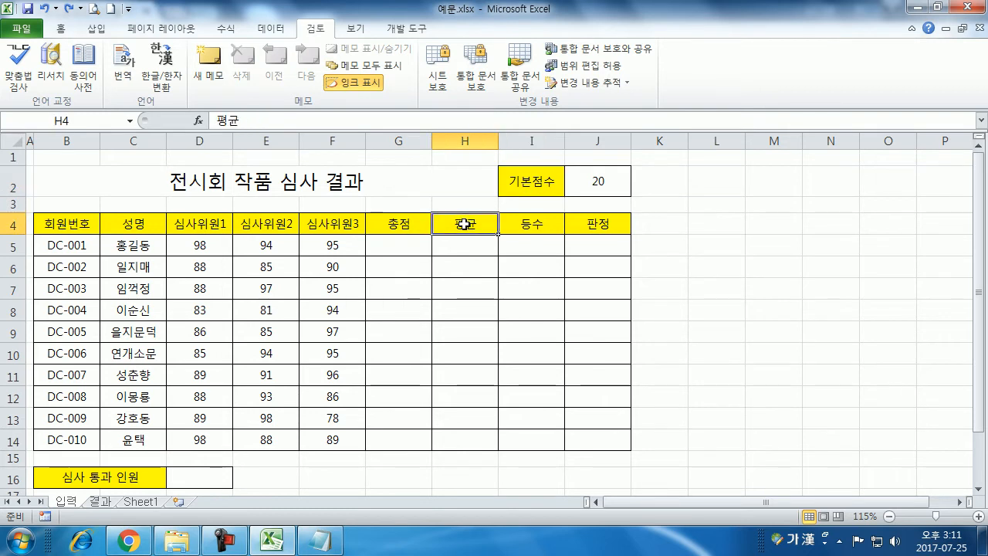
pyautogui.click(457, 253)
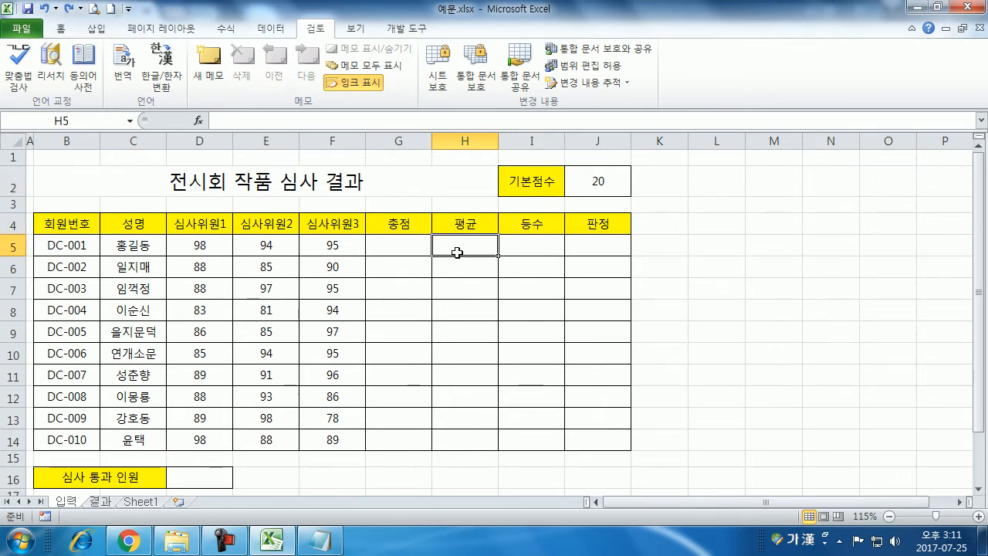
pyautogui.click(401, 252)
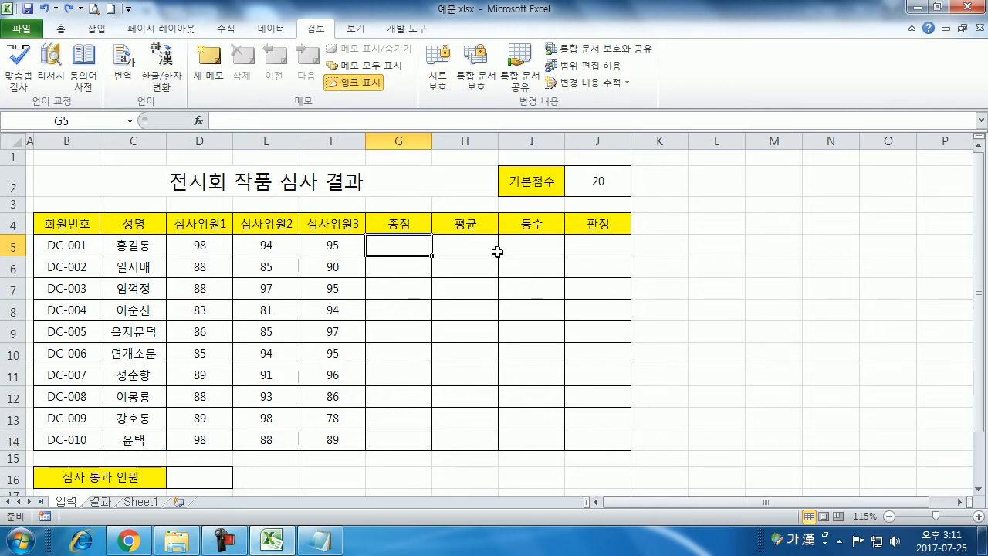
pyautogui.moveTo(540, 140); pyautogui.dragTo(47, 162)
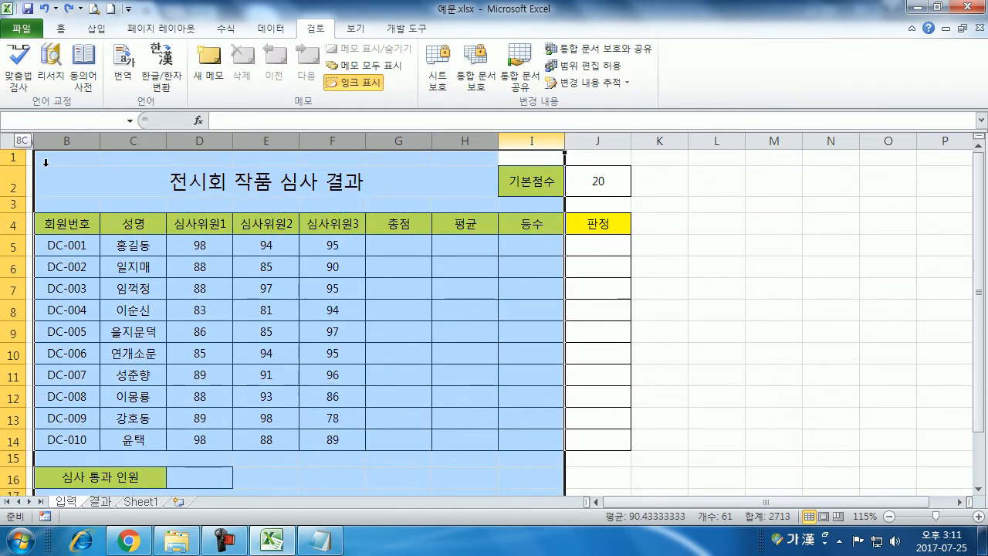
pyautogui.click(607, 137)
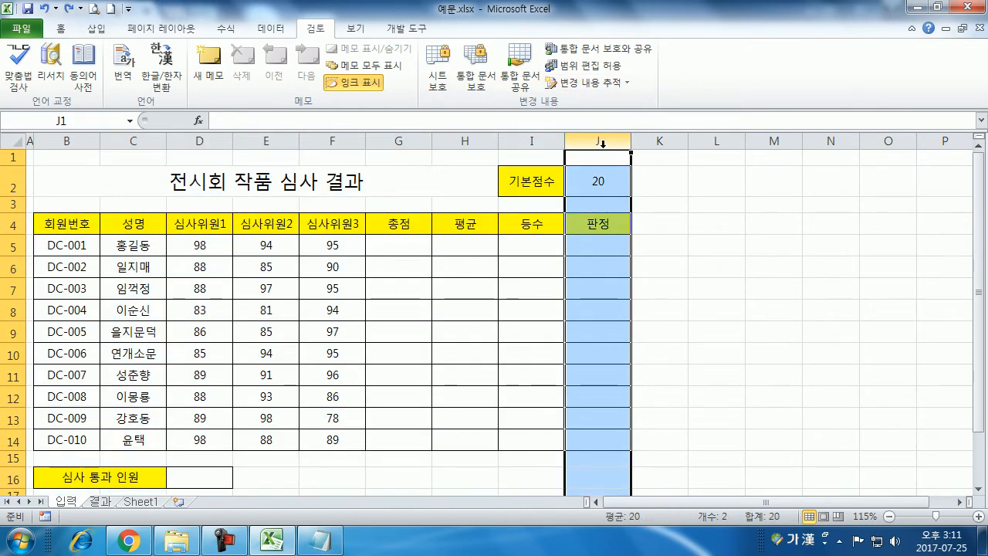
pyautogui.click(543, 249)
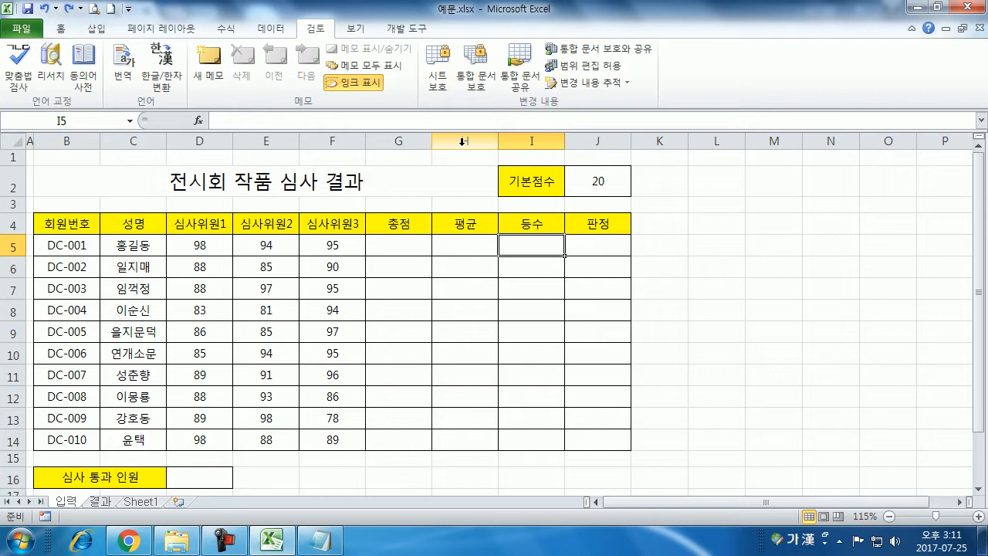
# Switch to the Notepad notes and add the line "6. 드래그&드롭" below the fifth item
pyautogui.hotkey('alt', 'Tab')
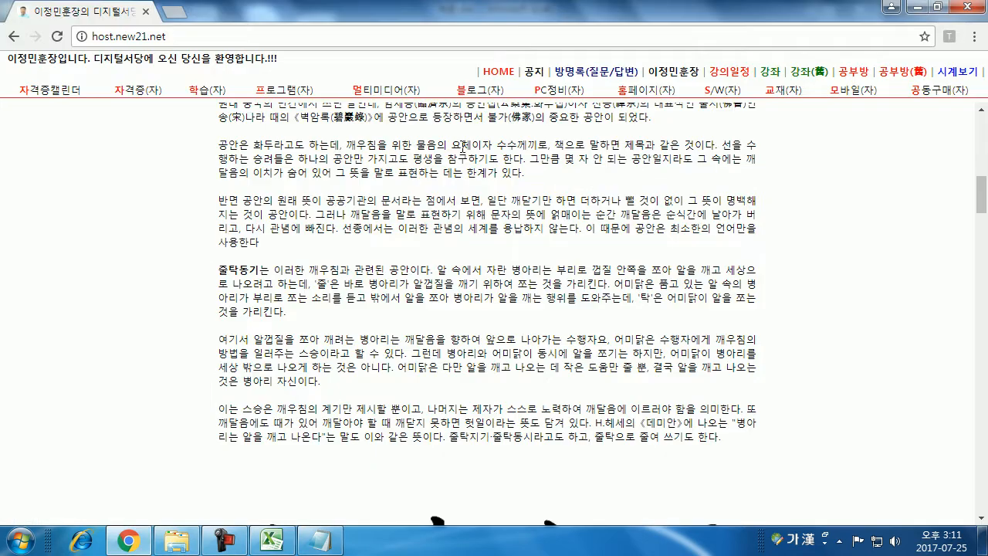
pyautogui.hotkey('alt', 'Tab')
pyautogui.click(322, 541)
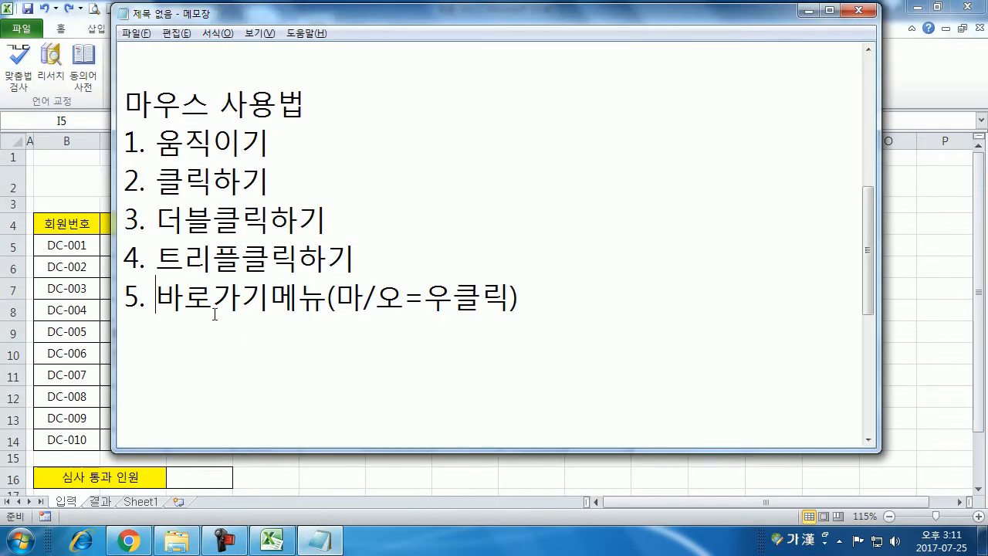
pyautogui.click(201, 342)
pyautogui.write('6. 드래그')
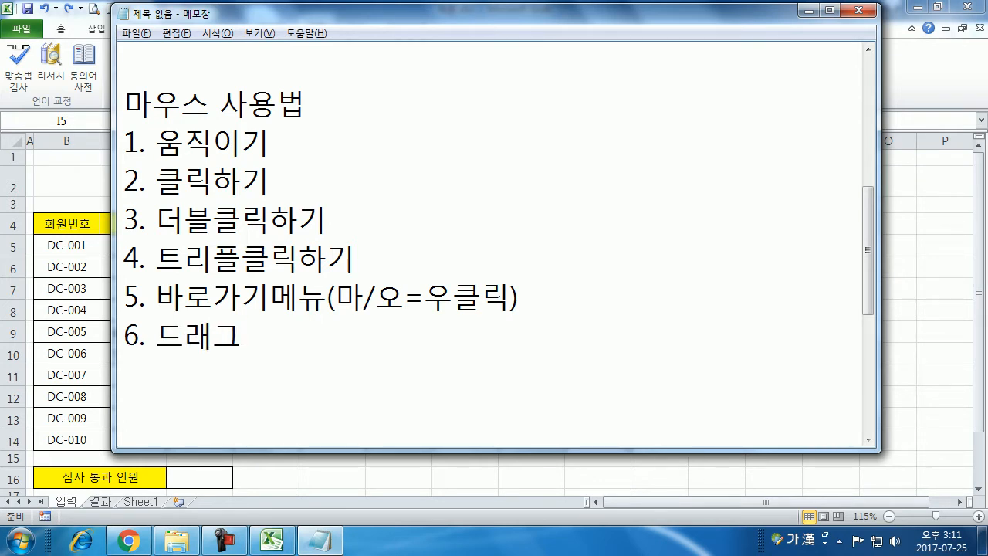
pyautogui.write('&들')
pyautogui.write('롭')
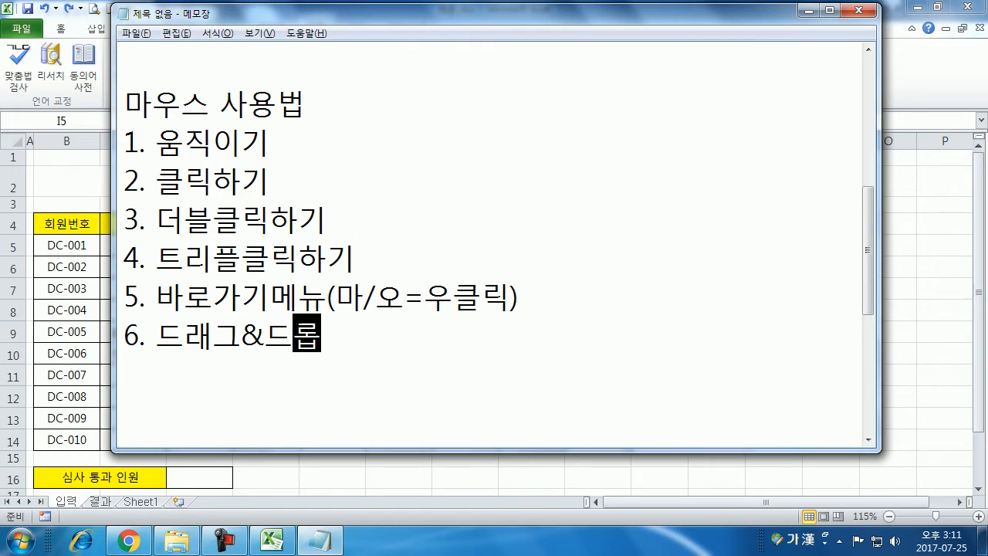
# Select the text from "직이기" in item 1 through "트리플클릭하" in item 4, and clear the selection
pyautogui.moveTo(183, 141); pyautogui.dragTo(330, 266)
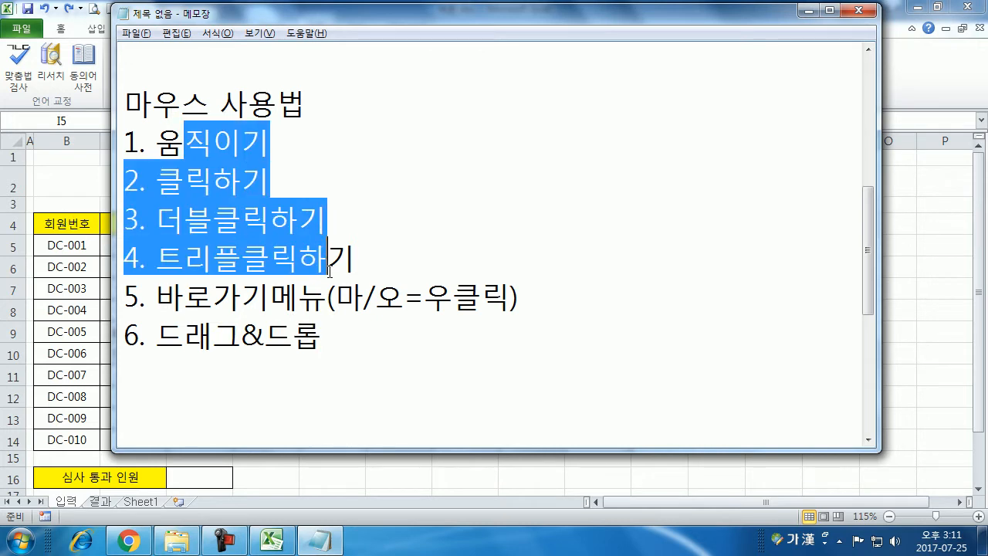
pyautogui.click(454, 296)
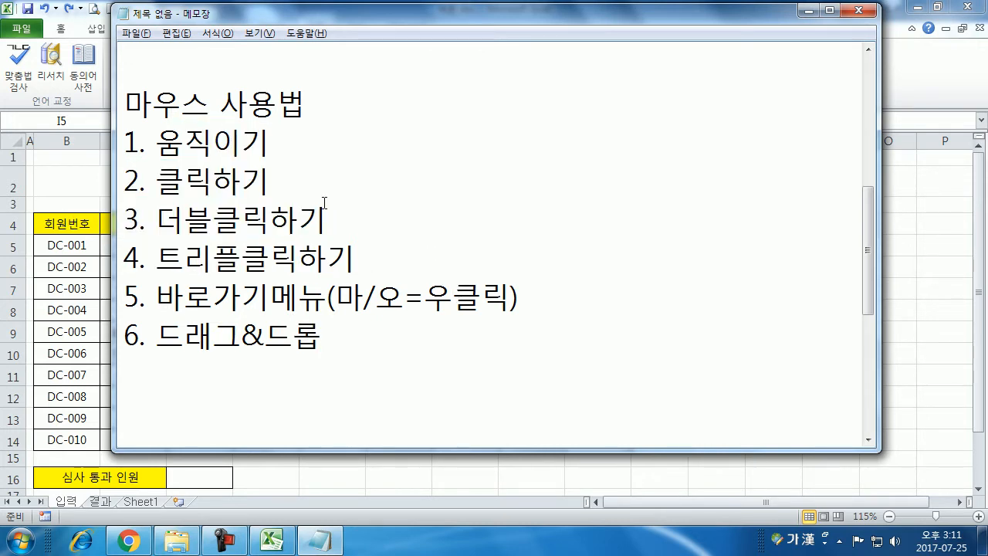
# Append "(블록" to the end of item 6 "드래그&드롭" in the Notepad list
pyautogui.moveTo(154, 139); pyautogui.dragTo(300, 218)
pyautogui.click(370, 332)
pyautogui.write('(블럭')
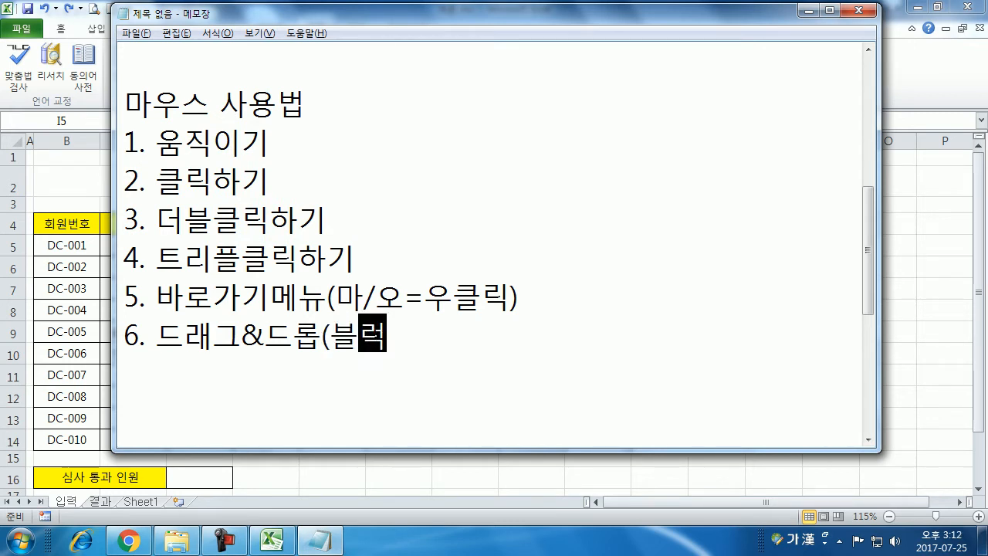
pyautogui.press('BackSpace')
pyautogui.press('BackSpace')
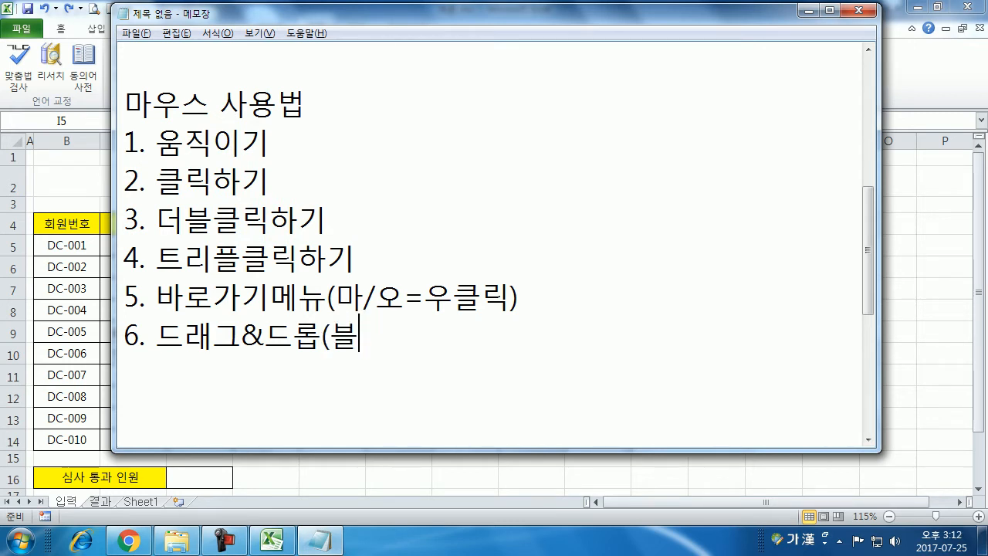
pyautogui.write('ㅗㄱ')
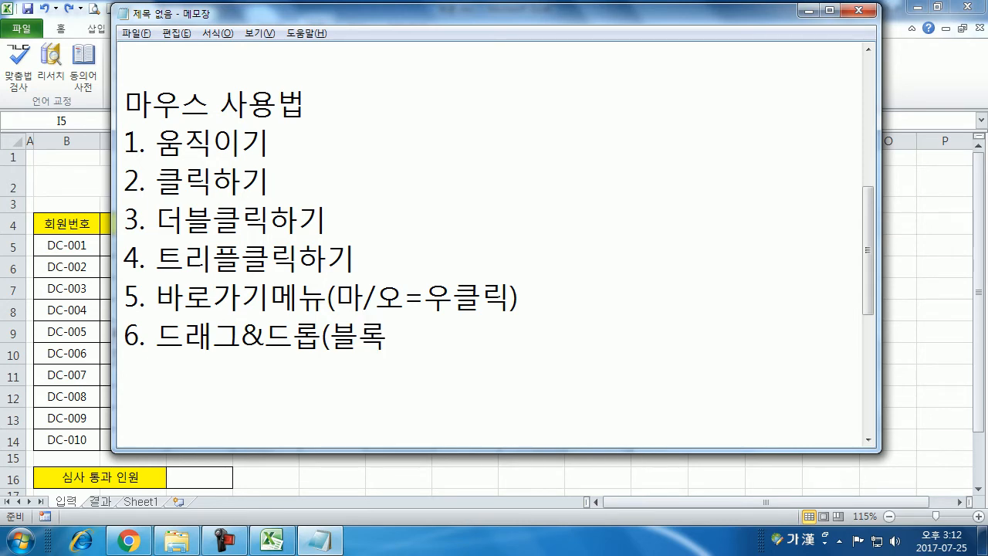
# Switch to the Excel sheet and demonstrate block selection on G4:K12 and on M5:M9
pyautogui.hotkey('alt', 'Tab')
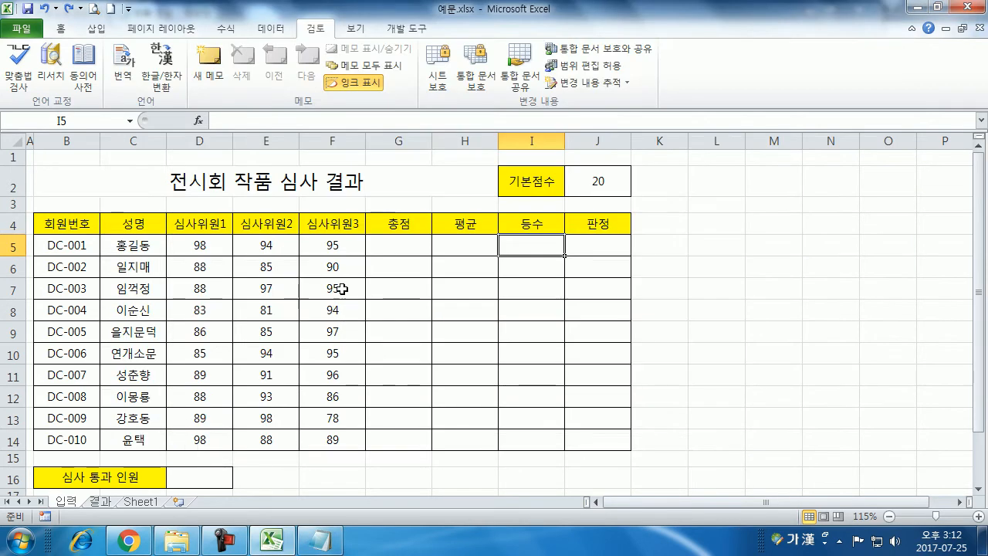
pyautogui.moveTo(400, 227); pyautogui.dragTo(657, 376)
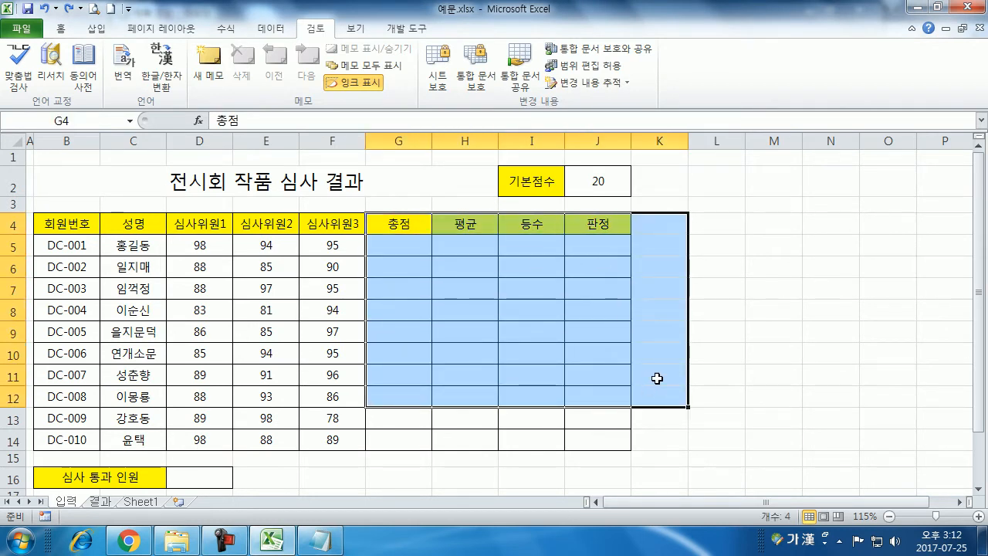
pyautogui.moveTo(775, 245); pyautogui.dragTo(781, 340)
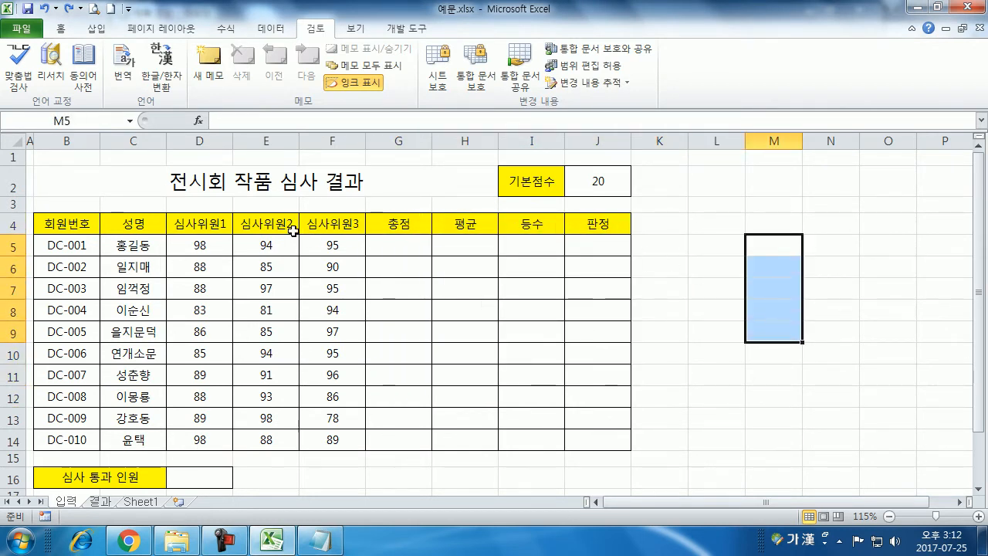
# Clear the 심사위원2 and 심사위원3 headers and refill them with AutoFill from the 심사위원1 header in D4
pyautogui.moveTo(259, 224); pyautogui.dragTo(306, 224)
pyautogui.press('Delete')
pyautogui.click(211, 224)
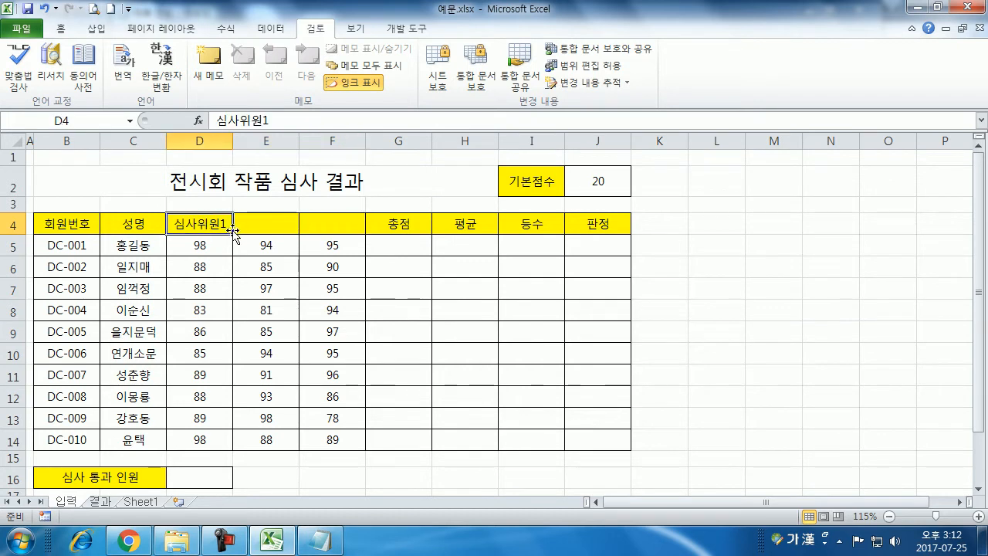
pyautogui.moveTo(232, 234); pyautogui.dragTo(361, 232)
# Clear the member numbers in B6:B14 and refill them down to row 14 with AutoFill from DC-001
pyautogui.moveTo(75, 270); pyautogui.dragTo(75, 440)
pyautogui.press('Delete')
pyautogui.click(75, 251)
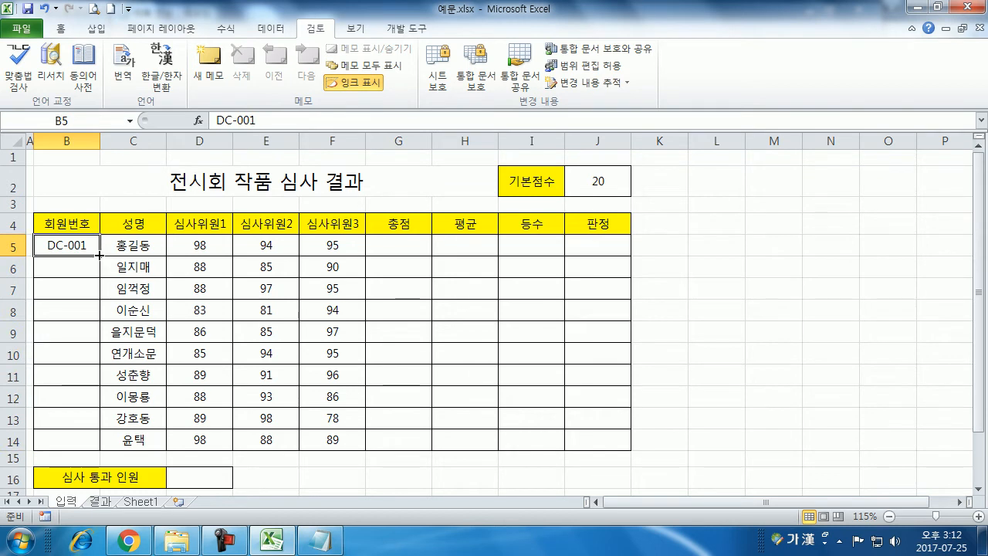
pyautogui.moveTo(100, 255); pyautogui.dragTo(100, 451)
pyautogui.moveTo(92, 248); pyautogui.dragTo(85, 437)
# Switch to the Notepad notes and continue item 6 with "설정, 자동채우기" after "블록"
pyautogui.hotkey('alt', 'Tab')
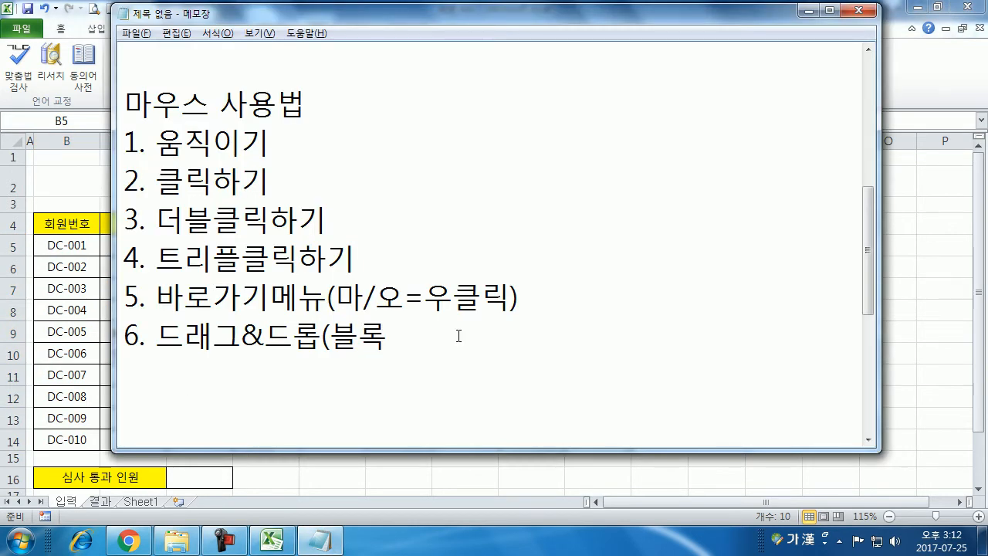
pyautogui.write('설정, ')
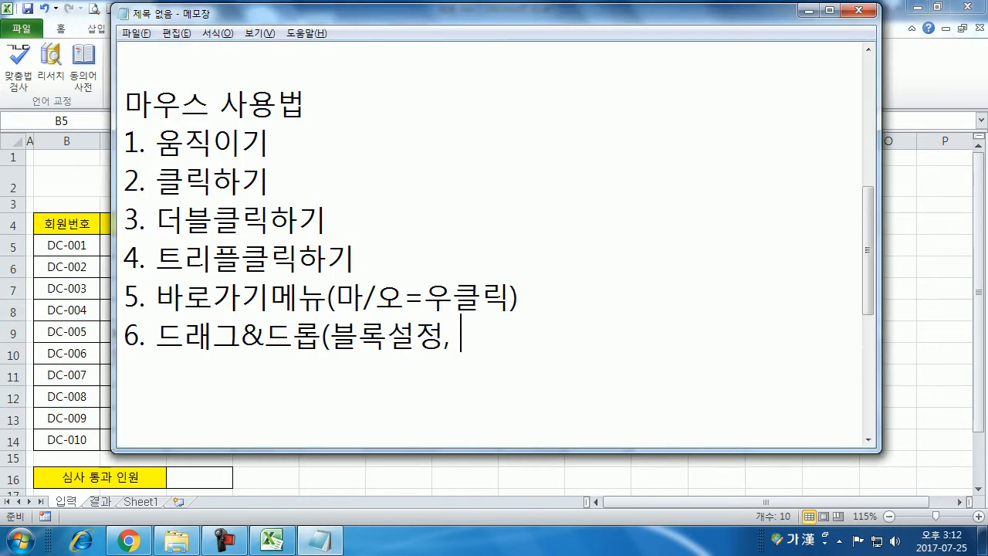
pyautogui.write('자동차ㅐ')
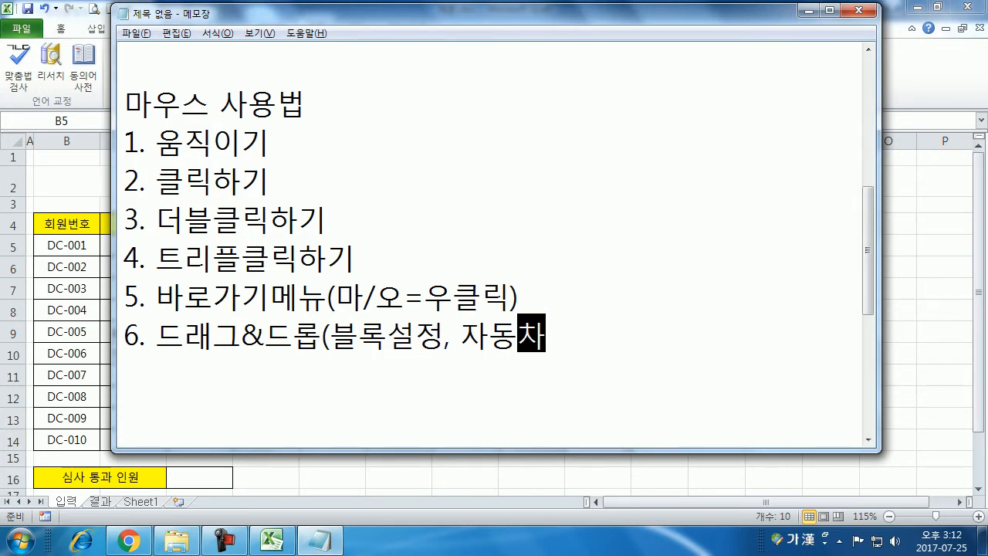
pyautogui.press('BackSpace')
pyautogui.press('BackSpace')
pyautogui.write('채유ㄱ')
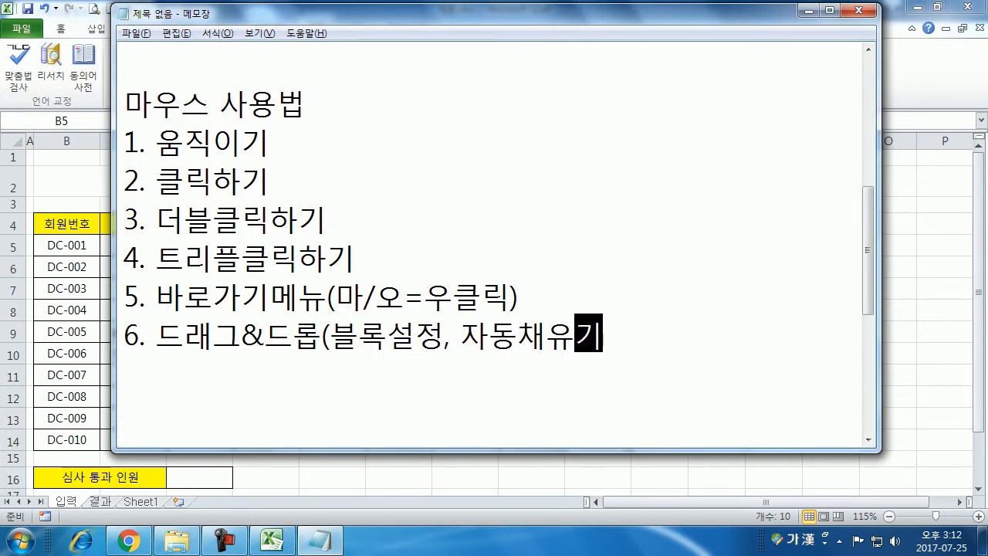
pyautogui.press('BackSpace')
pyautogui.press('BackSpace')
pyautogui.write('우기')
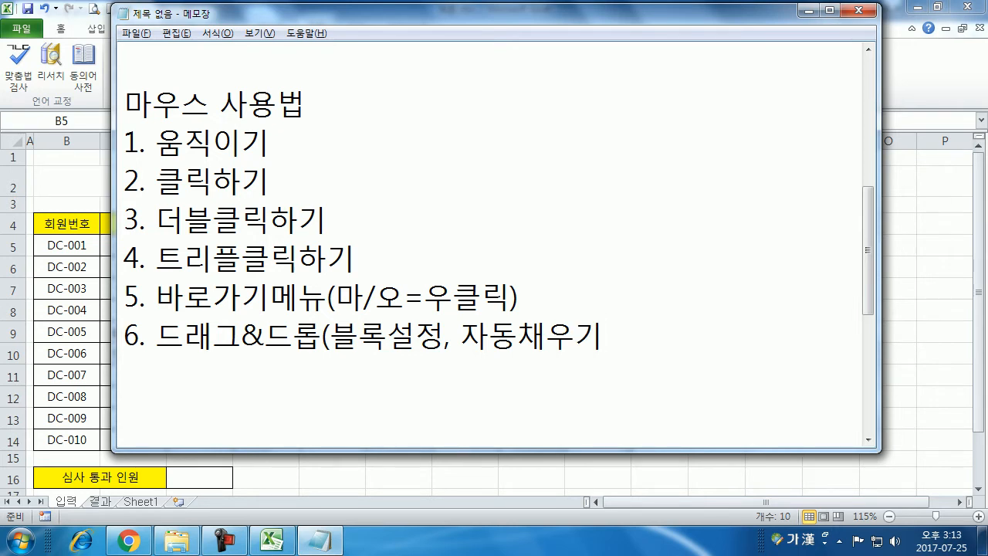
# Close the parenthesis of item 6 and add the line "7. 휠 굴리기" with a new line below it
pyautogui.press('Return')
pyautogui.write('7. 휠 글')
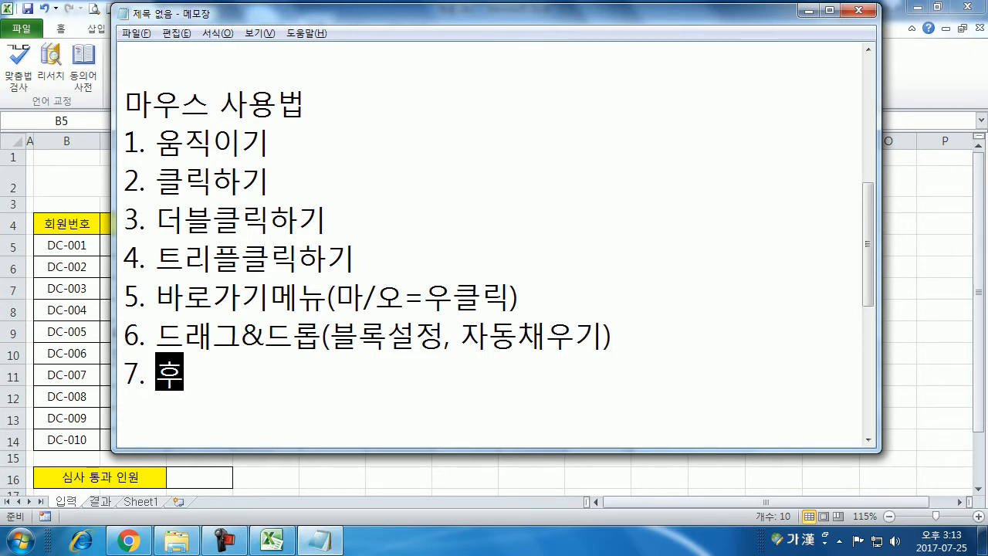
pyautogui.press('BackSpace')
pyautogui.press('BackSpace')
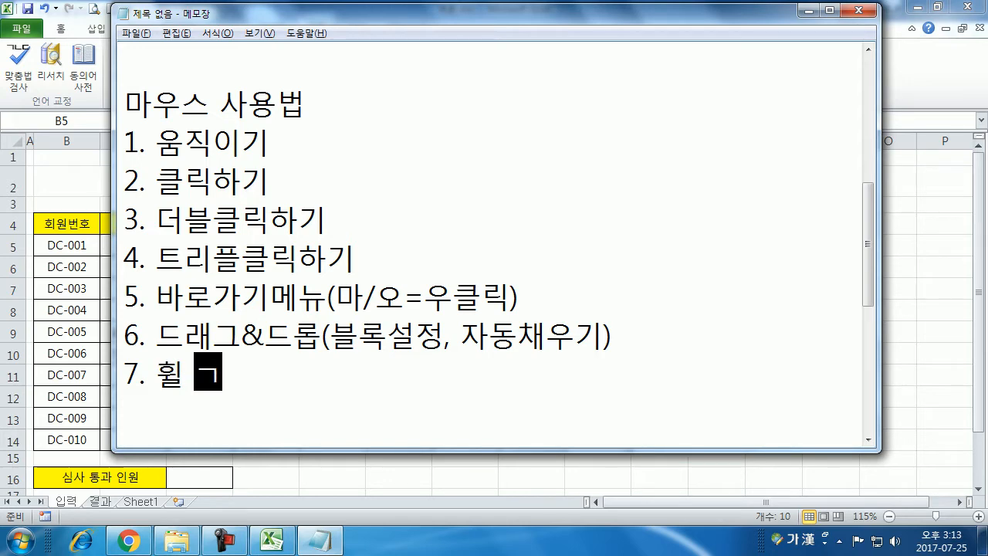
pyautogui.write('굴리기')
pyautogui.press('Return')
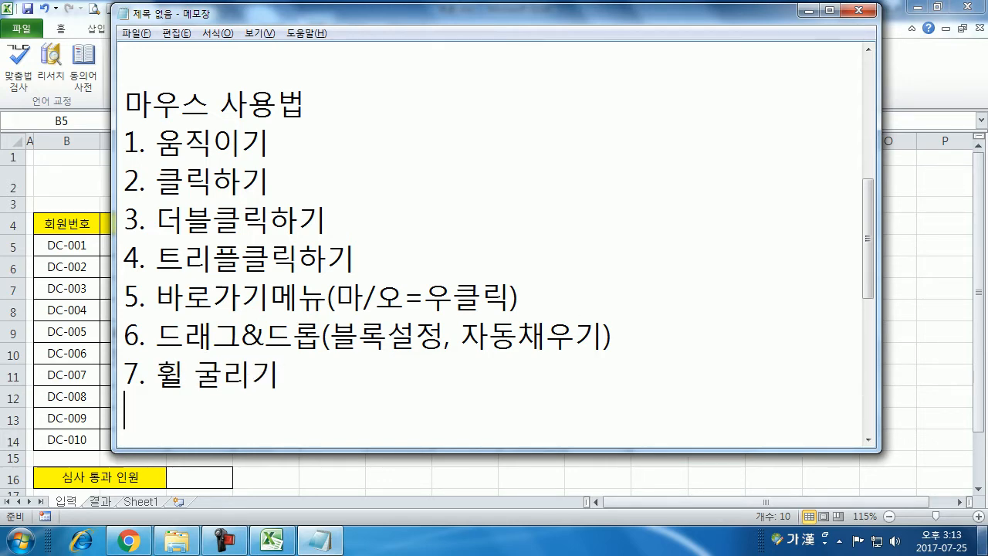
# Look over the earlier notes above the mouse list, glance at the Excel sheet, and return to the end of the notes
pyautogui.moveTo(983, 540)
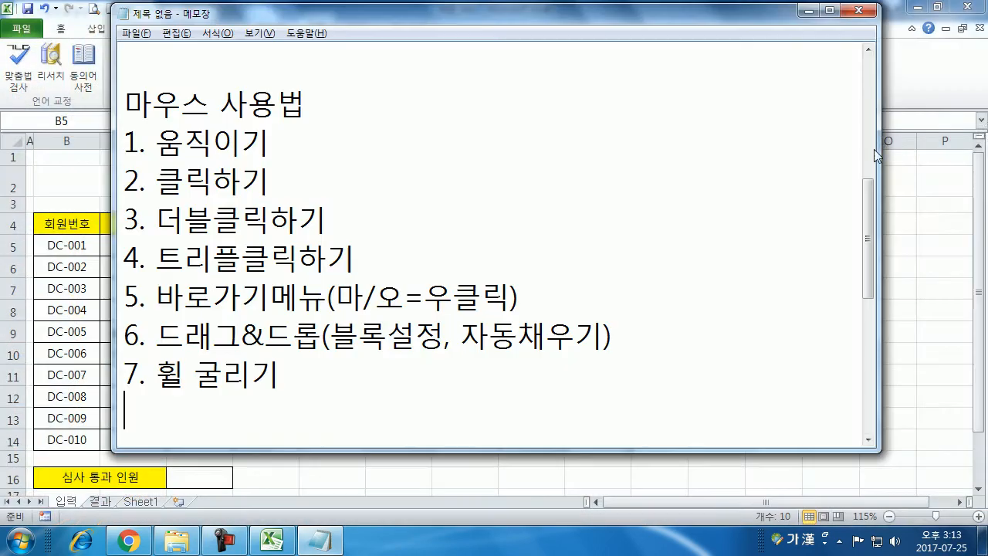
pyautogui.scroll(3, 307, 137)
pyautogui.scroll(-1, 309, 214)
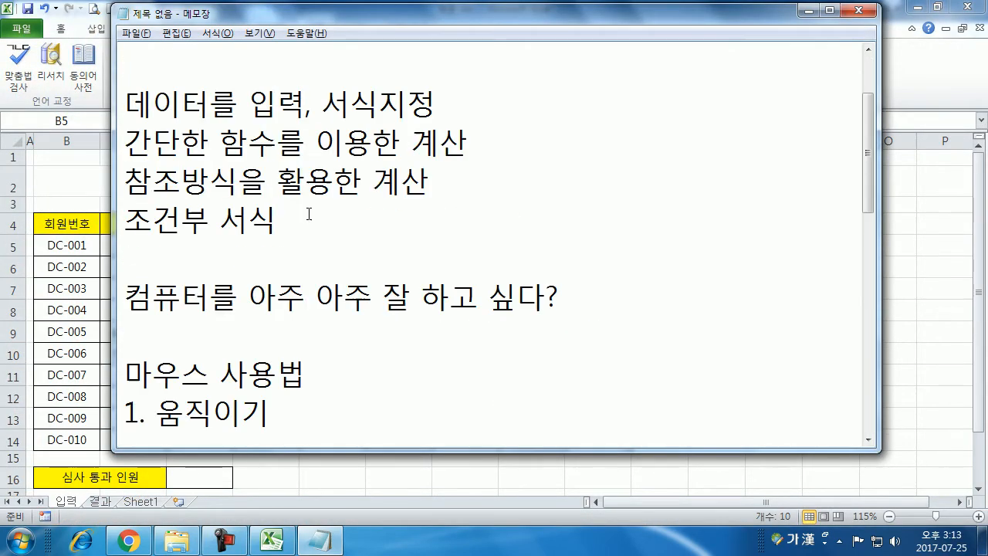
pyautogui.click(106, 308)
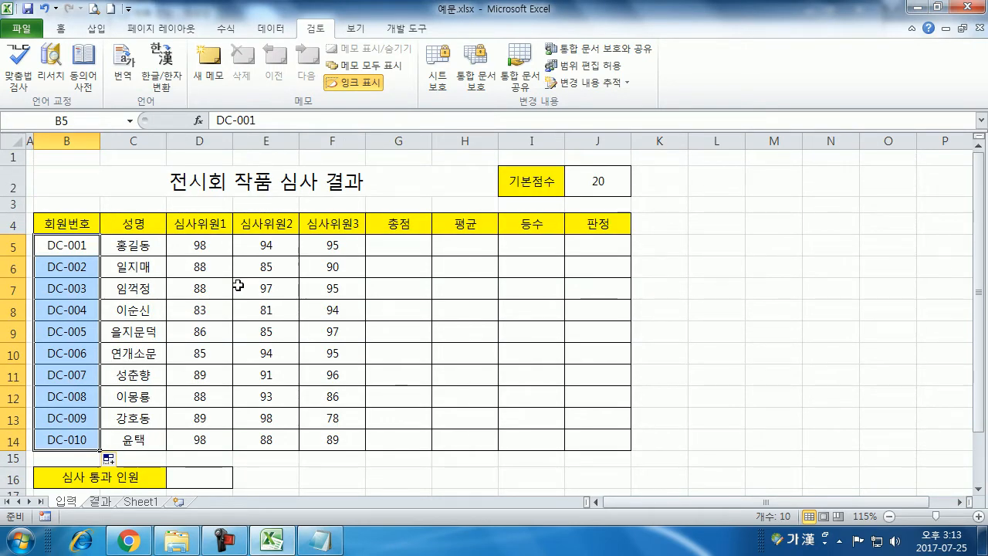
pyautogui.hotkey('alt', 'Tab')
pyautogui.scroll(-4, 363, 367)
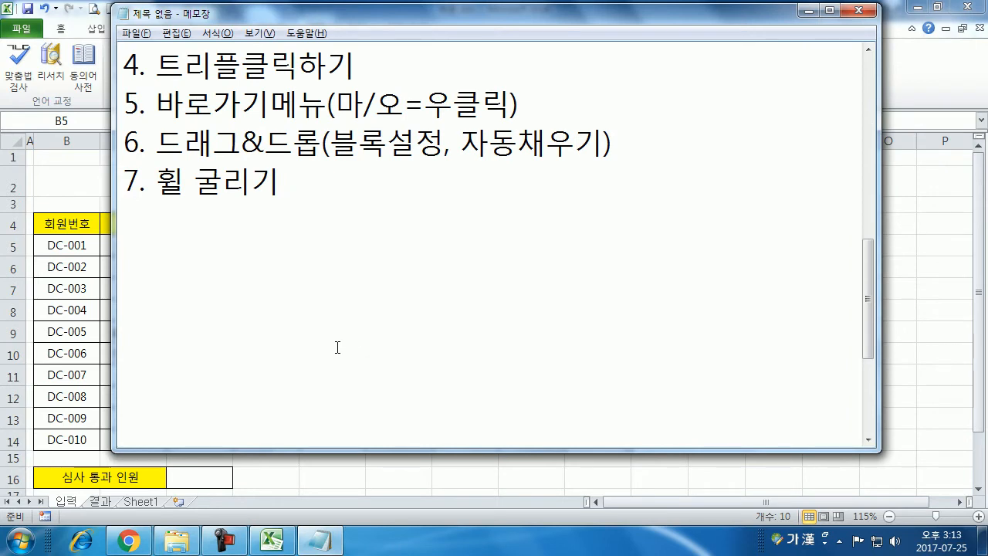
# Add the line "7. 휠 누르기" below "7. 휠 굴리기" and start a new line
pyautogui.write('. 휠 누')
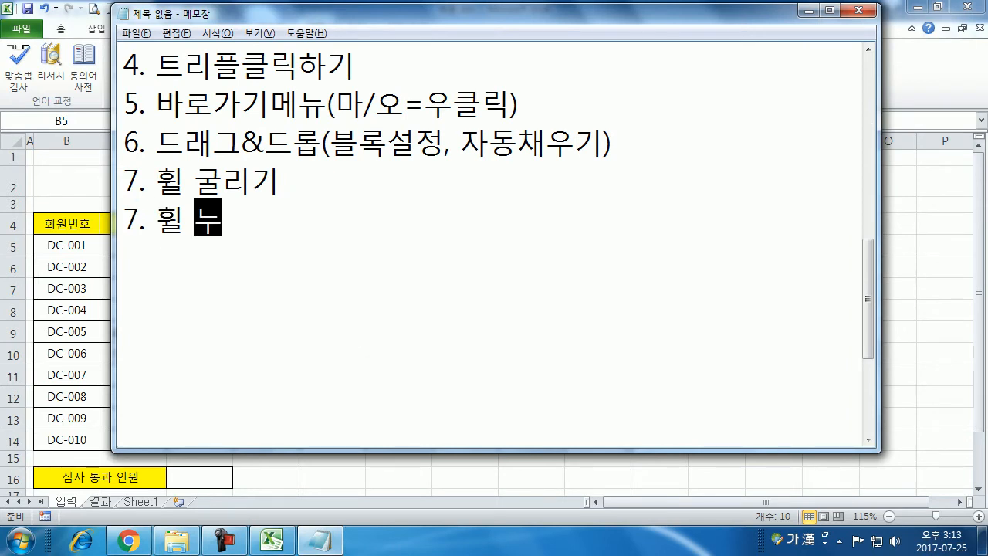
pyautogui.write('르기')
pyautogui.press('Return')
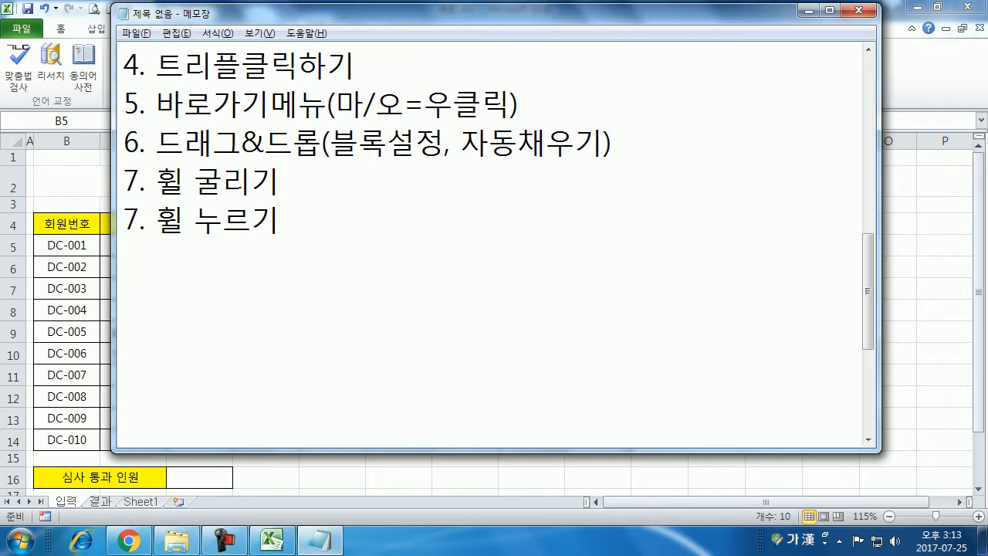
# Switch to the Excel sheet and demonstrate wheel-button auto-scrolling sideways from cell G8 to the far right columns
pyautogui.hotkey('alt', 'Tab')
pyautogui.click(396, 309)
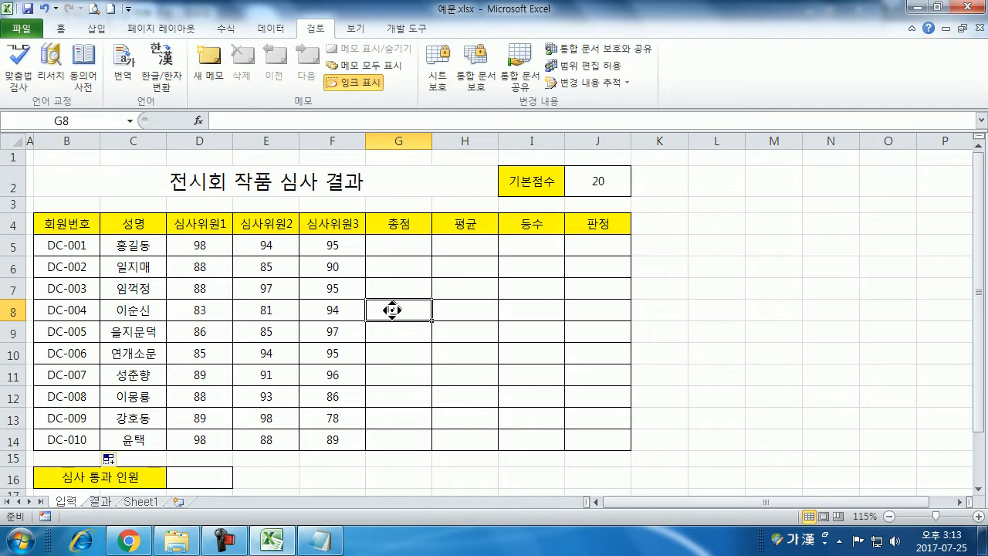
pyautogui.hscroll(3, 394, 311)
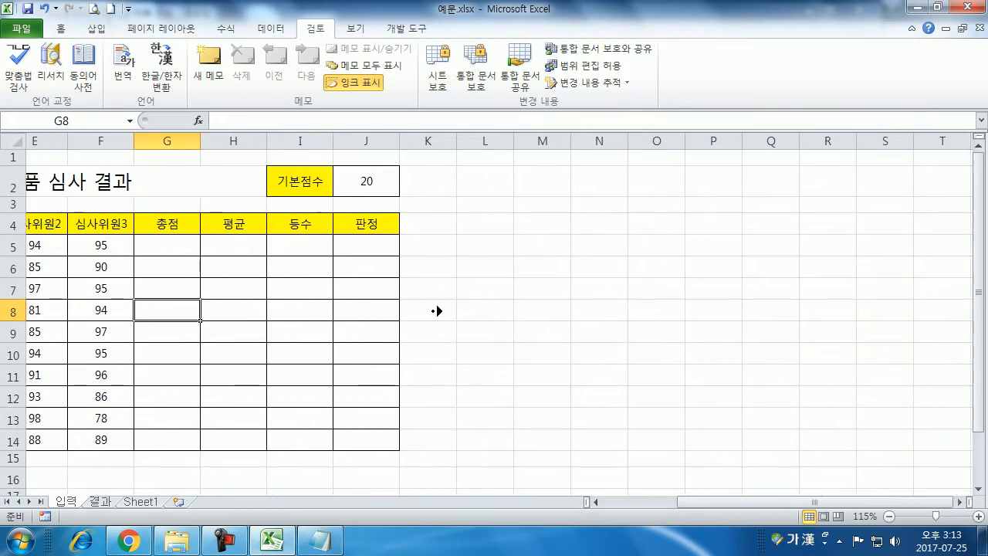
pyautogui.hscroll(1, 437, 312)
pyautogui.hscroll(-4, 314, 377)
pyautogui.scroll(-1, 313, 378)
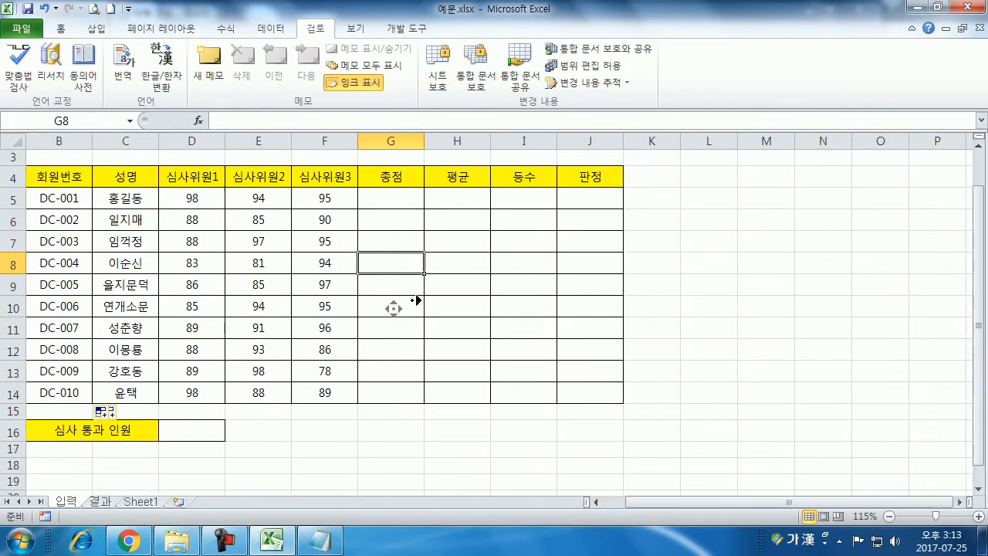
pyautogui.hscroll(3, 417, 301)
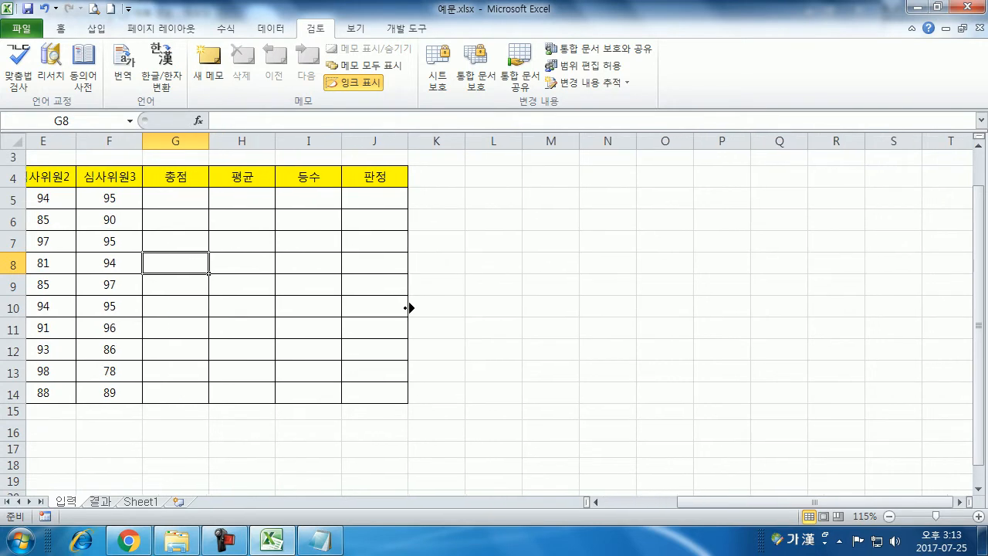
pyautogui.hscroll(20, 409, 307)
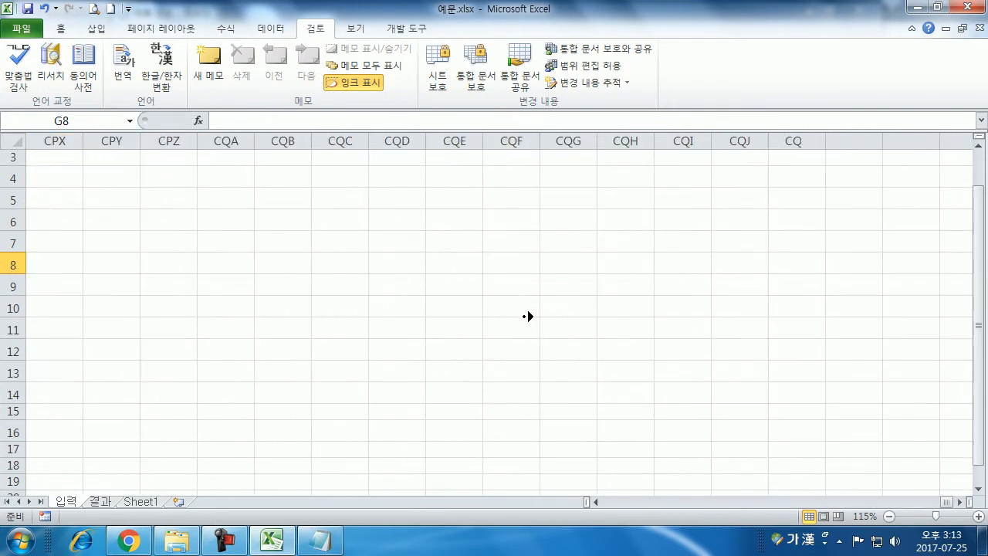
pyautogui.hscroll(20, 528, 317)
# Demonstrate auto-scrolling down to the rows beyond 118,000 and stop by selecting cell QXU118549
pyautogui.middleClick(393, 309)
pyautogui.scroll(-1, 400, 369)
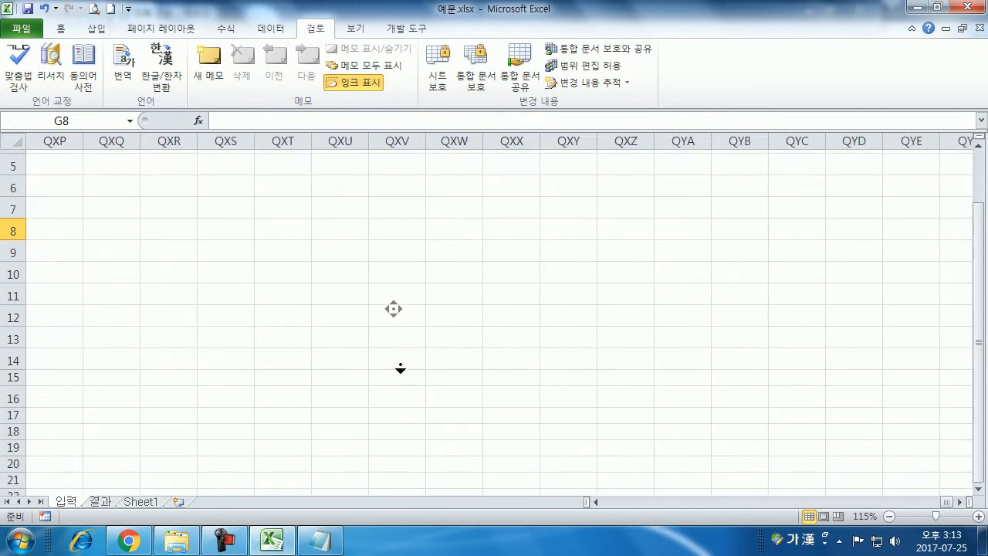
pyautogui.scroll(-20, 400, 369)
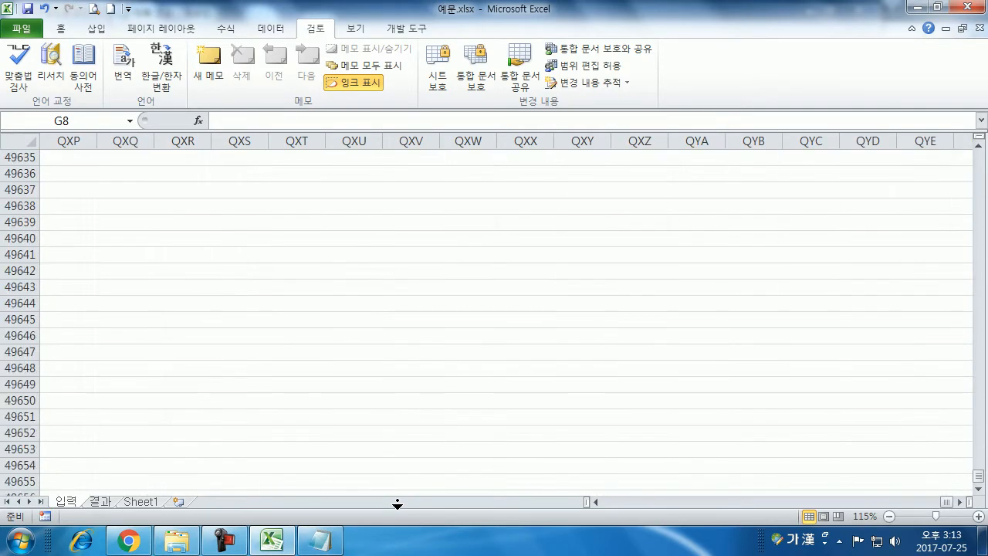
pyautogui.scroll(-20, 397, 504)
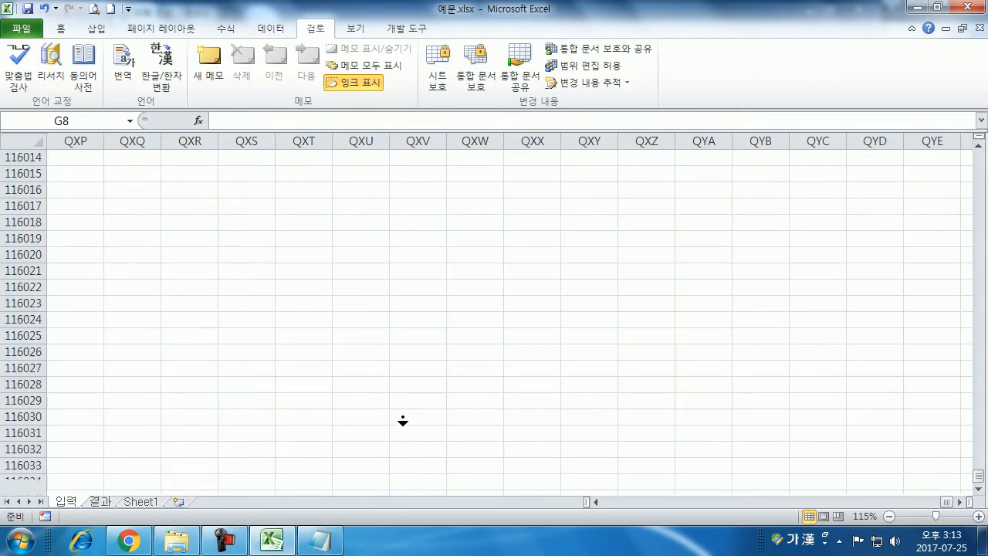
pyautogui.scroll(-10, 402, 421)
pyautogui.click(359, 401)
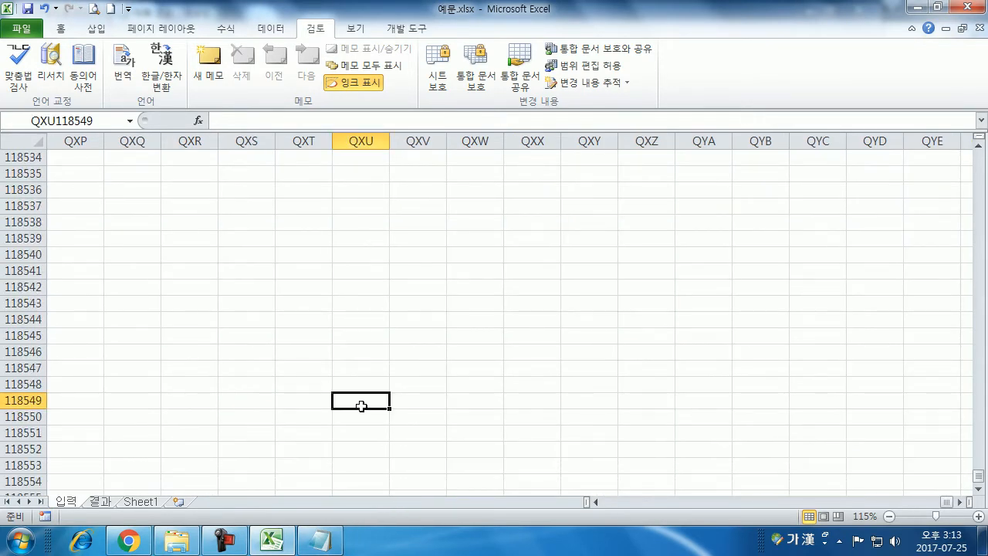
# Switch to the Chrome page host.new21.net and auto-scroll down to the 줄탁동기 passage
pyautogui.click(136, 541)
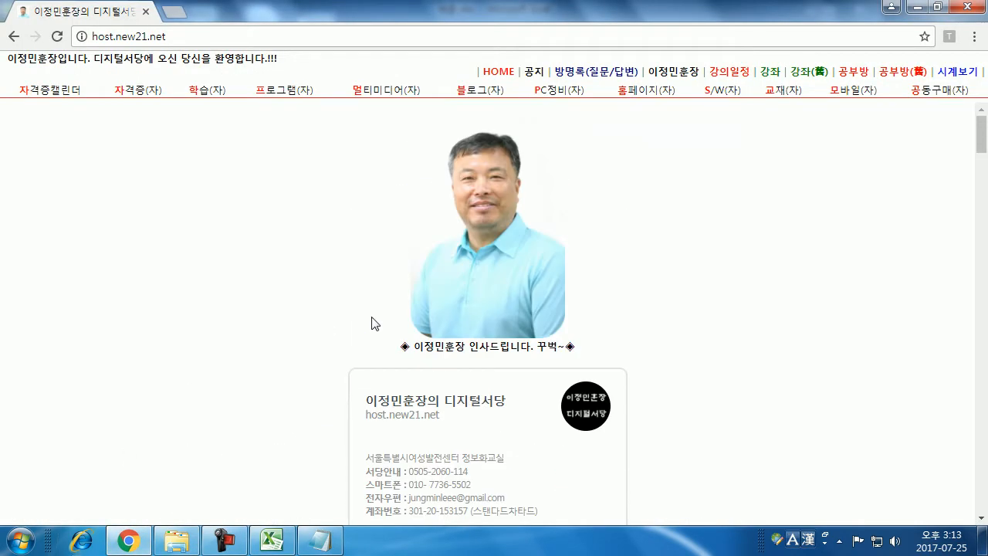
pyautogui.middleClick(632, 255)
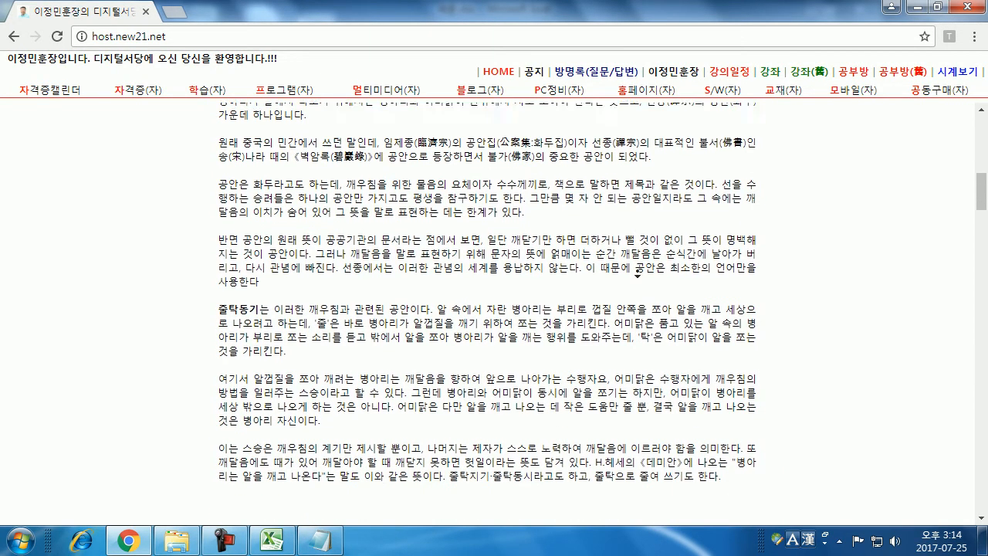
pyautogui.click(638, 276)
# Switch back to the Excel sheet and return to cell A1
pyautogui.hotkey('alt', 'Tab')
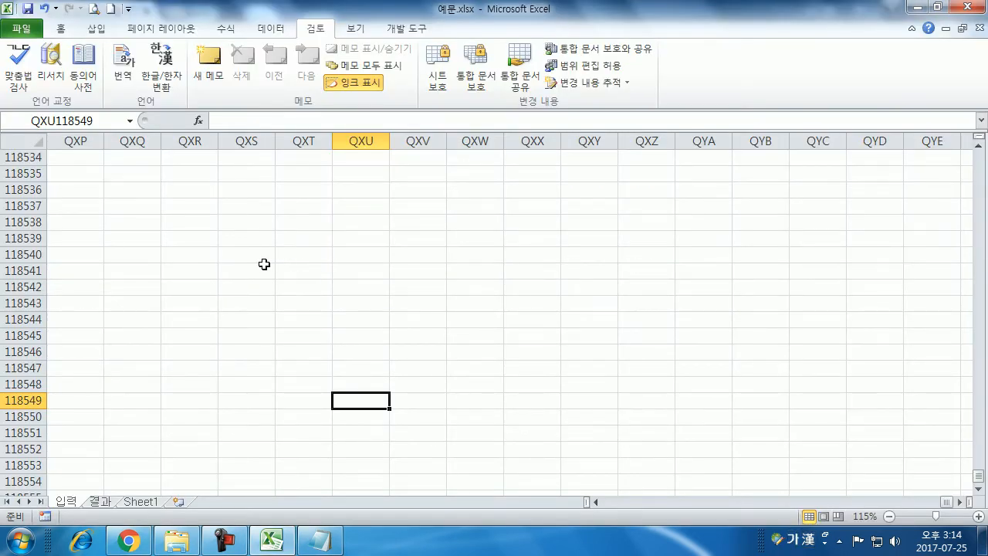
pyautogui.hotkey('ctrl', 'Home')
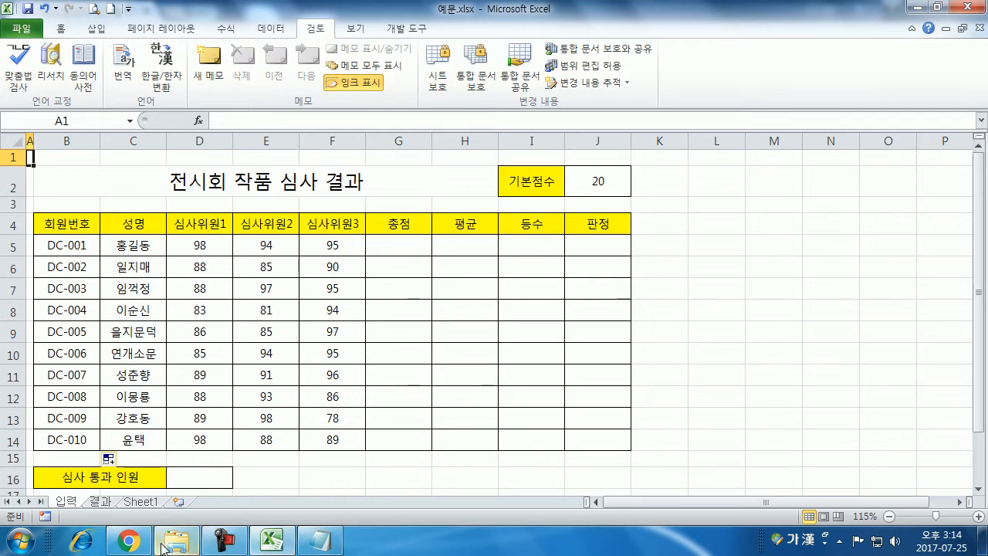
# Switch to Chrome and open the 무료강좌(윈도우, 인터넷, 한글, 엑셀, 파워포인트 등등) post on the 공부방(舊) board
pyautogui.click(128, 540)
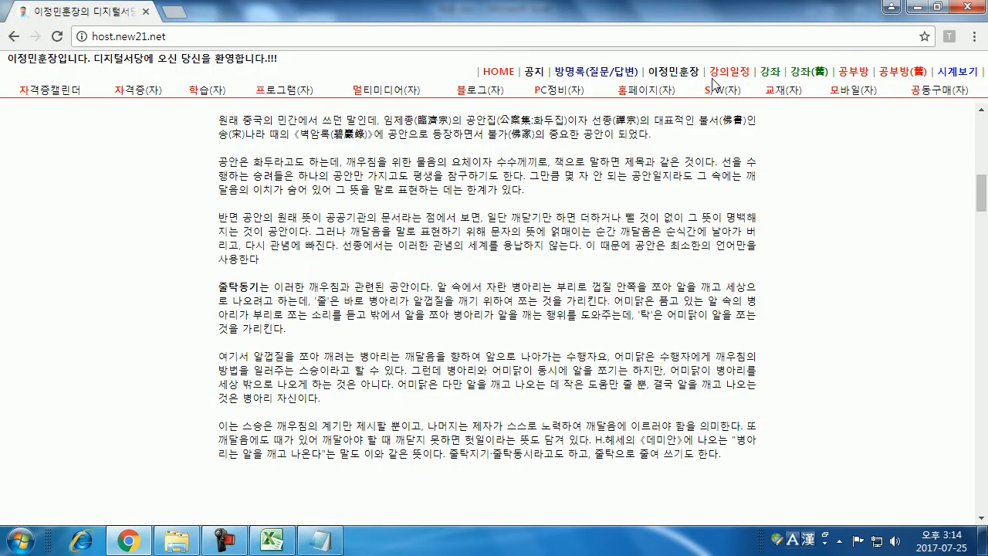
pyautogui.click(904, 73)
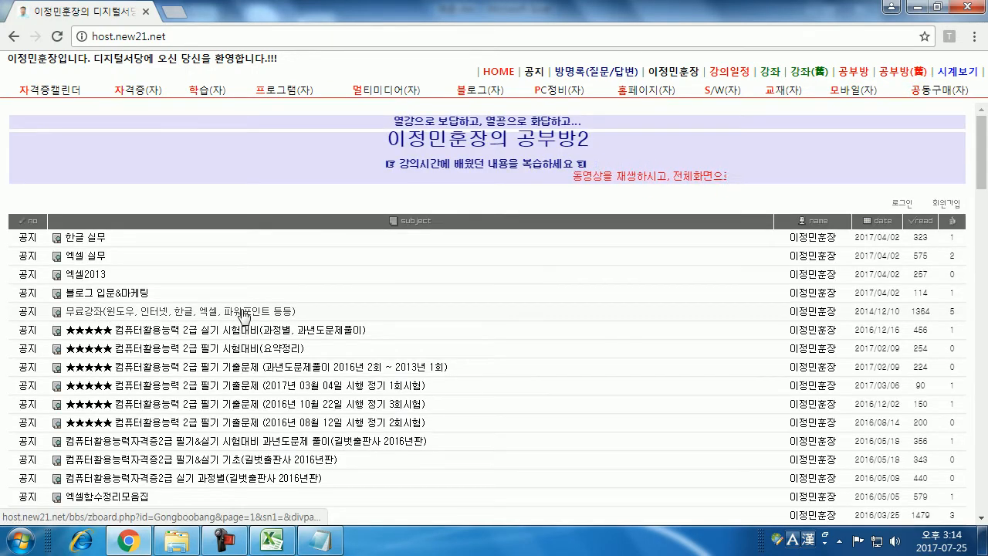
pyautogui.click(177, 312)
pyautogui.scroll(-1, 156, 273)
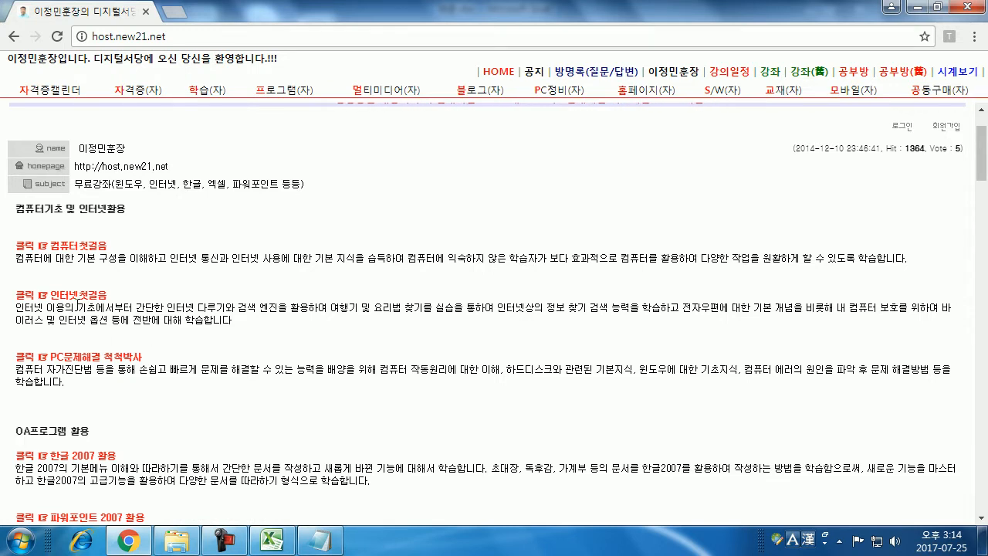
# Open the 인터넷첫걸음 lecture with Flash Player enabled, view its 음식요리법 찾기 chapter, and close the lecture tab
pyautogui.click(80, 298)
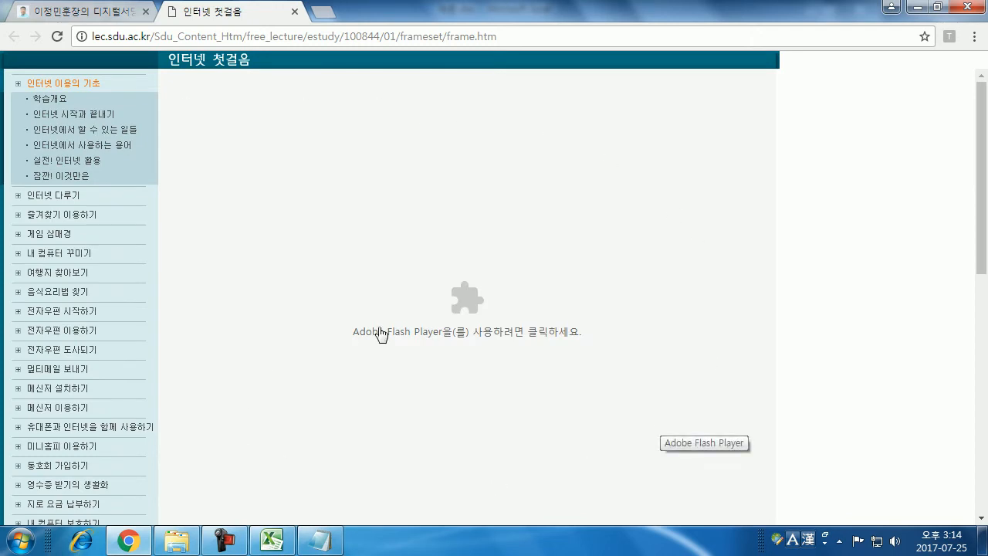
pyautogui.click(465, 297)
pyautogui.click(237, 114)
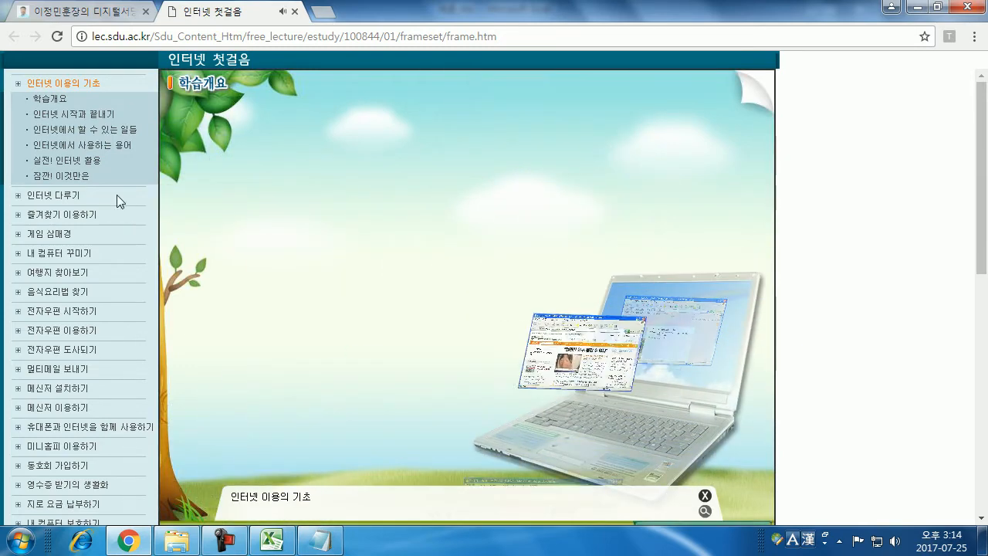
pyautogui.click(61, 292)
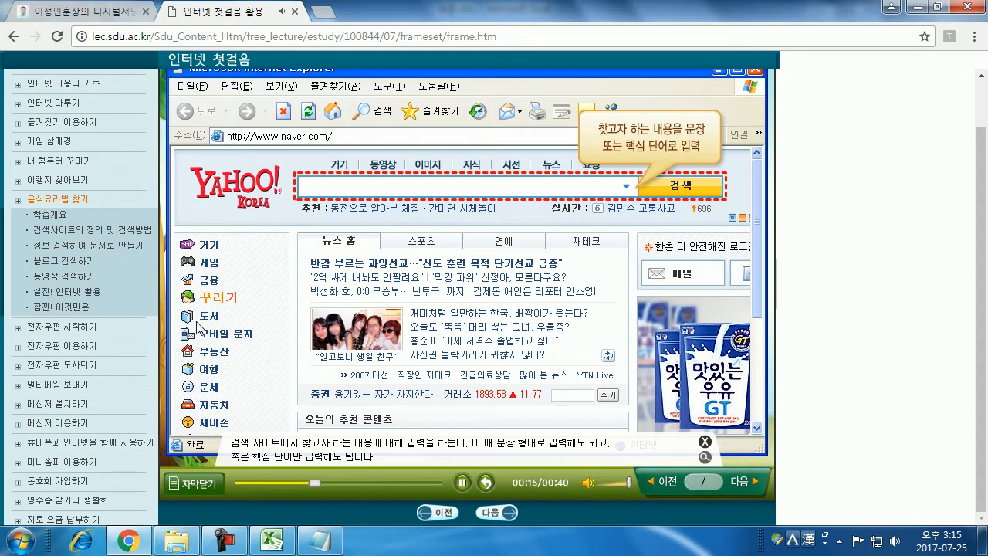
pyautogui.click(294, 11)
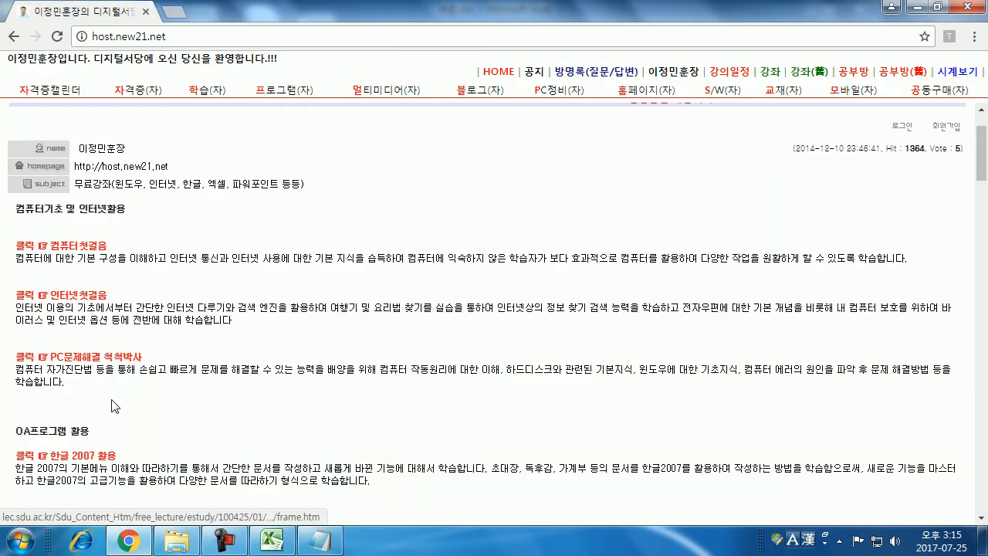
# Open the 엑셀 2007 활용 lecture, view 화면 구성 살펴보기 in the 새로운 기능 chapter, and close the lecture tab
pyautogui.scroll(-2, 94, 313)
pyautogui.scroll(-3, 94, 350)
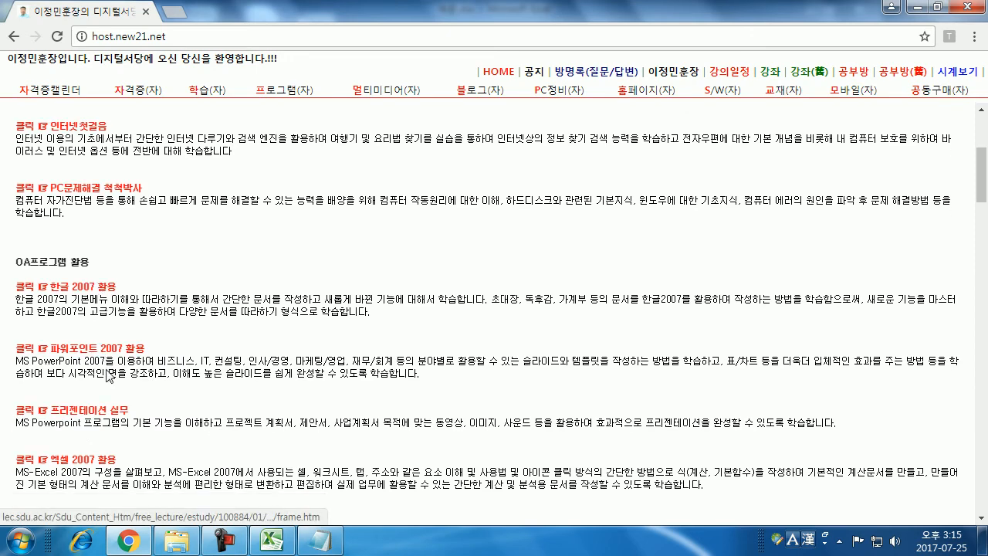
pyautogui.click(98, 244)
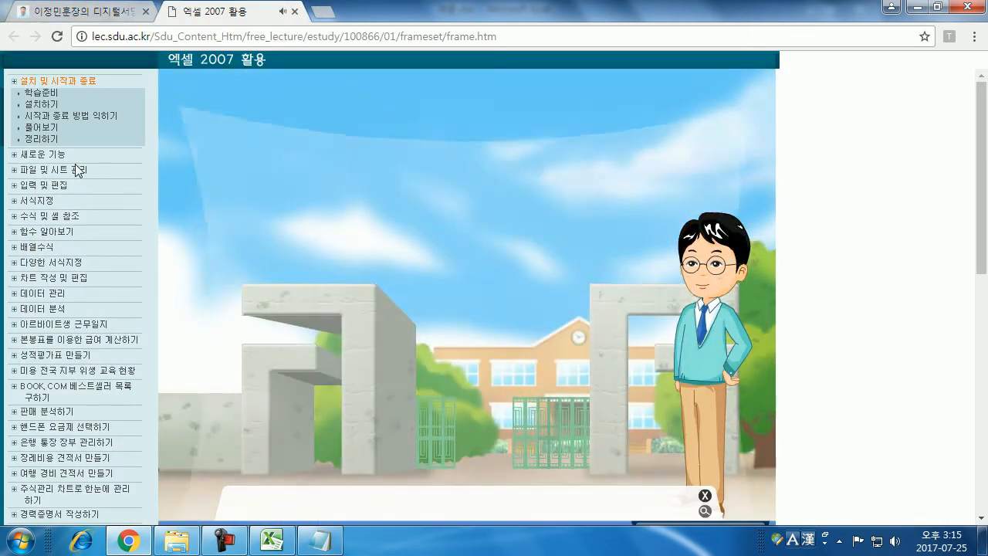
pyautogui.click(68, 157)
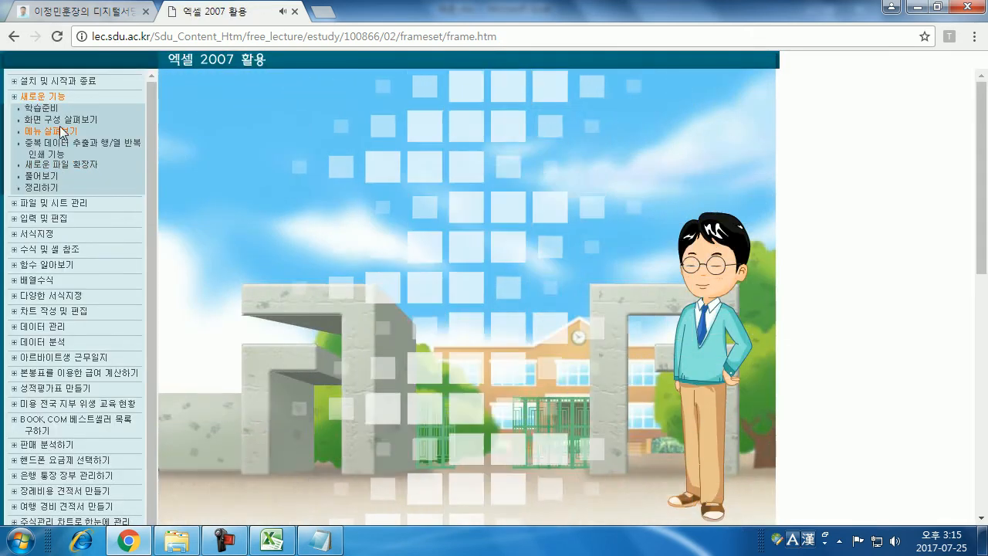
pyautogui.click(67, 122)
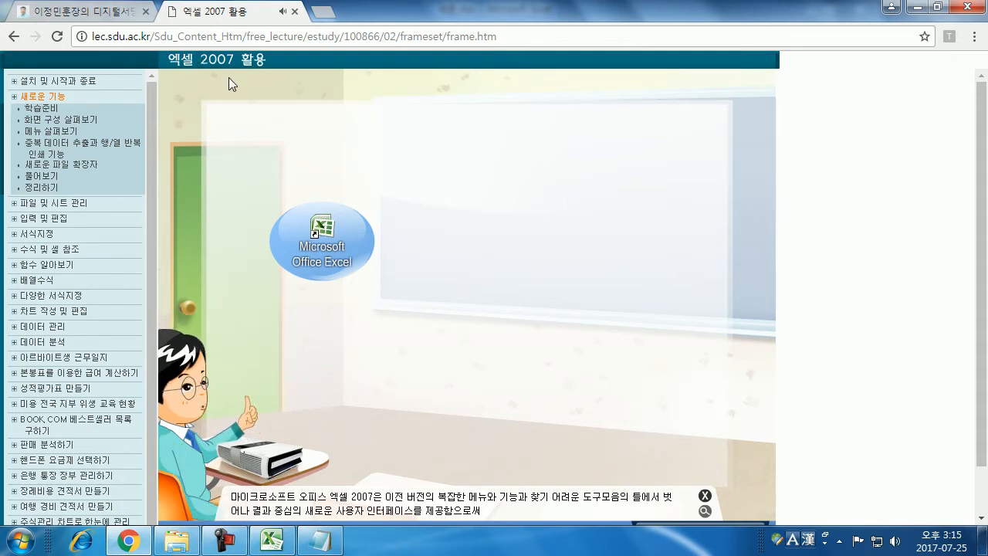
pyautogui.click(294, 12)
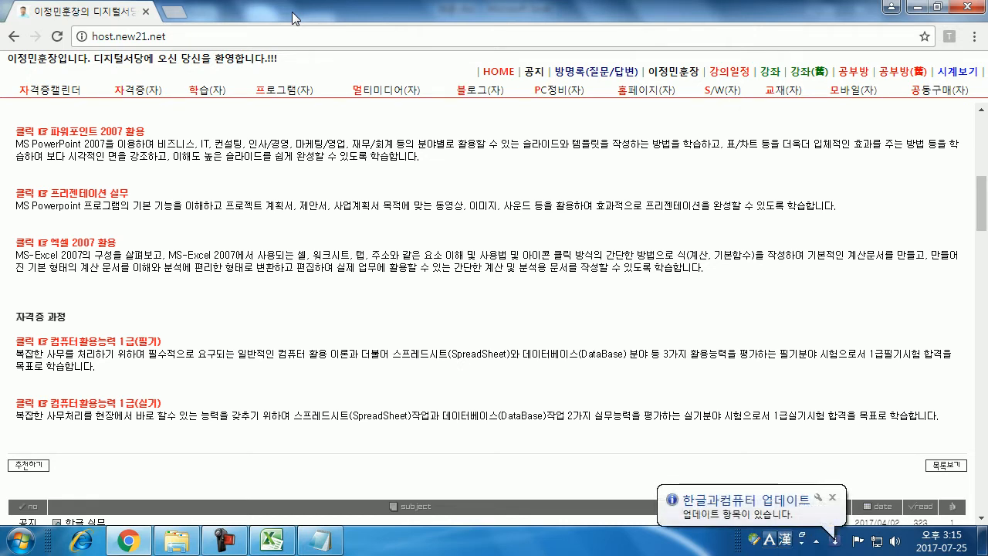
# Dismiss the 한글과컴퓨터 update notification and minimize the Chrome window
pyautogui.click(832, 499)
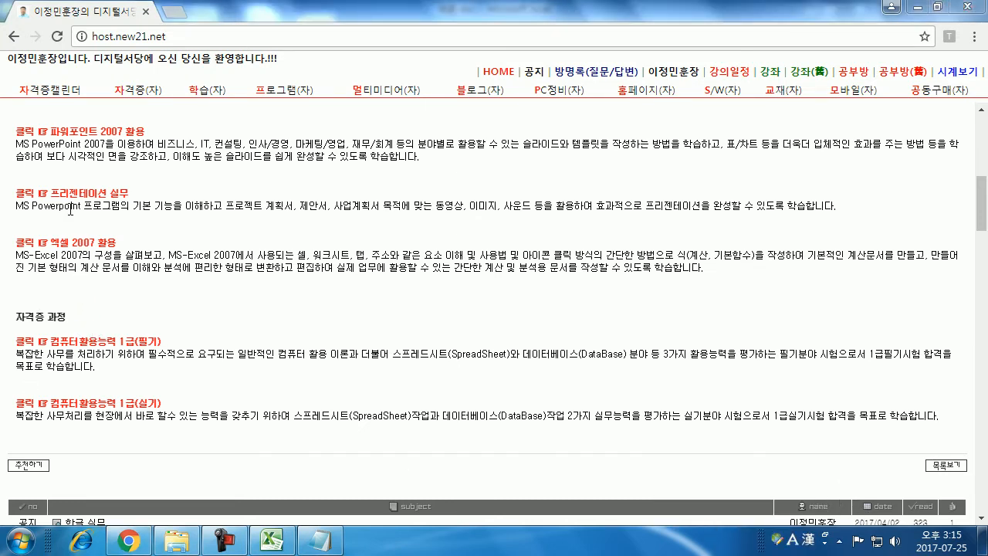
pyautogui.scroll(6, 243, 280)
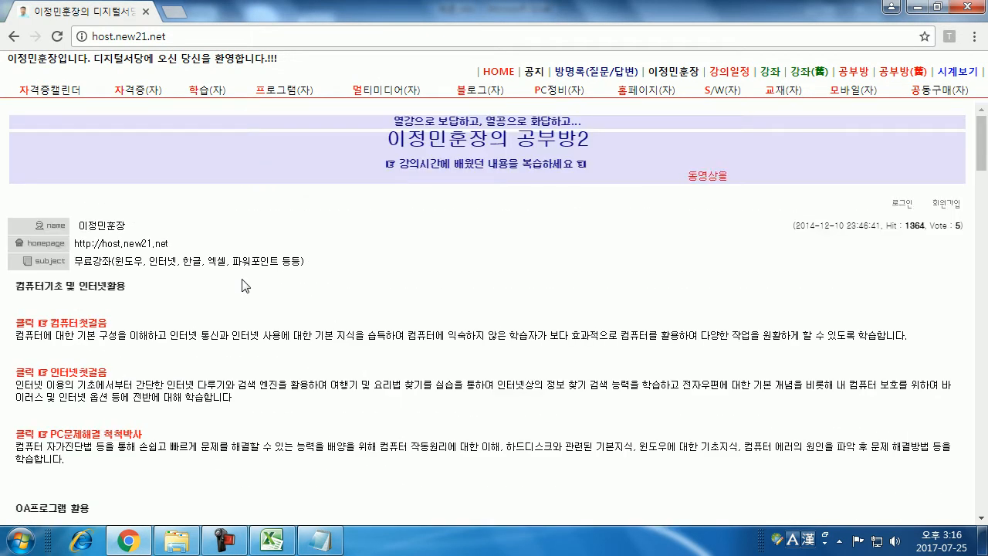
pyautogui.click(919, 10)
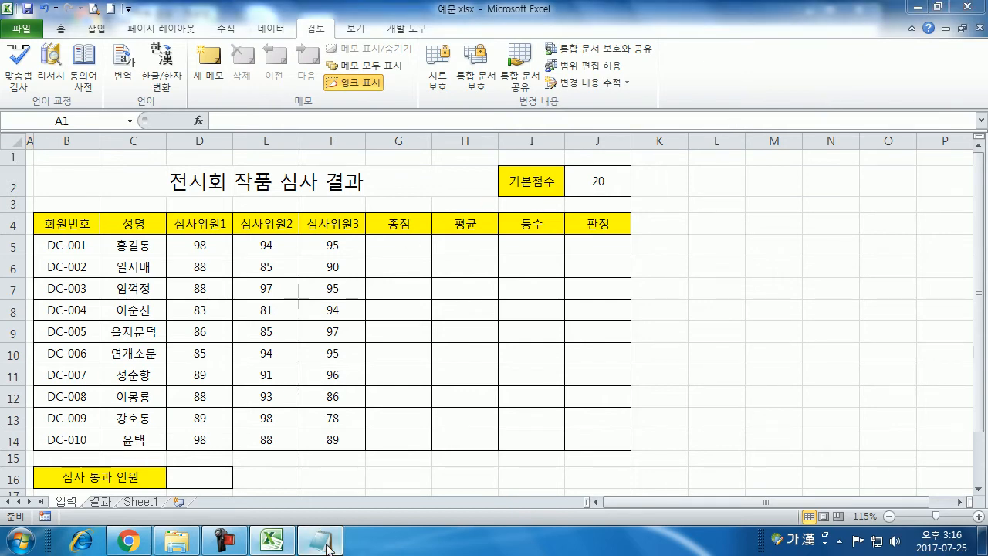
# Switch to Notepad, review the 마우스 사용법 list, and renumber the 휠 누르기 item as 8
pyautogui.hotkey('alt', 'Tab')
pyautogui.scroll(2, 220, 265)
pyautogui.scroll(2, 220, 264)
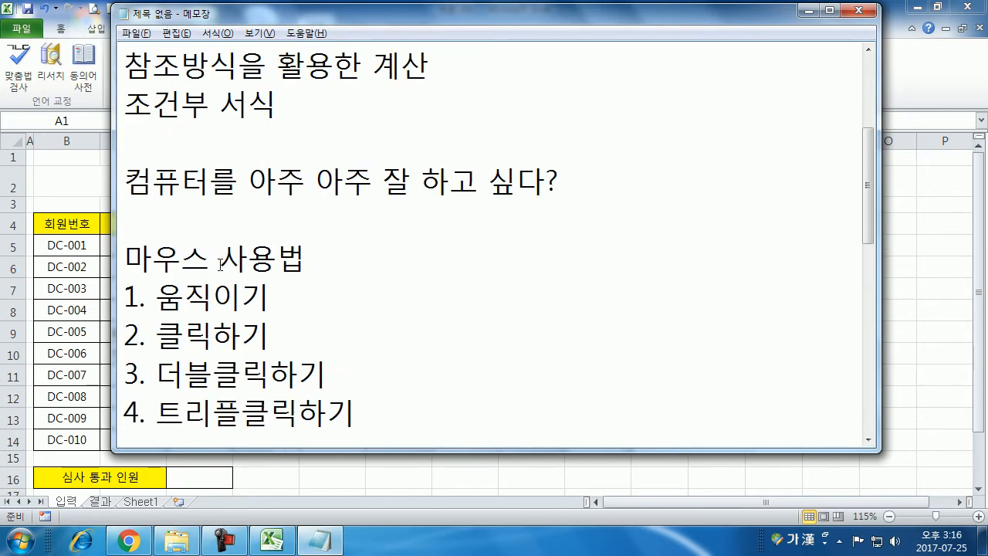
pyautogui.scroll(-1, 221, 265)
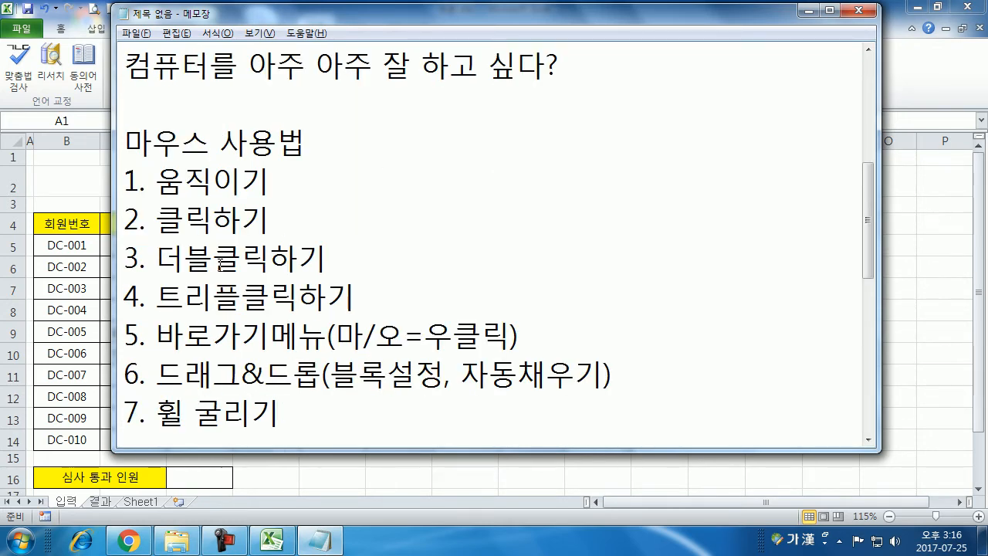
pyautogui.scroll(-2, 220, 264)
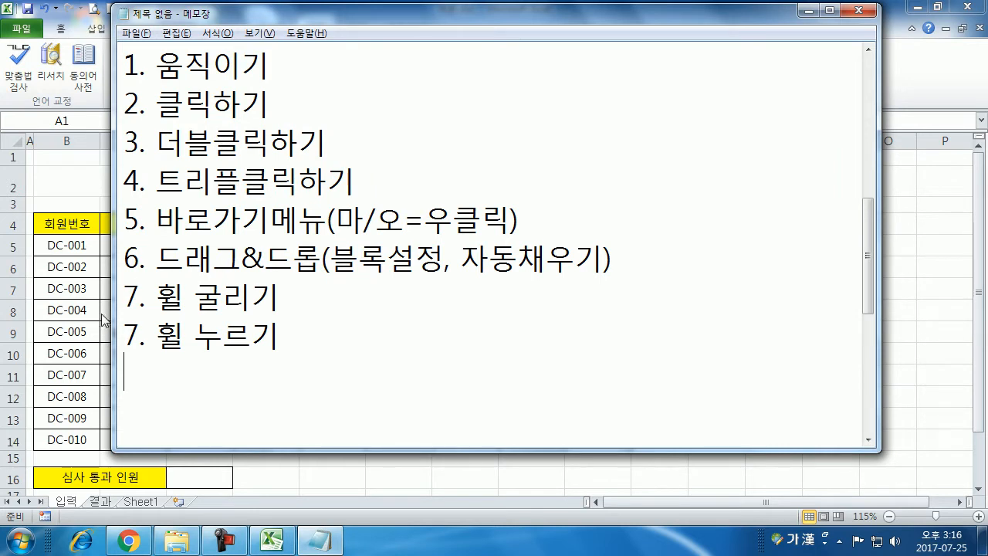
pyautogui.moveTo(124, 334); pyautogui.dragTo(141, 335)
pyautogui.write('8')
pyautogui.click(141, 370)
pyautogui.write('65')
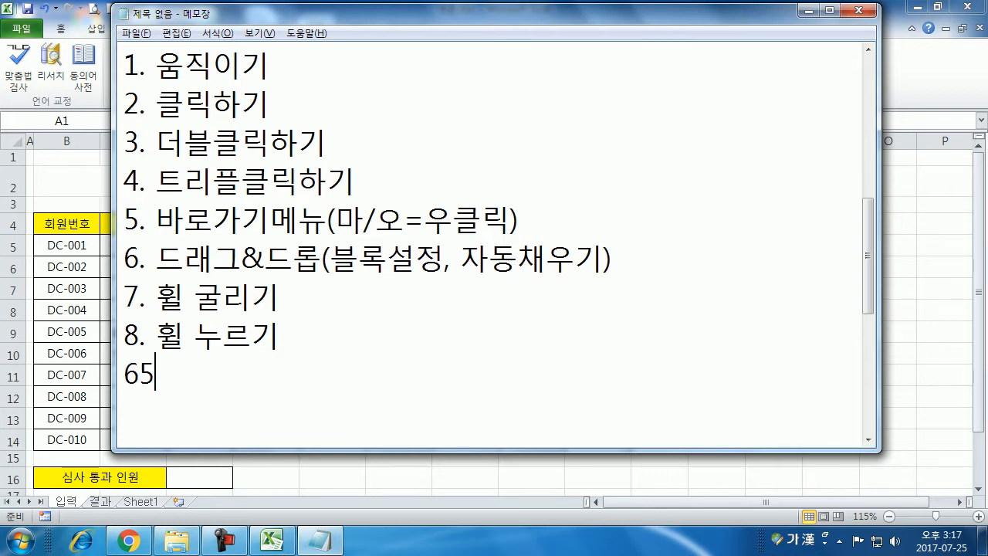
pyautogui.write('4654646')
pyautogui.press('Return')
pyautogui.write('532131968464')
pyautogui.press('Return')
pyautogui.press('Return')
pyautogui.write('34635')
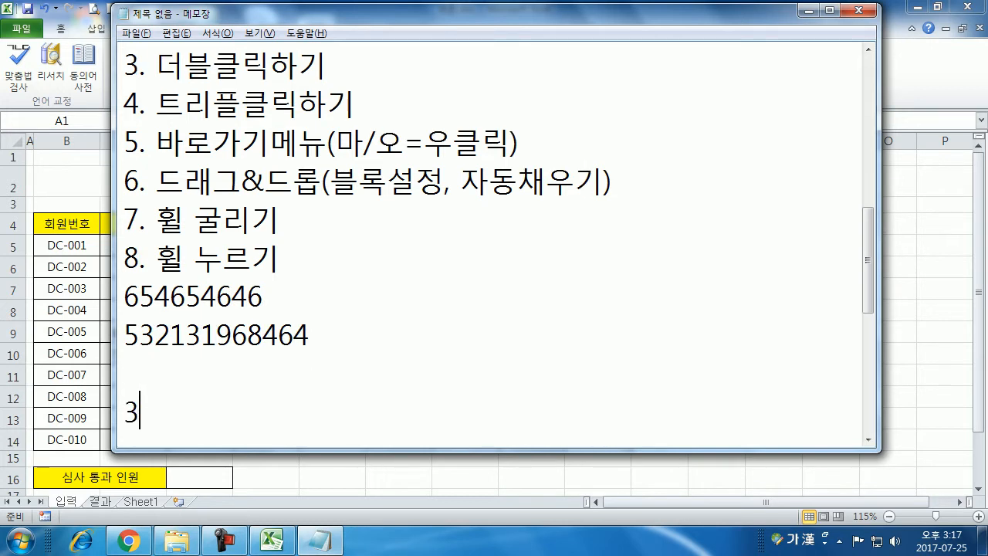
pyautogui.press('Return')
pyautogui.write('3546')
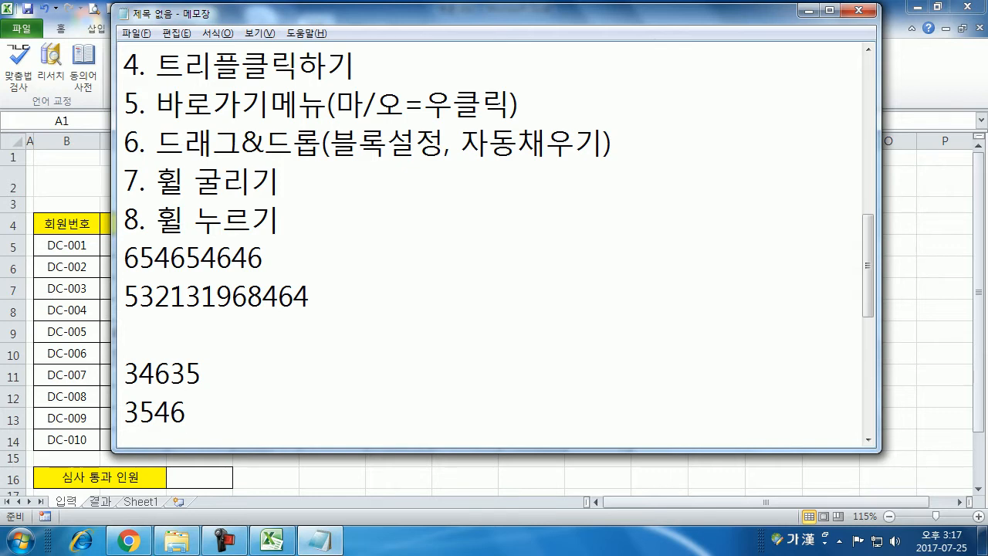
# Add the practice sum 100+100+0100+100 on a new line below the number 3546
pyautogui.press('Return')
pyautogui.write('1')
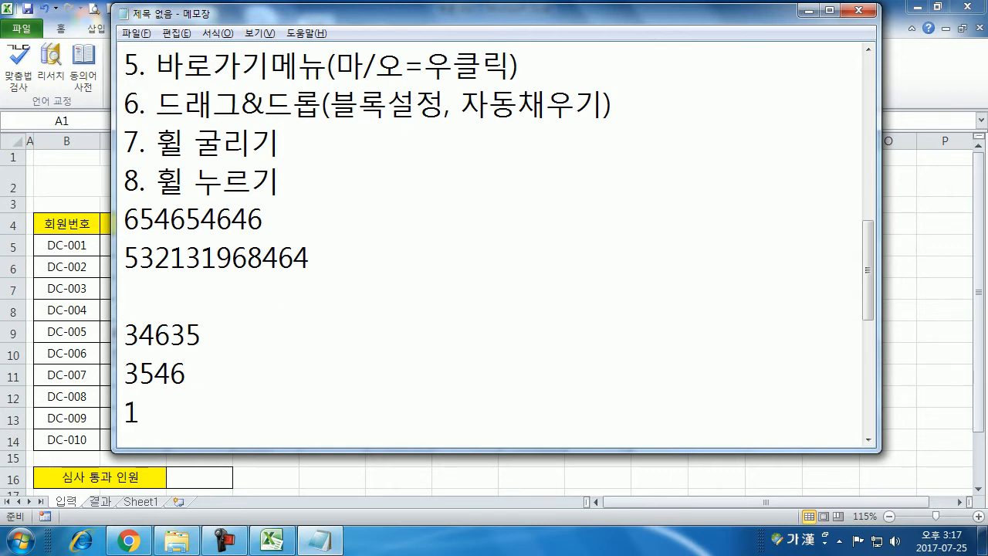
pyautogui.write('00+100+')
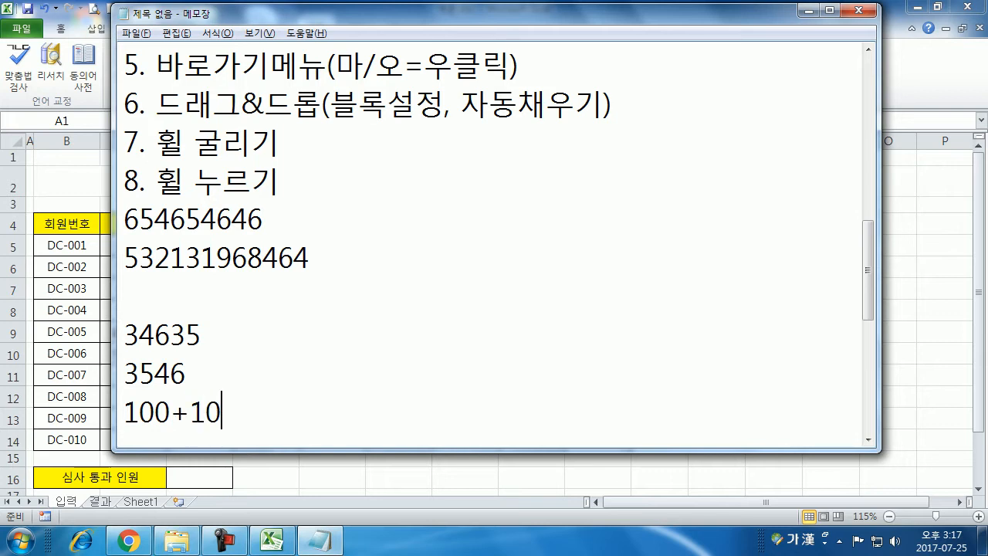
pyautogui.write('0100+100')
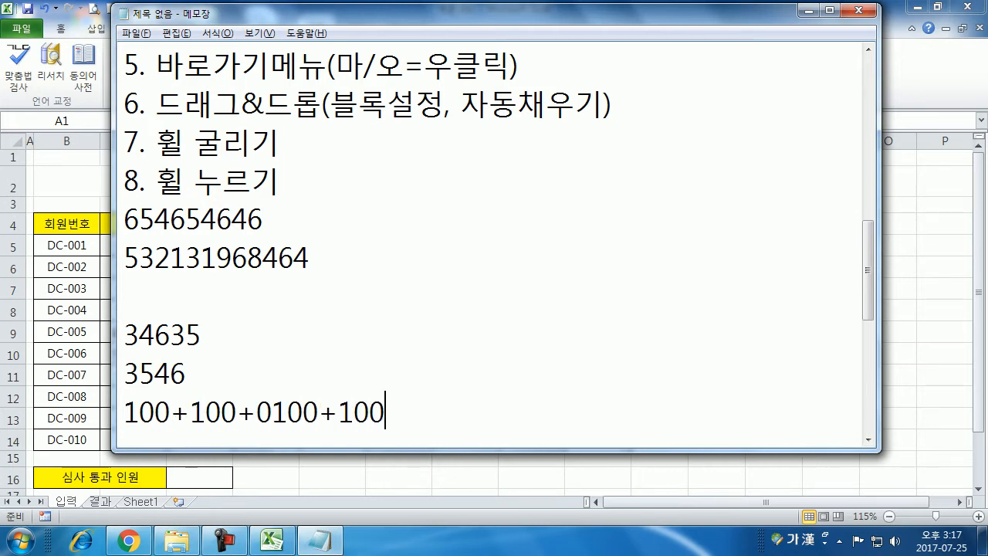
pyautogui.press('Return')
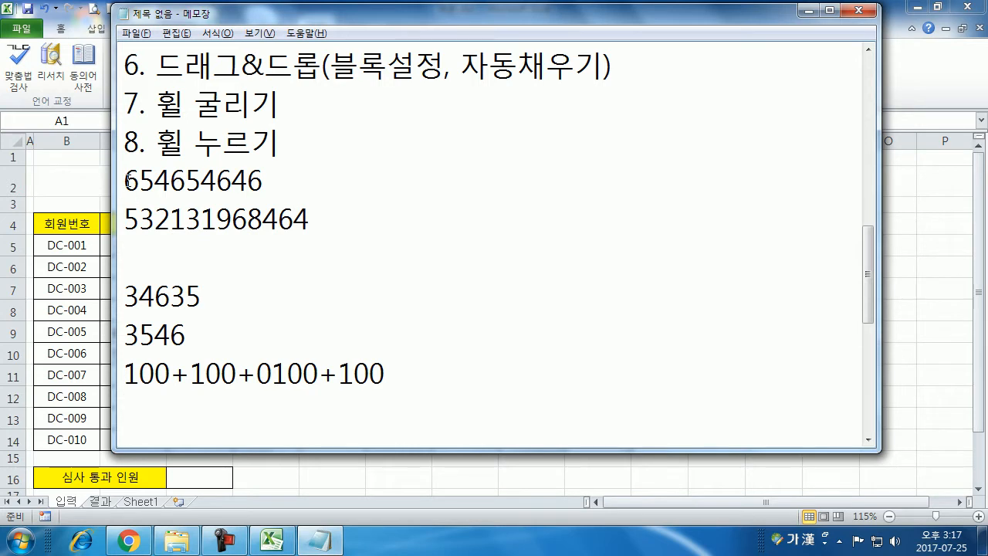
# Delete all the practice numbers and the sum below the 휠 누르기 item
pyautogui.moveTo(127, 180); pyautogui.dragTo(409, 369)
pyautogui.press('Delete')
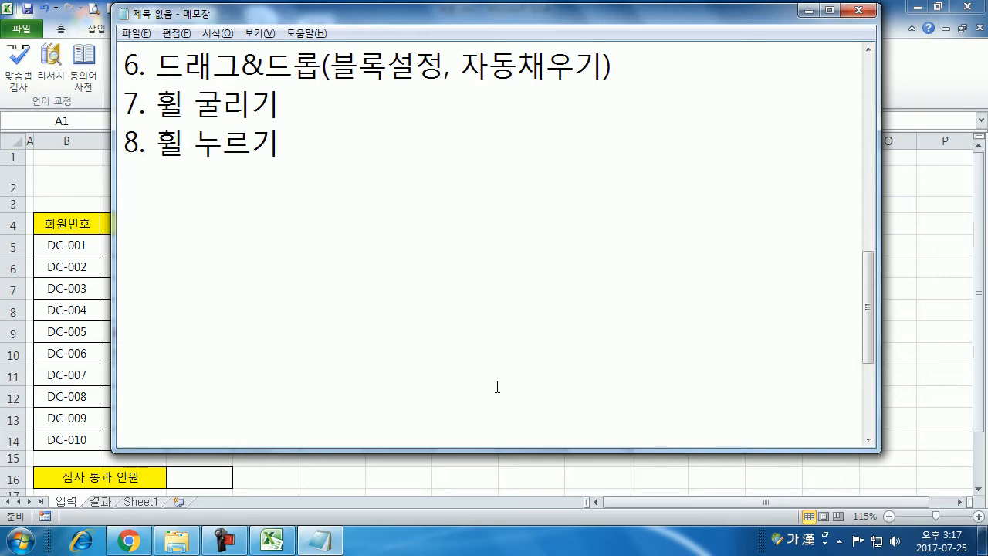
pyautogui.scroll(1, 414, 410)
pyautogui.scroll(1, 414, 409)
# Switch to the Excel sheet, select the first 총점 cell G5, and enlarge the view to 175% with the ribbon minimized
pyautogui.click(75, 398)
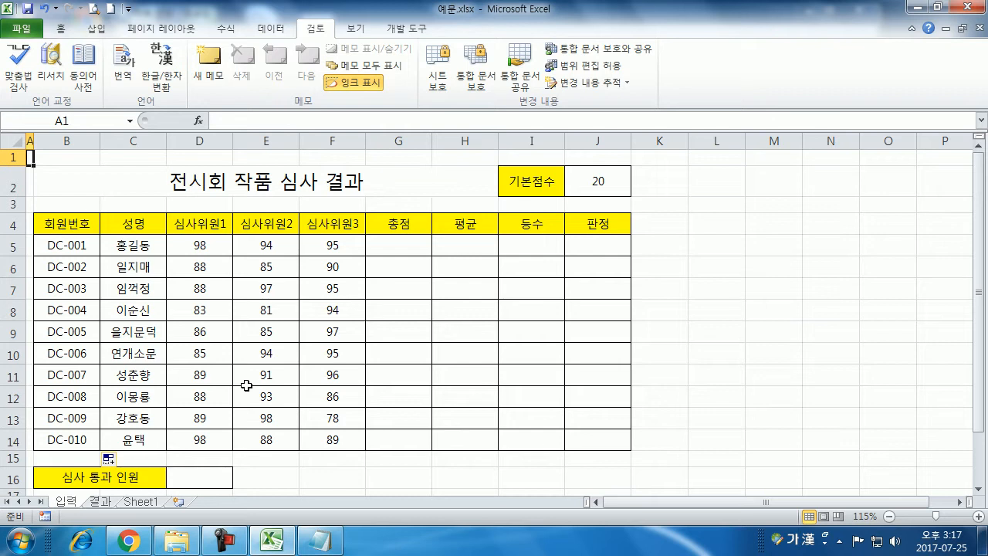
pyautogui.click(396, 247)
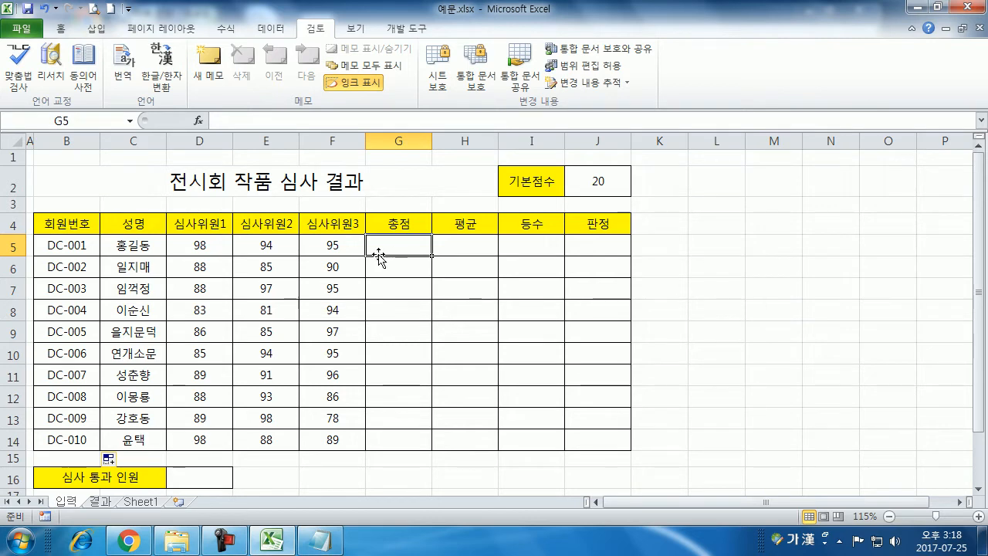
pyautogui.doubleClick(315, 29)
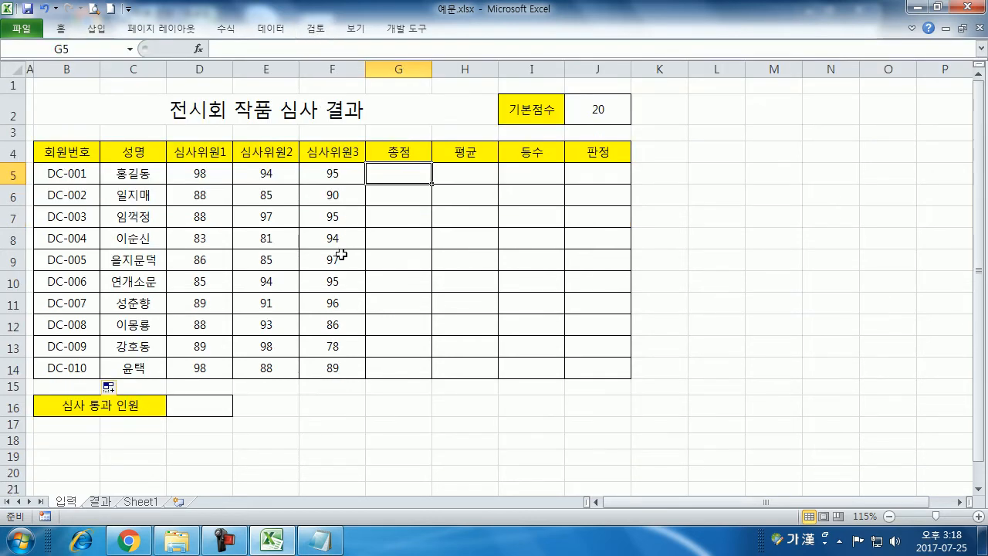
pyautogui.scroll(3, 342, 256)
pyautogui.scroll(1, 342, 255)
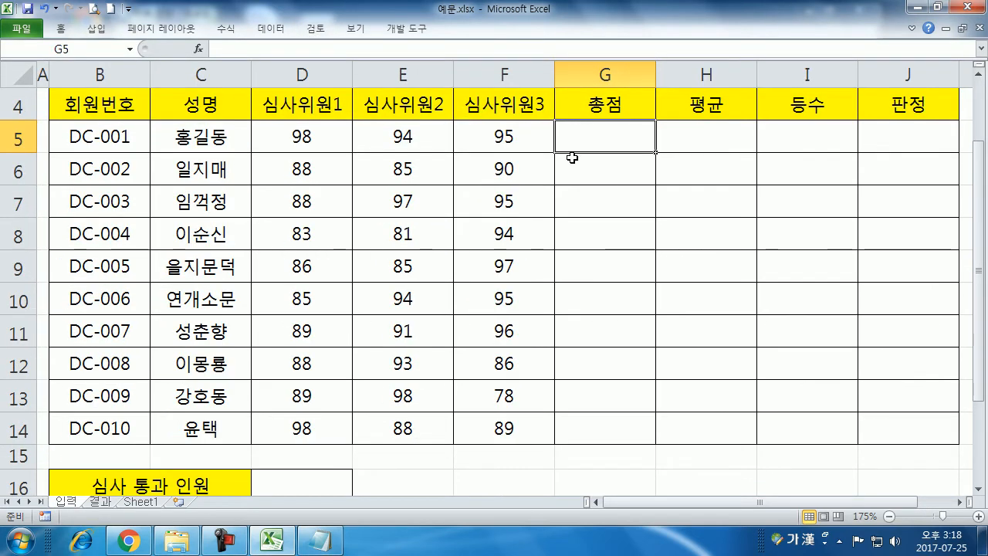
# Try totalling the first row in G5 with the literal scores =98+94+95, and discard the entry
pyautogui.write('=')
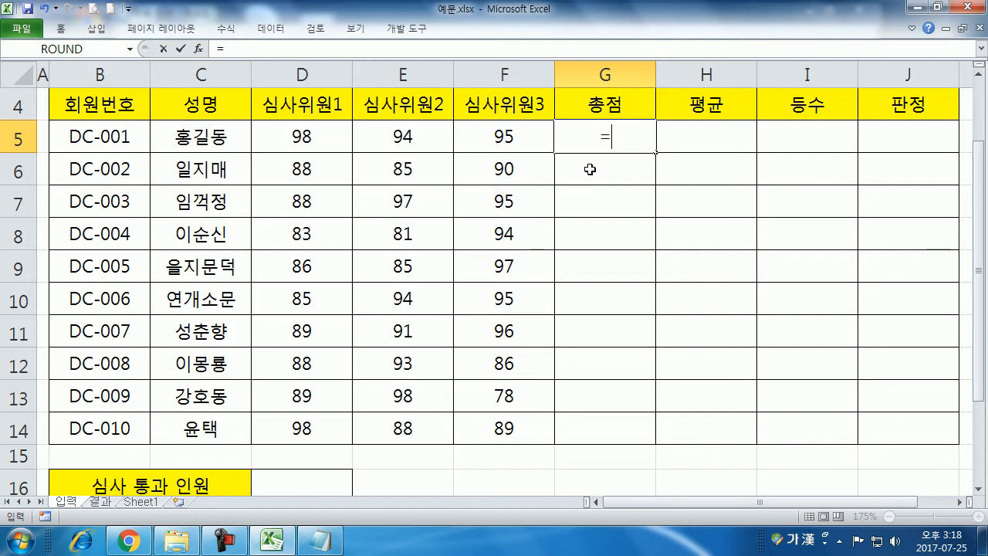
pyautogui.write('98+94+95')
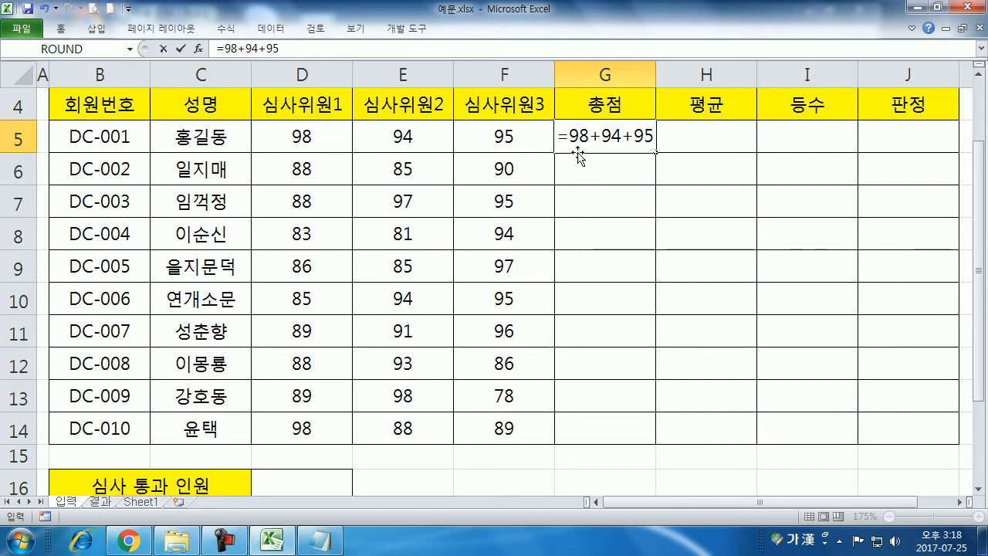
pyautogui.press('Escape')
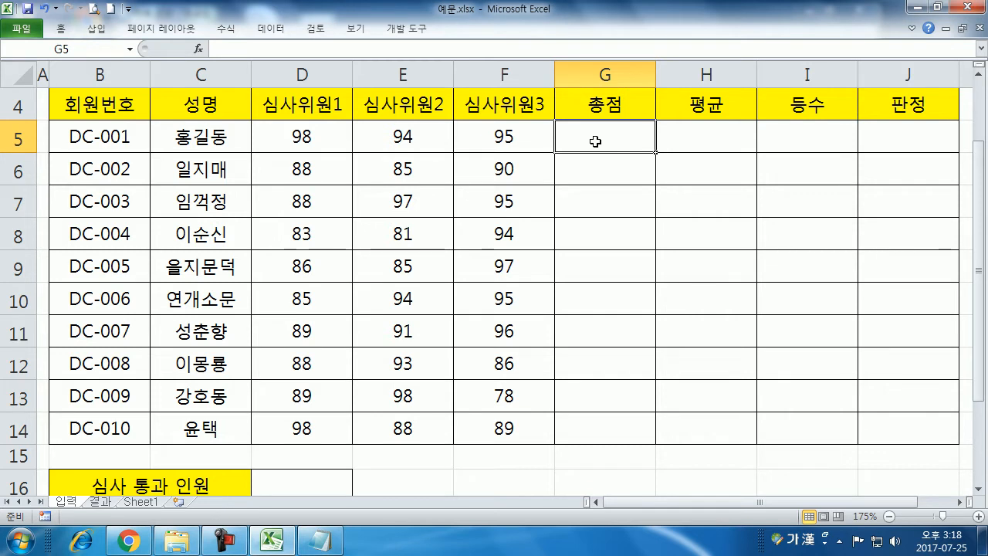
pyautogui.write('=')
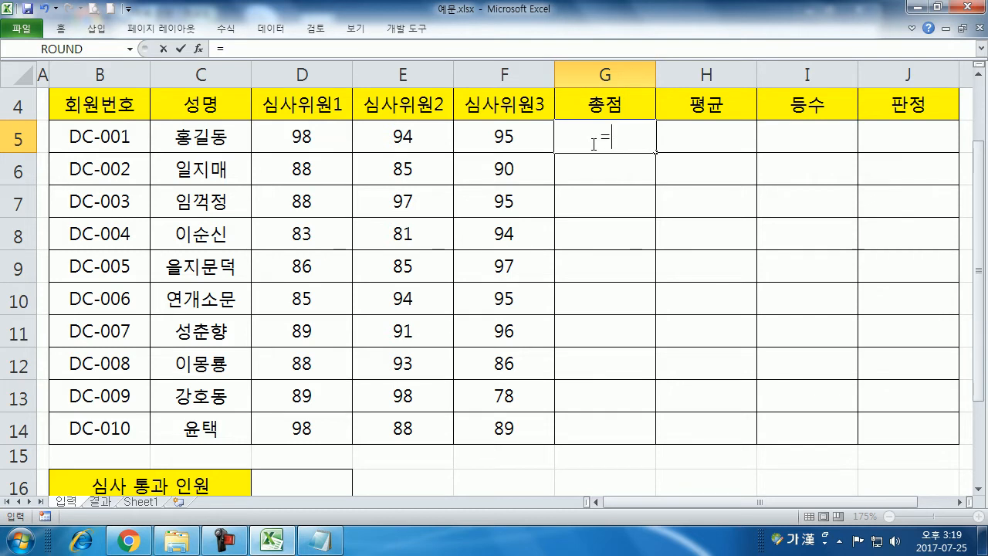
pyautogui.write('+')
pyautogui.press('BackSpace')
pyautogui.click(310, 135)
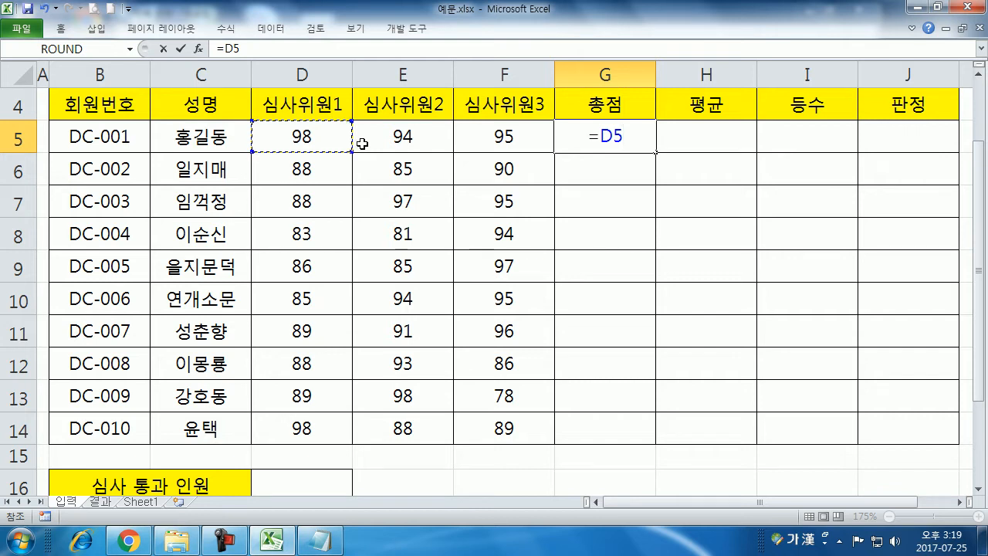
pyautogui.write('+')
pyautogui.press('Escape')
# Try totalling the first row in G5 with the cell references =D5+E5+F5+J2, and discard the entry
pyautogui.write('=')
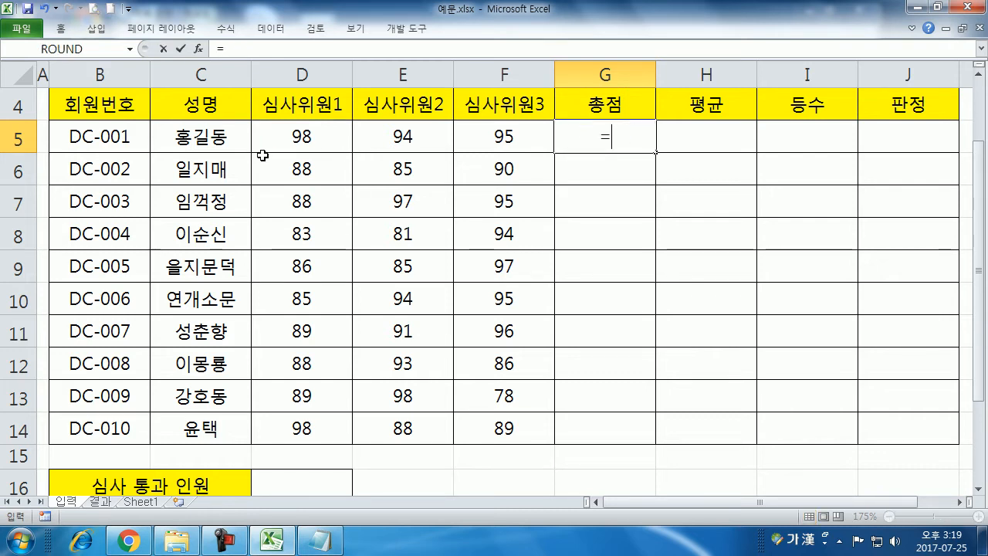
pyautogui.click(275, 136)
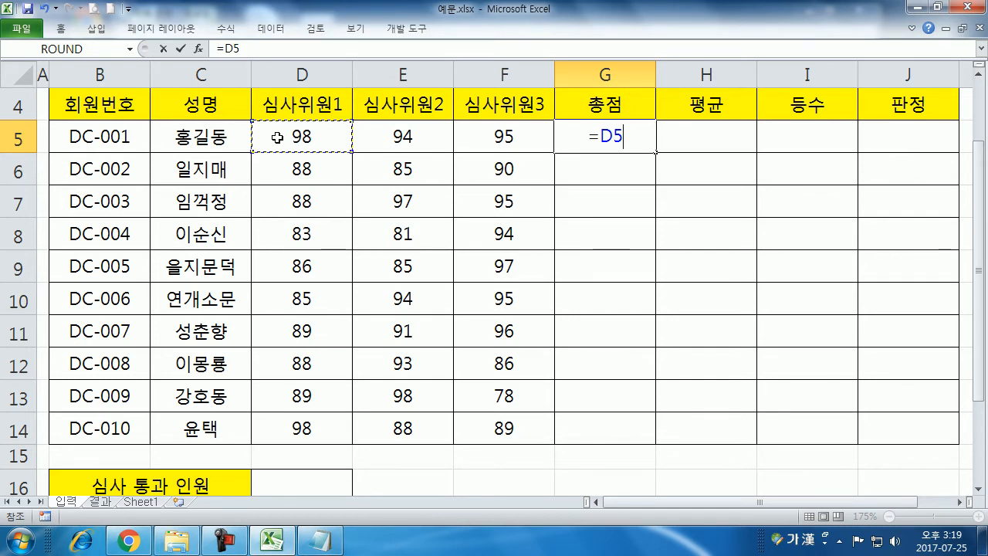
pyautogui.write('+')
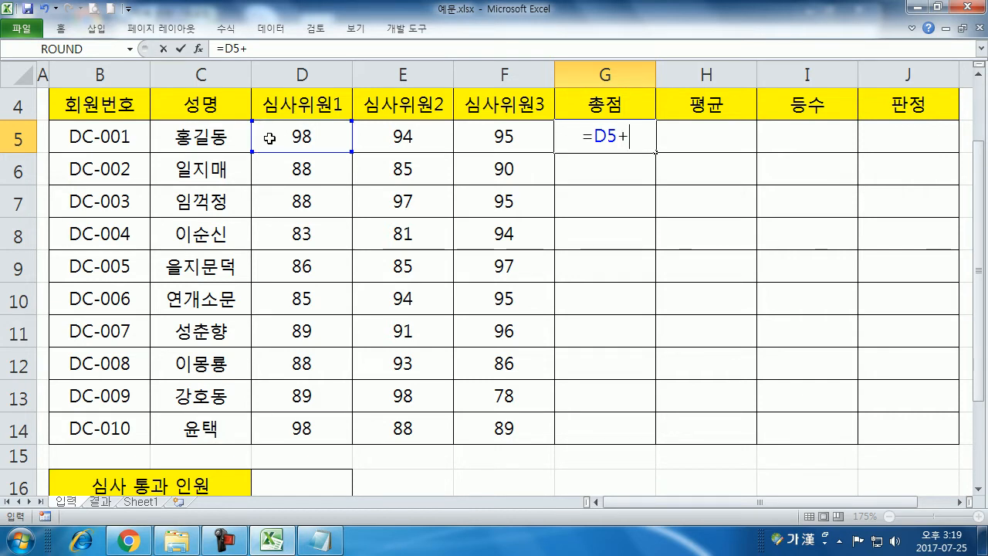
pyautogui.click(396, 144)
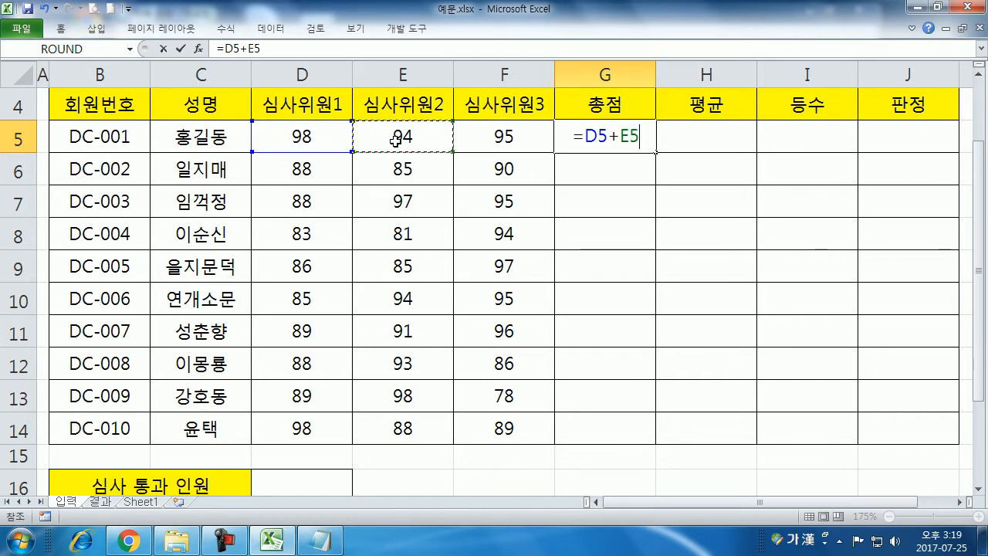
pyautogui.write('+')
pyautogui.click(473, 139)
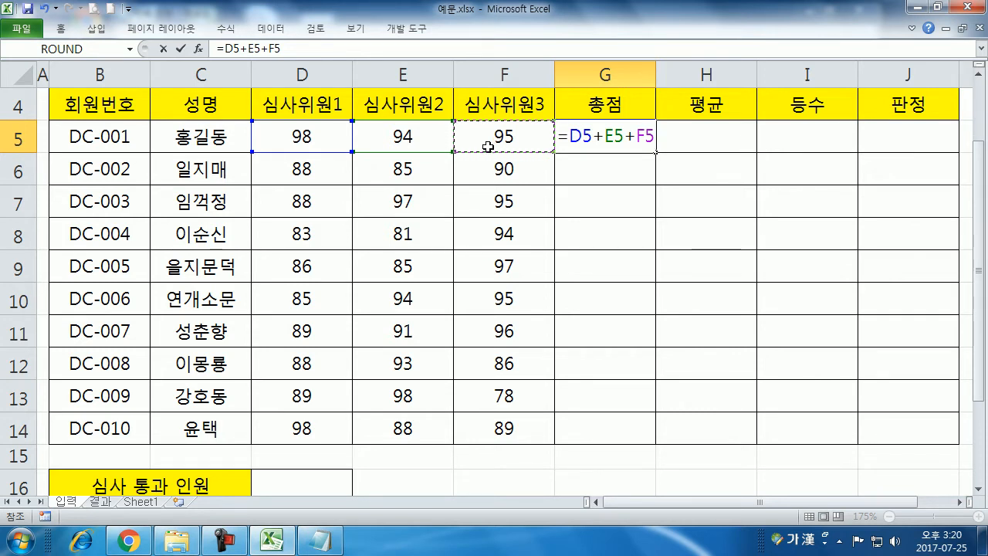
pyautogui.scroll(1, 488, 146)
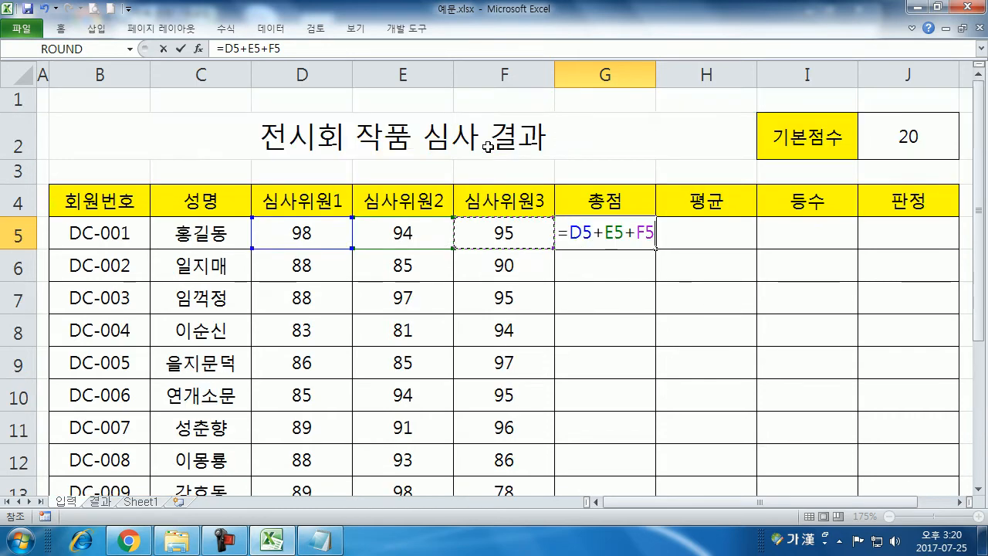
pyautogui.write('+')
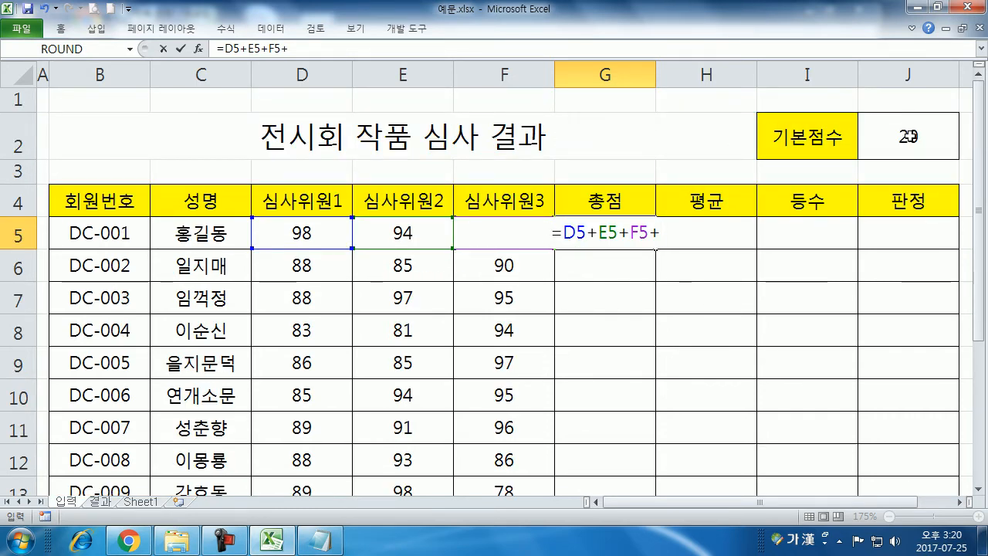
pyautogui.click(909, 136)
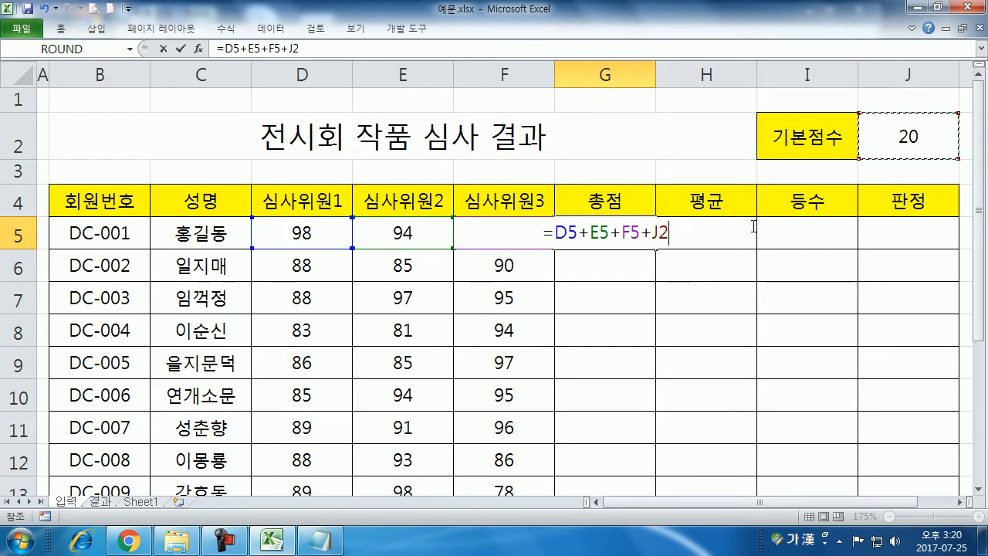
pyautogui.press('Escape')
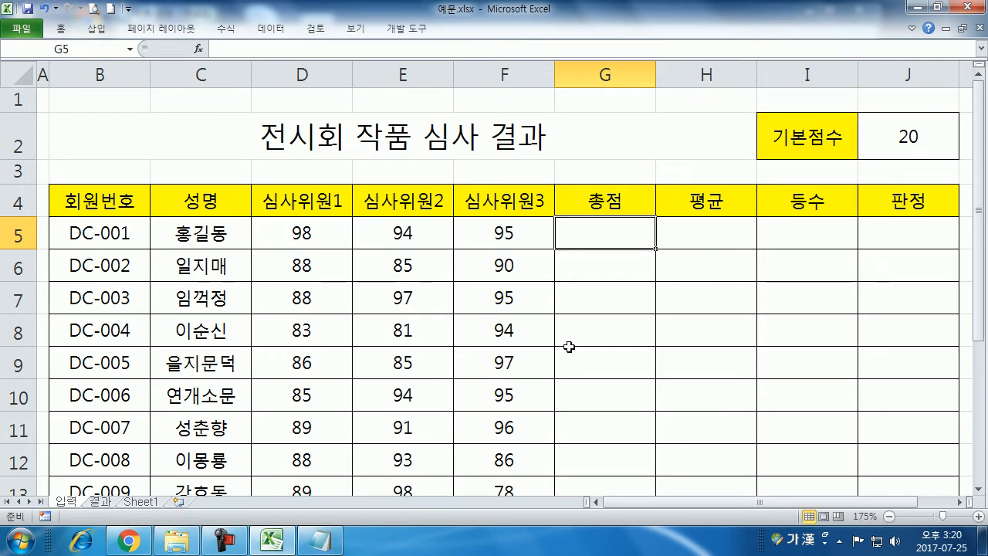
# Enter the note 셀 참조방식 in C1, with 상대 in E1, 절대 in F1 and 혼합 in G1
pyautogui.click(200, 100)
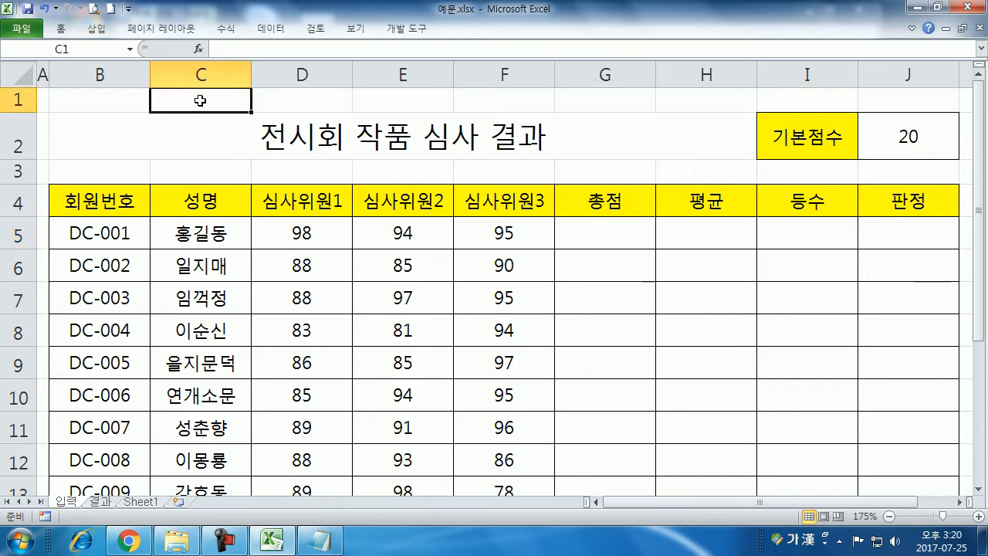
pyautogui.write('셀 참')
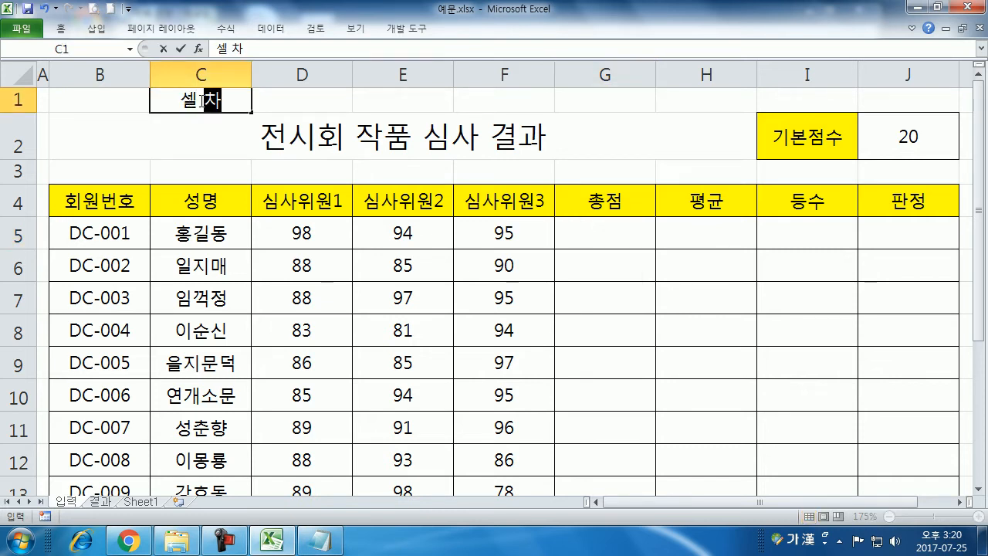
pyautogui.write('조방식')
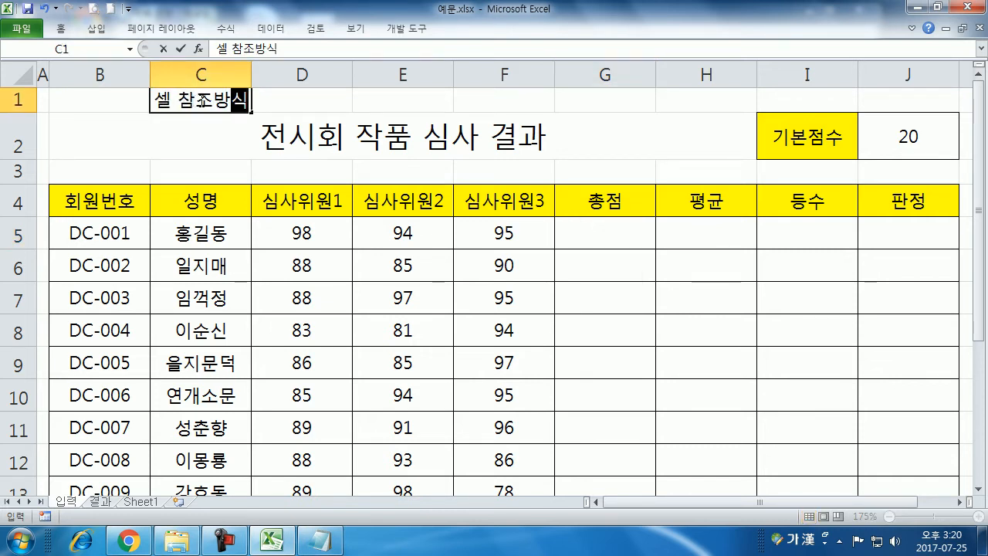
pyautogui.press('Tab')
pyautogui.press('Tab')
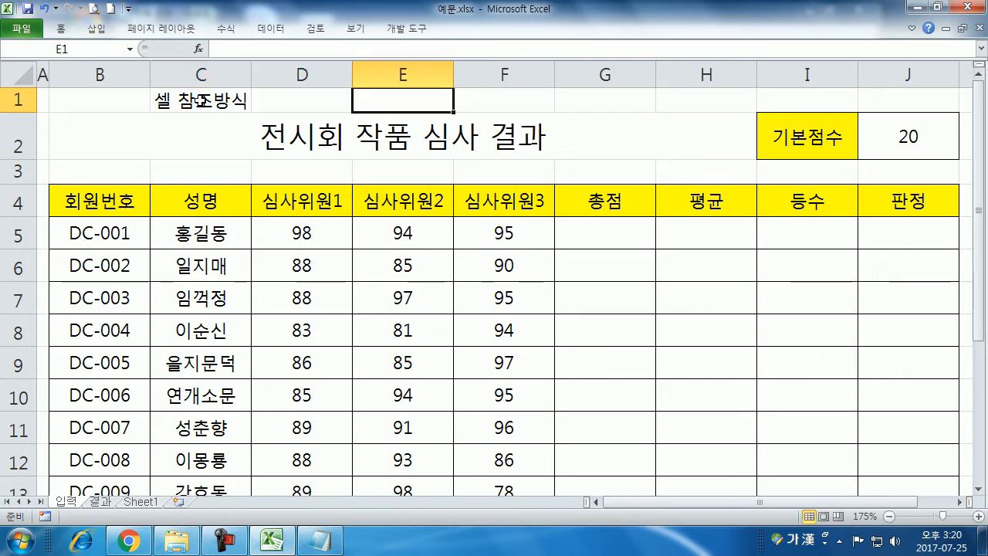
pyautogui.write('상대')
pyautogui.press('Tab')
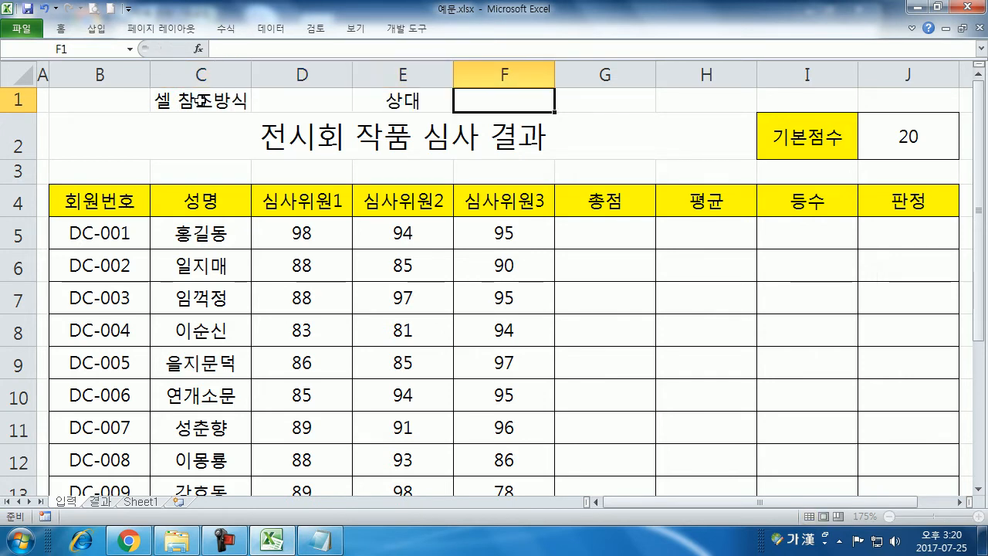
pyautogui.write('절대')
pyautogui.press('Tab')
pyautogui.write('혼합')
pyautogui.press('Tab')
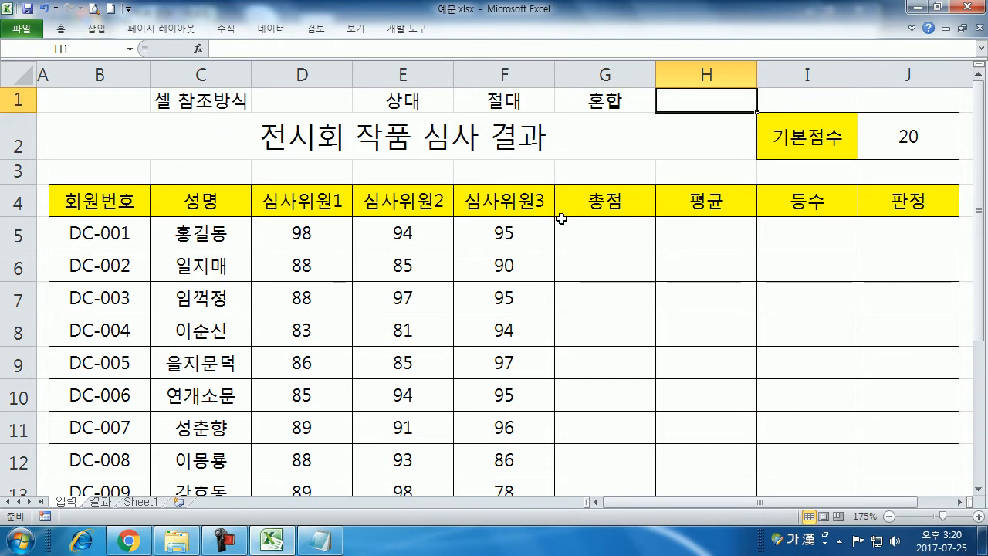
# Total the first row's literal scores in G5 with =98+94+95 and inspect the entered formula
pyautogui.click(590, 235)
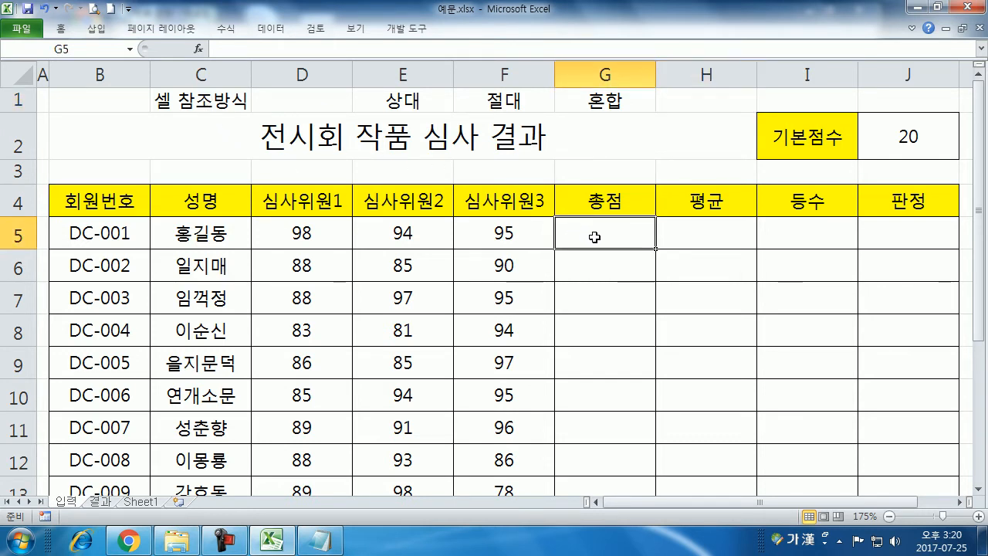
pyautogui.write('=98+')
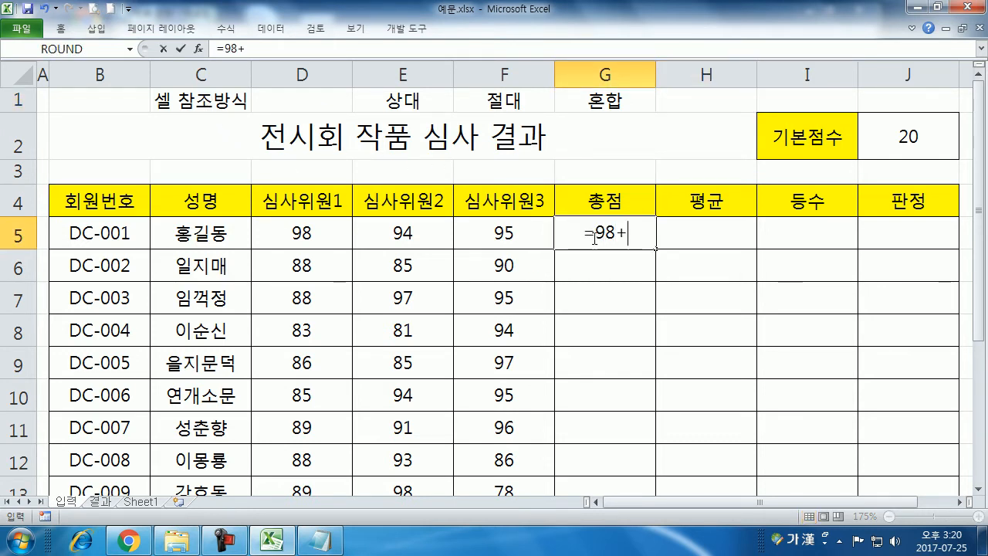
pyautogui.write('94-')
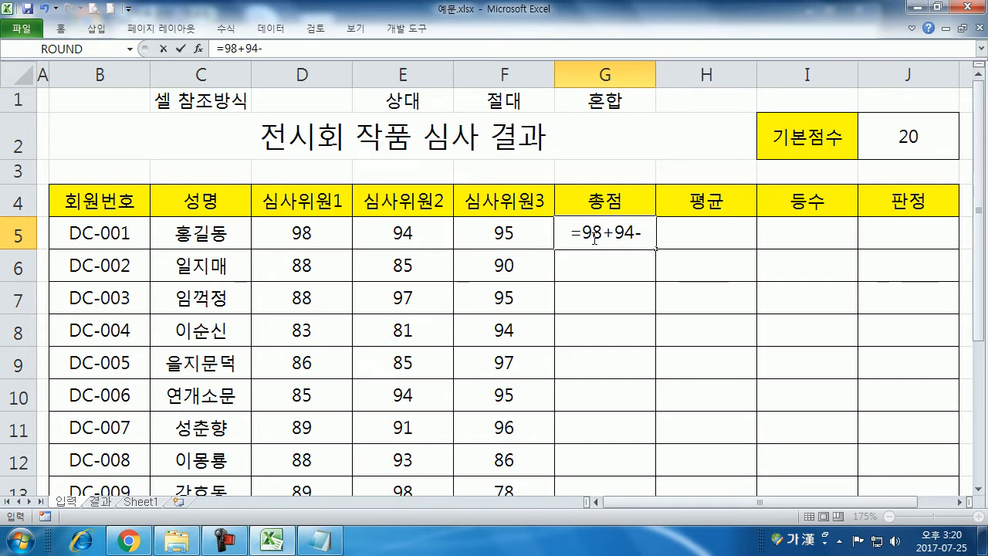
pyautogui.press('BackSpace')
pyautogui.write('+95')
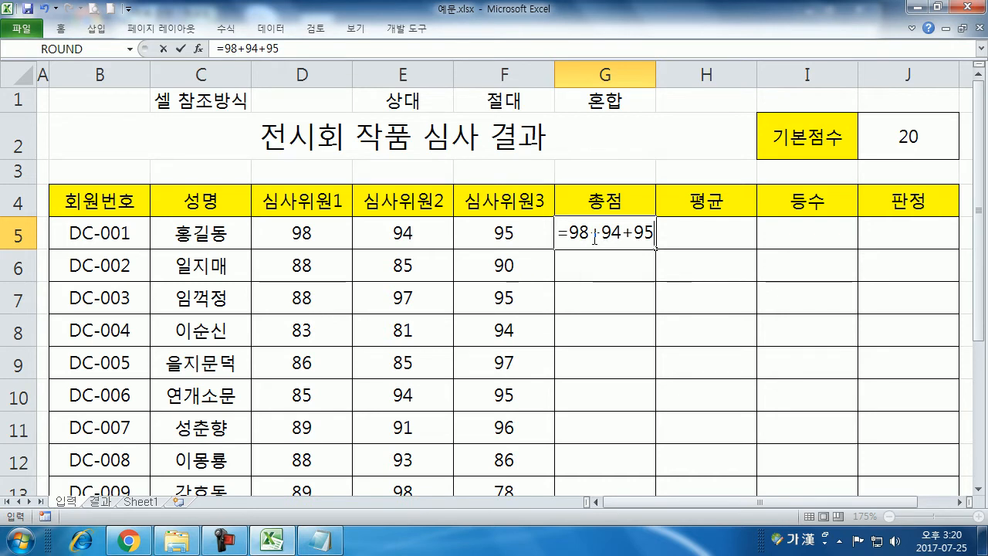
pyautogui.press('Return')
pyautogui.doubleClick(620, 239)
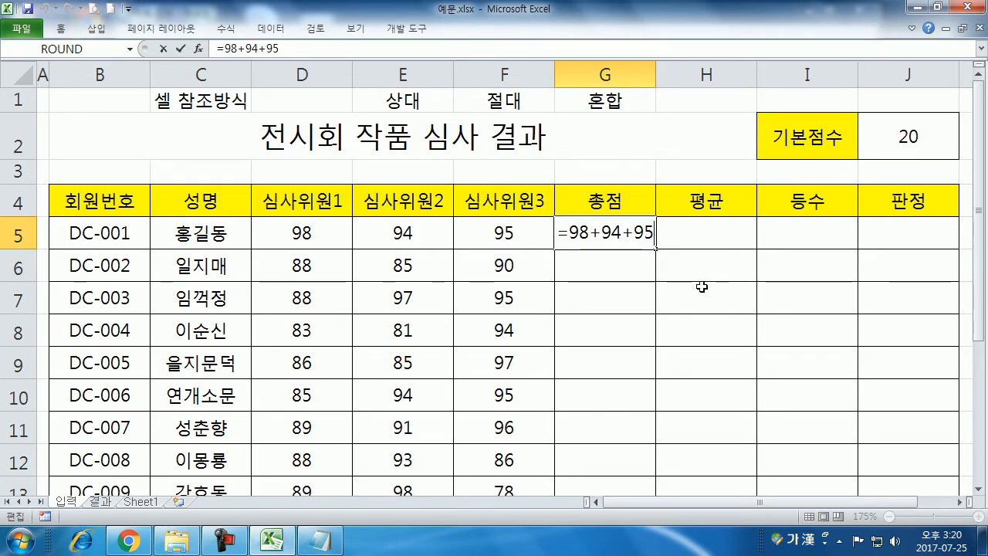
pyautogui.press('Escape')
# Set the first 심사위원1 score in D5 to 28 and edit the G5 formula to =28+94+95
pyautogui.click(342, 249)
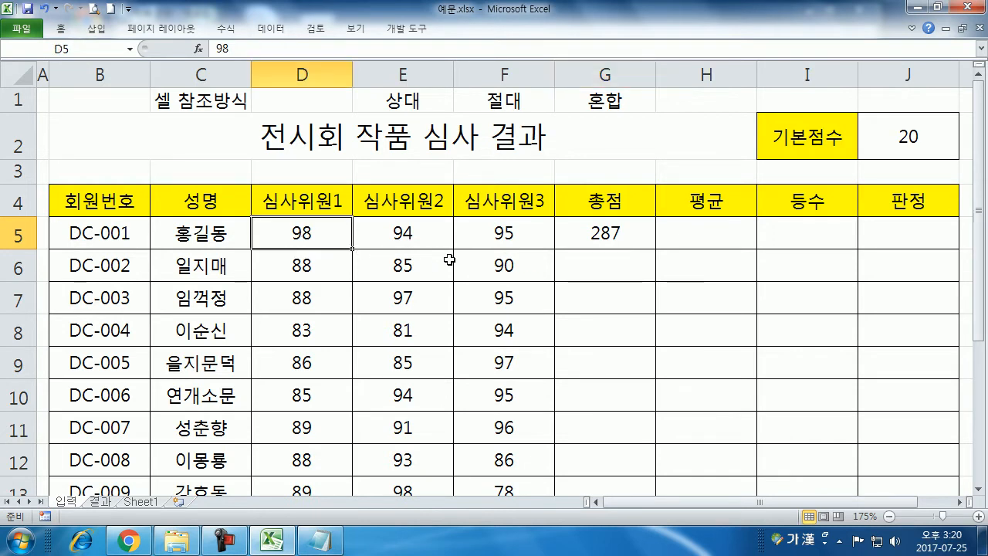
pyautogui.write('28')
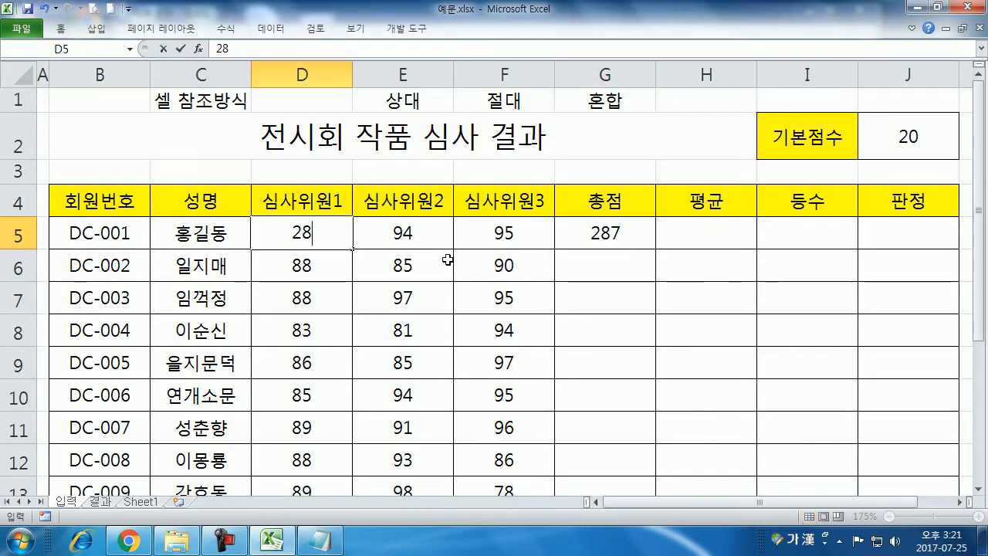
pyautogui.press('Return')
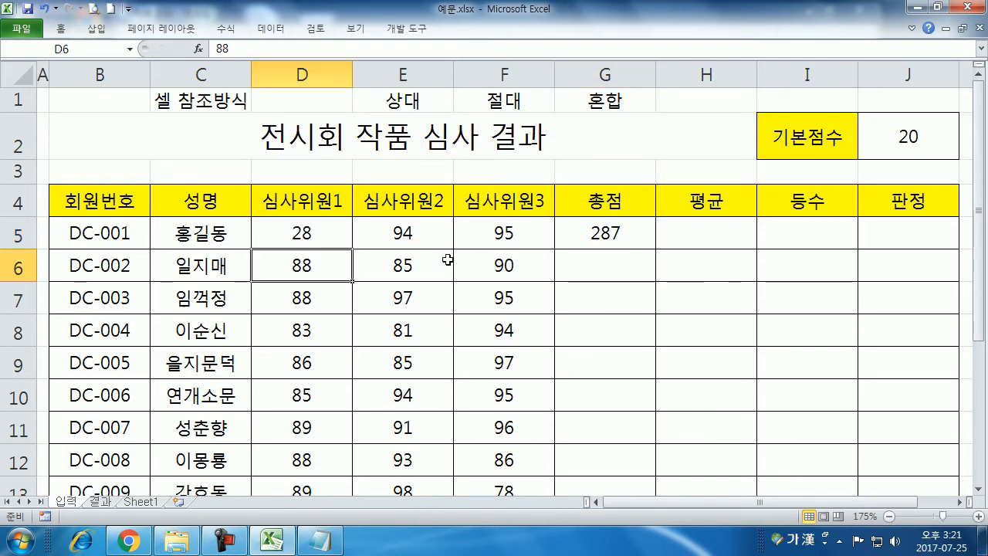
pyautogui.click(302, 230)
pyautogui.click(618, 238)
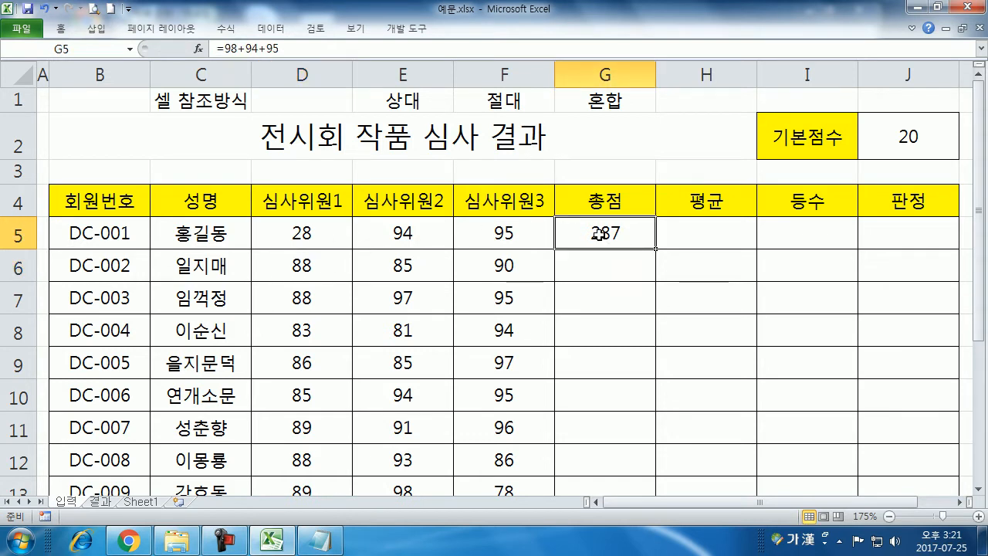
pyautogui.doubleClick(618, 231)
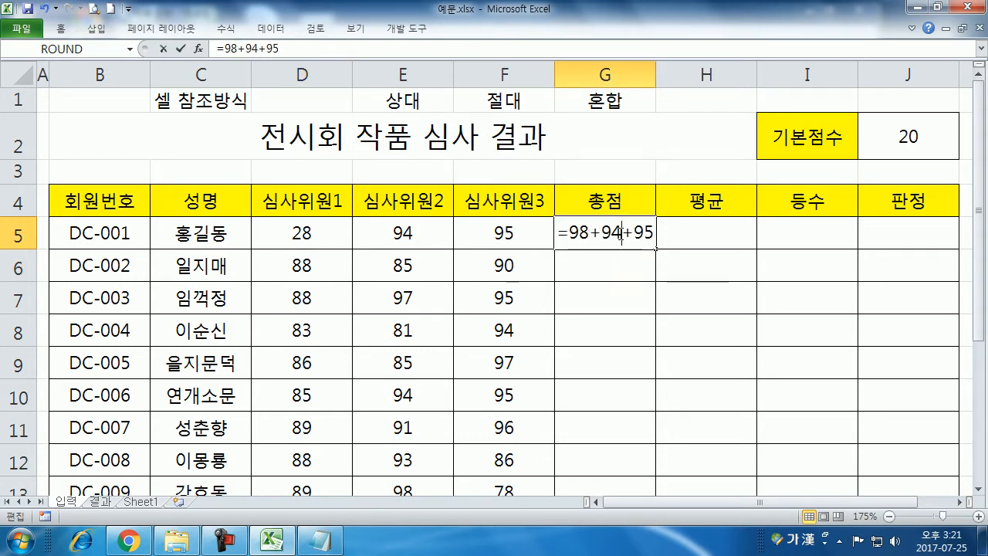
pyautogui.moveTo(569, 233); pyautogui.dragTo(581, 232)
pyautogui.write('2')
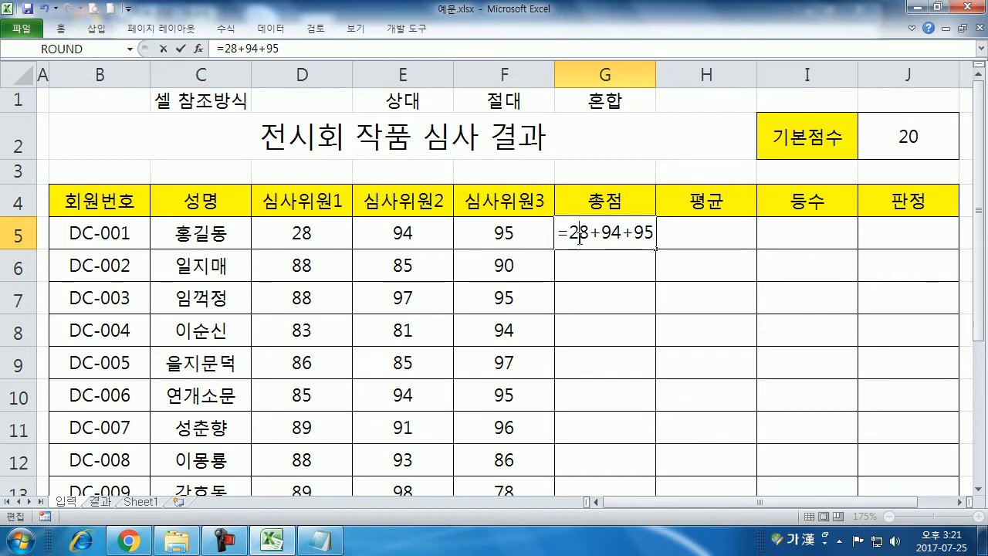
pyautogui.press('Return')
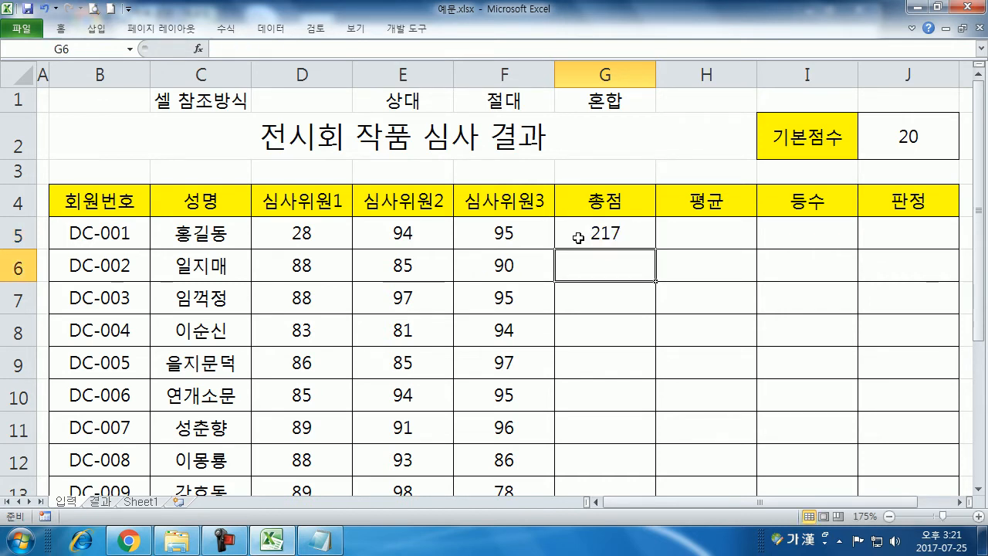
# Set the D5 score back to 98 and edit the G5 formula to =98+94+95
pyautogui.click(314, 233)
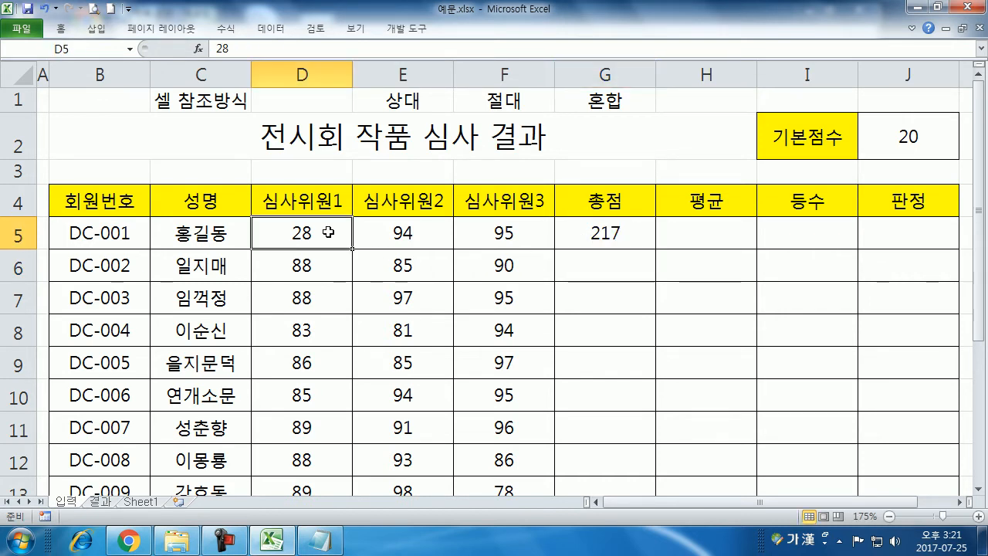
pyautogui.write('98')
pyautogui.press('Return')
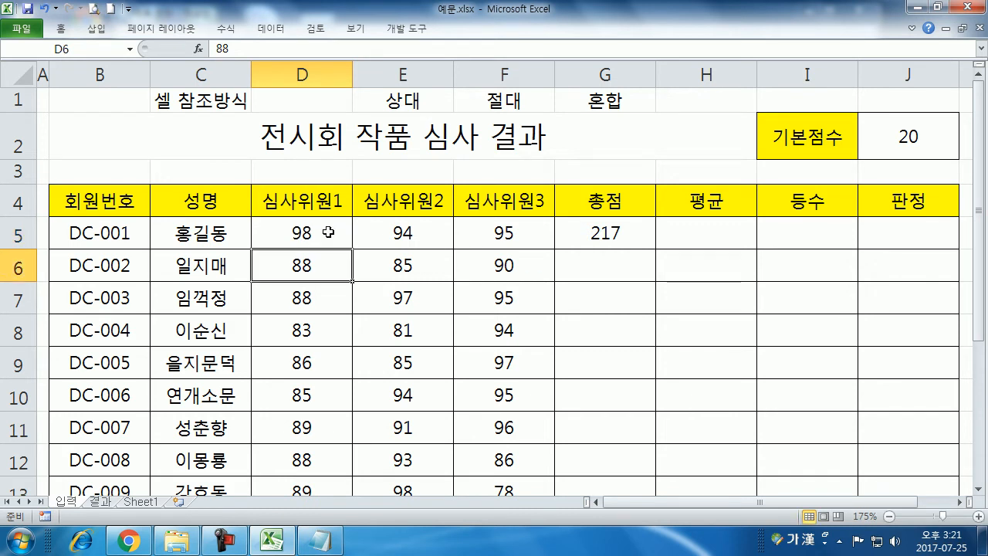
pyautogui.doubleClick(591, 233)
pyautogui.moveTo(569, 232); pyautogui.dragTo(580, 232)
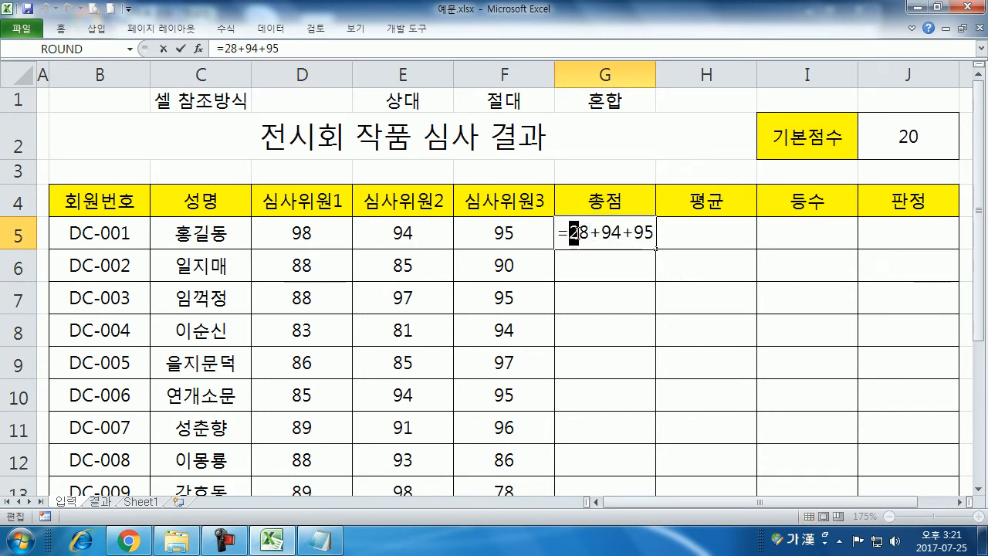
pyautogui.write('9')
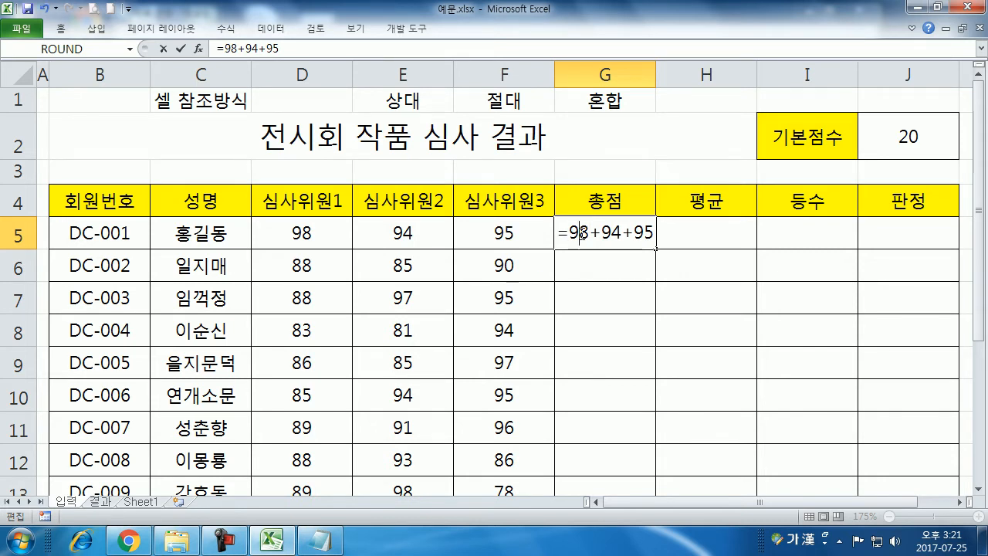
pyautogui.press('Return')
# Inspect the literal-number formula in G5, close it in place and clear the cell
pyautogui.click(592, 238)
pyautogui.press('F2')
pyautogui.hotkey('ctrl', 'Return')
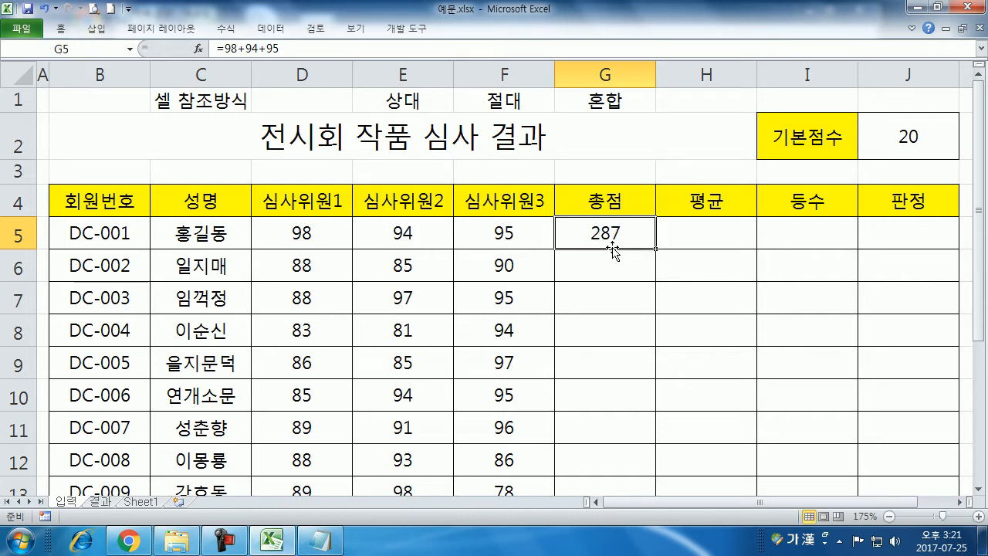
pyautogui.press('Delete')
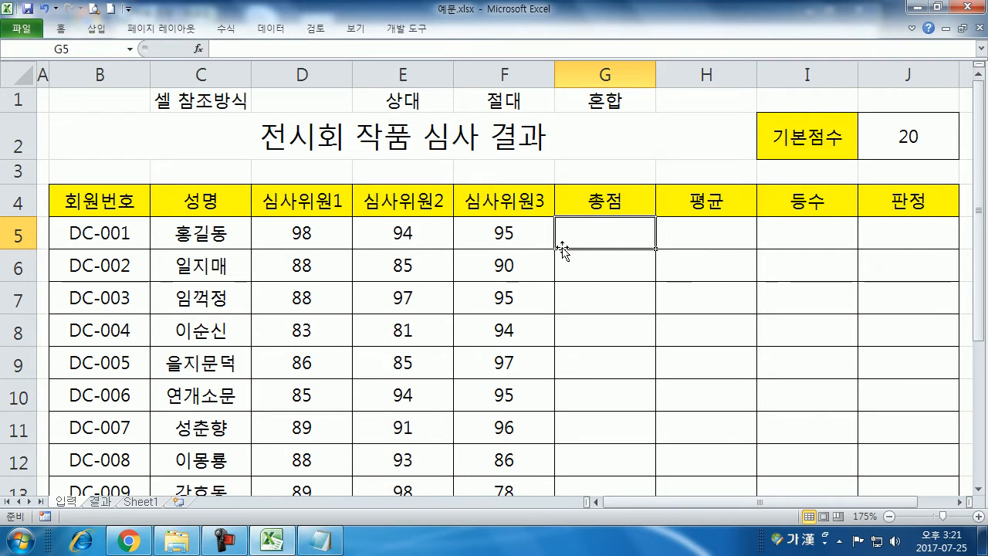
pyautogui.write('=')
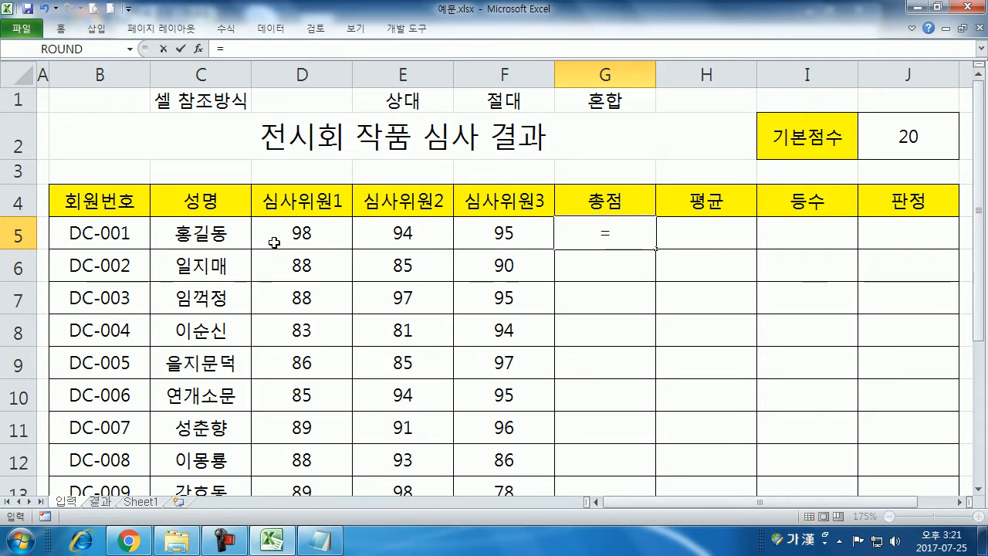
pyautogui.click(313, 226)
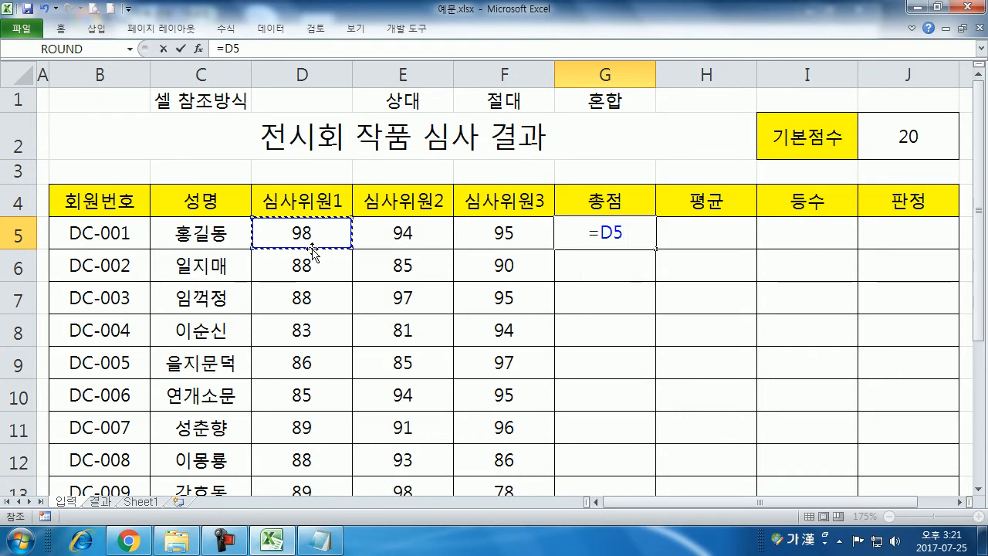
pyautogui.write('+')
pyautogui.click(392, 236)
pyautogui.write('+')
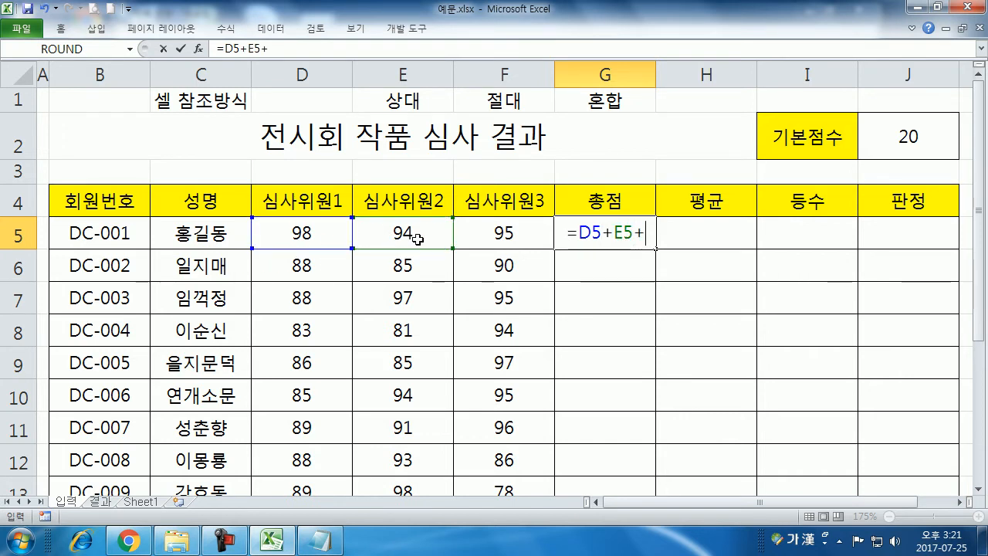
pyautogui.click(508, 232)
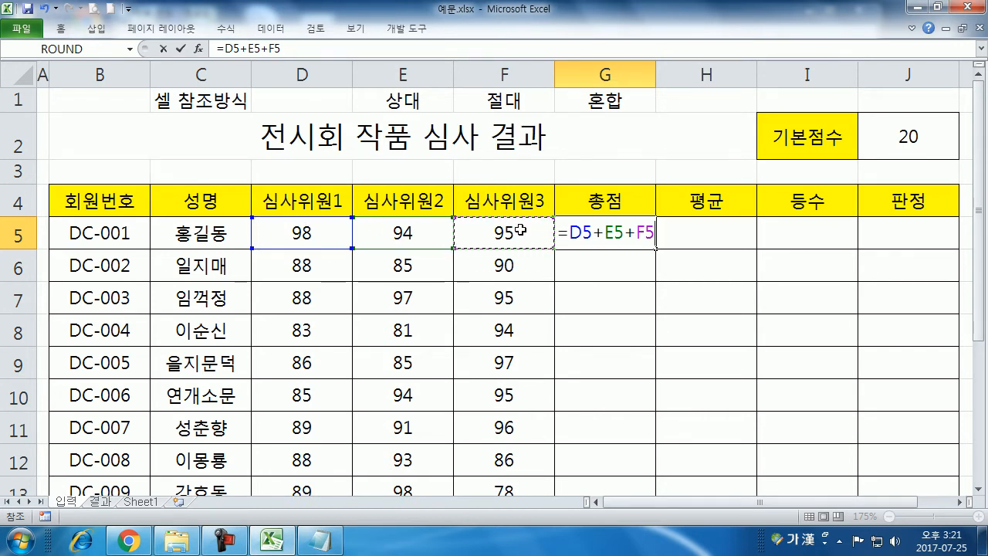
pyautogui.click(281, 268)
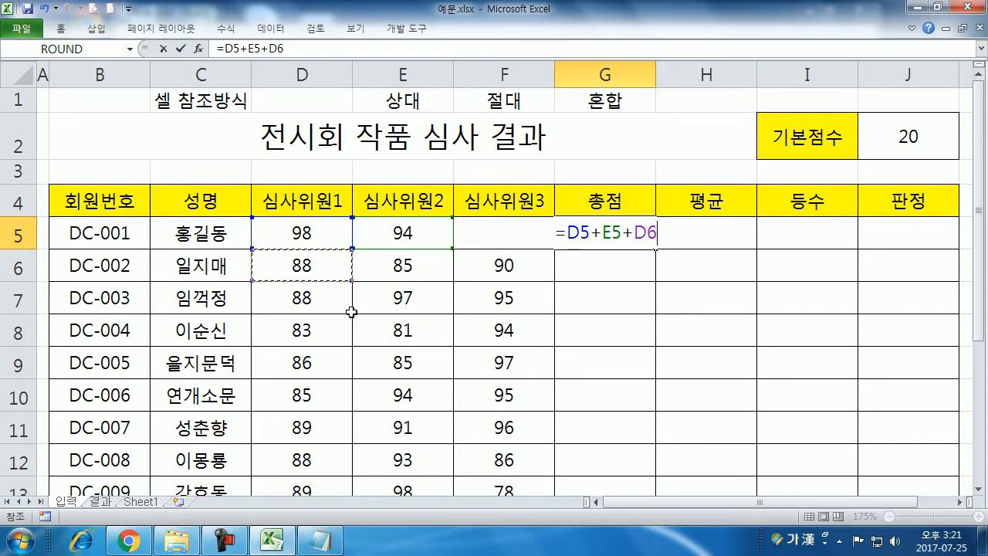
pyautogui.click(305, 233)
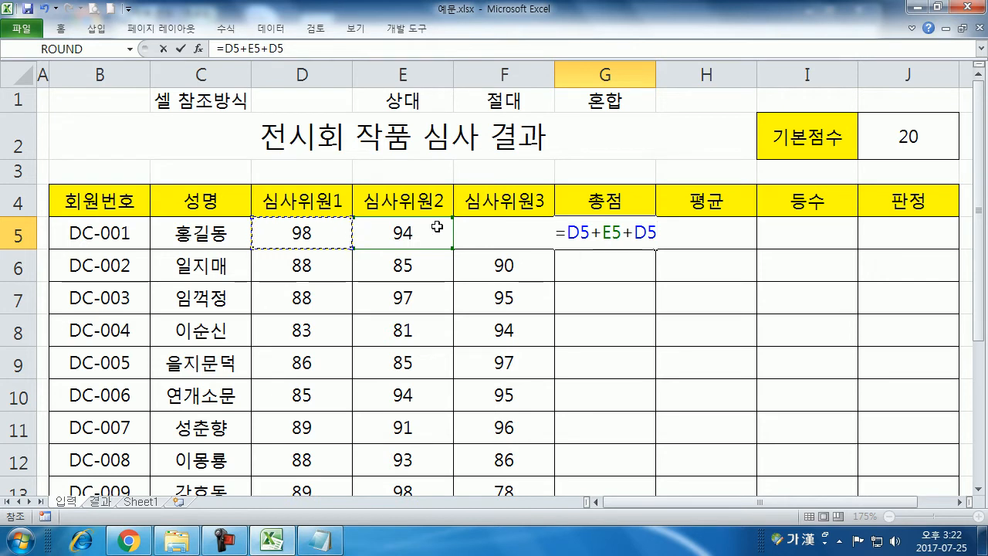
pyautogui.press('Escape')
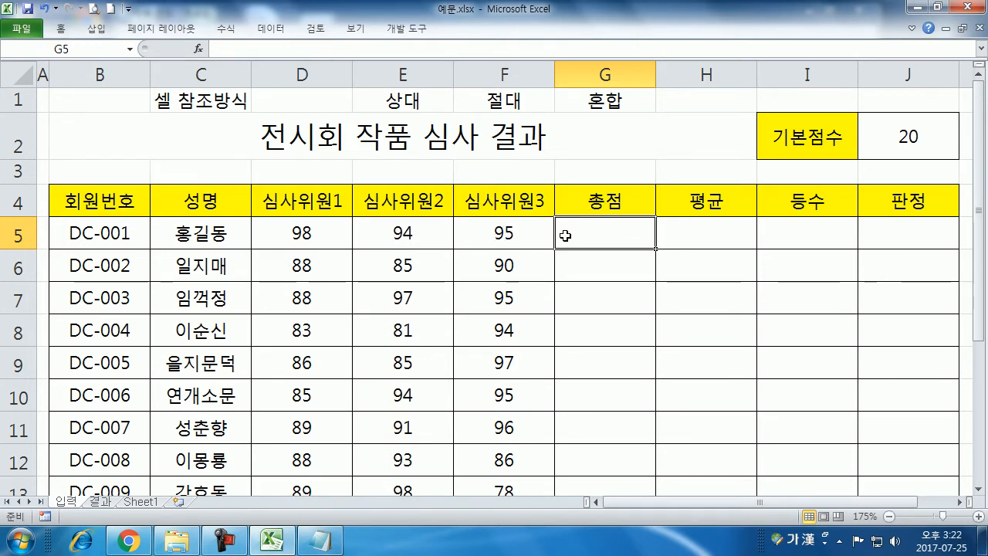
pyautogui.moveTo(511, 235); pyautogui.dragTo(541, 233)
pyautogui.click(621, 231)
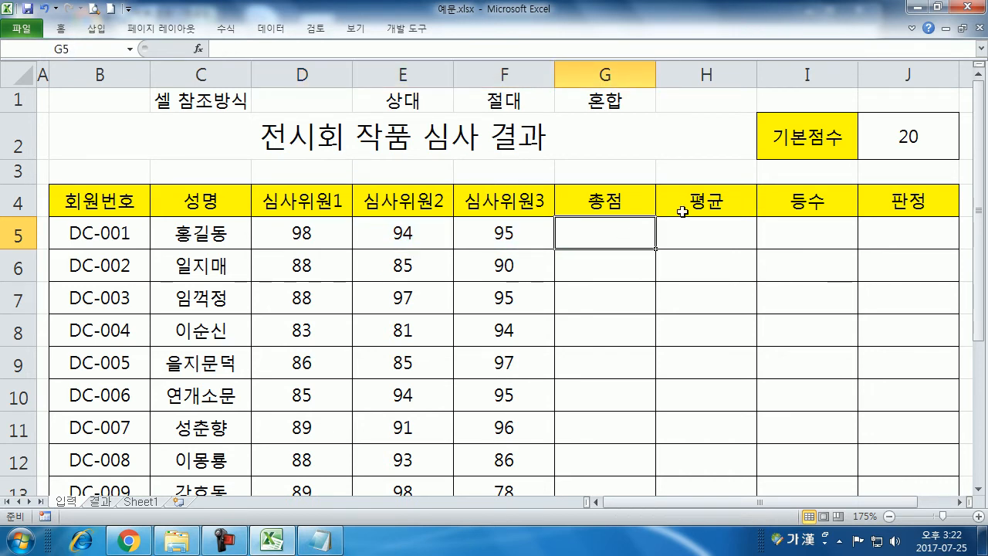
pyautogui.click(909, 142)
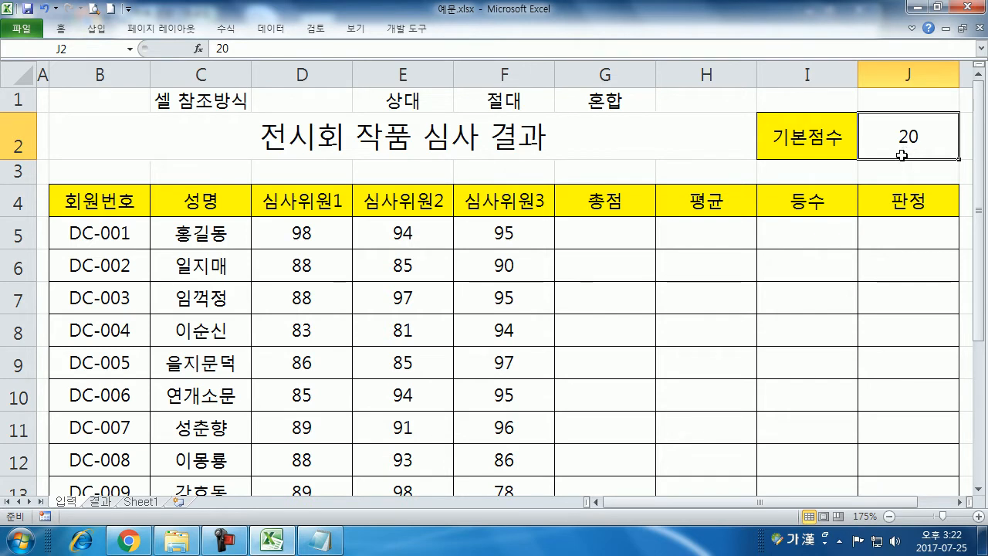
pyautogui.click(585, 241)
pyautogui.click(939, 150)
pyautogui.click(511, 98)
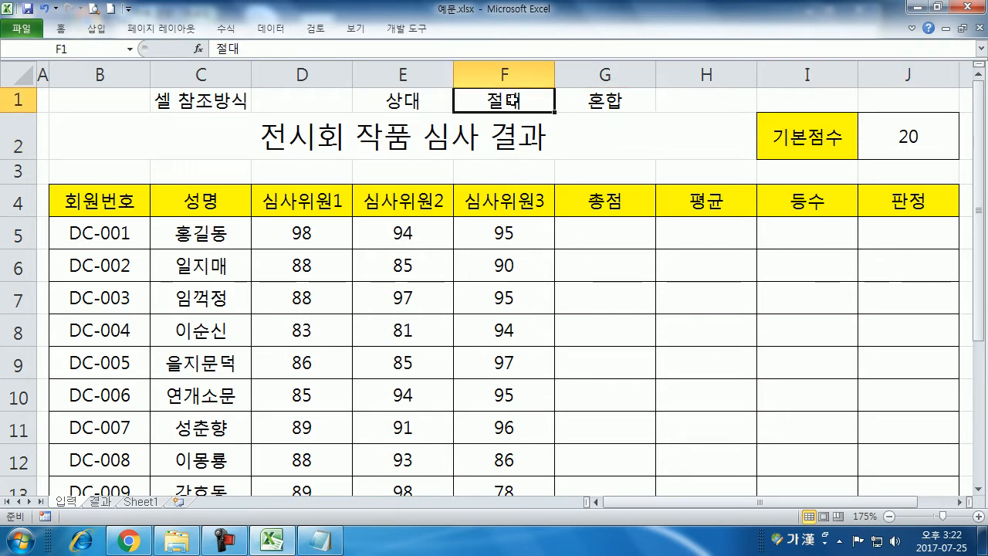
# Build the first row's total in G5 as =D5+E5+F5+J2 from the three judge scores and the 기본점수 cell
pyautogui.click(608, 243)
pyautogui.write('=')
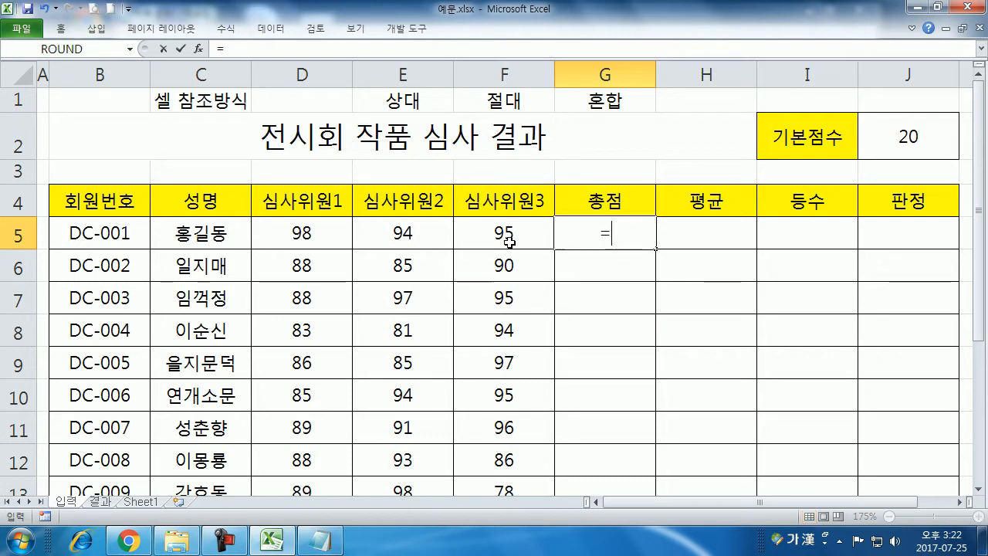
pyautogui.click(319, 235)
pyautogui.write('+')
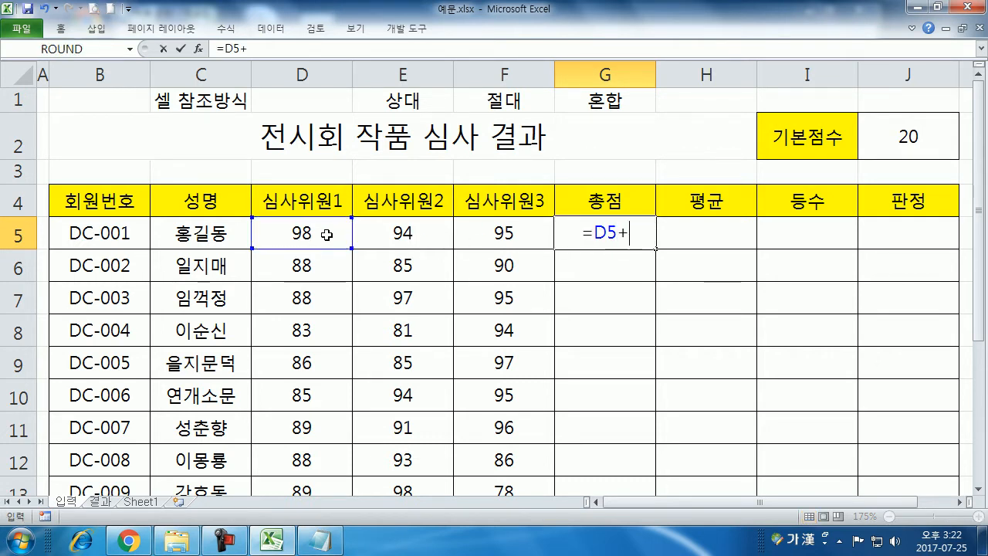
pyautogui.click(416, 235)
pyautogui.write('+')
pyautogui.click(506, 223)
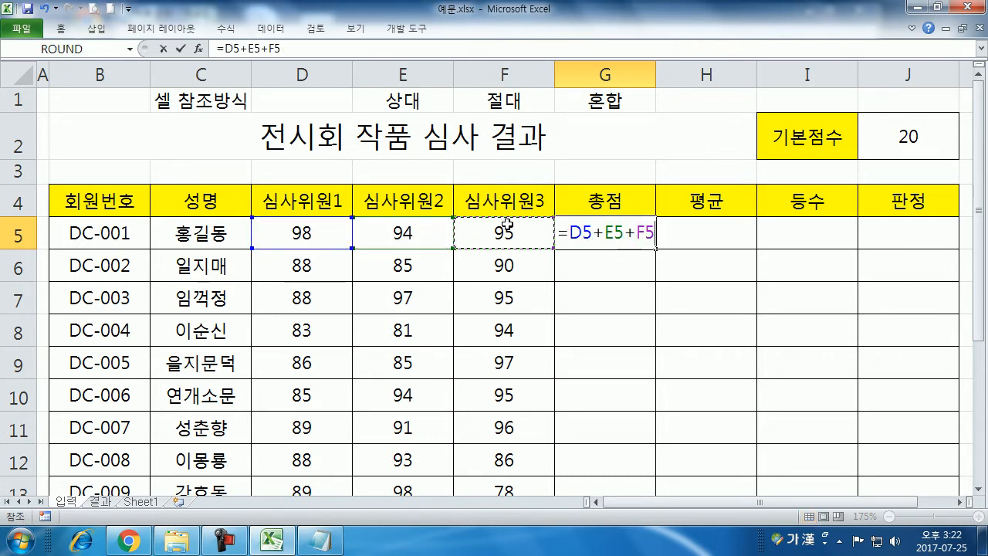
pyautogui.write('+')
pyautogui.click(915, 138)
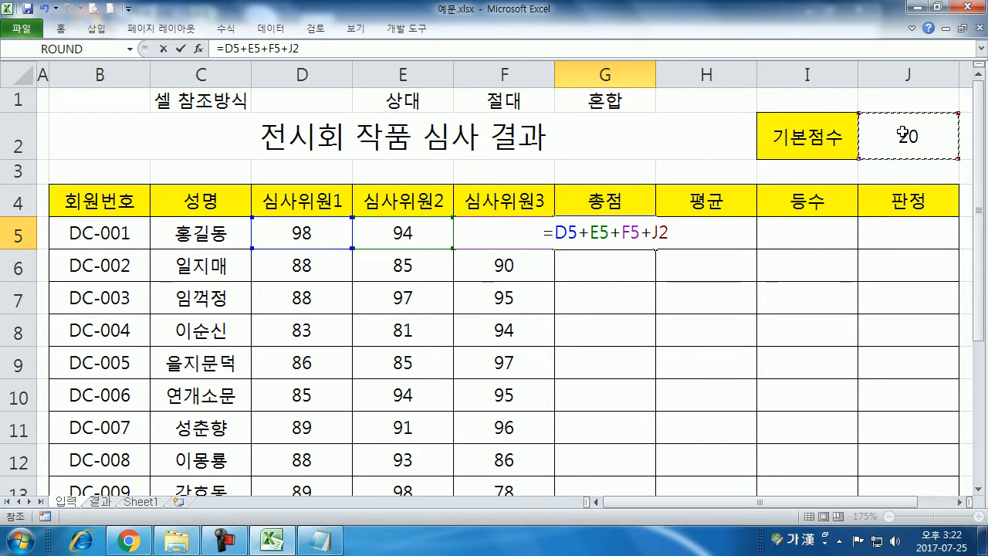
# Remove the J2 reference from the G5 formula and enter it as =D5+E5+F5
pyautogui.press('BackSpace')
pyautogui.press('BackSpace')
pyautogui.press('BackSpace')
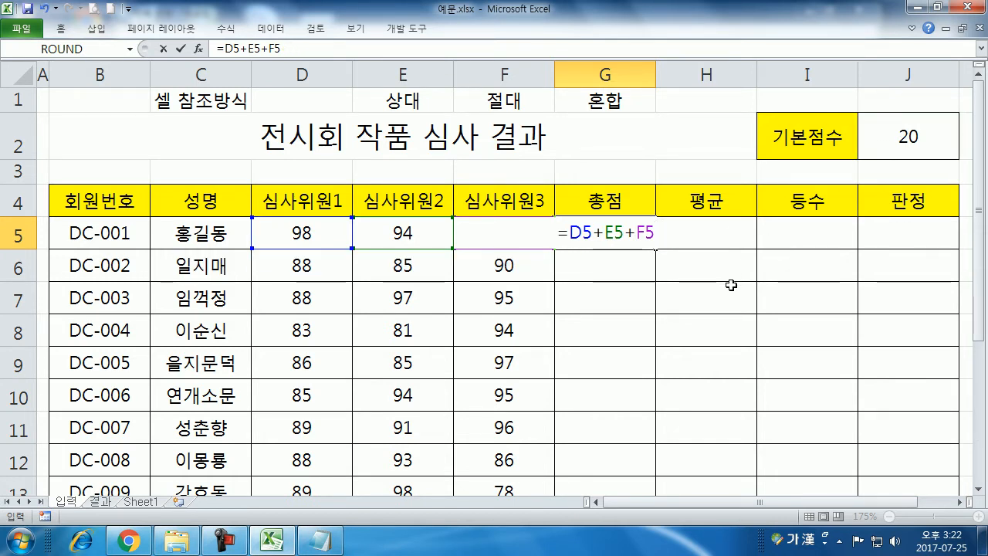
pyautogui.press('Return')
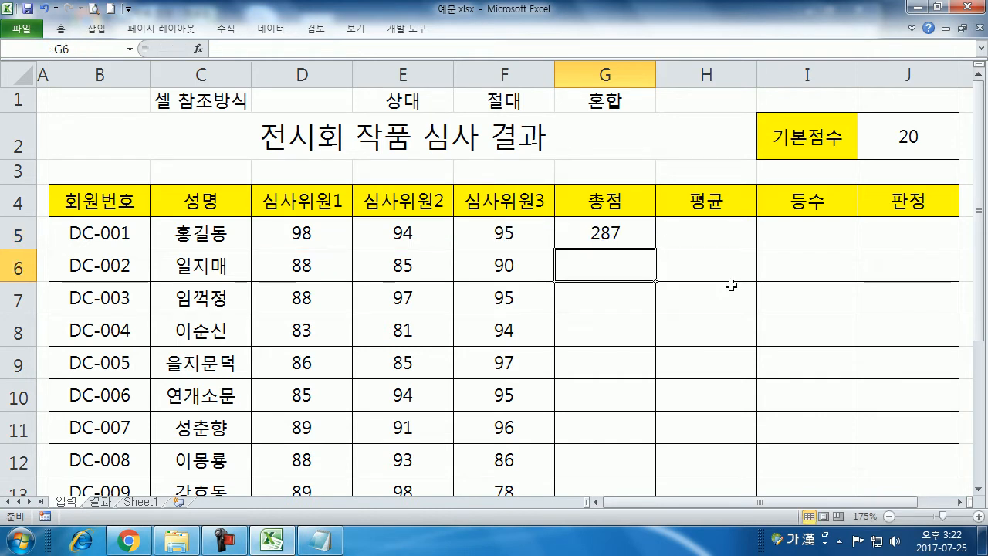
# Replace the G5 total by entering =D5+E5+F5 again with references to the three judge scores
pyautogui.click(628, 241)
pyautogui.write('=-')
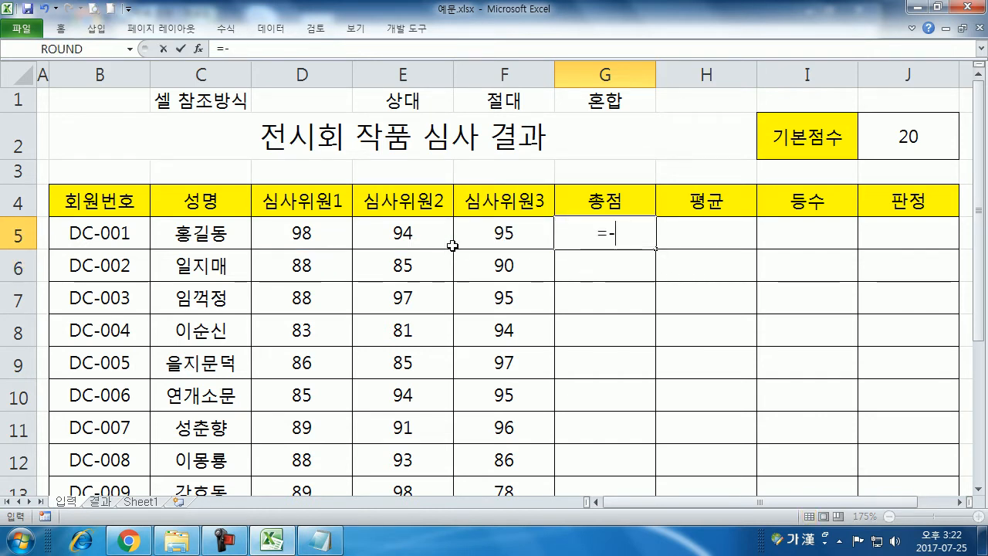
pyautogui.click(328, 228)
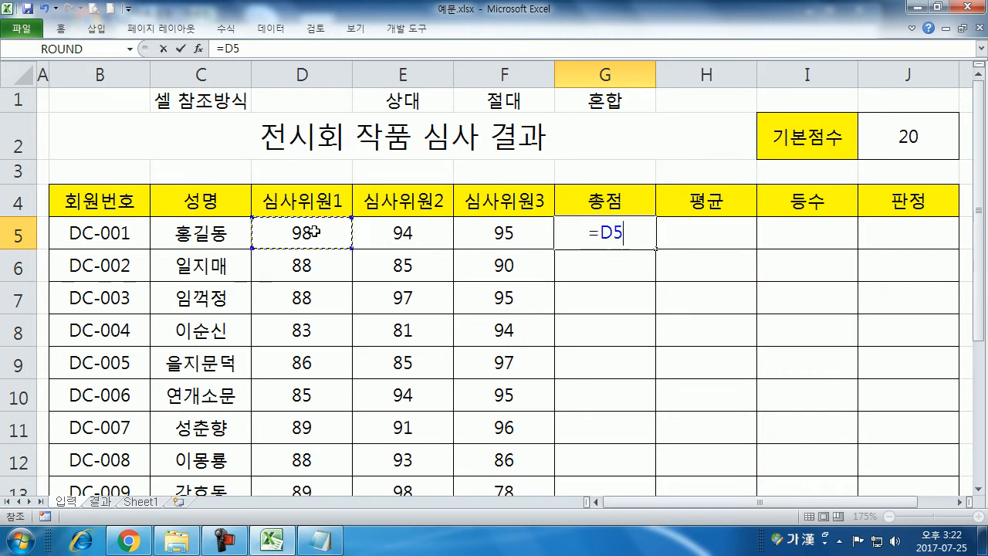
pyautogui.write('+')
pyautogui.click(430, 226)
pyautogui.write('+')
pyautogui.click(513, 226)
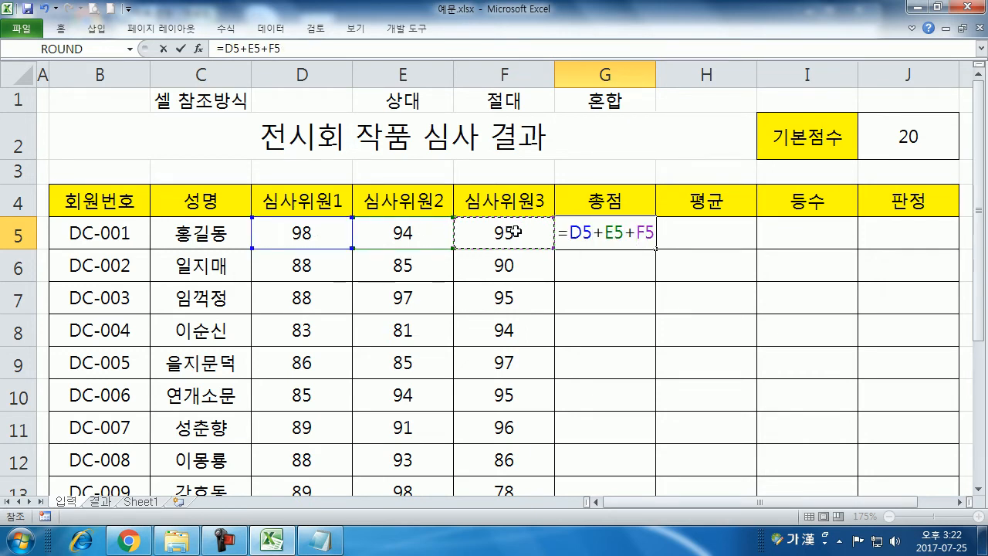
pyautogui.press('Return')
# Fill the G5 total formula down the 총점 column through G14, review the column and clear all its totals
pyautogui.click(633, 244)
pyautogui.scroll(-3, 628, 306)
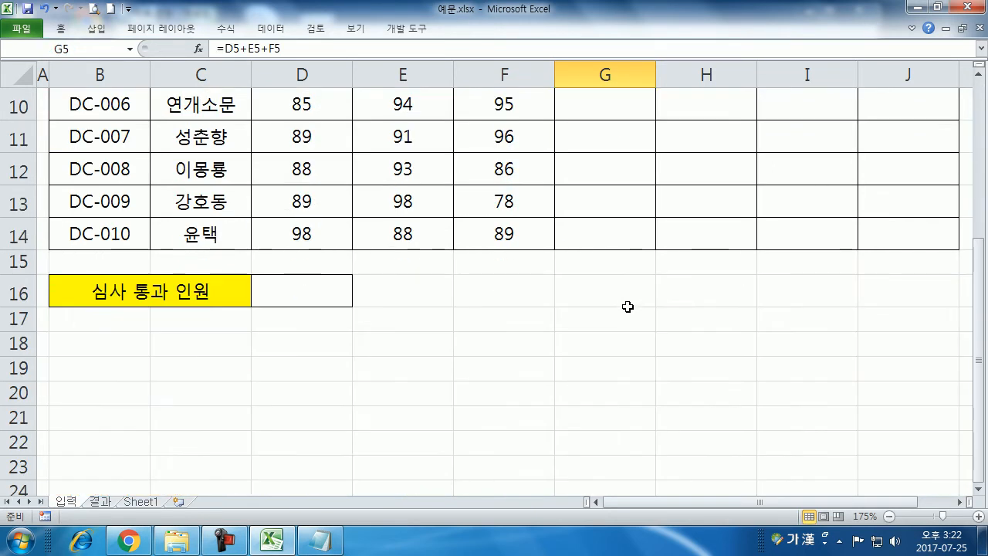
pyautogui.scroll(3, 627, 307)
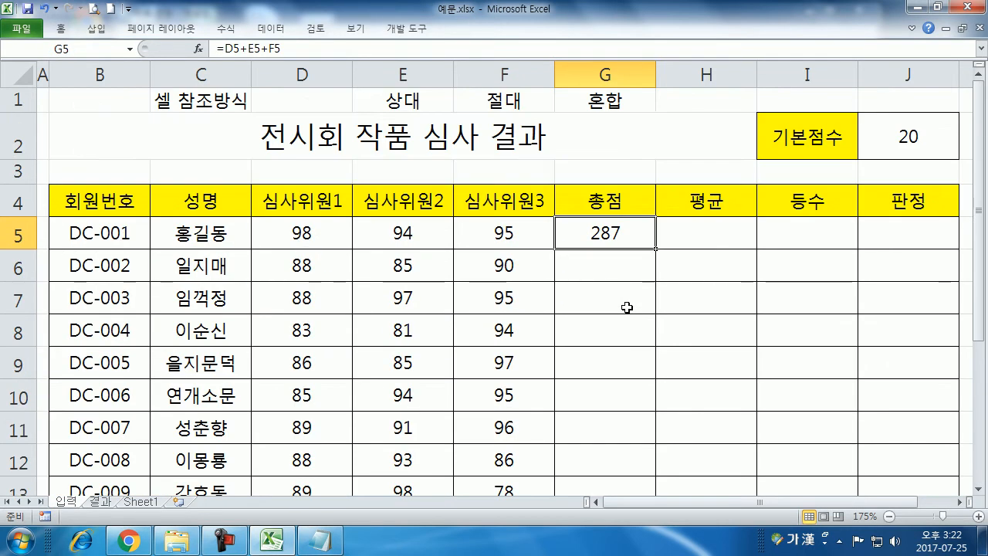
pyautogui.doubleClick(656, 249)
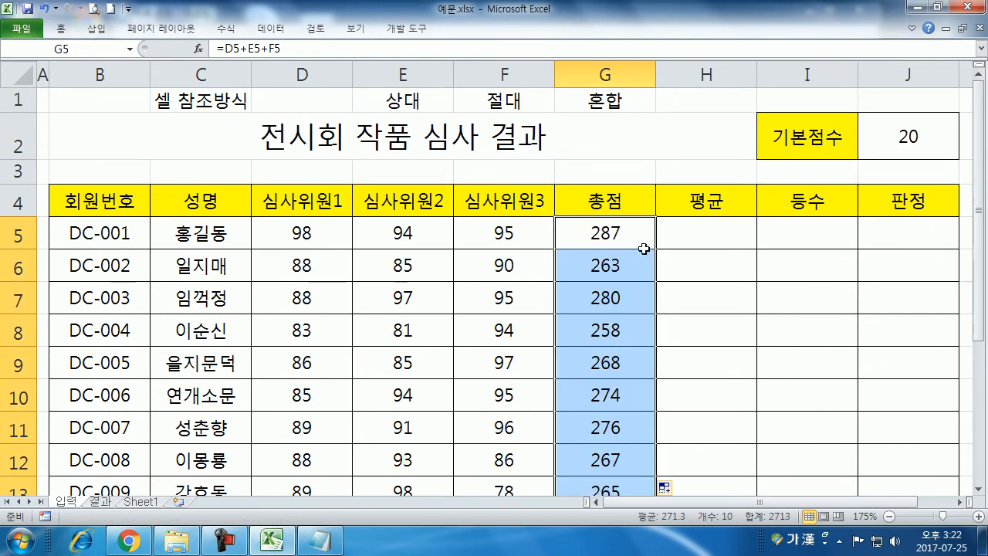
pyautogui.scroll(-3, 610, 272)
pyautogui.scroll(3, 611, 271)
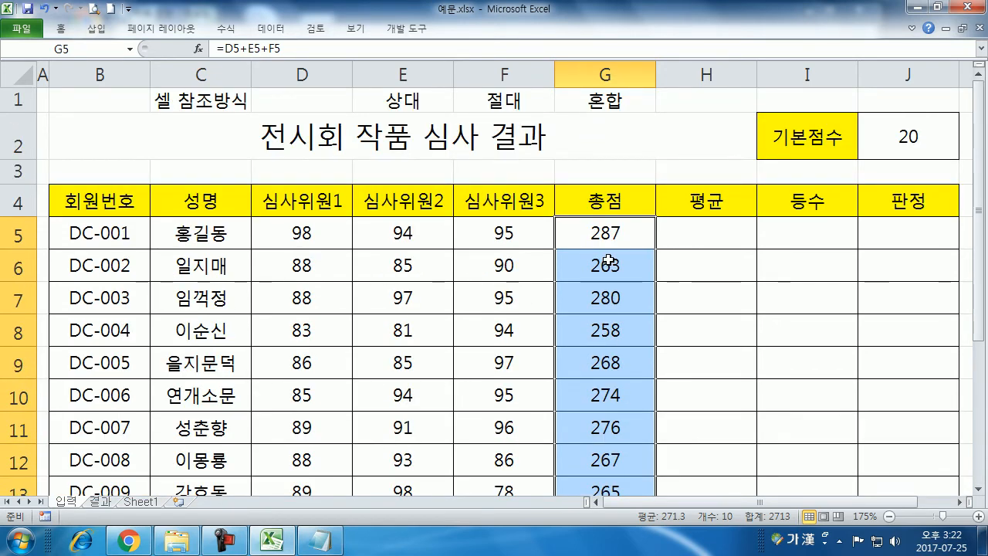
pyautogui.press('Delete')
# Total the first row's three judge scores in G5 with the relative-reference formula =D5+E5+F5
pyautogui.click(606, 233)
pyautogui.write('=')
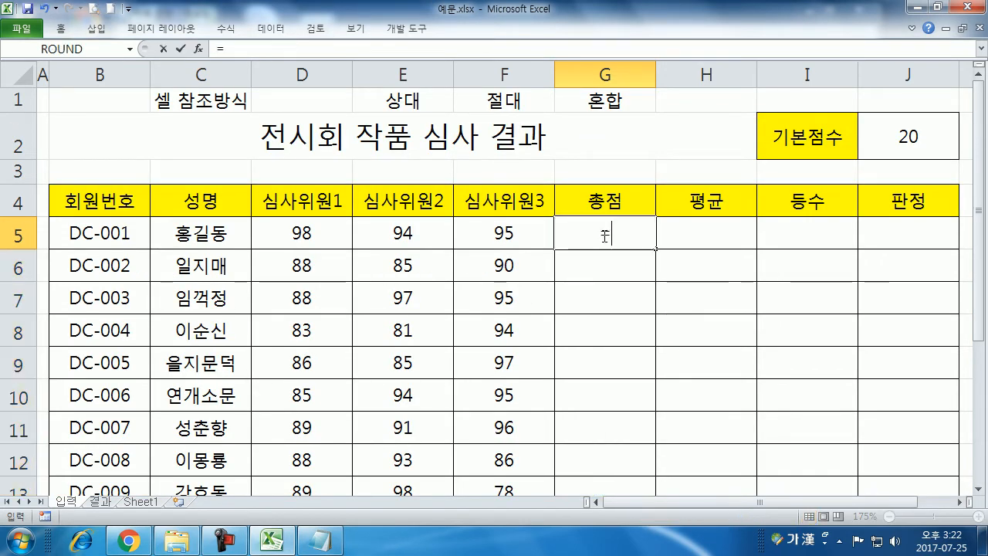
pyautogui.write('+')
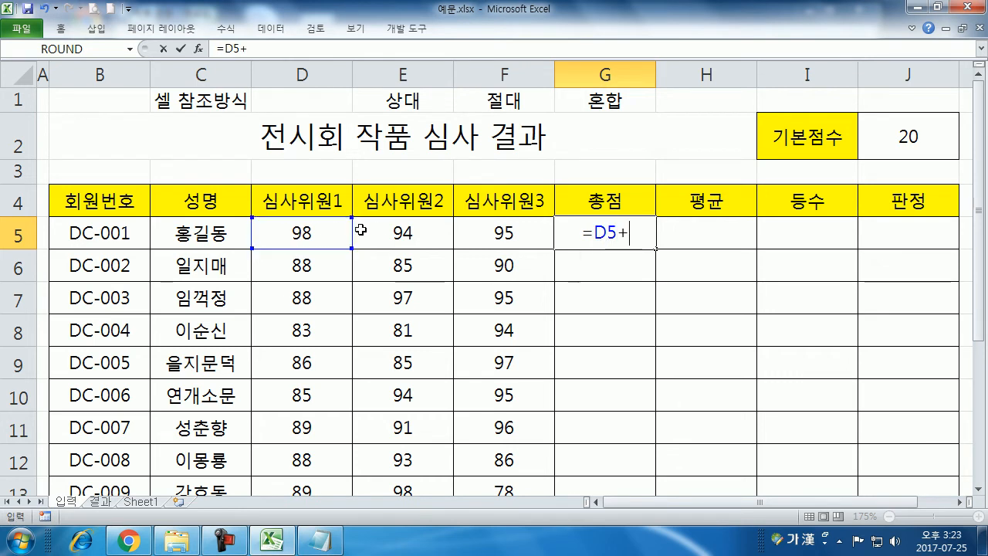
pyautogui.click(389, 228)
pyautogui.write('+')
pyautogui.click(510, 229)
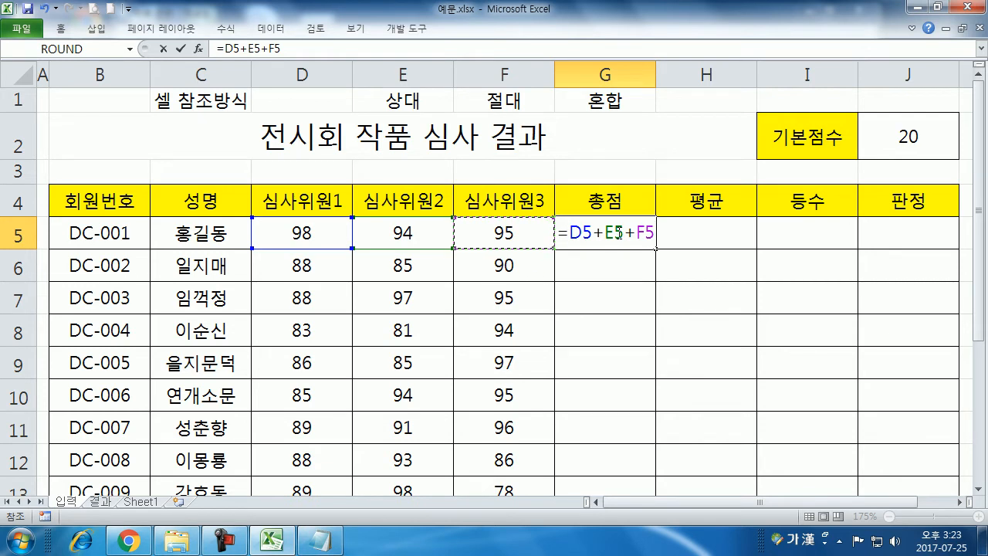
pyautogui.press('Return')
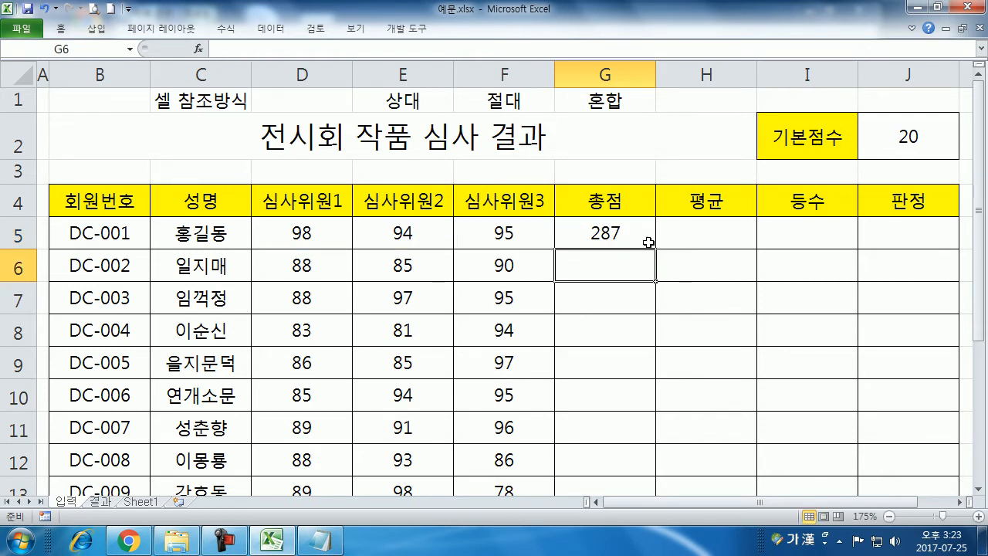
# Copy the G5 total formula down the 총점 column through G14 and review the filled rows
pyautogui.click(629, 234)
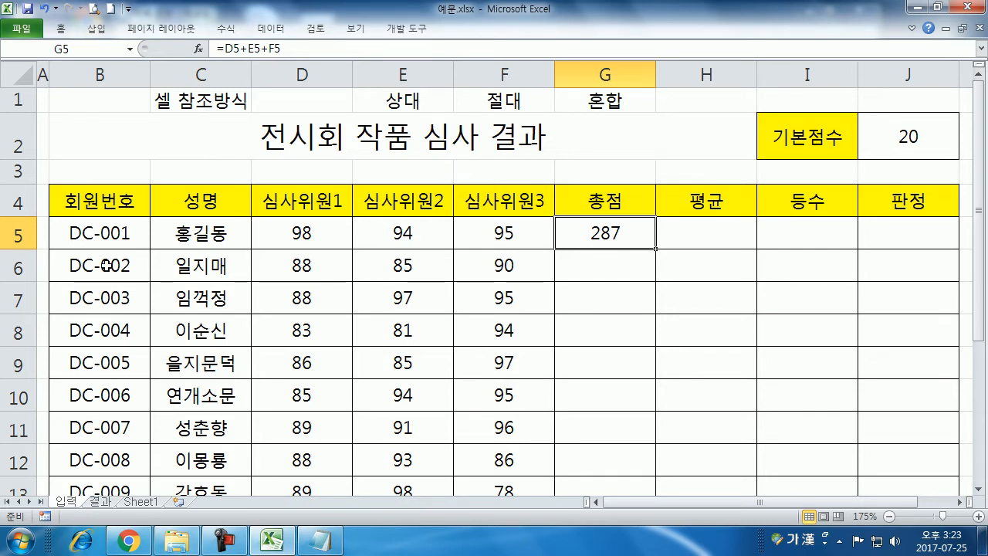
pyautogui.click(608, 264)
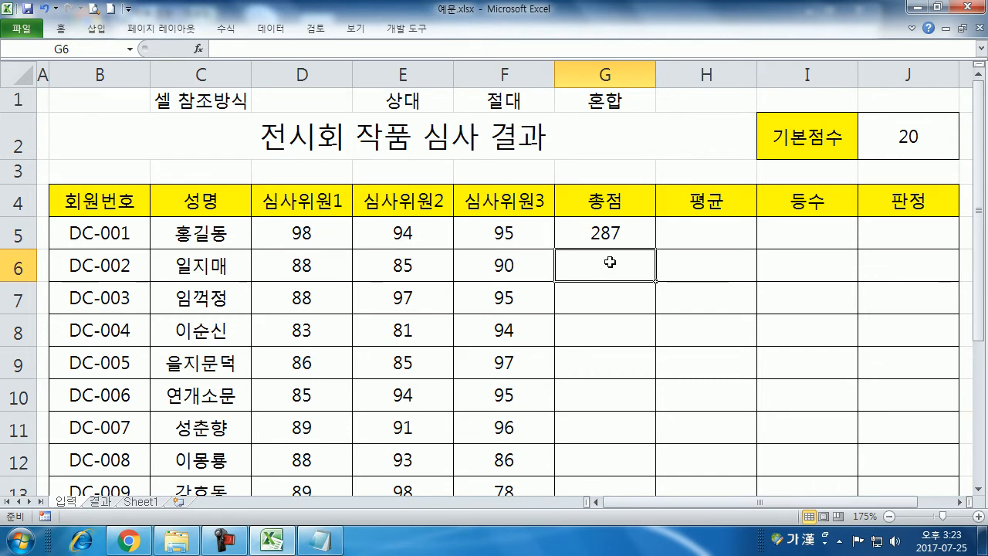
pyautogui.scroll(-3, 610, 262)
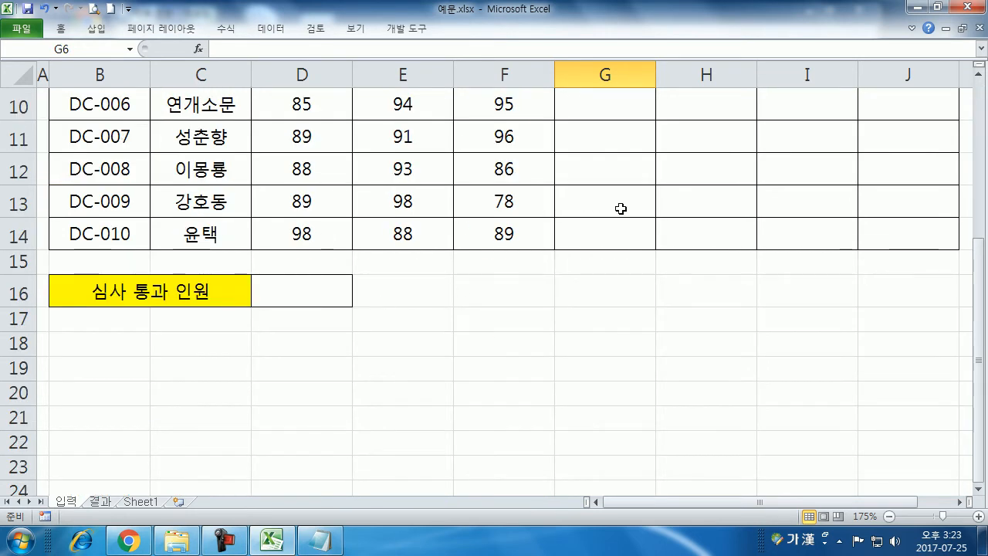
pyautogui.click(610, 231)
pyautogui.scroll(3, 614, 235)
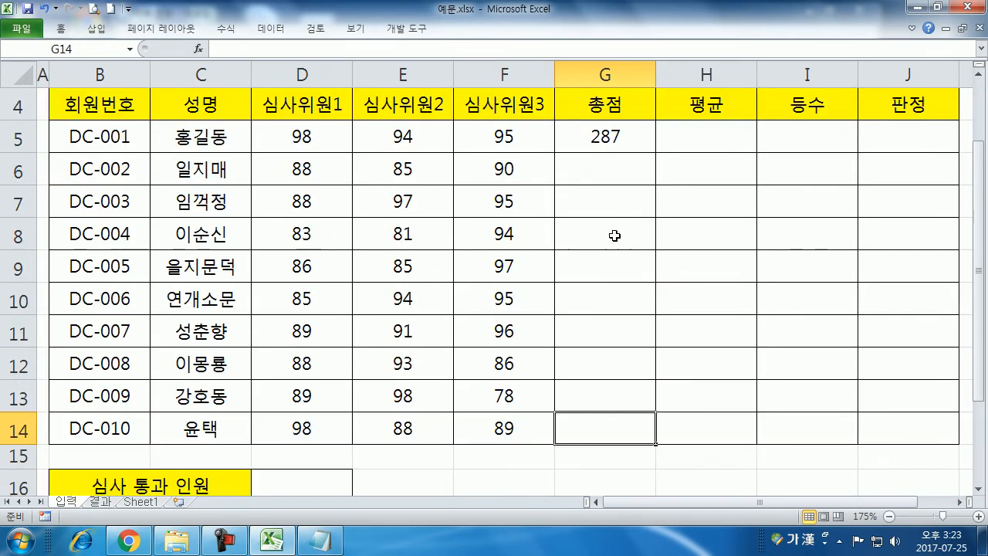
pyautogui.click(618, 234)
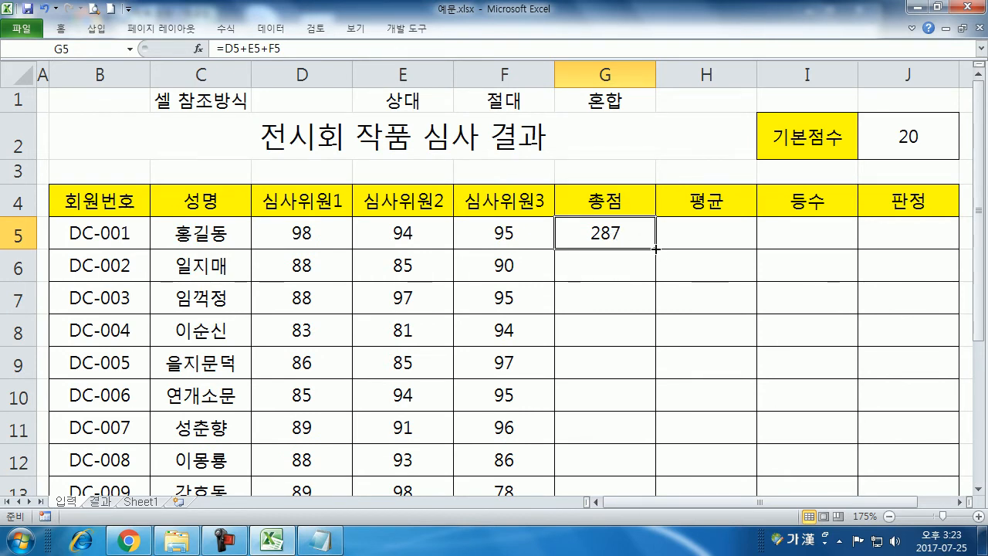
pyautogui.doubleClick(656, 249)
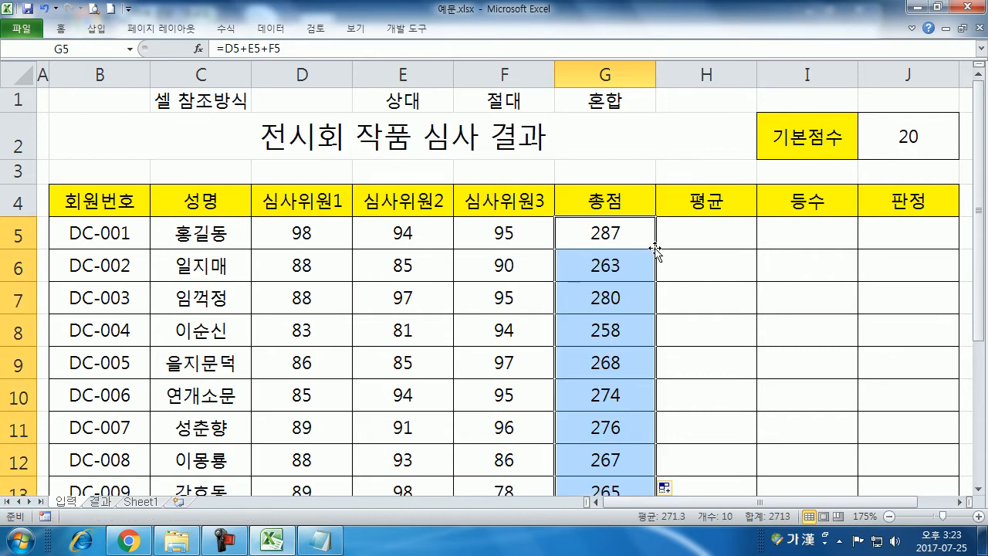
pyautogui.scroll(-2, 515, 293)
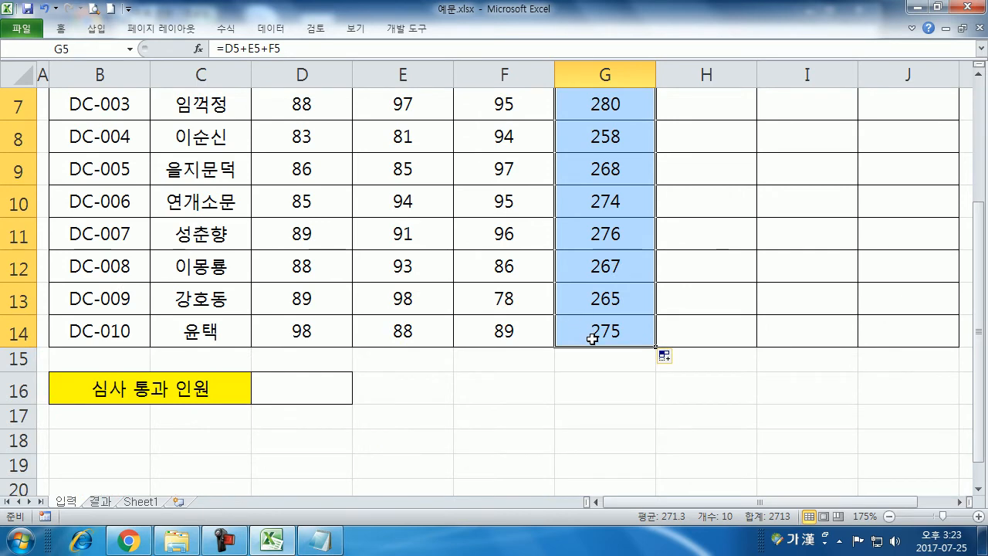
pyautogui.scroll(2, 599, 255)
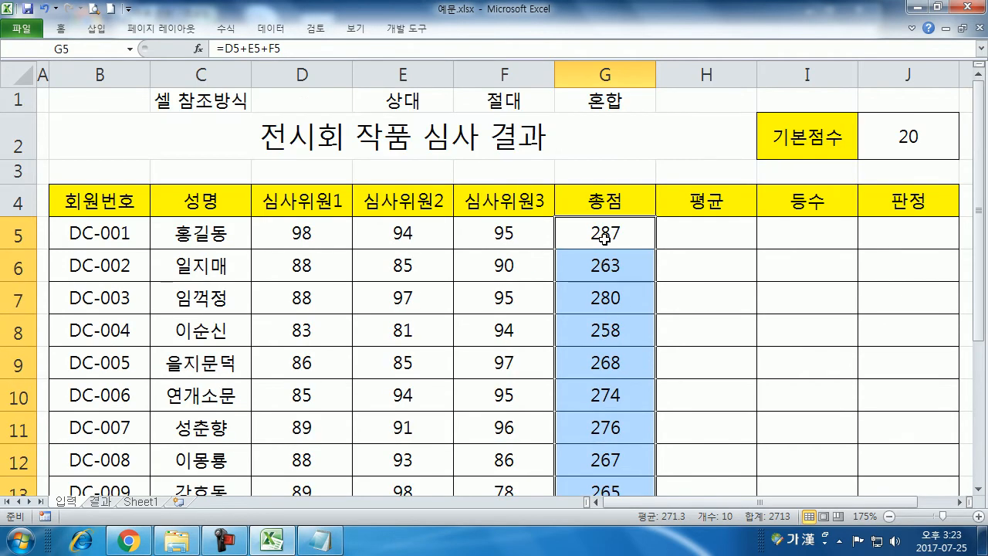
# Examine the first total in G5, the 기본점수 value in J2 and the copied totals down to row 14
pyautogui.click(604, 238)
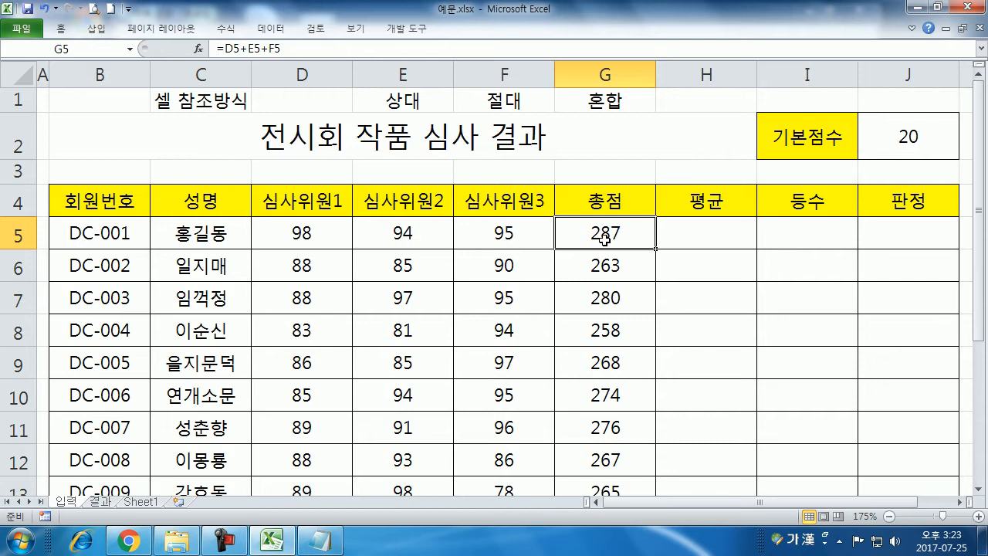
pyautogui.click(909, 146)
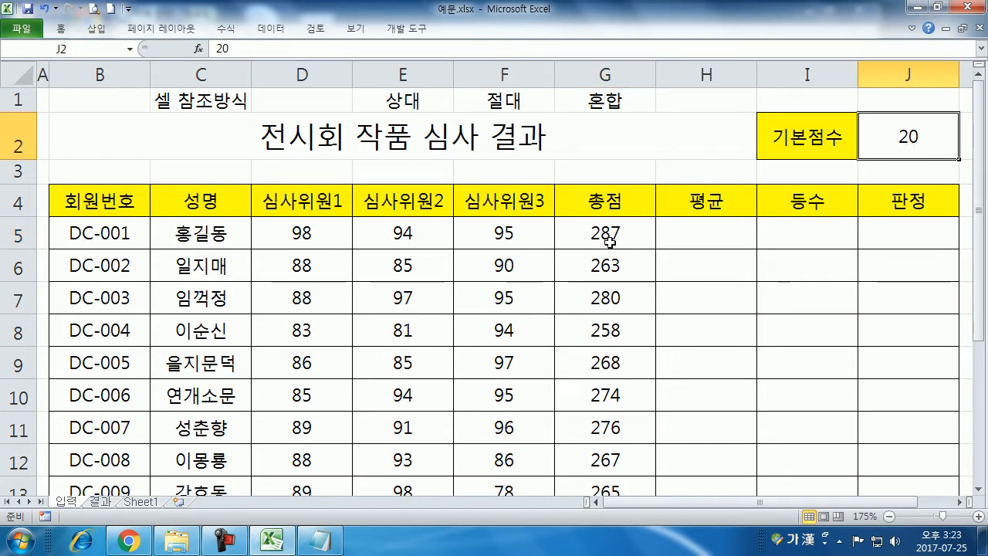
pyautogui.click(595, 265)
pyautogui.moveTo(595, 265); pyautogui.dragTo(592, 359)
pyautogui.scroll(-3, 604, 294)
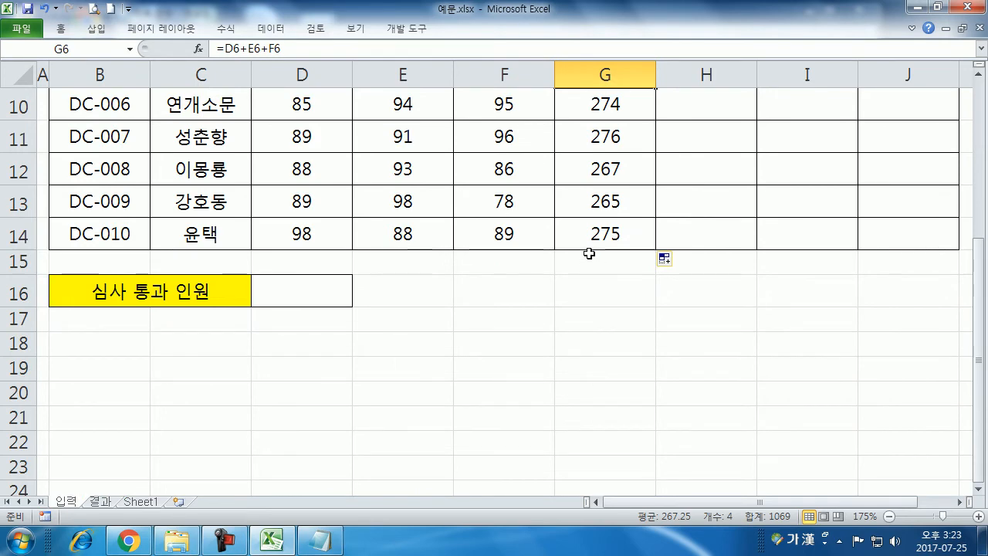
pyautogui.scroll(3, 589, 252)
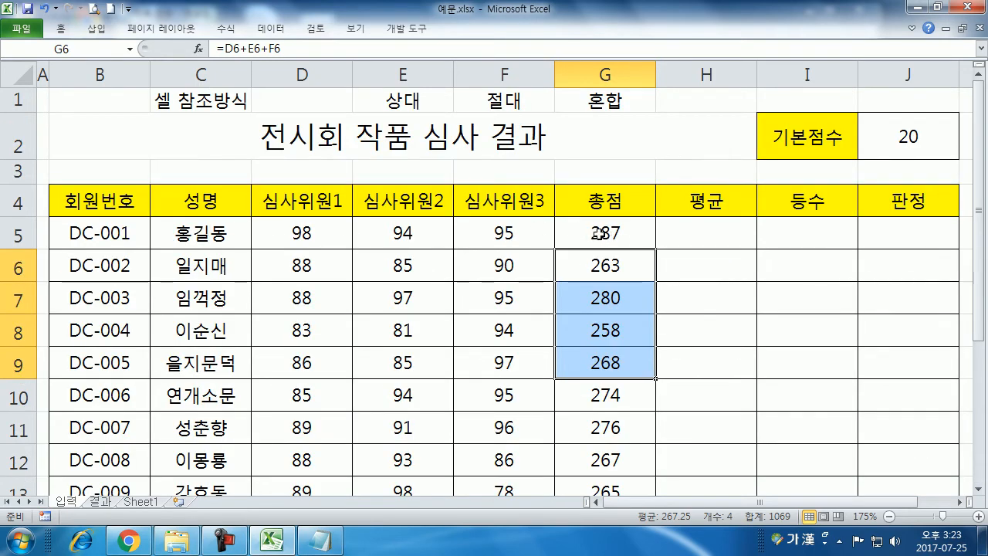
# Inspect which judge-score cells in D5 to F5 the G5 total formula refers to
pyautogui.click(600, 235)
pyautogui.press('F2')
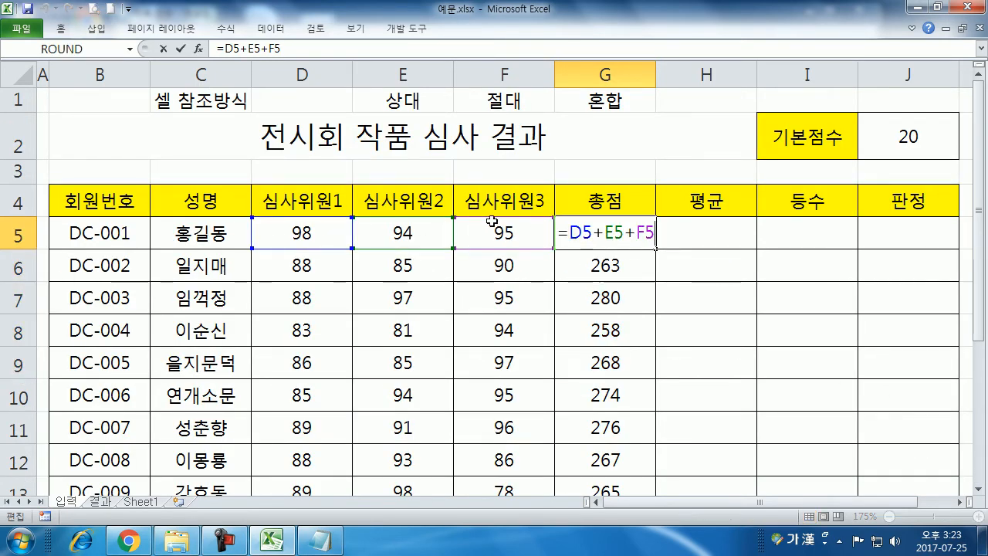
pyautogui.moveTo(290, 230); pyautogui.dragTo(464, 227)
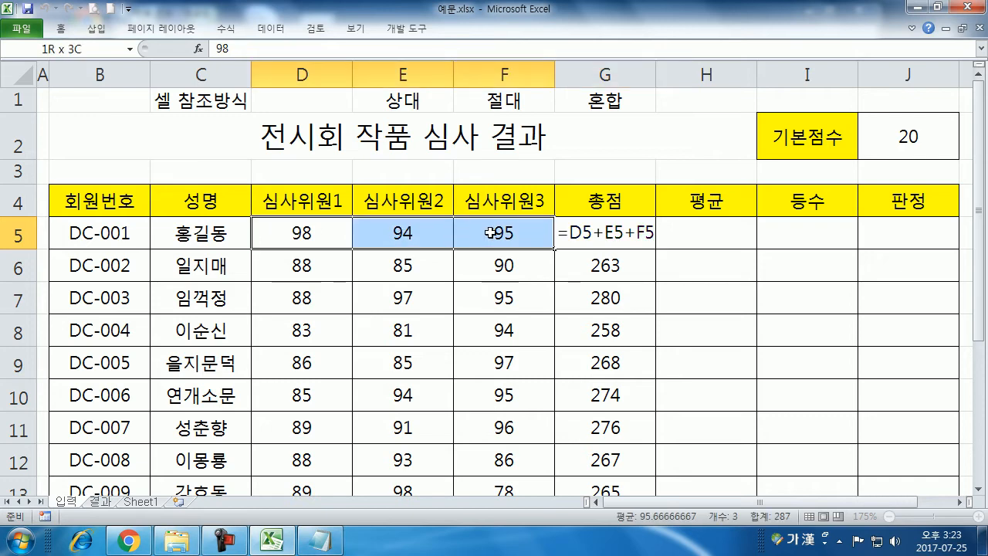
pyautogui.click(605, 232)
pyautogui.press('F2')
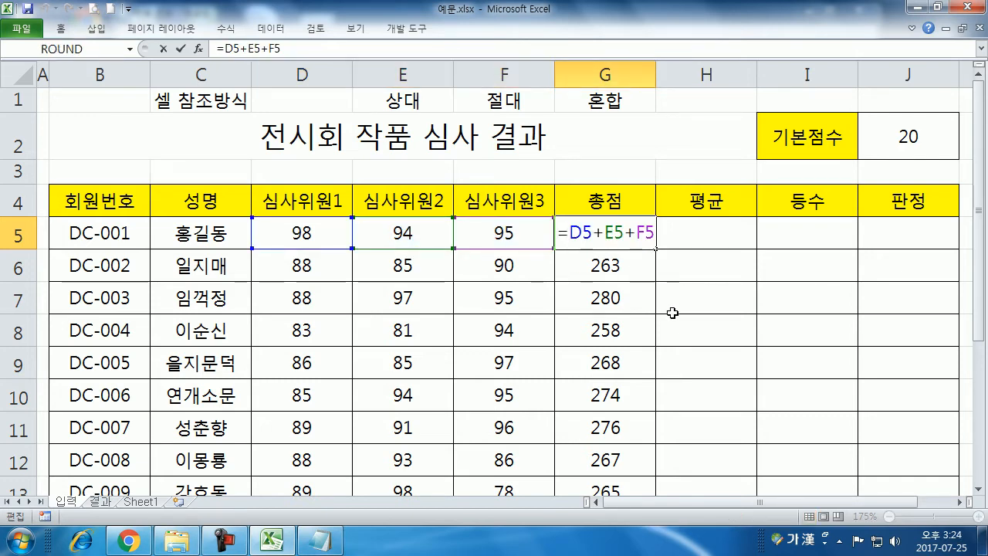
pyautogui.press('Escape')
# Inspect the cell references in the copied G12 total formula
pyautogui.click(580, 472)
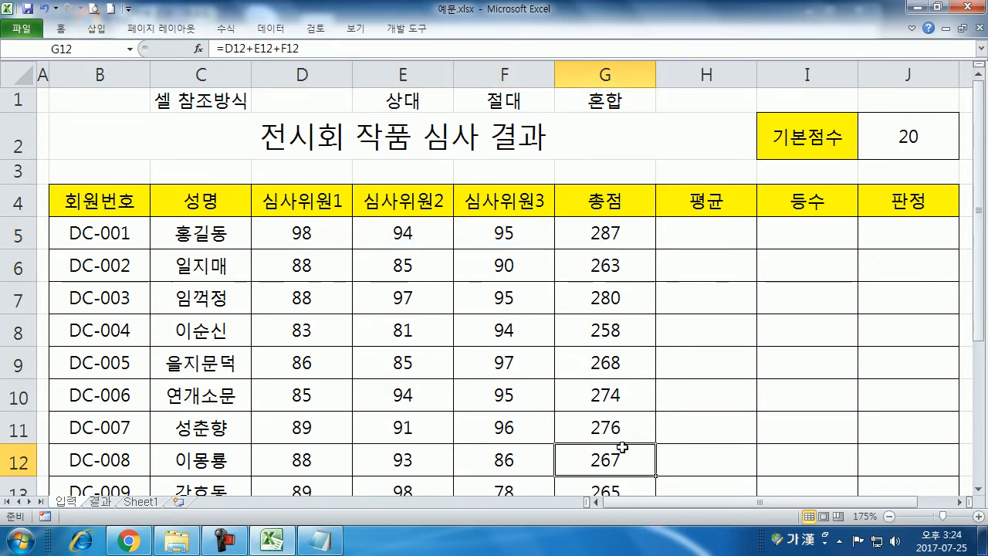
pyautogui.scroll(-2, 624, 450)
pyautogui.press('F2')
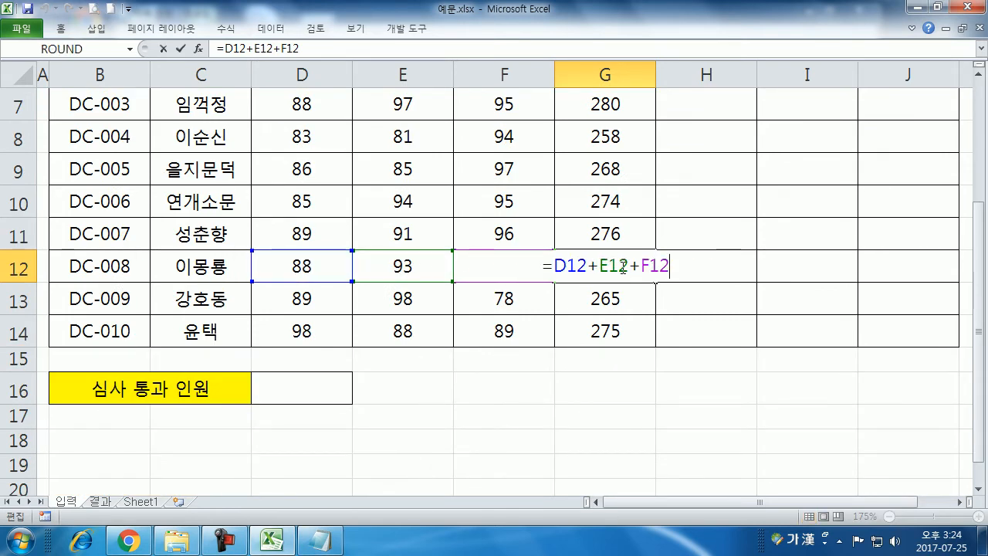
pyautogui.press('Escape')
pyautogui.scroll(2, 622, 231)
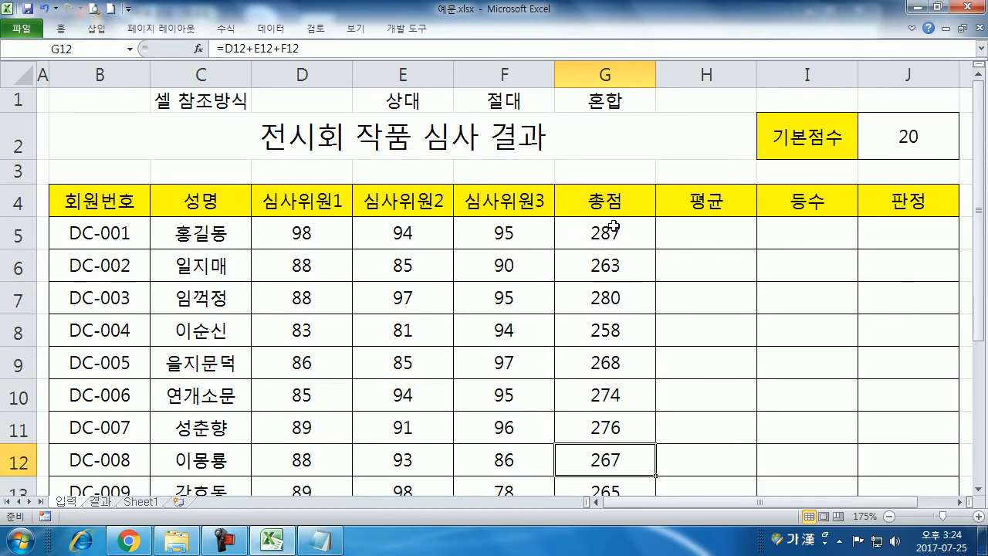
# Clear the copied totals in G6 through G14, keeping only the G5 formula
pyautogui.click(619, 237)
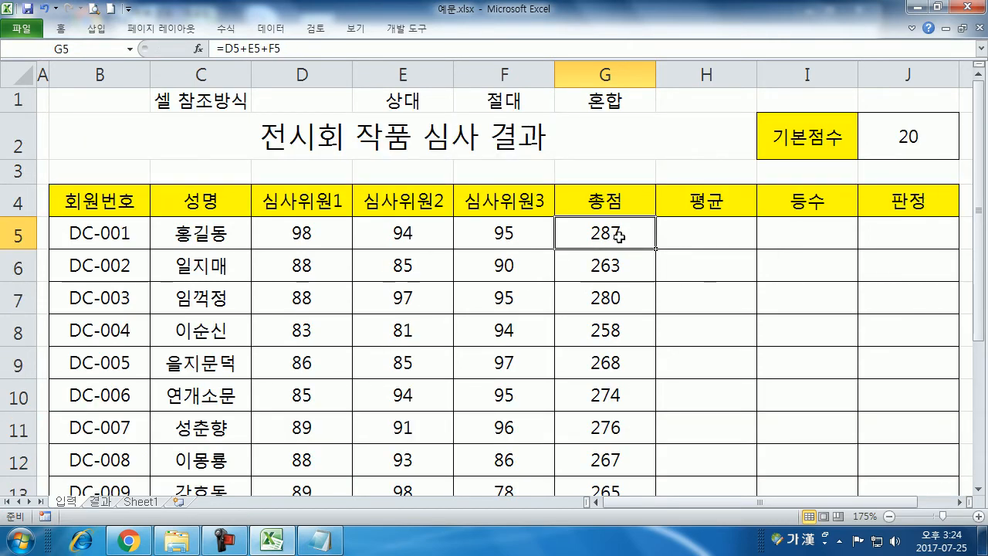
pyautogui.moveTo(595, 258); pyautogui.dragTo(583, 460)
pyautogui.press('Delete')
# Examine the relative references in the remaining G5 total formula without changing it
pyautogui.doubleClick(640, 160)
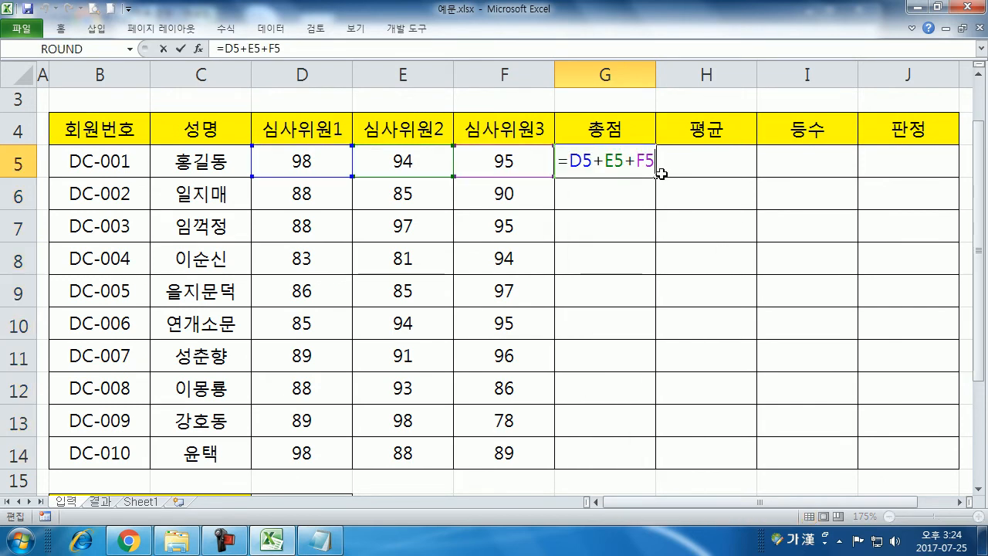
pyautogui.scroll(1, 641, 175)
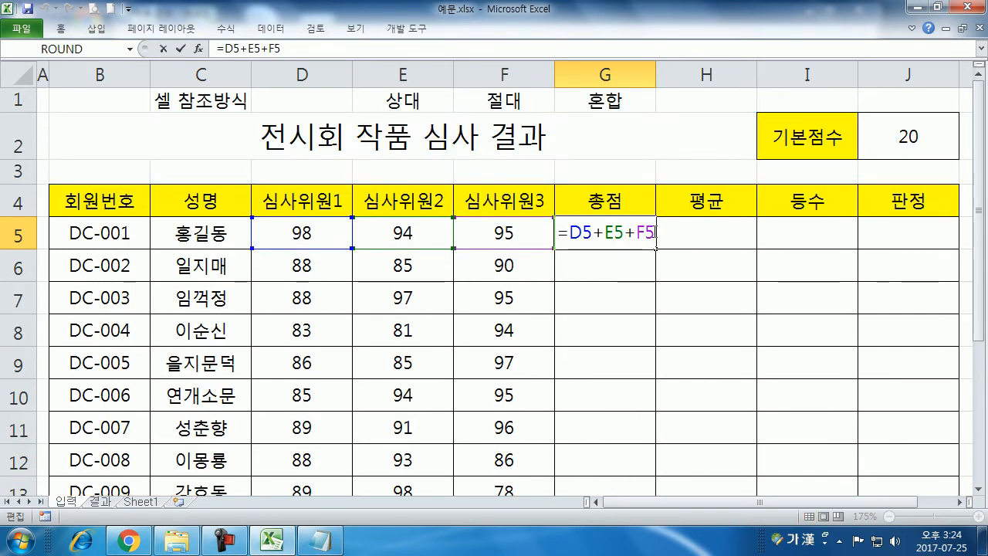
pyautogui.press('Escape')
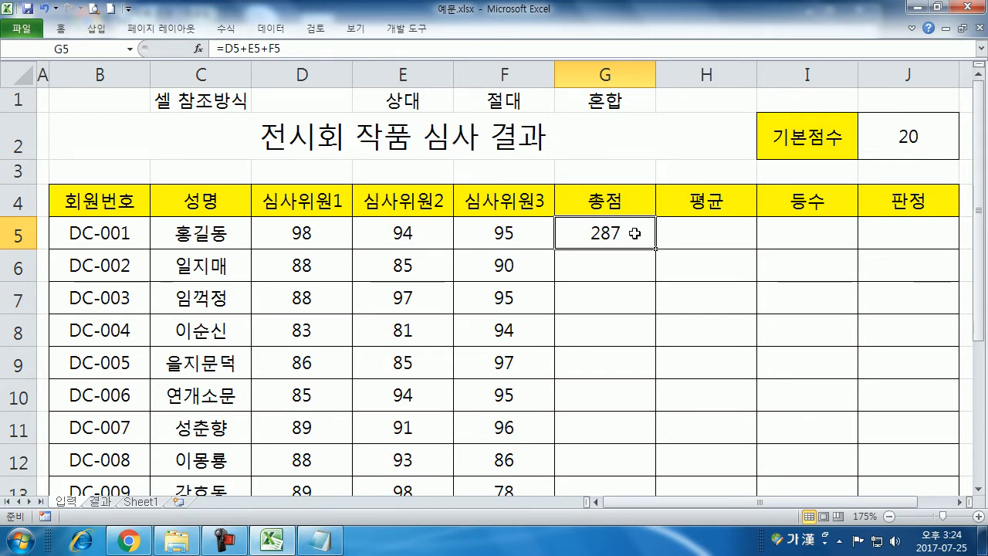
pyautogui.doubleClick(629, 235)
pyautogui.press('Escape')
pyautogui.press('F2')
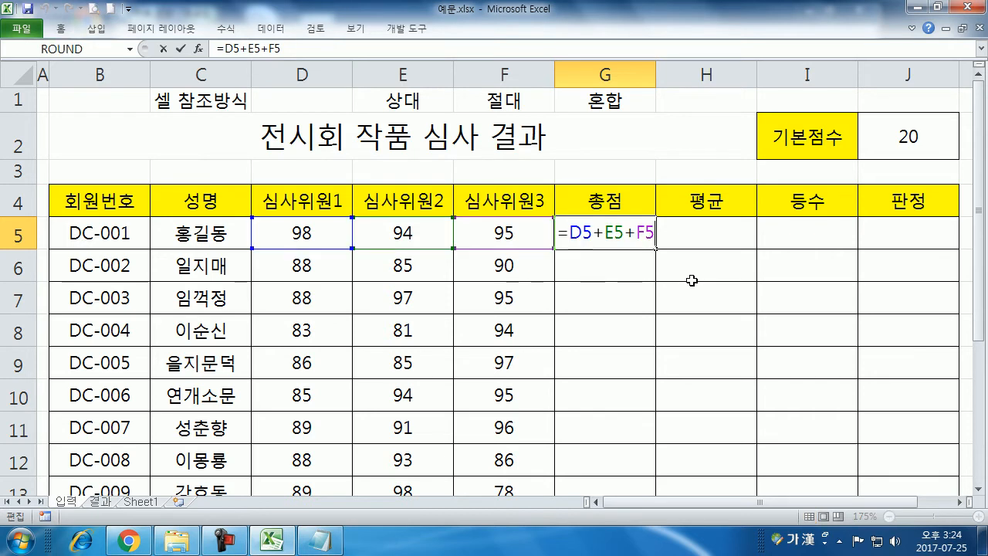
pyautogui.press('Escape')
pyautogui.click(693, 248)
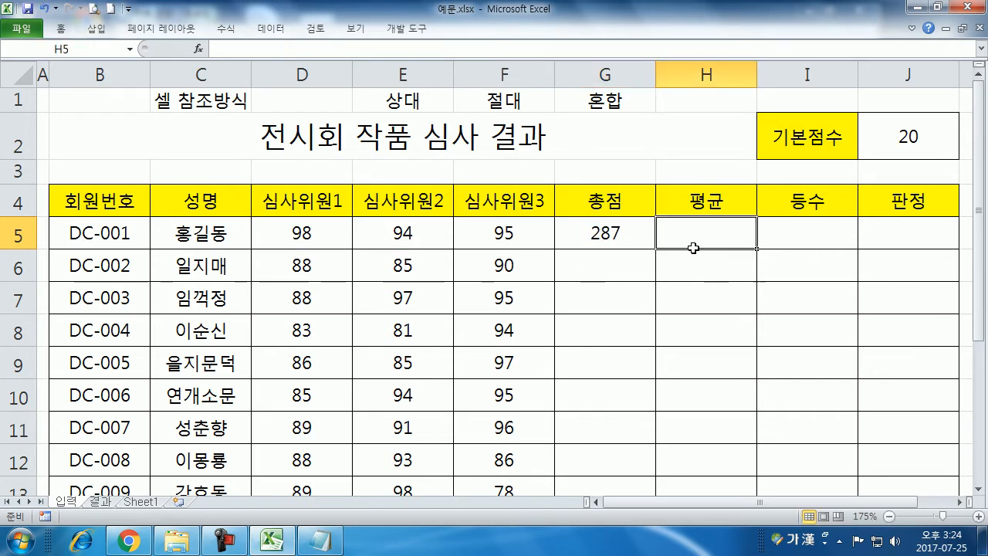
pyautogui.click(628, 244)
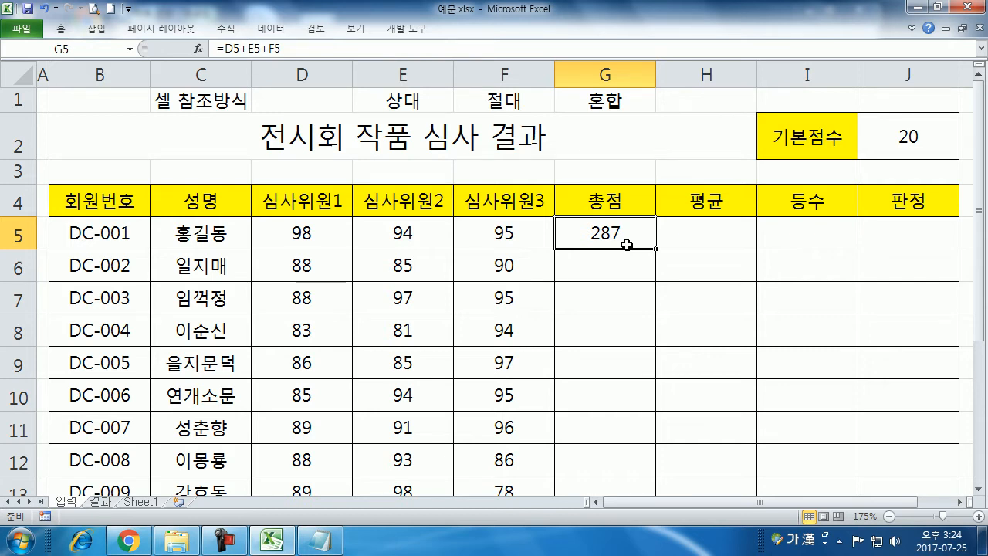
pyautogui.doubleClick(627, 245)
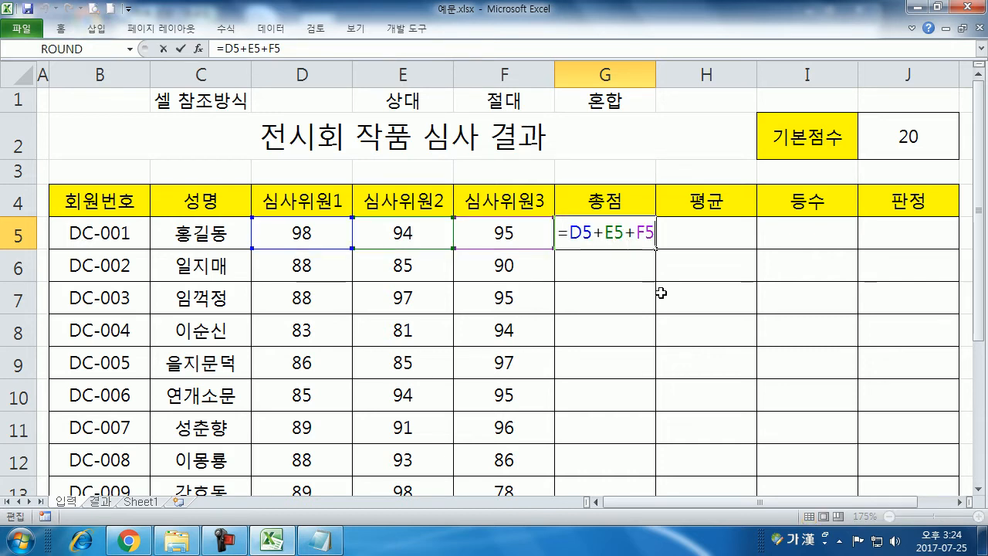
pyautogui.write('+')
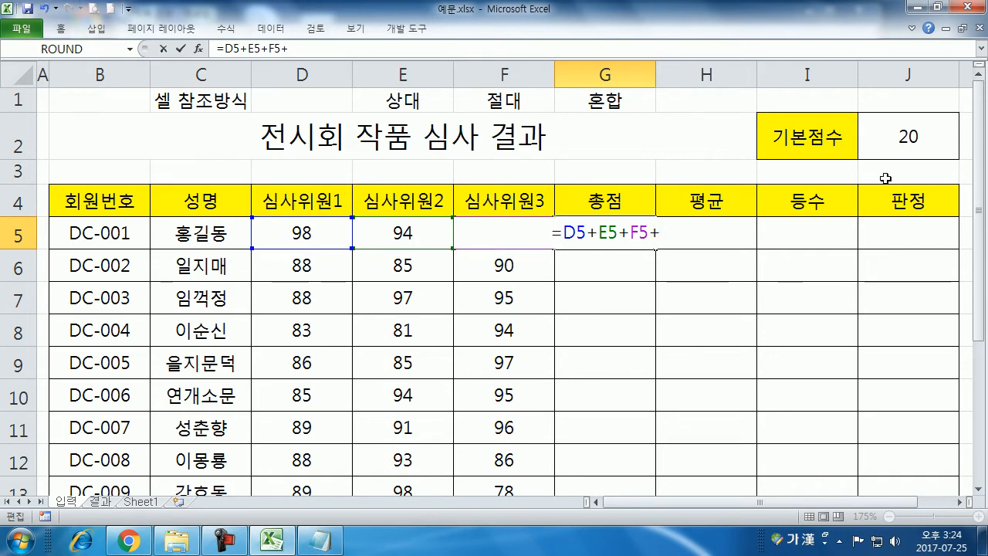
pyautogui.click(907, 143)
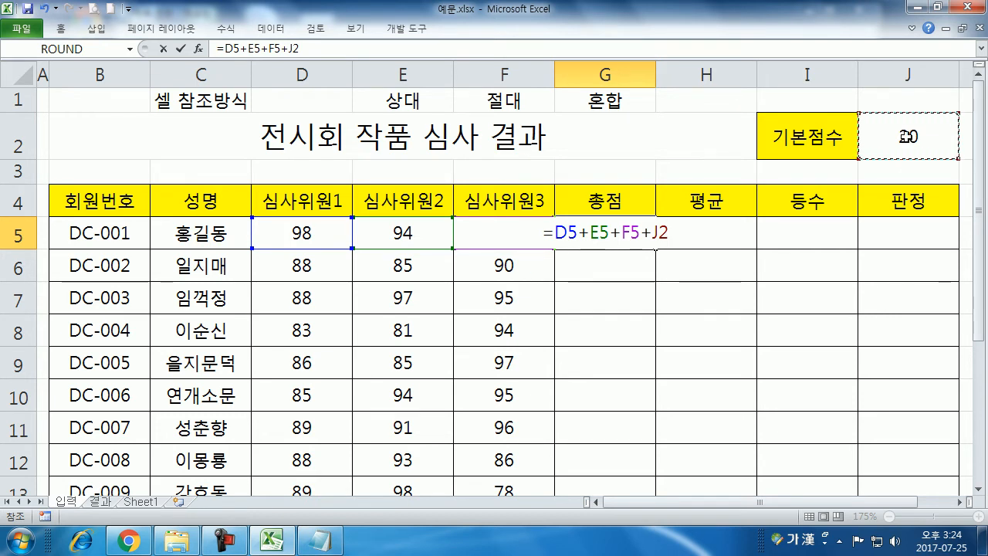
pyautogui.press('F4')
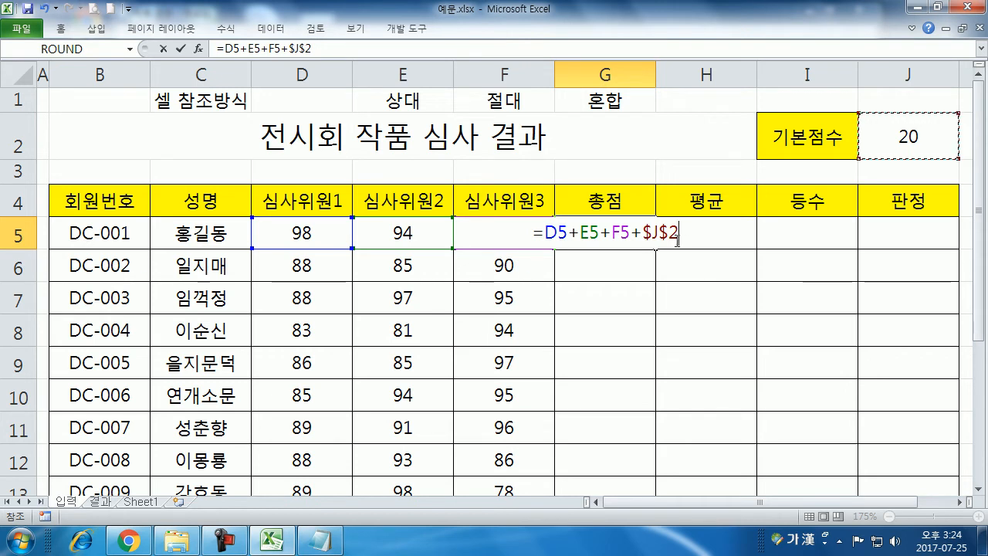
pyautogui.press('F4')
pyautogui.press('F4')
pyautogui.press('F4')
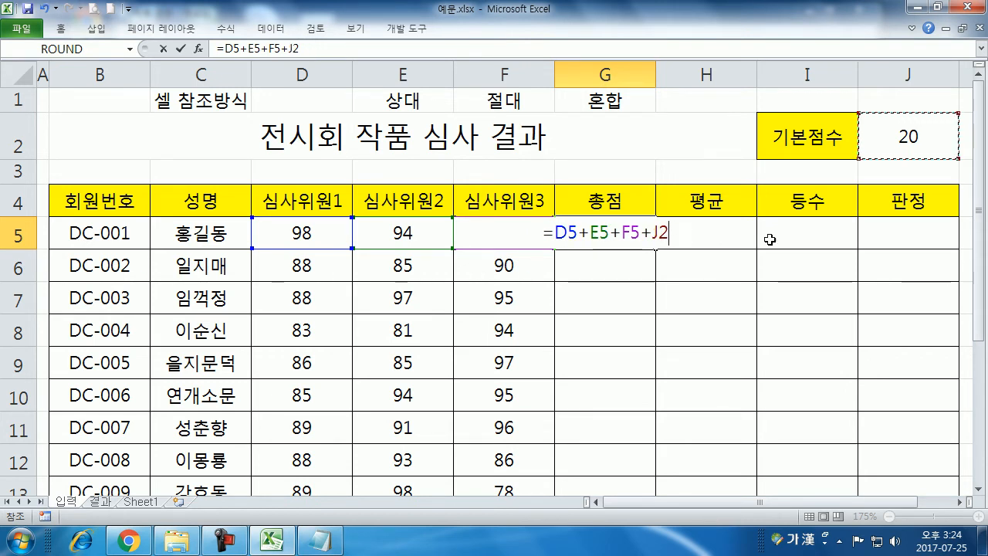
pyautogui.press('Escape')
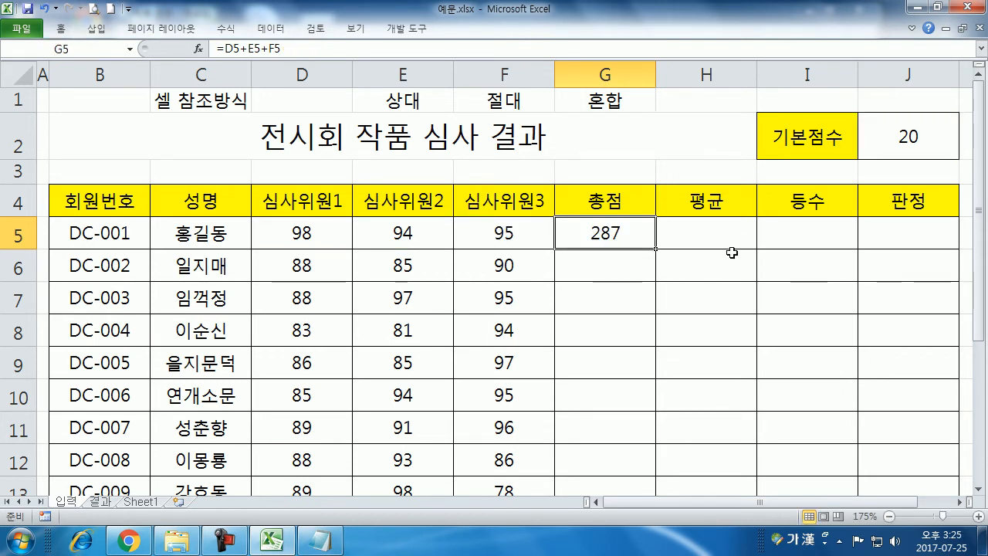
# Re-enter the G5 total as =D5+E5+F5+J2, adding the 기본점수 cell to the three judge scores
pyautogui.write('=')
pyautogui.click(298, 224)
pyautogui.write('+')
pyautogui.click(379, 224)
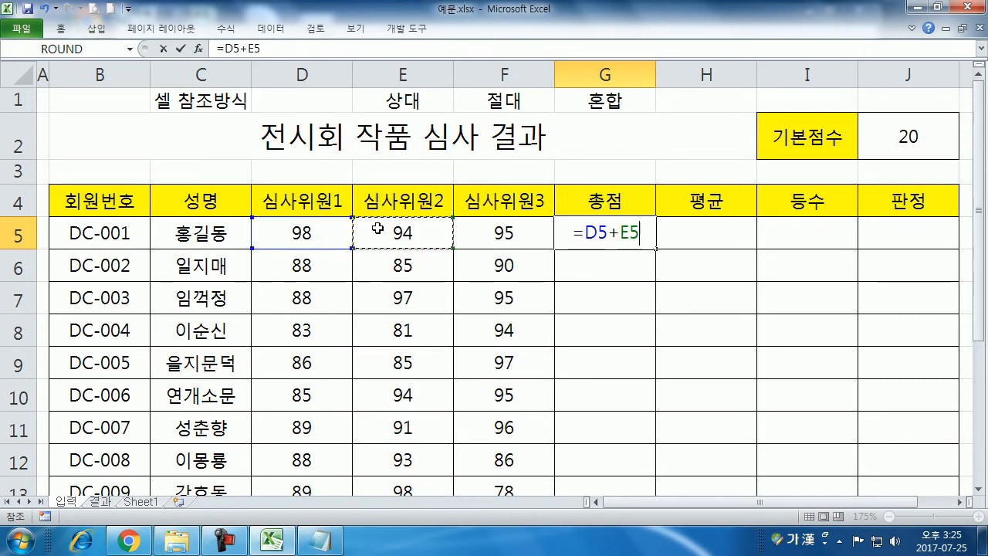
pyautogui.write('+')
pyautogui.click(471, 228)
pyautogui.write('+')
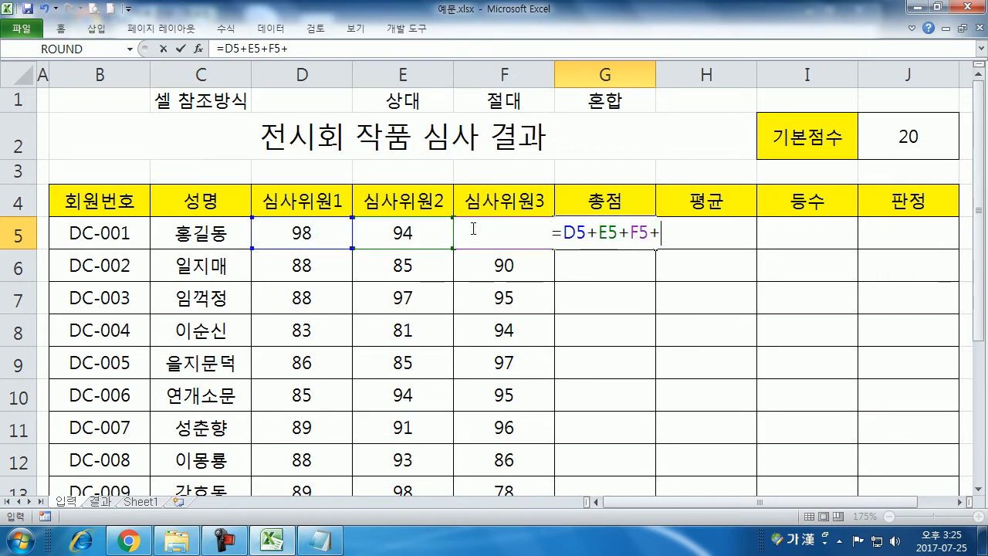
pyautogui.click(926, 146)
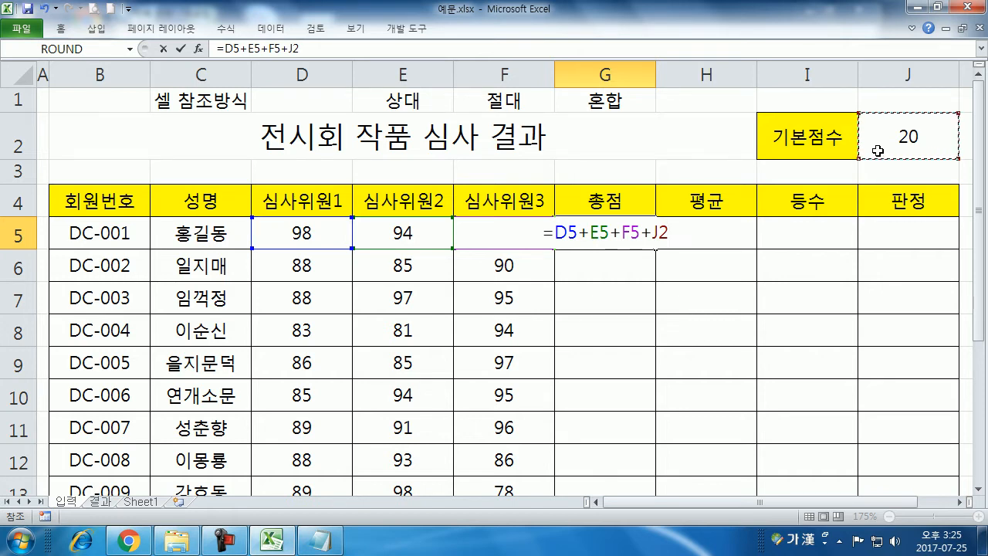
# Cycle the J2 reference in the G5 formula through its absolute, mixed and relative forms, ending on $J$2
pyautogui.press('F4')
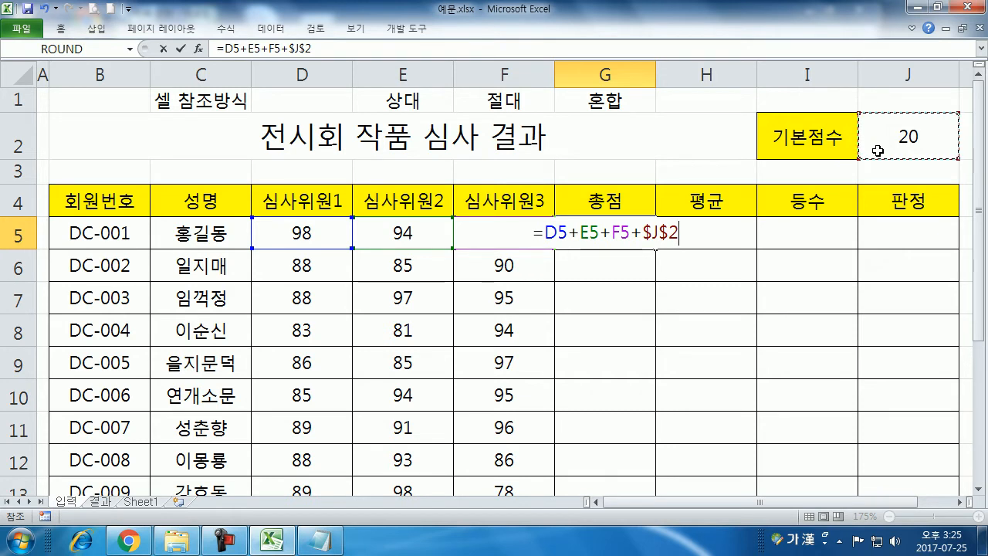
pyautogui.press('F4')
pyautogui.press('F4')
pyautogui.press('F4')
pyautogui.press('F4')
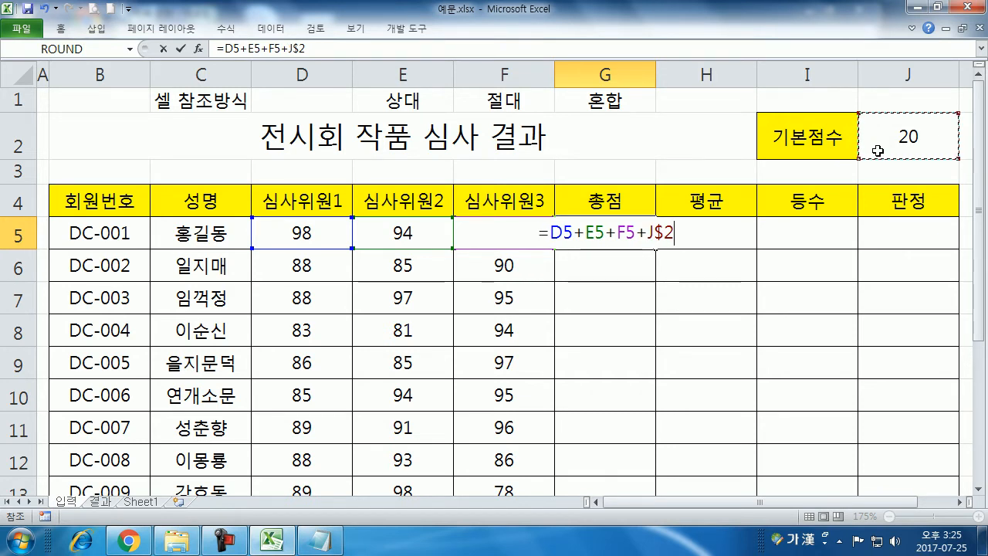
pyautogui.press('F4')
pyautogui.press('F4')
pyautogui.press('F4')
pyautogui.press('F4')
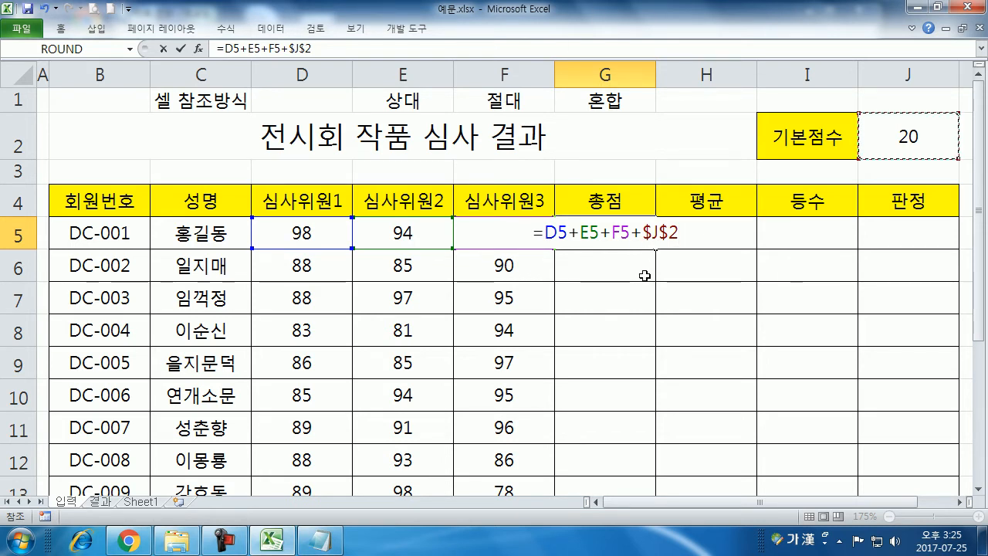
# Switch the 기본점수 reference in the G5 formula to the mixed forms J$2 and $J2, then back to relative J2
pyautogui.press('F4')
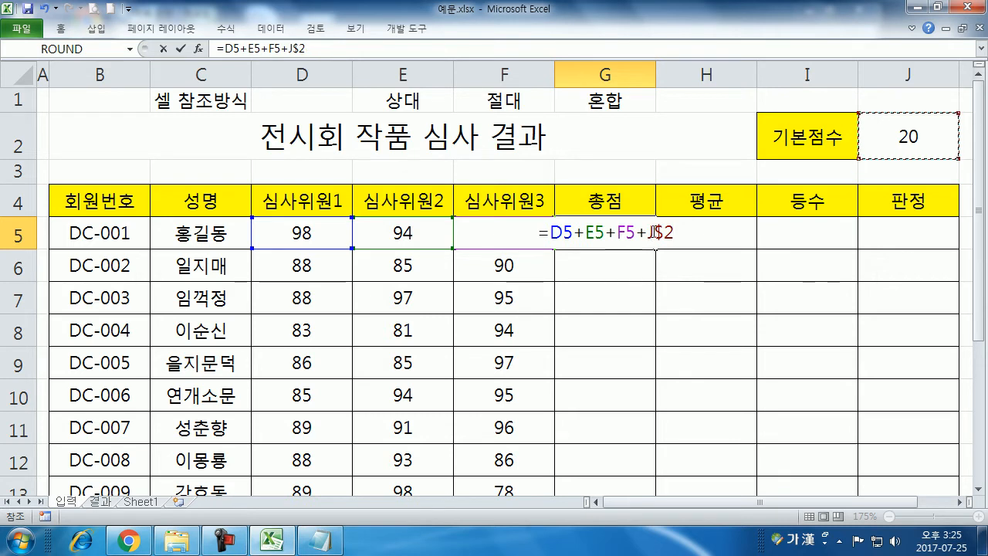
pyautogui.moveTo(654, 233); pyautogui.dragTo(664, 233)
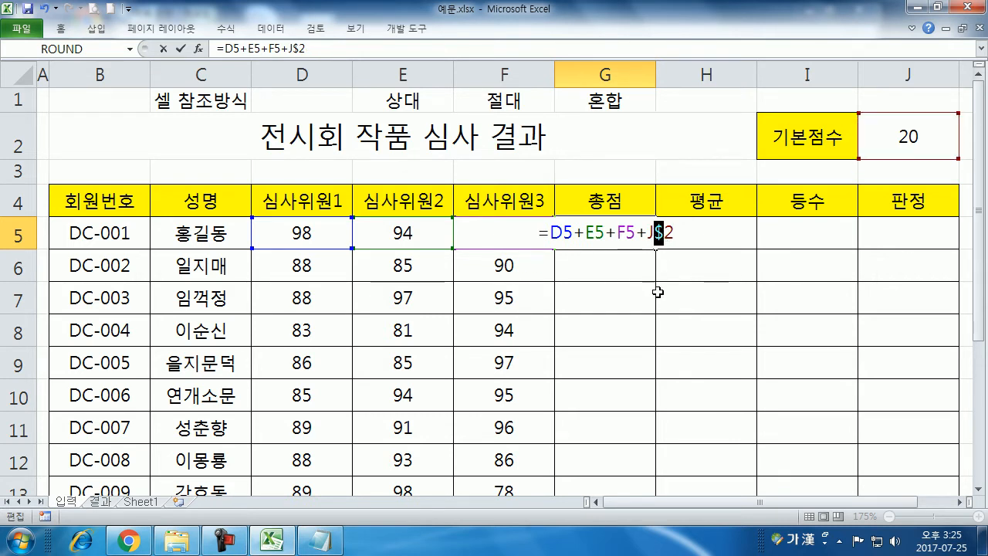
pyautogui.press('F4')
pyautogui.click(649, 234)
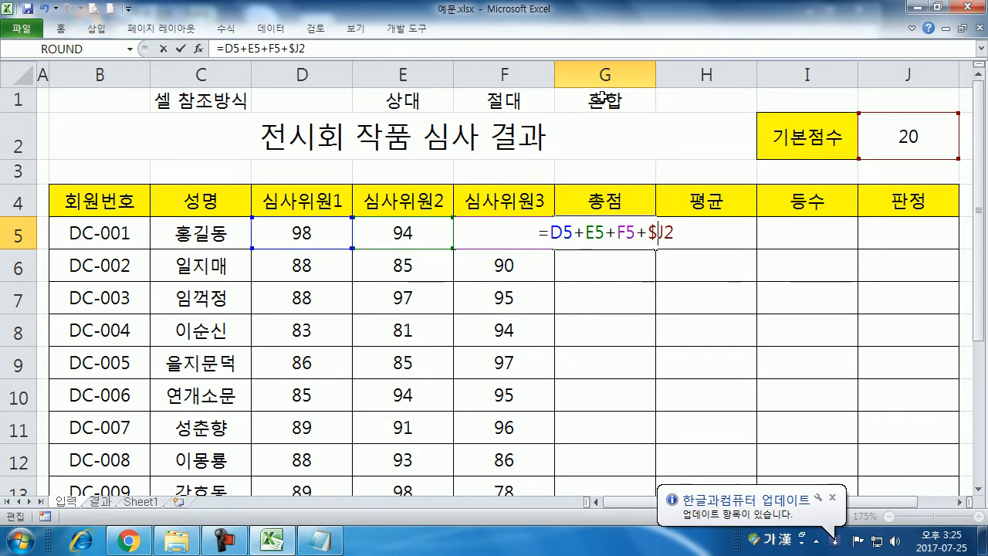
pyautogui.click(834, 498)
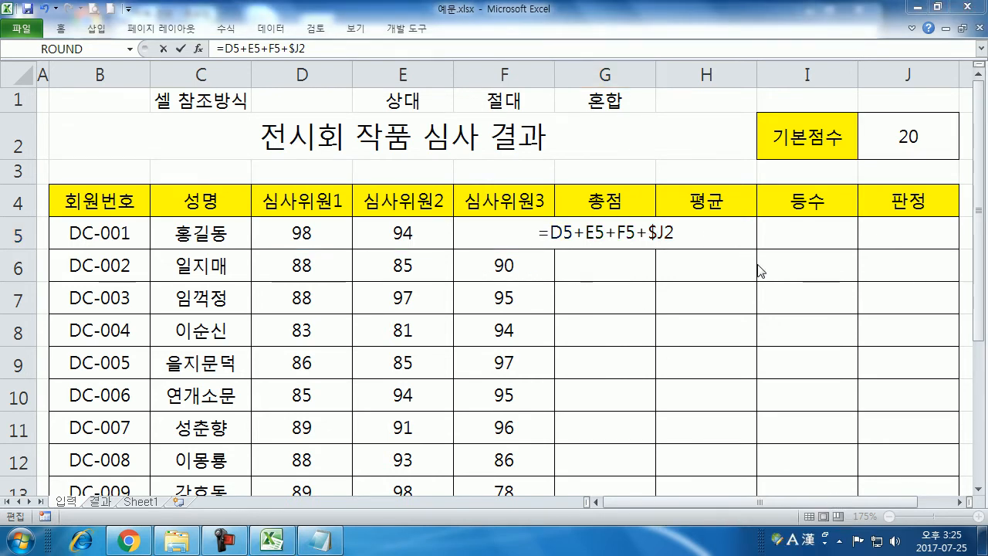
pyautogui.click(692, 288)
pyautogui.press('F4')
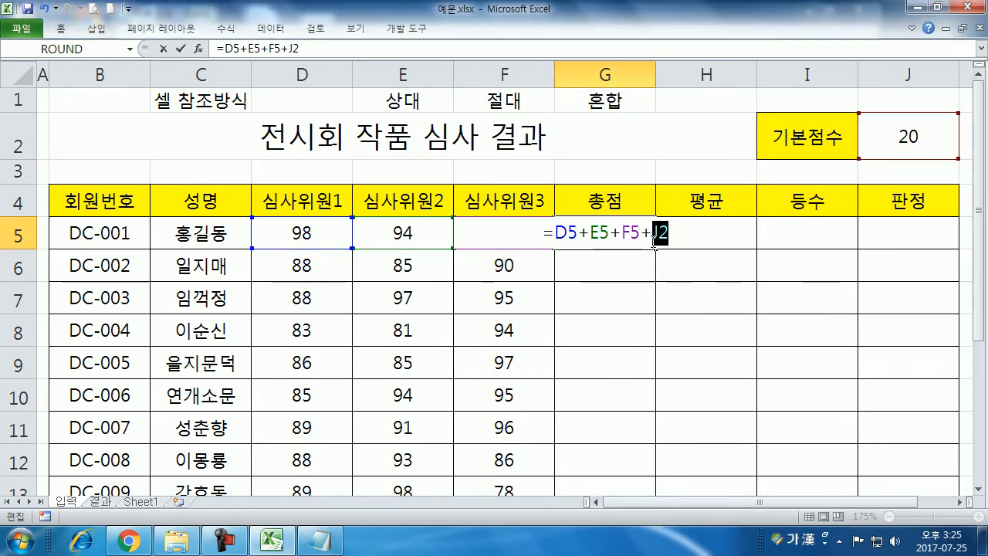
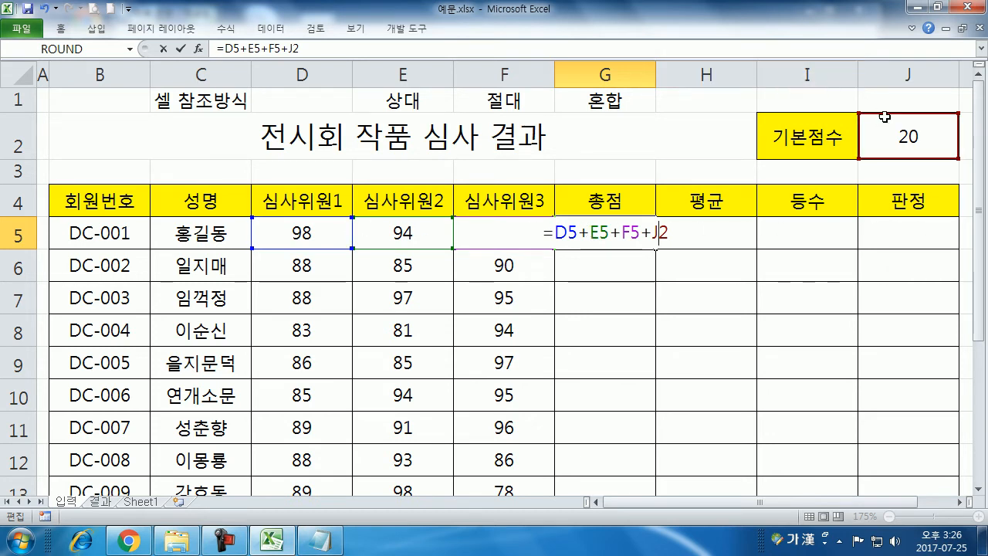
# Make the 기본점수 reference in the G5 total absolute, so the formula reads =D5+E5+F5+$J$2
pyautogui.click(899, 136)
pyautogui.click(604, 229)
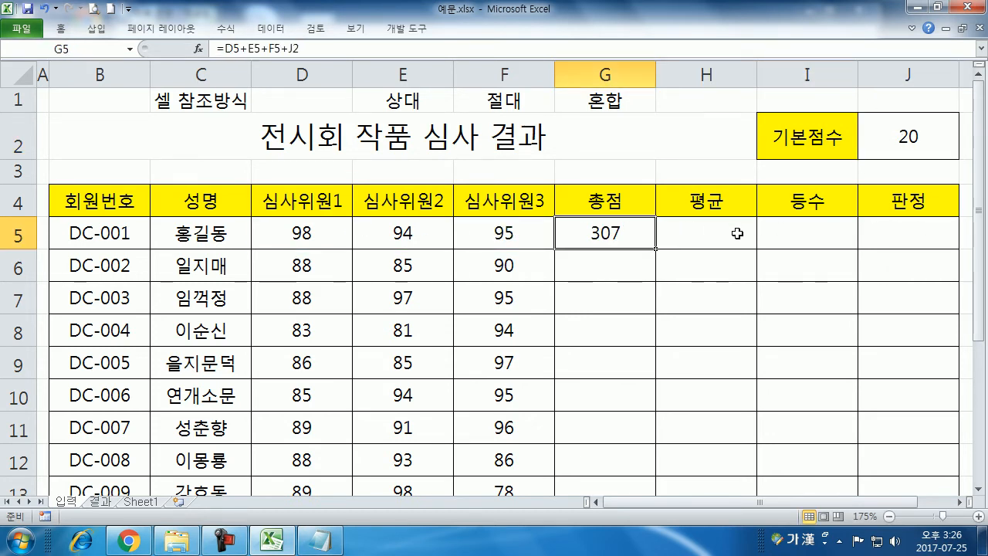
pyautogui.press('F2')
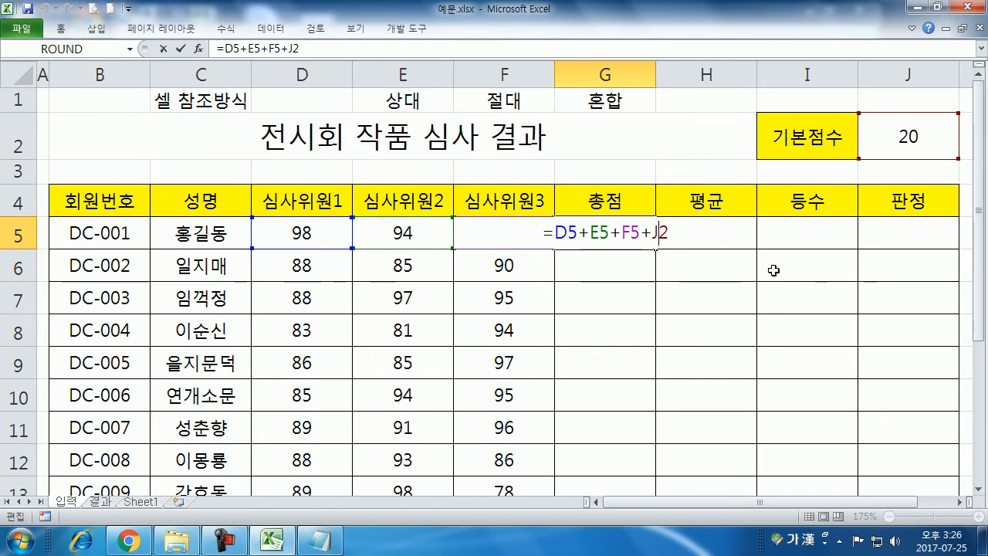
pyautogui.press('F4')
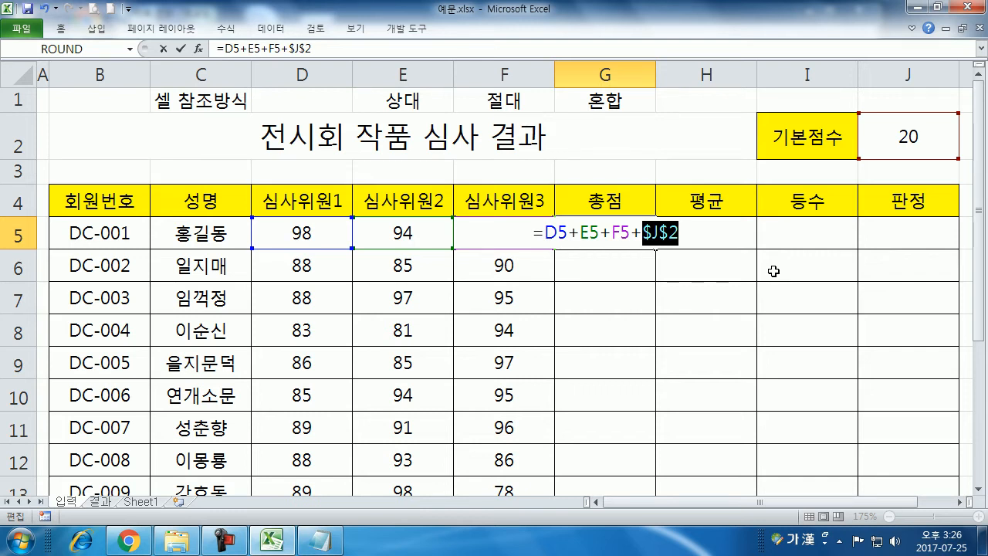
pyautogui.press('Return')
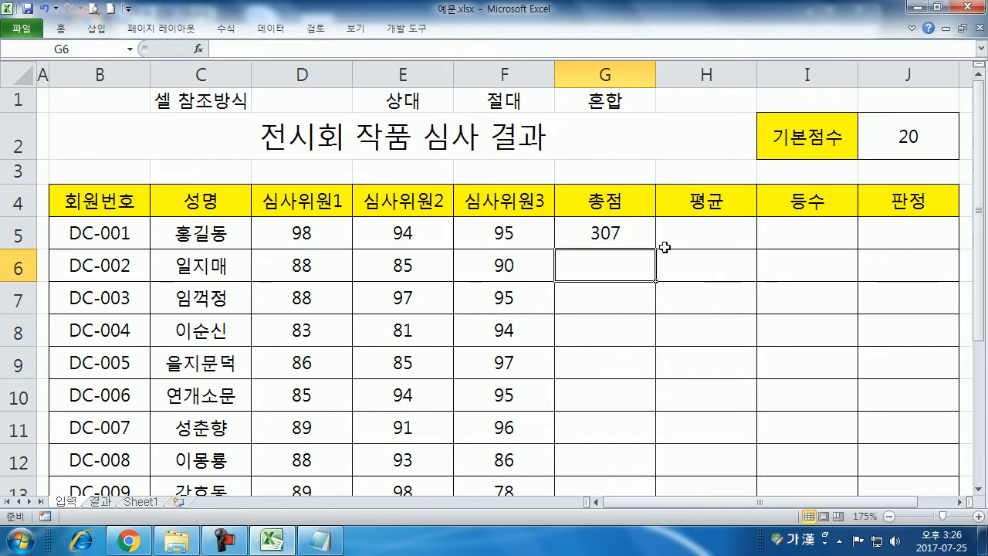
# Fill the G5 total formula down the 총점 column to G14
pyautogui.click(641, 239)
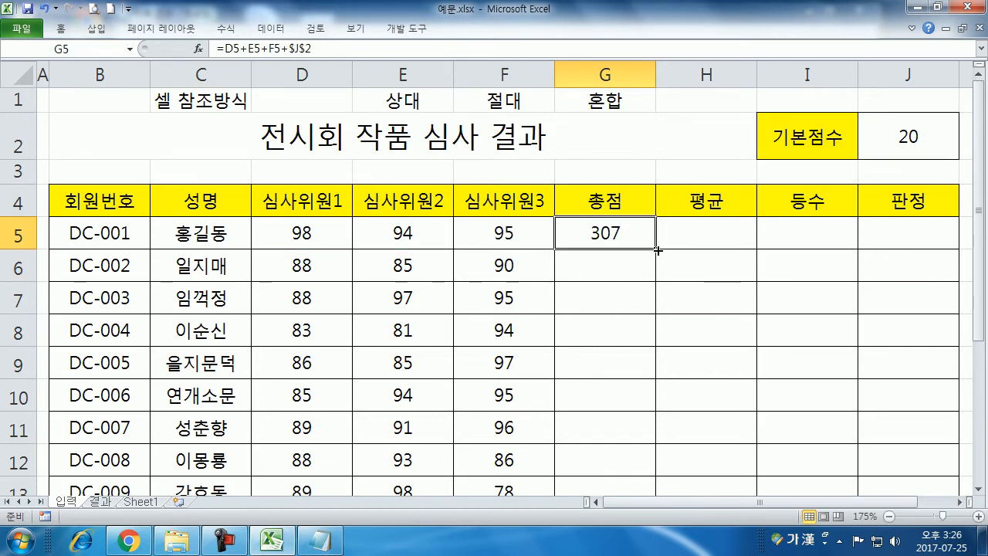
pyautogui.doubleClick(657, 250)
pyautogui.scroll(-2, 699, 257)
pyautogui.scroll(1, 706, 258)
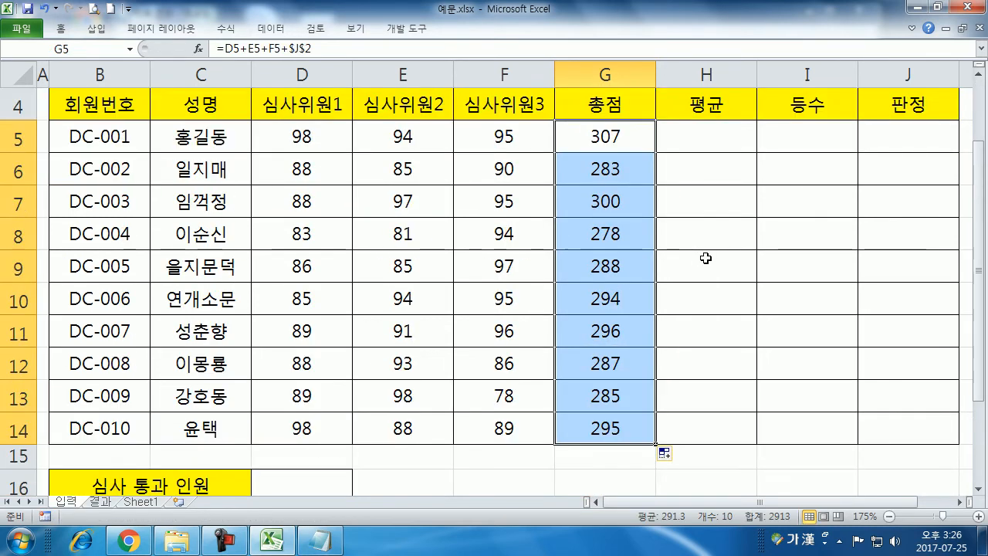
pyautogui.scroll(1, 706, 258)
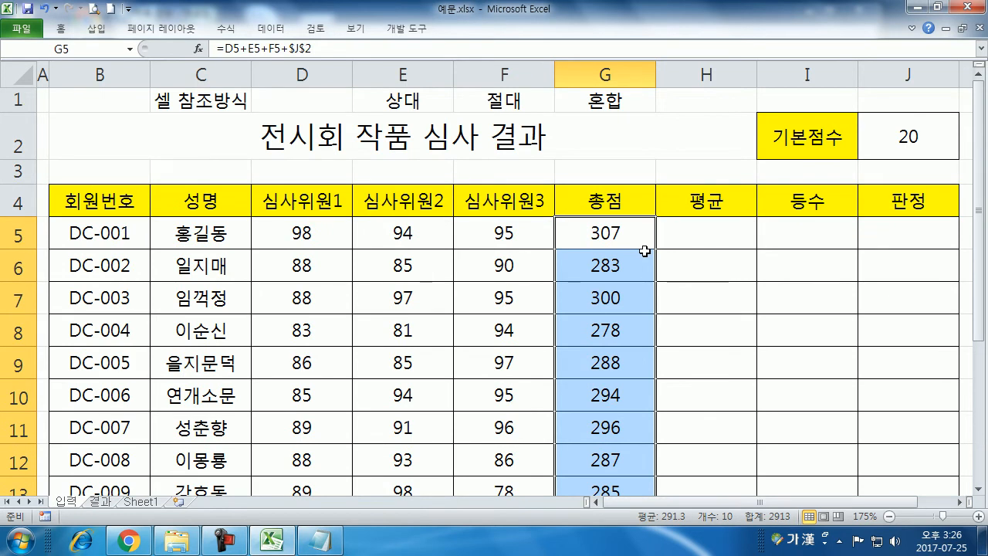
# Clear the reference-type labels in row 1 and all the totals in the 총점 column
pyautogui.moveTo(210, 99); pyautogui.dragTo(614, 101)
pyautogui.press('Delete')
pyautogui.moveTo(607, 232); pyautogui.dragTo(605, 468)
pyautogui.press('Delete')
# Enter the G5 total as =D5+E5+F5+J2 and make its 기본점수 reference absolute
pyautogui.click(607, 161)
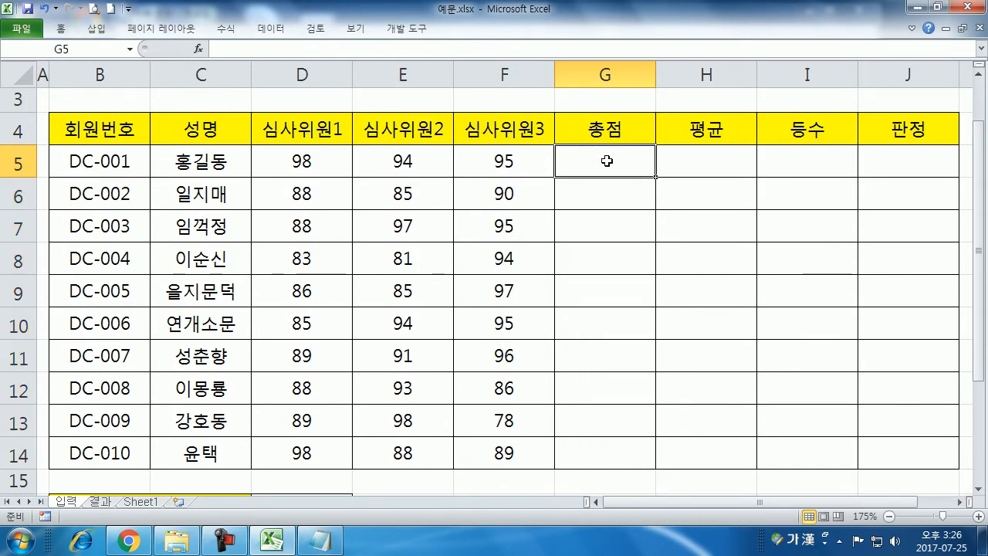
pyautogui.write('=')
pyautogui.click(280, 161)
pyautogui.write('+')
pyautogui.click(395, 163)
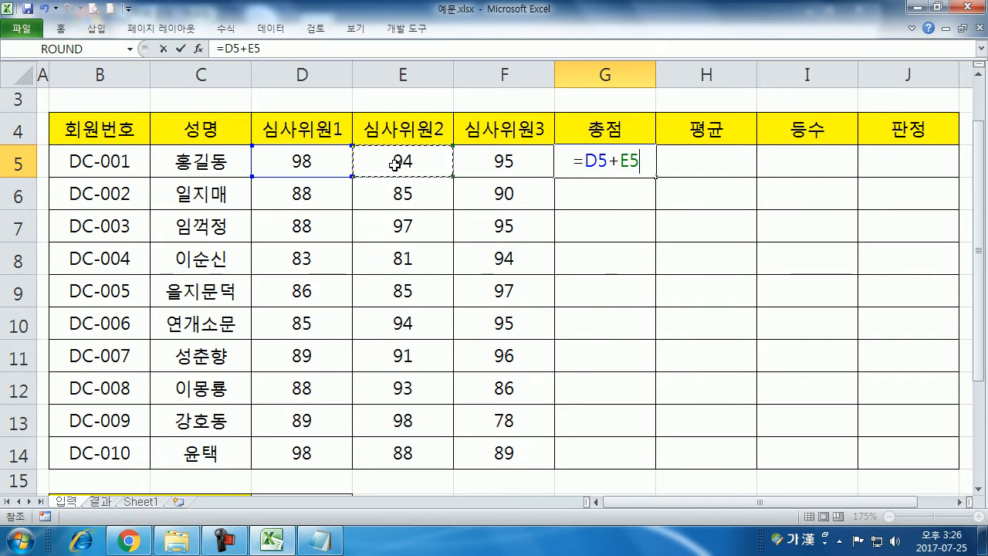
pyautogui.write('+')
pyautogui.click(494, 161)
pyautogui.write('+')
pyautogui.scroll(1, 820, 168)
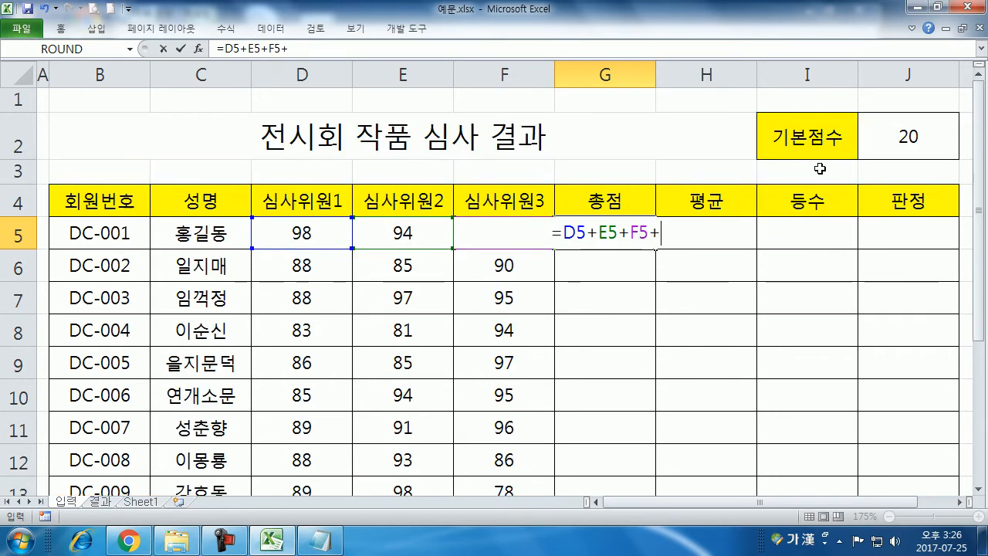
pyautogui.click(900, 150)
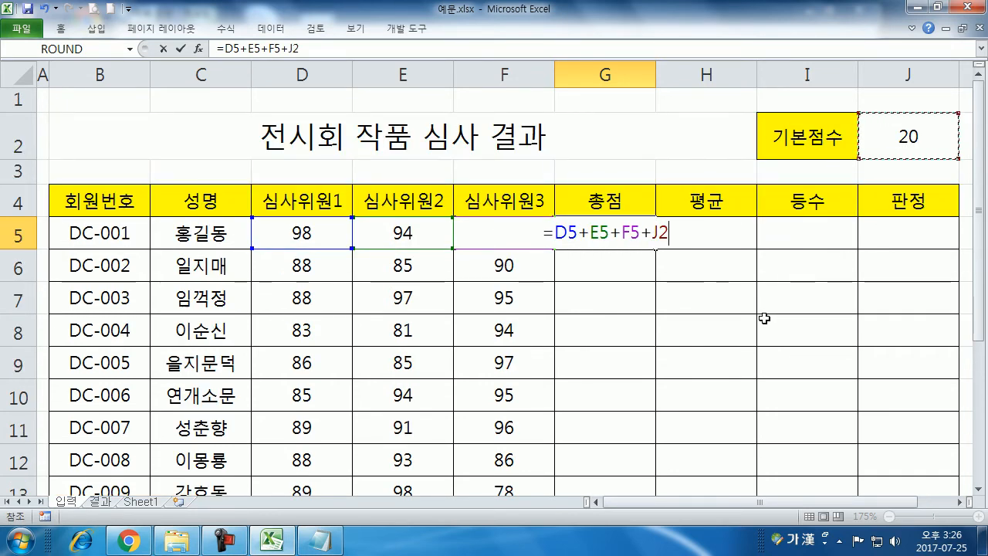
pyautogui.press('F4')
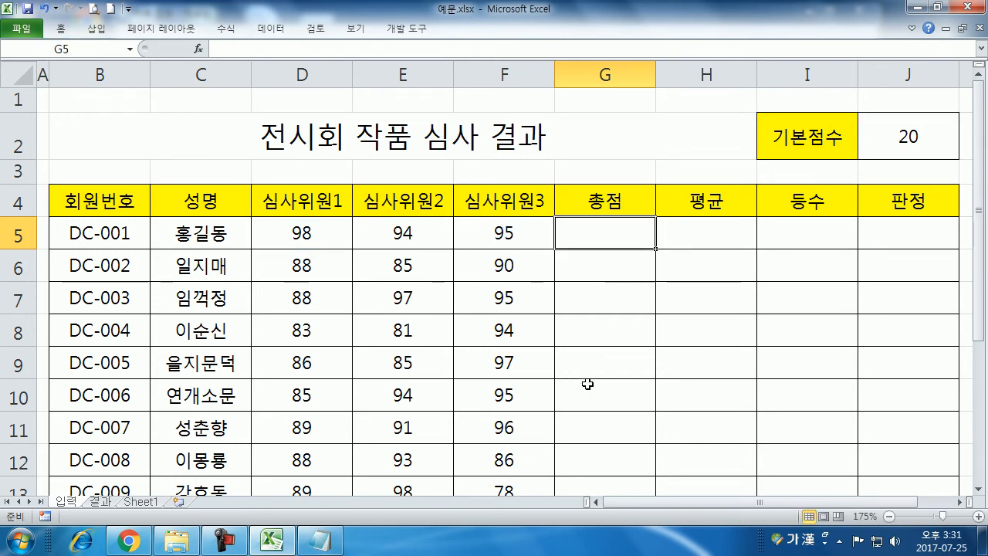
# Try totalling the three judge scores for every row at once by applying AutoSum to D5:G14
pyautogui.scroll(-3, 499, 392)
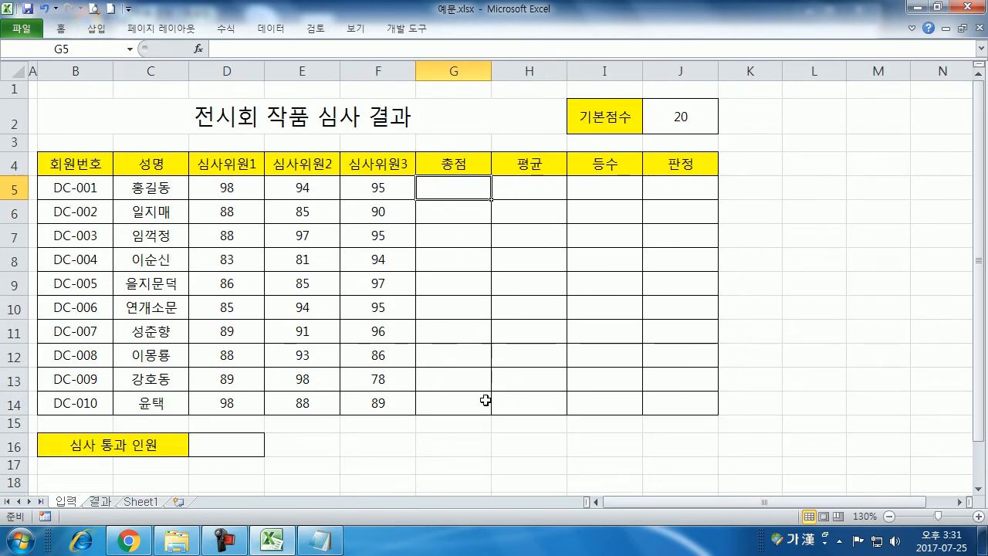
pyautogui.scroll(1, 485, 400)
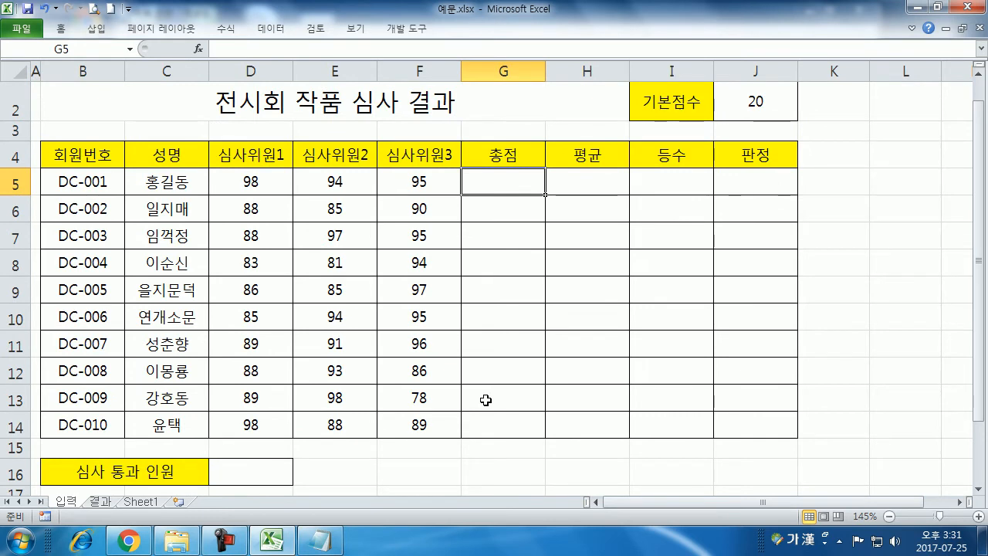
pyautogui.moveTo(500, 183); pyautogui.dragTo(481, 427)
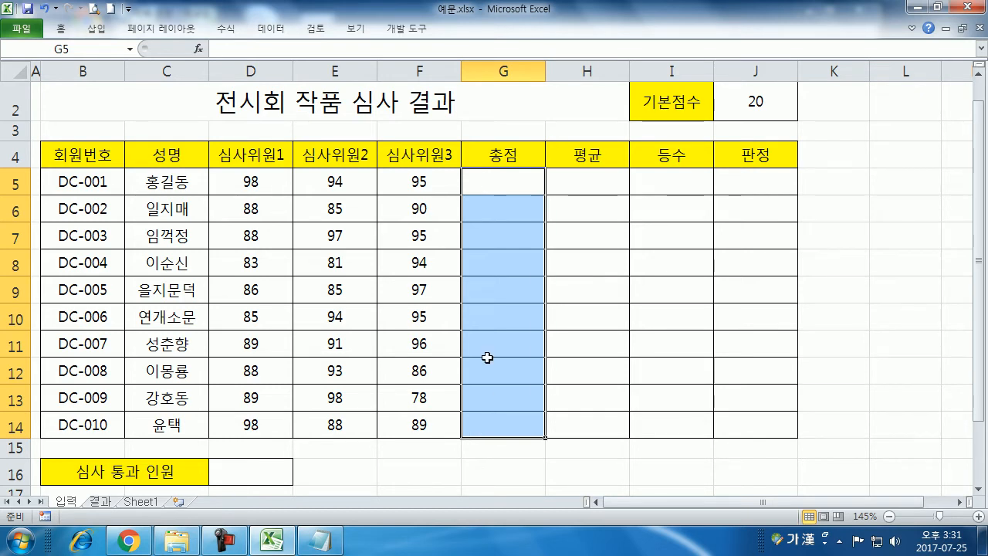
pyautogui.click(495, 179)
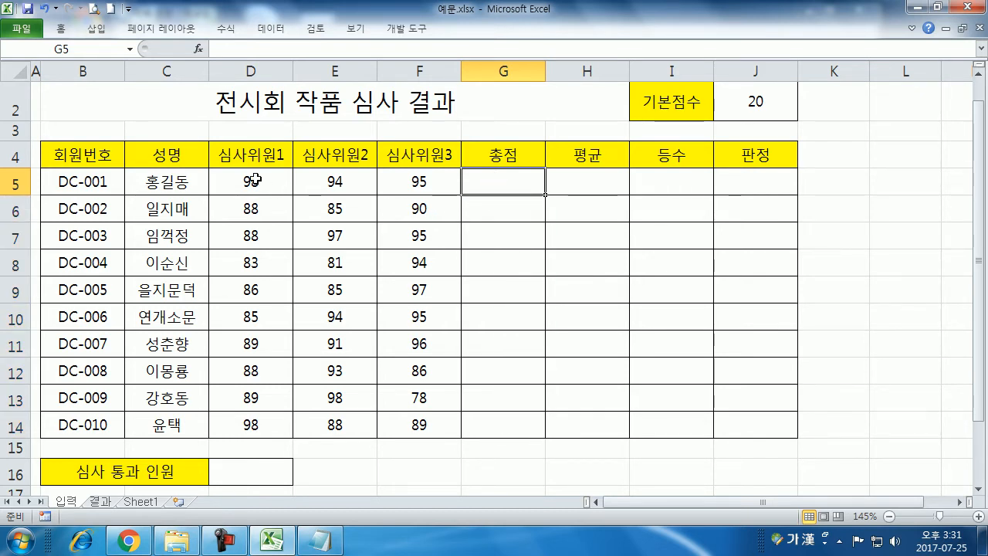
pyautogui.moveTo(262, 183); pyautogui.dragTo(490, 427)
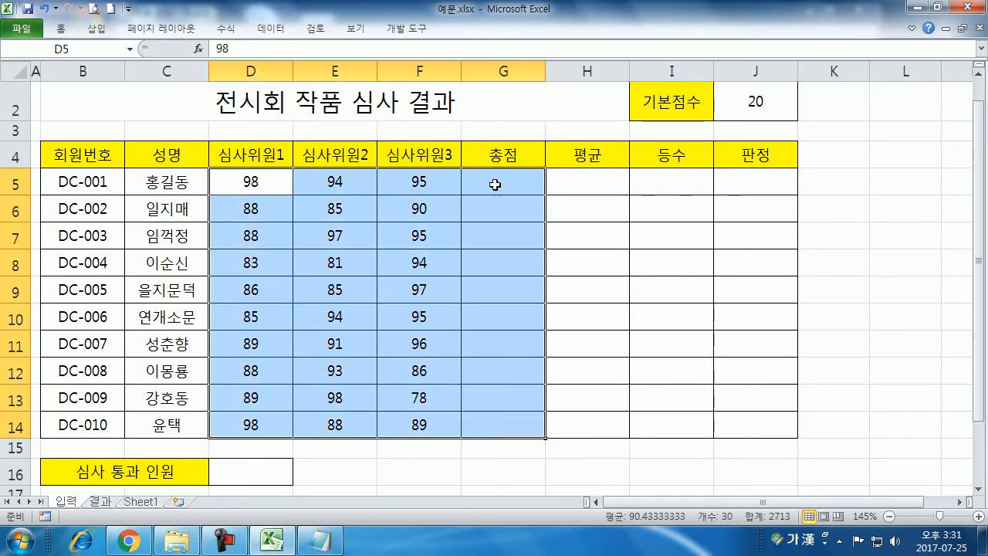
pyautogui.click(226, 29)
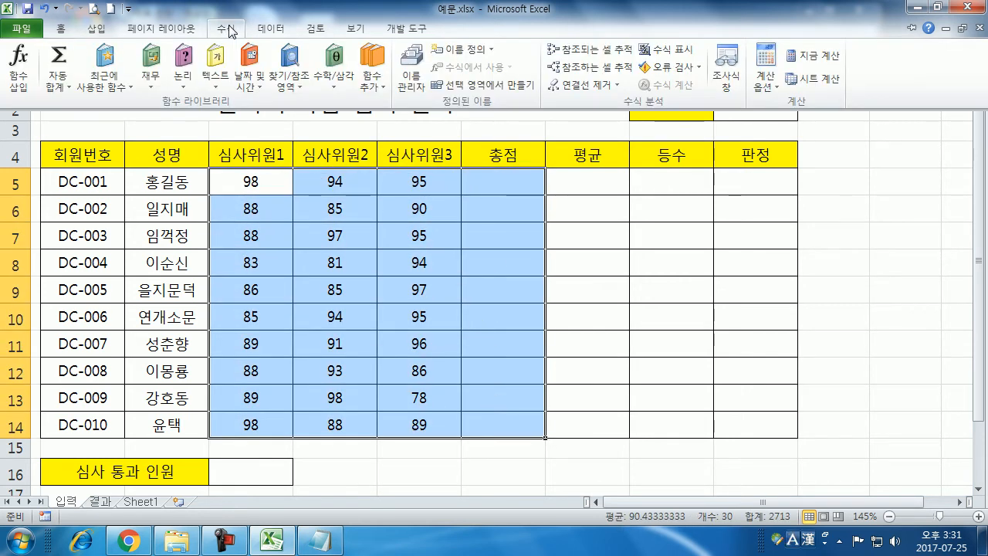
pyautogui.click(60, 58)
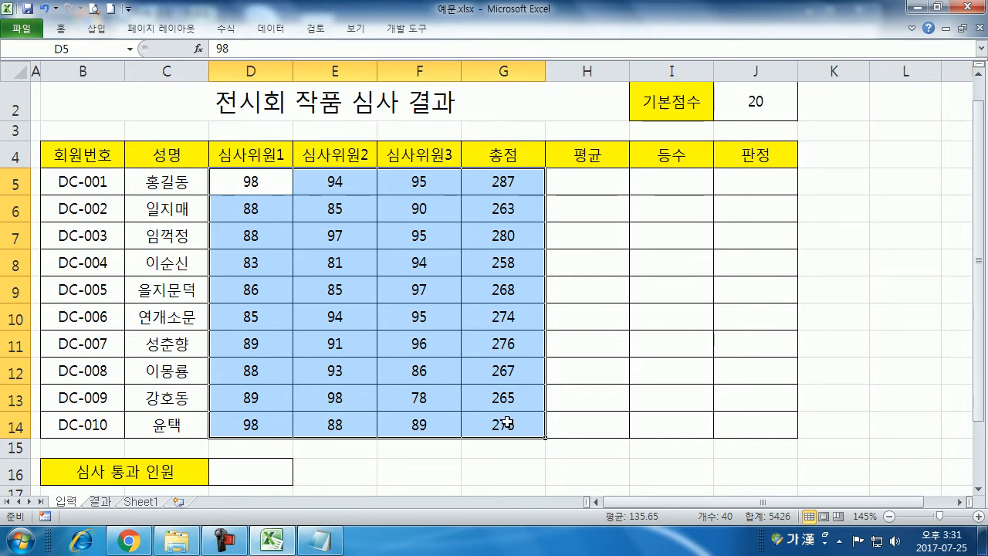
pyautogui.hotkey('ctrl', 'z')
# Total the first row in G5 with AutoSum as =SUM(D5:F5) and fill the formula down to G14
pyautogui.click(495, 182)
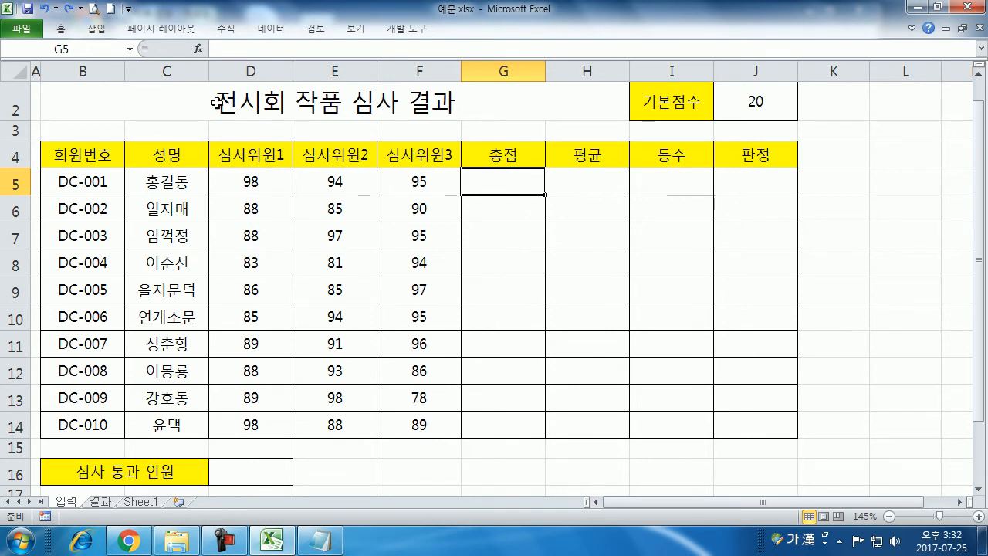
pyautogui.click(233, 34)
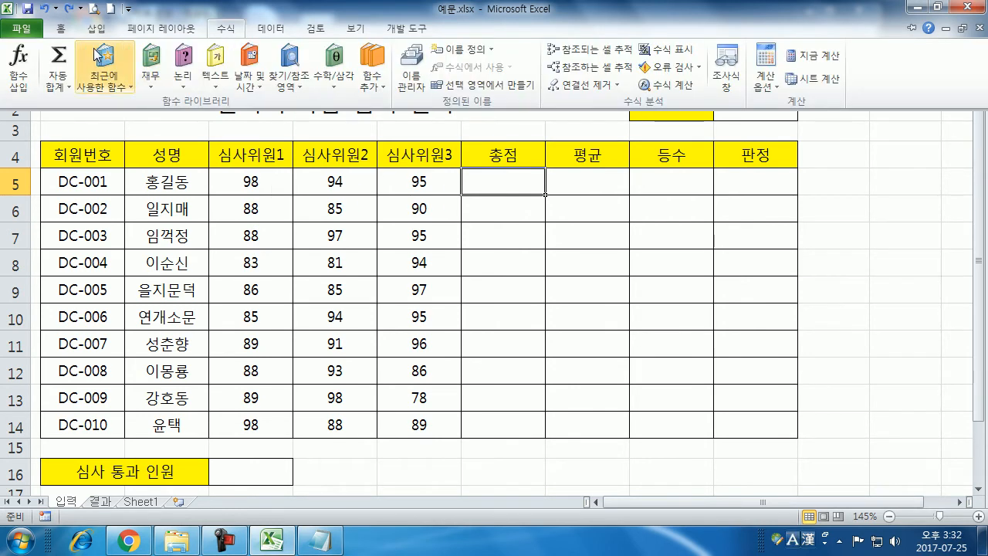
pyautogui.click(60, 87)
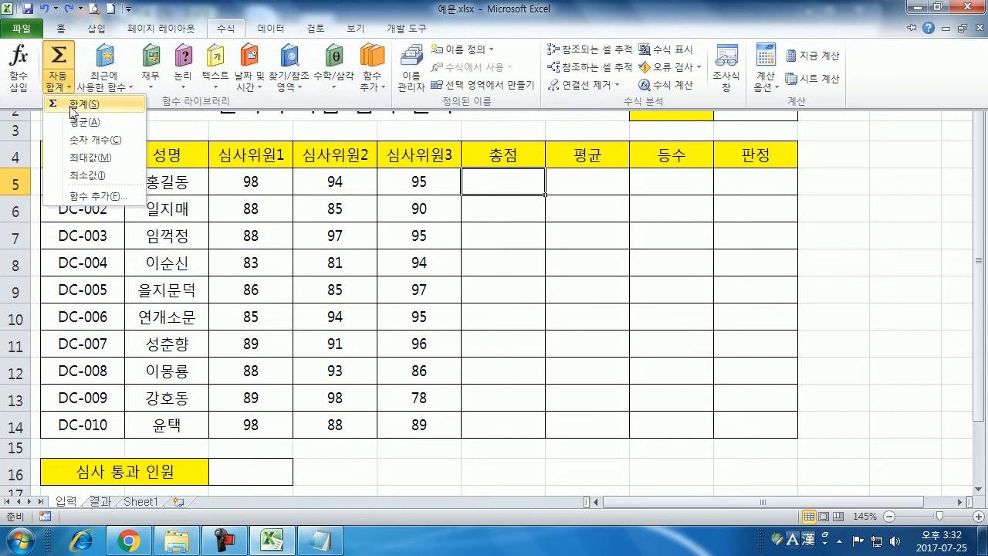
pyautogui.click(72, 104)
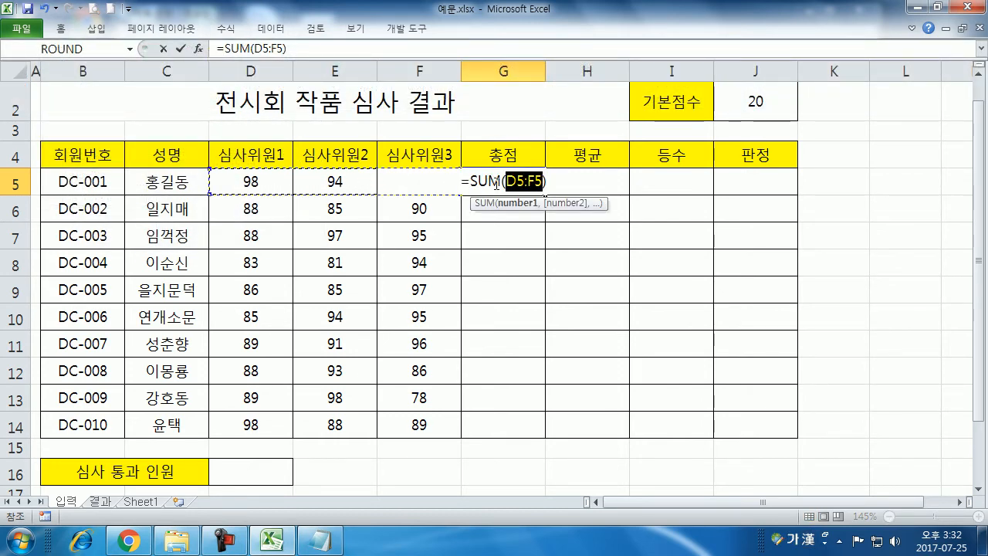
pyautogui.press('Return')
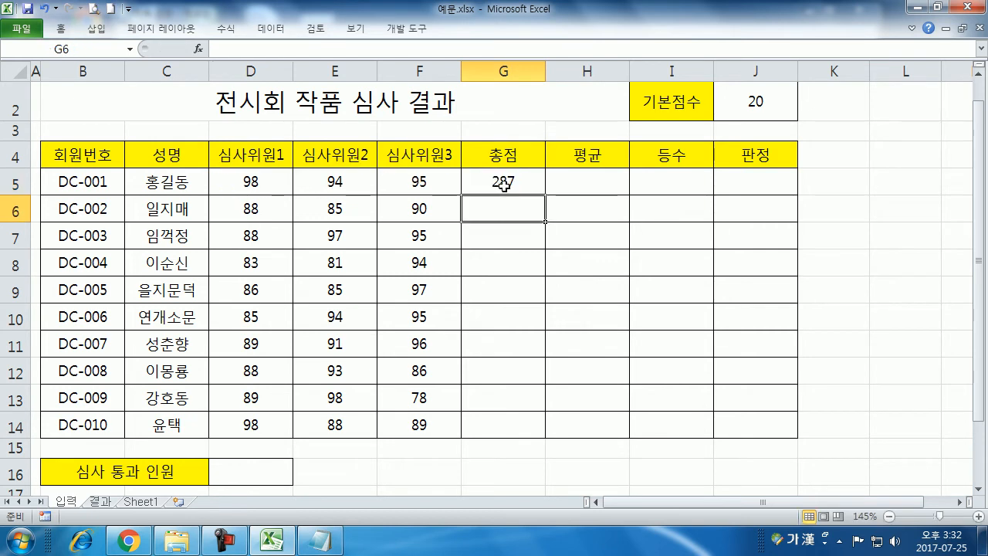
pyautogui.click(504, 186)
pyautogui.doubleClick(545, 196)
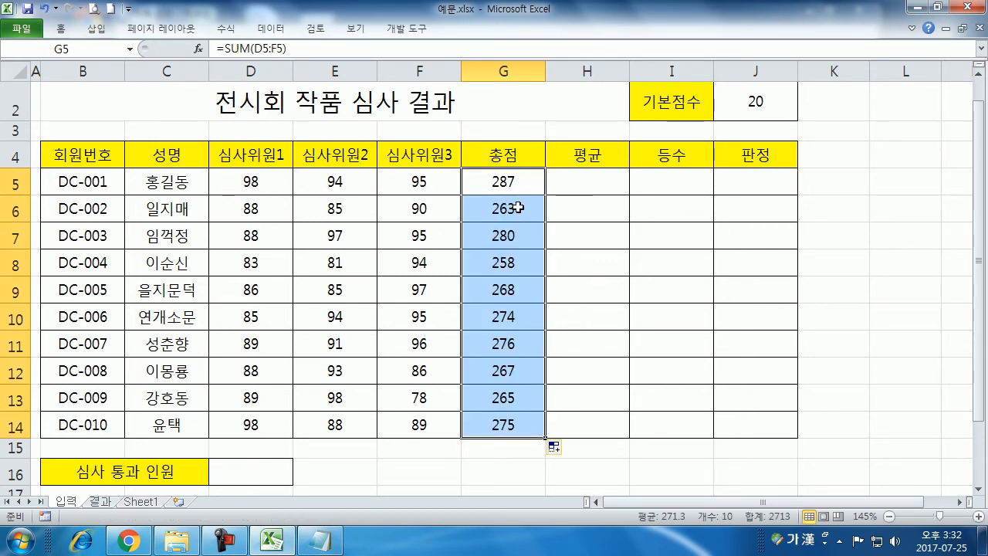
# Clear the SUM totals from the 총점 column, including the formula in G5
pyautogui.moveTo(516, 203); pyautogui.dragTo(519, 441)
pyautogui.press('Delete')
pyautogui.click(512, 181)
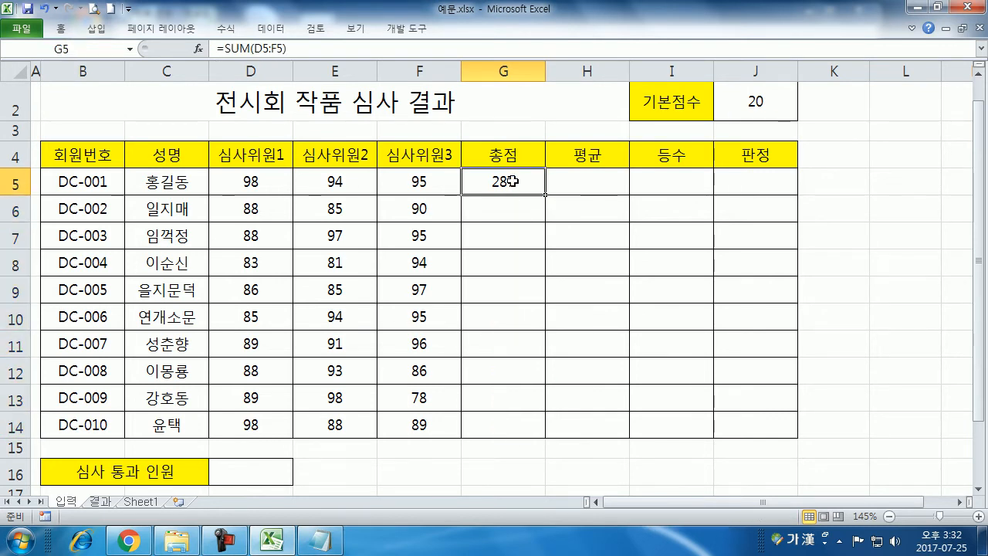
pyautogui.press('Delete')
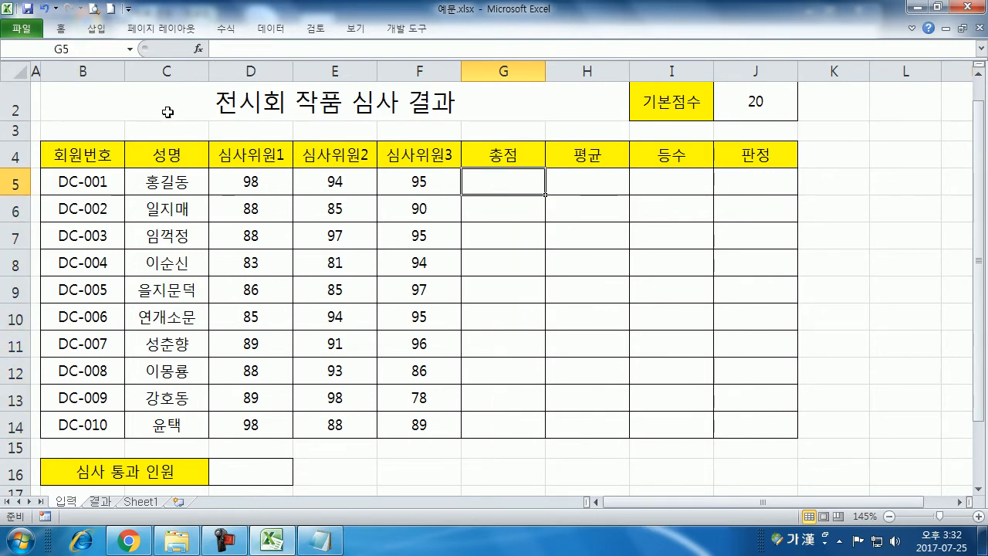
pyautogui.write('=')
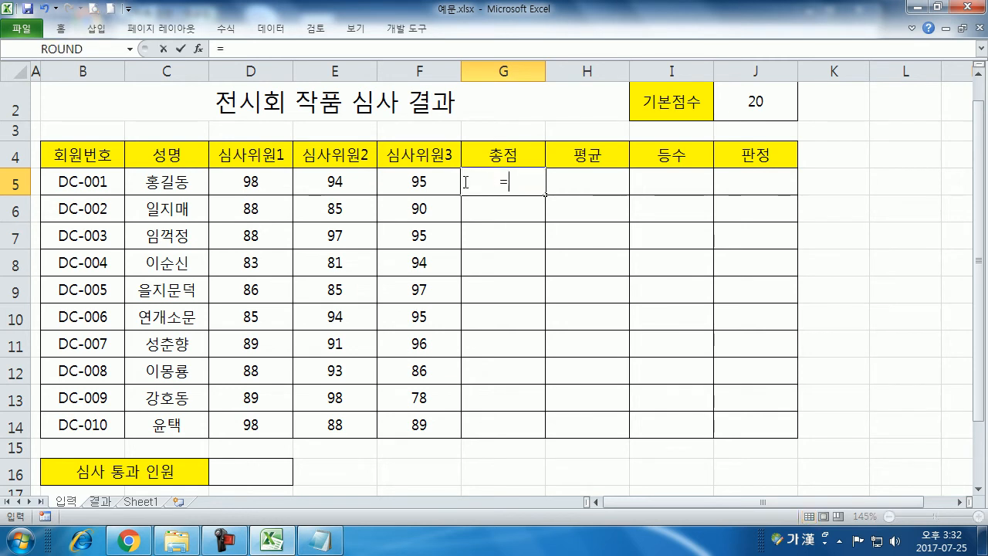
pyautogui.click(273, 179)
pyautogui.click(323, 179)
pyautogui.click(401, 179)
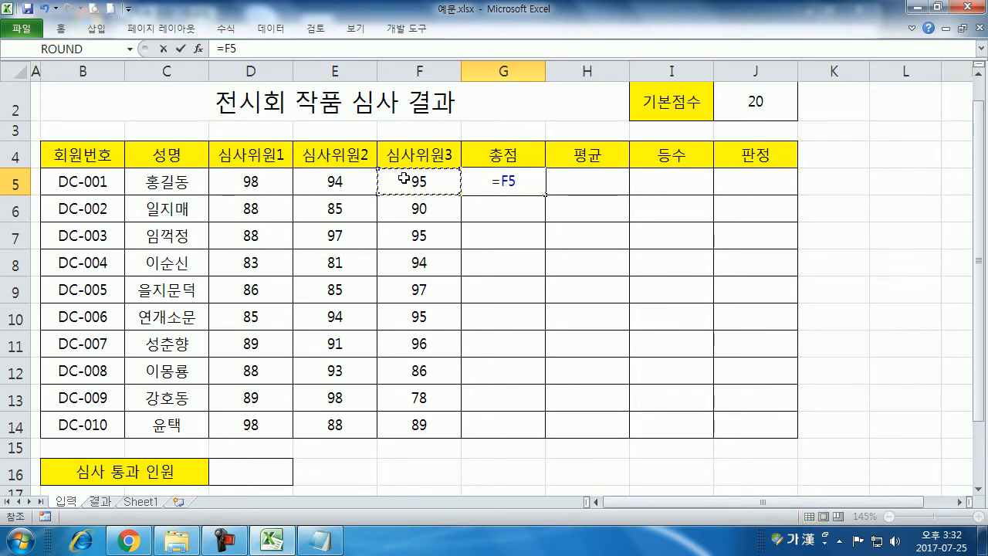
pyautogui.press('Escape')
pyautogui.moveTo(256, 159); pyautogui.dragTo(444, 160)
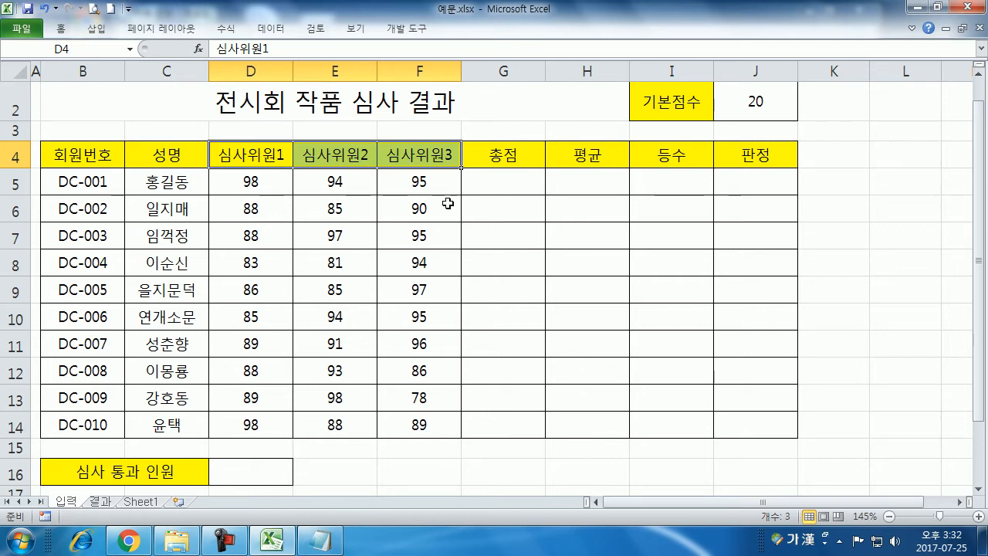
pyautogui.click(515, 178)
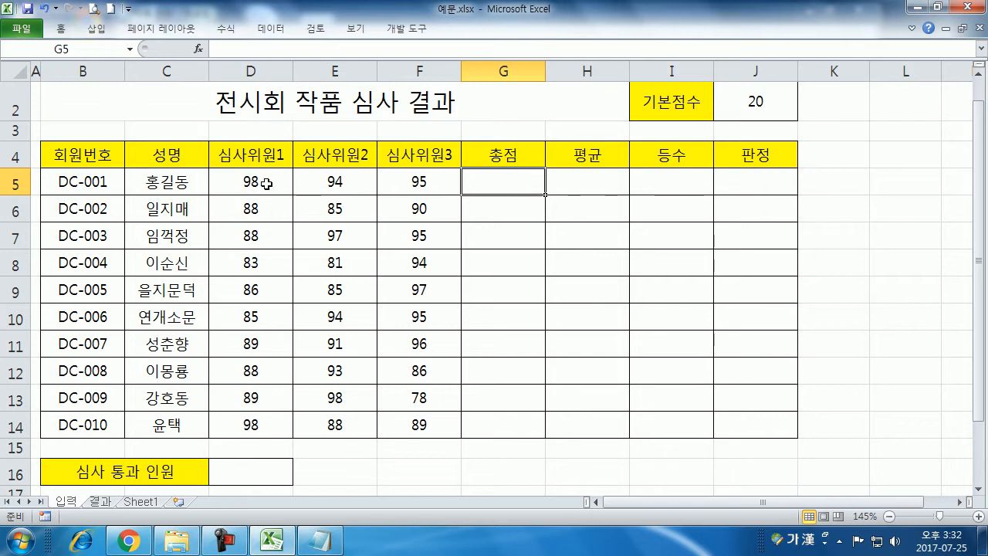
pyautogui.moveTo(267, 184); pyautogui.dragTo(259, 437)
pyautogui.click(259, 447)
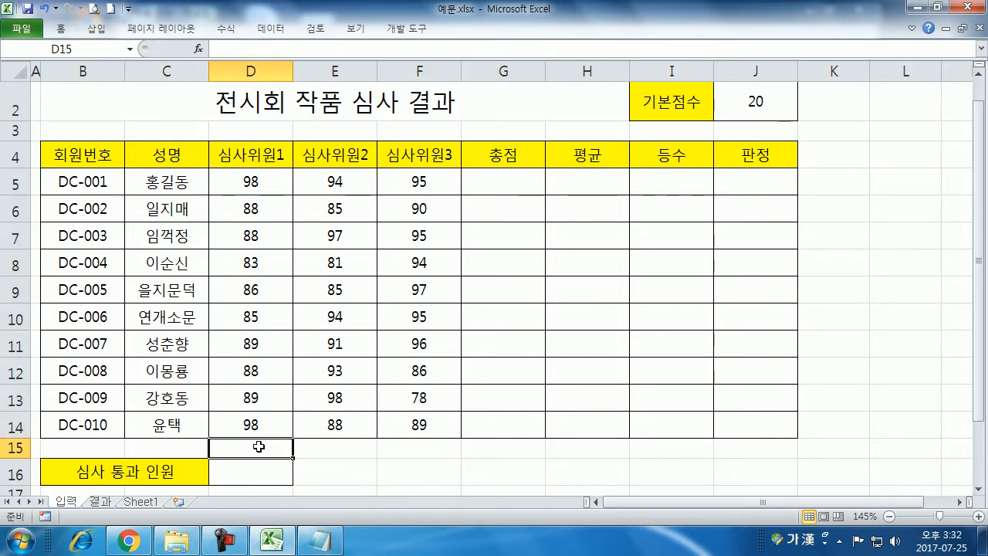
pyautogui.moveTo(236, 178); pyautogui.dragTo(243, 421)
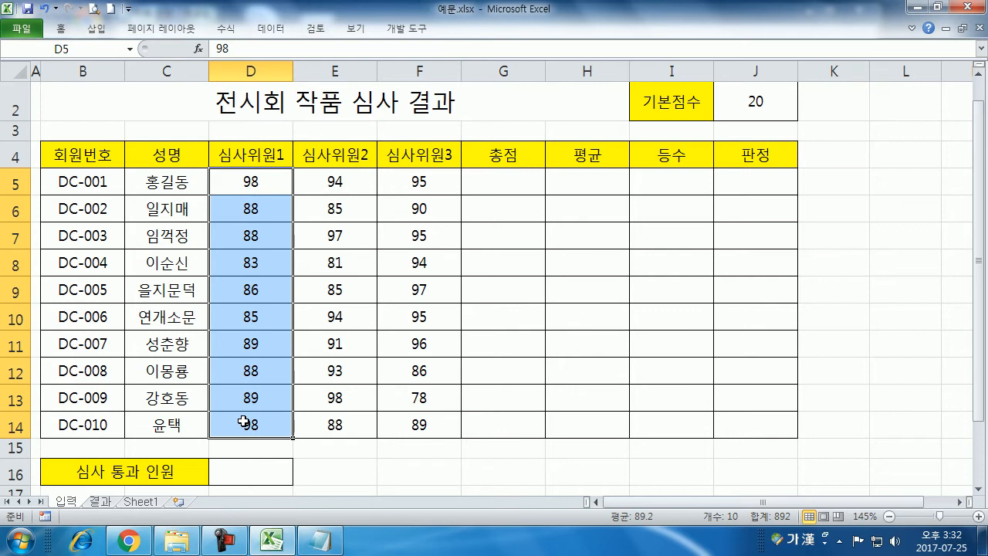
# Select the first 총점 cell, G5, and keep the formula commands permanently expanded above the sheet
pyautogui.click(512, 177)
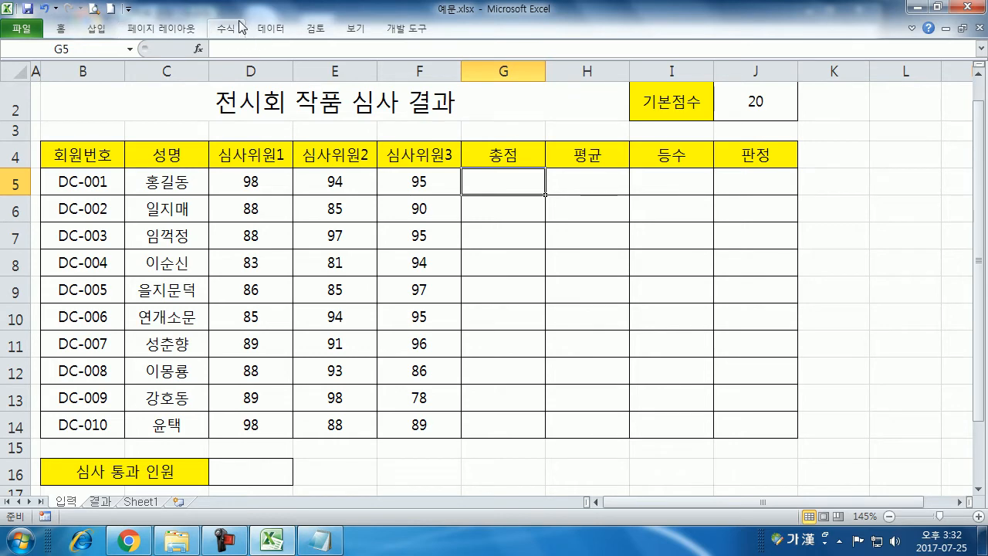
pyautogui.click(228, 32)
pyautogui.doubleClick(228, 32)
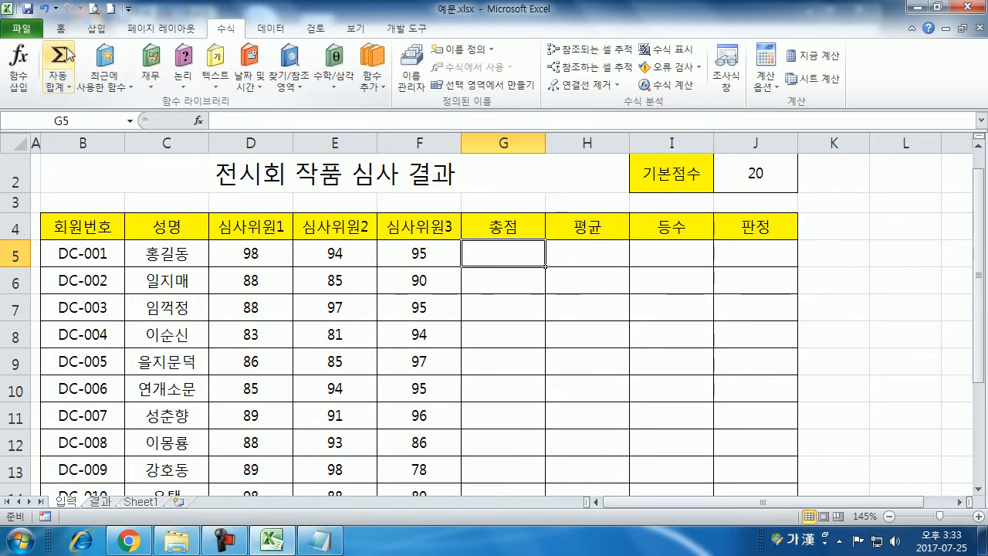
# Total row 5 in G5 with AutoSum, adding the base score as an absolute reference: =SUM(D5:F5,$J$2)
pyautogui.click(66, 89)
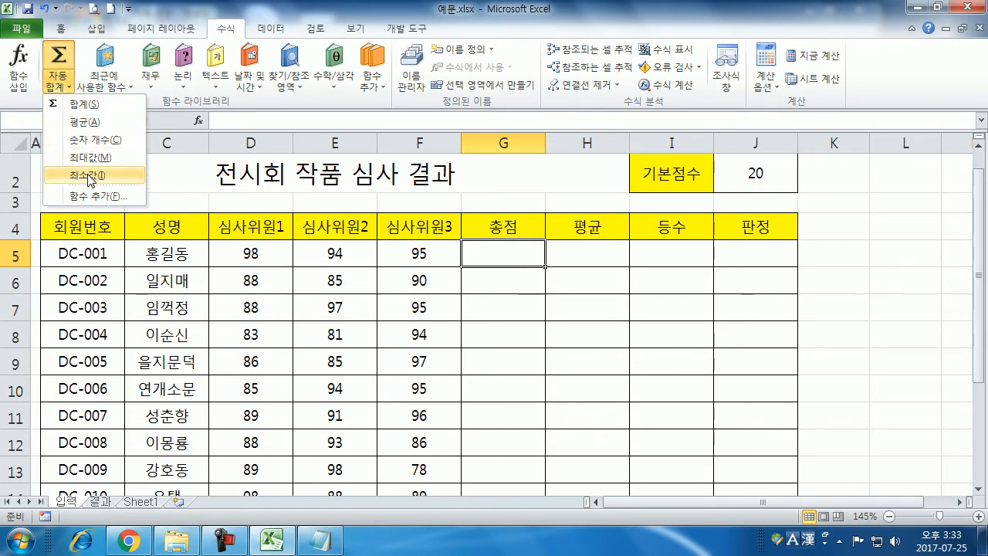
pyautogui.click(113, 110)
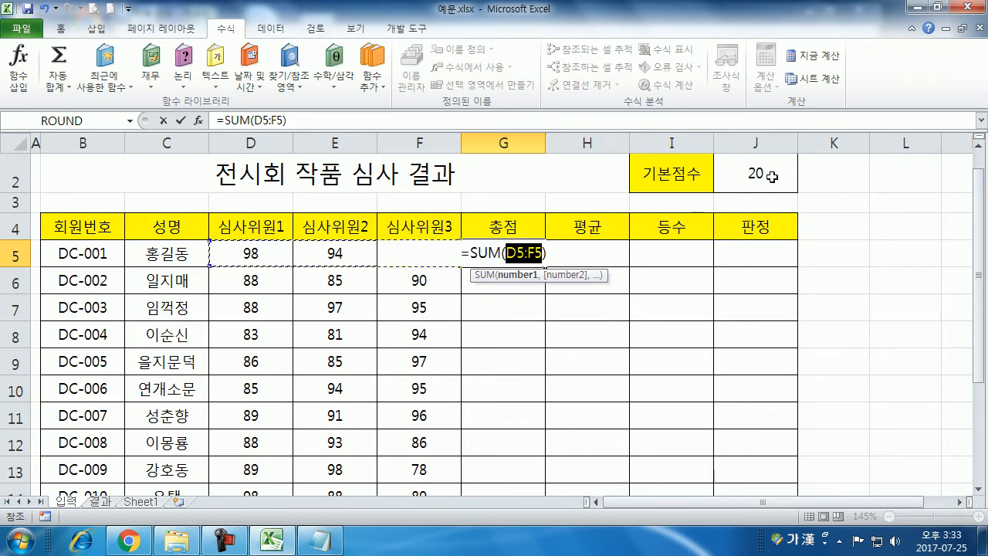
pyautogui.click(543, 253)
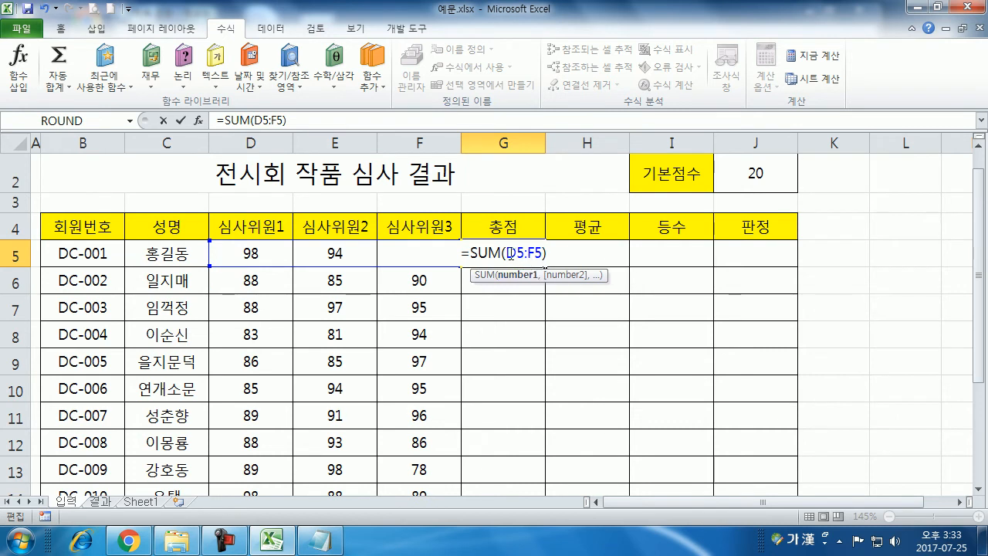
pyautogui.moveTo(506, 253); pyautogui.dragTo(545, 253)
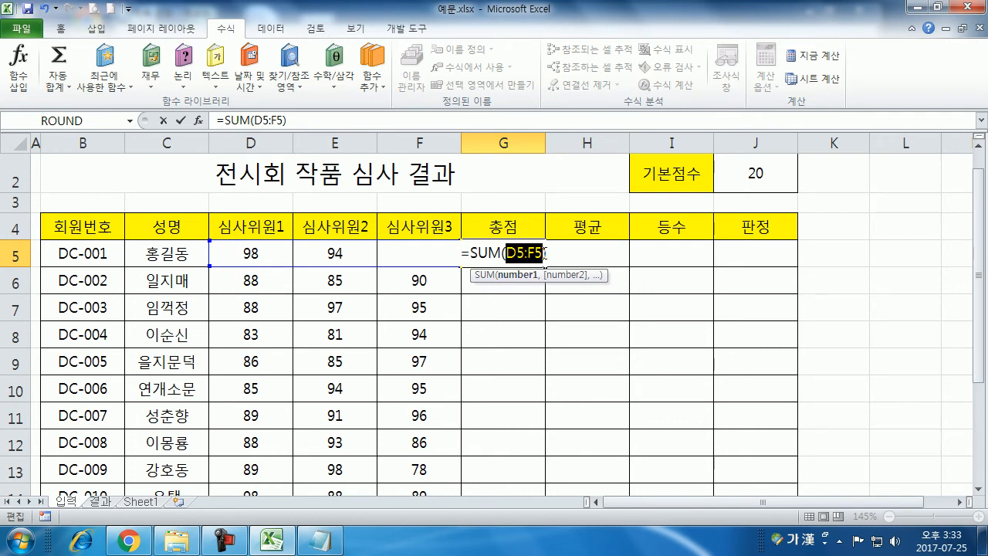
pyautogui.click(545, 253)
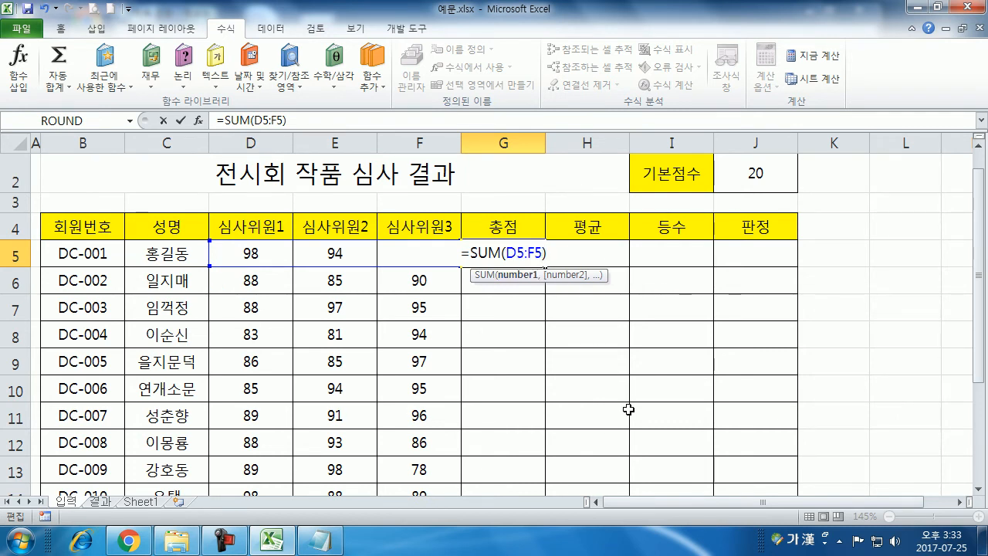
pyautogui.write(',')
pyautogui.click(753, 176)
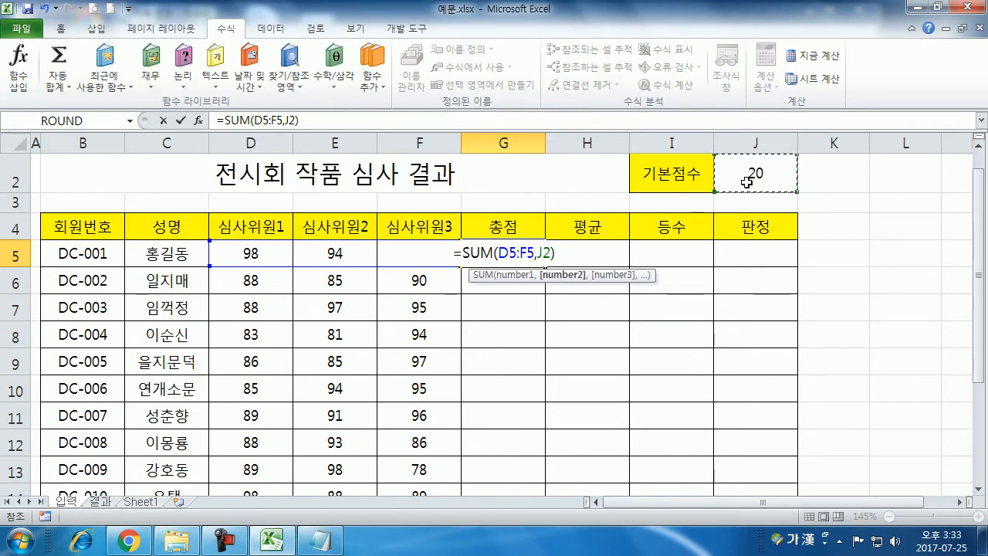
pyautogui.press('F4')
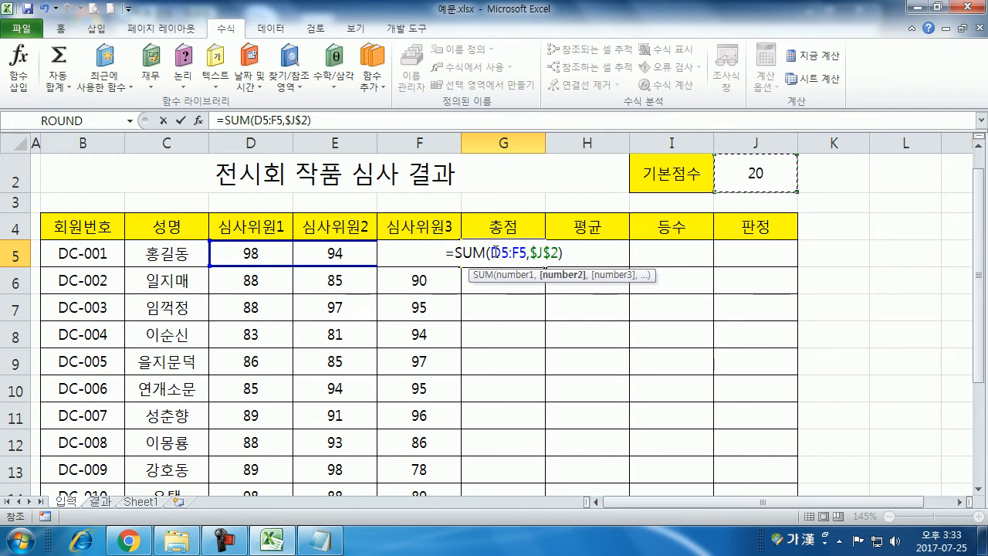
pyautogui.click(531, 259)
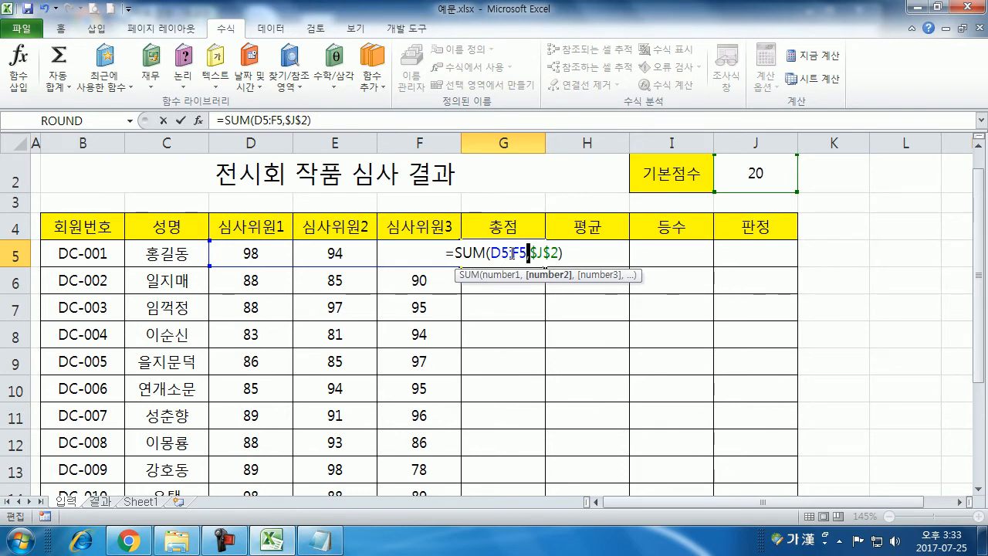
pyautogui.click(512, 255)
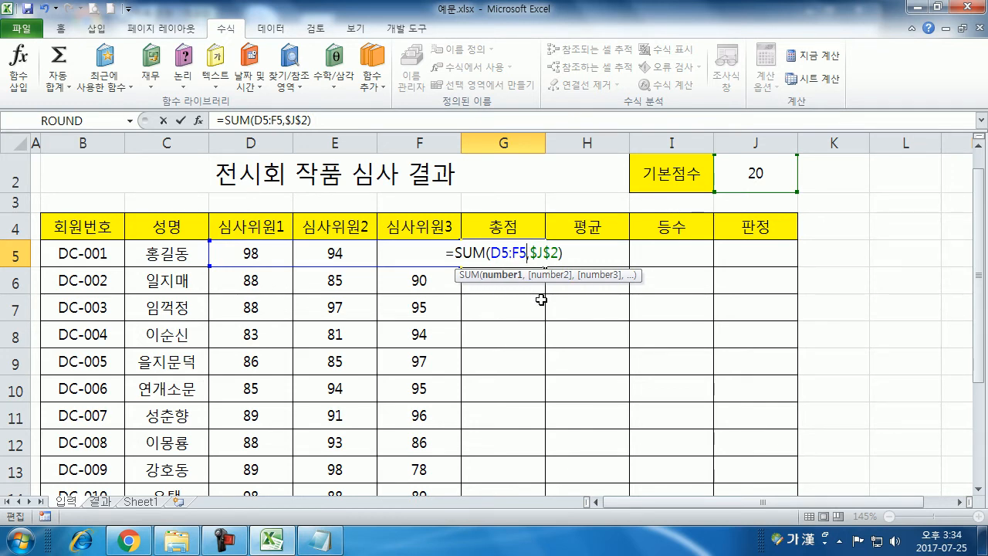
pyautogui.press('Return')
# Total the 심사위원1 scores in D15 with AutoSum as =SUM(D5:D14), and clear D15 again
pyautogui.scroll(-1, 306, 329)
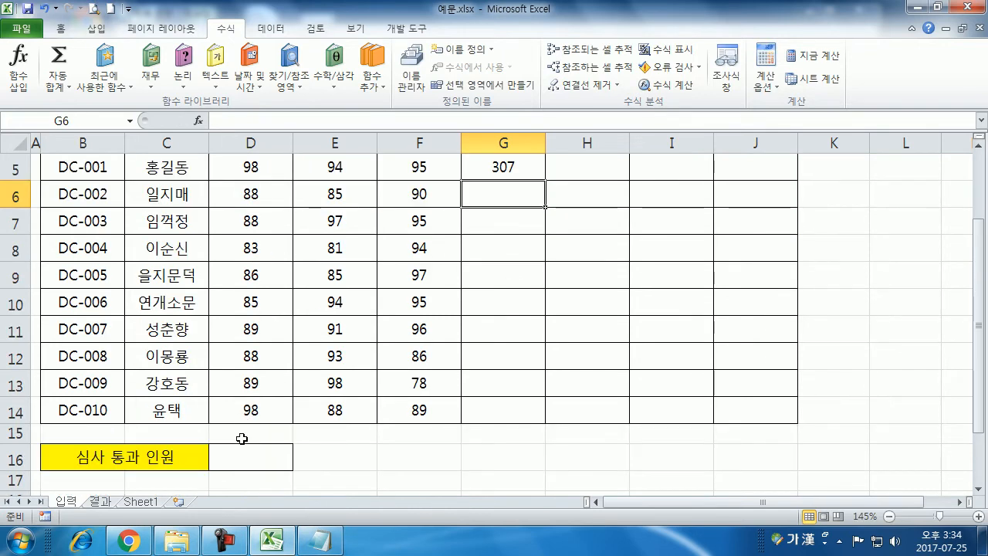
pyautogui.click(251, 365)
pyautogui.scroll(-1, 305, 398)
pyautogui.scroll(-2, 305, 398)
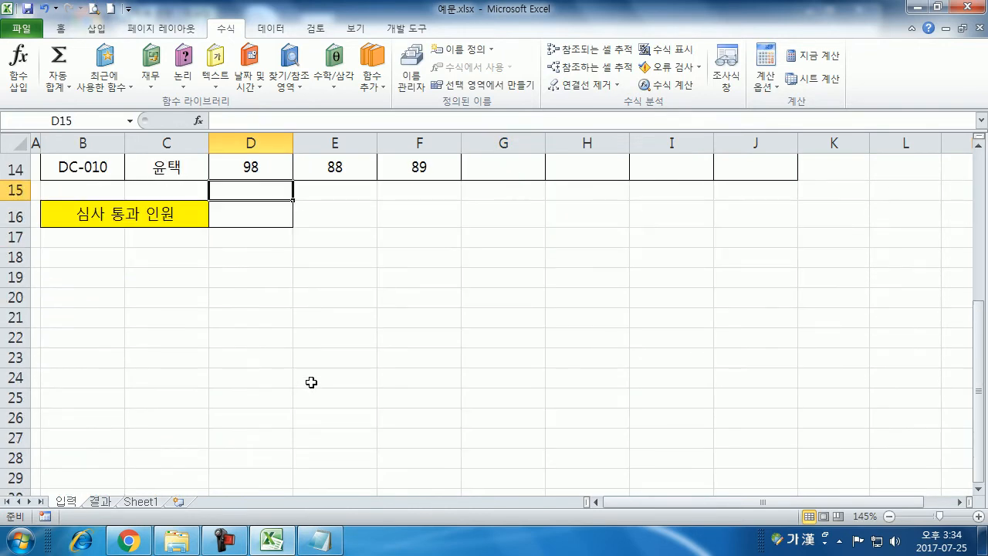
pyautogui.click(66, 87)
pyautogui.click(82, 103)
pyautogui.scroll(5, 330, 271)
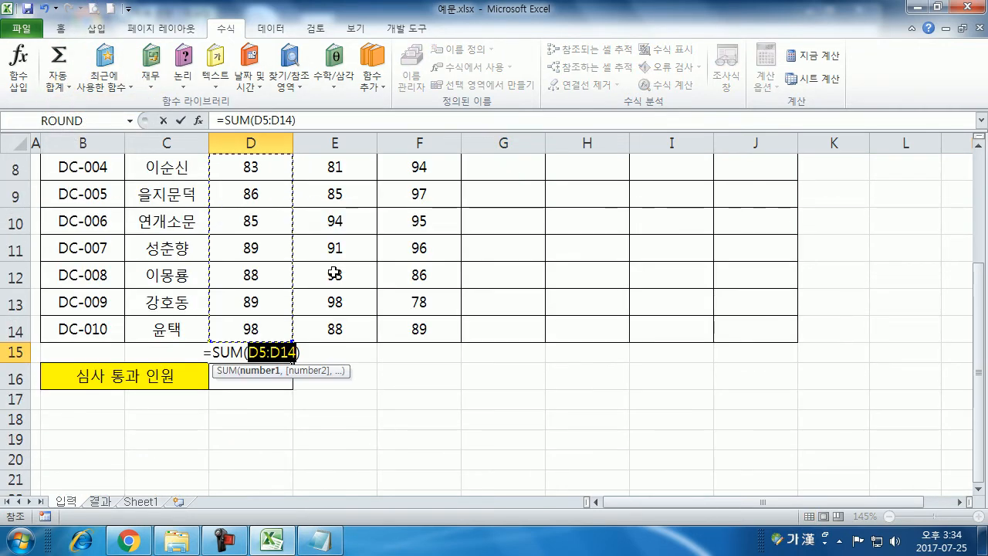
pyautogui.scroll(-3, 309, 276)
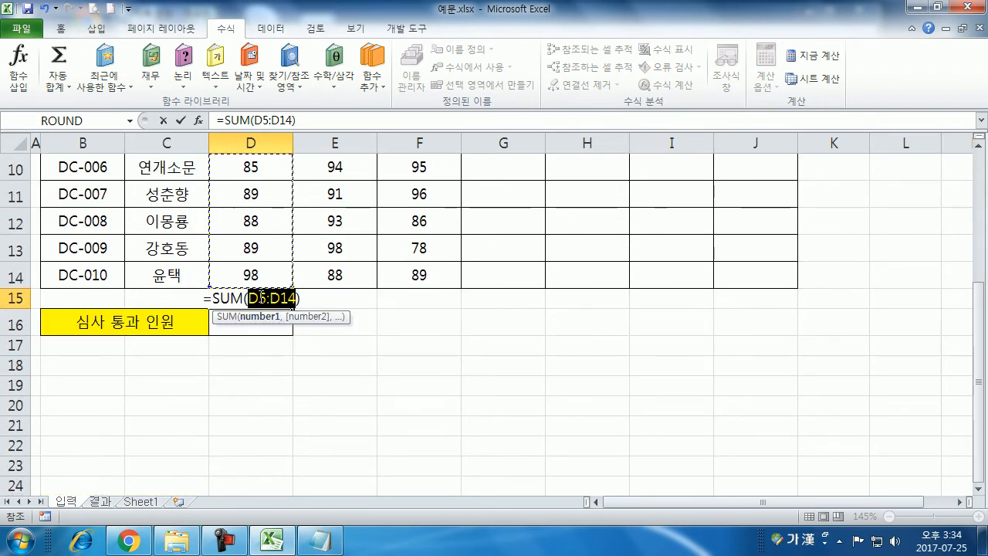
pyautogui.moveTo(248, 298); pyautogui.dragTo(284, 299)
pyautogui.write(')')
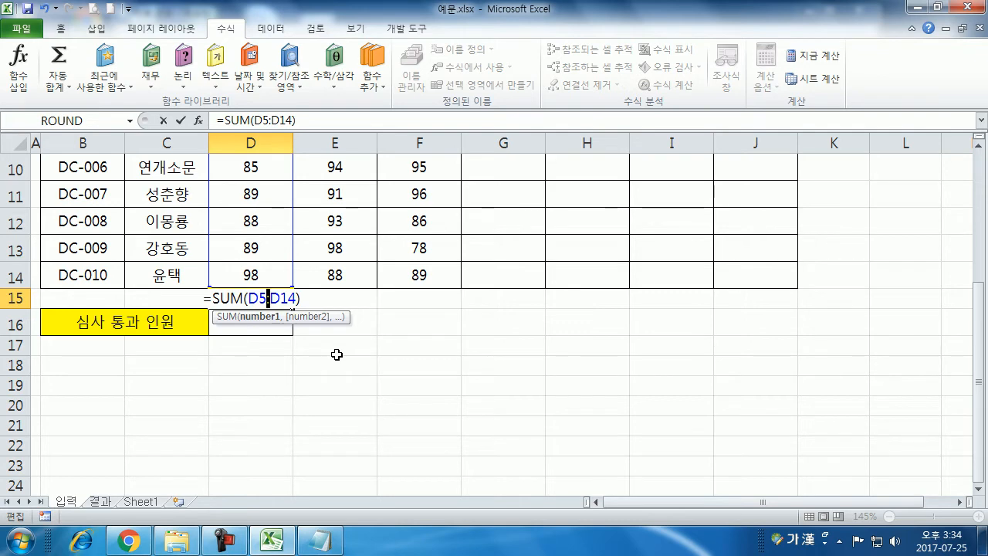
pyautogui.press('Return')
pyautogui.click(262, 297)
pyautogui.press('Delete')
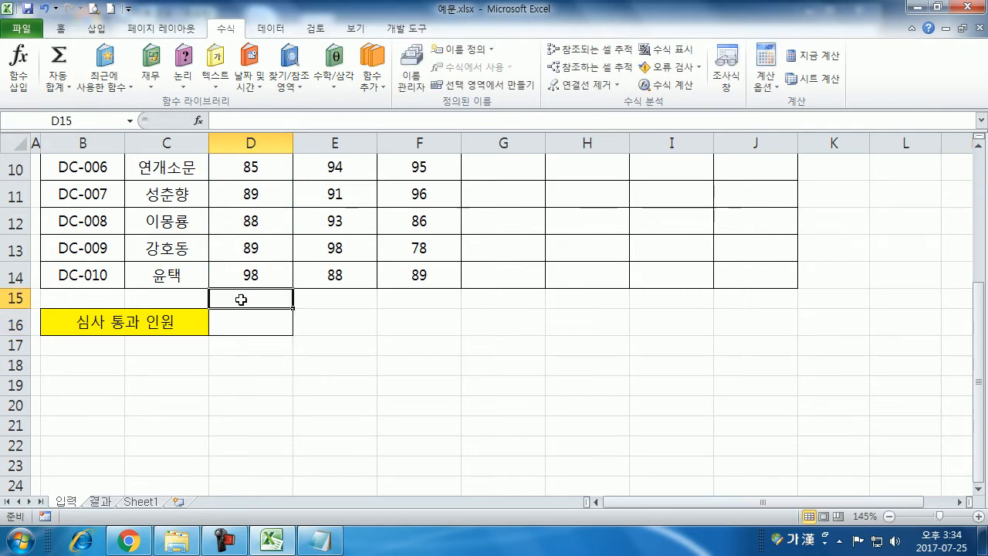
# Re-enter the G5 total from scratch with AutoSum, extending it with the absolute base-score cell to =SUM(D5:F5,$J$2)
pyautogui.scroll(3, 478, 302)
pyautogui.click(503, 274)
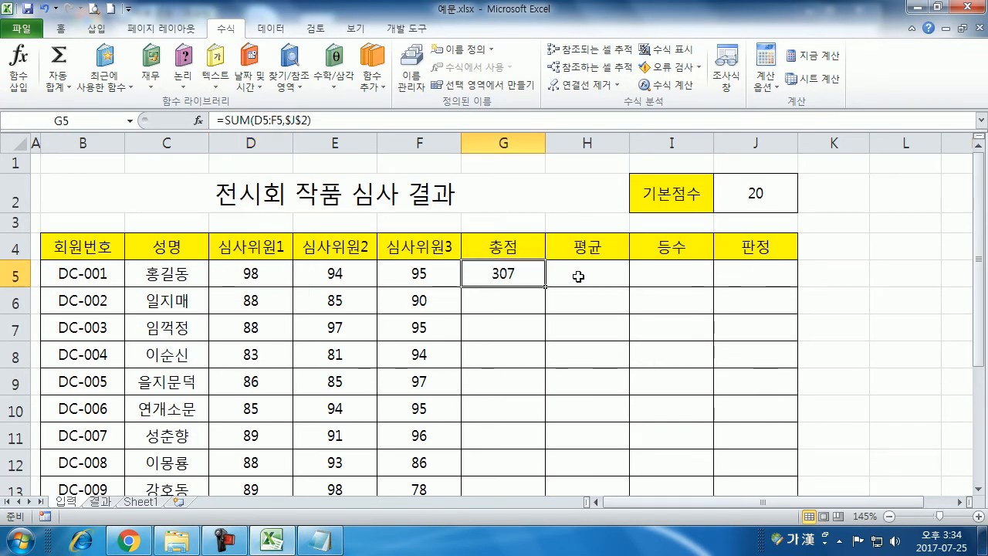
pyautogui.click(67, 88)
pyautogui.click(81, 101)
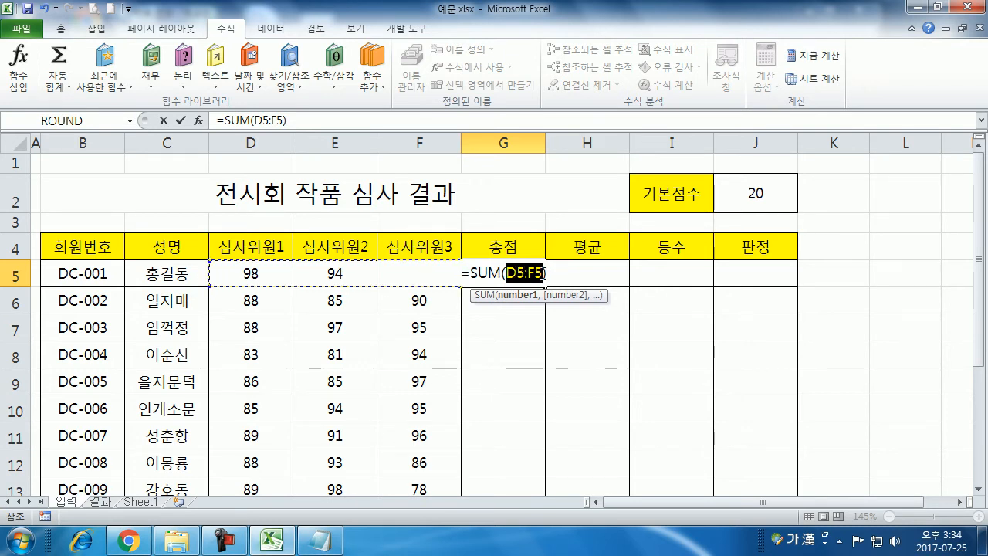
pyautogui.click(544, 273)
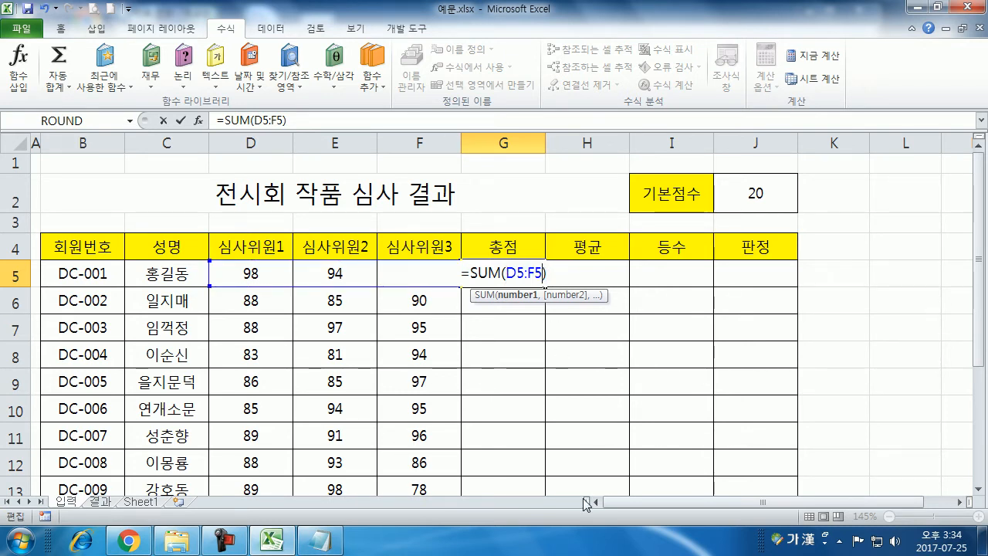
pyautogui.write(',')
pyautogui.click(755, 207)
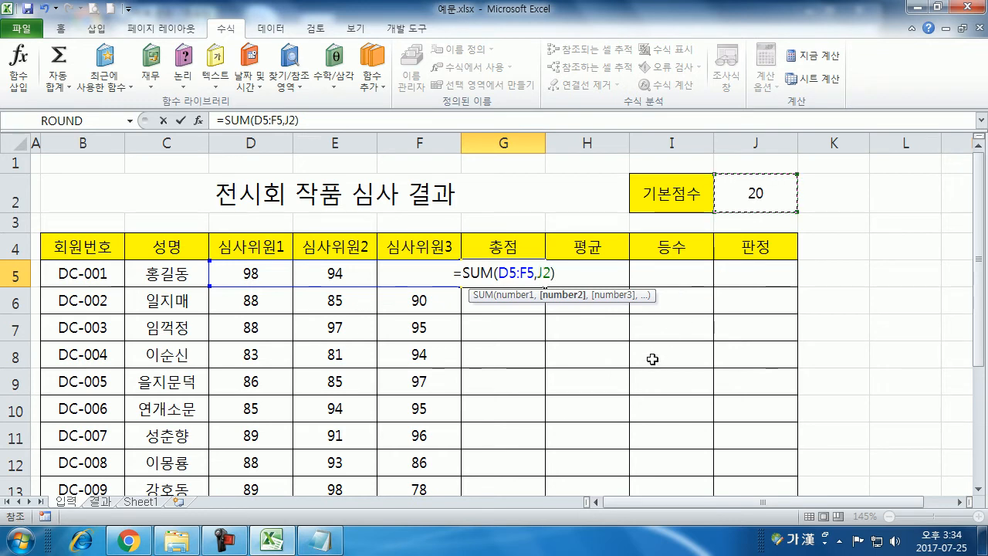
pyautogui.press('F4')
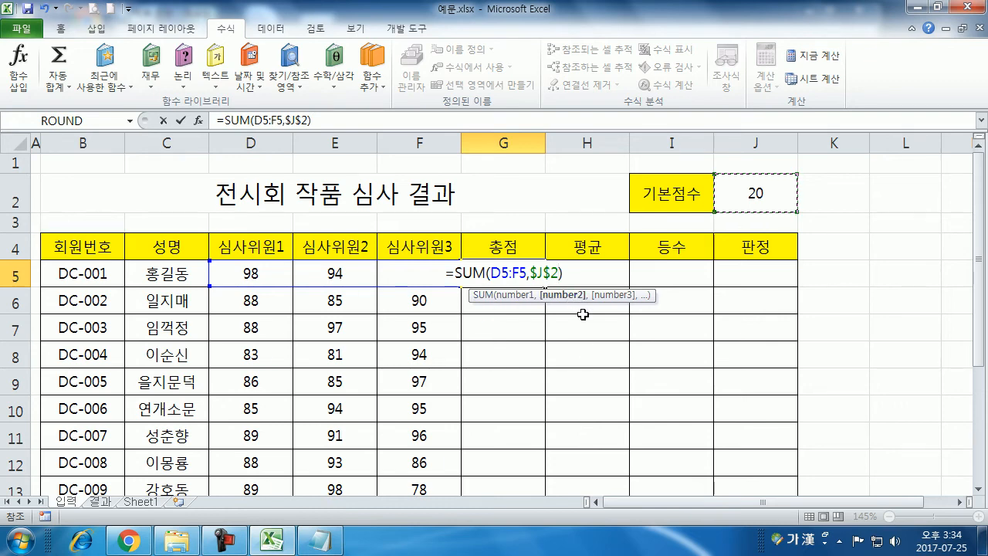
pyautogui.press('Return')
# Fill the G5 total formula down the 총점 column to G14 and check the filled rows
pyautogui.click(525, 269)
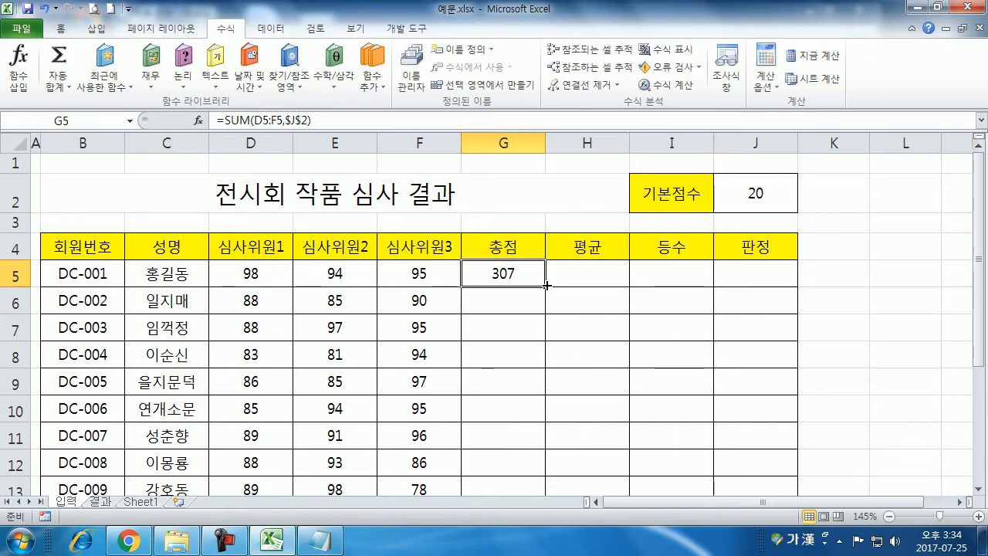
pyautogui.doubleClick(546, 286)
pyautogui.scroll(-3, 574, 314)
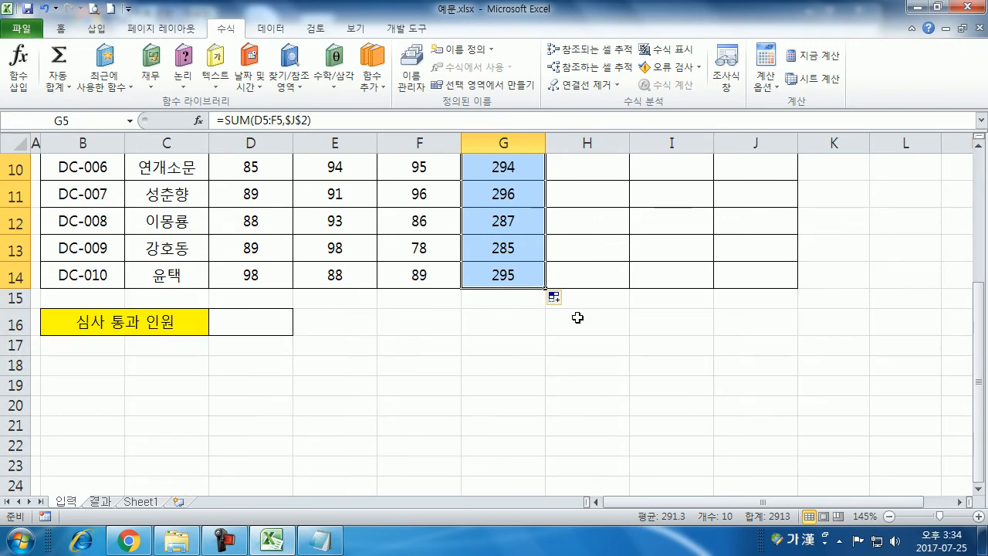
pyautogui.scroll(3, 578, 318)
pyautogui.click(590, 286)
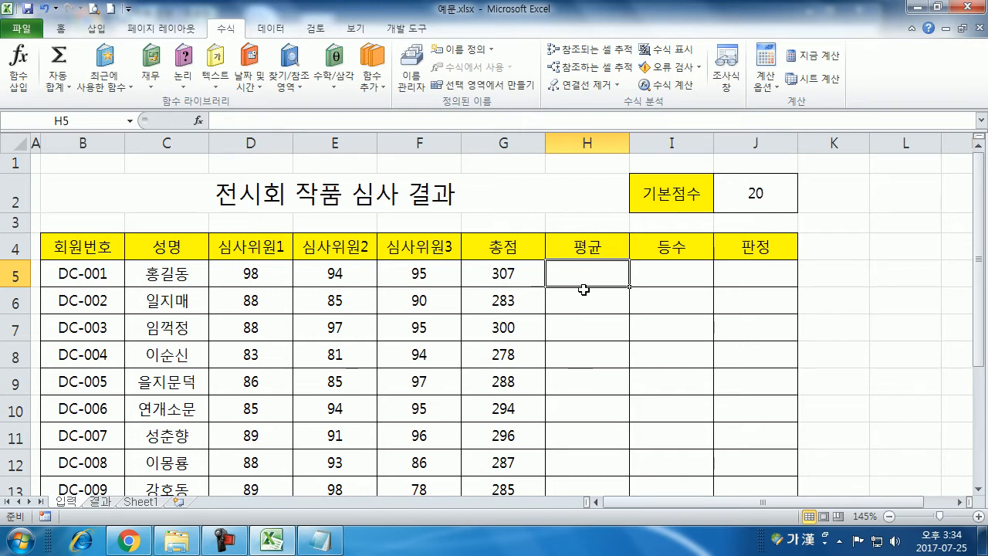
# Inspect the references in the G5 formula without editing it, and set the 기본점수 in J2 to 50 to test the totals
pyautogui.doubleClick(512, 281)
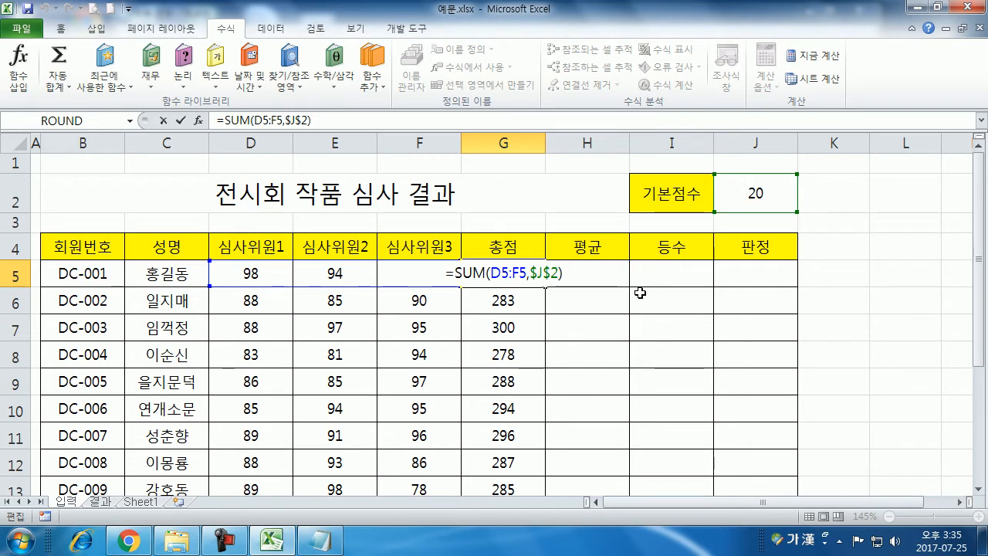
pyautogui.press('Escape')
pyautogui.click(733, 204)
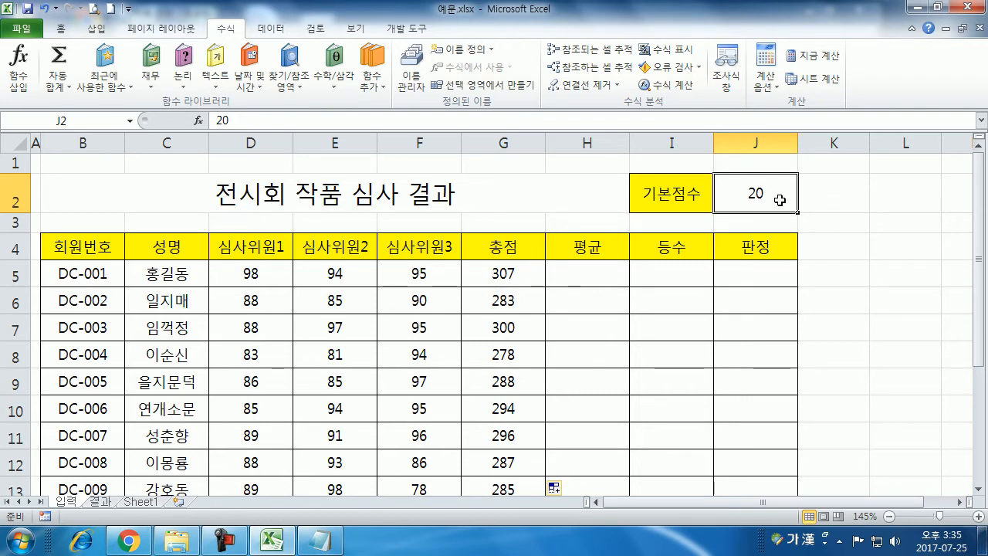
pyautogui.write('50')
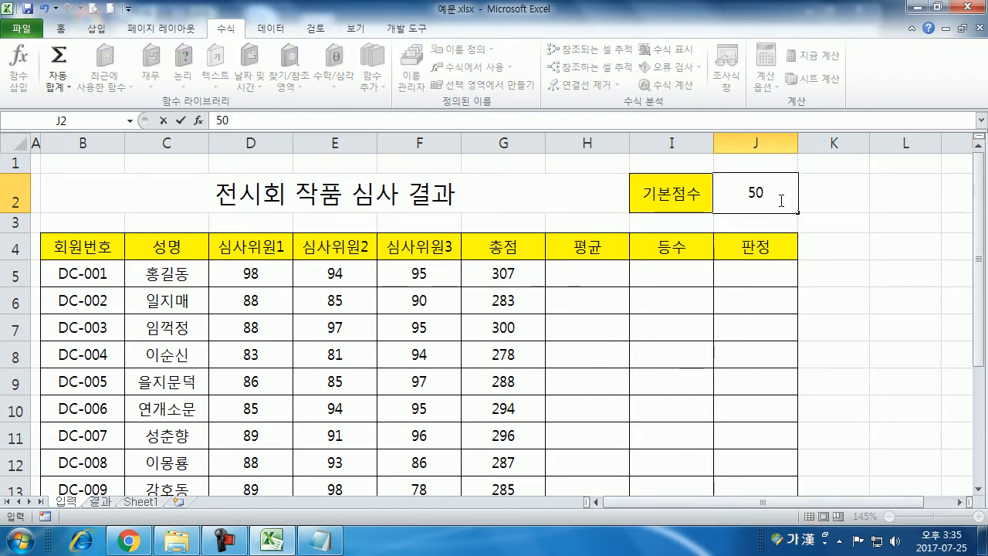
pyautogui.press('Return')
pyautogui.scroll(-4, 531, 346)
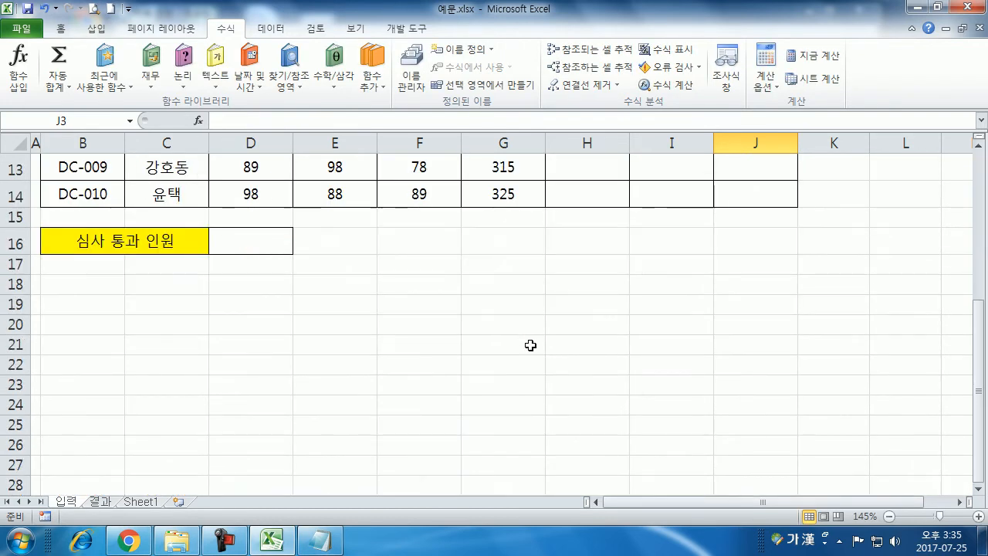
pyautogui.scroll(4, 531, 345)
# Set the 기본점수 in J2 to 10 as another test of the totals
pyautogui.click(729, 199)
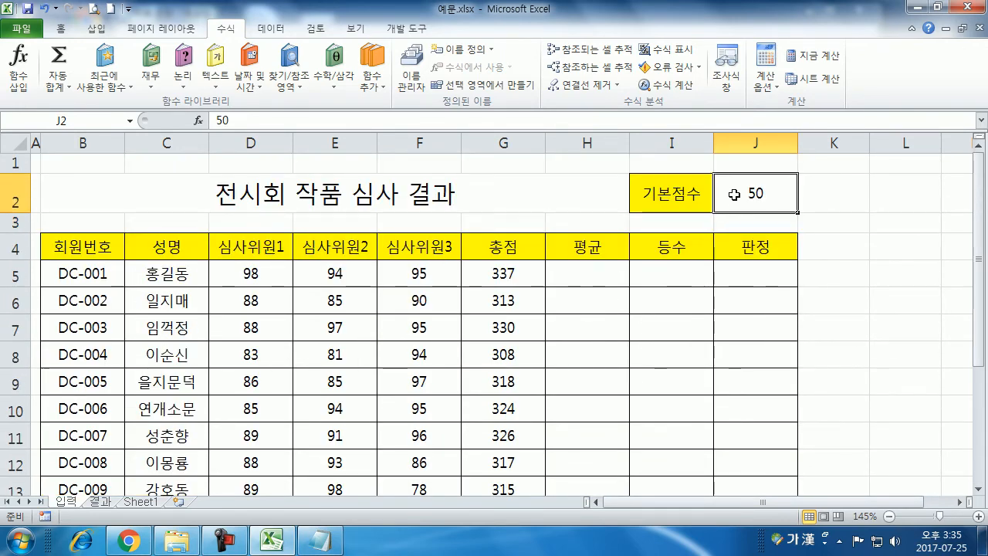
pyautogui.write('10')
pyautogui.press('Return')
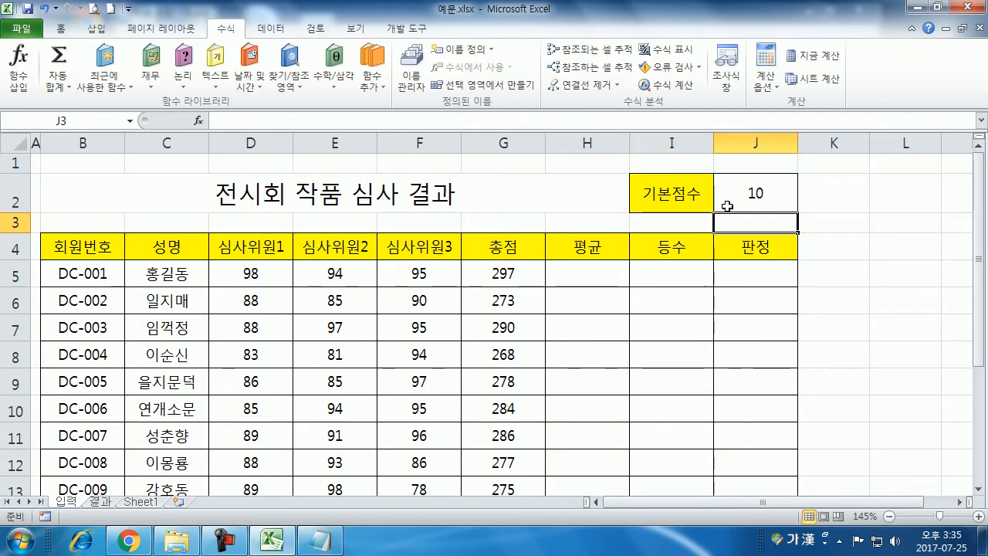
# Restore the 기본점수 in J2 to 20 and select the first 평균 cell, H5
pyautogui.click(769, 199)
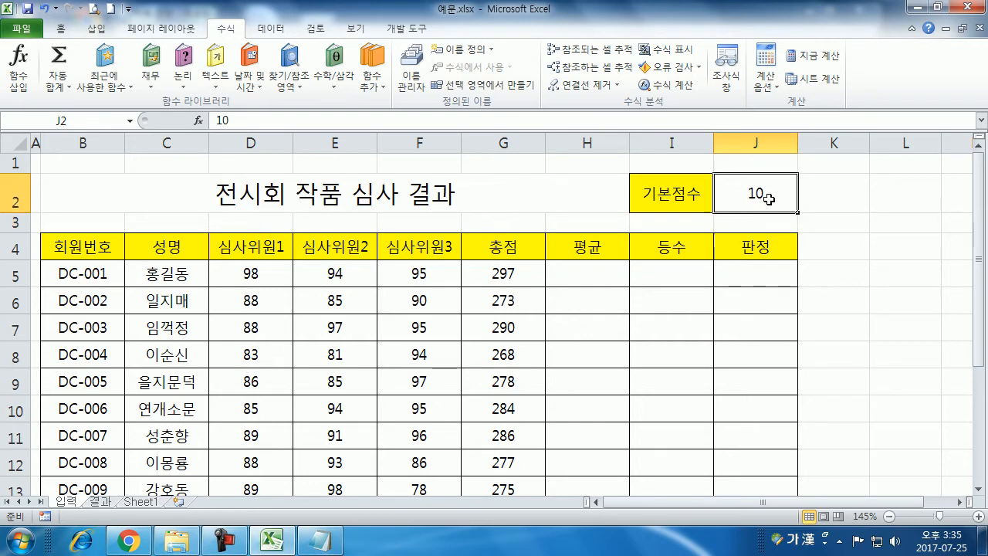
pyautogui.write('20')
pyautogui.press('Return')
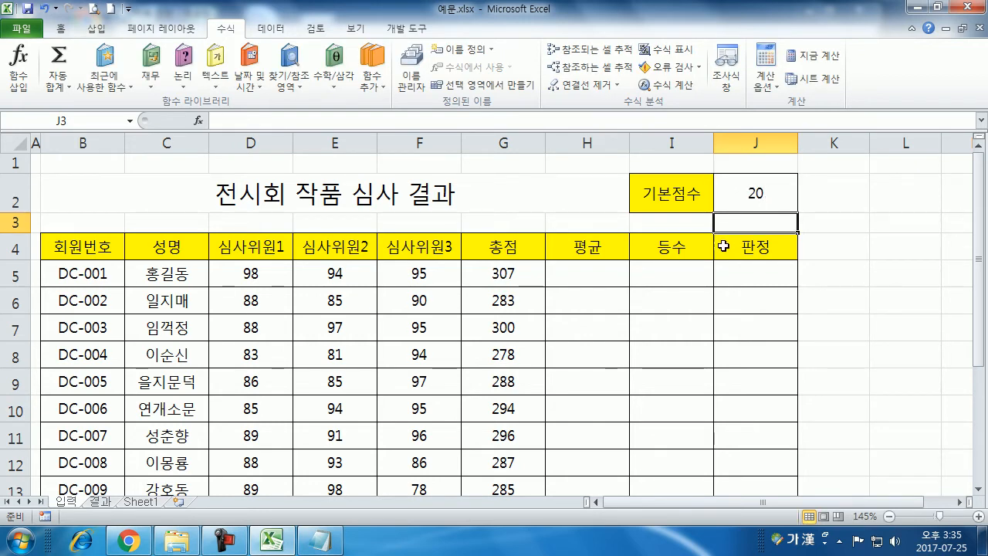
pyautogui.click(602, 269)
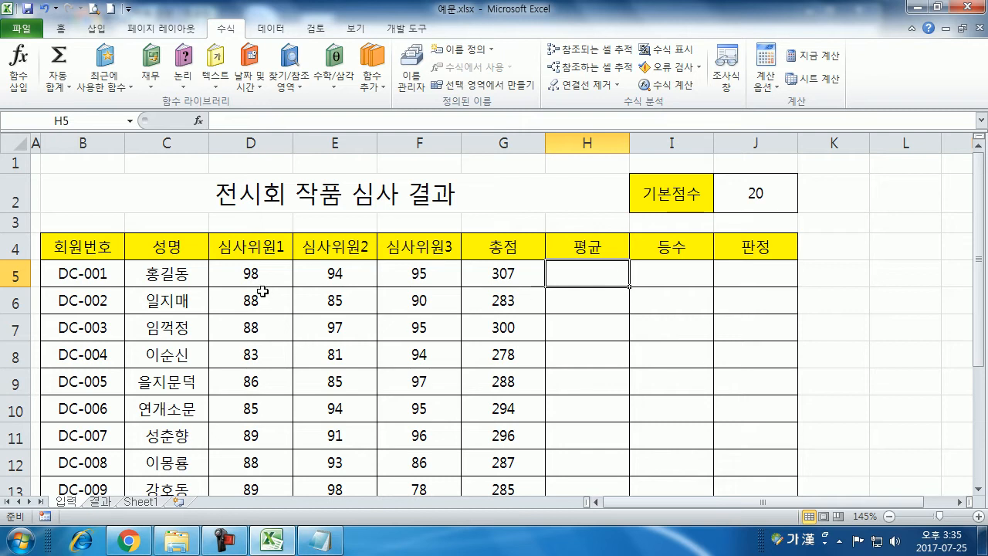
# Examine the judge scores in D5:F5 and the total formula in G5
pyautogui.moveTo(230, 272); pyautogui.dragTo(420, 271)
pyautogui.click(586, 276)
pyautogui.click(504, 265)
pyautogui.click(596, 273)
pyautogui.click(512, 270)
pyautogui.click(593, 275)
pyautogui.click(505, 272)
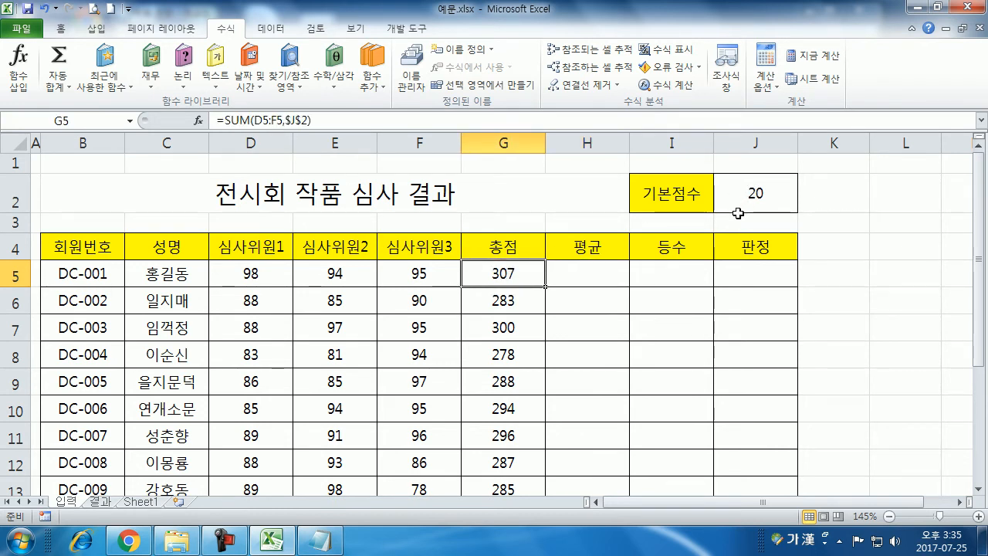
pyautogui.moveTo(235, 275); pyautogui.dragTo(415, 272)
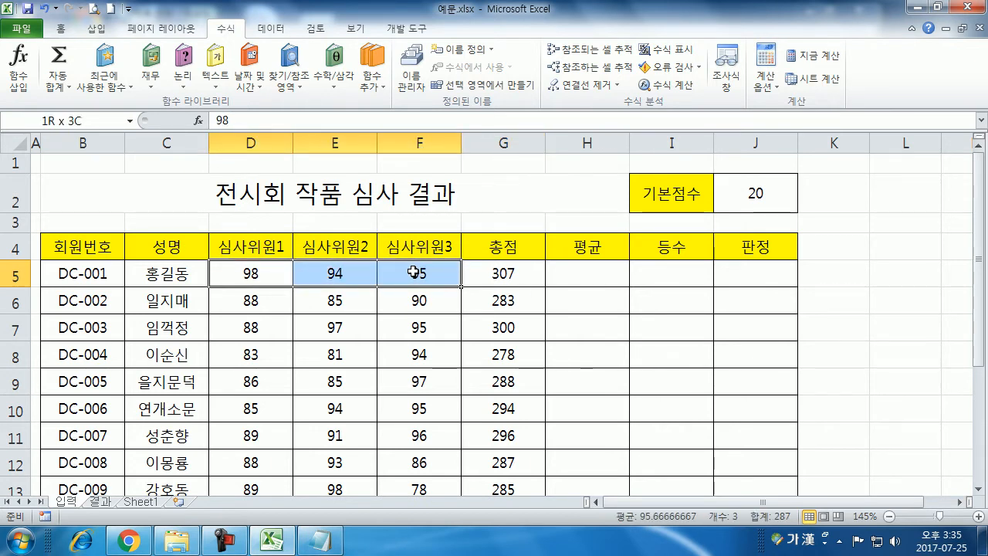
# Enter an AVERAGE formula in H5 covering only the three judge scores D5:F5
pyautogui.click(578, 269)
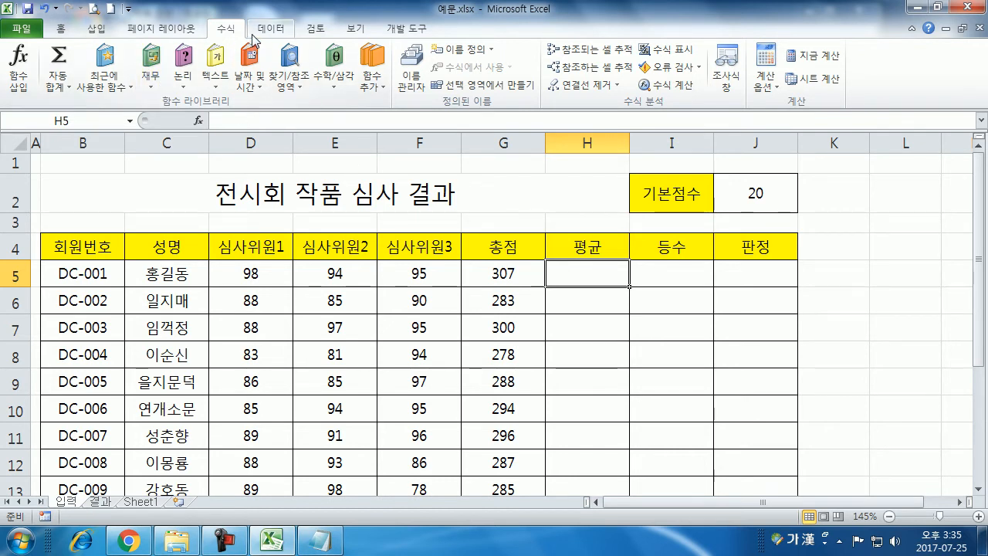
pyautogui.click(63, 92)
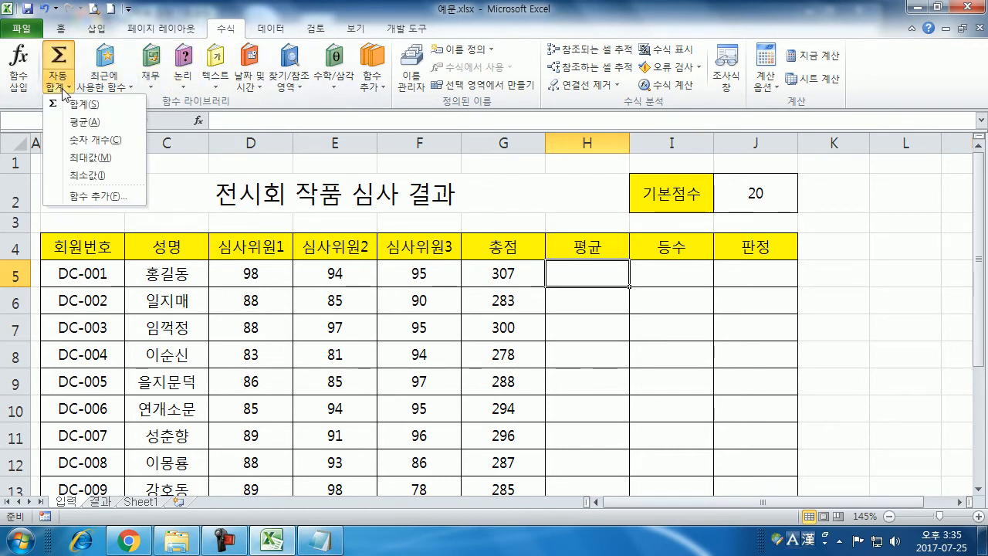
pyautogui.click(86, 124)
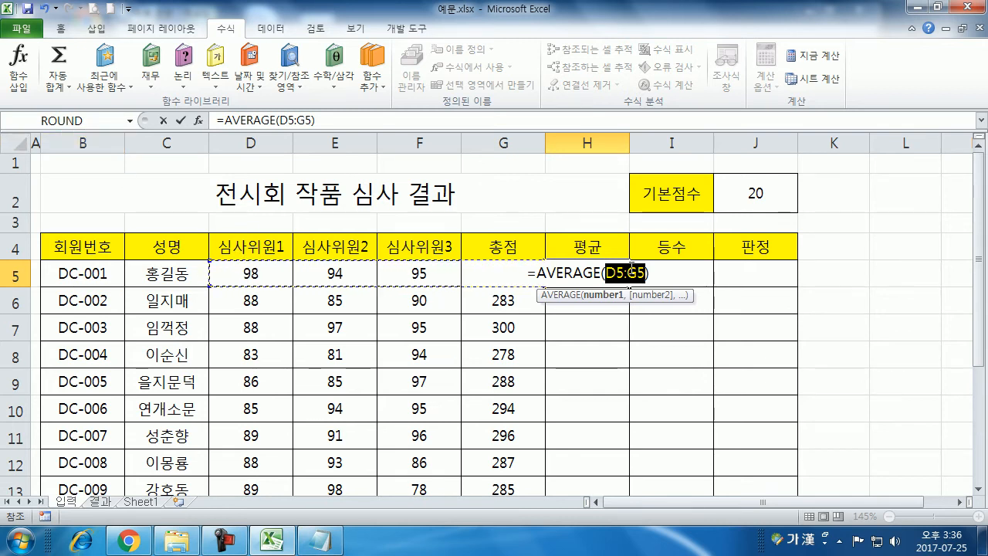
pyautogui.moveTo(250, 272); pyautogui.dragTo(417, 271)
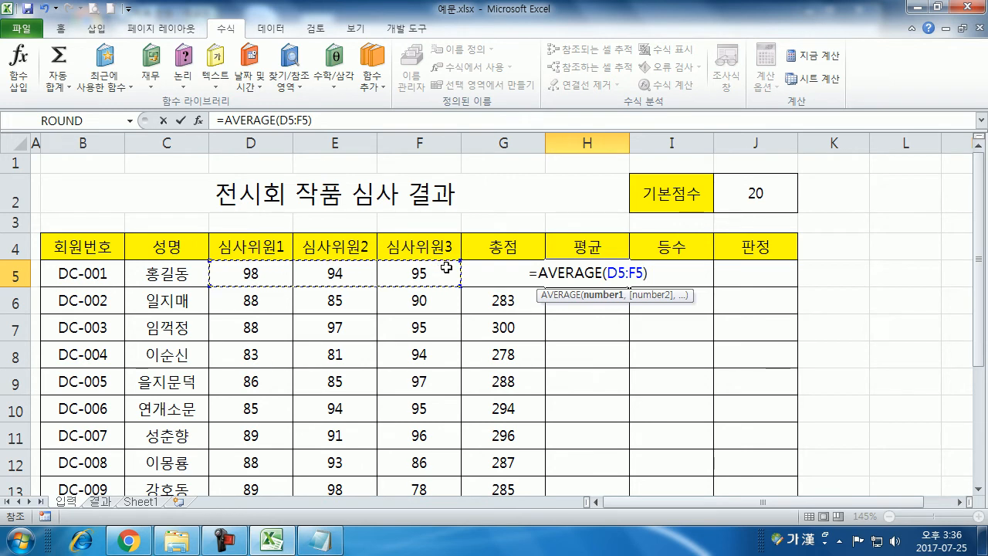
pyautogui.press('Return')
pyautogui.click(607, 275)
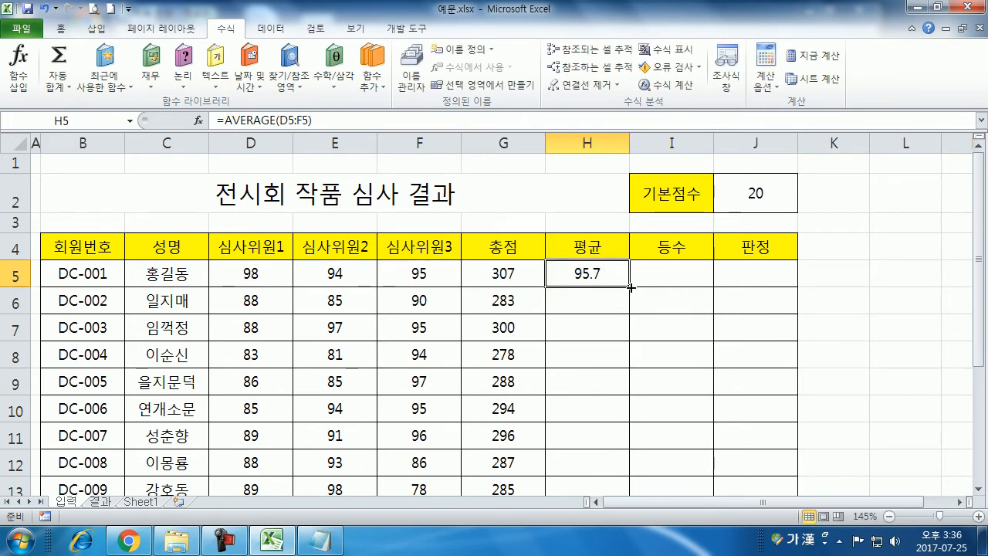
# Fill the H5 average formula down through H14
pyautogui.doubleClick(632, 287)
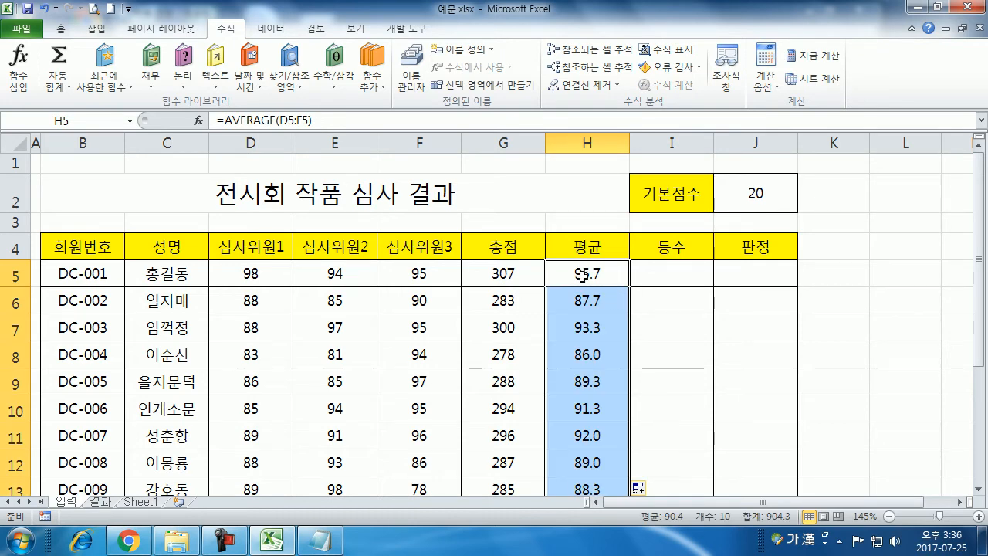
pyautogui.scroll(-2, 583, 276)
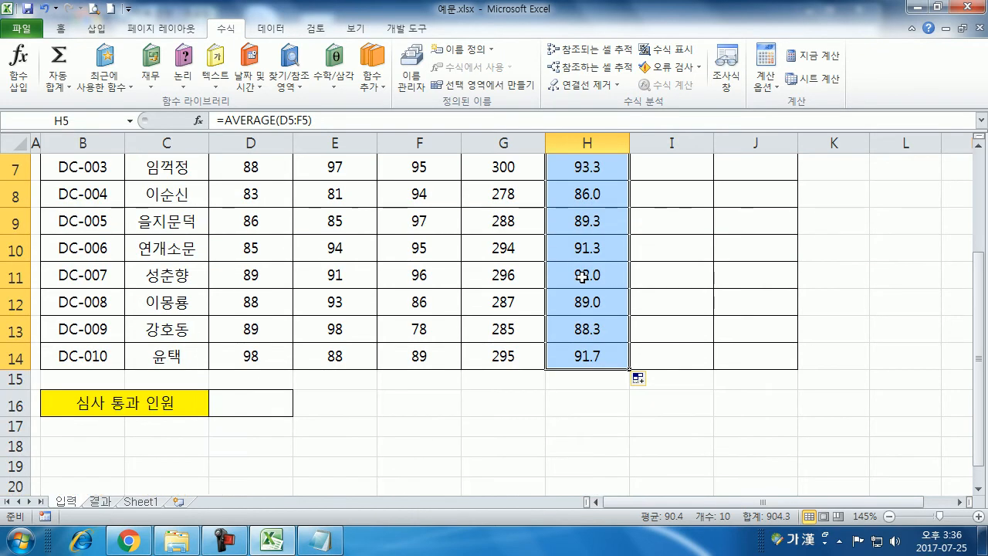
pyautogui.scroll(2, 583, 275)
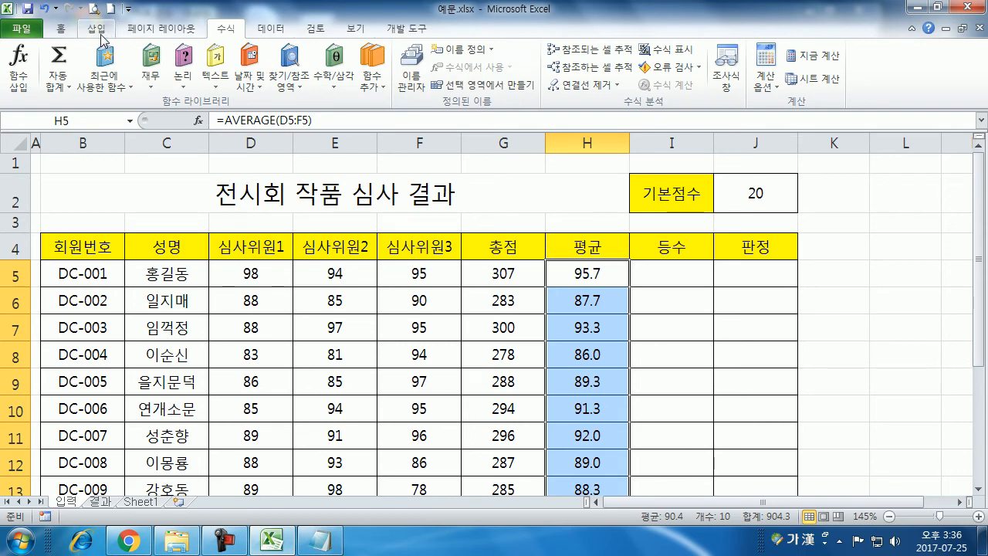
# Set the number format of the averages in H5:H14 to General (일반)
pyautogui.click(60, 29)
pyautogui.click(595, 56)
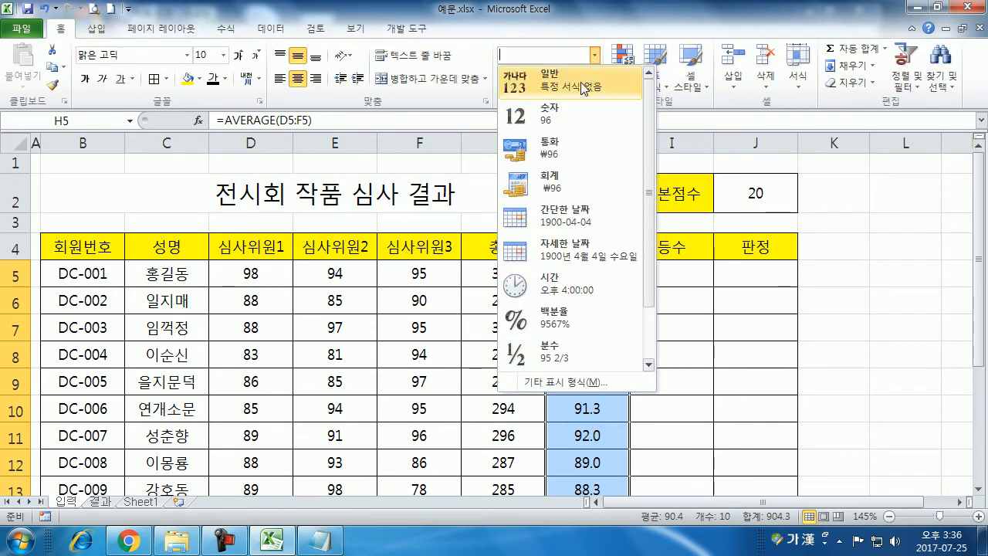
pyautogui.click(585, 87)
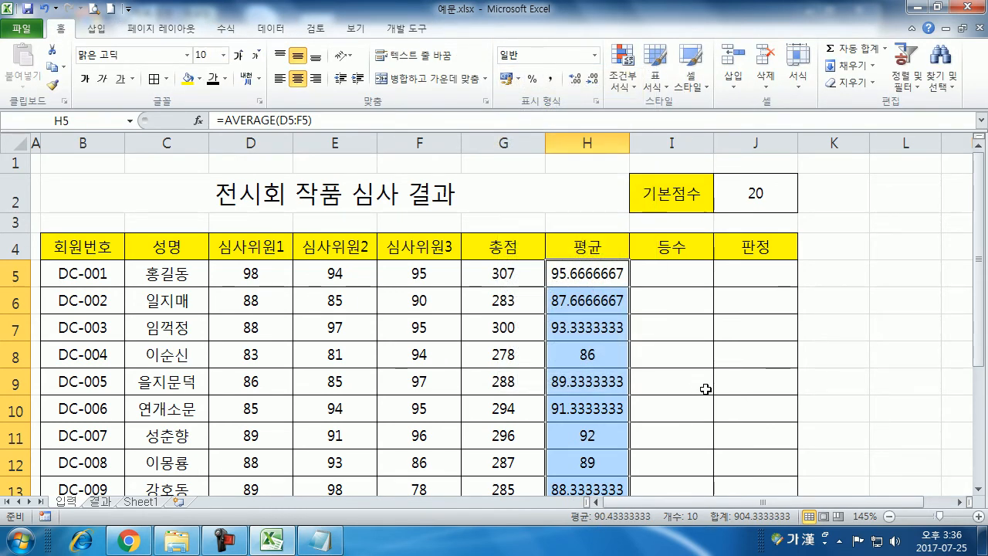
pyautogui.scroll(-3, 592, 339)
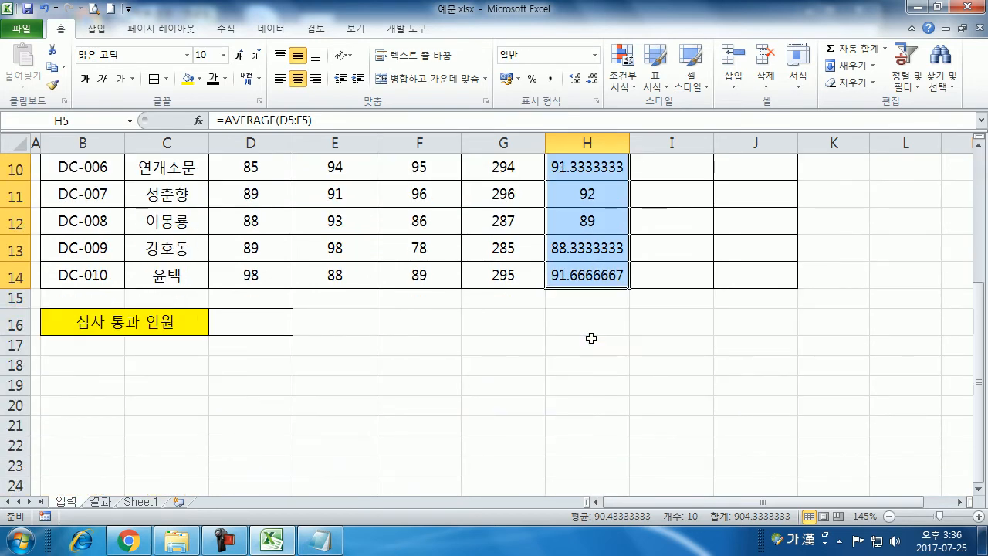
pyautogui.scroll(3, 591, 338)
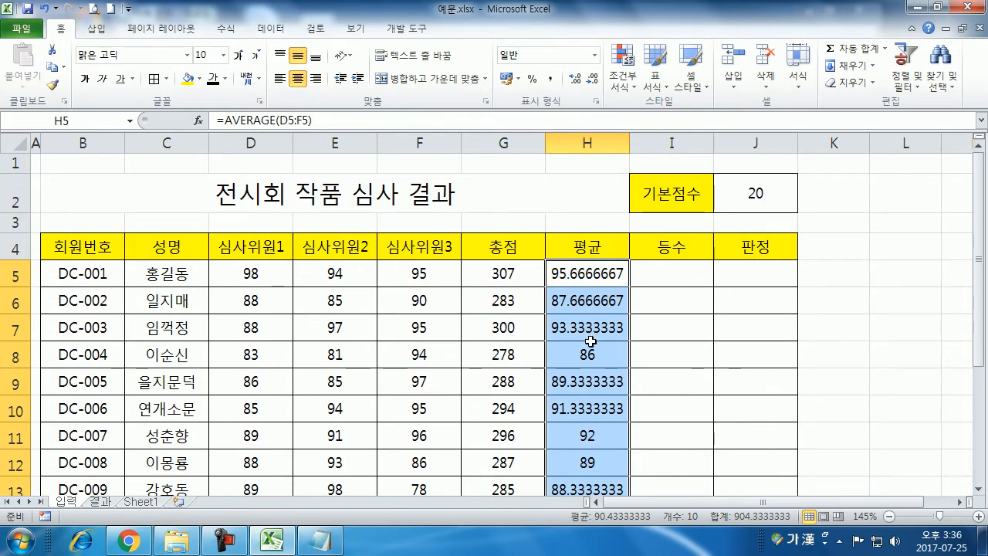
pyautogui.click(594, 56)
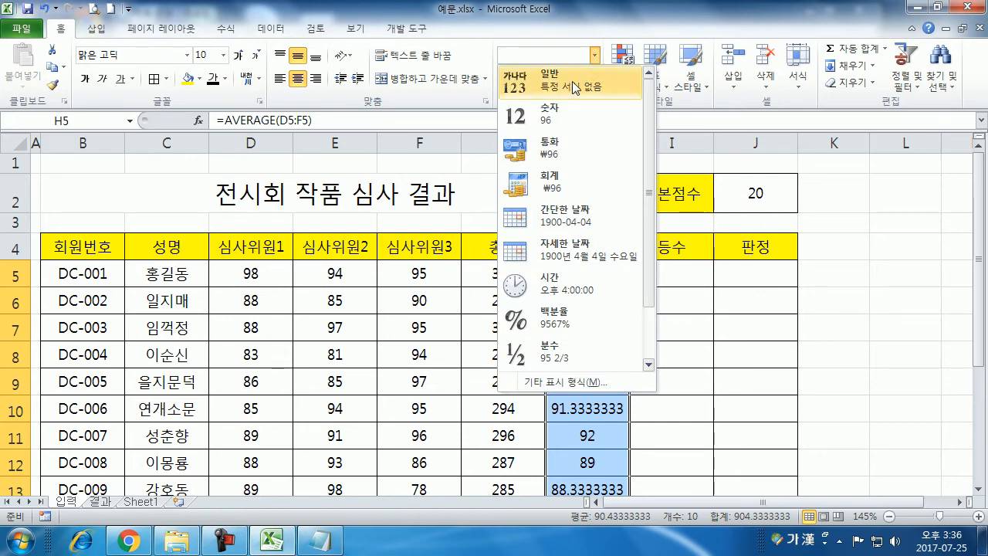
pyautogui.click(573, 82)
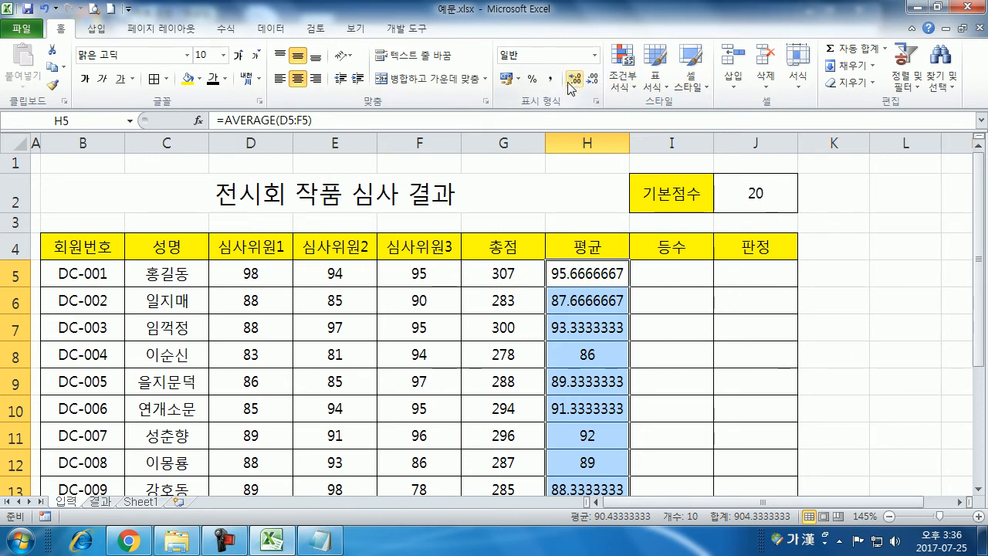
# Reduce the displayed decimals of the averages in H5:H14 to one place
pyautogui.click(591, 80)
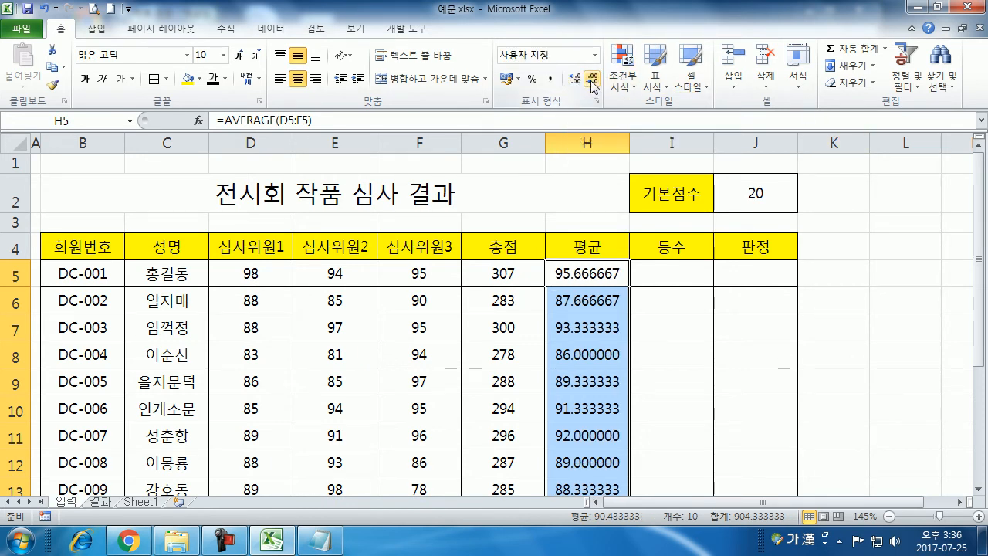
pyautogui.click(592, 80)
pyautogui.click(591, 80)
pyautogui.click(591, 80)
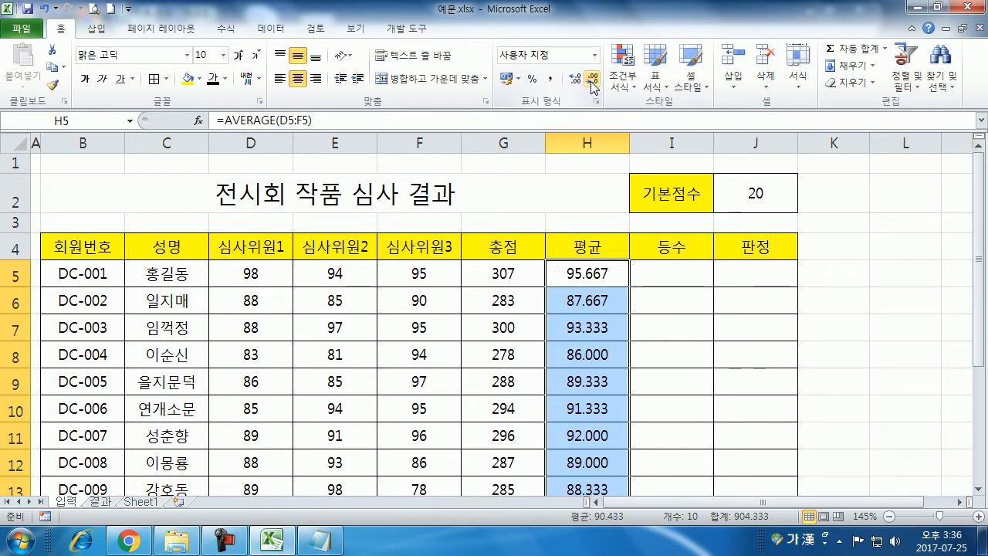
pyautogui.click(592, 80)
pyautogui.click(591, 80)
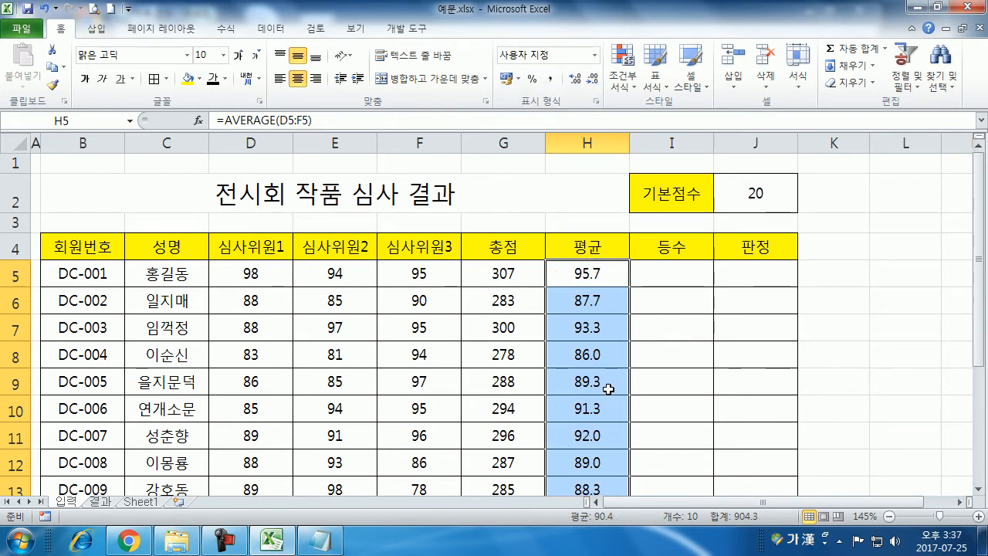
pyautogui.scroll(-2, 609, 389)
pyautogui.scroll(2, 607, 399)
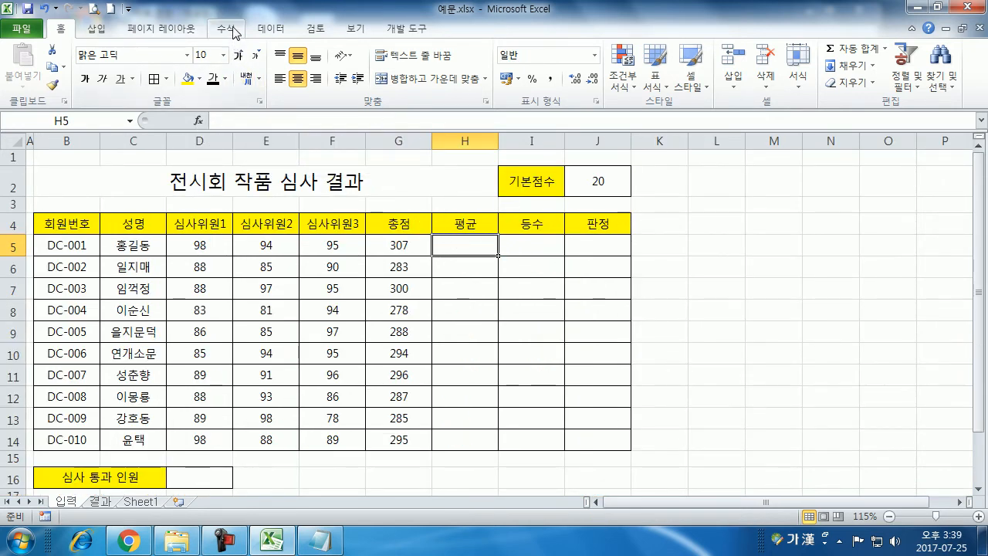
# Insert an AVERAGE function in H5 with the range D5:F5, leaving out the total column
pyautogui.click(234, 32)
pyautogui.click(60, 86)
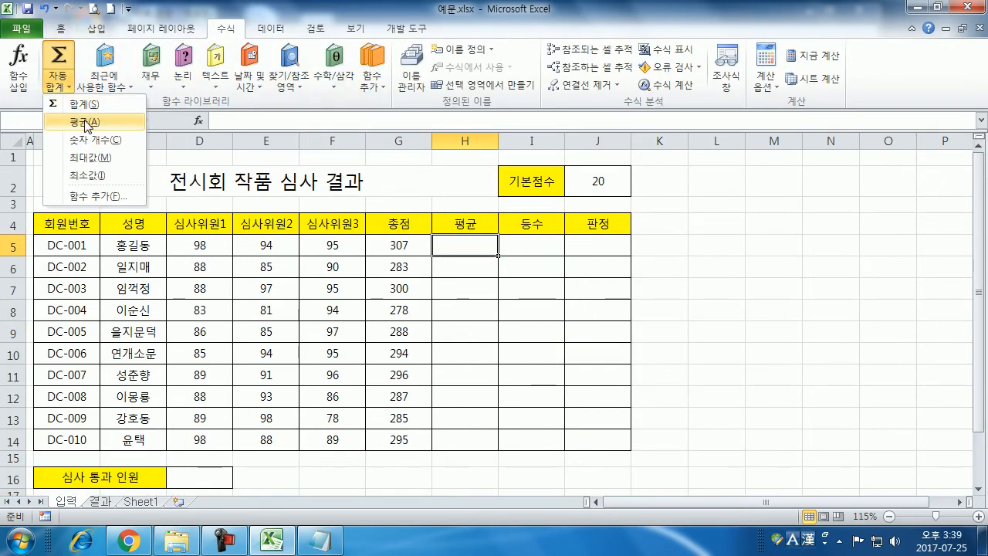
pyautogui.click(85, 122)
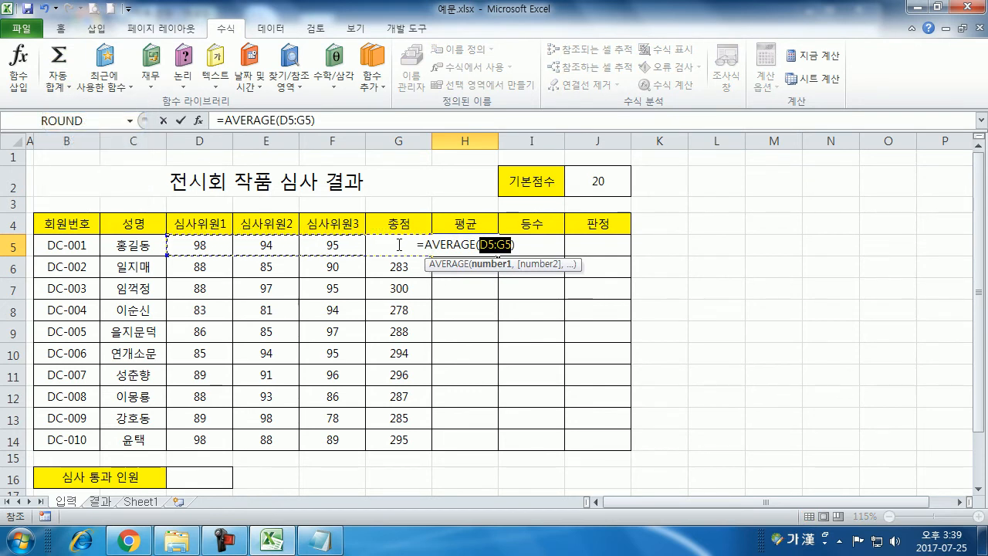
pyautogui.moveTo(199, 245); pyautogui.dragTo(335, 247)
pyautogui.press('Return')
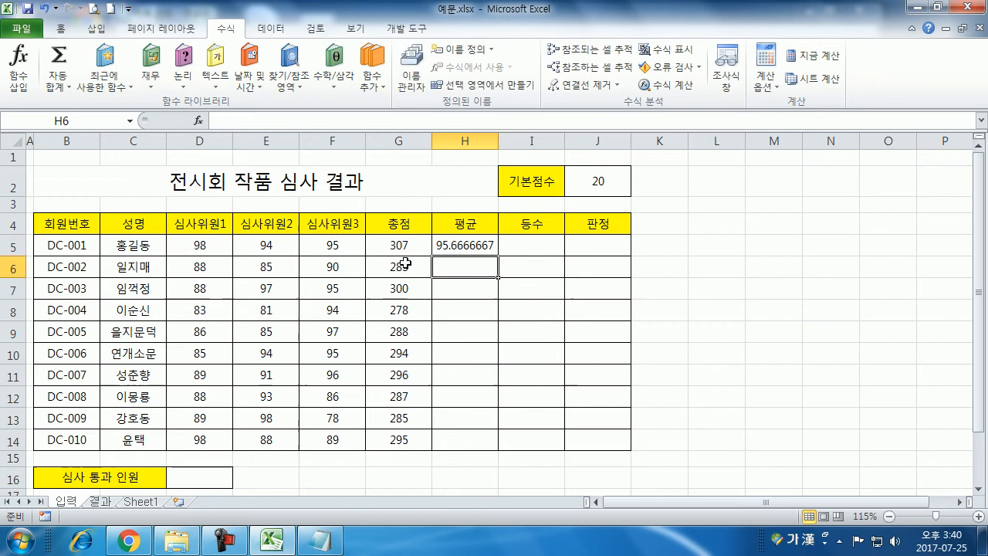
# Copy the average formula from H5 down to H14
pyautogui.click(476, 237)
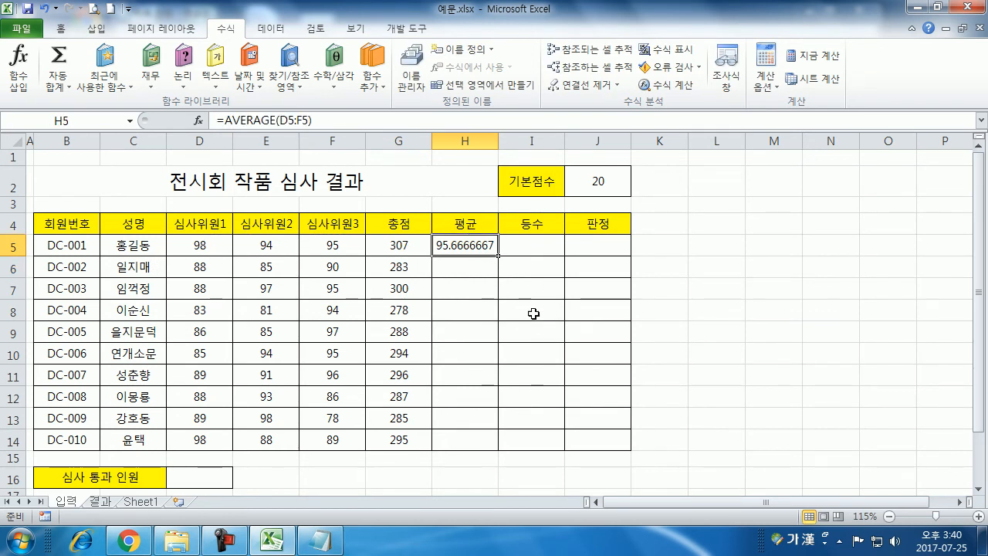
pyautogui.click(62, 30)
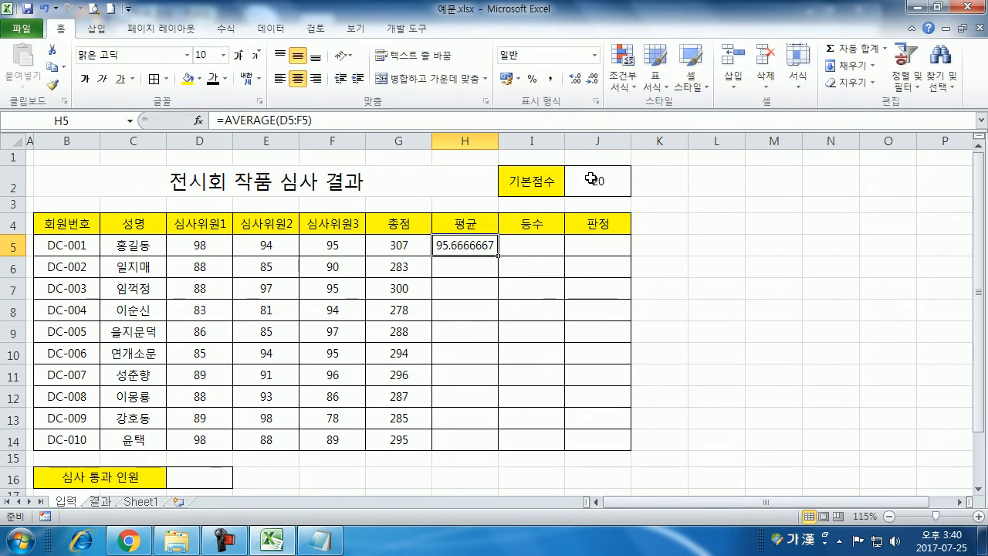
pyautogui.moveTo(498, 255); pyautogui.dragTo(499, 450)
# Decrease the decimals of the averages in H5:H14 until they show as whole numbers
pyautogui.click(589, 80)
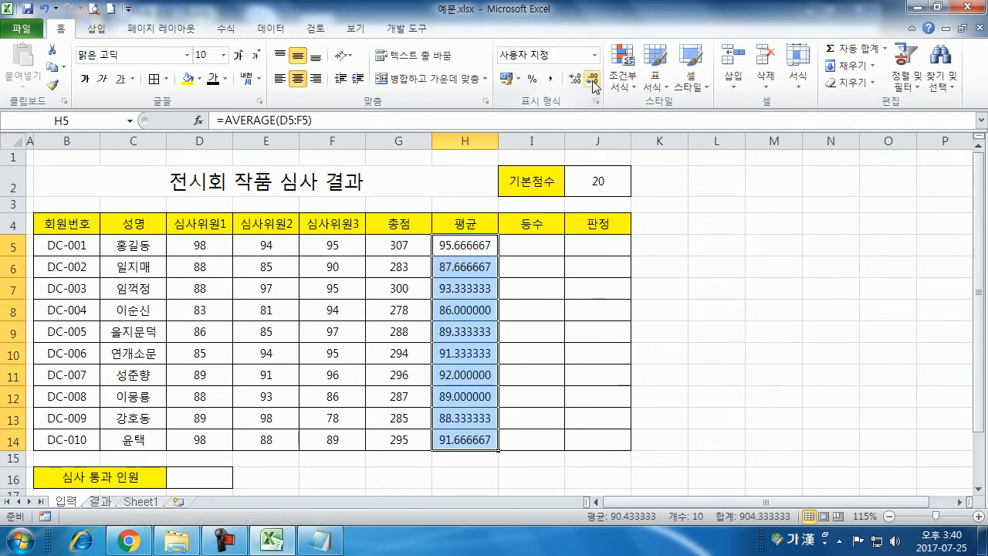
pyautogui.click(590, 80)
pyautogui.click(590, 80)
pyautogui.click(591, 80)
pyautogui.click(591, 80)
pyautogui.click(592, 81)
pyautogui.click(592, 81)
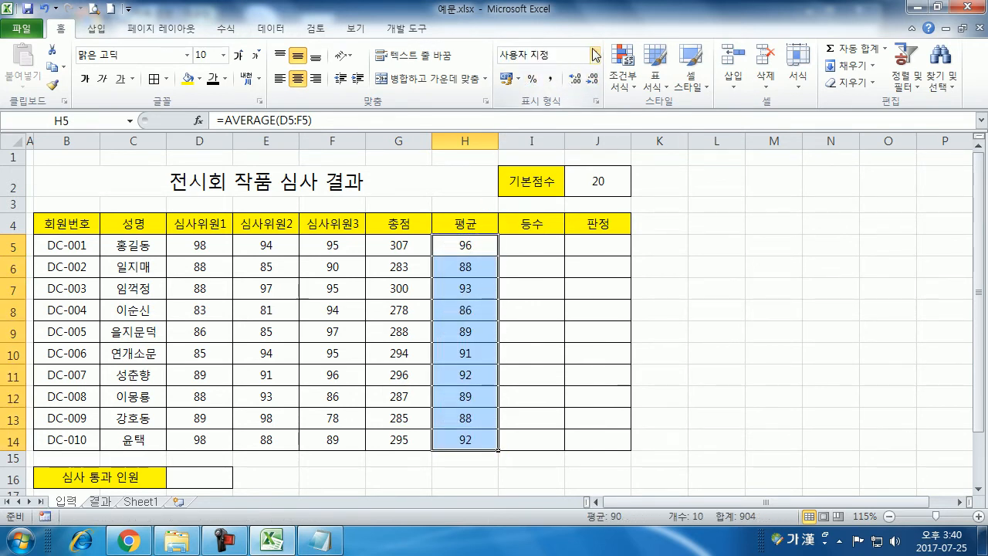
# Reset H5:H14 to the General (일반) number format and clear the averages in H6:H14
pyautogui.click(595, 55)
pyautogui.click(556, 73)
pyautogui.moveTo(473, 263); pyautogui.dragTo(472, 439)
pyautogui.press('Delete')
# Reduce the average in H5 to one displayed decimal place
pyautogui.click(469, 245)
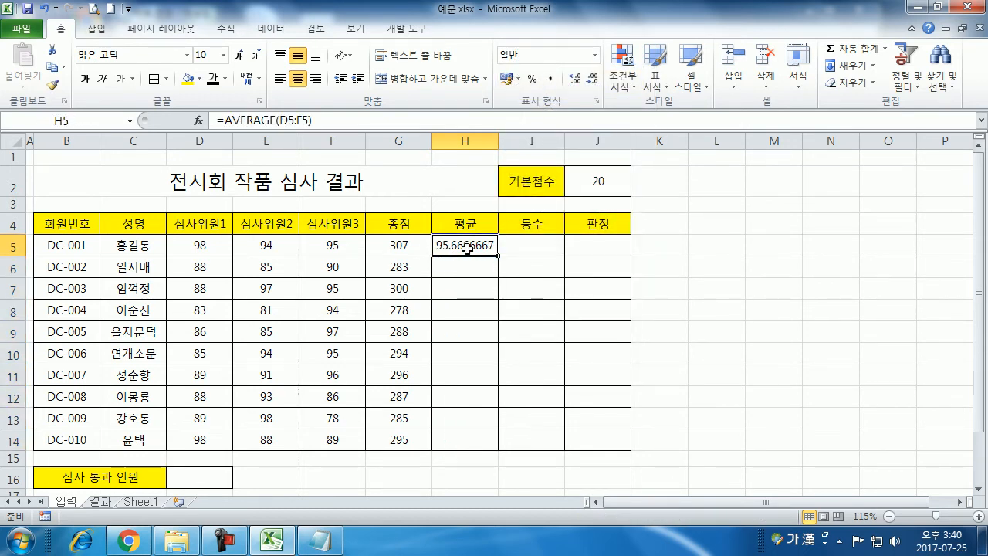
pyautogui.click(591, 80)
pyautogui.click(591, 79)
pyautogui.click(592, 79)
pyautogui.click(592, 80)
pyautogui.click(591, 79)
pyautogui.click(592, 80)
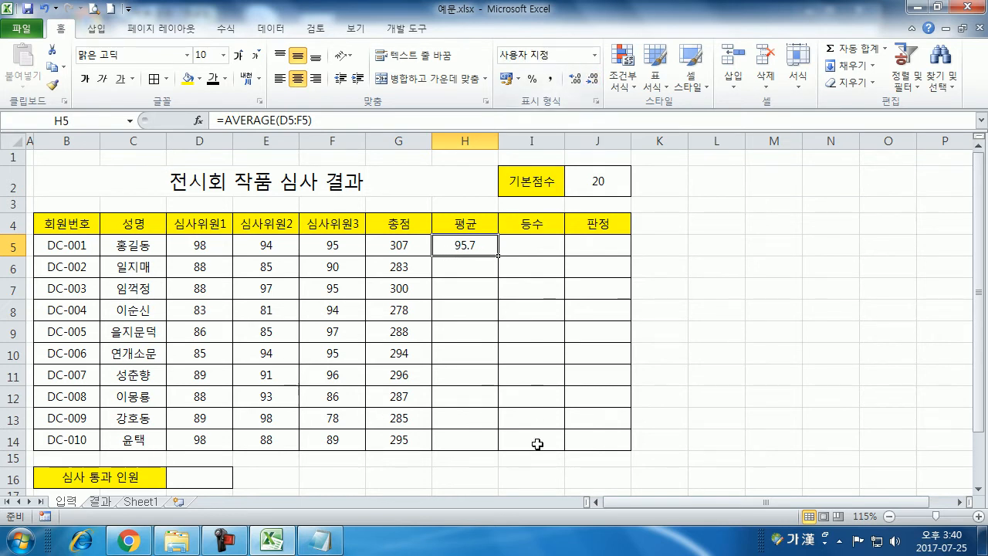
# Fill the one-decimal average in H5 down to H14 and check the copied cells H6:H14
pyautogui.moveTo(498, 259); pyautogui.dragTo(499, 450)
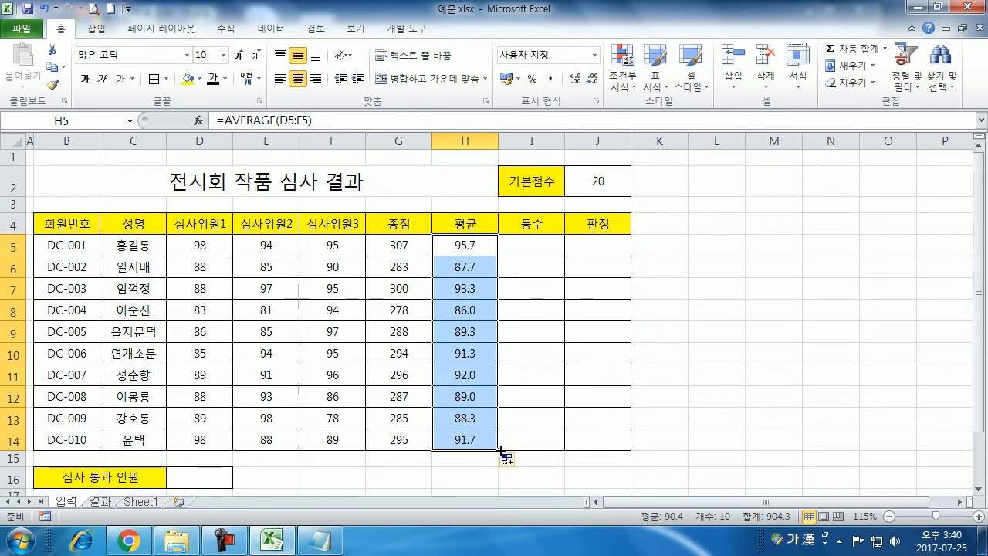
pyautogui.click(465, 248)
pyautogui.click(466, 268)
pyautogui.moveTo(466, 268); pyautogui.dragTo(448, 434)
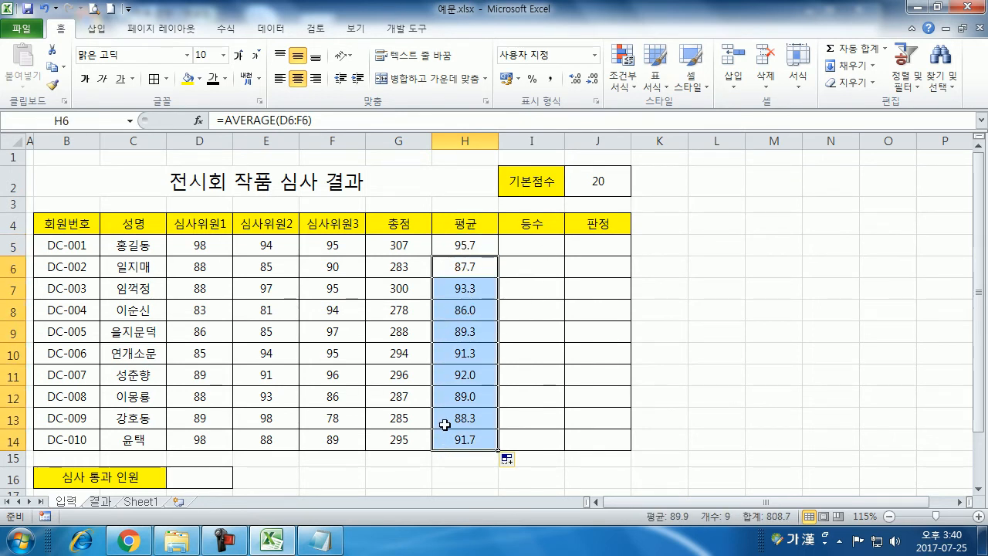
# Set the font color of H5 to standard red and fill the cell down to H14
pyautogui.click(452, 244)
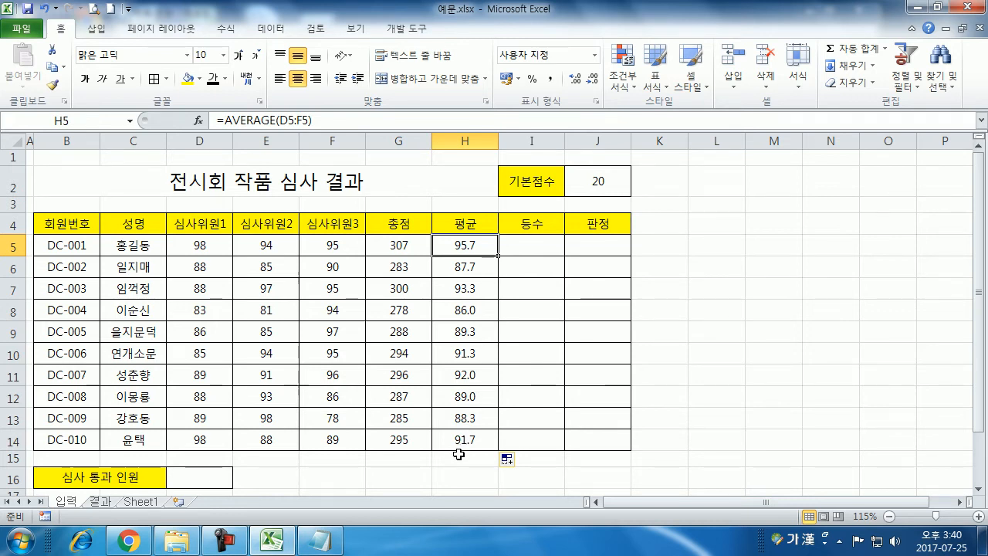
pyautogui.click(225, 78)
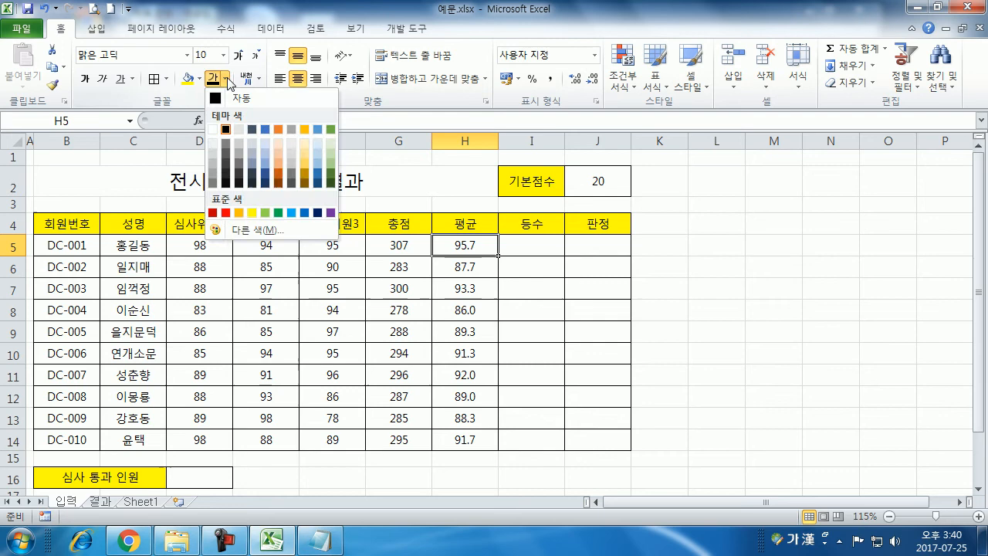
pyautogui.click(225, 212)
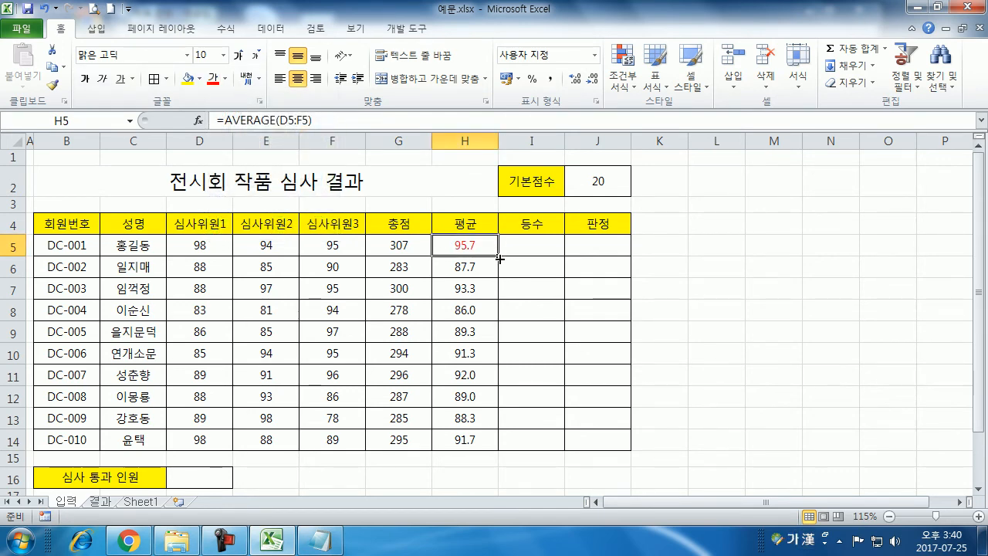
pyautogui.moveTo(499, 258); pyautogui.dragTo(488, 451)
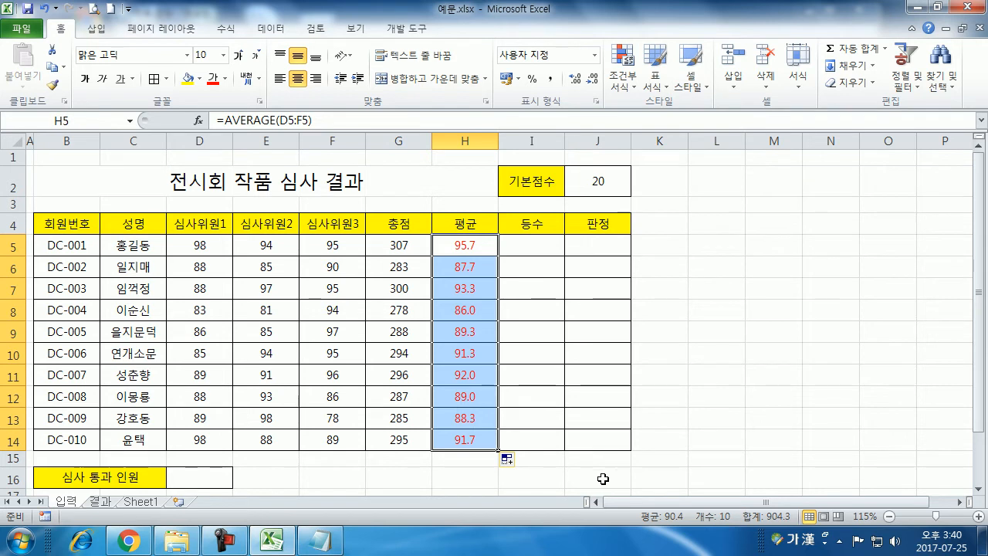
# Undo the red font color fill on the averages and clear the totals and averages in G5:H14
pyautogui.hotkey('ctrl', 'z')
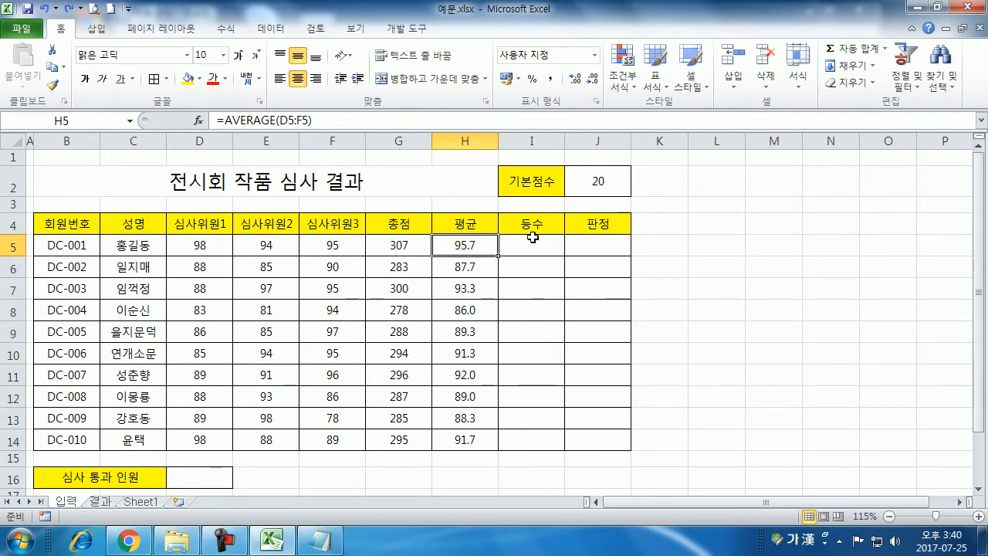
pyautogui.click(533, 238)
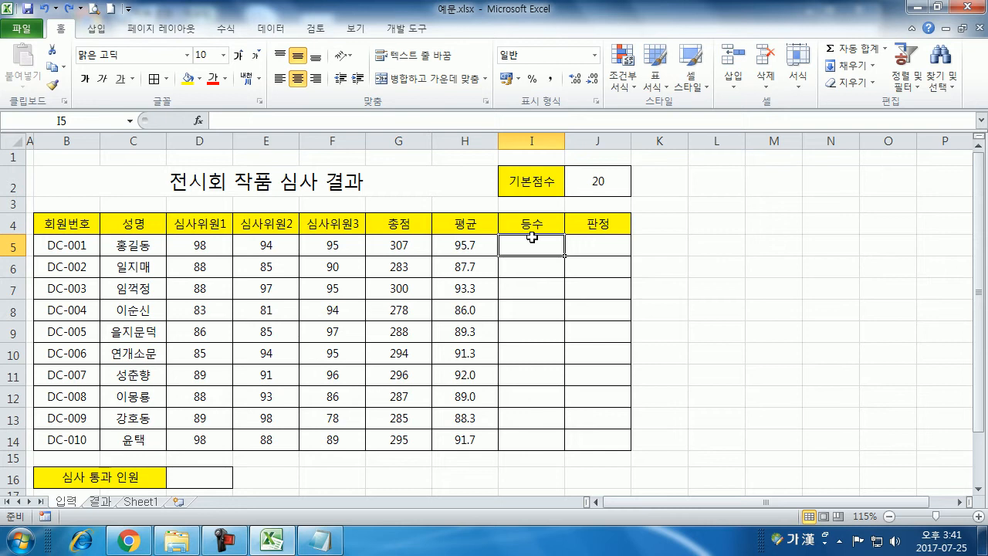
pyautogui.click(392, 246)
pyautogui.hotkey('shift', 'Right')
pyautogui.hotkey('shift', 'Right')
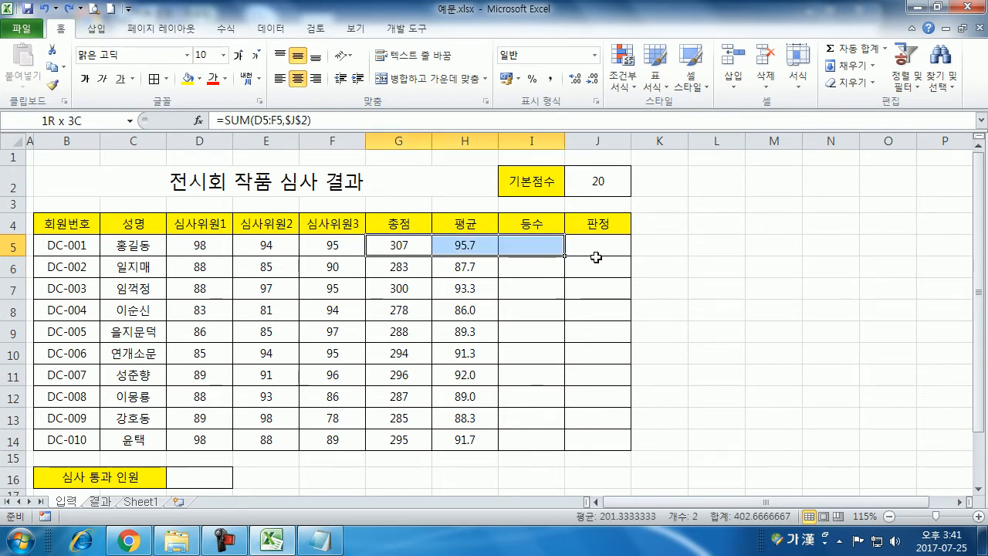
pyautogui.hotkey('shift', 'Down')
pyautogui.hotkey('shift', 'Left')
pyautogui.hotkey('ctrl', 'shift', 'Down')
pyautogui.press('Delete')
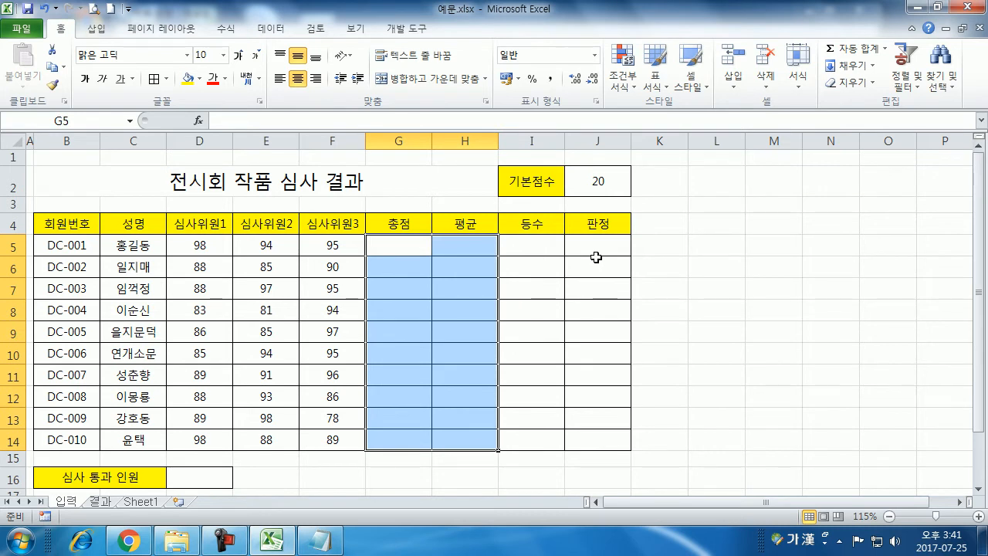
# Enter =SUM(D5:F5,$J$2) in G5 to total the three judge scores plus the base score
pyautogui.hotkey('shift', 'BackSpace')
pyautogui.write('=녀')
pyautogui.press('BackSpace')
pyautogui.press('BackSpace')
pyautogui.press('Hangul')
pyautogui.write('sum(')
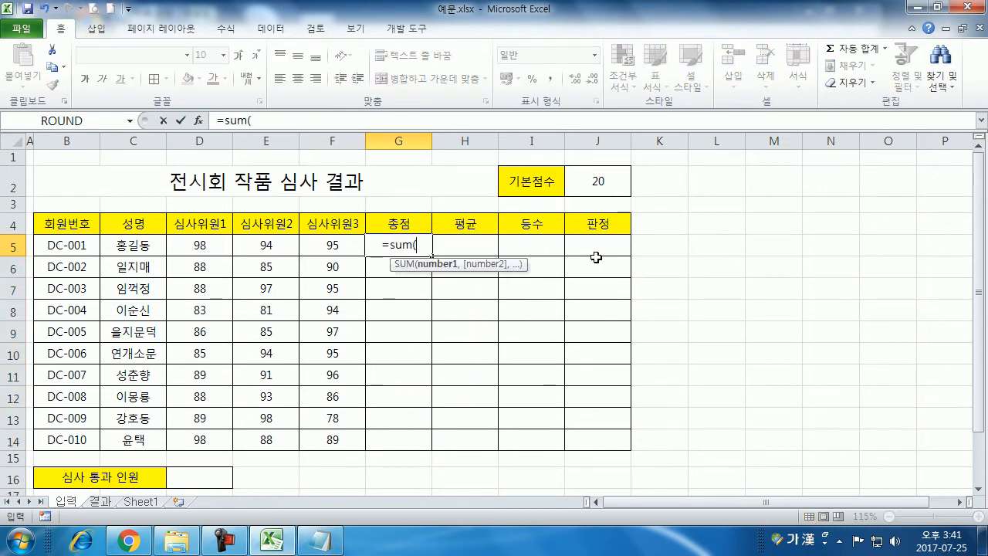
pyautogui.moveTo(202, 247); pyautogui.dragTo(327, 250)
pyautogui.write(',')
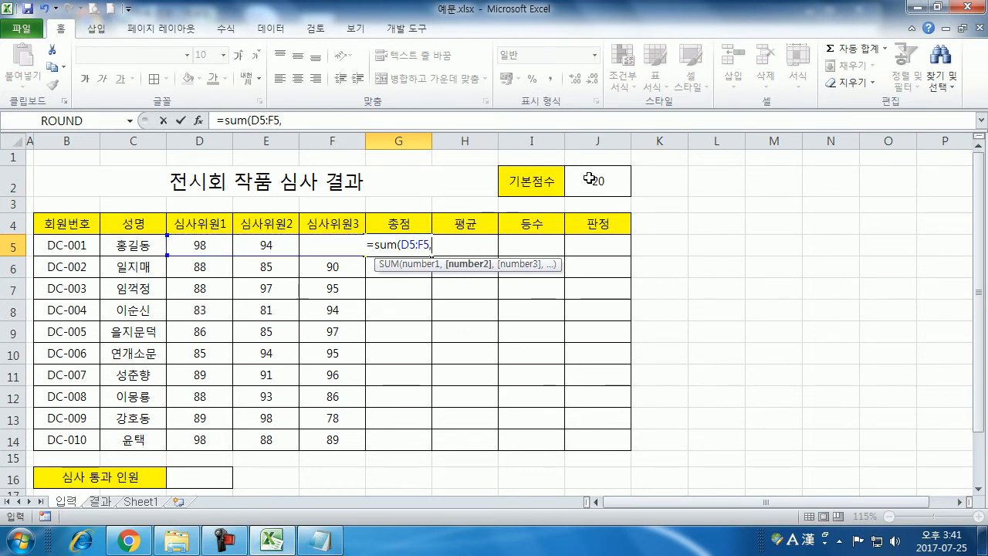
pyautogui.click(606, 177)
pyautogui.press('F4')
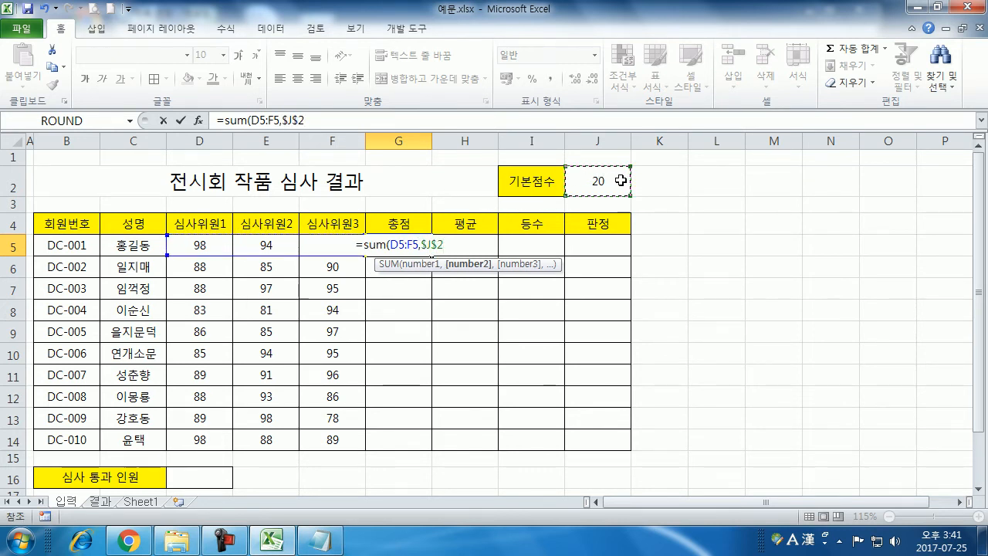
pyautogui.write(')')
pyautogui.press('Return')
# Enter =AVERAGE(D5:F5) in H5 to average the three judge scores
pyautogui.press('Up')
pyautogui.press('Right')
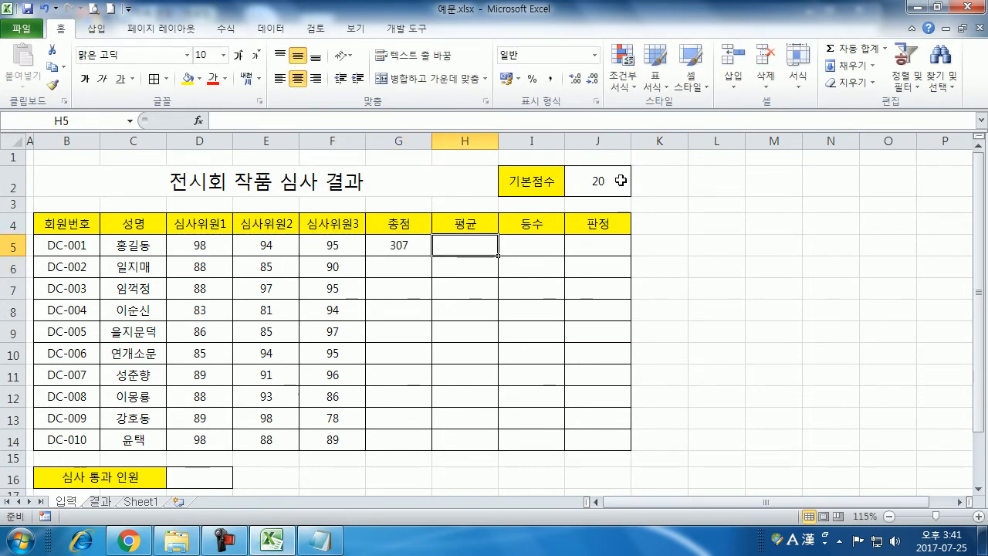
pyautogui.write('=AVERAGE(')
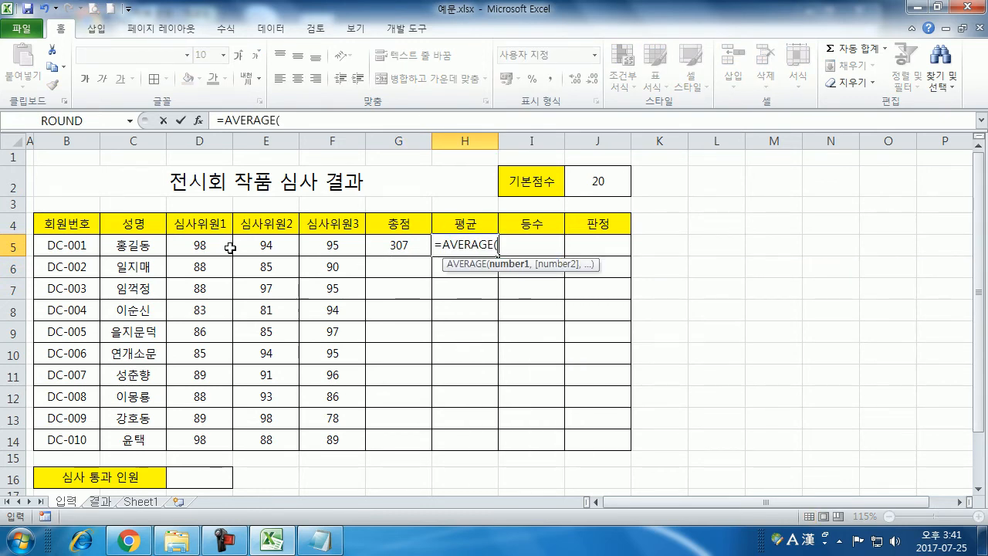
pyautogui.moveTo(216, 248); pyautogui.dragTo(328, 247)
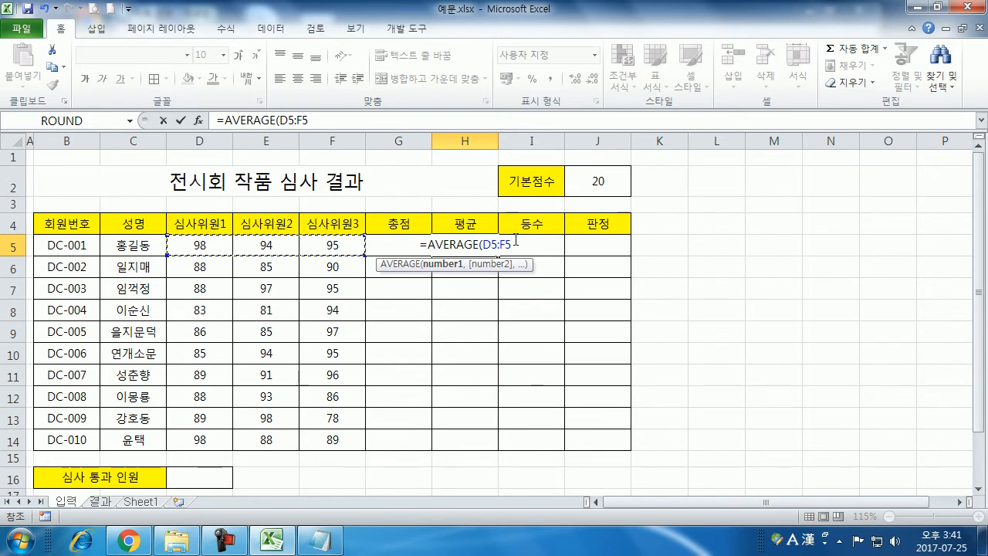
pyautogui.write(')')
pyautogui.press('Return')
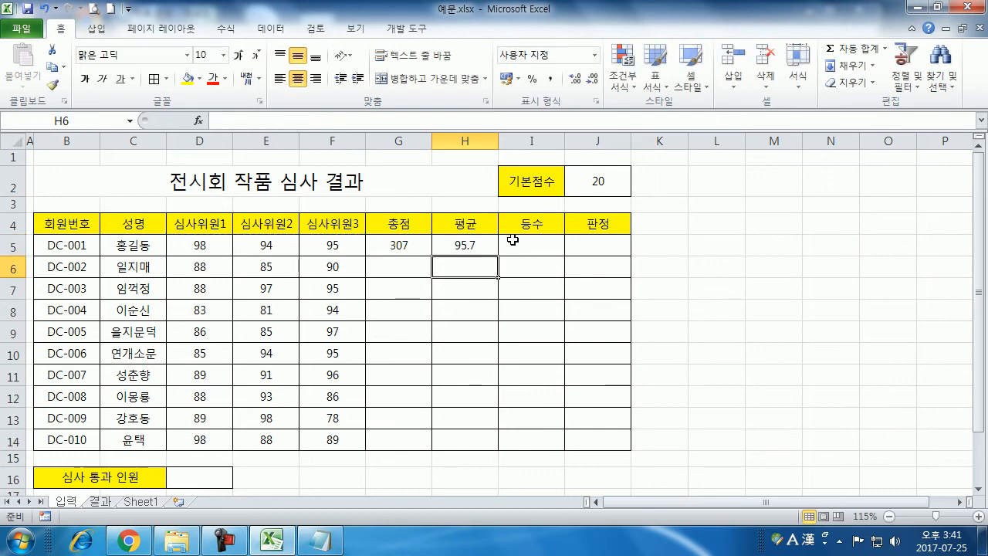
# Select the total and average formulas in G5:H5 together and fill them down to row 14
pyautogui.click(413, 243)
pyautogui.click(226, 29)
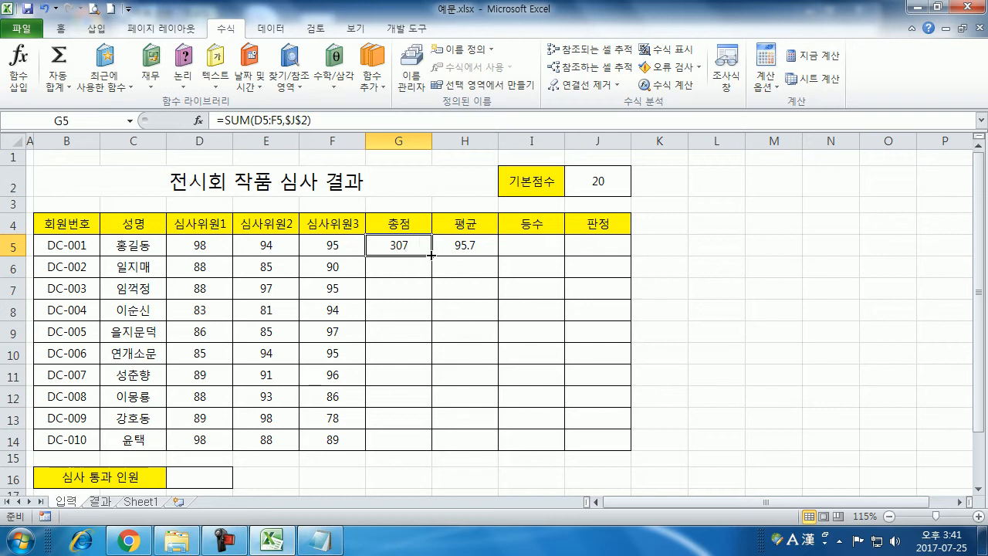
pyautogui.moveTo(430, 255)
pyautogui.mouseDown()
pyautogui.moveTo(431, 417)
pyautogui.moveTo(421, 247)
pyautogui.mouseUp()
pyautogui.click(461, 237)
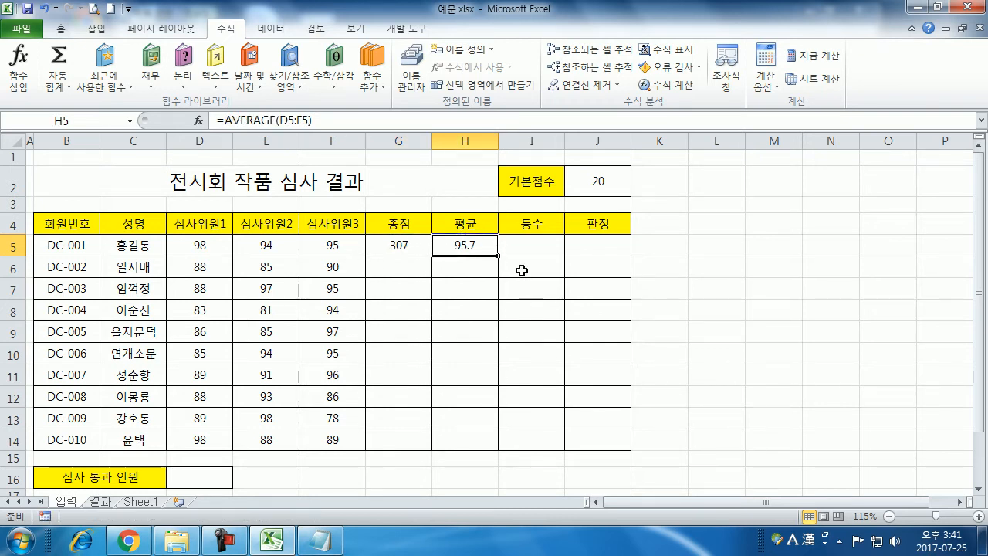
pyautogui.click(520, 245)
pyautogui.click(587, 244)
pyautogui.moveTo(420, 247); pyautogui.dragTo(500, 452)
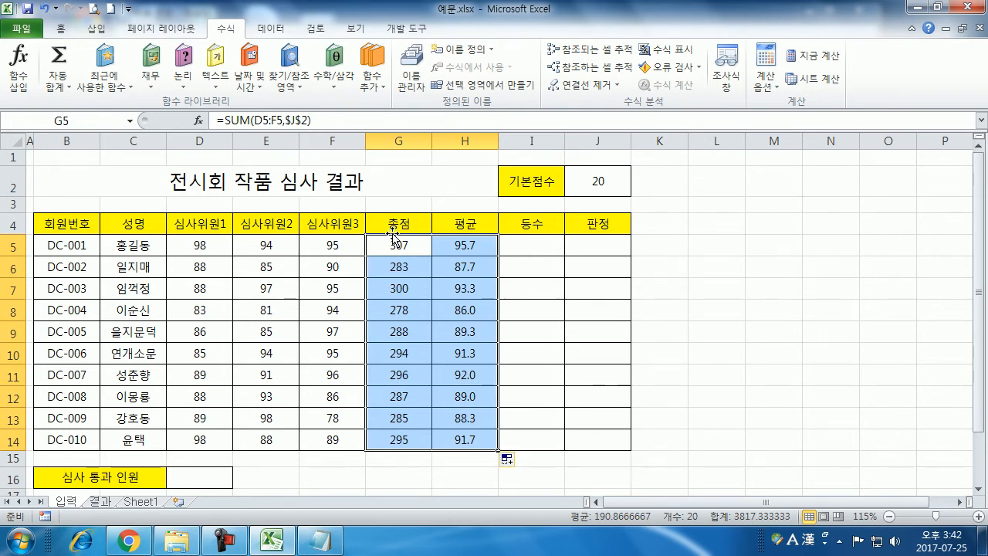
# Examine the formulas in row 5 and compare the 총점 and 평균 columns as possible bases for ranking
pyautogui.moveTo(394, 244); pyautogui.dragTo(607, 242)
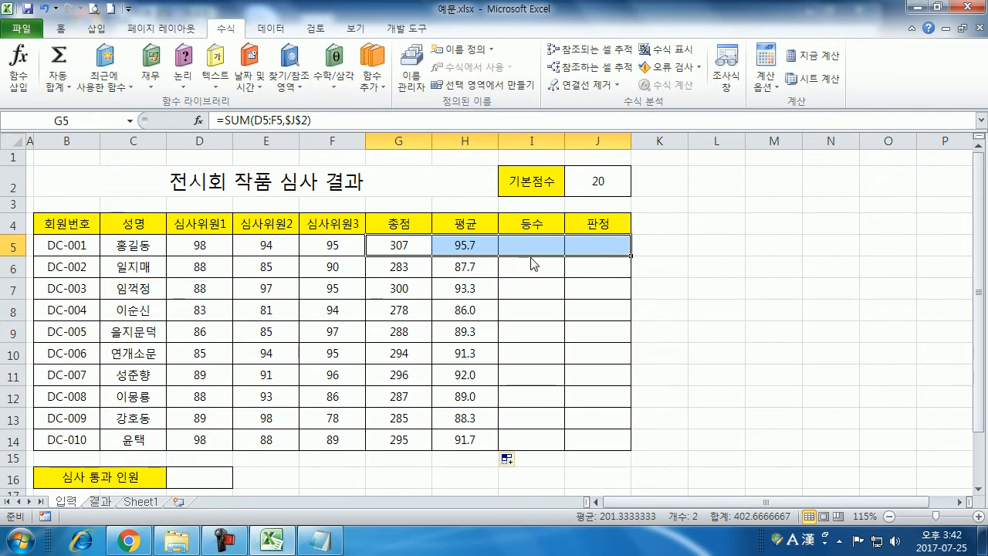
pyautogui.click(607, 242)
pyautogui.press('Left')
pyautogui.moveTo(402, 244); pyautogui.dragTo(471, 247)
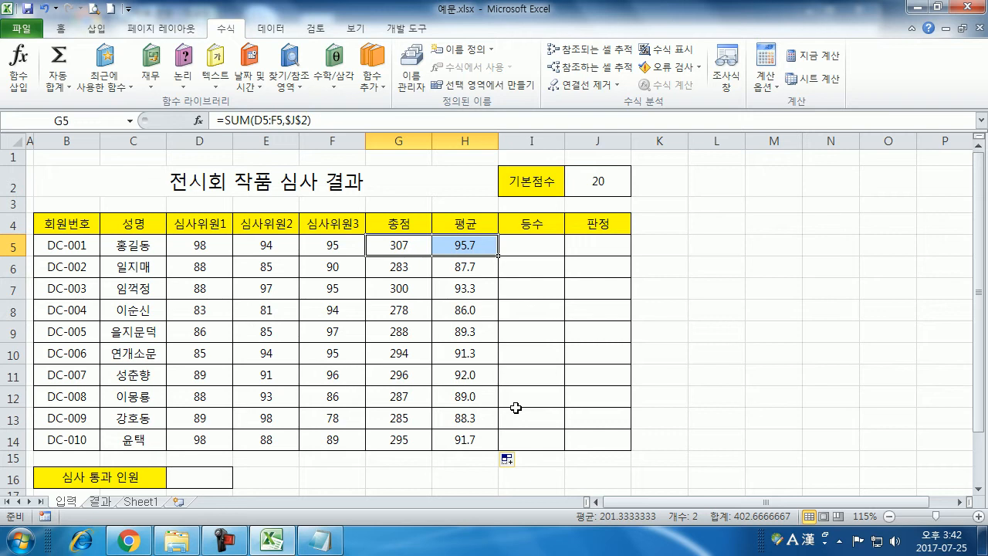
pyautogui.click(550, 243)
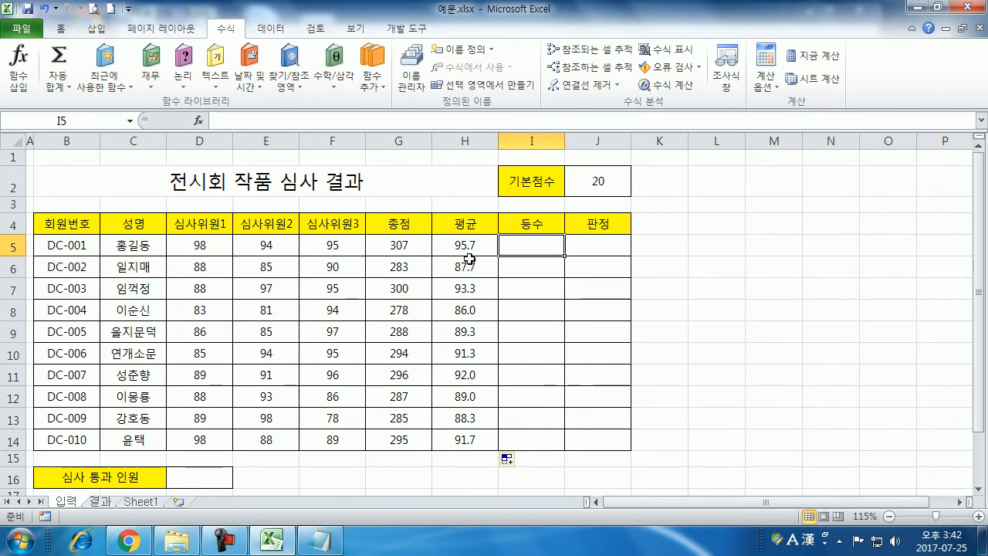
pyautogui.moveTo(448, 247); pyautogui.dragTo(451, 439)
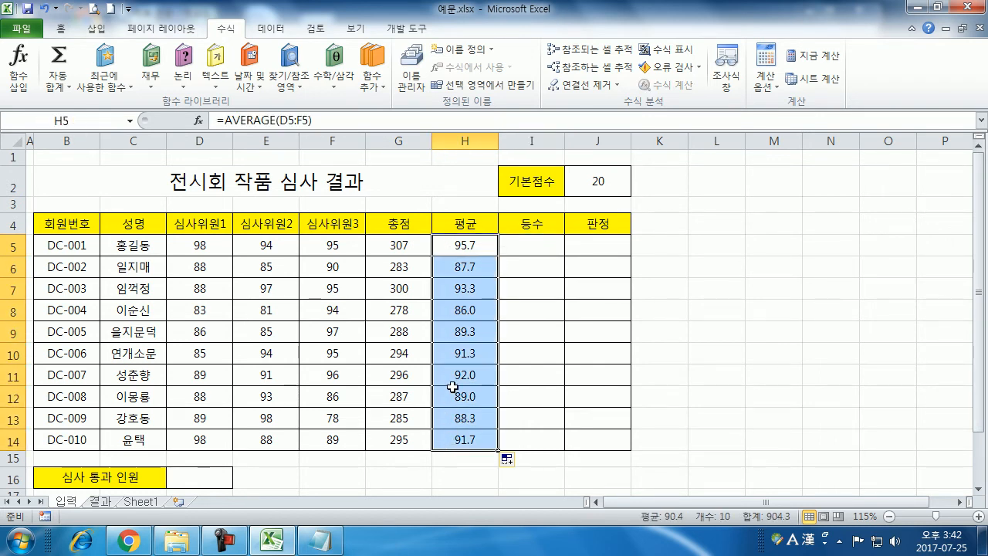
pyautogui.moveTo(402, 240); pyautogui.dragTo(407, 442)
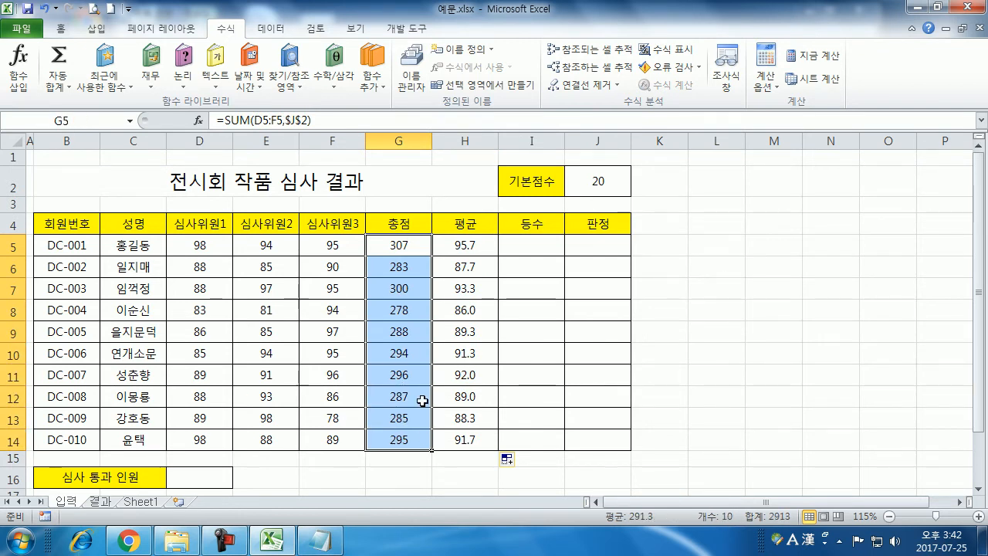
pyautogui.click(398, 246)
pyautogui.click(466, 243)
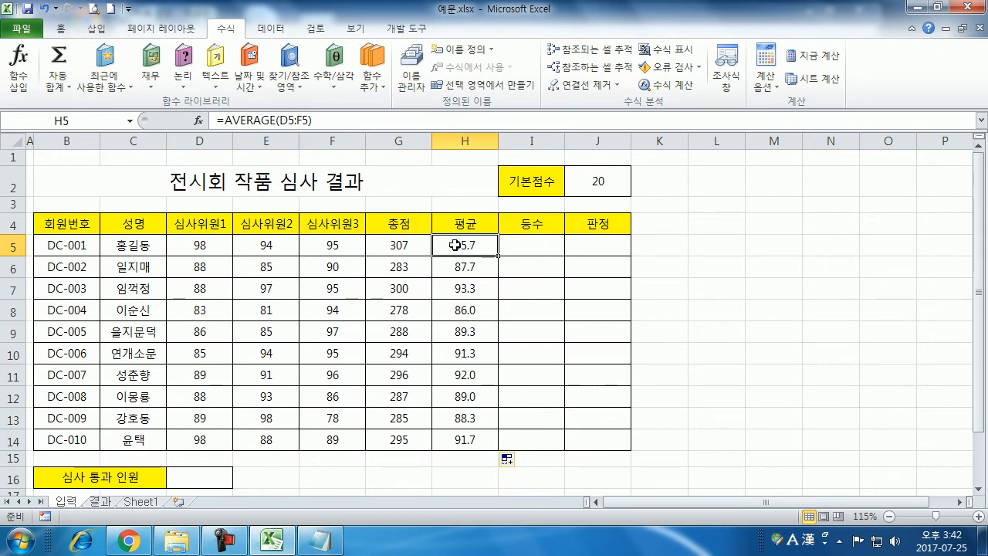
pyautogui.click(397, 141)
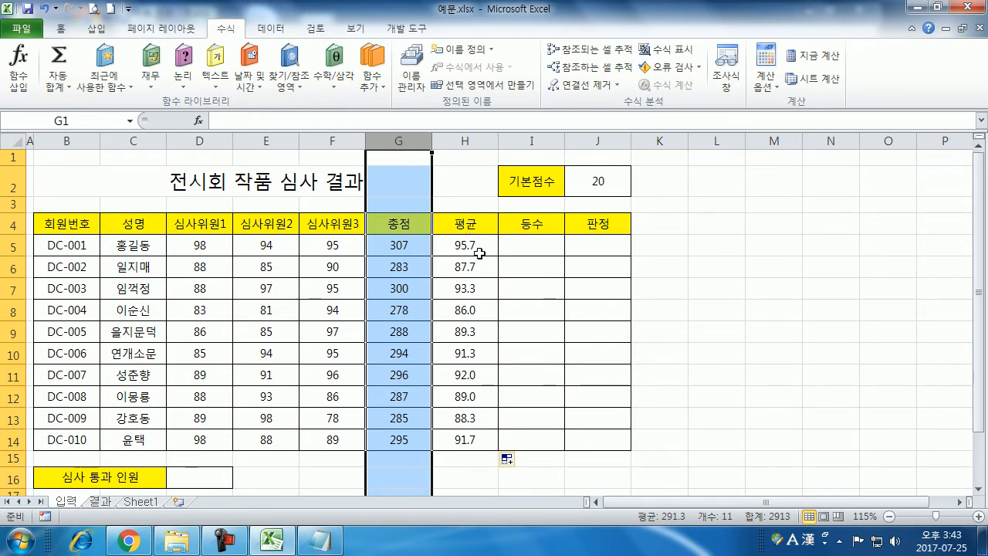
# Start a formula in I5, the first cell under 등수, with the 총점 to 판정 columns in view
pyautogui.click(549, 246)
pyautogui.write('=')
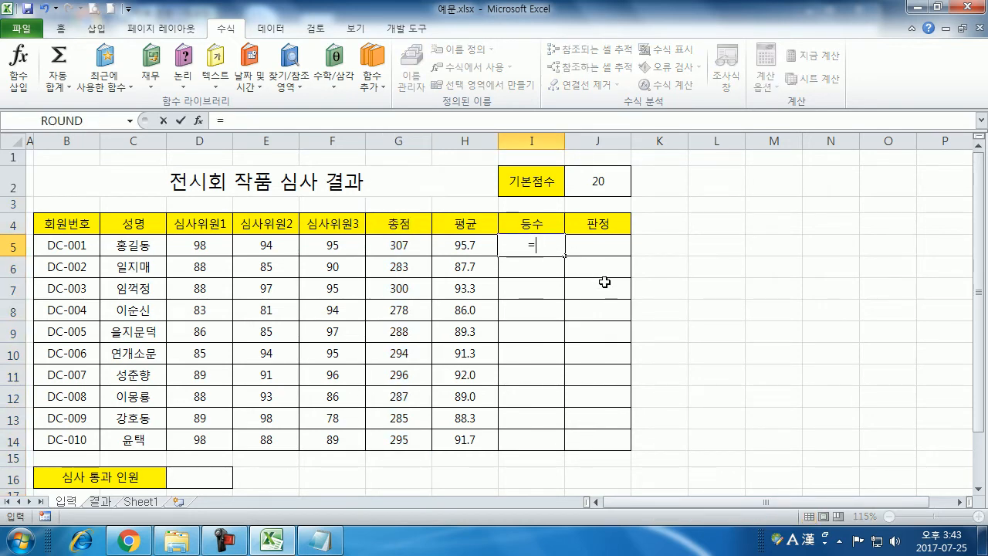
pyautogui.press('Escape')
pyautogui.scroll(5, 605, 283)
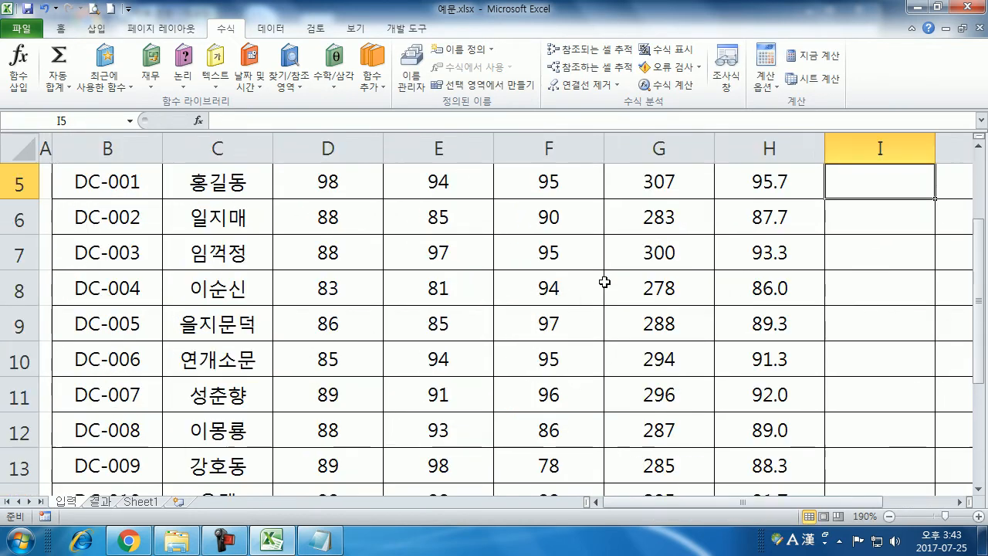
pyautogui.scroll(1, 735, 432)
pyautogui.moveTo(818, 504); pyautogui.dragTo(892, 505)
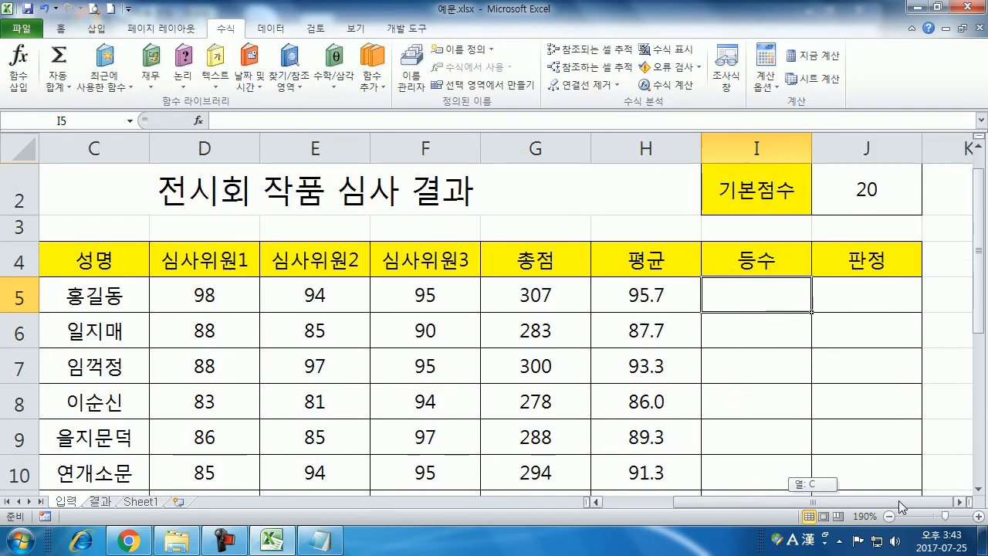
pyautogui.click(962, 501)
pyautogui.click(962, 501)
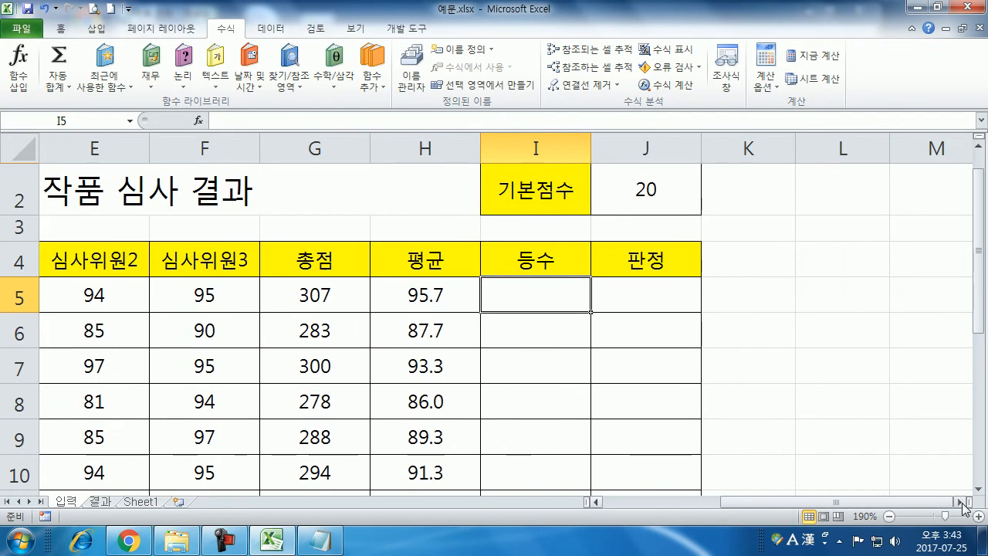
pyautogui.write('=')
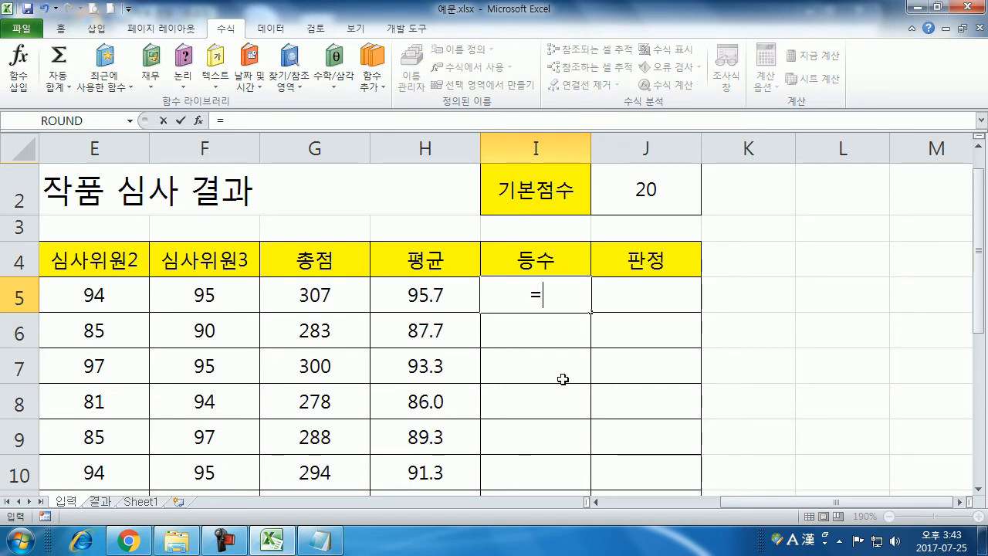
pyautogui.write('SUM')
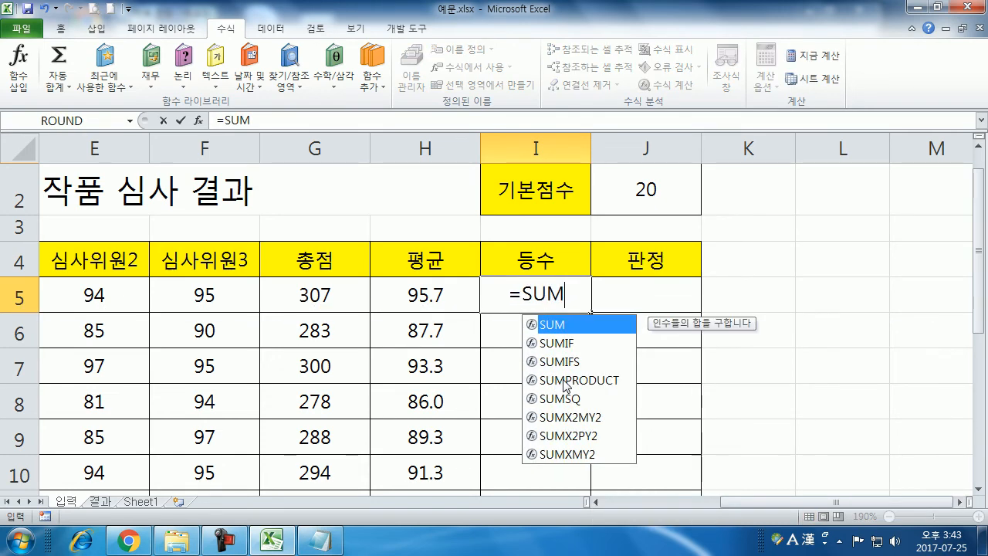
pyautogui.press('BackSpace')
pyautogui.press('BackSpace')
pyautogui.press('BackSpace')
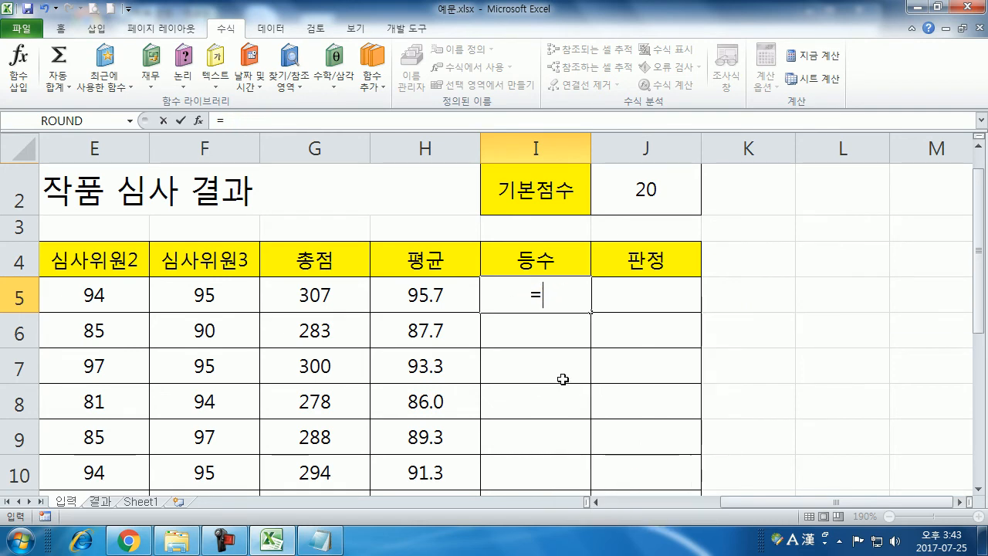
# Enter RANK in the I5 formula and compare the descriptions of the suggested RANK.AVG, RANK.EQ and RANK functions
pyautogui.write('RANK')
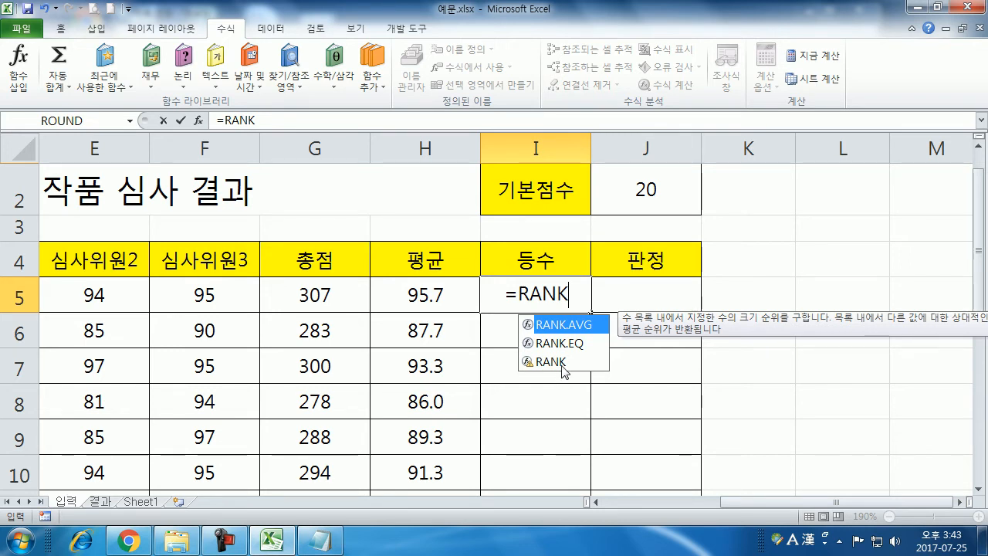
pyautogui.click(566, 363)
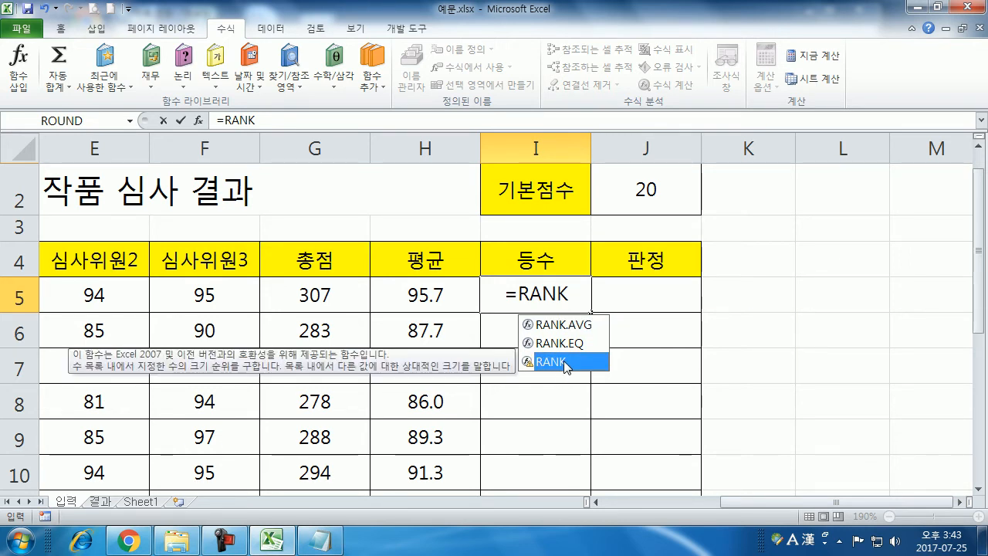
pyautogui.click(587, 335)
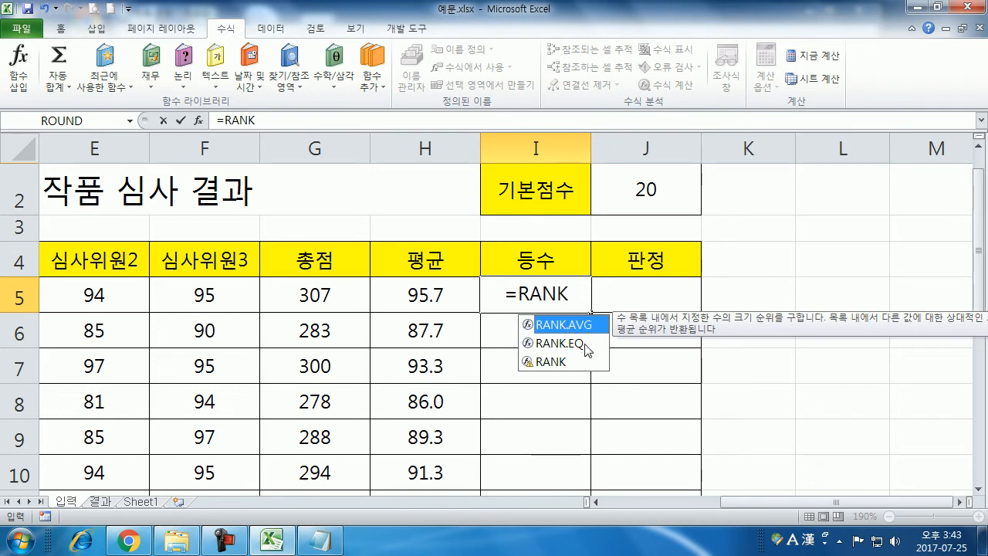
pyautogui.click(585, 344)
pyautogui.click(580, 363)
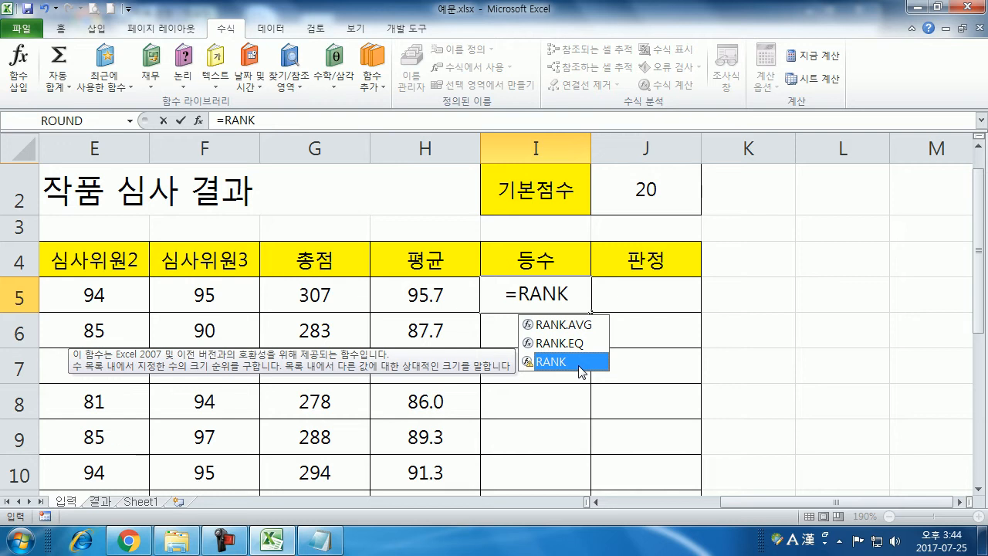
pyautogui.click(585, 347)
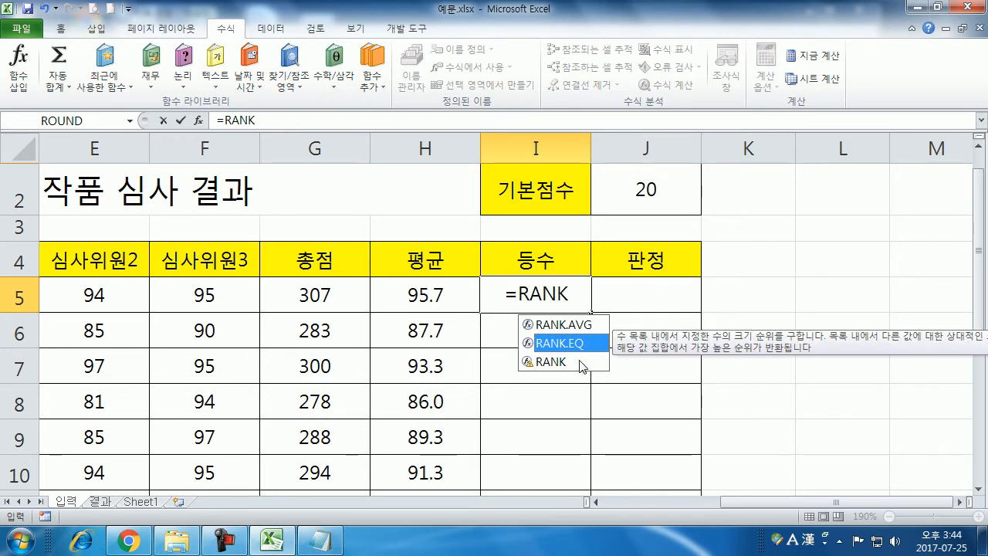
pyautogui.click(572, 328)
pyautogui.click(578, 344)
pyautogui.click(578, 326)
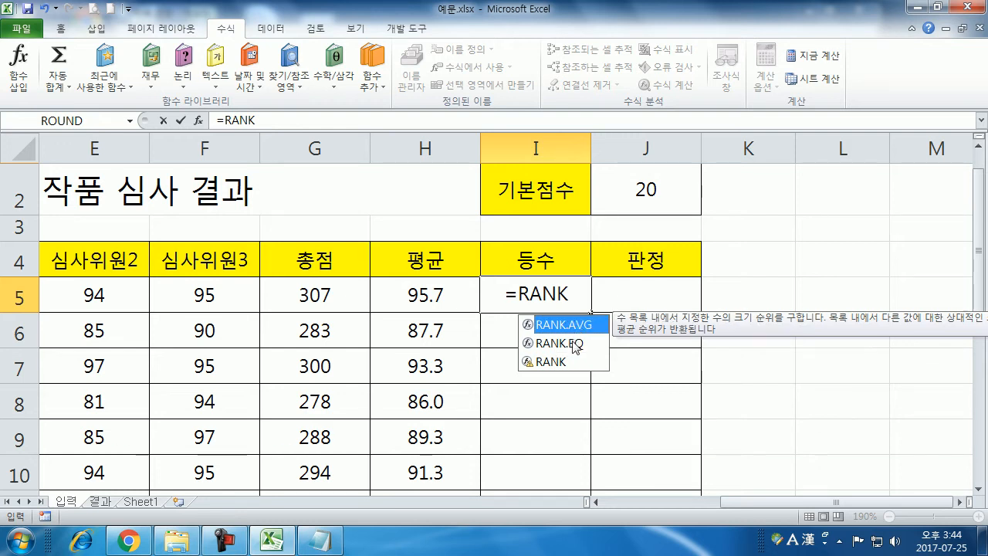
pyautogui.click(573, 343)
pyautogui.click(578, 327)
pyautogui.click(579, 339)
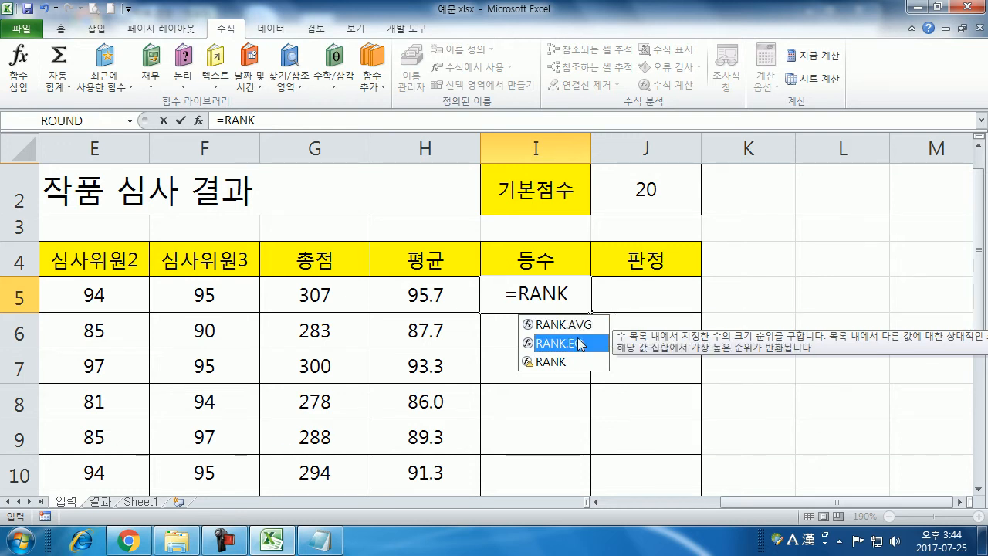
pyautogui.click(564, 365)
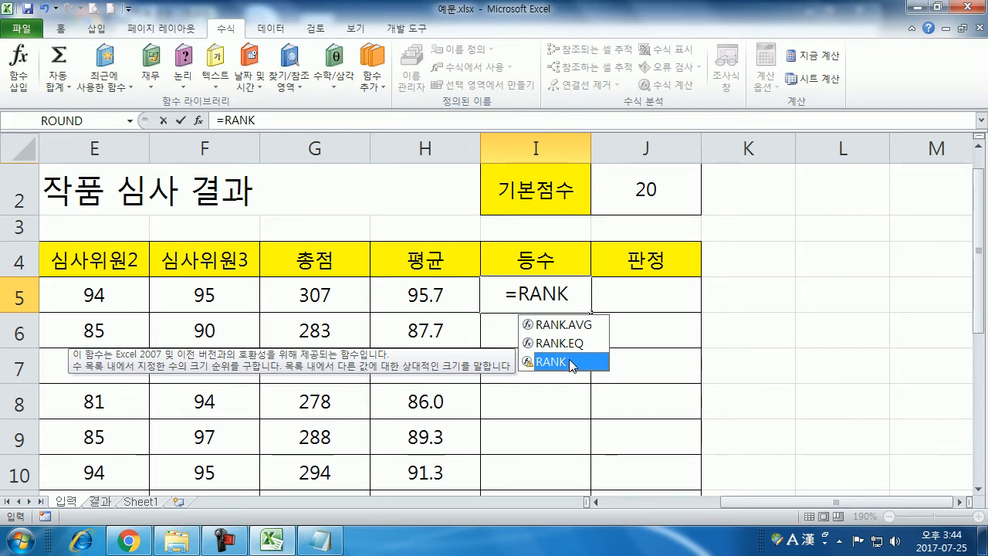
pyautogui.doubleClick(569, 360)
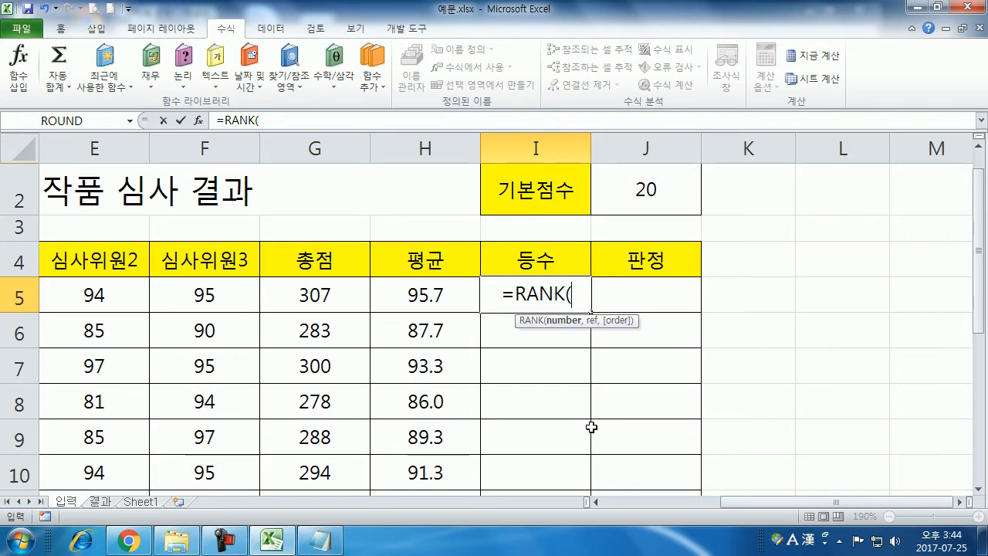
pyautogui.press('BackSpace')
pyautogui.press('BackSpace')
pyautogui.press('BackSpace')
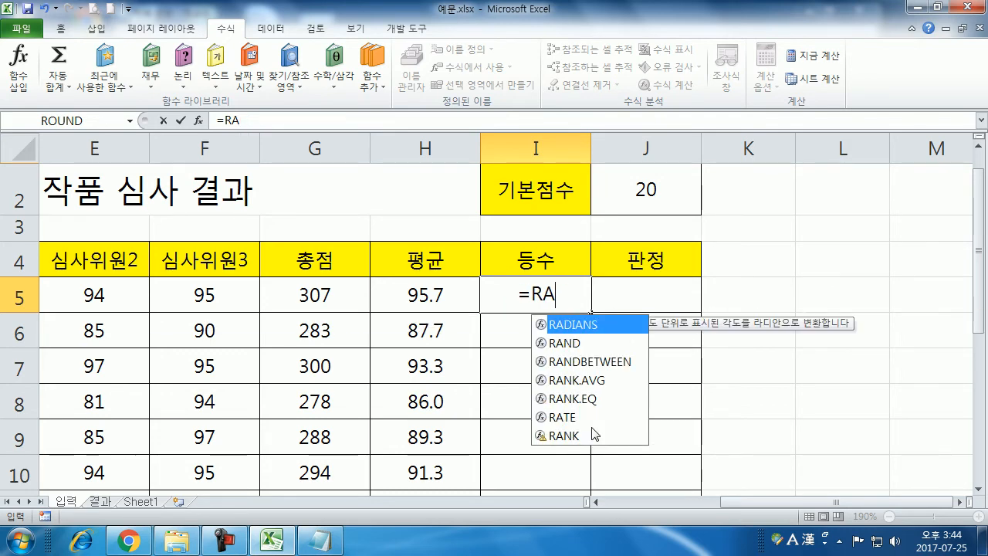
# Choose the plain RANK function from the suggestions for the I5 formula and review its argument list
pyautogui.scroll(-1, 610, 362)
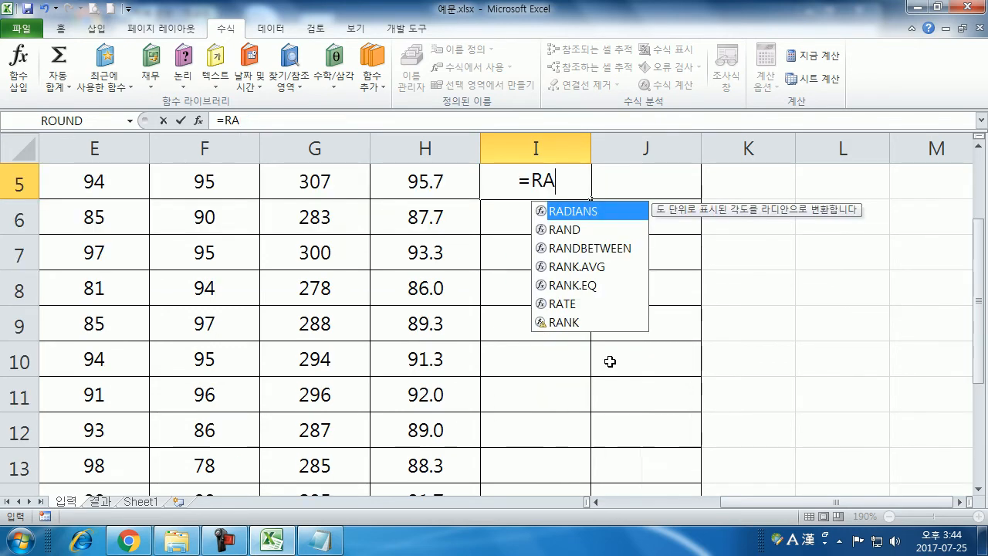
pyautogui.click(573, 323)
pyautogui.doubleClick(573, 323)
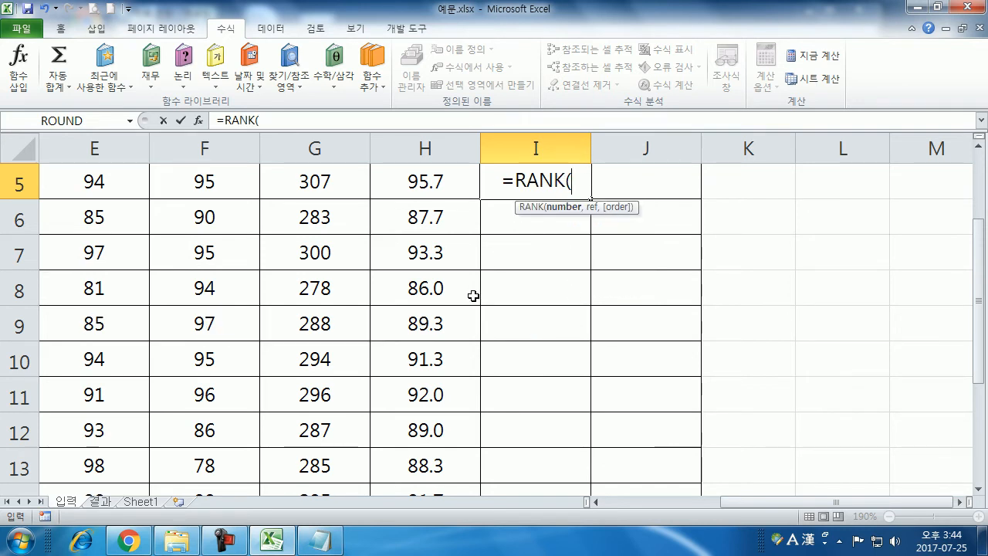
pyautogui.scroll(1, 474, 296)
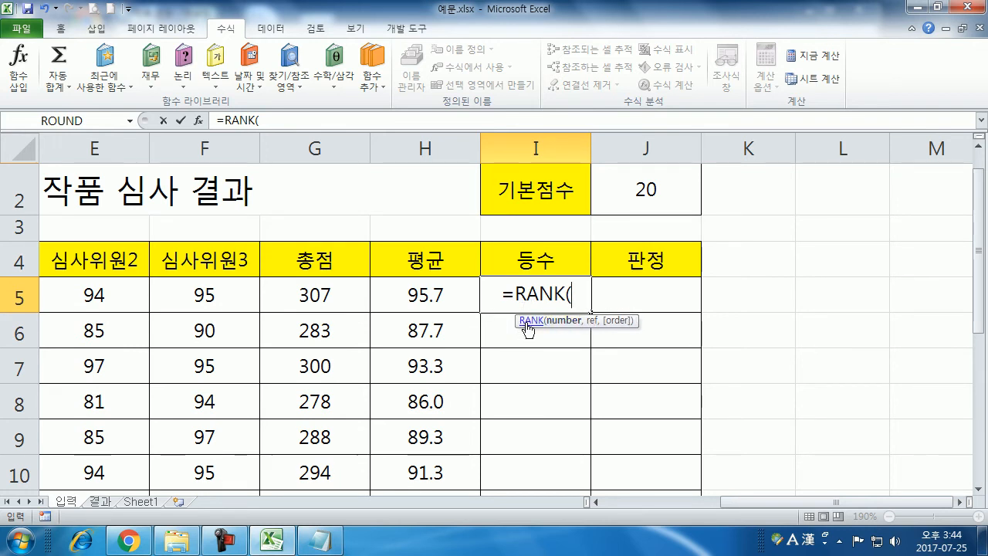
pyautogui.moveTo(555, 326); pyautogui.dragTo(549, 325)
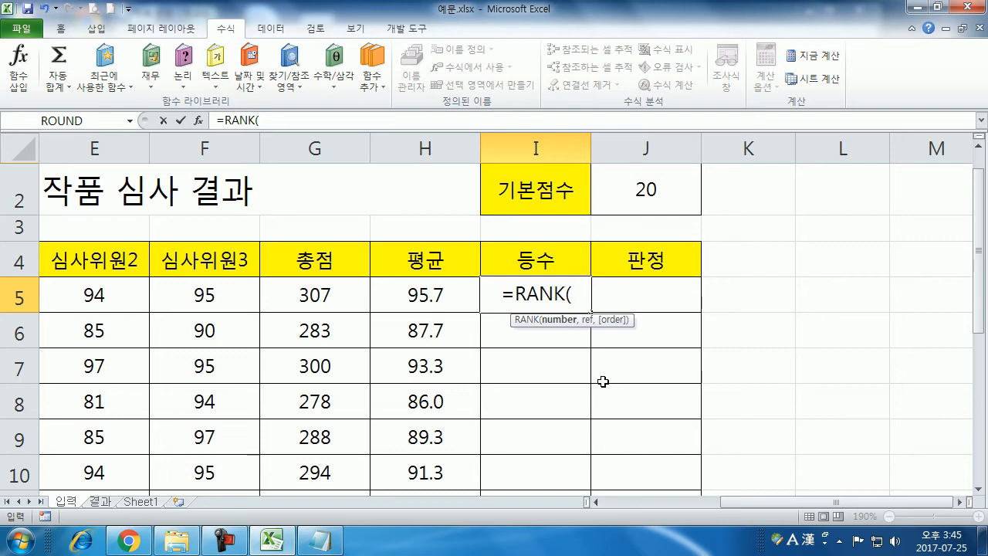
# Set the RANK number argument to the first 평균 value, H5, and continue to the ref argument, dismissing the update notification
pyautogui.moveTo(515, 297); pyautogui.dragTo(575, 295)
pyautogui.click(574, 295)
pyautogui.click(415, 300)
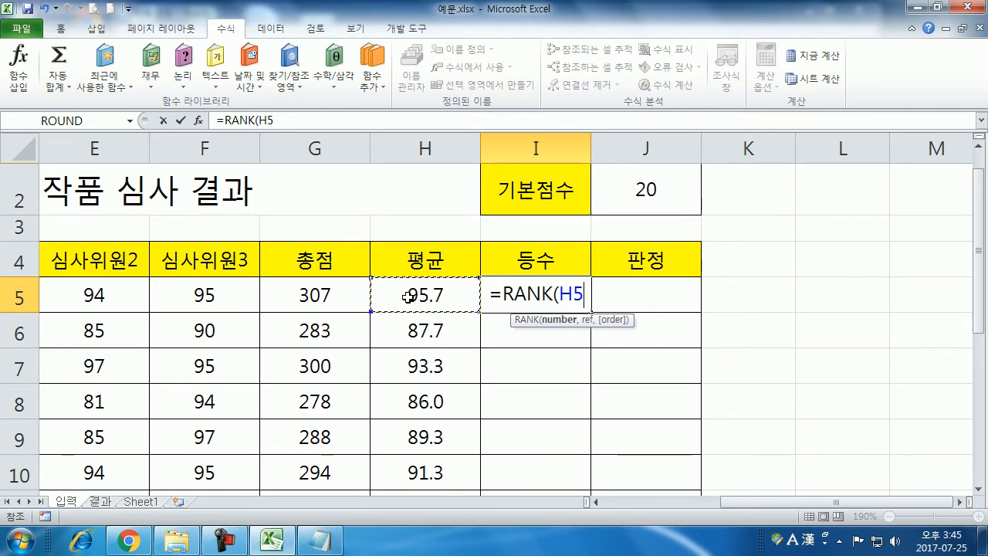
pyautogui.click(317, 293)
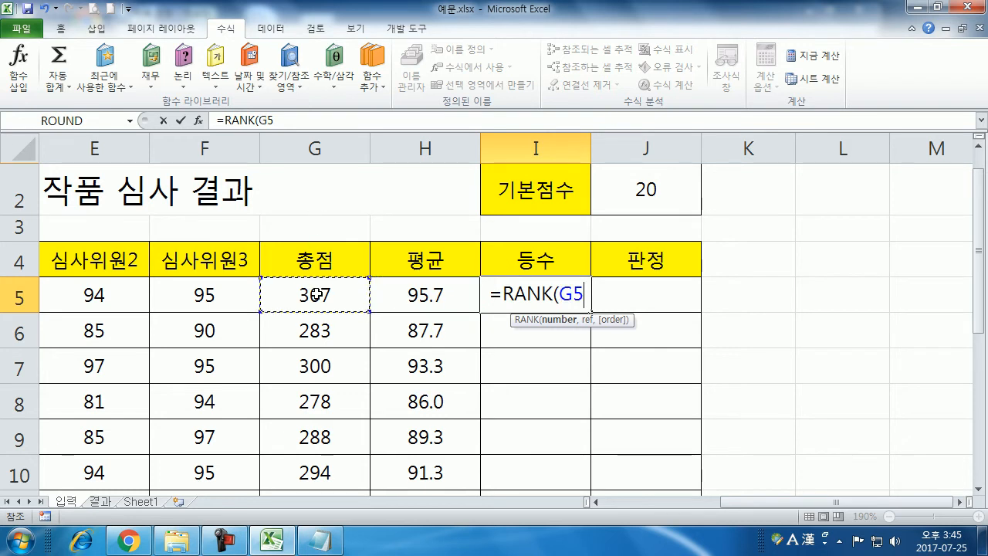
pyautogui.click(400, 297)
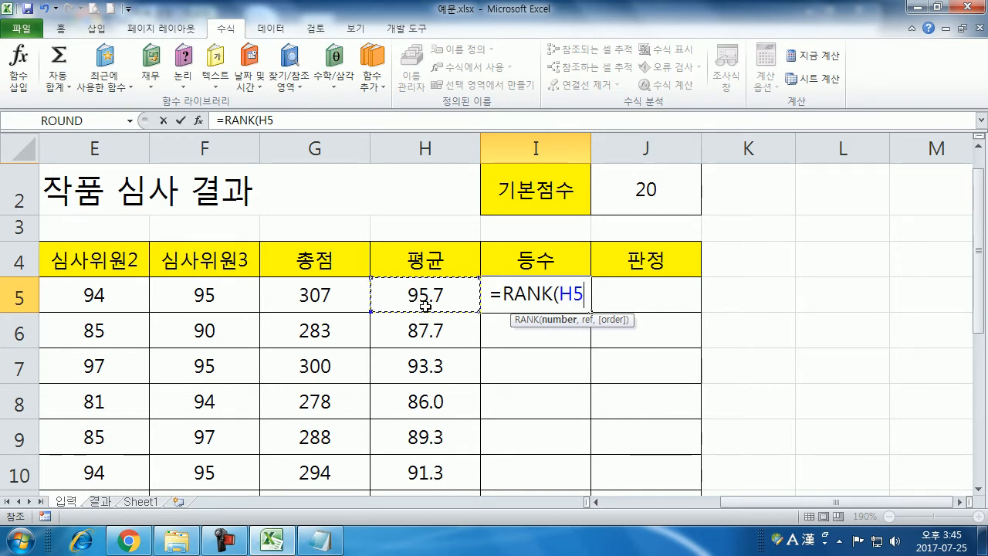
pyautogui.write(',')
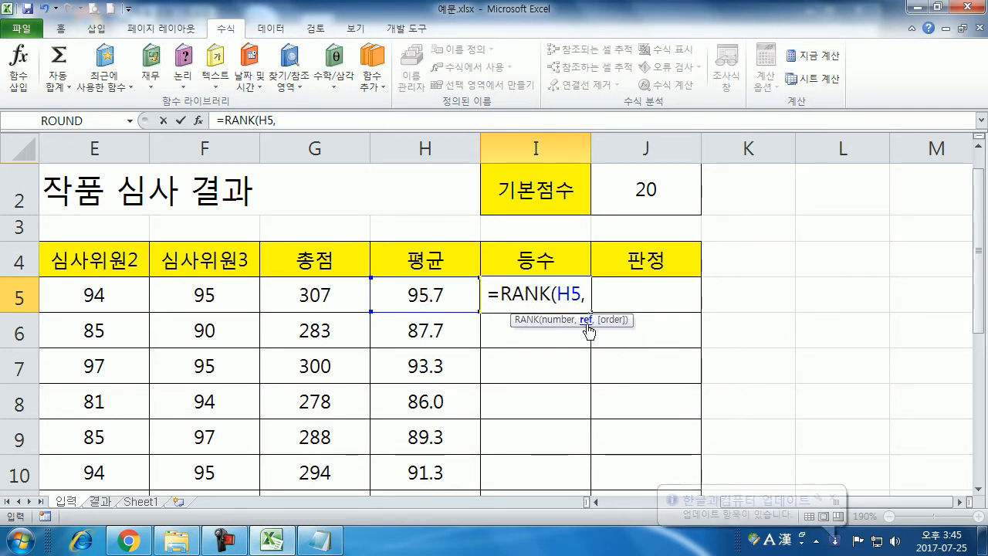
pyautogui.click(832, 497)
pyautogui.click(583, 296)
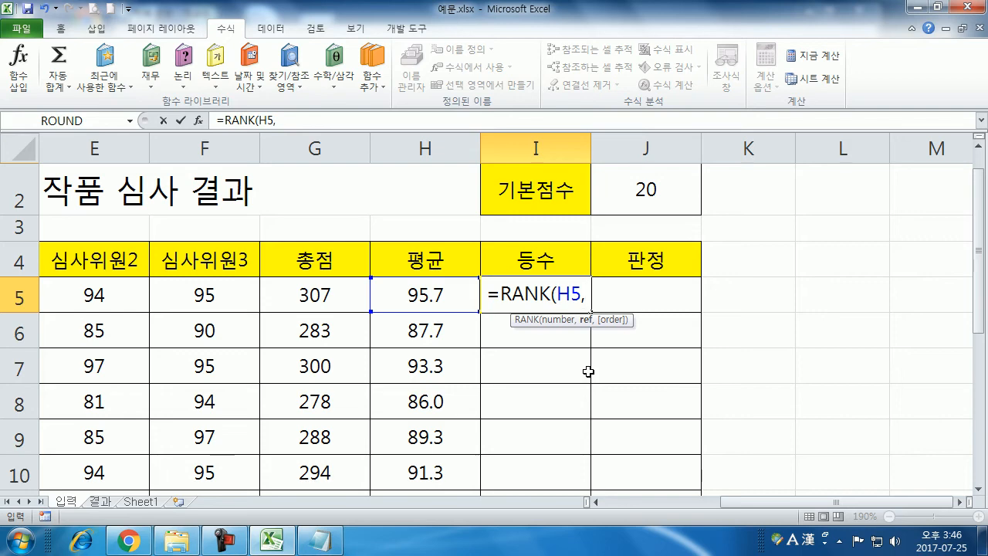
# Set the RANK ref argument to the 평균 range H5:H14 and make it absolute as $H$5:$H$14
pyautogui.click(422, 300)
pyautogui.moveTo(422, 301); pyautogui.dragTo(437, 429)
pyautogui.scroll(-2, 424, 353)
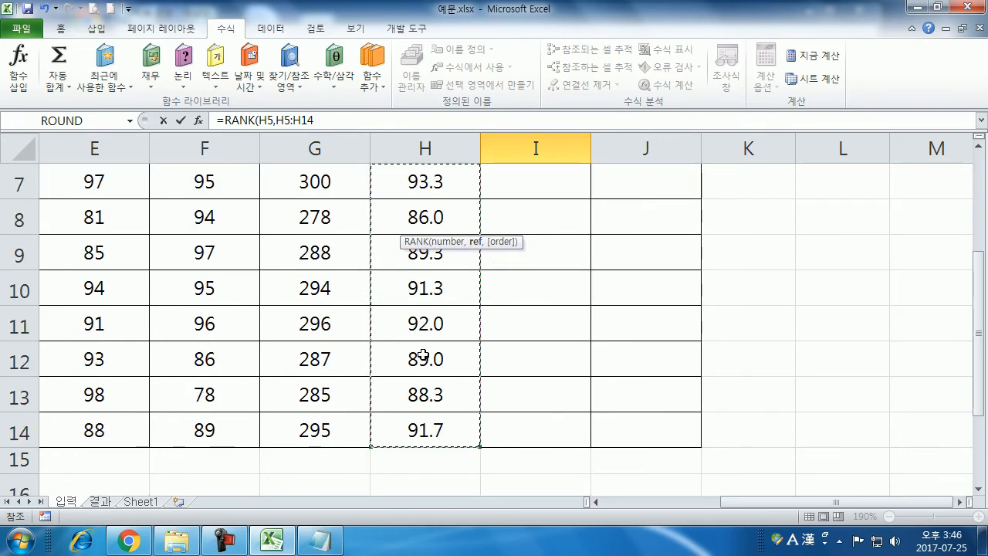
pyautogui.scroll(2, 417, 425)
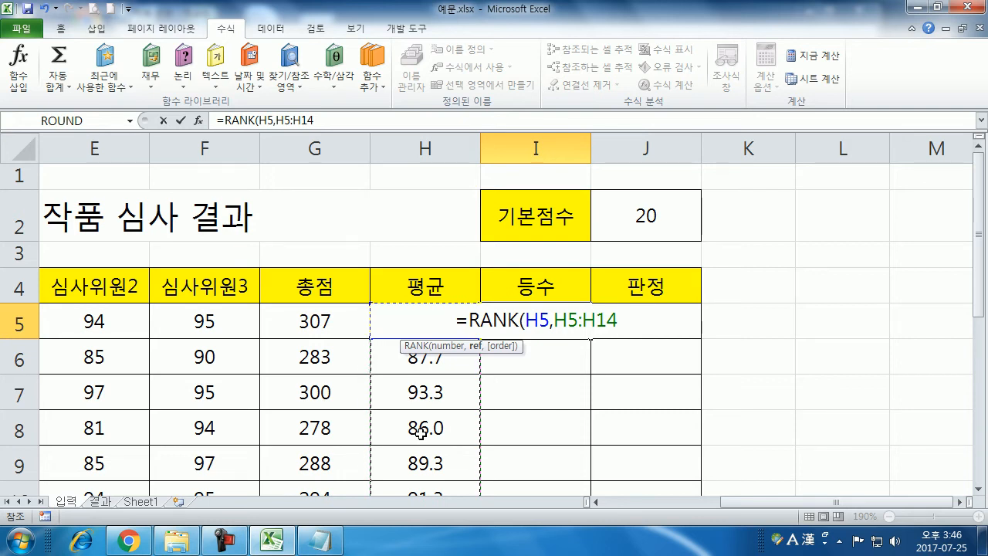
pyautogui.press('F4')
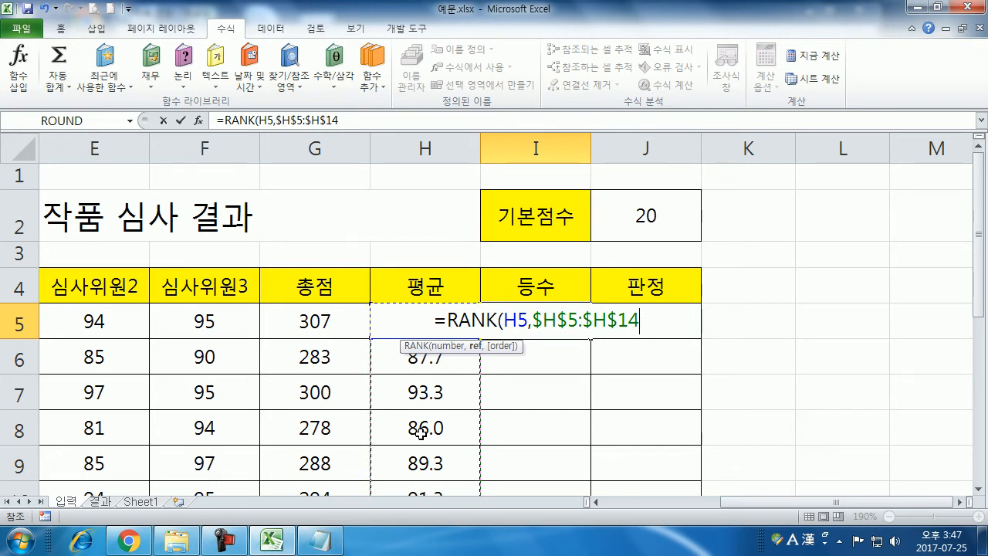
# Set the order argument to 0 (내림차순) and complete the formula =RANK(H5,$H$5:$H$14,0) in I5
pyautogui.write(',')
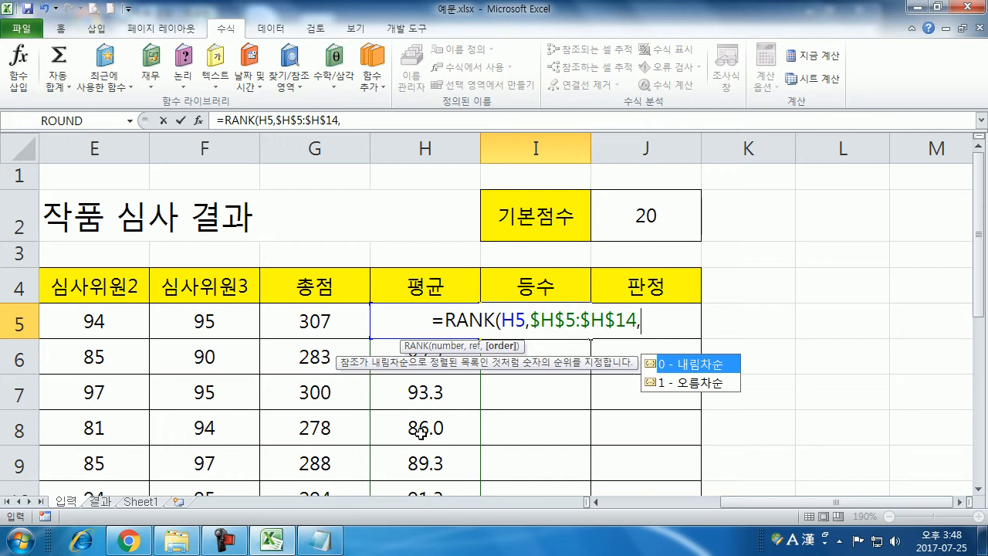
pyautogui.press('Down')
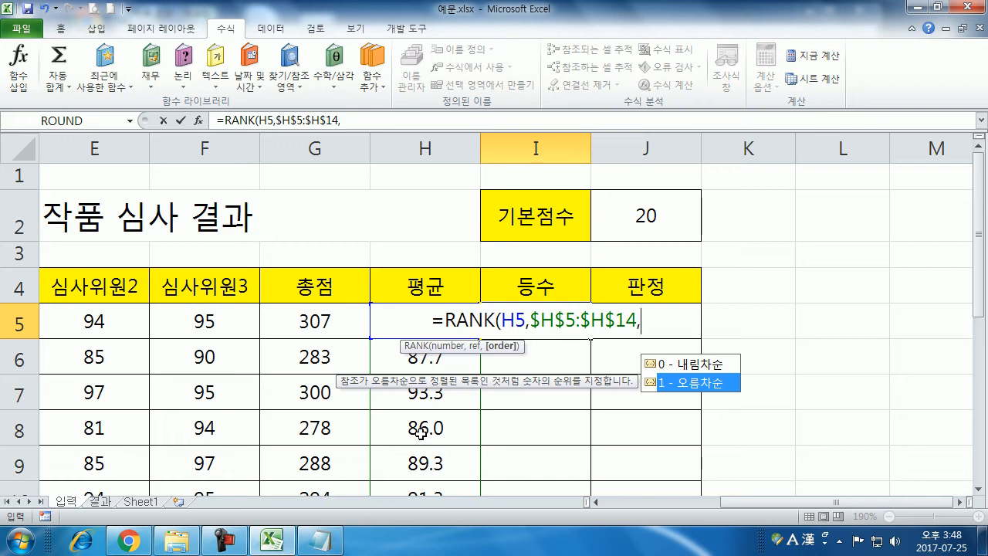
pyautogui.press('Up')
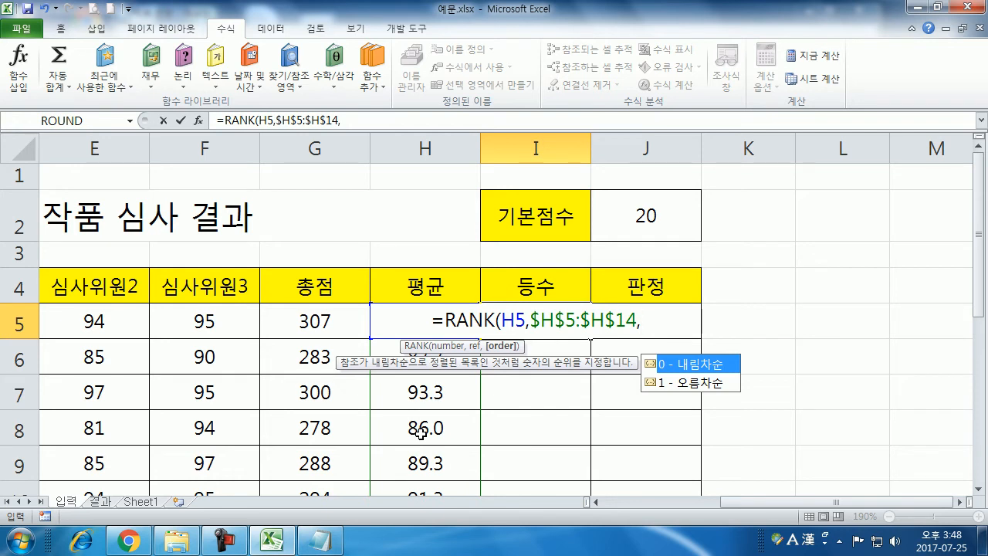
pyautogui.write('0')
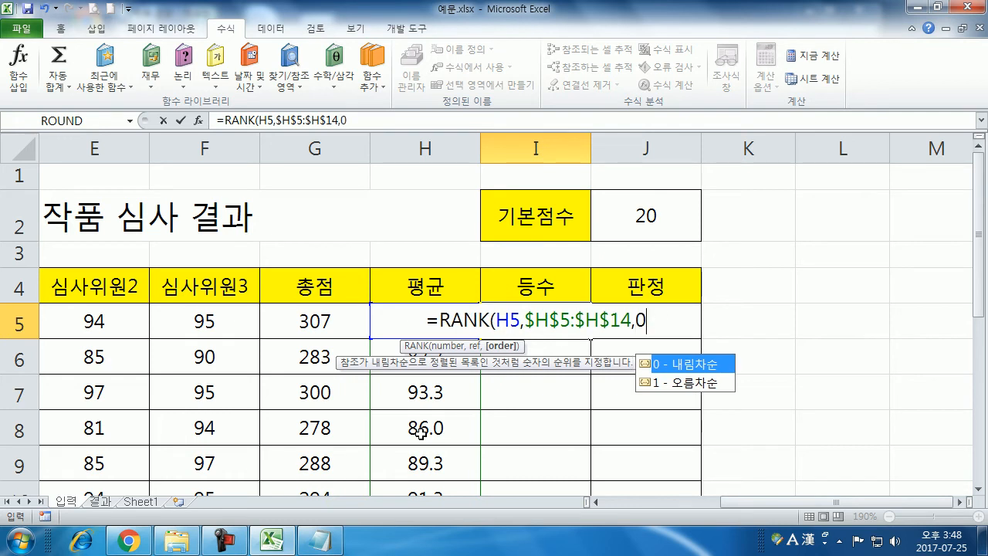
pyautogui.press('BackSpace')
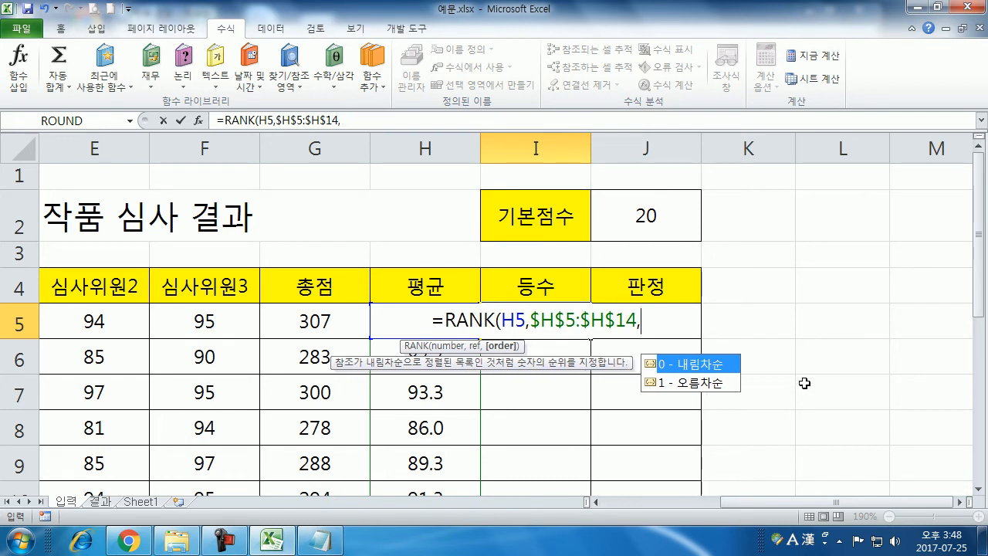
pyautogui.doubleClick(691, 363)
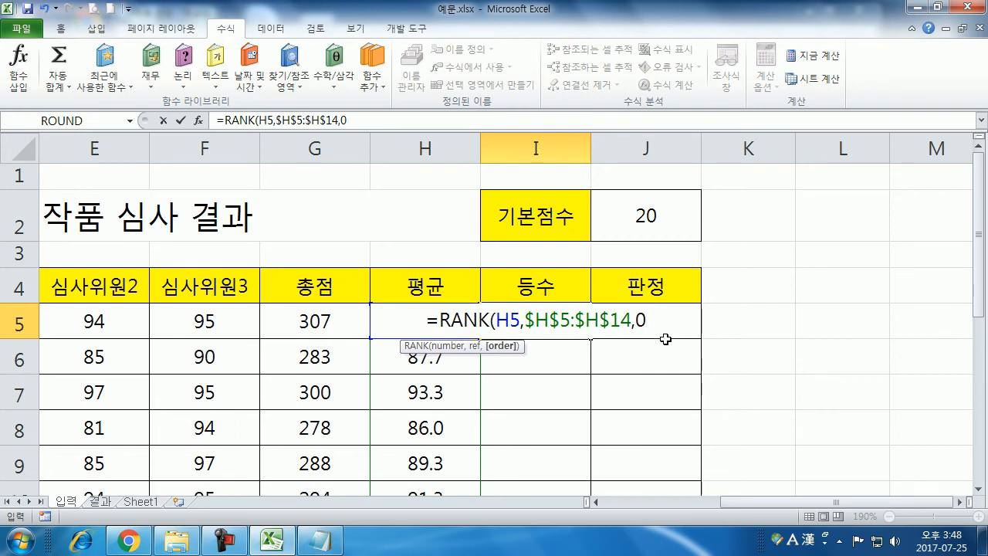
pyautogui.write(')')
pyautogui.press('Return')
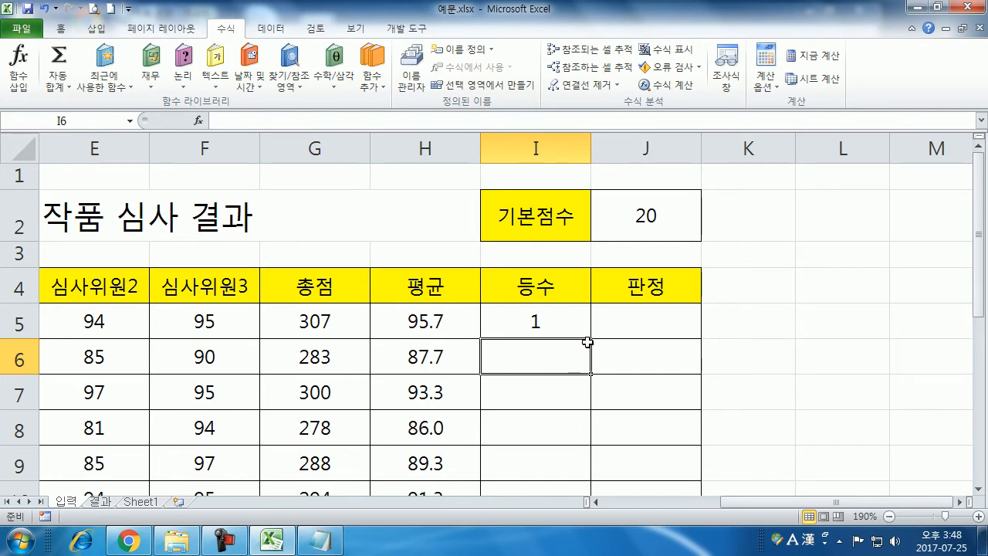
# Fill the RANK formula from I5 down the 등수 column to row 14 and check the filled ranks
pyautogui.click(564, 323)
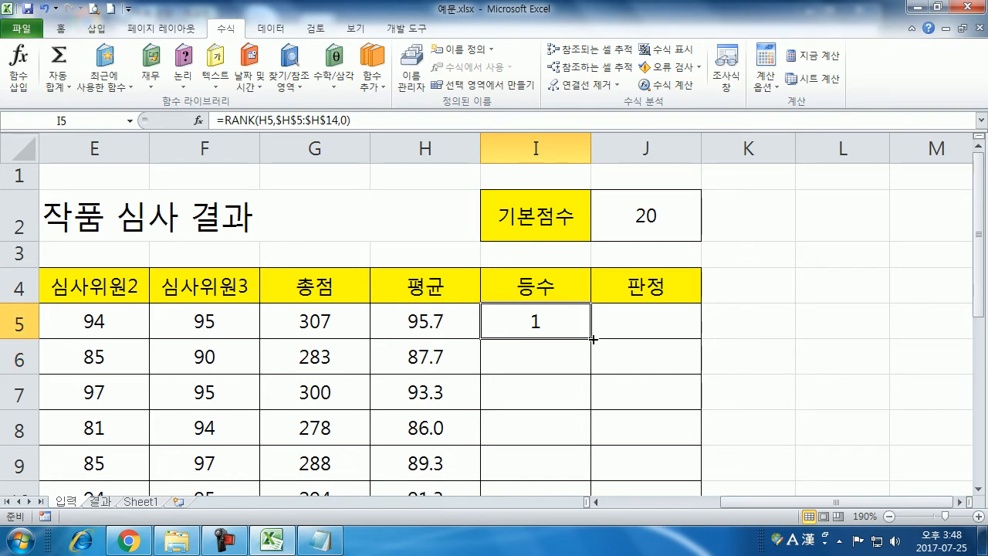
pyautogui.doubleClick(592, 339)
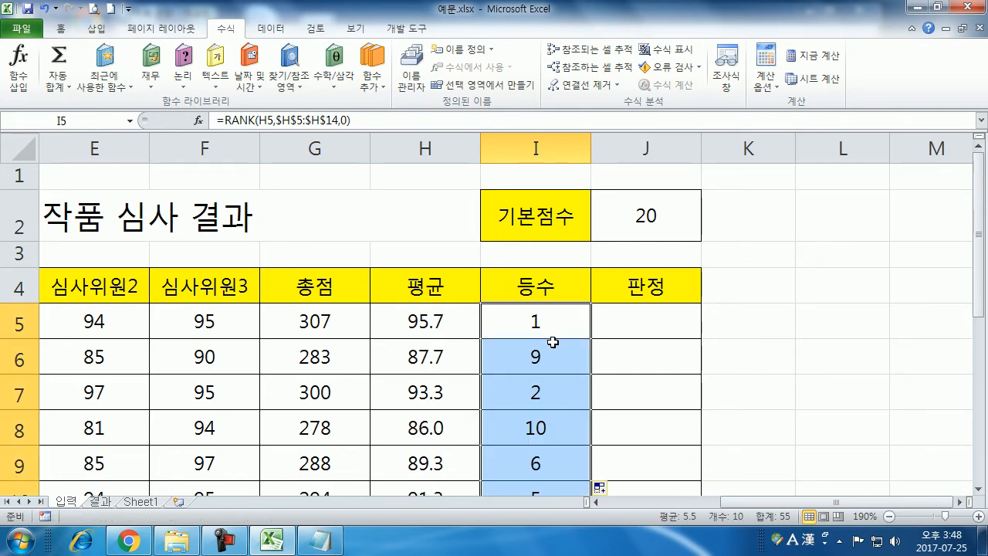
pyautogui.scroll(-2, 553, 343)
pyautogui.scroll(1, 551, 342)
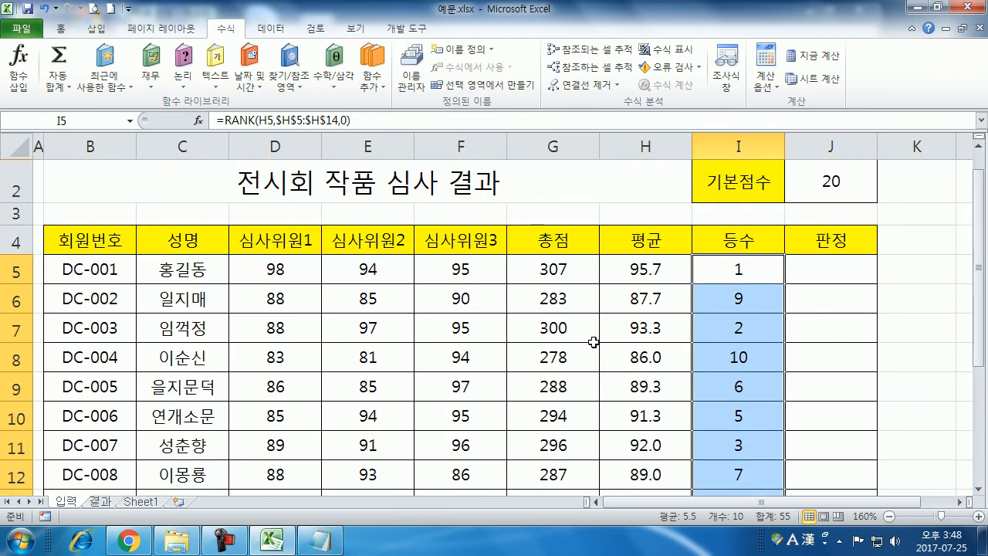
# Examine the 평균 values in column H down to row 14 against the empty 판정 column
pyautogui.moveTo(905, 508); pyautogui.dragTo(936, 508)
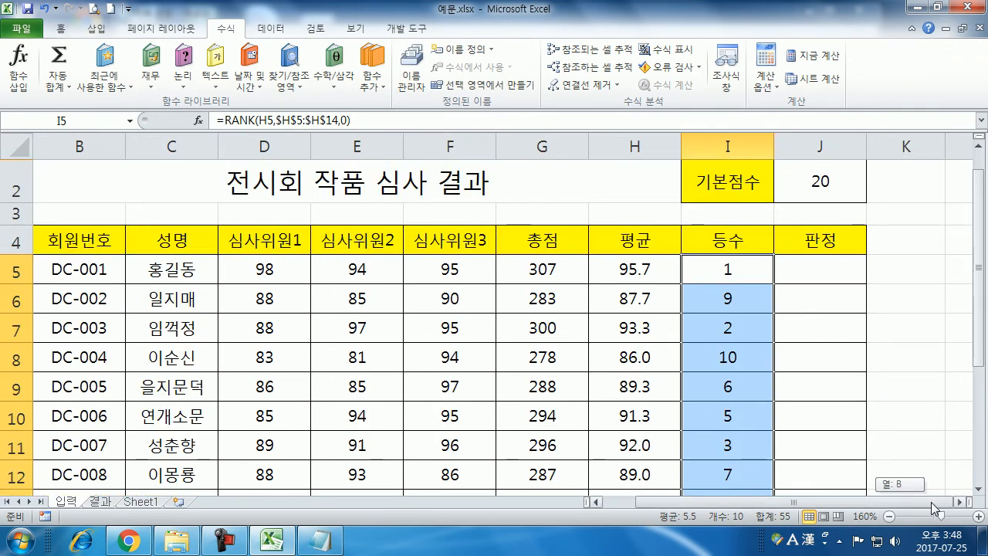
pyautogui.click(827, 271)
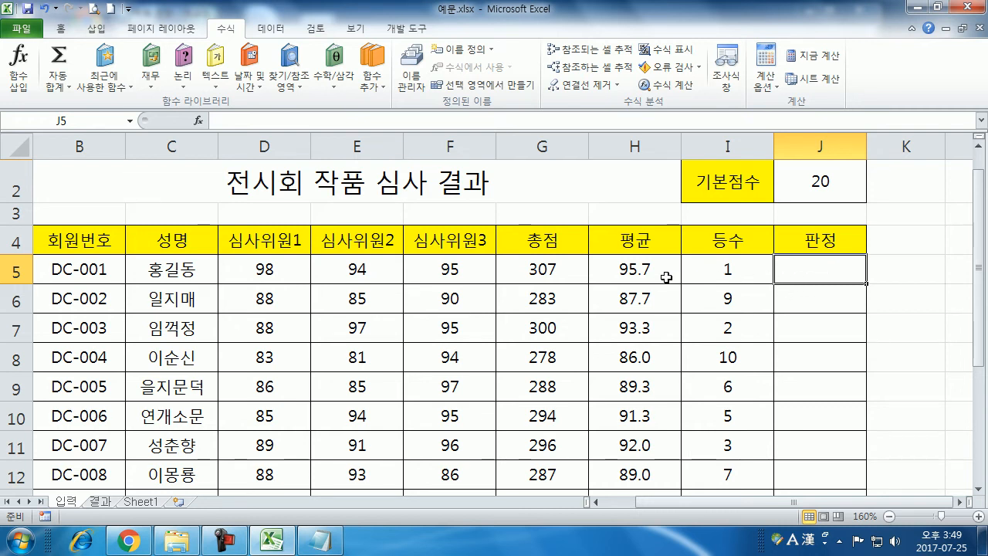
pyautogui.click(641, 272)
pyautogui.click(635, 324)
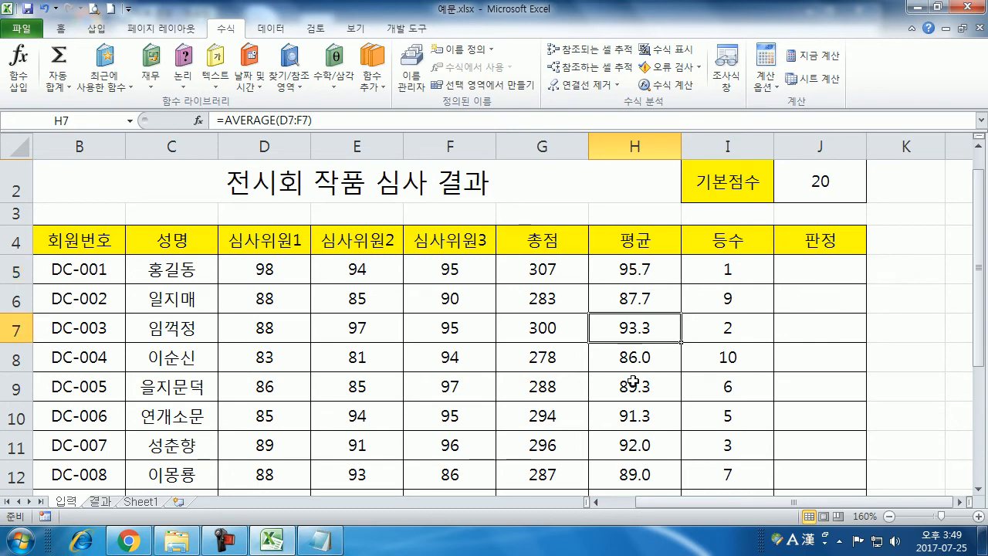
pyautogui.click(641, 417)
pyautogui.click(650, 450)
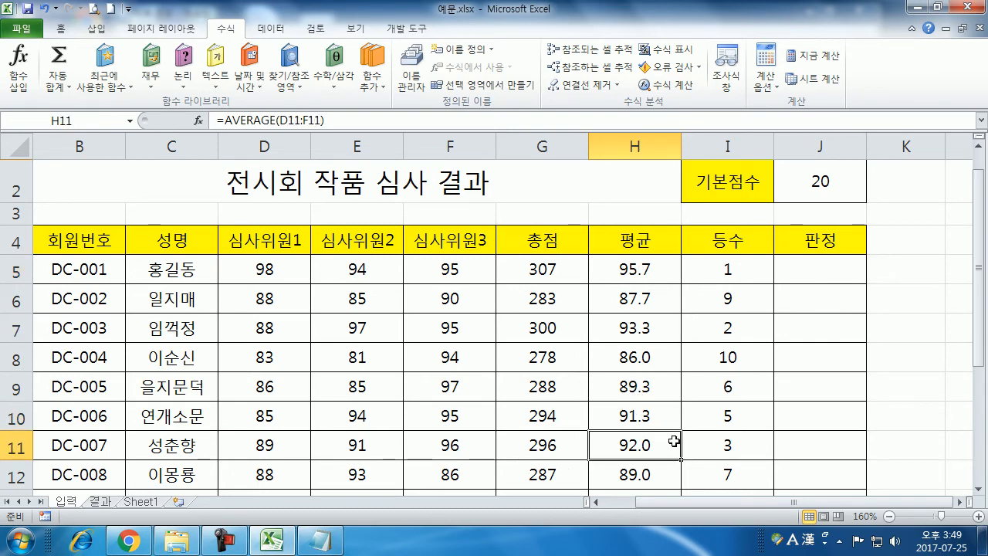
pyautogui.scroll(-1, 674, 440)
pyautogui.click(653, 379)
pyautogui.scroll(2, 779, 325)
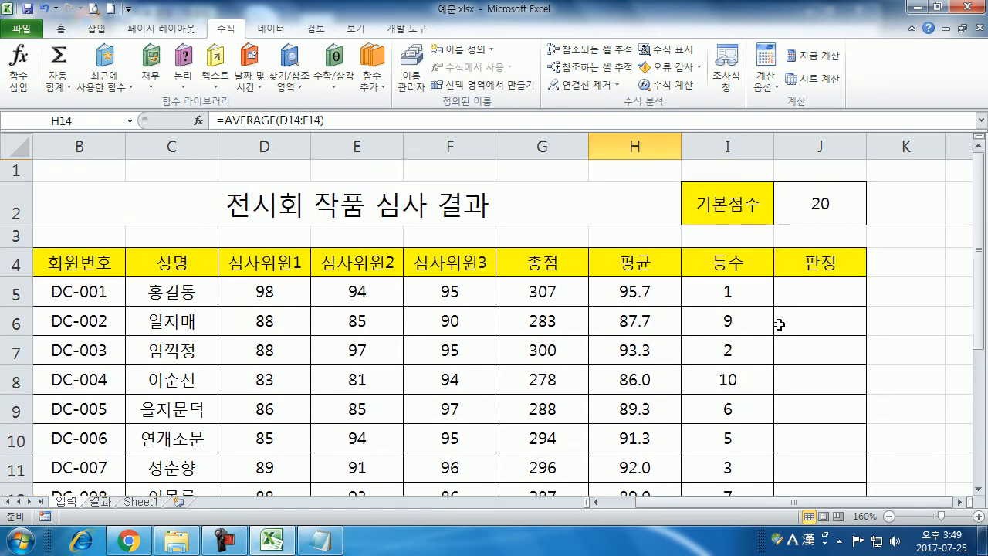
# Start an IF function in the first 판정 cell, J5
pyautogui.click(823, 291)
pyautogui.moveTo(824, 292)
pyautogui.mouseDown()
pyautogui.moveTo(810, 409)
pyautogui.moveTo(814, 298)
pyautogui.mouseUp()
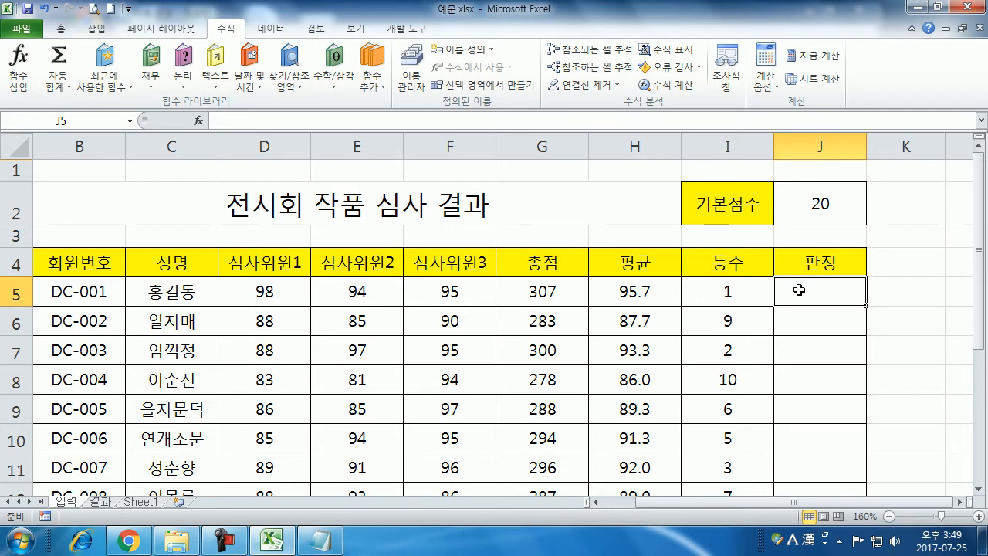
pyautogui.click(961, 502)
pyautogui.click(961, 502)
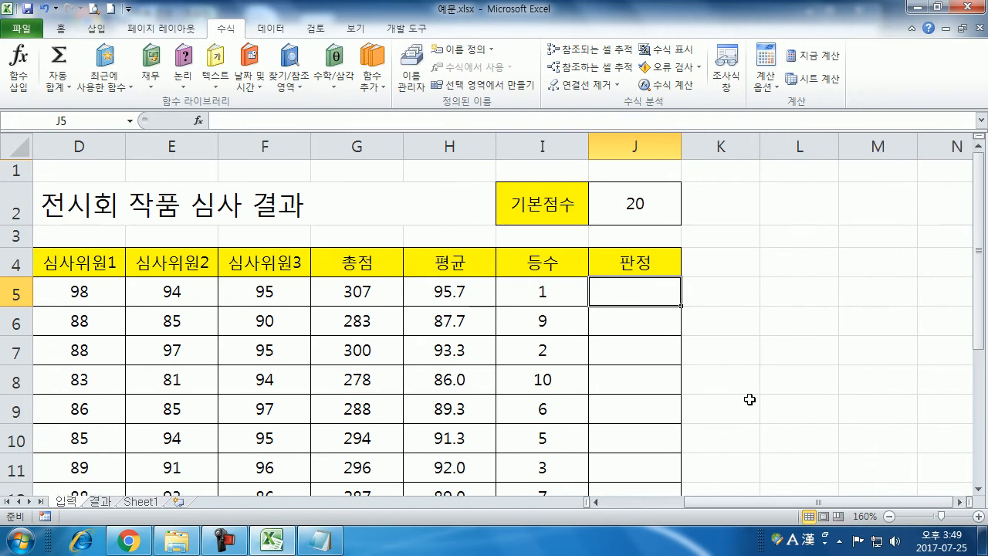
pyautogui.write('=')
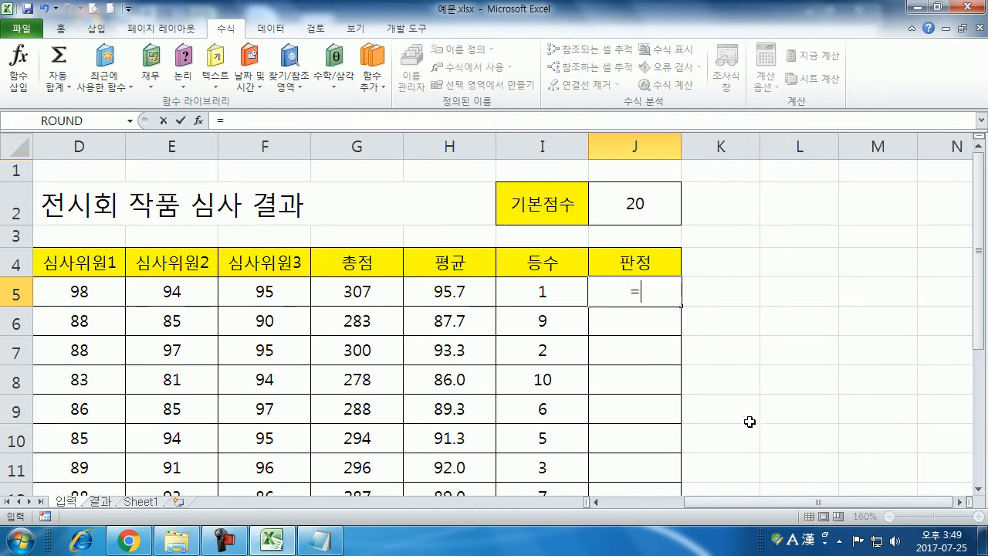
pyautogui.write('I')
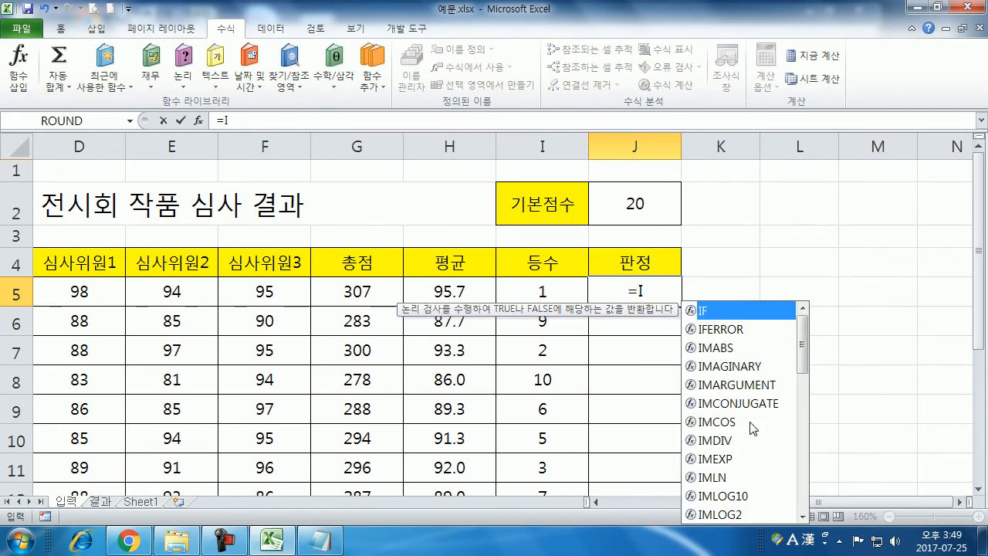
pyautogui.write('F')
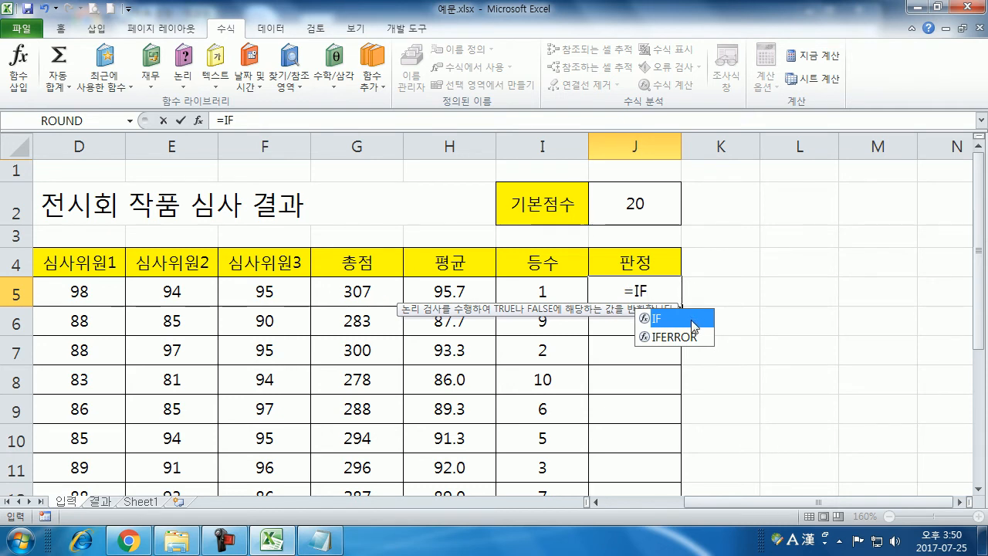
pyautogui.doubleClick(662, 324)
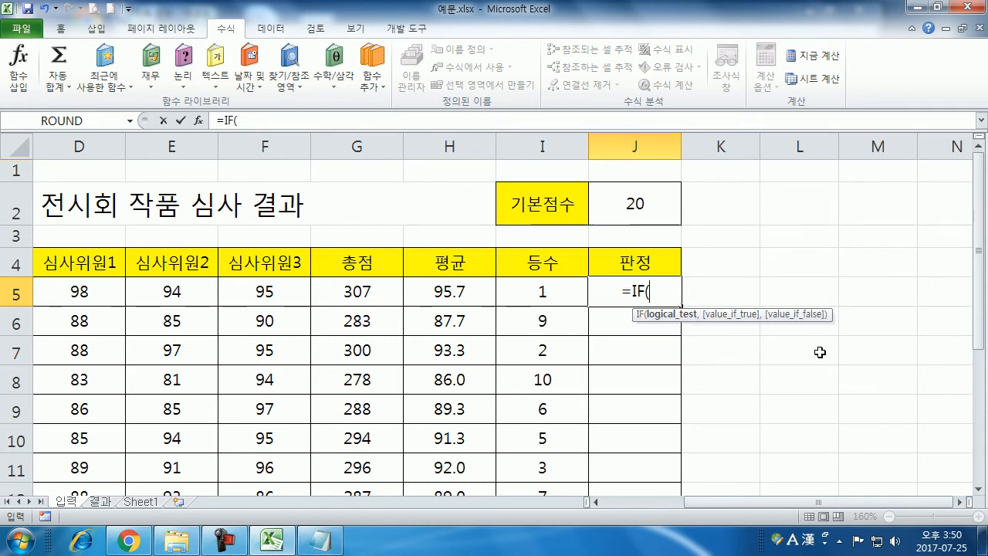
# Set the IF logical test to check whether the first 평균 value is at least 90, H5>=90
pyautogui.click(436, 286)
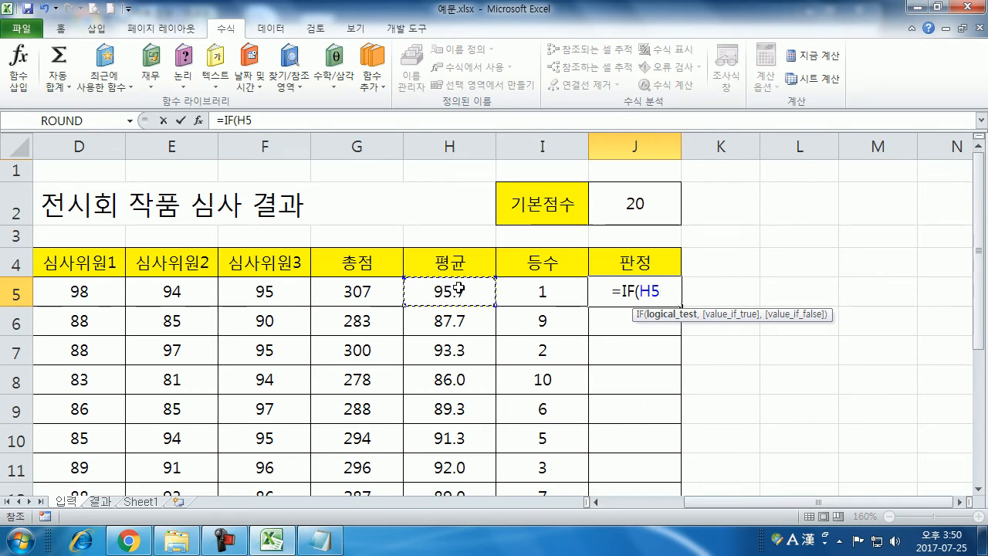
pyautogui.write('>=')
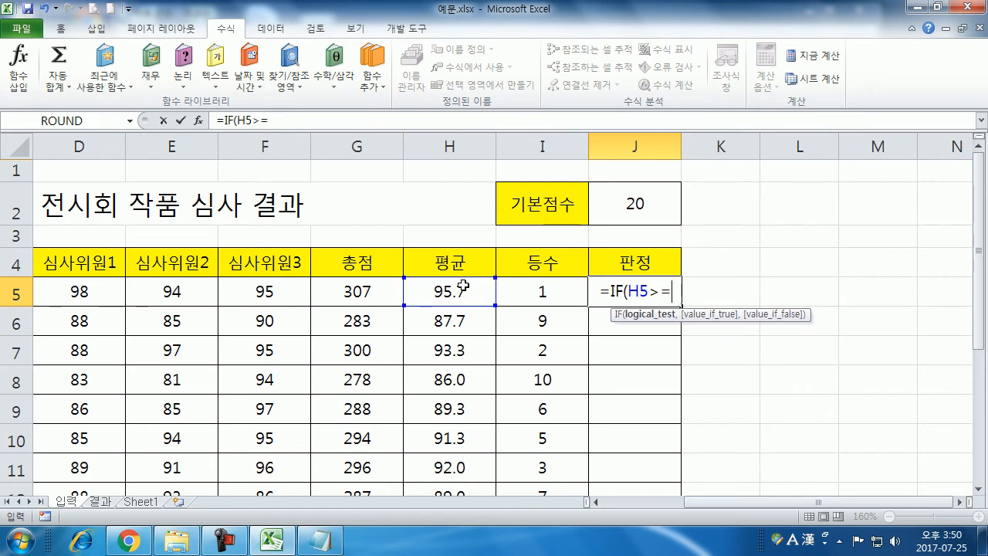
pyautogui.write('90')
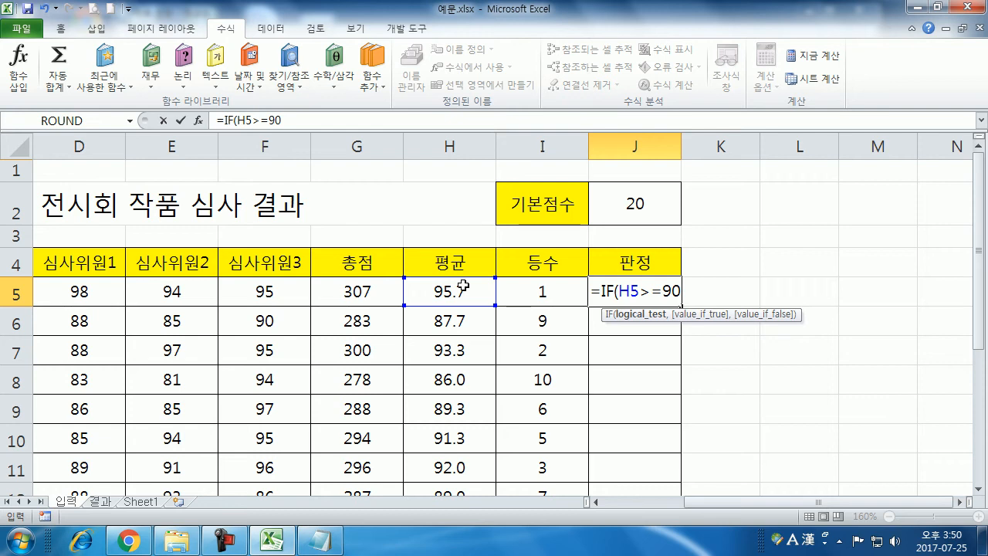
# Return "통과" when true and empty text otherwise, completing =IF(H5>=90,"통과","") in J5
pyautogui.write(',"')
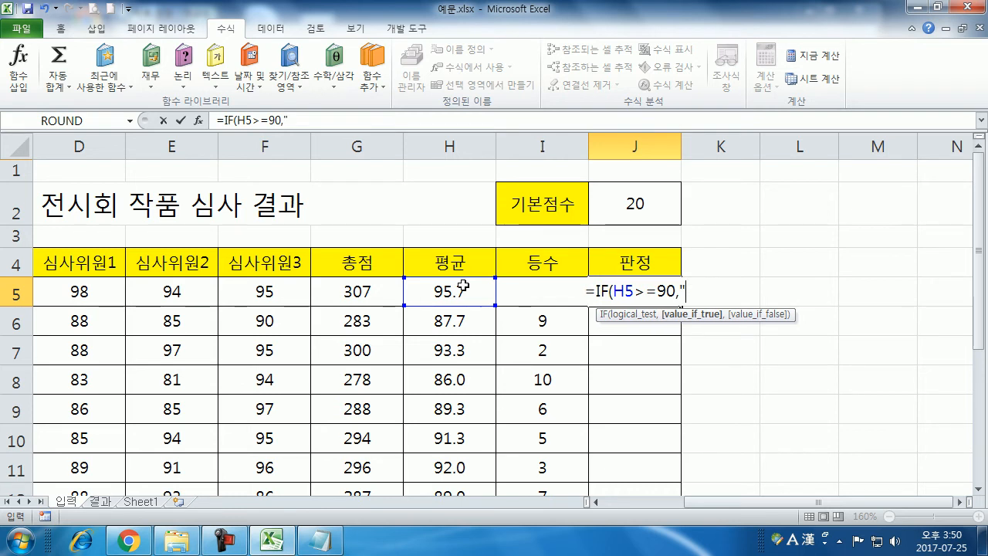
pyautogui.press('Hangul')
pyautogui.write('ㅌ통과"')
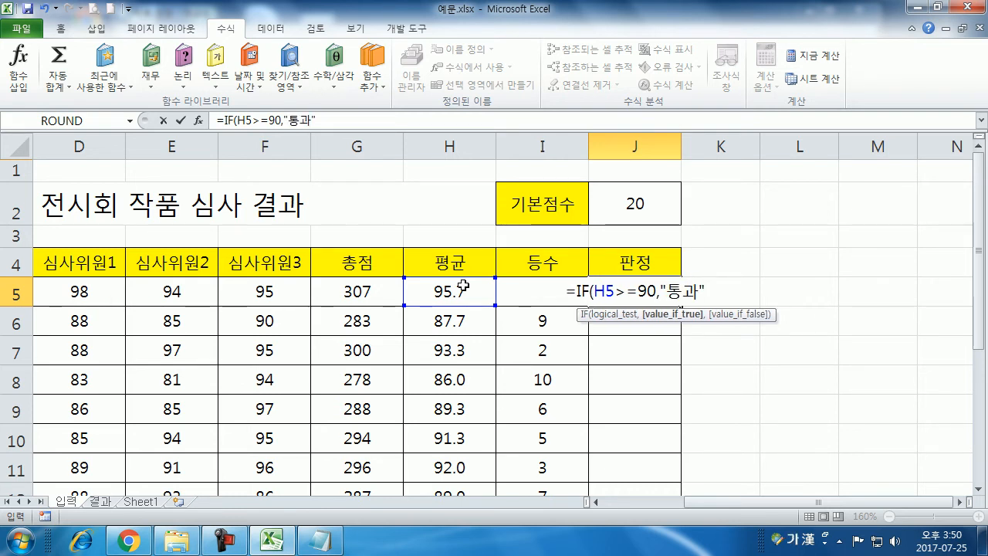
pyautogui.write(',""')
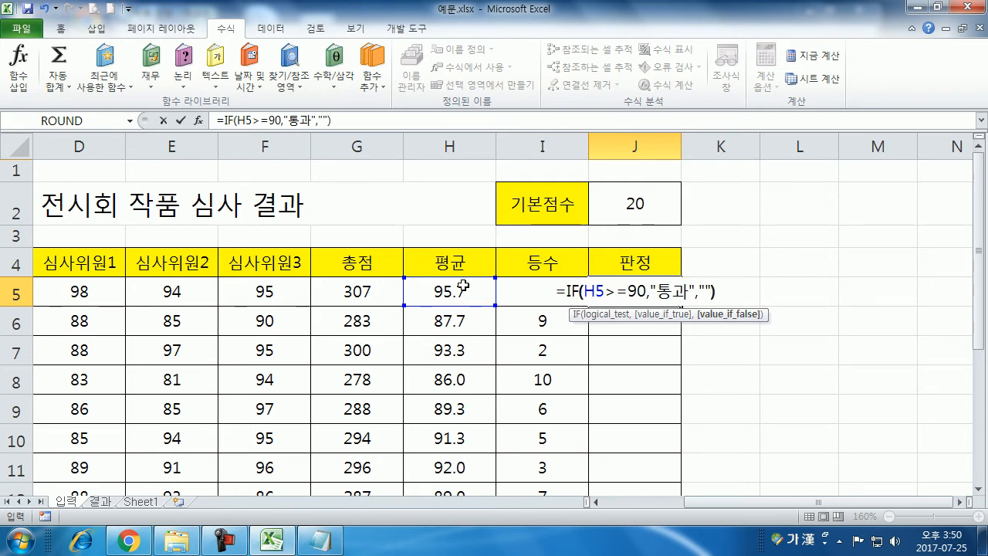
pyautogui.write(')')
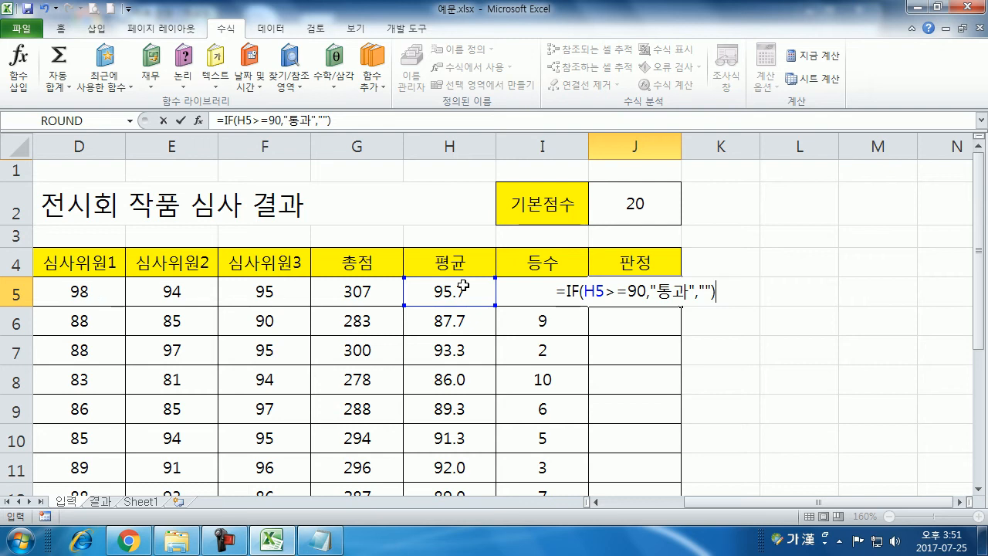
pyautogui.press('Return')
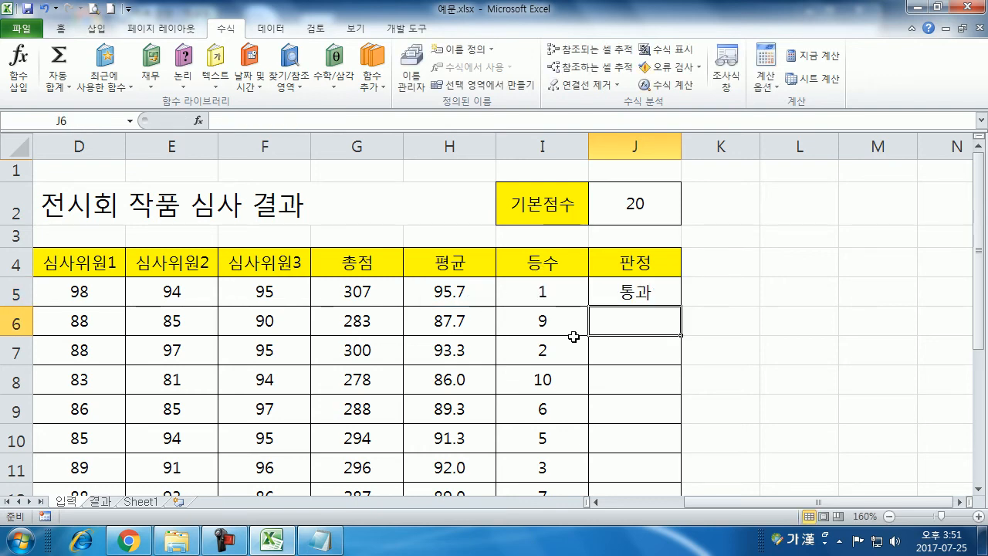
# Clear the 총점, 평균 and 등수 formulas below the first member, in G6:I14
pyautogui.moveTo(396, 318); pyautogui.dragTo(567, 388)
pyautogui.scroll(-2, 567, 388)
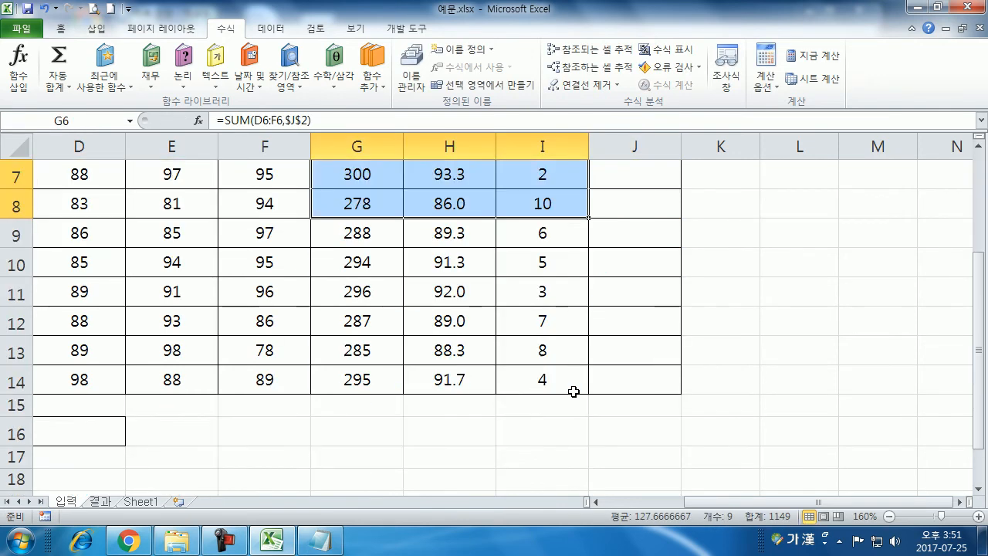
pyautogui.keyDown('ctrl'); pyautogui.click(575, 384); pyautogui.keyUp('ctrl')
pyautogui.press('Delete')
pyautogui.scroll(1, 546, 382)
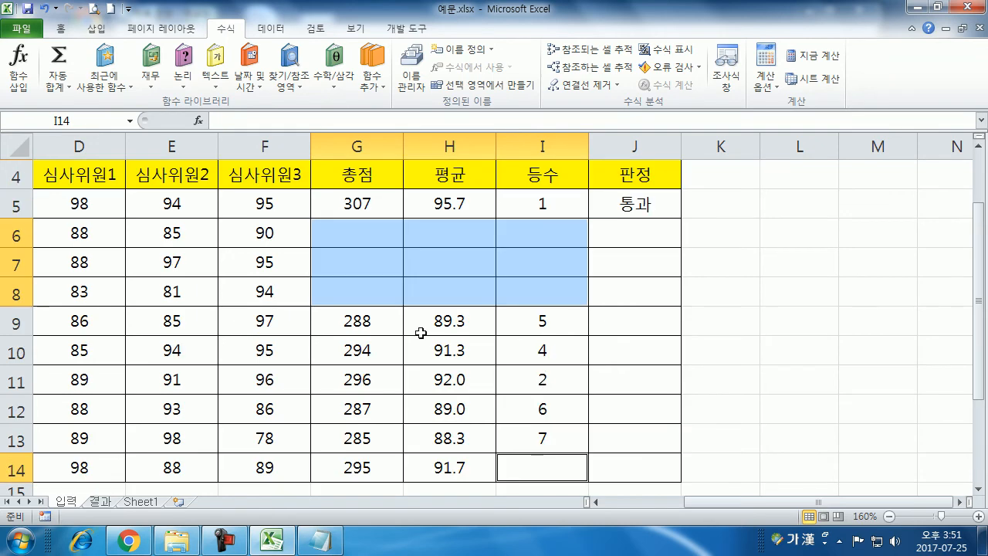
pyautogui.moveTo(362, 321); pyautogui.dragTo(517, 461)
pyautogui.scroll(1, 471, 376)
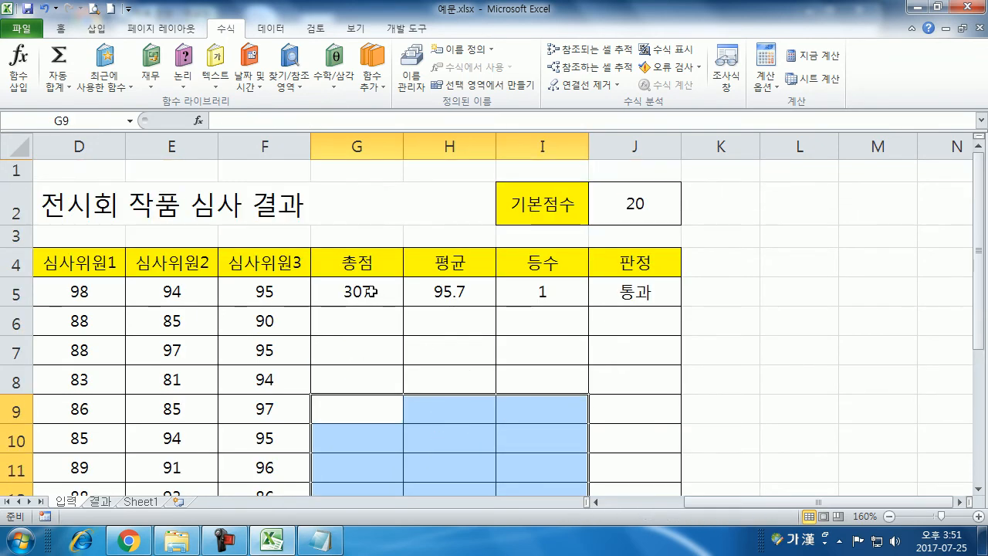
# Fill the row 5 formulas in G5:J5 down to row 14, check the filled rows and undo the fill
pyautogui.moveTo(371, 292); pyautogui.dragTo(658, 297)
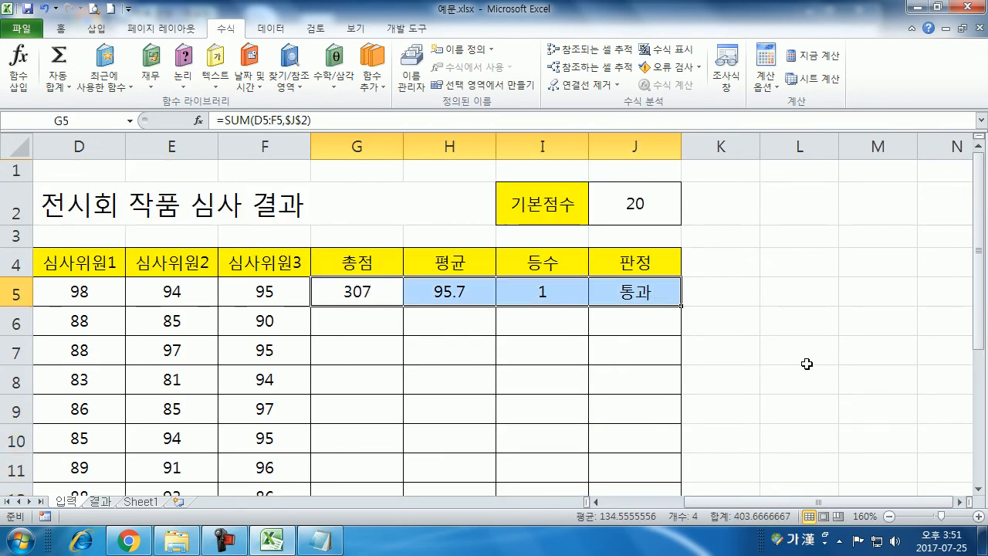
pyautogui.doubleClick(684, 307)
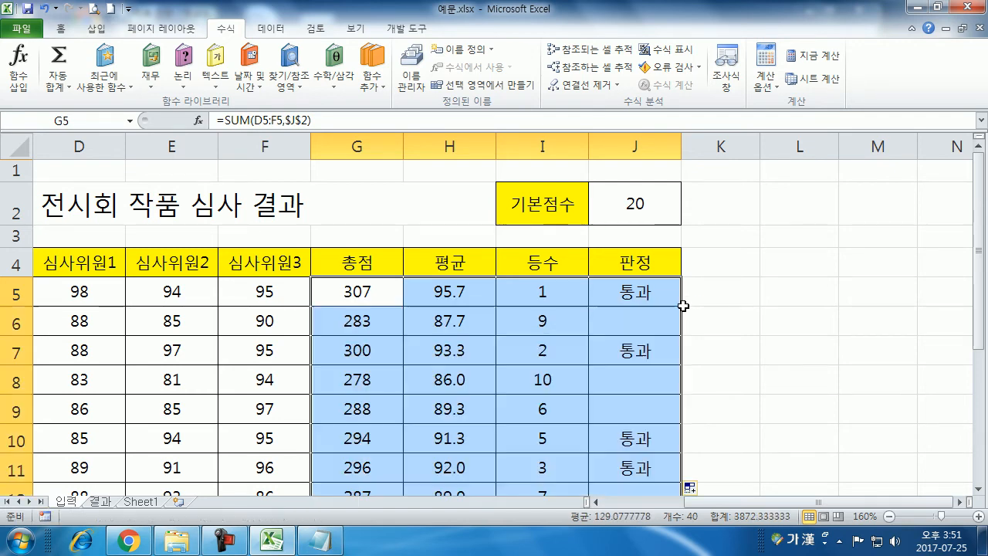
pyautogui.scroll(-2, 687, 309)
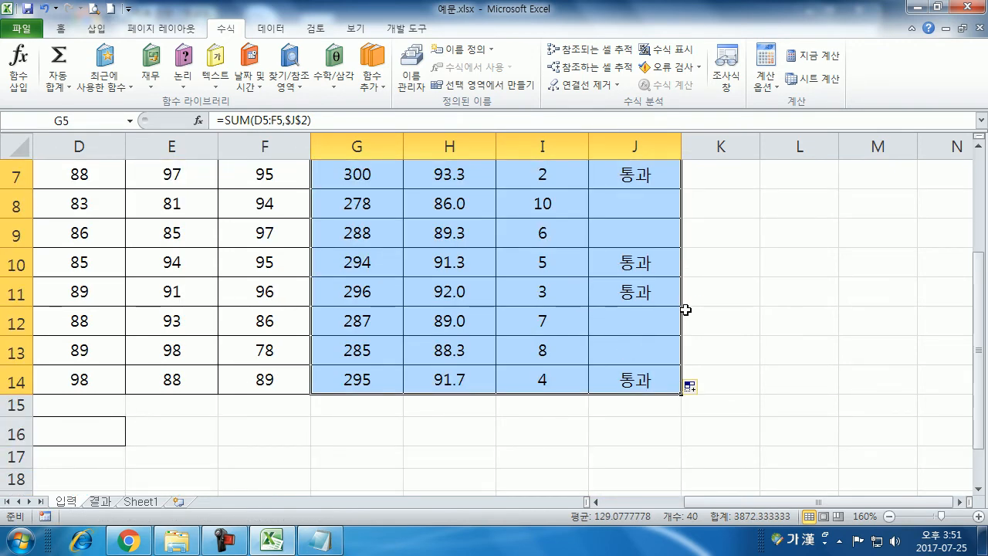
pyautogui.scroll(2, 687, 309)
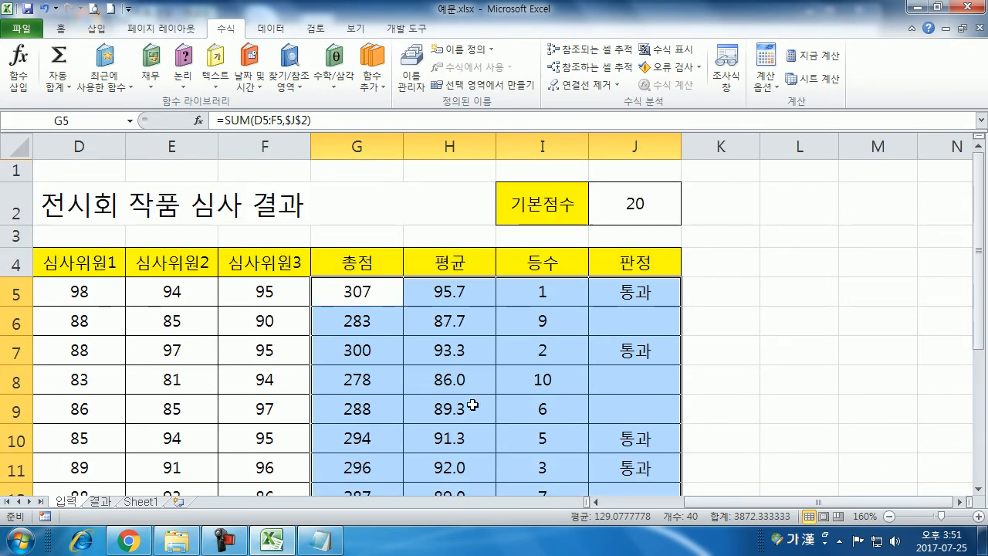
pyautogui.hotkey('ctrl', 'z')
# Fill the 총점, 평균, 등수 and 판정 formulas from G5:J5 down to row 14 and select the 심사 통과 인원 cell, D16
pyautogui.moveTo(332, 284); pyautogui.dragTo(656, 290)
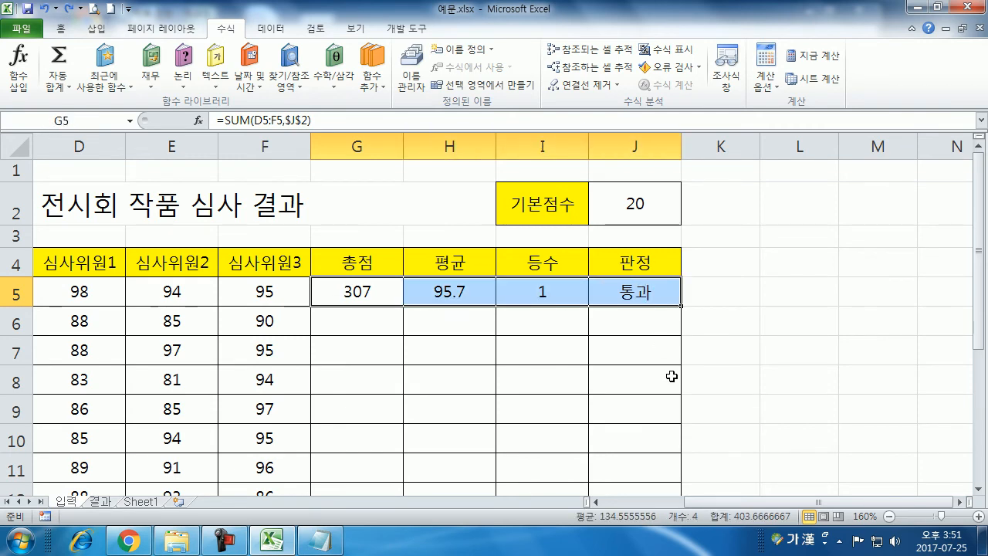
pyautogui.doubleClick(682, 307)
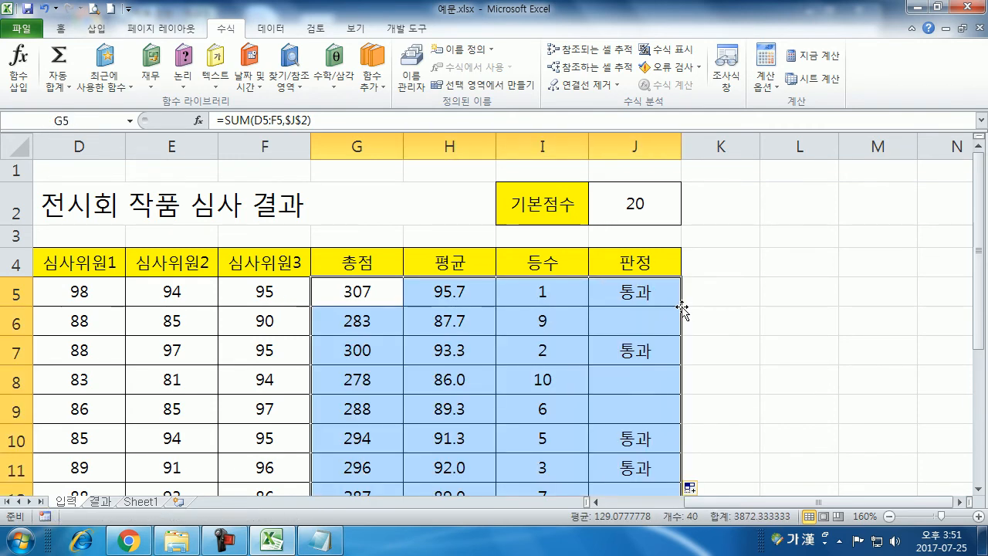
pyautogui.scroll(-2, 682, 309)
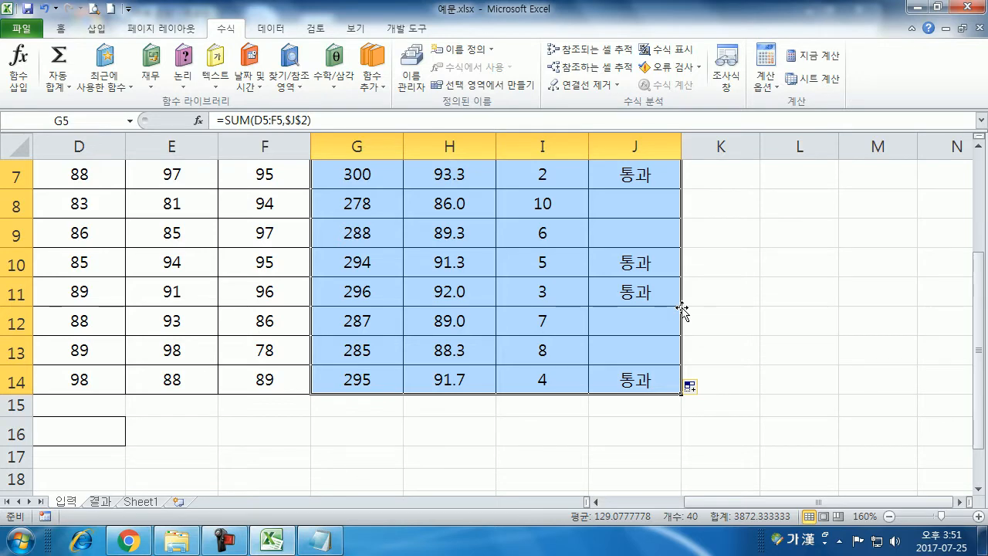
pyautogui.scroll(-3, 661, 315)
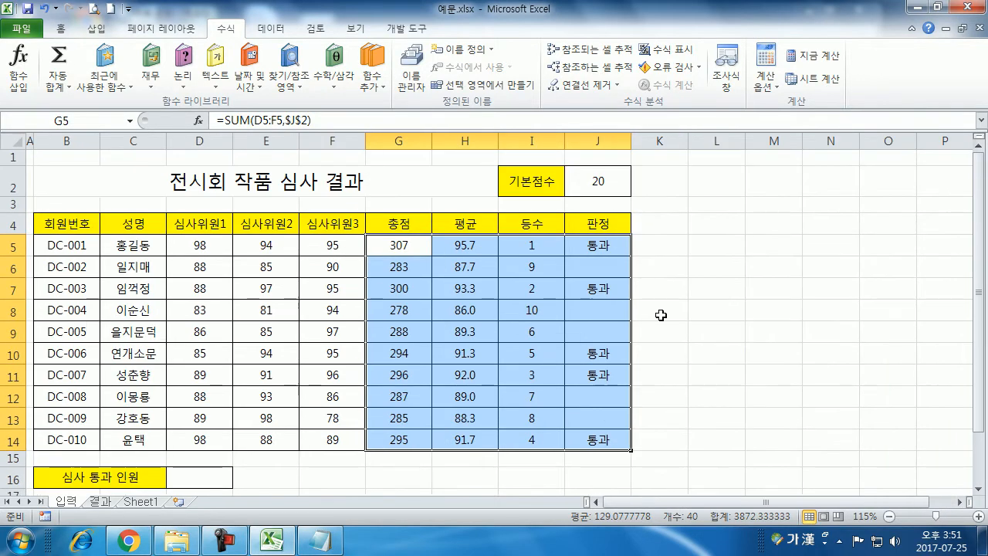
pyautogui.scroll(-1, 629, 315)
pyautogui.click(180, 419)
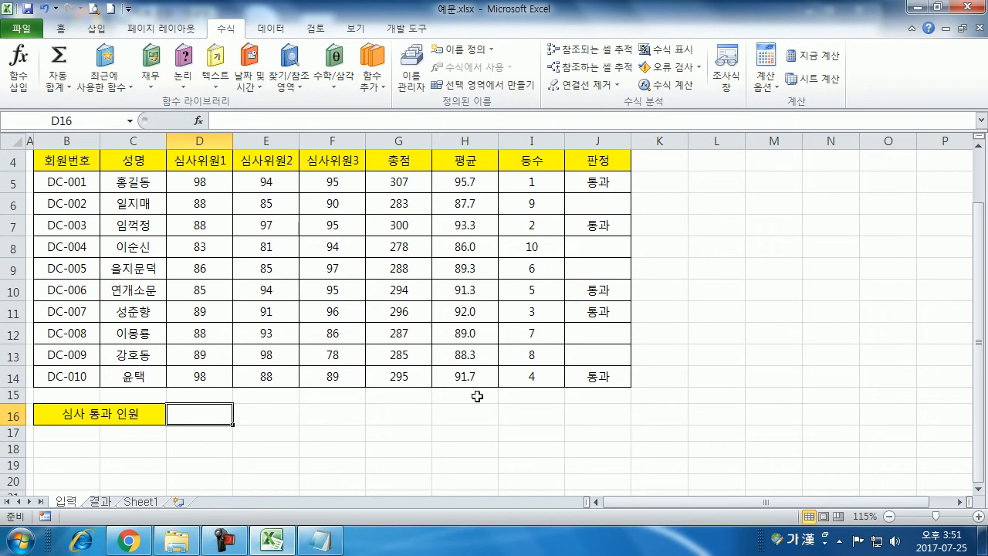
pyautogui.scroll(1, 541, 372)
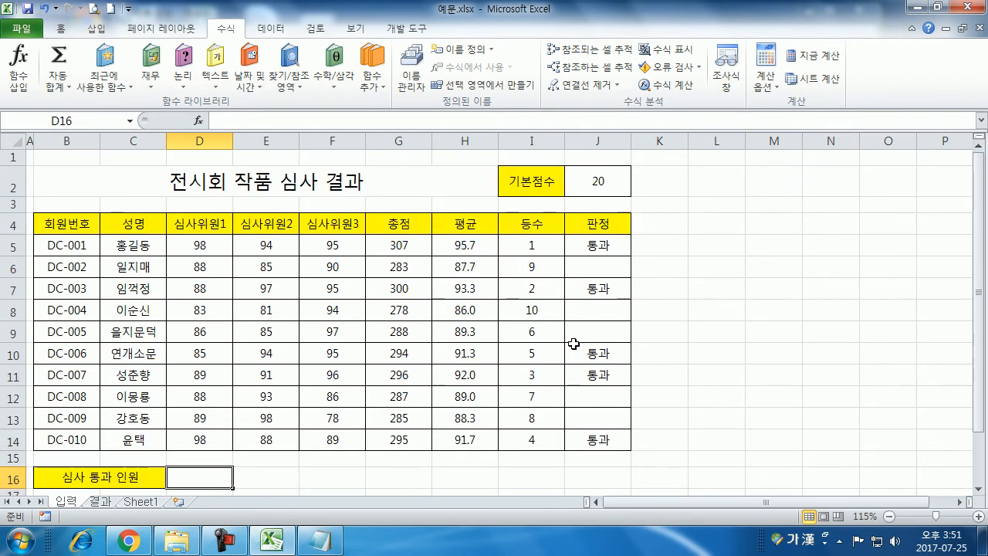
# Collapse the ribbon, clear the 등수 column in I5:I14 and select I5
pyautogui.click(533, 242)
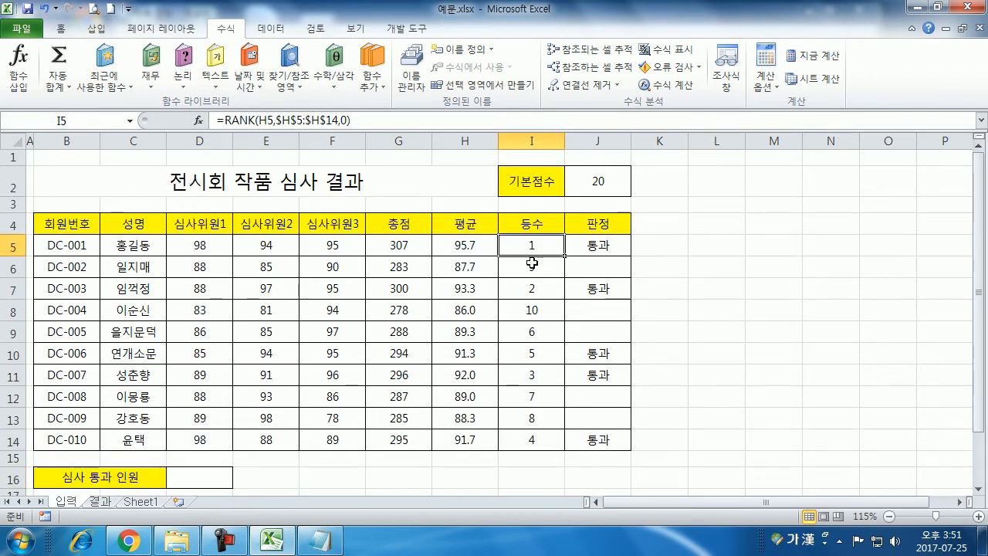
pyautogui.keyDown('ctrl'); pyautogui.scroll(2, 530, 259); pyautogui.keyUp('ctrl')
pyautogui.doubleClick(225, 29)
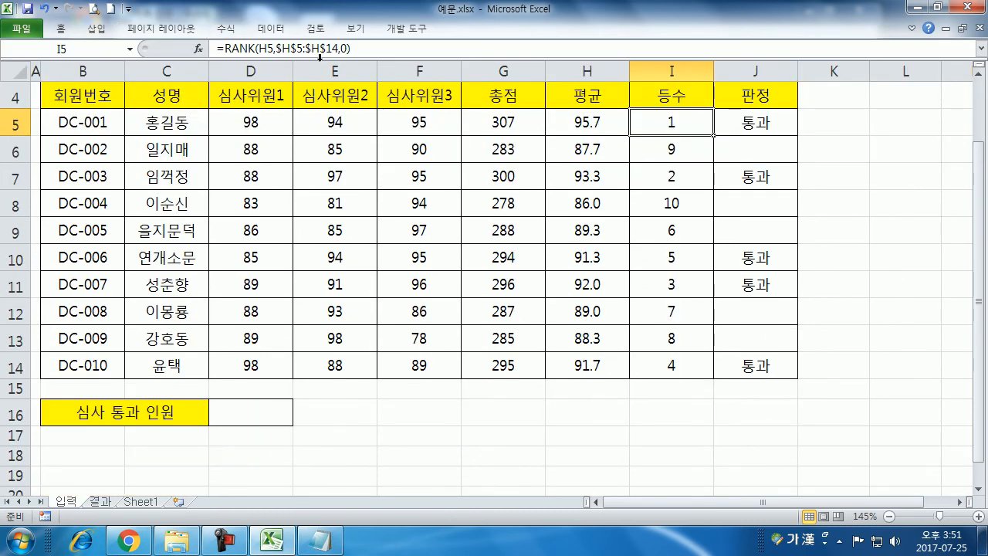
pyautogui.moveTo(663, 149); pyautogui.dragTo(663, 364)
pyautogui.press('Delete')
pyautogui.click(665, 120)
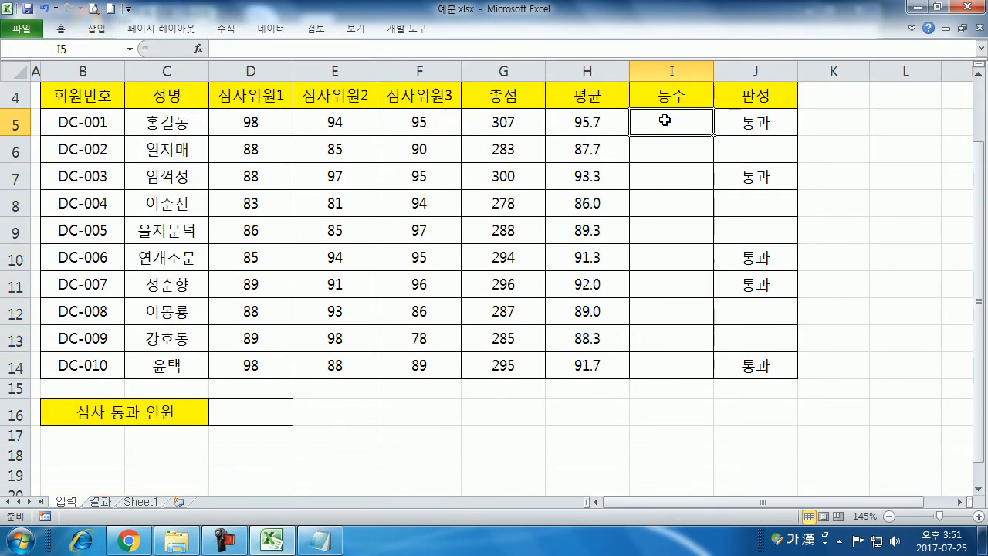
# Enter the formula =RANK(H5,H5:H14,0) in the first member's 등수 cell, I5, ranking the 평균 in descending order
pyautogui.write('=ㄱ무ㅏ')
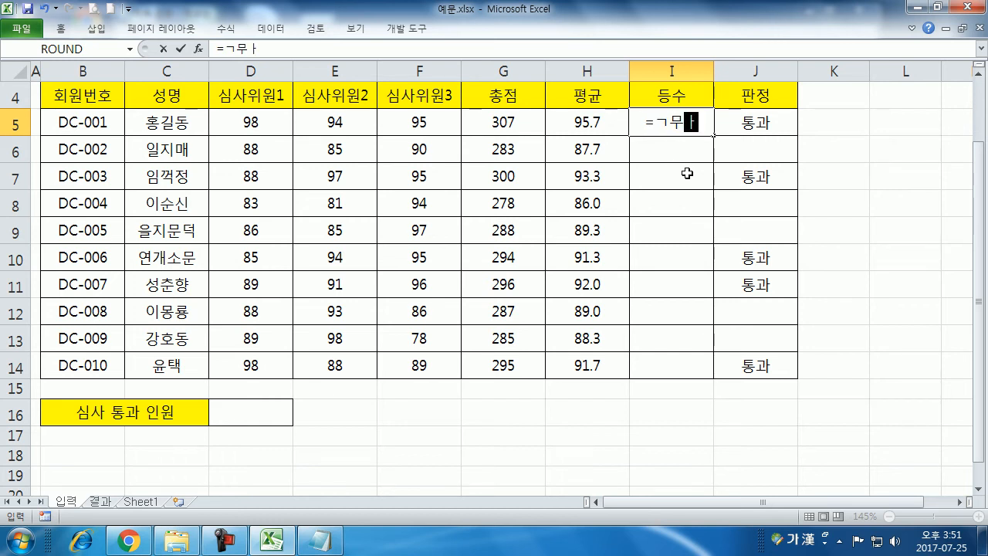
pyautogui.press('Escape')
pyautogui.write('=ㄱ')
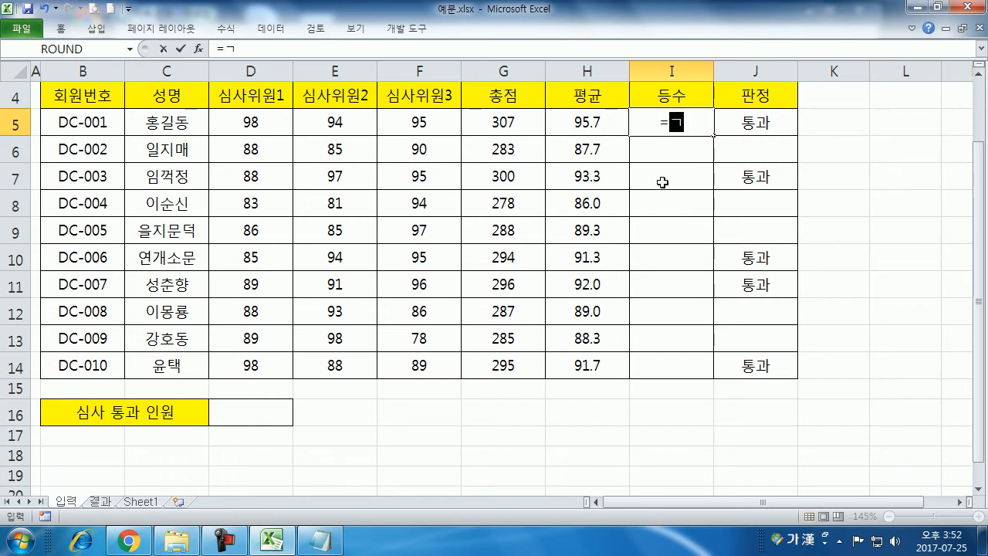
pyautogui.write('무ㅏ(')
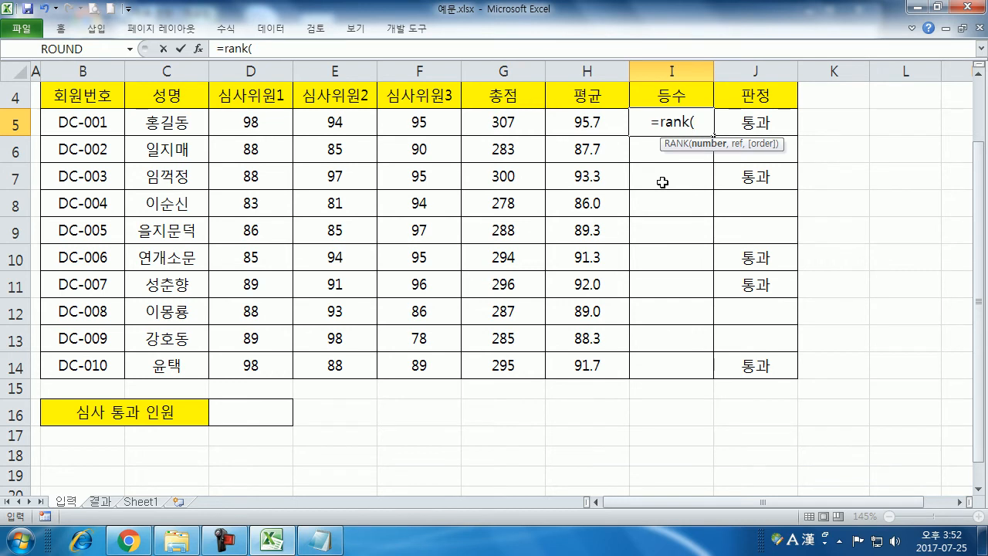
pyautogui.click(587, 117)
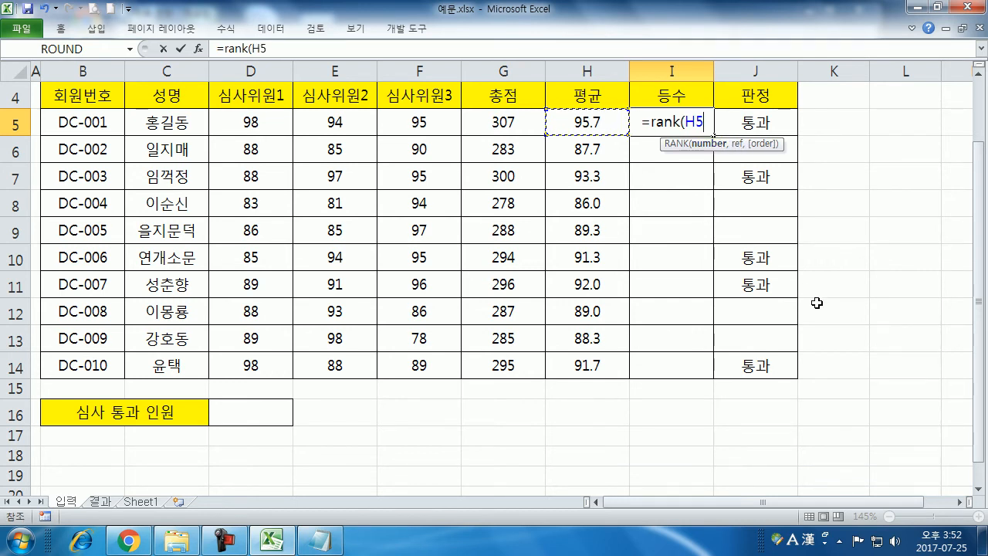
pyautogui.write(',')
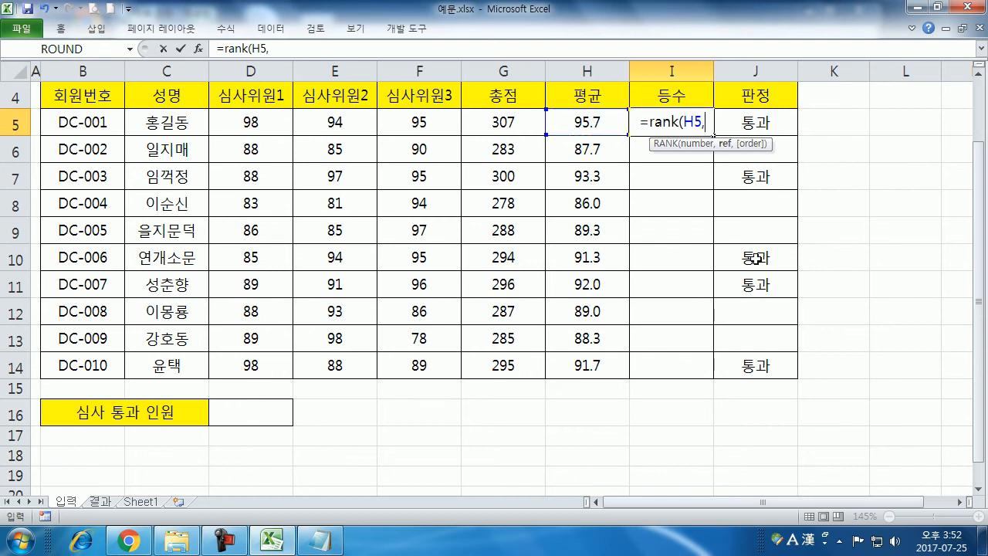
pyautogui.moveTo(561, 116); pyautogui.dragTo(580, 358)
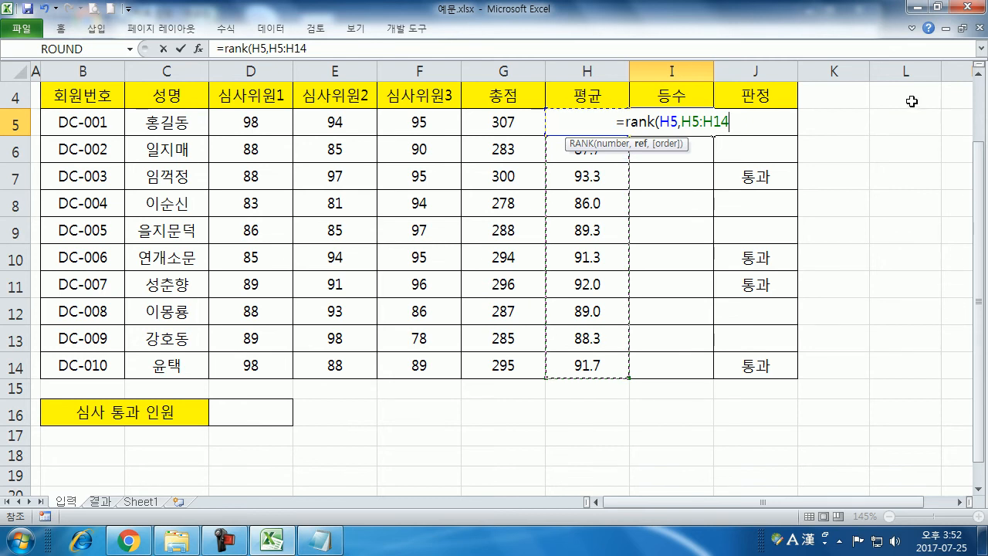
pyautogui.write(',')
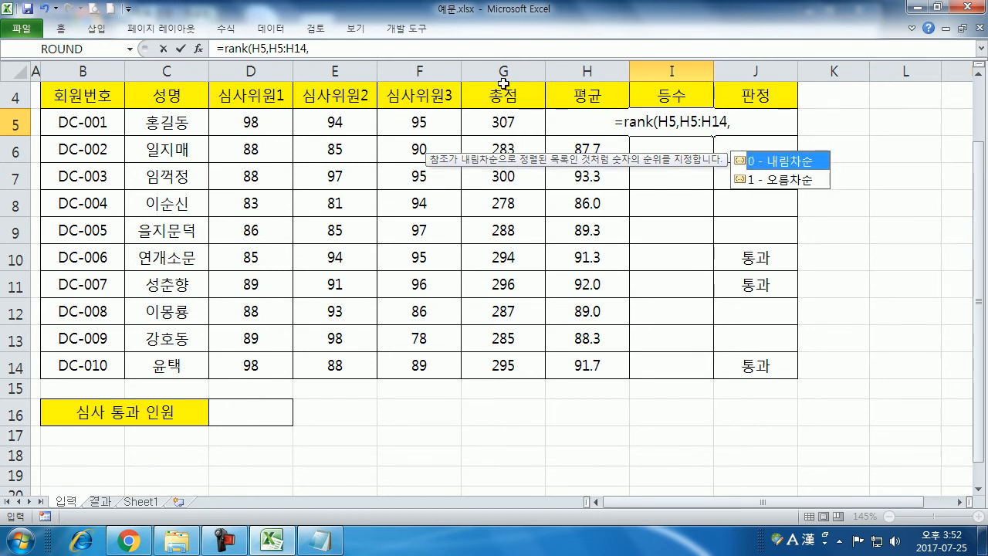
pyautogui.doubleClick(770, 162)
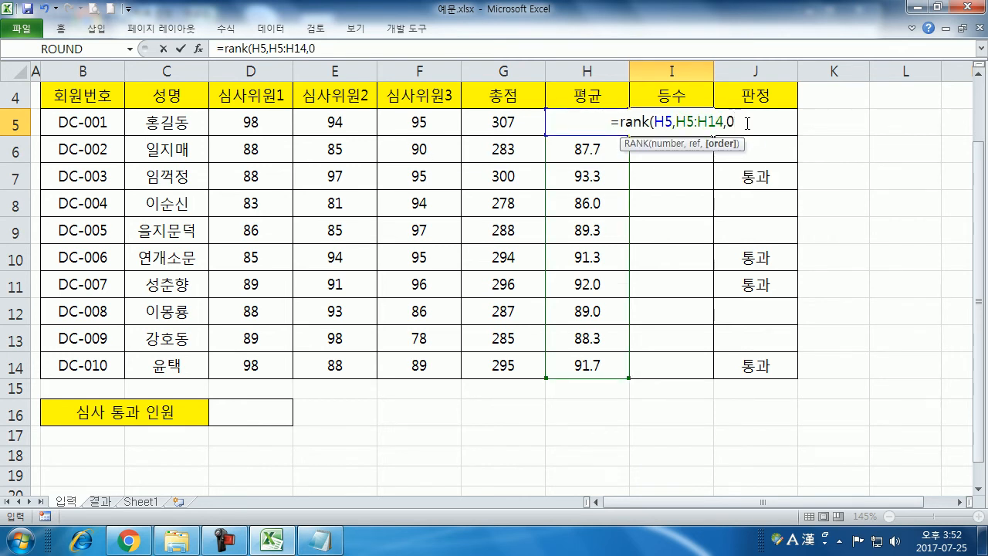
pyautogui.press('Return')
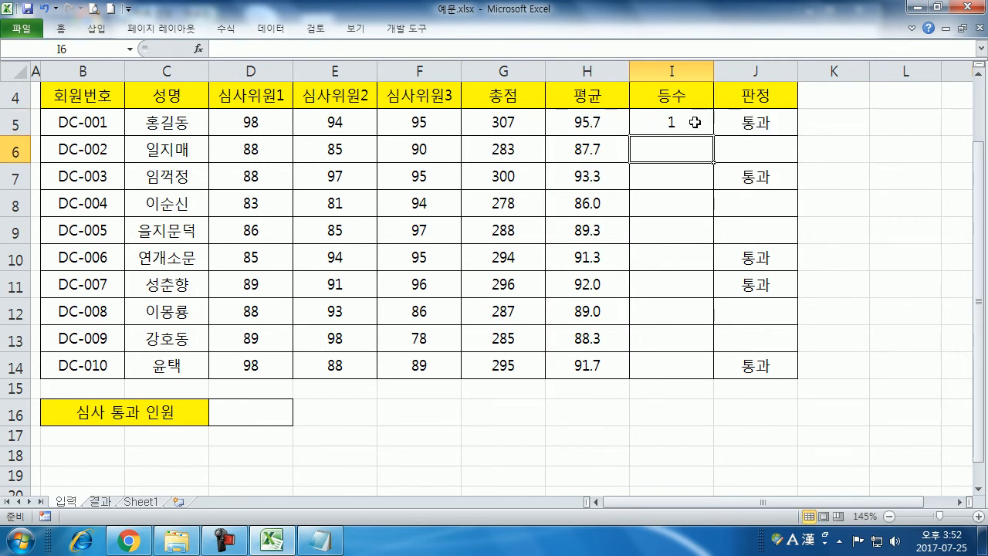
# Fill the 등수 formula from I5 down to row 14 and reselect I5
pyautogui.click(695, 122)
pyautogui.doubleClick(716, 134)
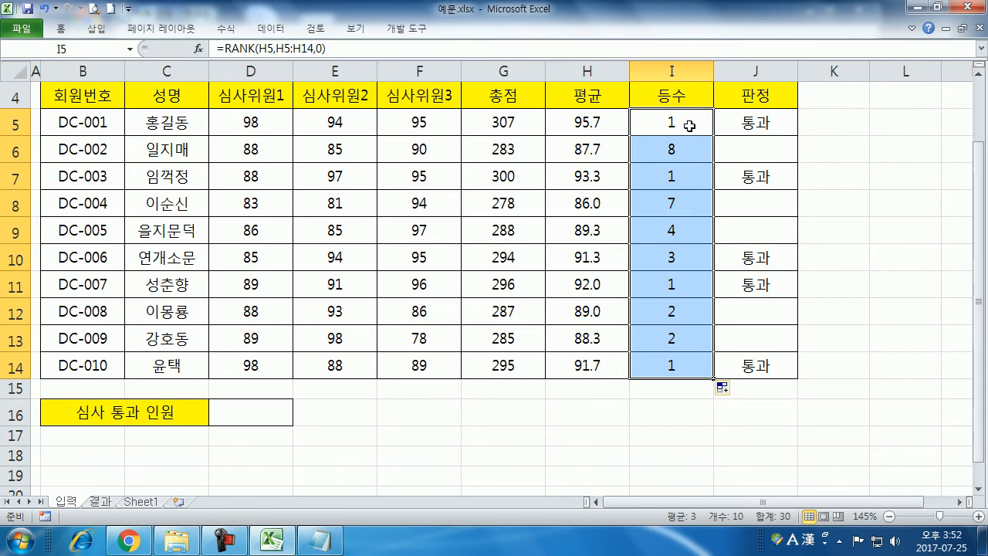
pyautogui.click(692, 123)
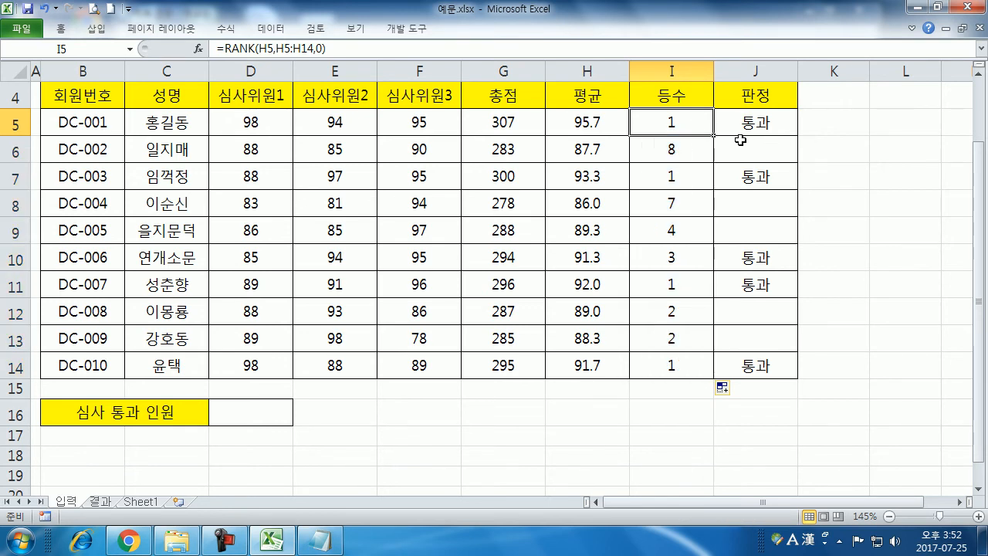
# Examine the RANK range reference in I5 and compare it with the filled formulas in I7, I11 and I14
pyautogui.doubleClick(690, 124)
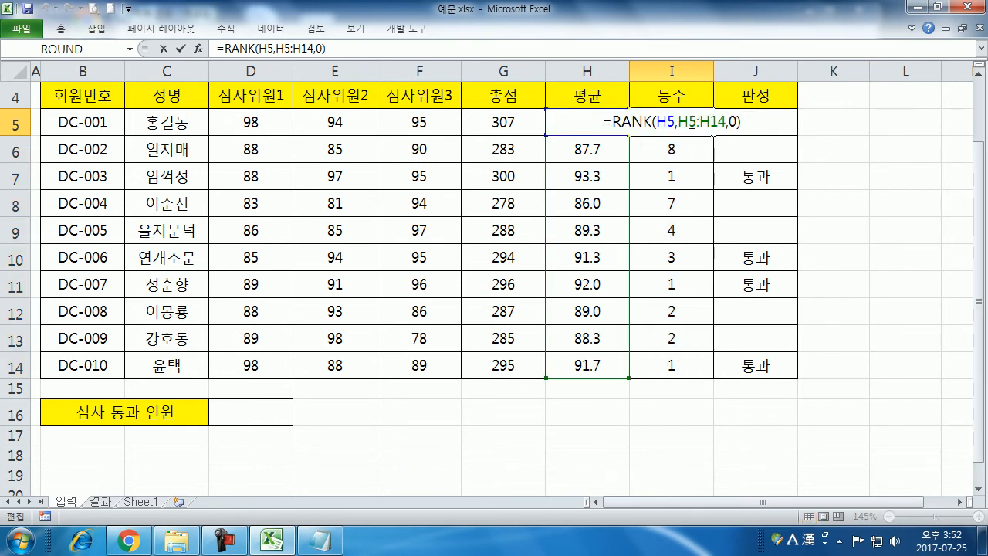
pyautogui.moveTo(680, 123); pyautogui.dragTo(720, 123)
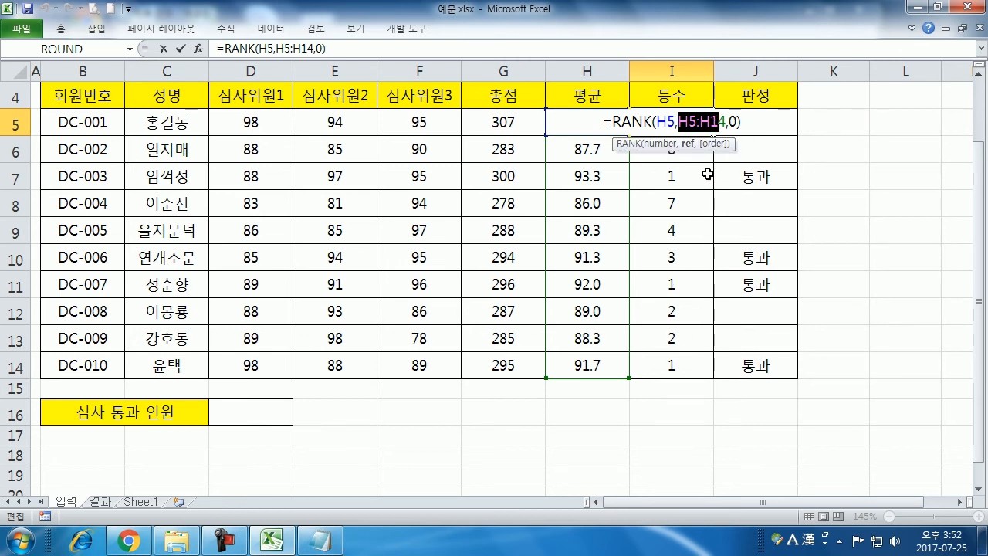
pyautogui.press('Escape')
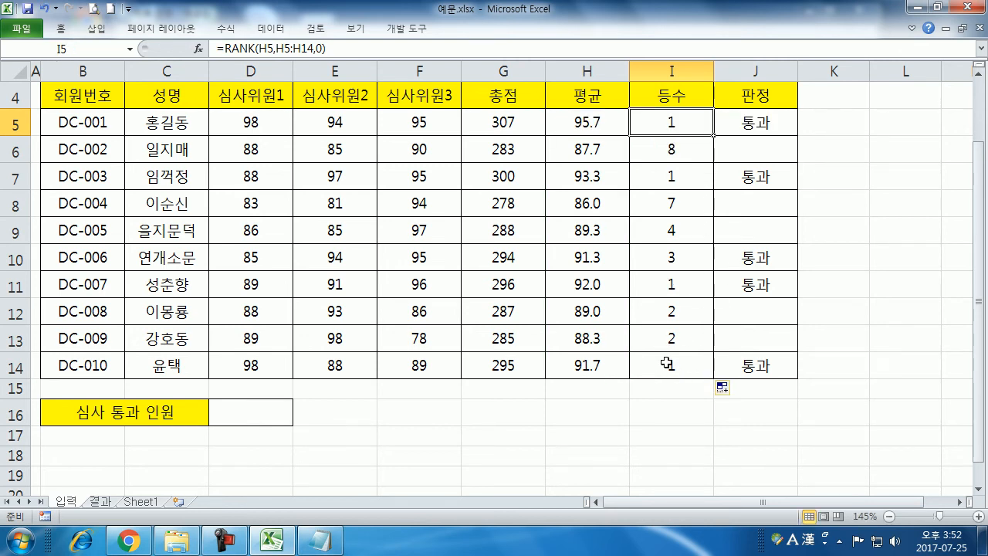
pyautogui.click(667, 364)
pyautogui.click(677, 291)
pyautogui.click(678, 182)
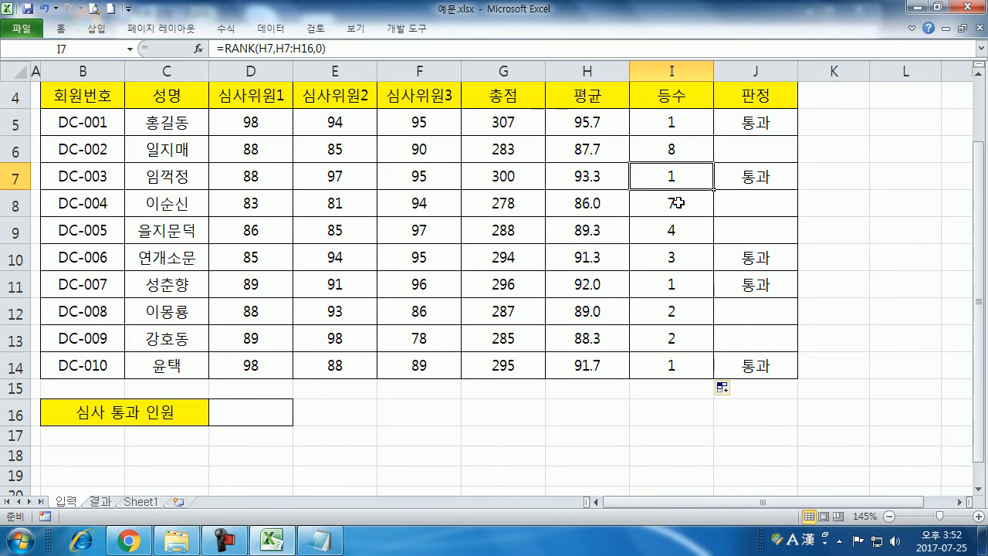
pyautogui.click(675, 368)
pyautogui.click(693, 121)
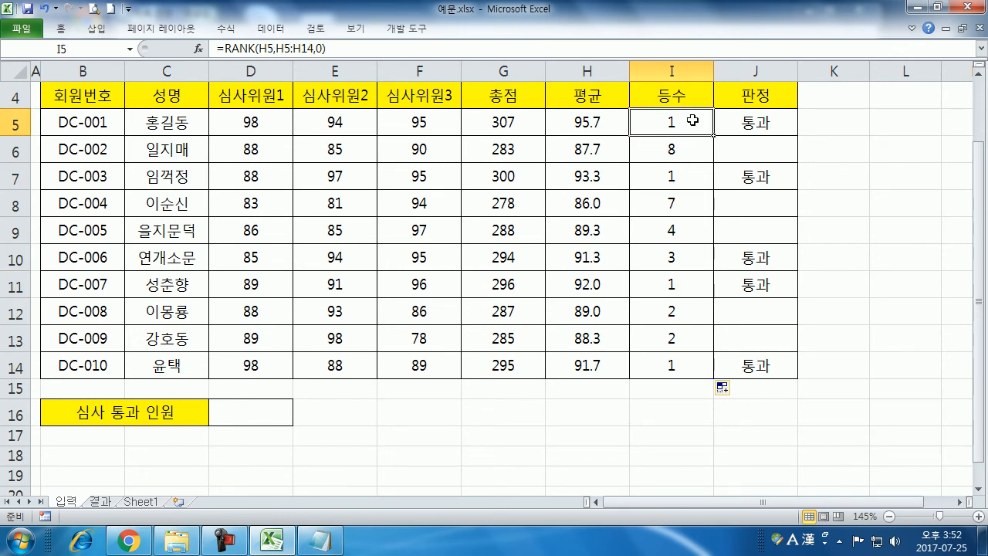
# Make the RANK range in I5 absolute as $H$5:$H$14 and refill the 등수 column down to row 14
pyautogui.doubleClick(692, 121)
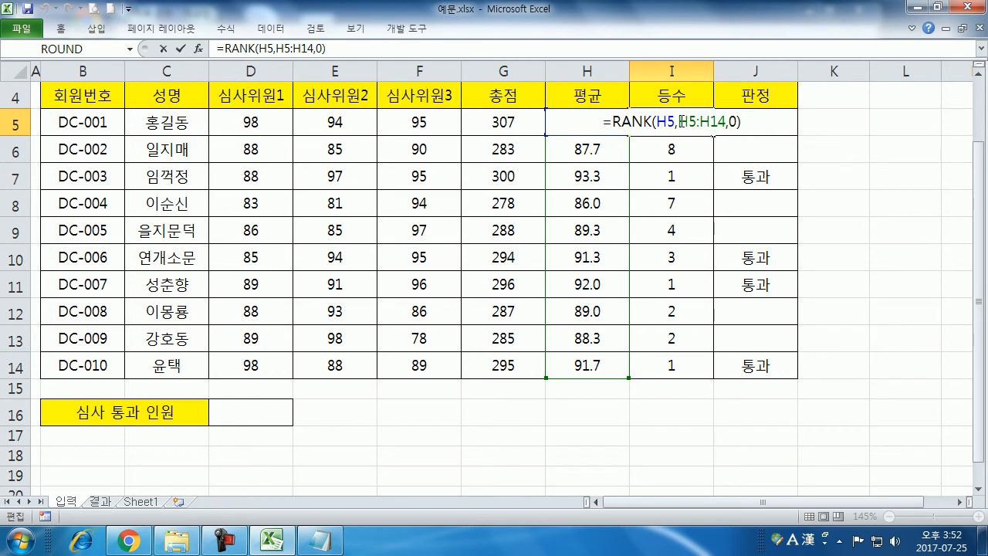
pyautogui.moveTo(679, 122); pyautogui.dragTo(712, 128)
pyautogui.press('F4')
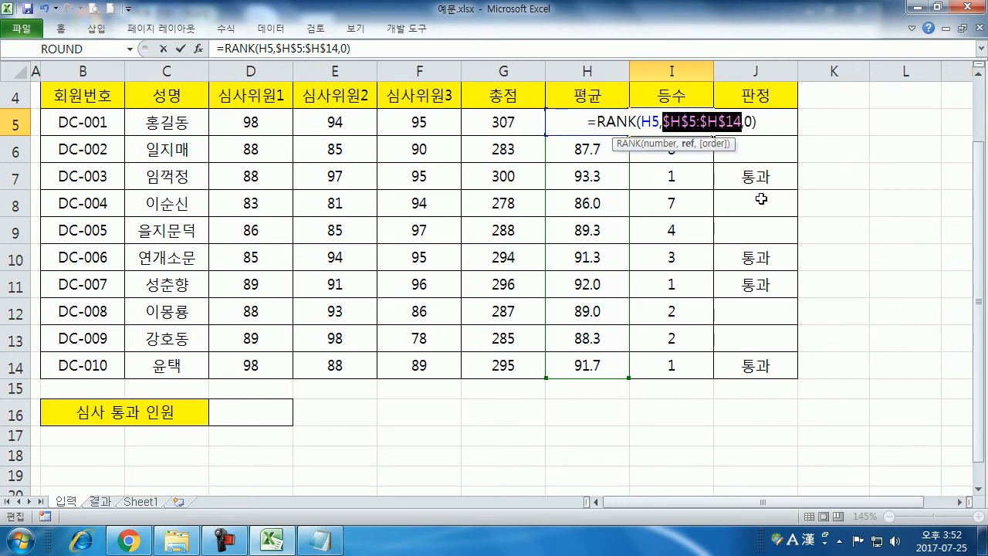
pyautogui.press('Return')
pyautogui.click(684, 125)
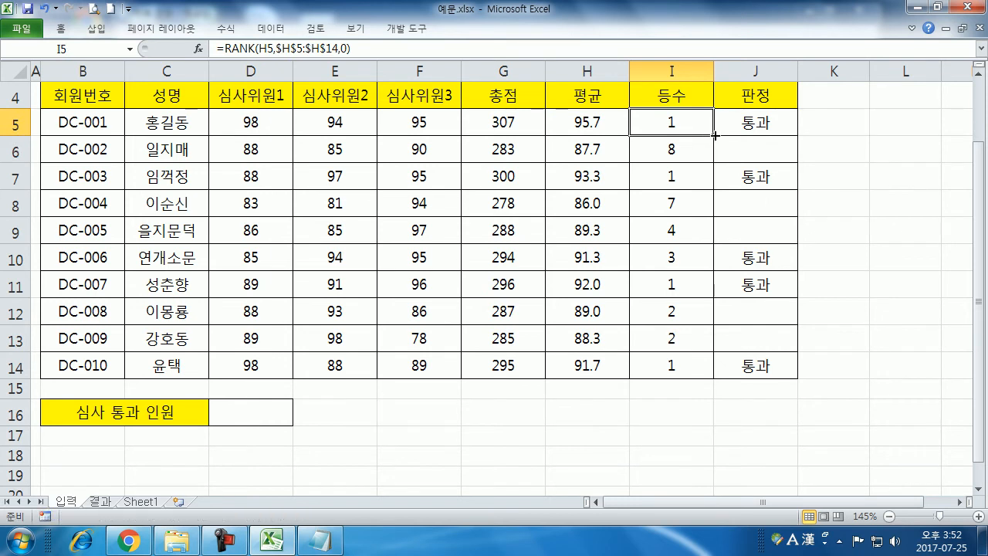
pyautogui.doubleClick(715, 135)
pyautogui.click(672, 228)
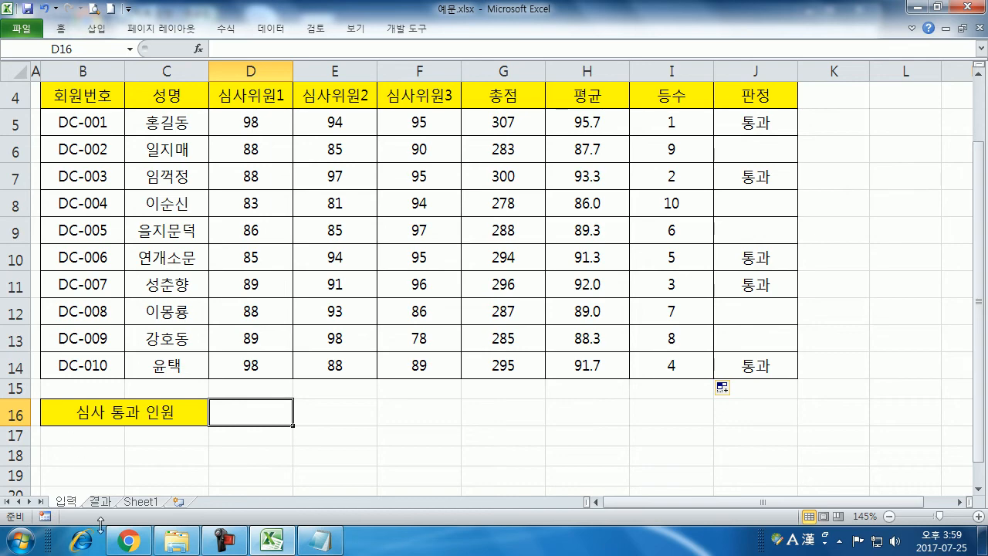
# Switch to Chrome and open the 2017-07-07 엑셀기초교육(자료입력, 서식지정, 간단계산) post in the site's 공부방 board
pyautogui.click(128, 541)
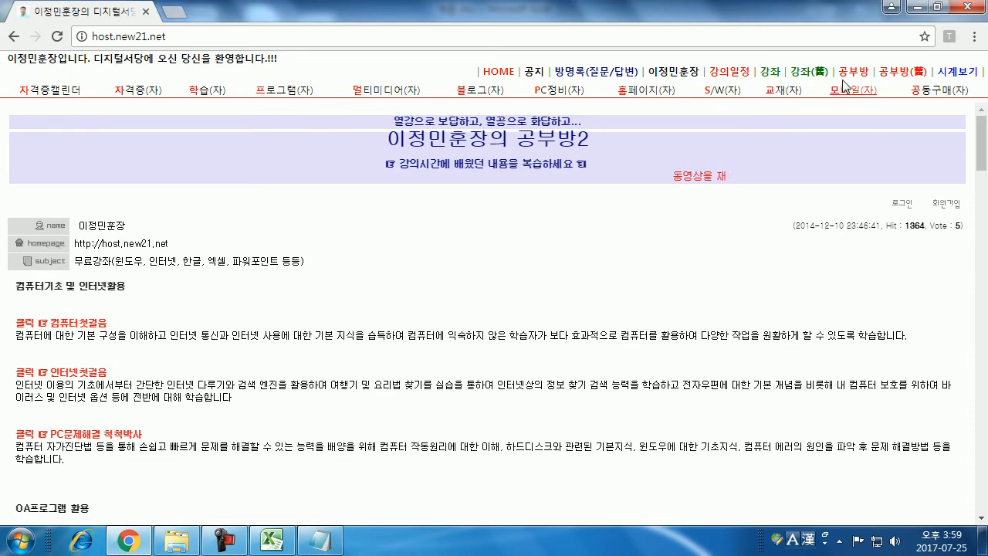
pyautogui.click(851, 75)
pyautogui.scroll(-3, 358, 230)
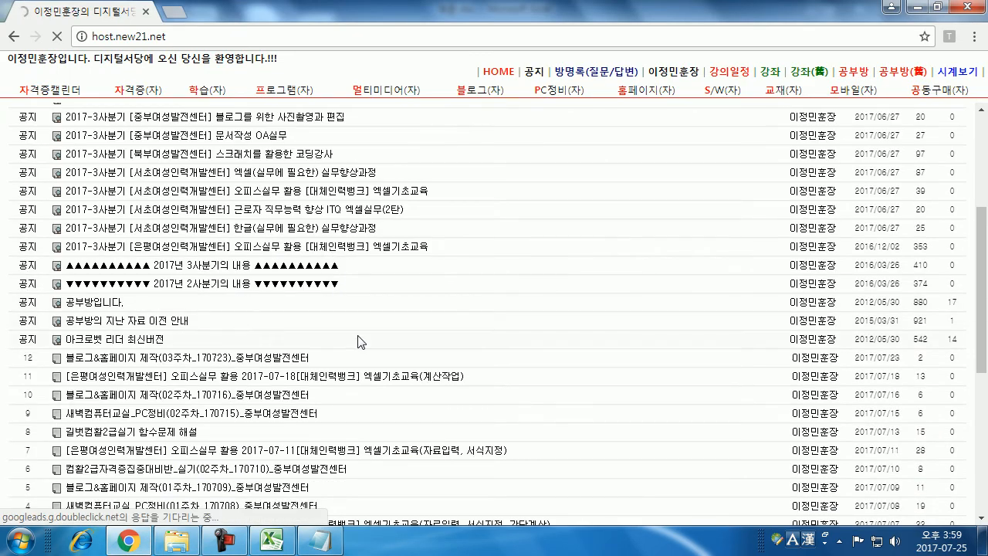
pyautogui.scroll(-10, 359, 239)
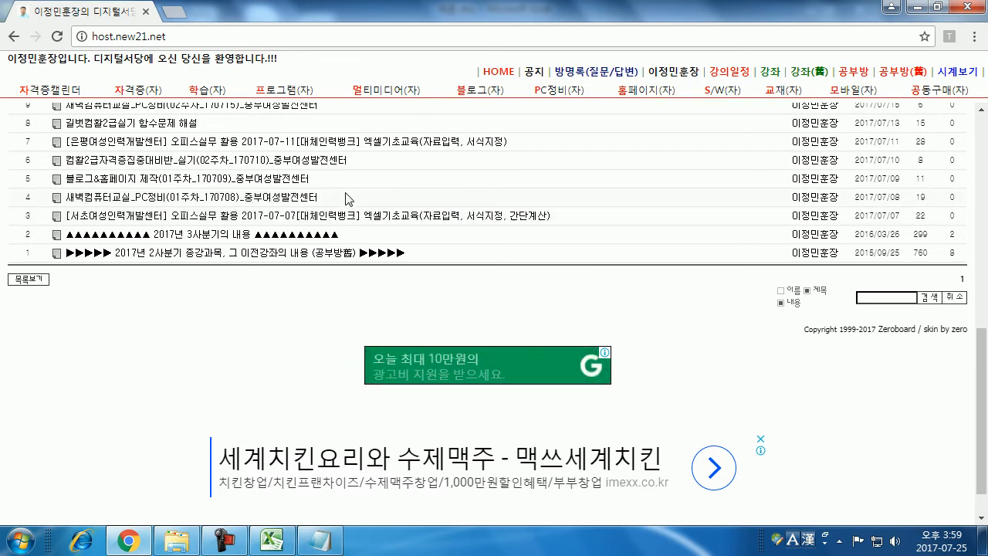
pyautogui.click(385, 223)
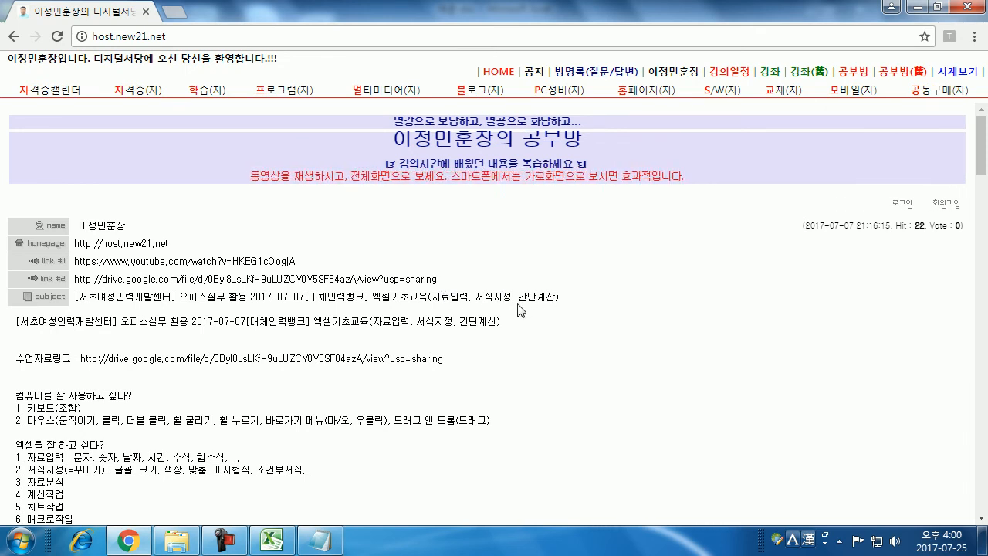
# Look through the post's notes on cell references, date entry and functions, and return to the 공부방 list
pyautogui.scroll(-5, 509, 313)
pyautogui.scroll(-15, 275, 324)
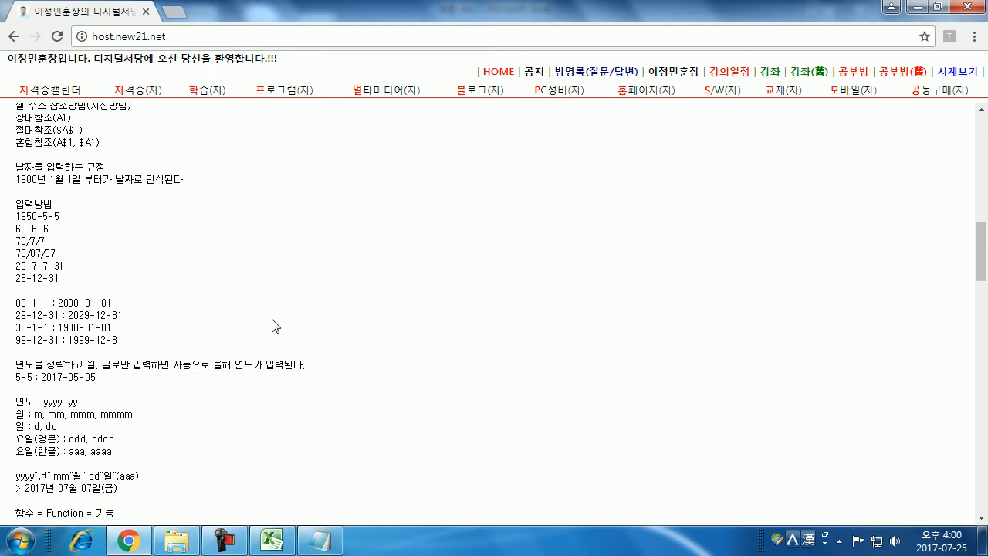
pyautogui.scroll(2, 397, 278)
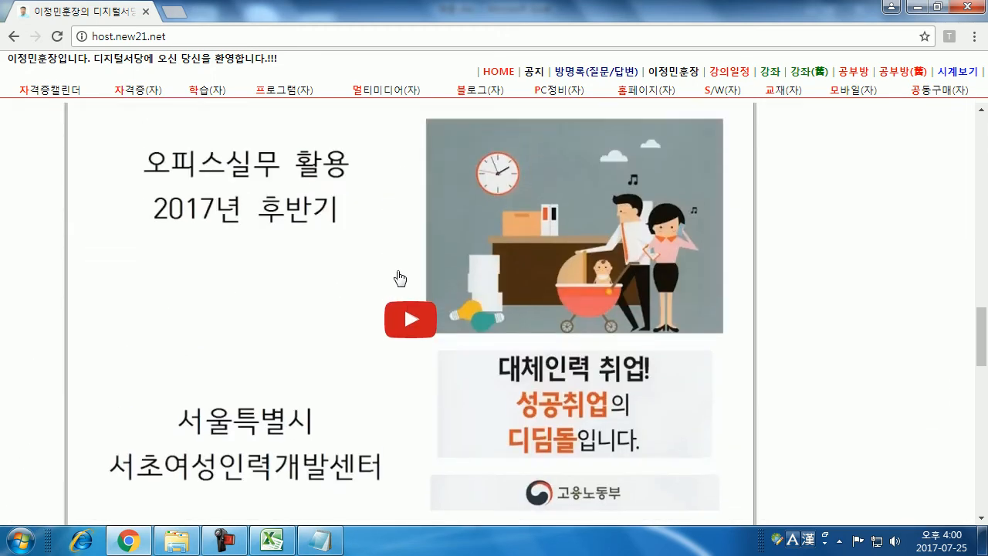
pyautogui.scroll(18, 412, 296)
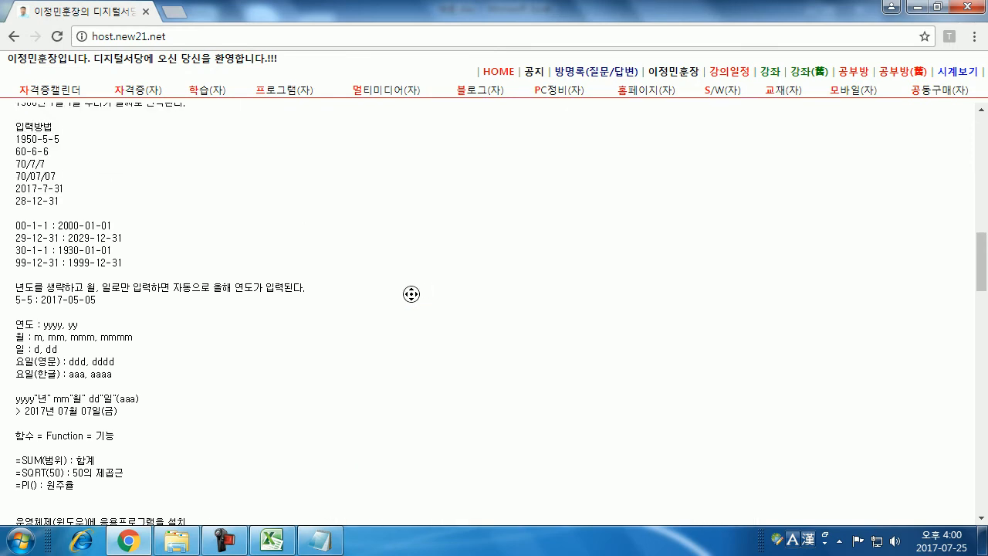
pyautogui.click(854, 71)
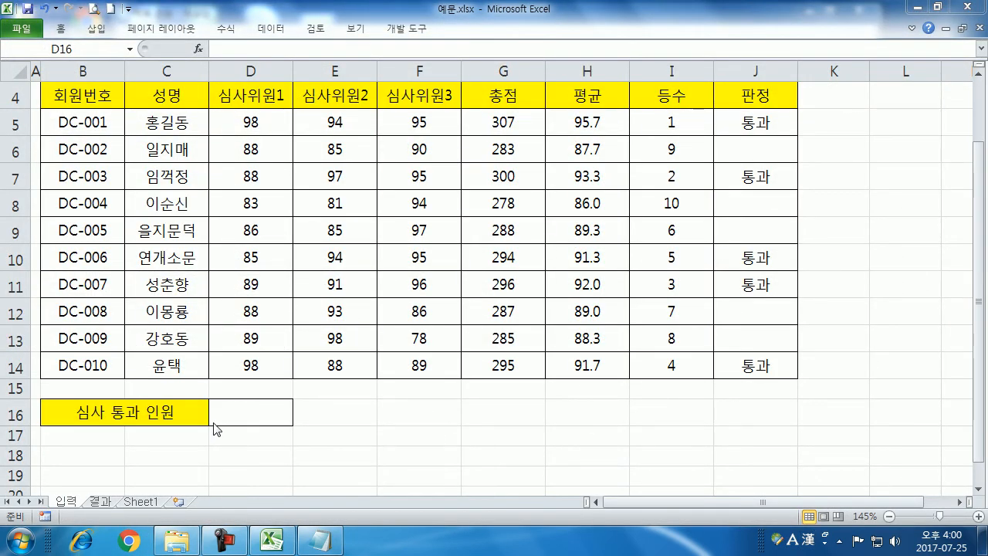
# Check the 판정 formula in J5 and select the 심사 통과 인원 result cell D16
pyautogui.click(267, 410)
pyautogui.click(757, 122)
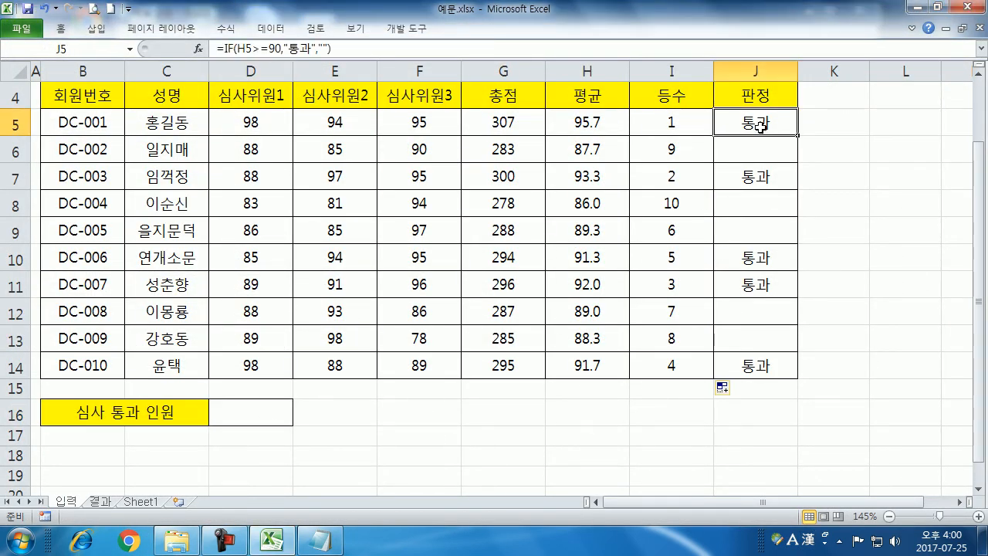
pyautogui.click(258, 411)
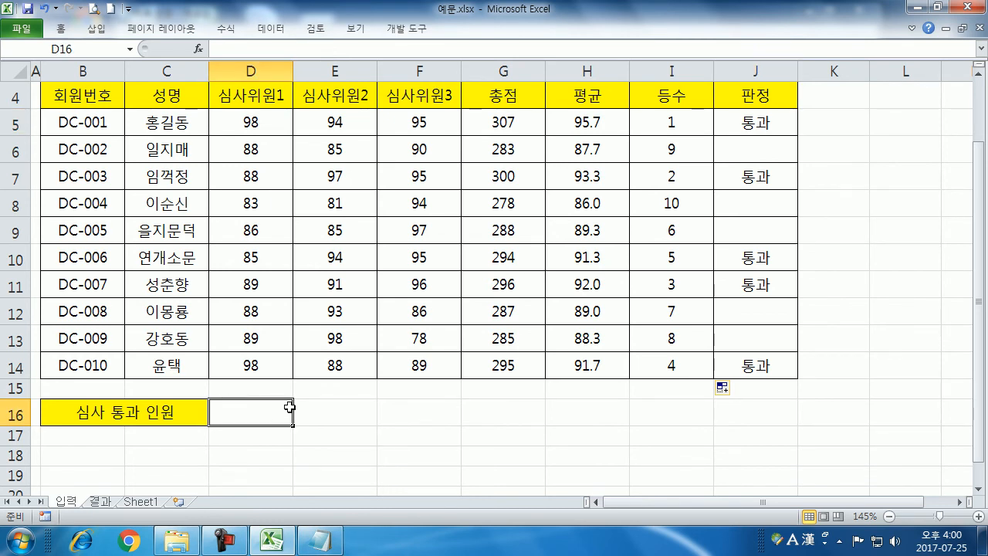
pyautogui.write('=')
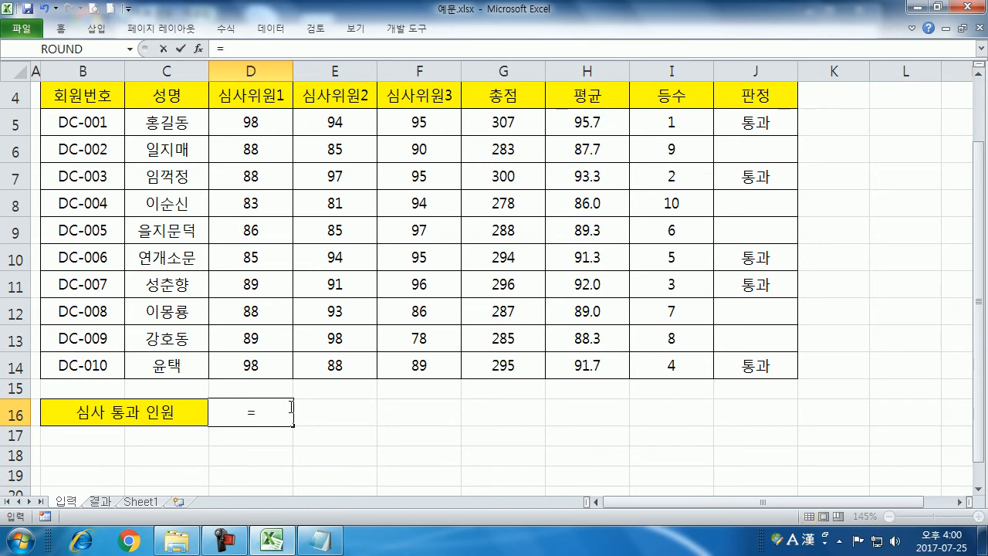
pyautogui.press('Escape')
pyautogui.scroll(-2, 295, 398)
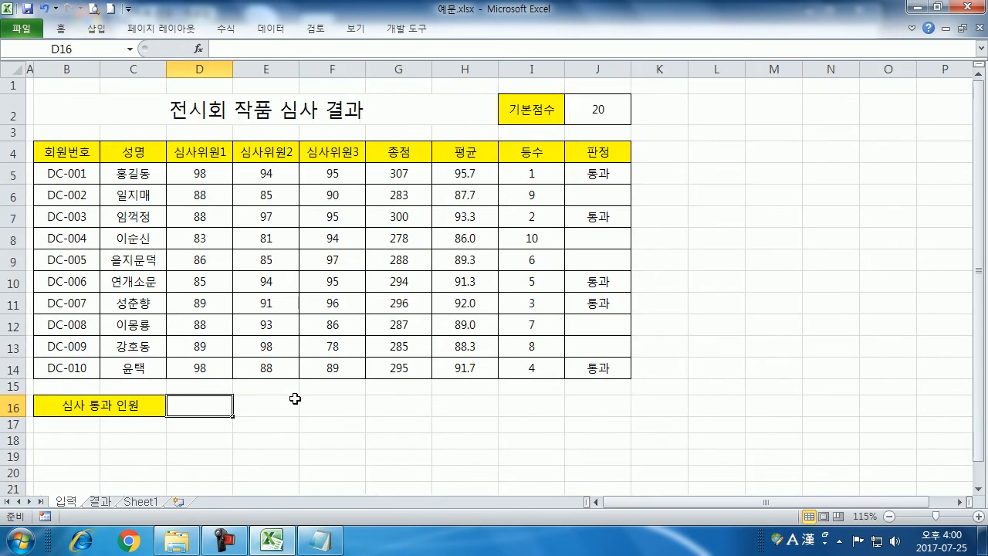
pyautogui.scroll(-1, 297, 398)
pyautogui.write('=')
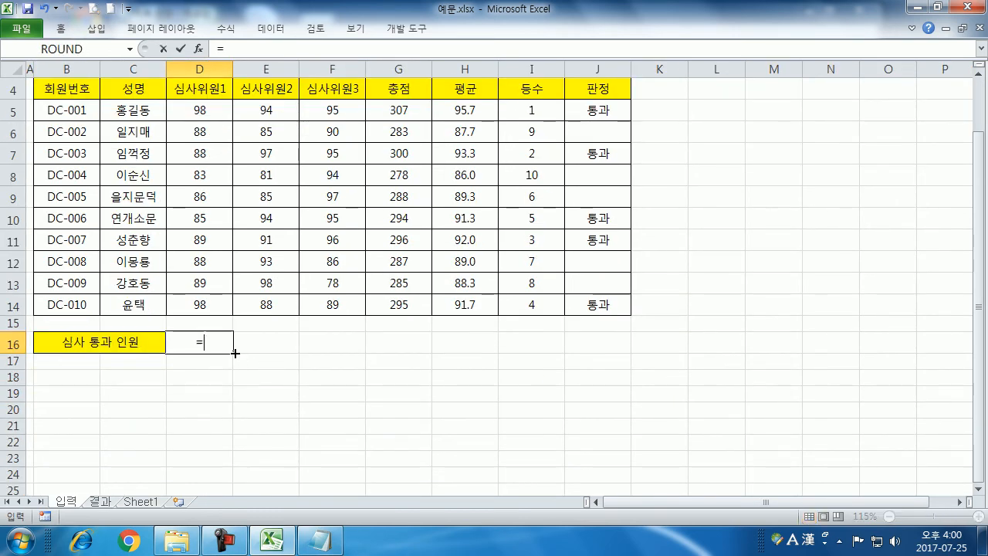
pyautogui.write('countif')
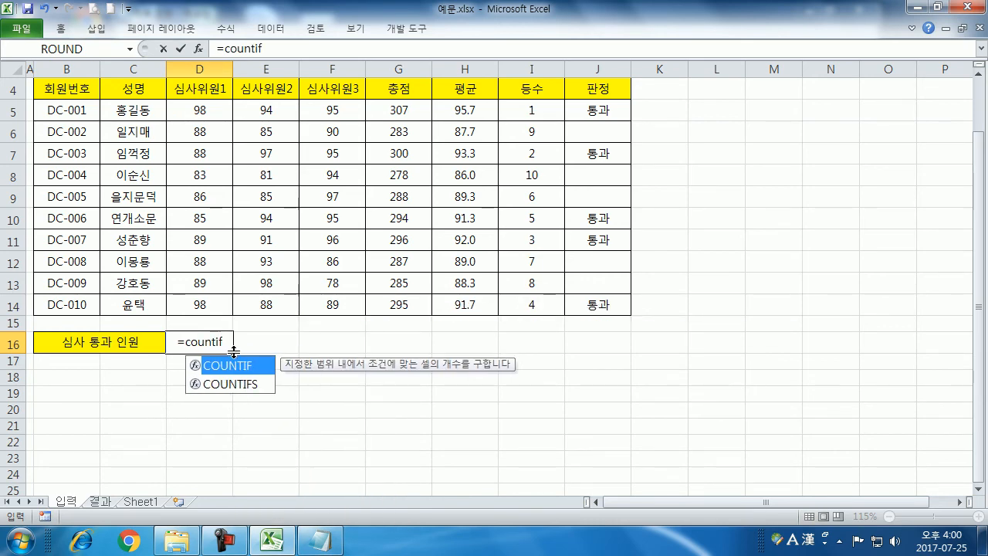
pyautogui.write('(')
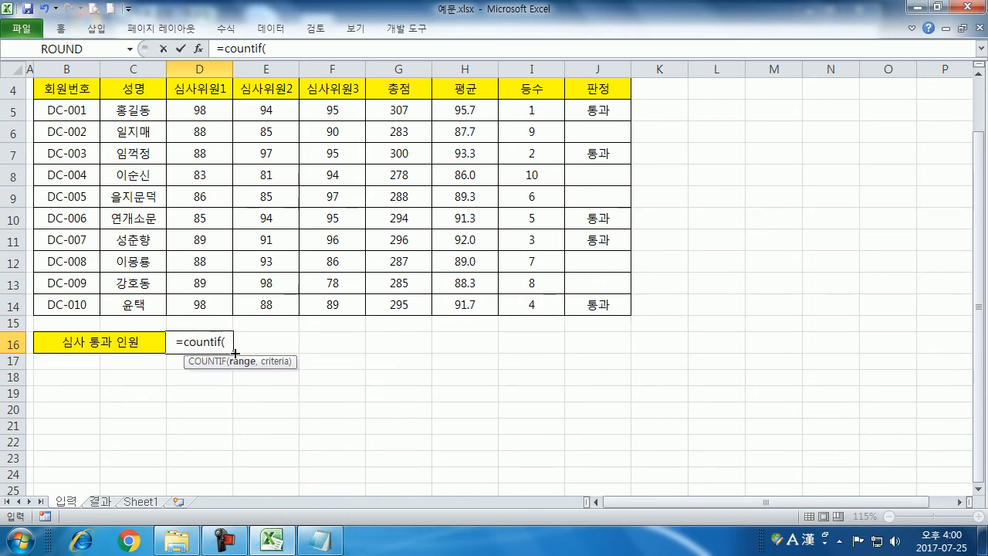
pyautogui.press('Escape')
# Begin a COUNTIF formula in D16 with the 판정 range J5:J14 as its first argument
pyautogui.write('=COUNTI')
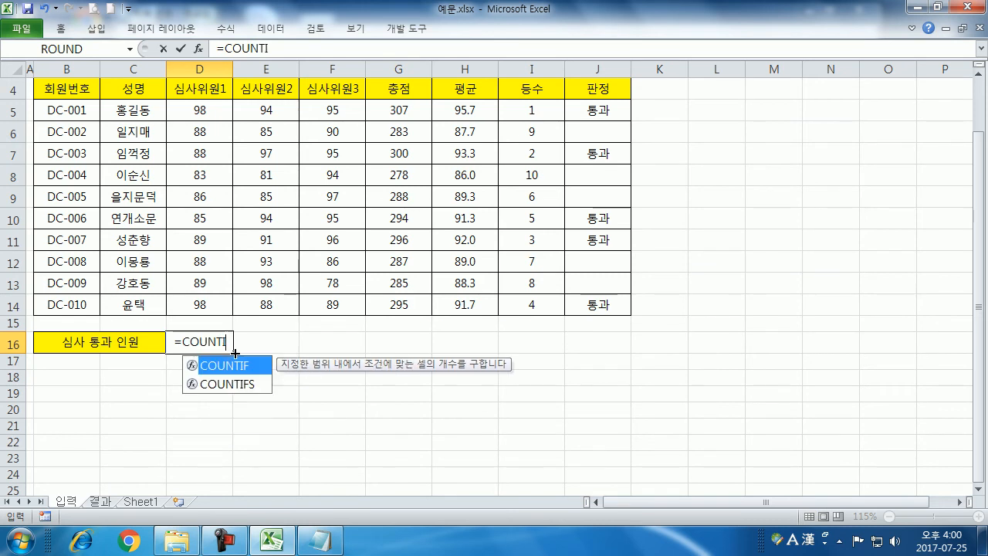
pyautogui.write('F(')
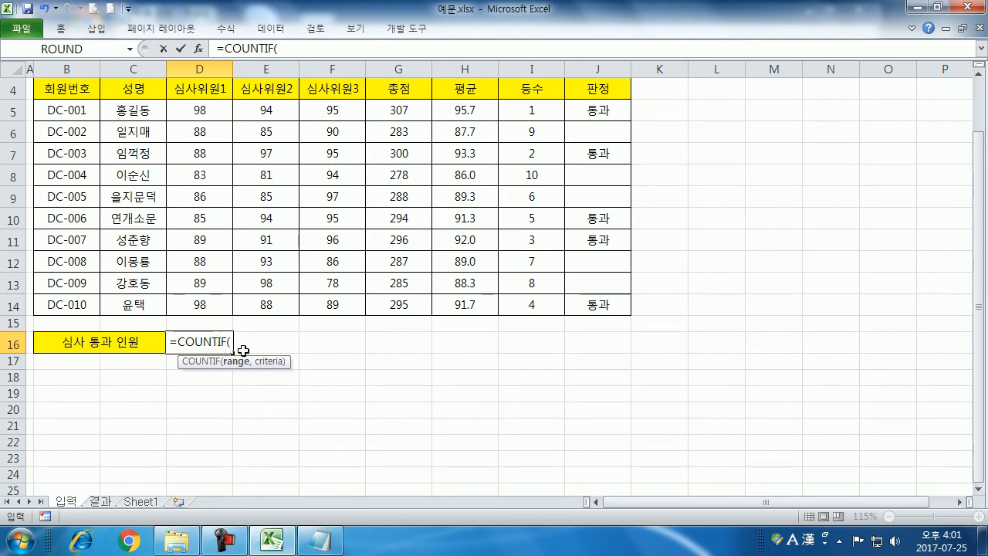
pyautogui.moveTo(601, 110); pyautogui.dragTo(601, 304)
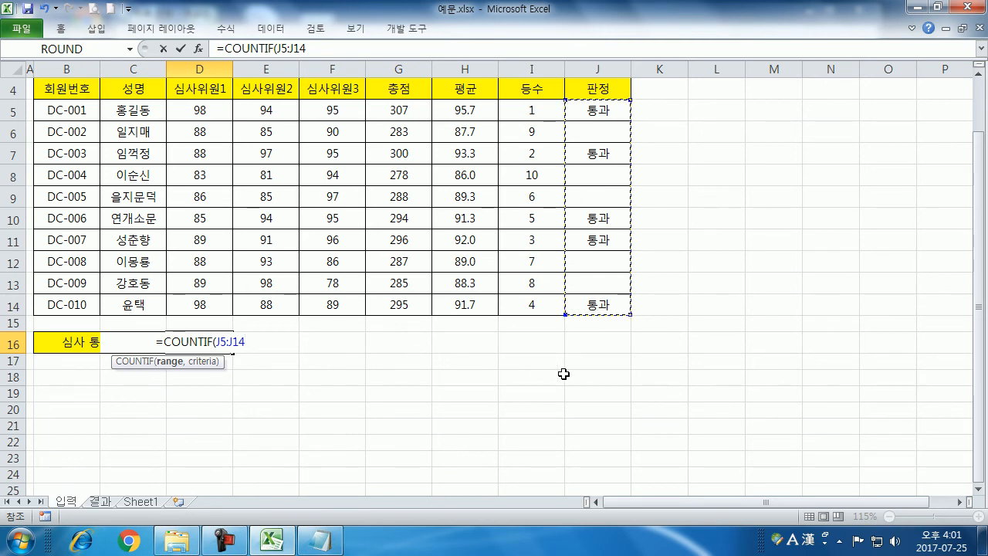
pyautogui.press('BackSpace')
pyautogui.press('BackSpace')
pyautogui.press('BackSpace')
pyautogui.press('BackSpace')
pyautogui.press('BackSpace')
pyautogui.press('BackSpace')
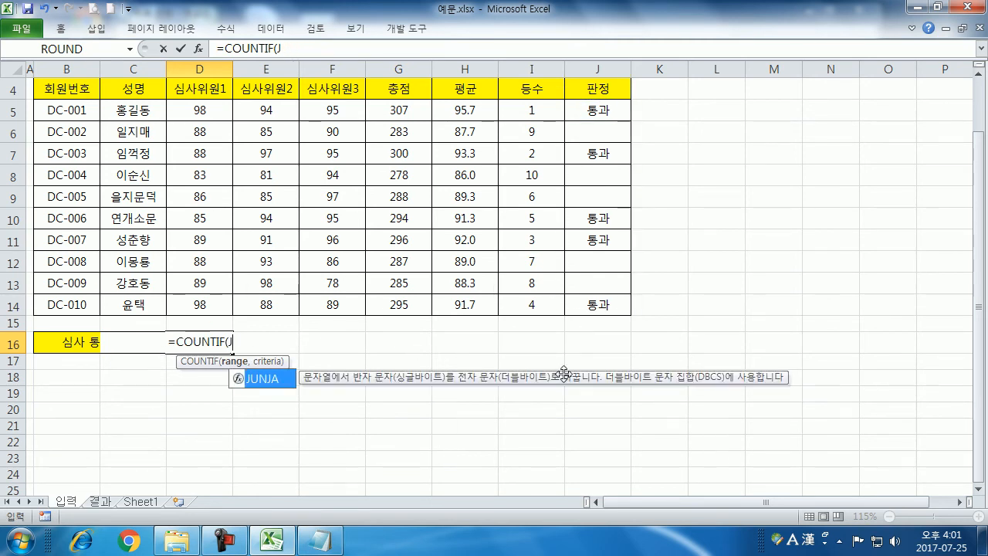
pyautogui.write('J6')
pyautogui.write(':J14')
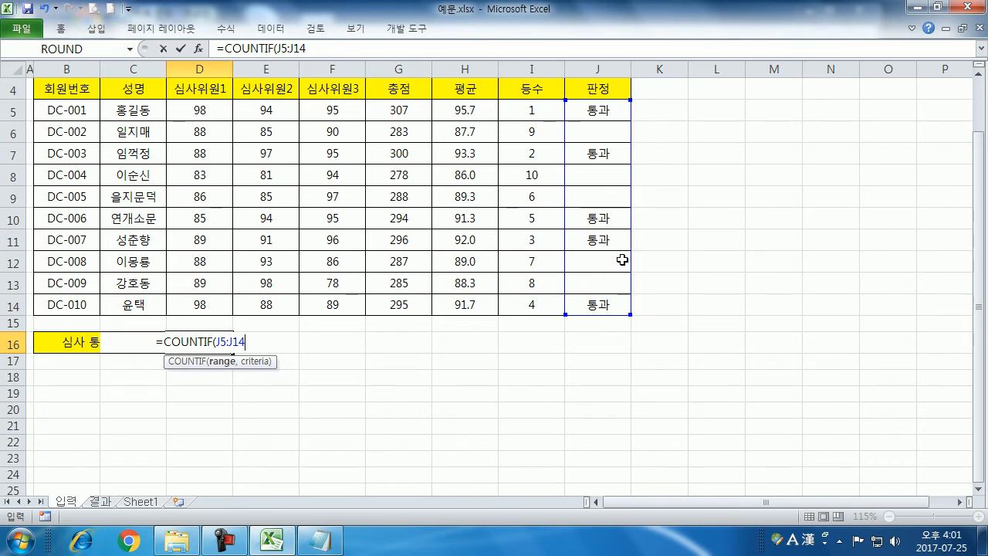
# Add the criterion "통과" to the D16 formula, completing =COUNTIF(J5:J14,"통과"), and reselect the cell
pyautogui.write(',"')
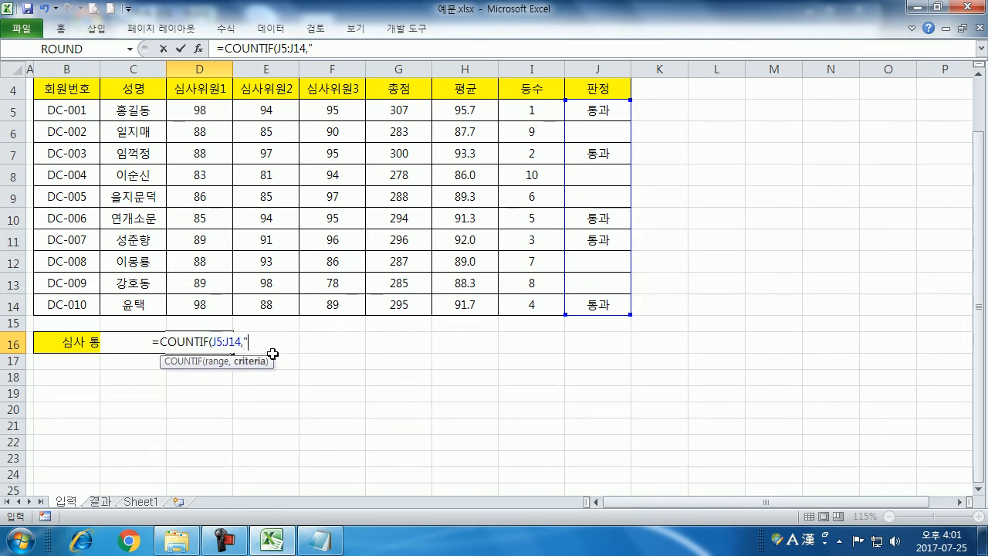
pyautogui.press('Hangul')
pyautogui.write('통과"')
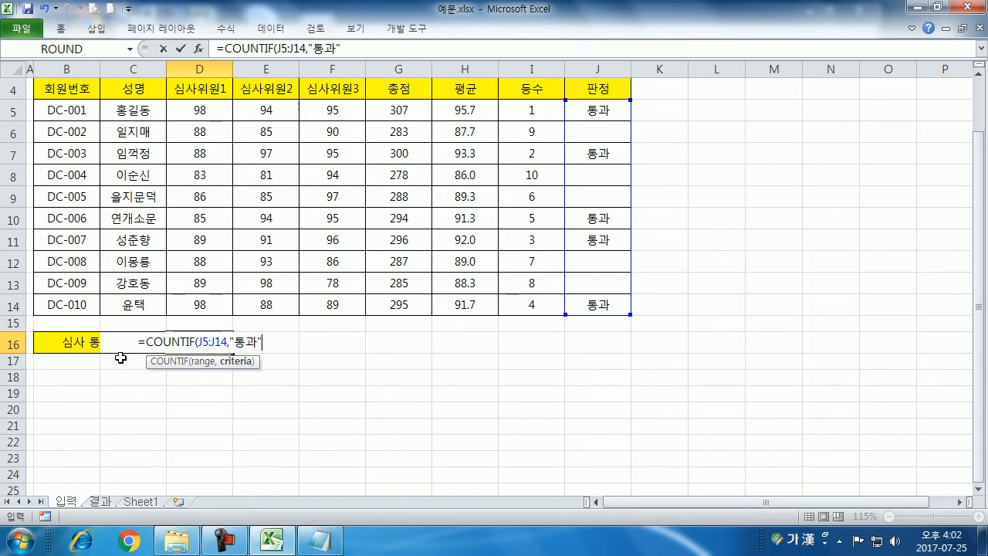
pyautogui.moveTo(134, 340); pyautogui.dragTo(272, 341)
pyautogui.click(273, 341)
pyautogui.write(')')
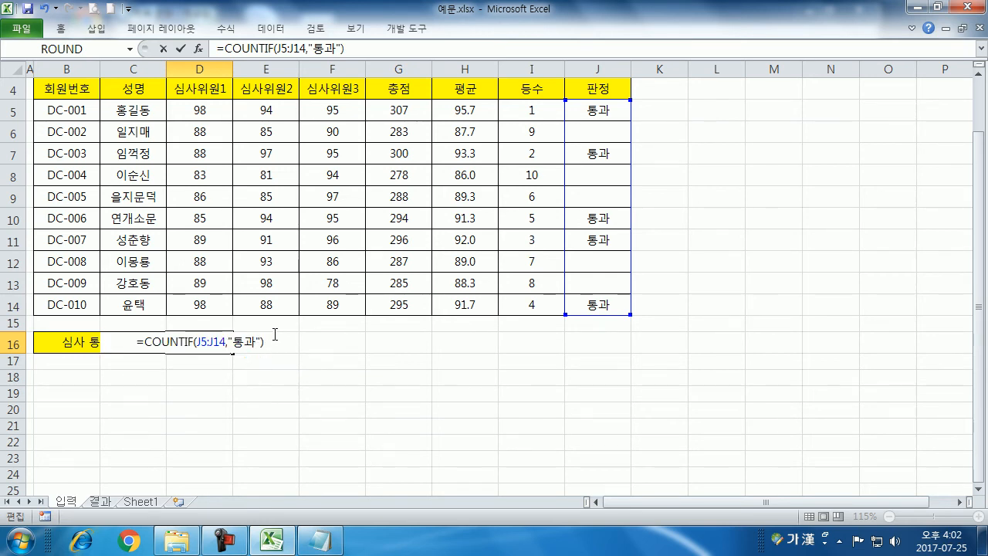
pyautogui.press('Return')
pyautogui.click(185, 342)
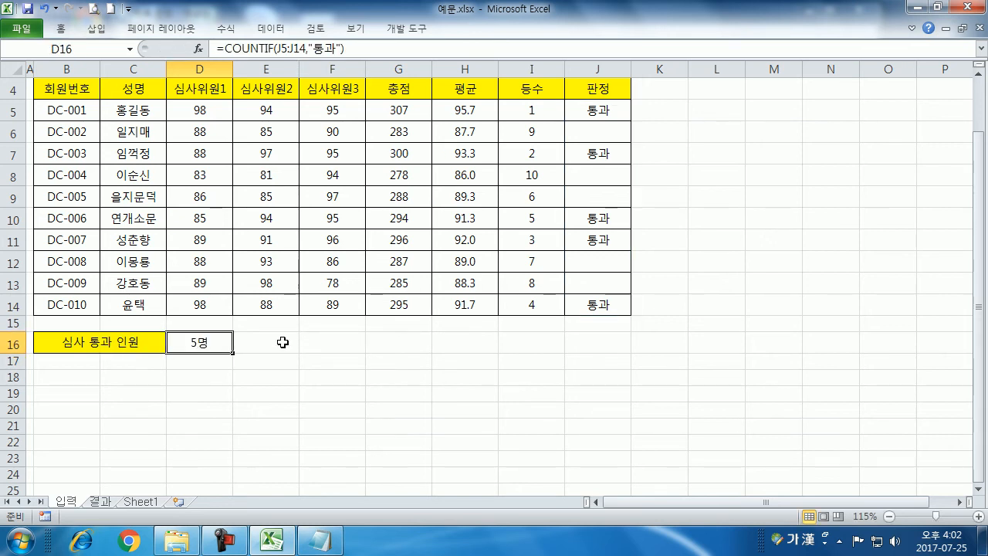
# Open the 셀 서식 settings for D16 and move the dialog clear of the 심사 통과 인원 cell
pyautogui.rightClick(215, 346)
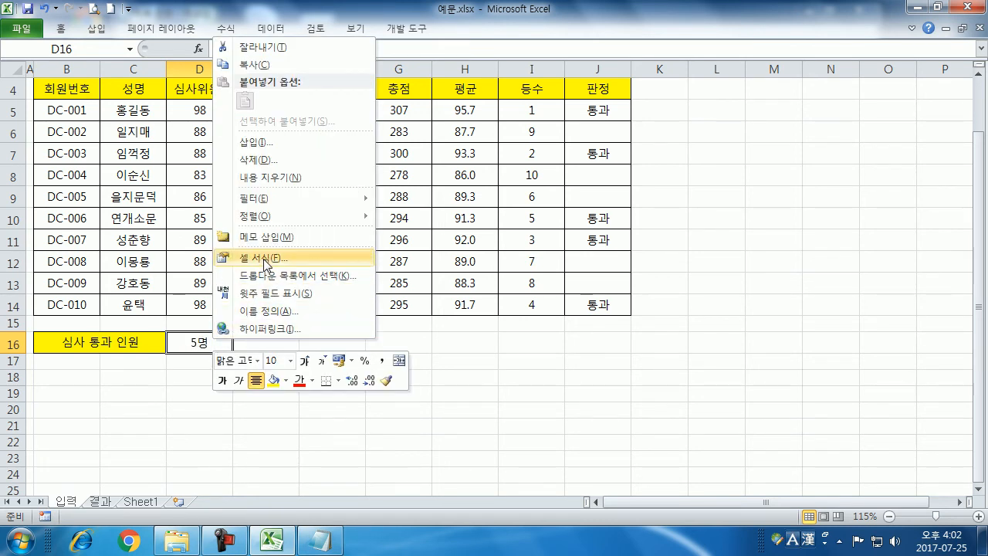
pyautogui.rightClick(204, 352)
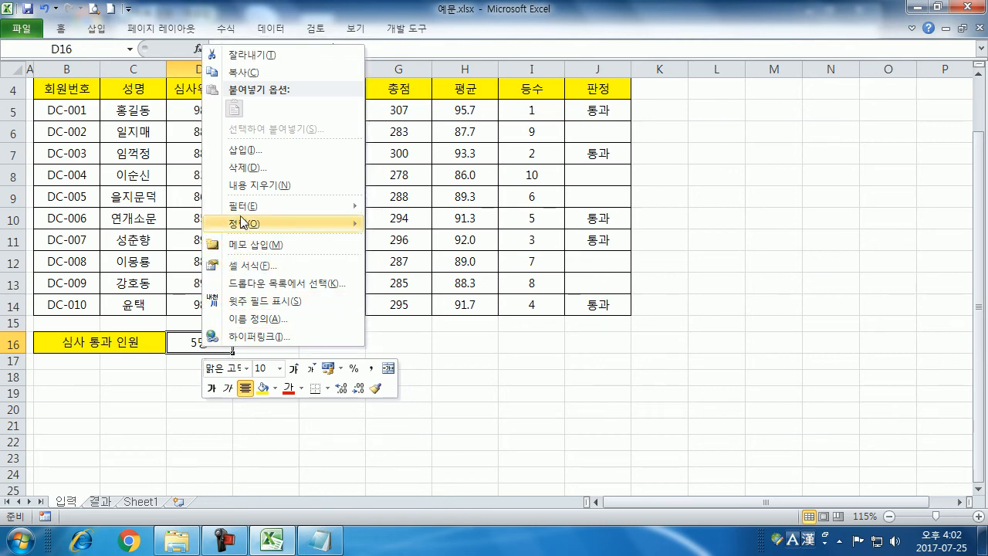
pyautogui.click(246, 265)
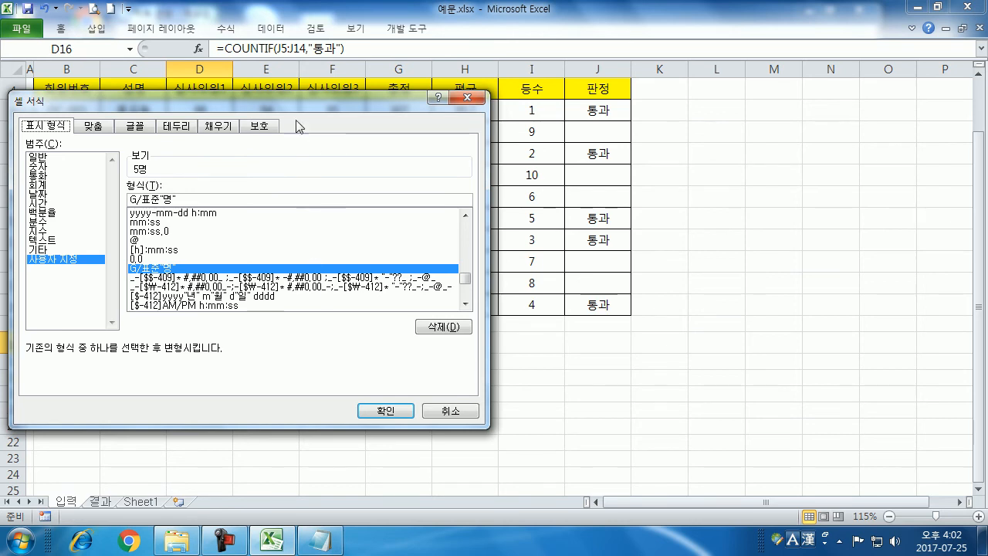
pyautogui.moveTo(297, 109); pyautogui.dragTo(699, 27)
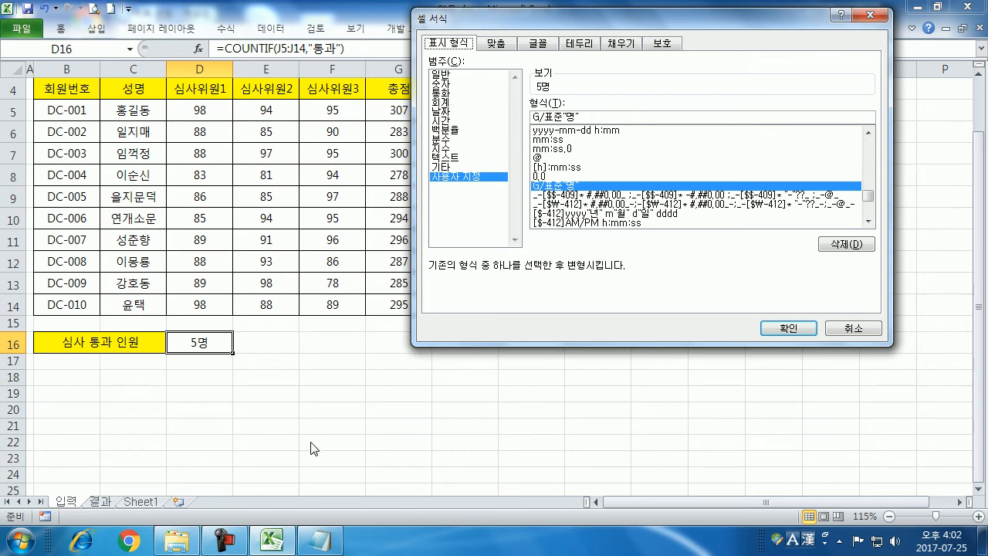
# Switch to Notepad and write the note line "계산후에, 셀을 선택 > 마/오 > 셀서식"
pyautogui.click(321, 541)
pyautogui.scroll(-4, 373, 299)
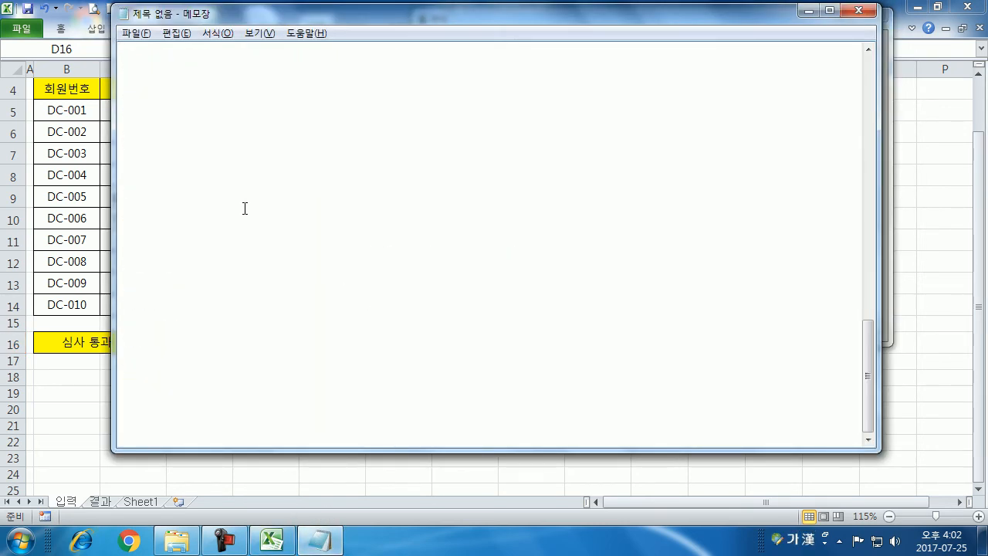
pyautogui.click(174, 118)
pyautogui.write('계')
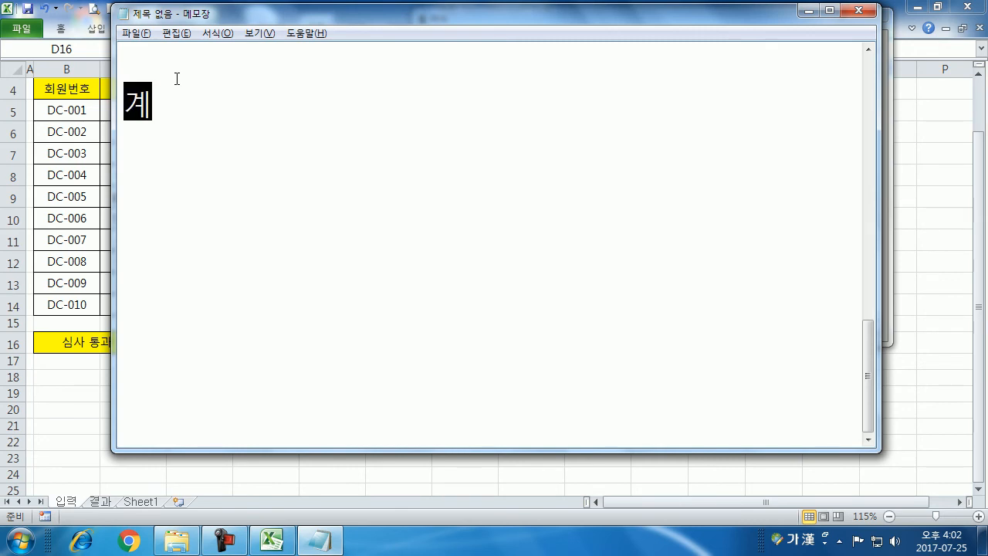
pyautogui.write('산후에,')
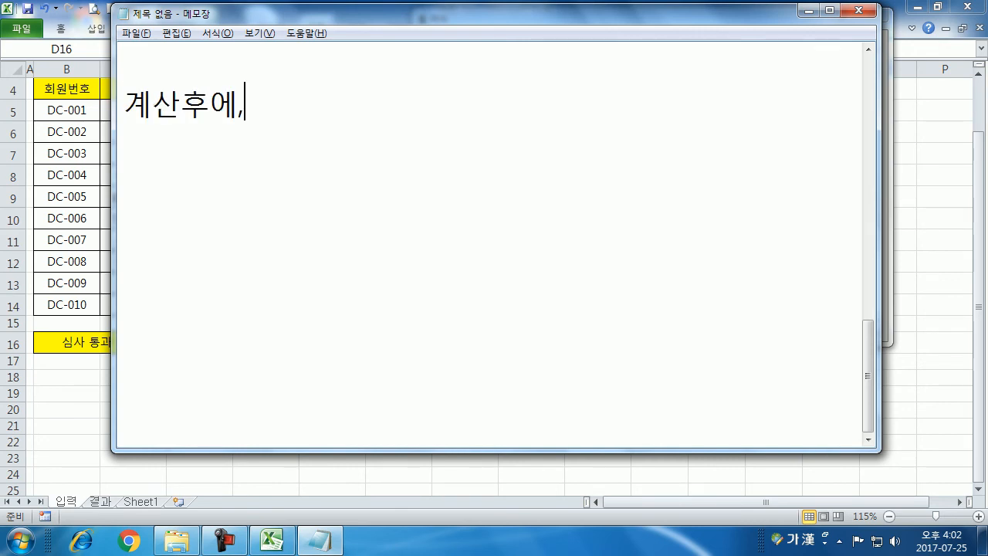
pyautogui.write(' 셀을 선')
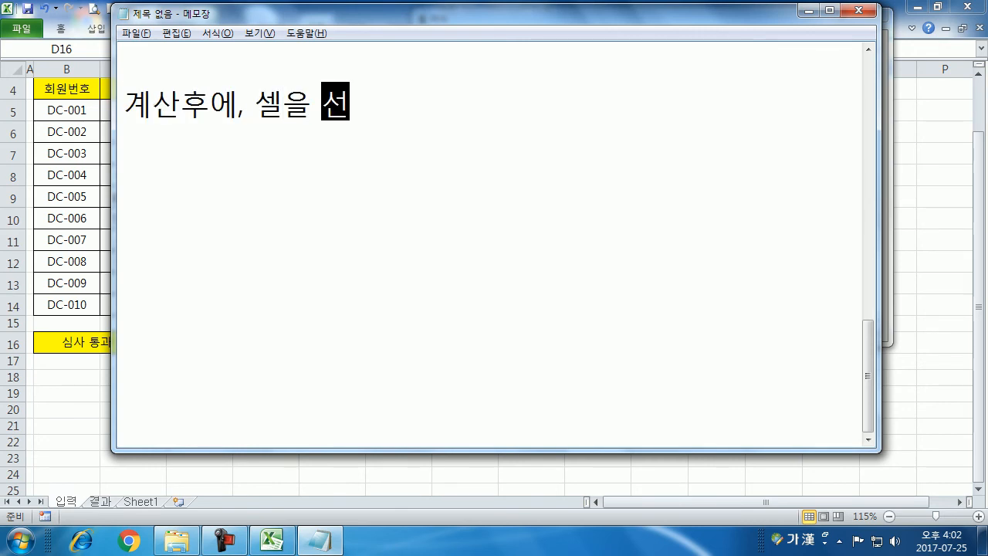
pyautogui.write('택 > 마/ㅇ')
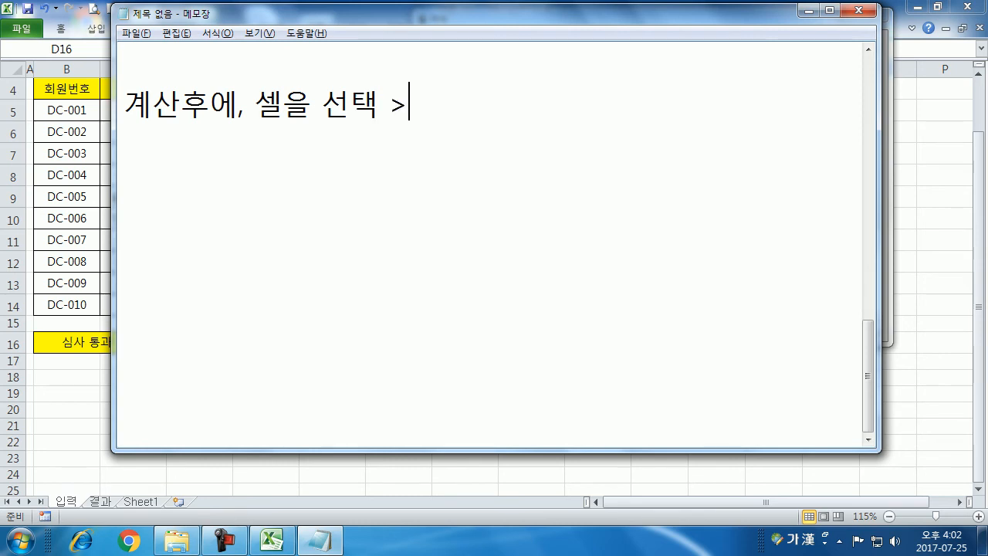
pyautogui.write('ㅗ > 셀')
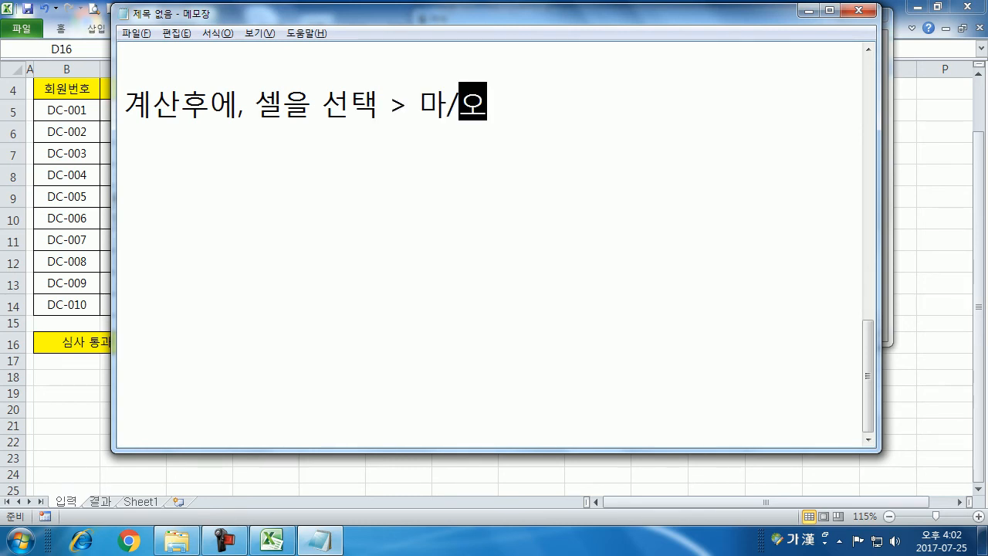
pyautogui.write('서식')
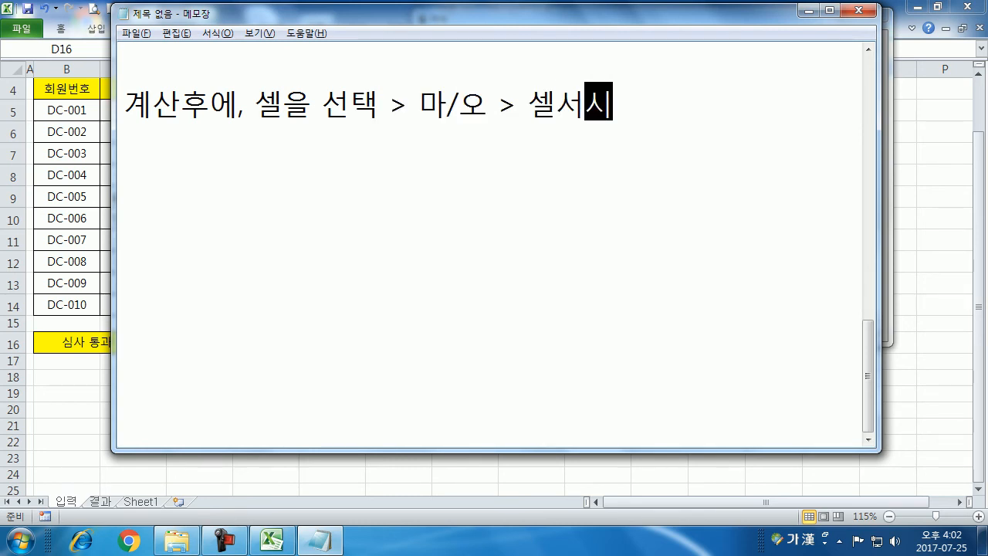
pyautogui.press('Return')
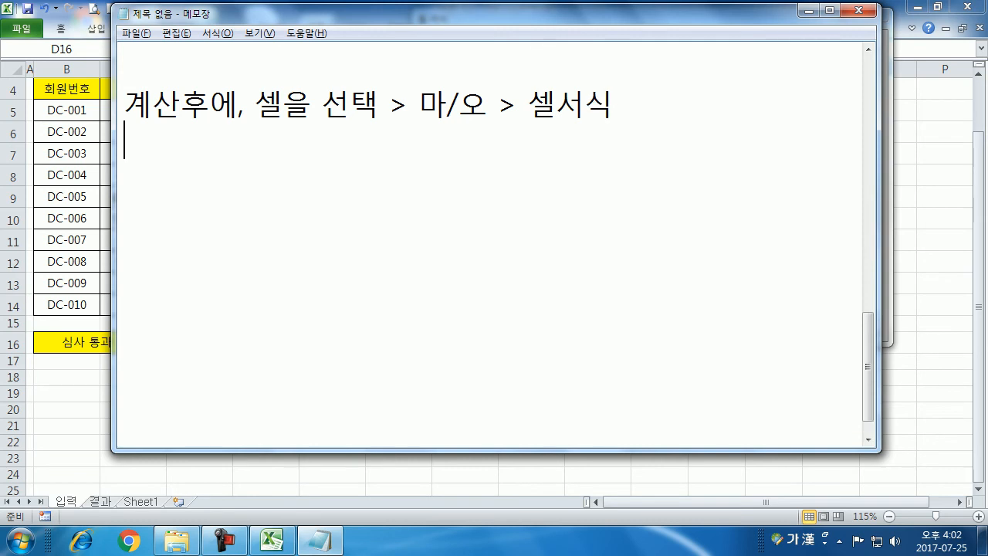
# Return to Excel and apply the custom number format G/표준명 to D16, based on the G/표준 format
pyautogui.hotkey('alt', 'Tab')
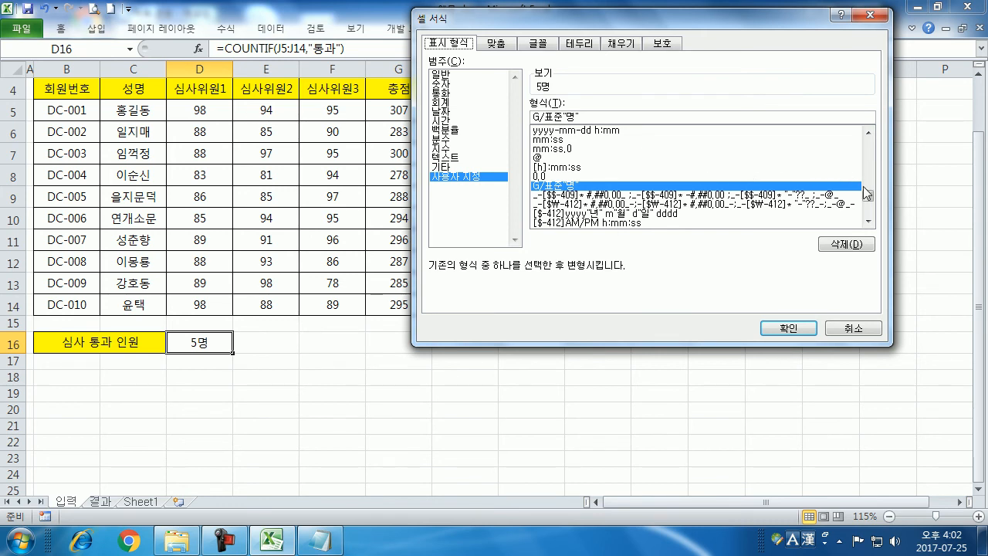
pyautogui.moveTo(873, 201); pyautogui.dragTo(873, 141)
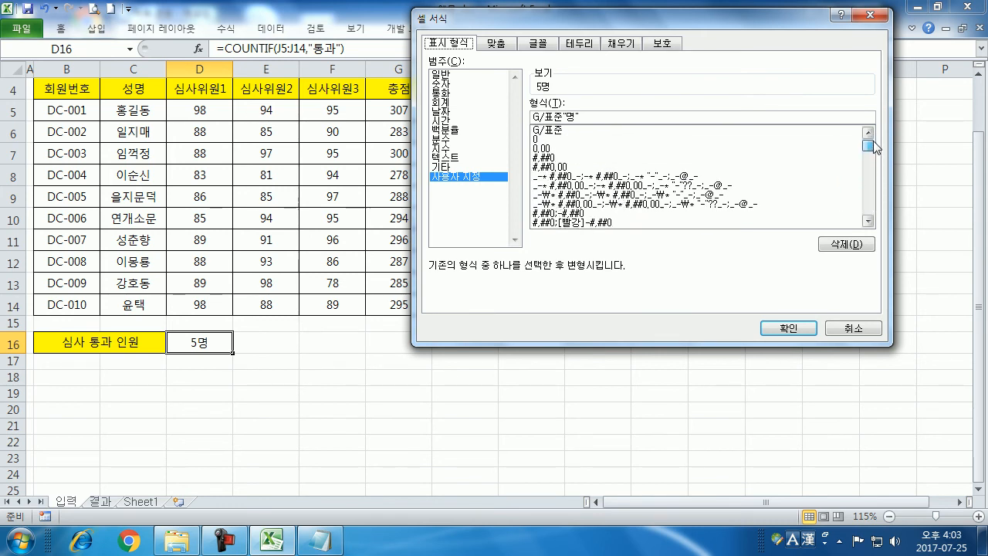
pyautogui.click(552, 131)
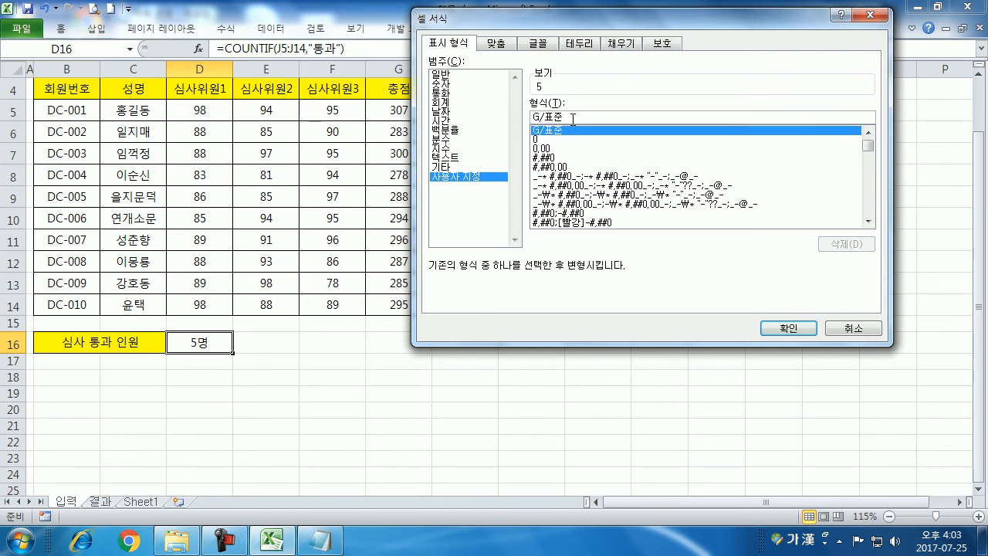
pyautogui.write('며')
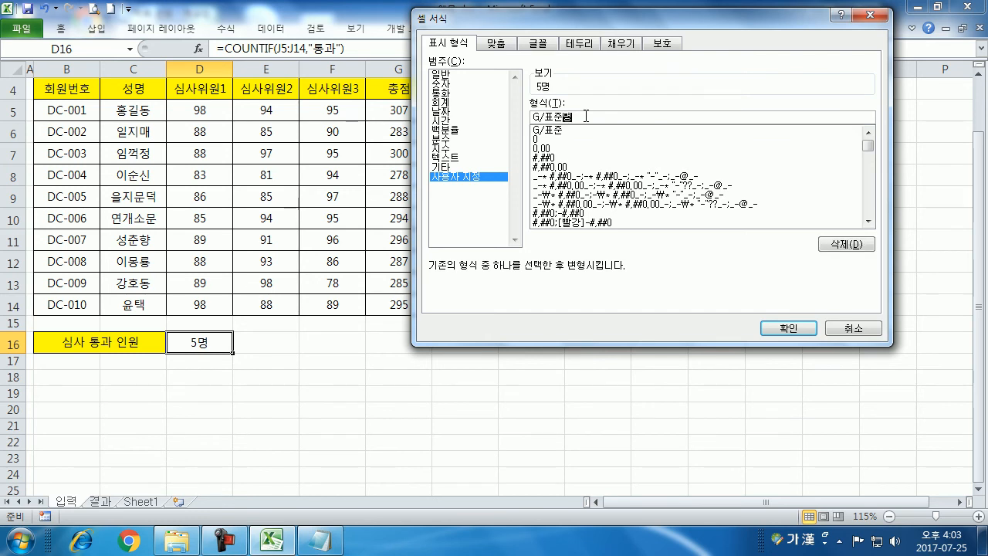
pyautogui.press('Return')
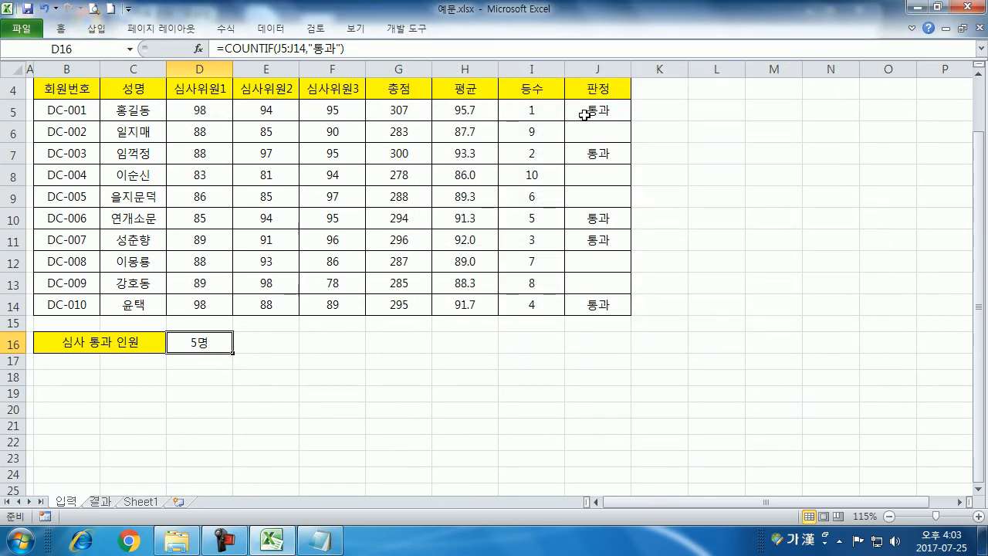
# Check D16's 셀 서식 format code, then extend the Notepad note line with "> 사용자 지정 > G/표준"명""
pyautogui.hotkey('ctrl', '1')
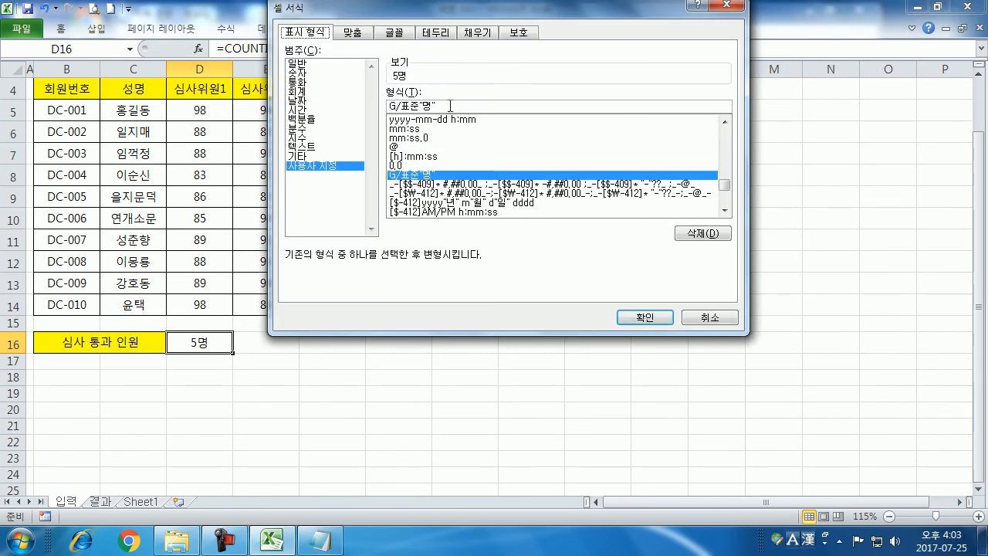
pyautogui.click(319, 540)
pyautogui.click(676, 103)
pyautogui.write('> 마/오 > 셀서식 >')
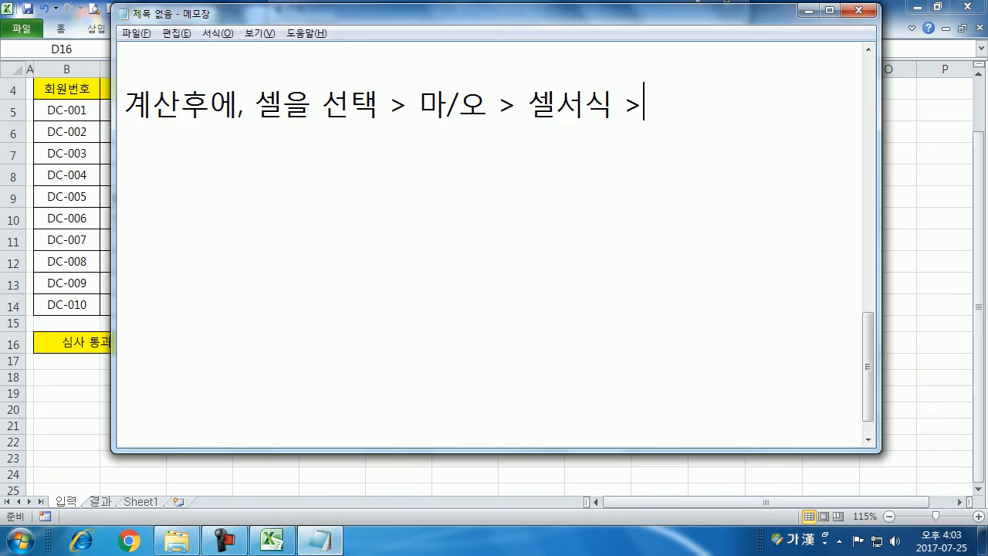
pyautogui.write(' 사용')
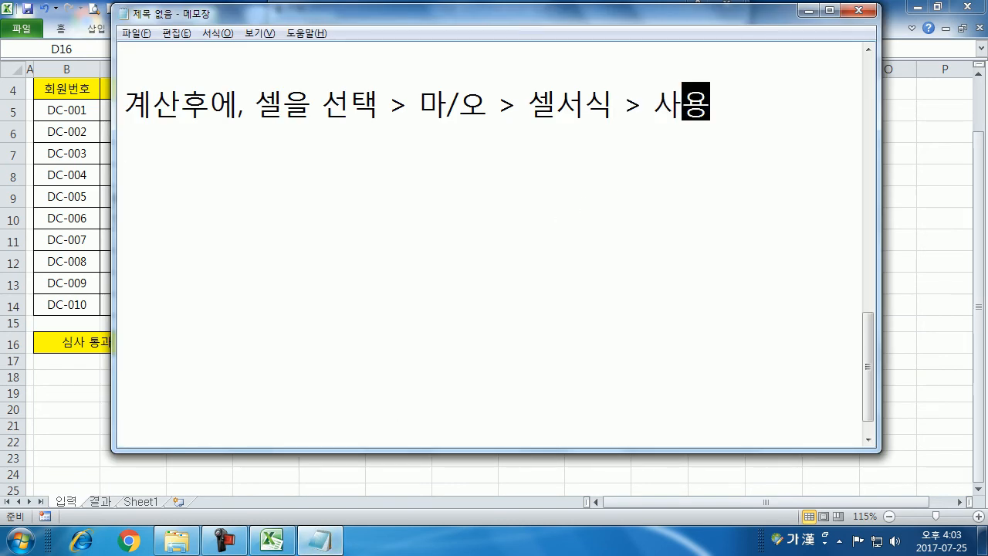
pyautogui.write('자 지저정 >')
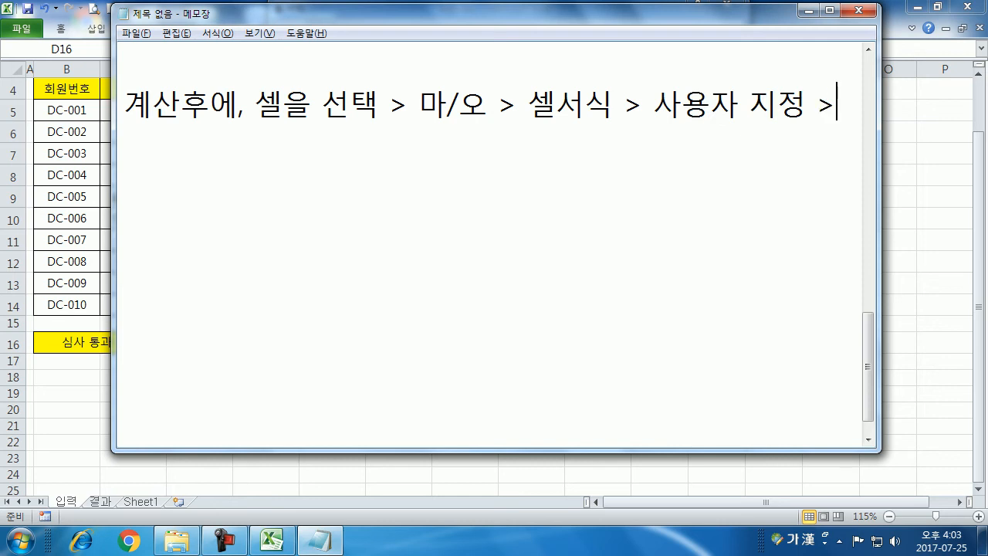
pyautogui.press('Return')
pyautogui.write('G/표준"명"')
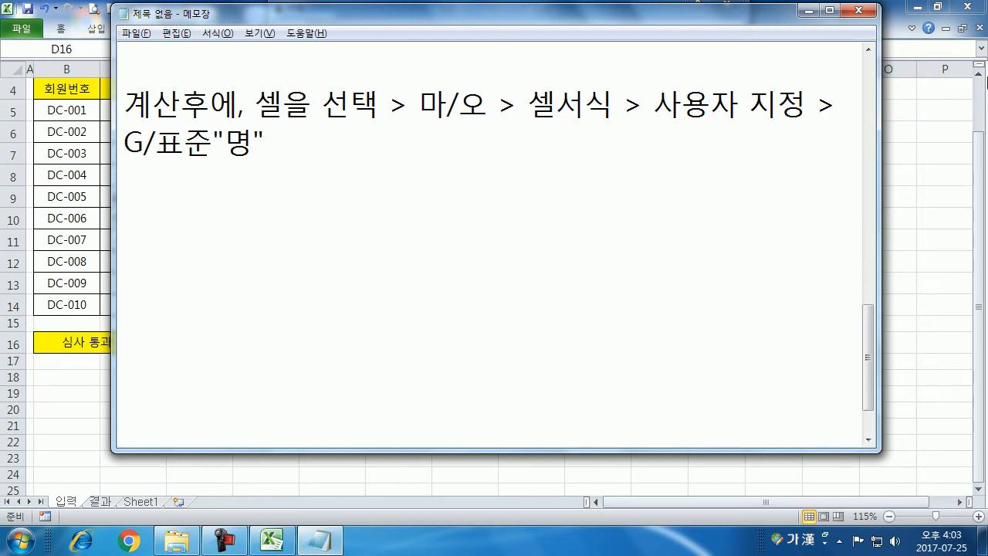
# Widen the Notepad window in both directions so the note fits on one line, and start a new line below it
pyautogui.moveTo(881, 69); pyautogui.dragTo(981, 68)
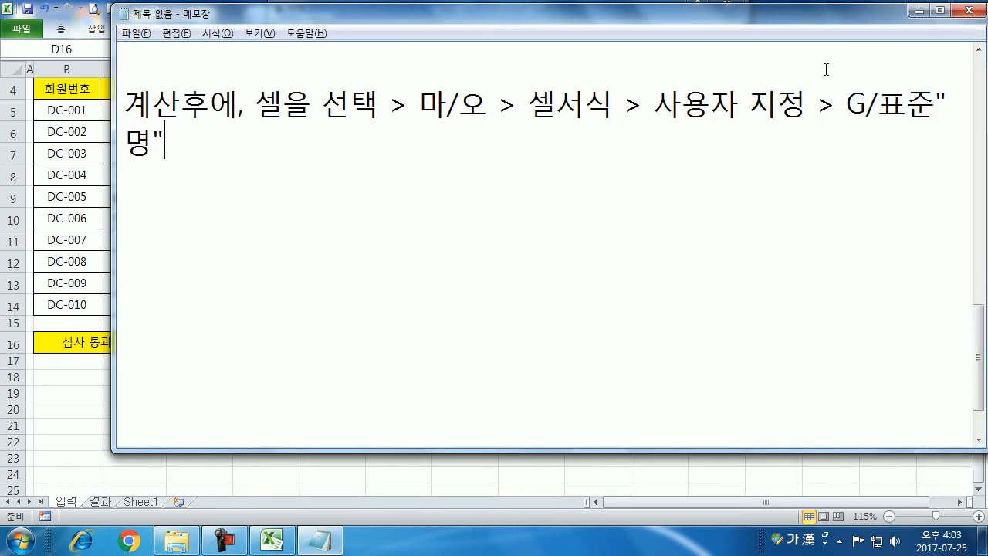
pyautogui.moveTo(113, 124); pyautogui.dragTo(11, 122)
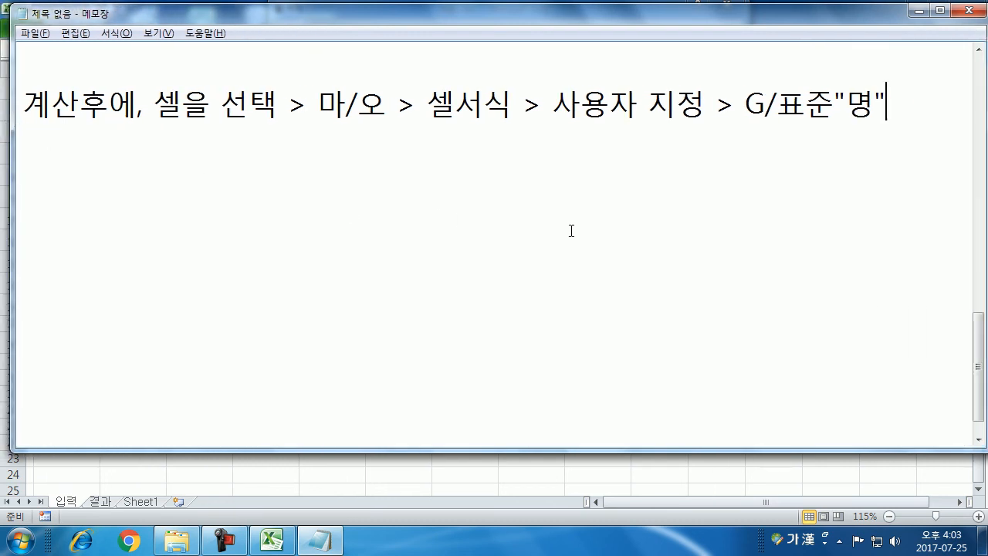
pyautogui.press('Return')
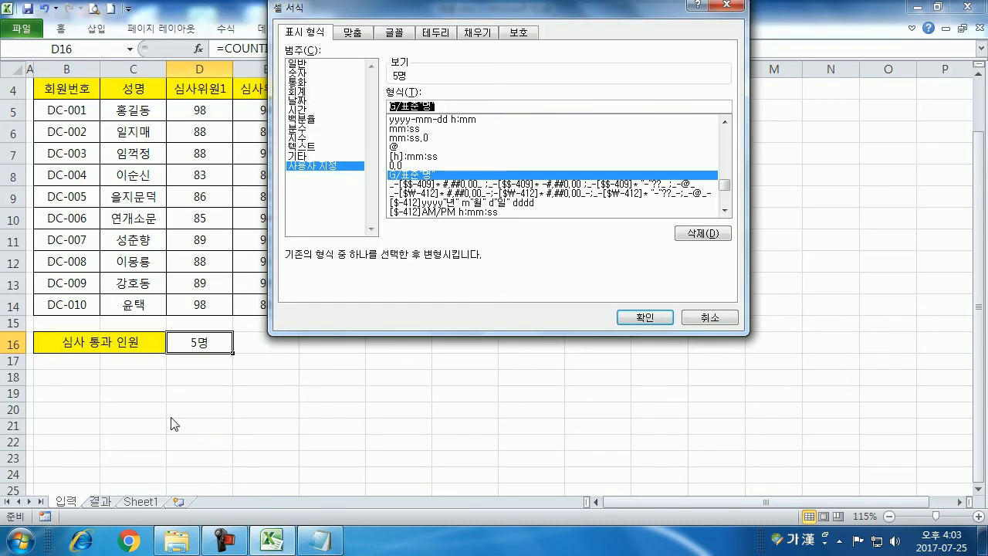
# Close the cell format settings, copy D16's formula =COUNTIF(J5:J14,"통과") from Excel, and paste it above the note line in Notepad
pyautogui.click(645, 317)
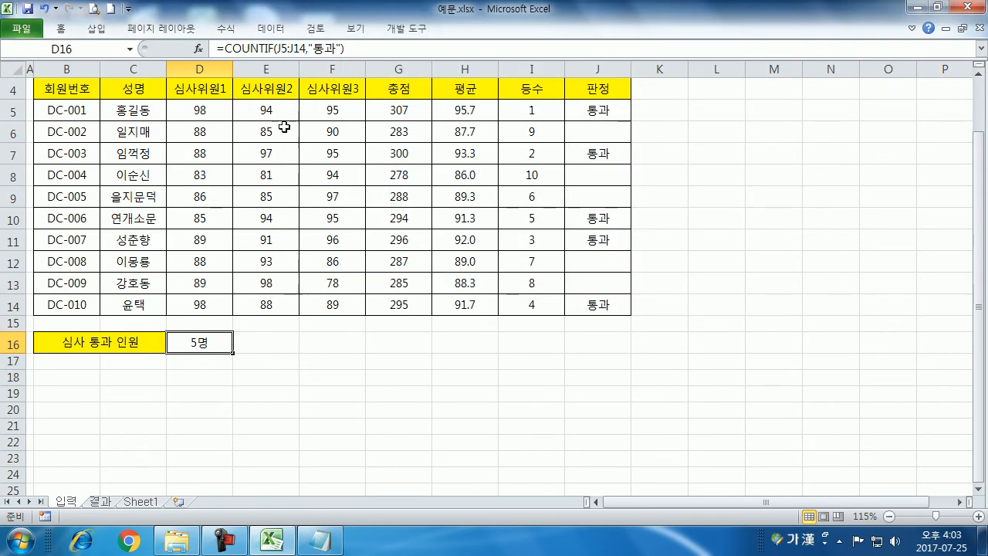
pyautogui.moveTo(353, 48); pyautogui.dragTo(163, 48)
pyautogui.hotkey('ctrl', 'c')
pyautogui.click(321, 540)
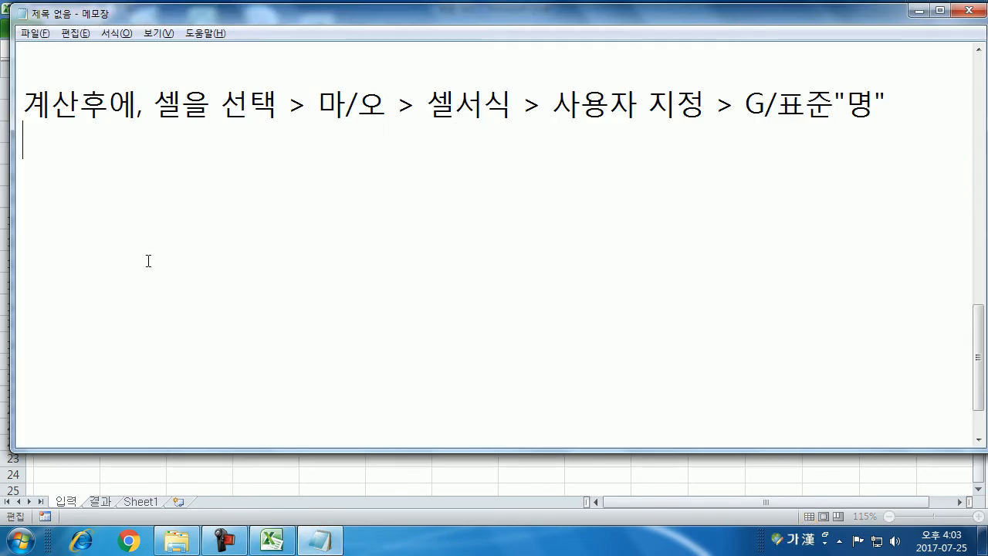
pyautogui.press('Up')
pyautogui.press('Up')
pyautogui.hotkey('ctrl', 'v')
# Remove two of the blank lines between the numbered list and the COUNTIF formula in the notes
pyautogui.scroll(2, 193, 154)
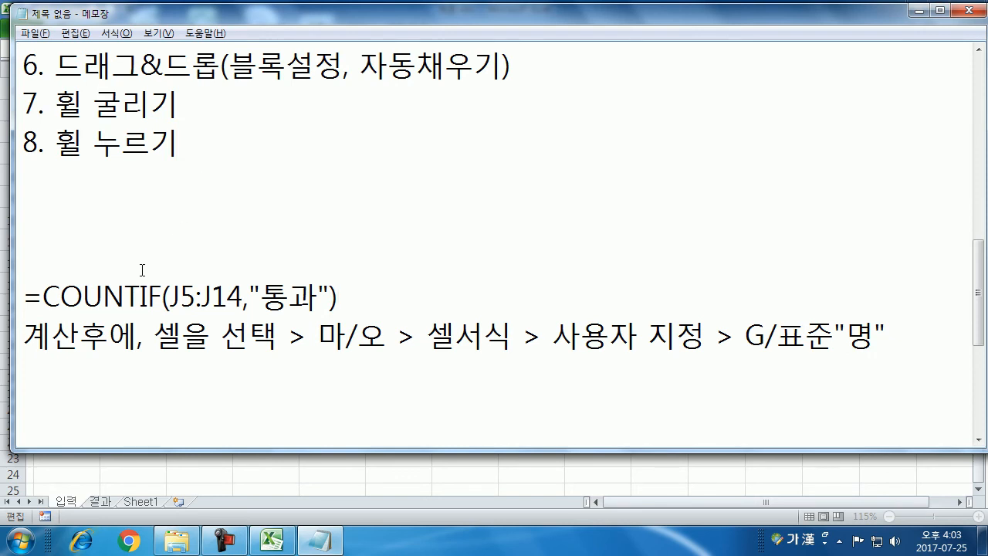
pyautogui.click(87, 209)
pyautogui.press('Delete')
pyautogui.press('Delete')
pyautogui.click(381, 215)
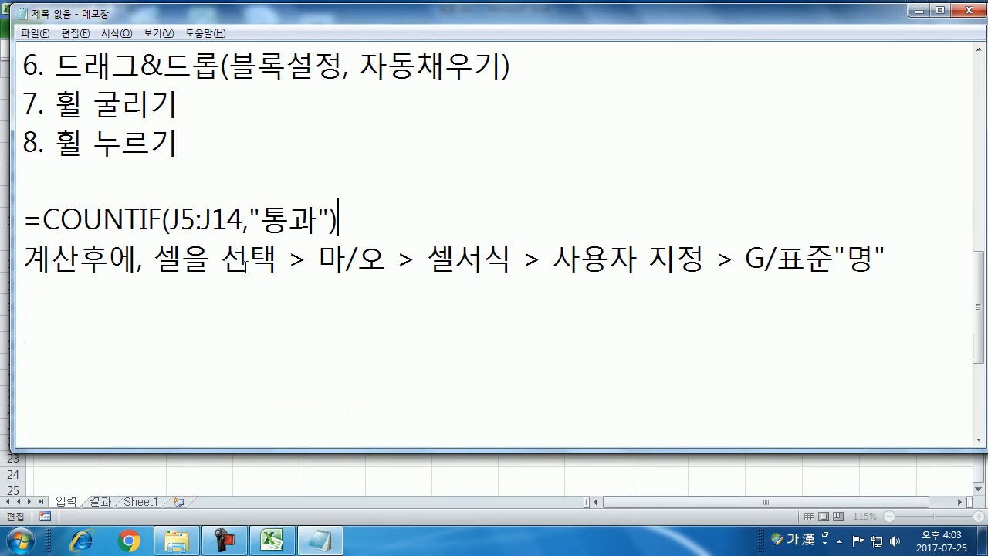
pyautogui.moveTo(156, 256); pyautogui.dragTo(888, 260)
pyautogui.click(905, 294)
pyautogui.click(22, 250)
pyautogui.write('1.')
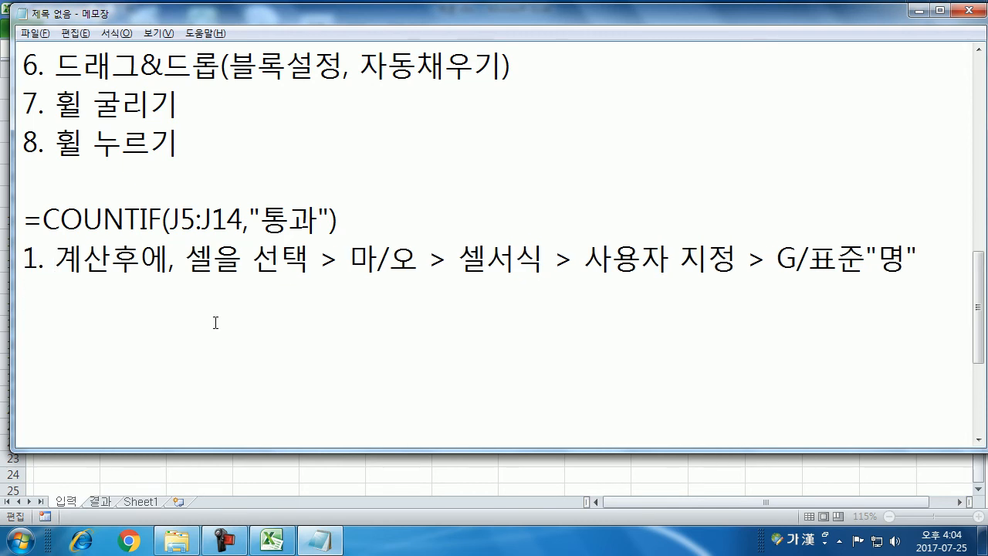
pyautogui.press('Up')
pyautogui.press('Left')
pyautogui.press('Right')
pyautogui.press('Delete')
pyautogui.press('Delete')
pyautogui.press('Delete')
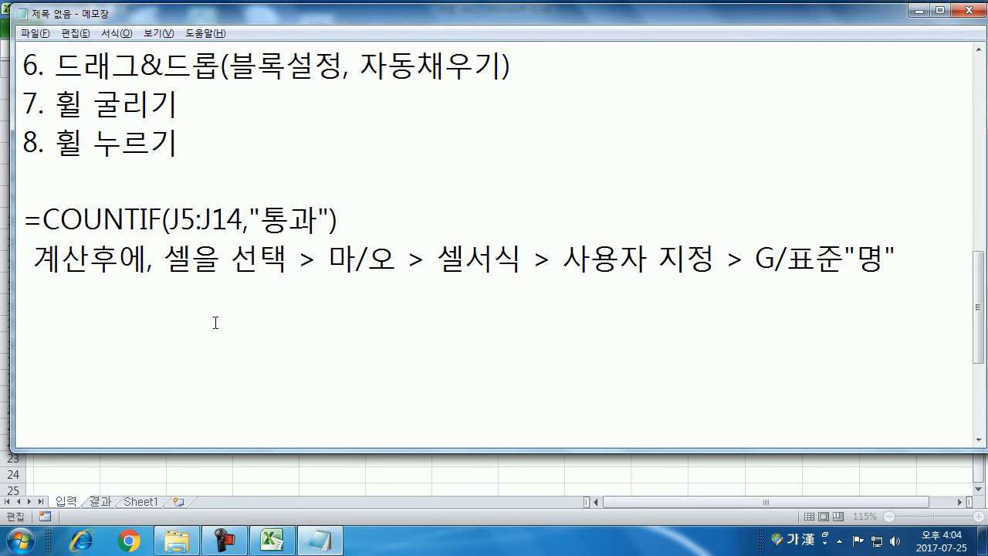
# Add the heading "또 다른 방법" below the formatting note, separated from it by a blank line
pyautogui.press('Down')
pyautogui.write('또')
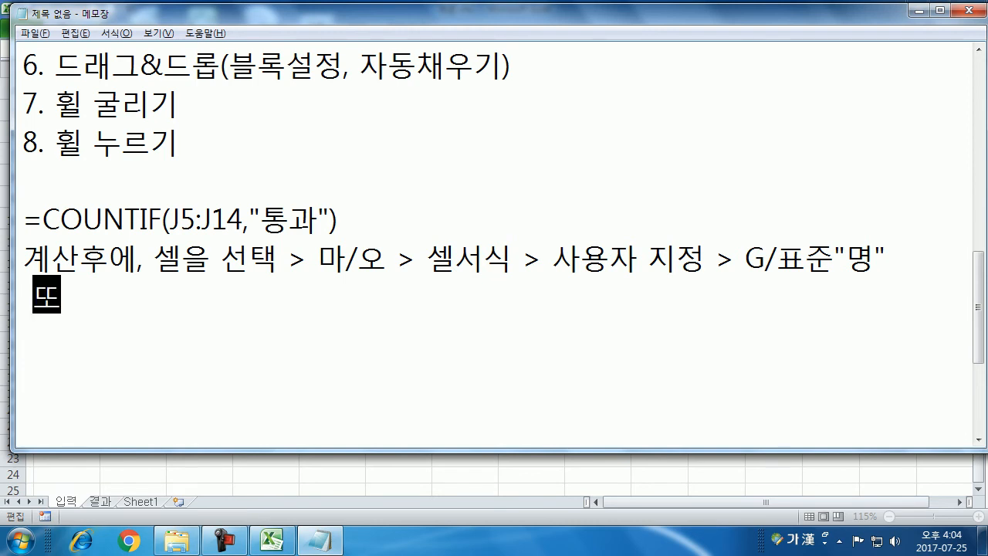
pyautogui.write(' 다른 방법')
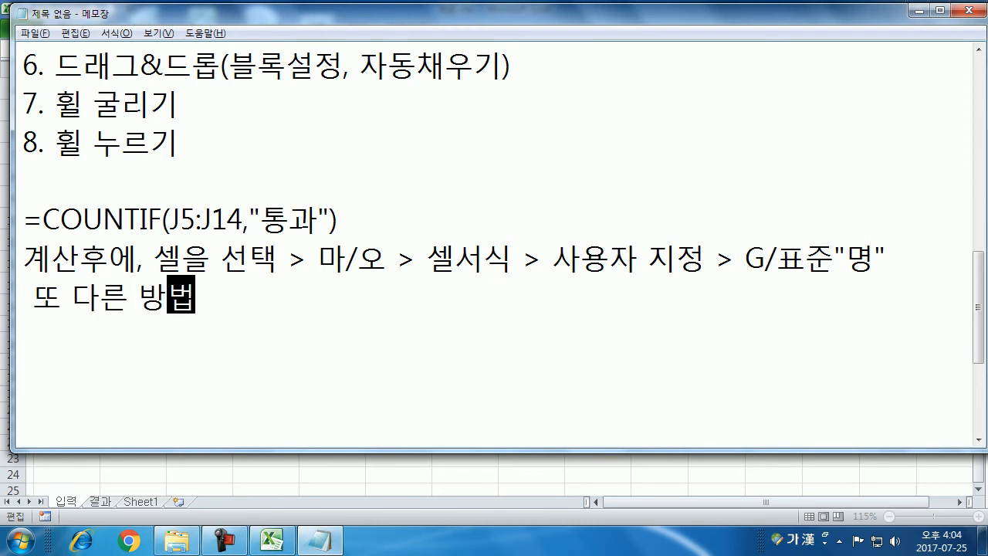
pyautogui.press('Home')
pyautogui.press('Delete')
pyautogui.press('Return')
pyautogui.press('End')
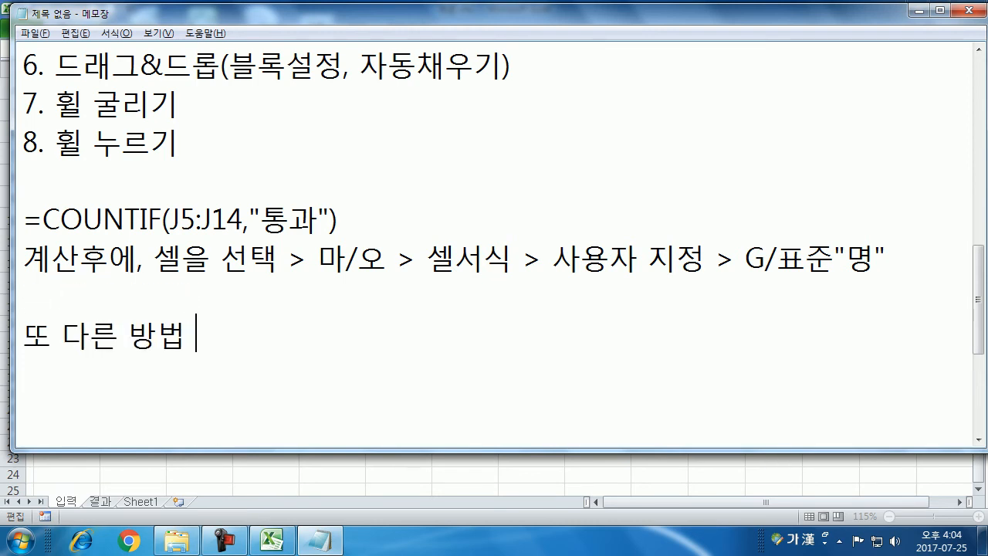
# Paste the copied COUNTIF formula on its own line under the heading and append &"명" to it
pyautogui.hotkey('ctrl', 'v')
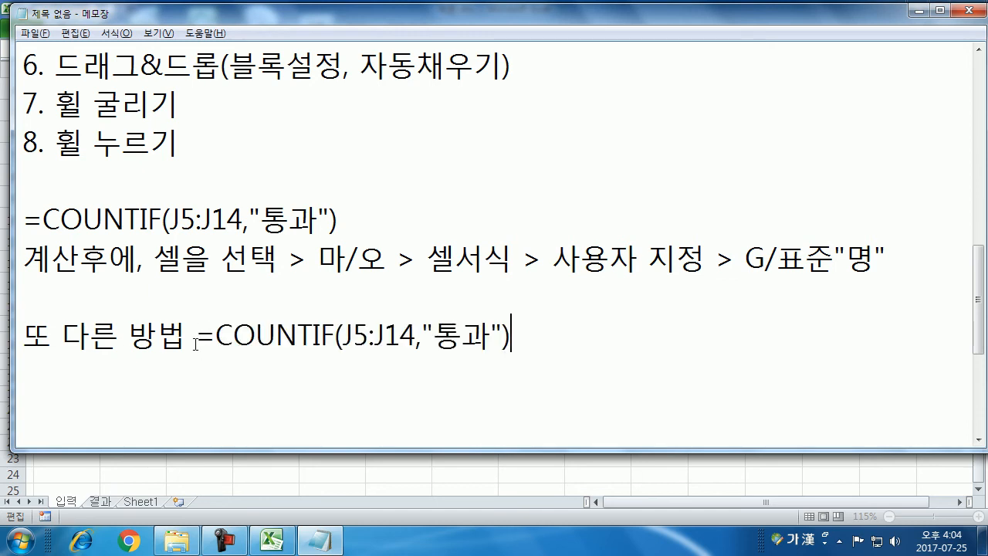
pyautogui.click(189, 338)
pyautogui.press('Return')
pyautogui.press('Delete')
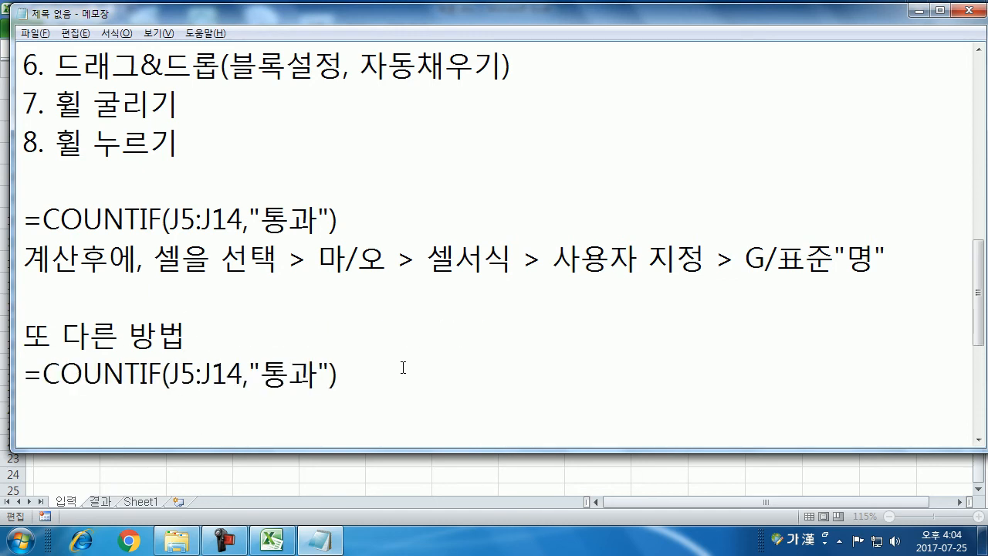
pyautogui.press('End')
pyautogui.write('&"명"')
# Examine the COUNTIF part, the & operator and the "명" text of the alternative formula, and look through the earlier notes
pyautogui.moveTo(369, 368); pyautogui.dragTo(420, 370)
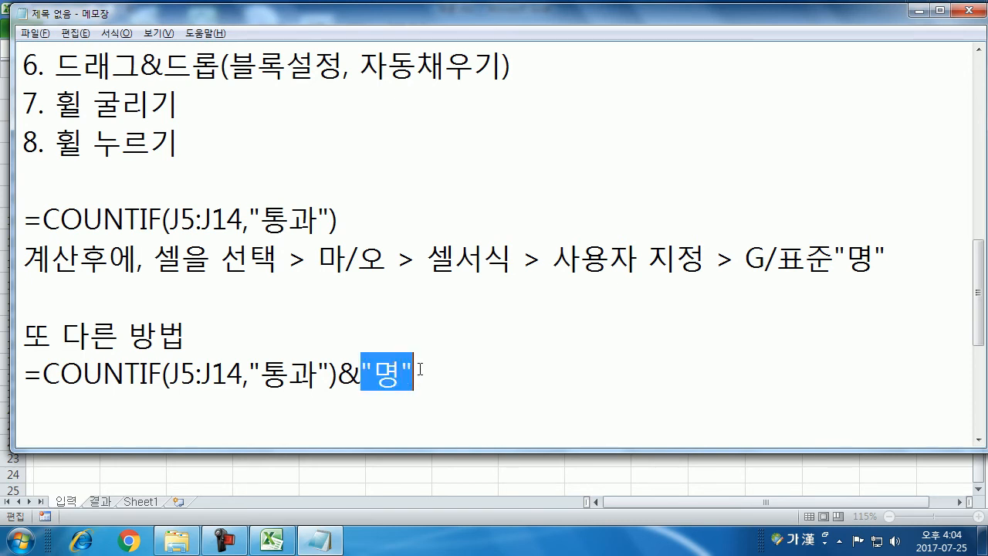
pyautogui.scroll(-1, 431, 371)
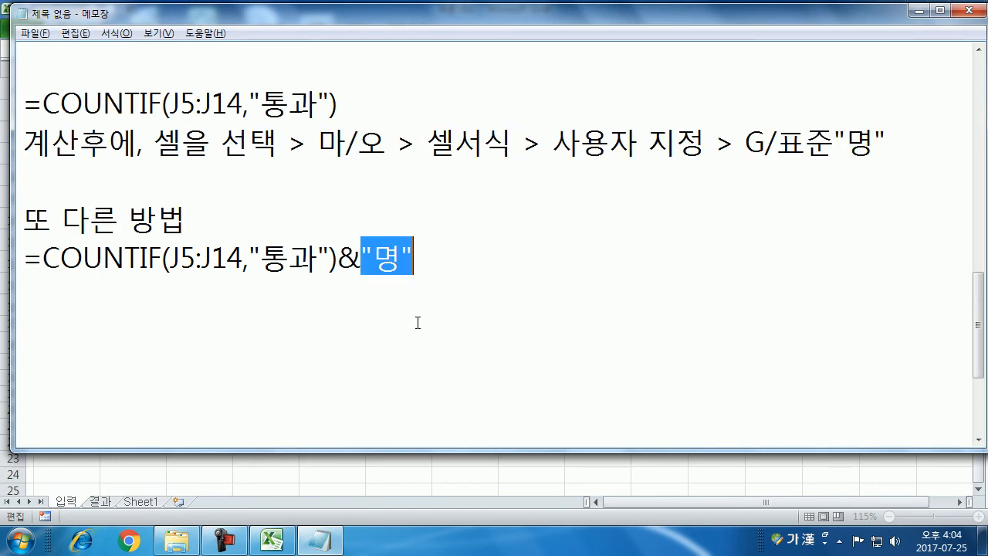
pyautogui.doubleClick(355, 260)
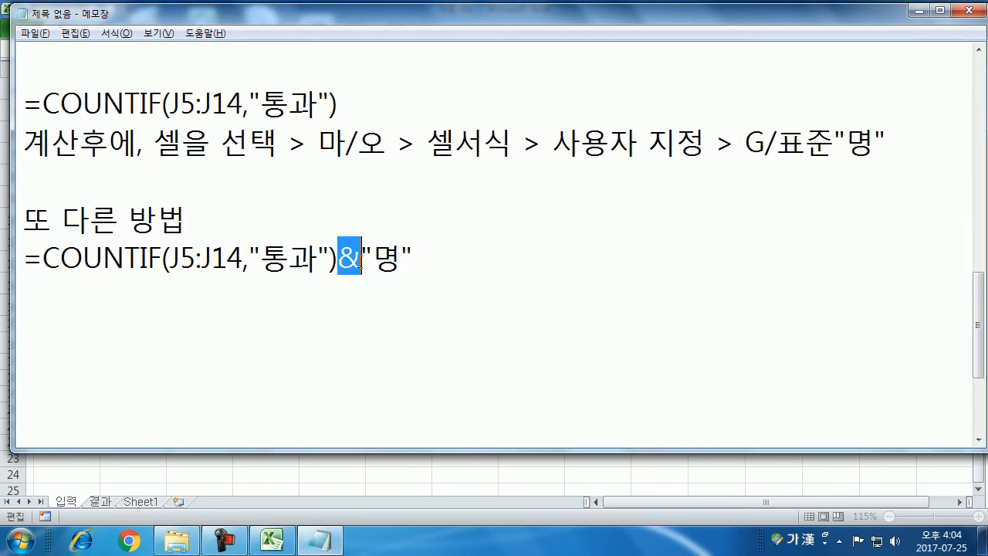
pyautogui.hotkey('shift', 'End')
pyautogui.keyDown('shift'); pyautogui.click(141, 260); pyautogui.keyUp('shift')
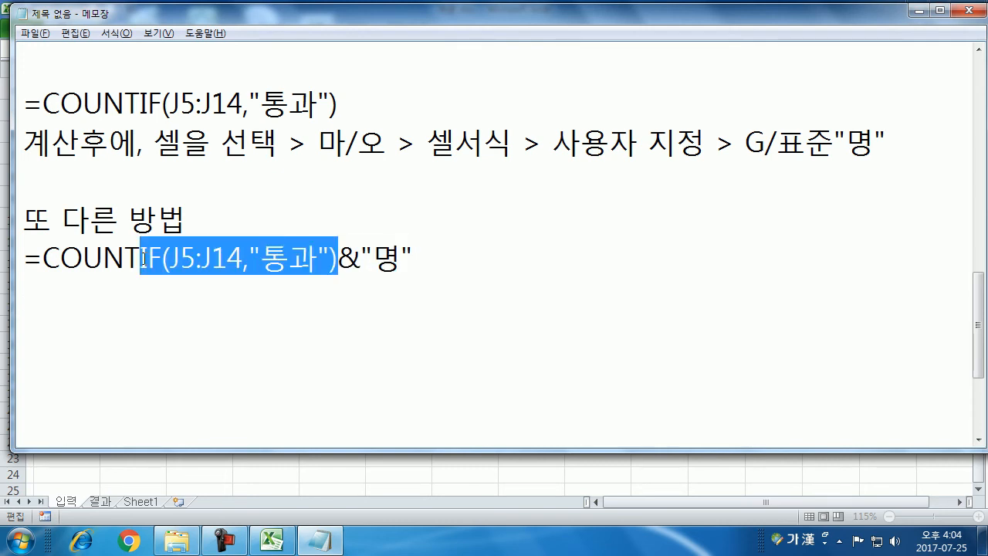
pyautogui.moveTo(361, 254); pyautogui.dragTo(427, 253)
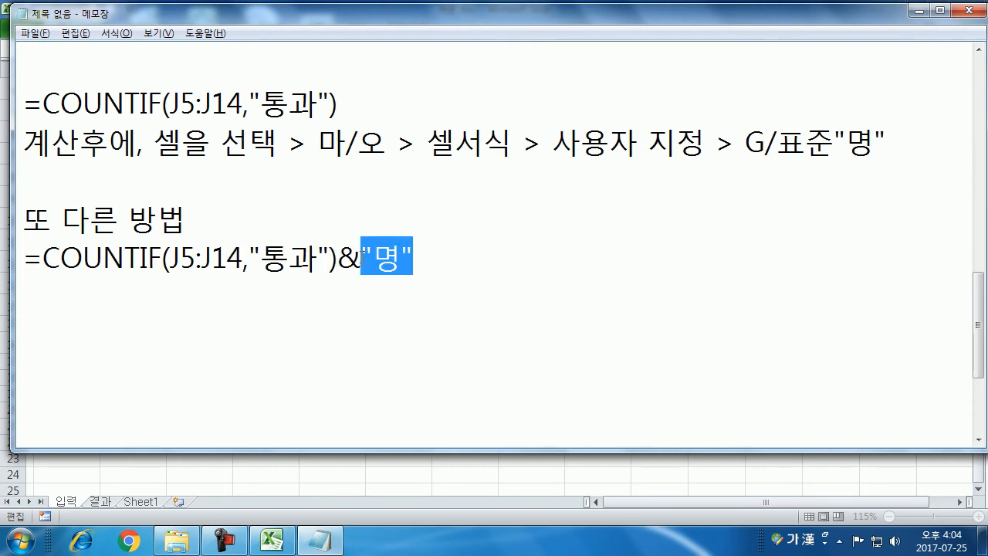
pyautogui.doubleClick(343, 258)
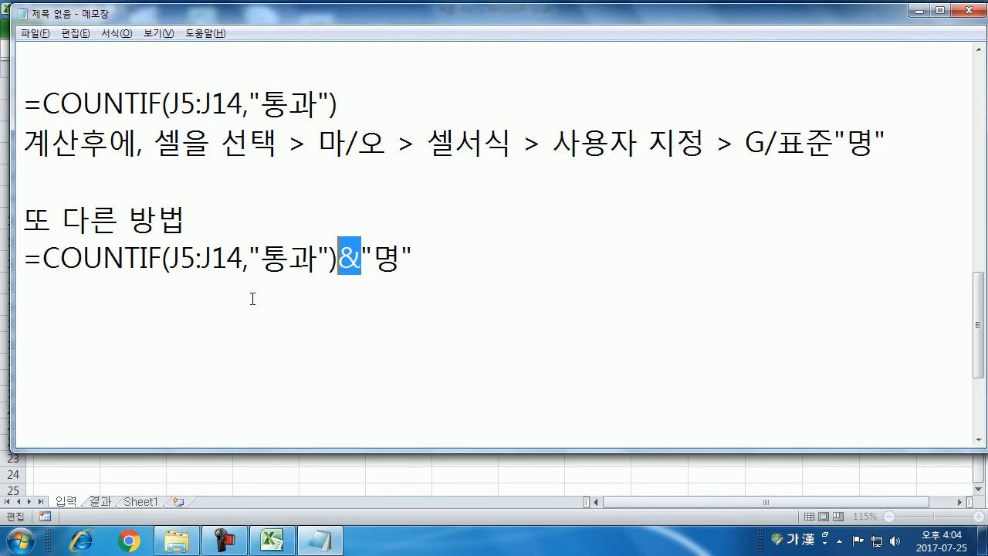
pyautogui.scroll(7, 253, 299)
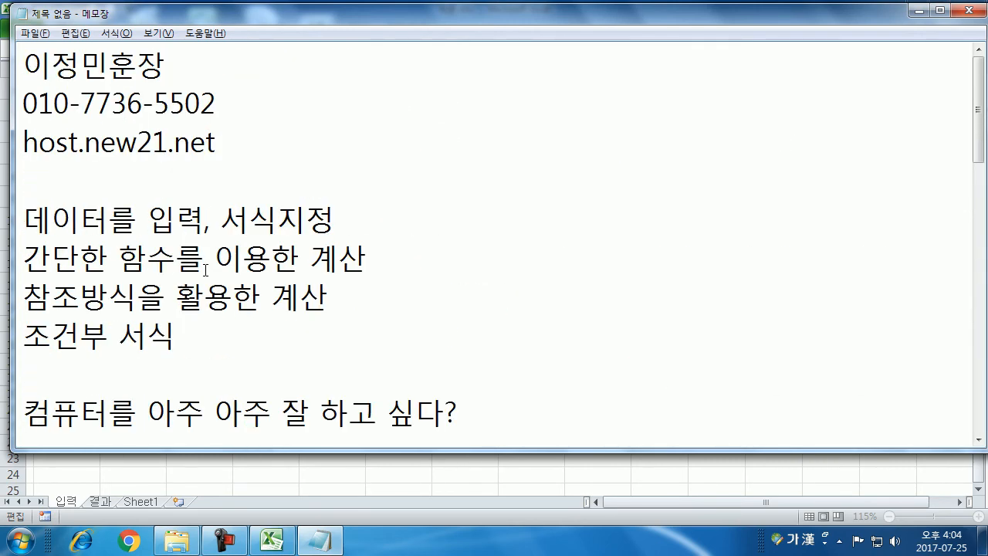
pyautogui.scroll(-7, 206, 270)
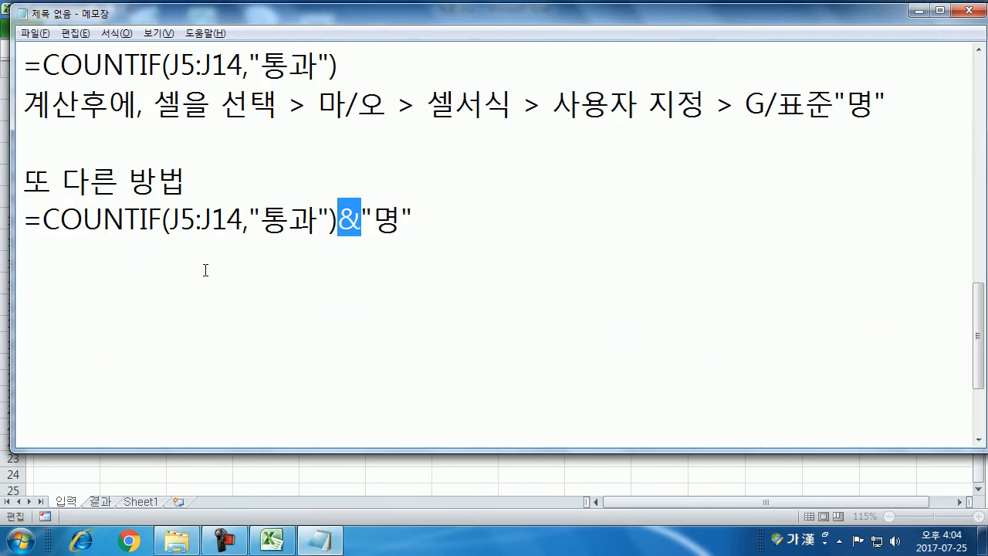
pyautogui.click(205, 269)
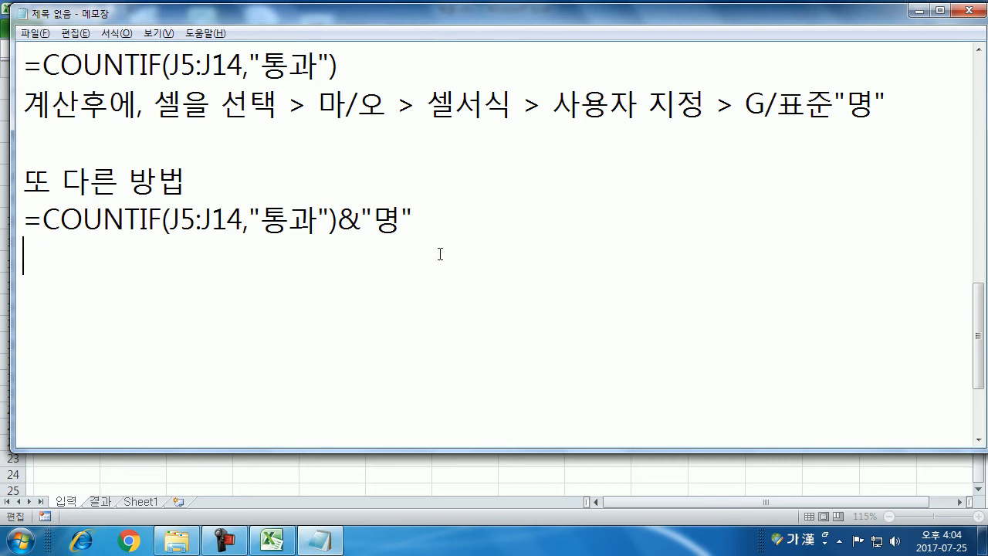
# Return to Excel, leave the open cell edit, and copy the formula text of D16
pyautogui.hotkey('alt', 'Tab')
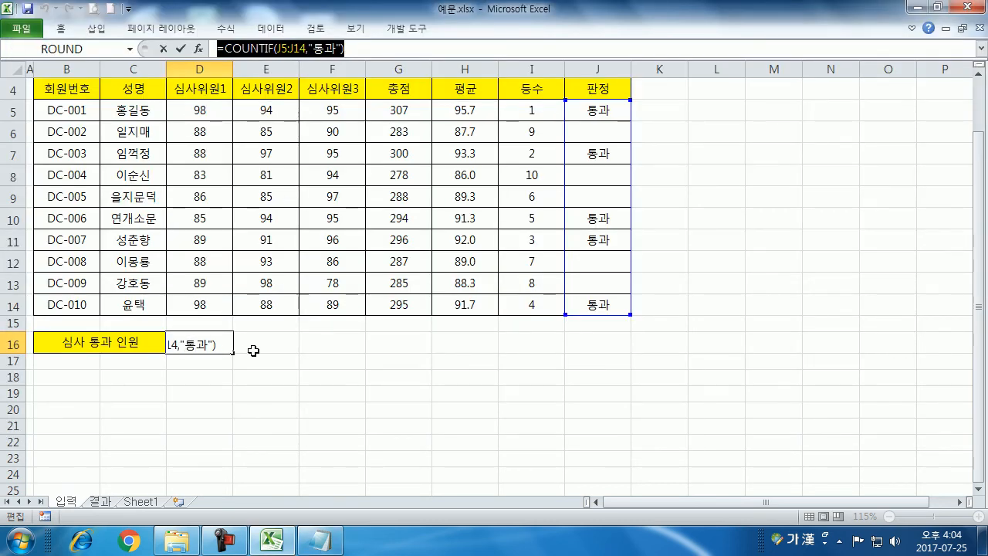
pyautogui.press('Return')
pyautogui.click(200, 340)
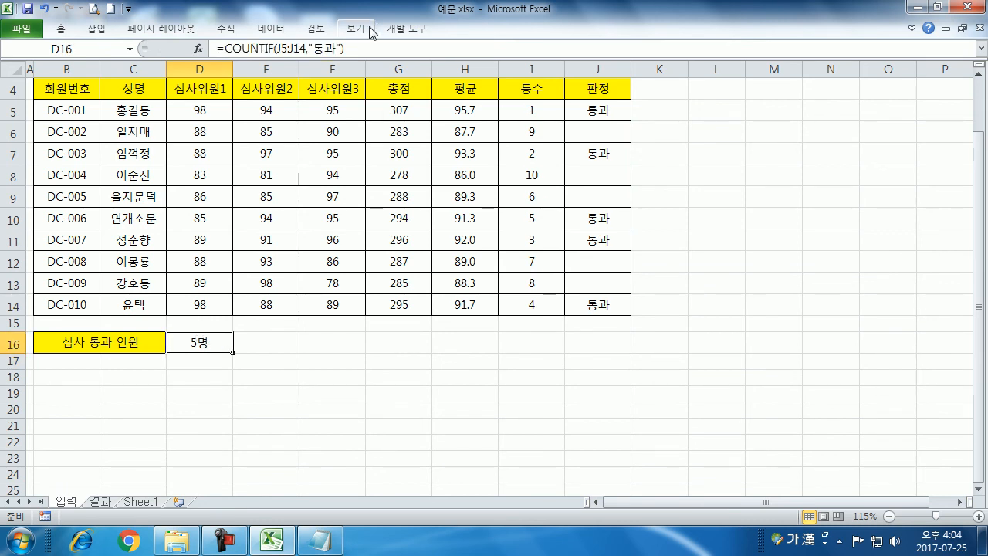
pyautogui.click(333, 50)
pyautogui.moveTo(334, 50); pyautogui.dragTo(214, 49)
pyautogui.hotkey('ctrl', 'c')
pyautogui.press('Escape')
# Enter the copied formula =COUNTIF(J5:J14,"통과") in E16, beside the 심사 통과 인원 result
pyautogui.click(281, 341)
pyautogui.doubleClick(281, 340)
pyautogui.hotkey('ctrl', 'v')
pyautogui.scroll(-1, 232, 301)
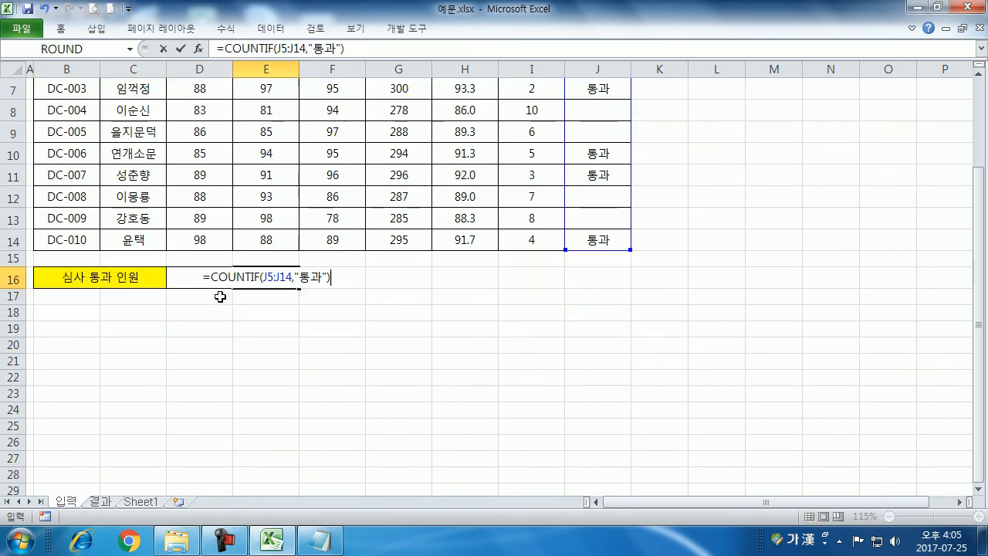
pyautogui.press('Left')
pyautogui.write('&')
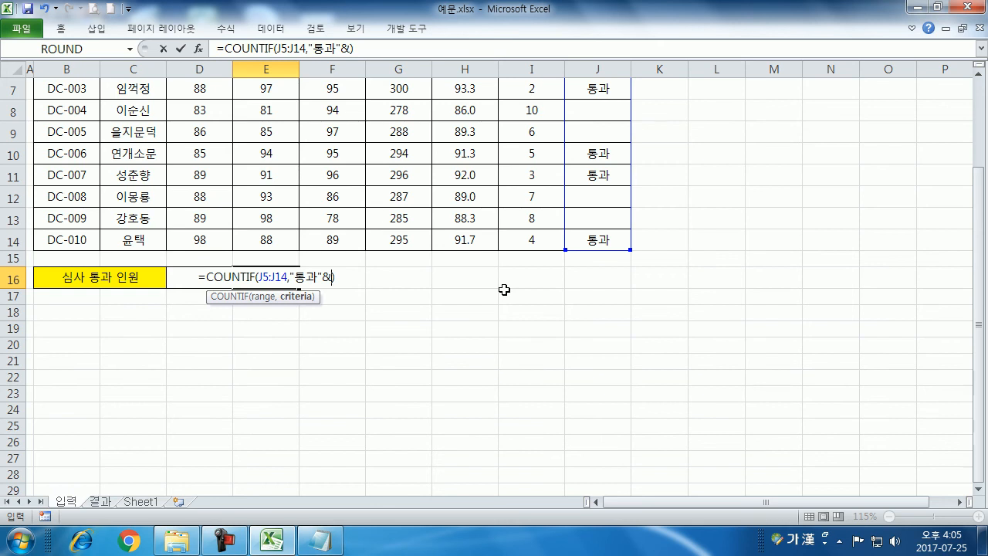
pyautogui.press('BackSpace')
pyautogui.press('Tab')
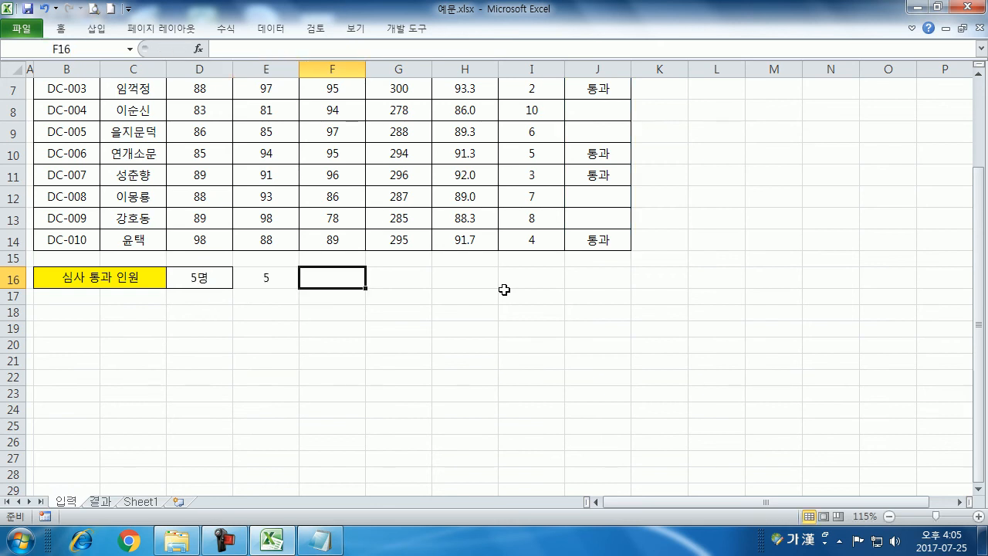
# Append &"명" to the COUNTIF formula in E16, closing the help window opened by mistake
pyautogui.press('Left')
pyautogui.press('F2')
pyautogui.write('&')
pyautogui.press('F1')
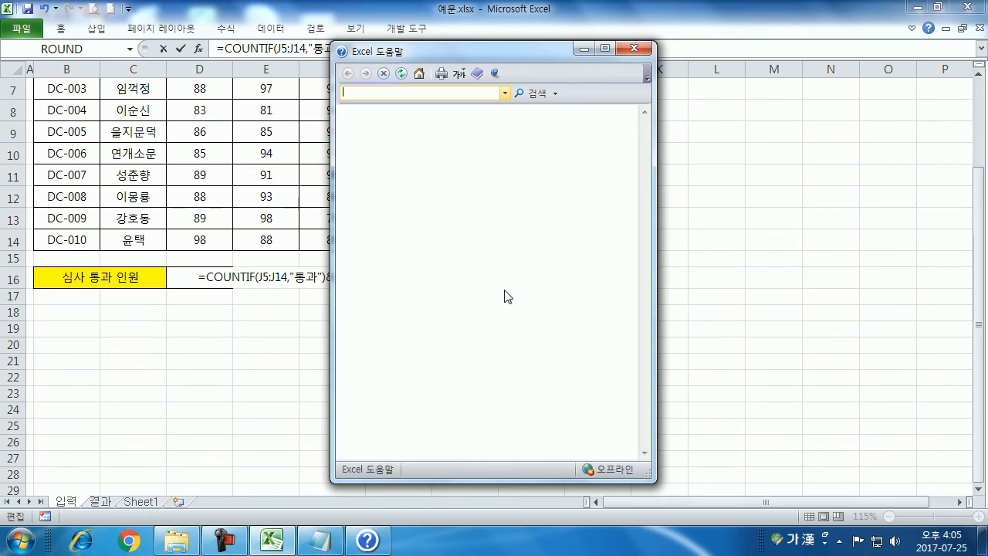
pyautogui.write('"AUD')
pyautogui.click(627, 50)
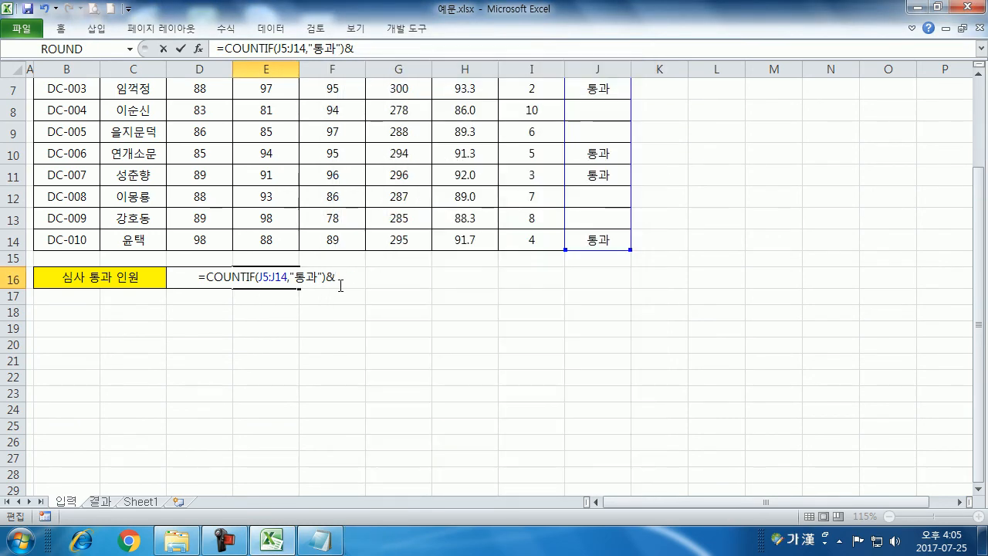
pyautogui.write('"명"')
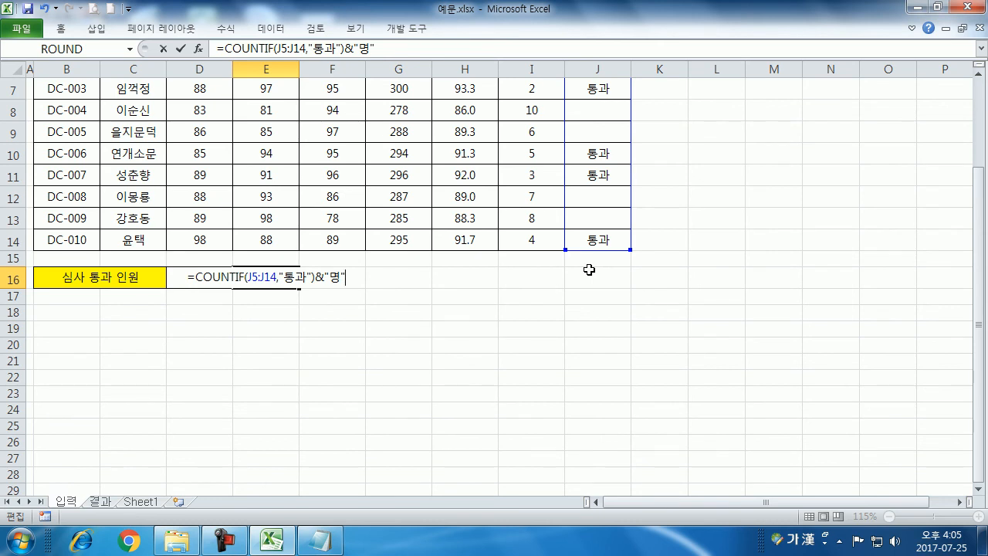
pyautogui.press('Return')
# Compare the &"명" part of the E16 formula with the custom number format of D16
pyautogui.click(266, 280)
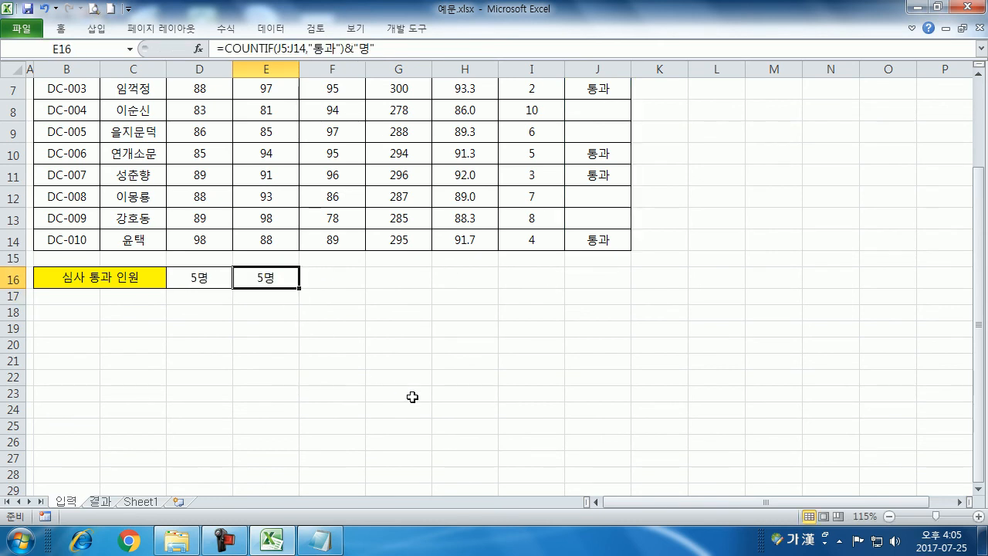
pyautogui.press('F2')
pyautogui.moveTo(313, 277); pyautogui.dragTo(346, 276)
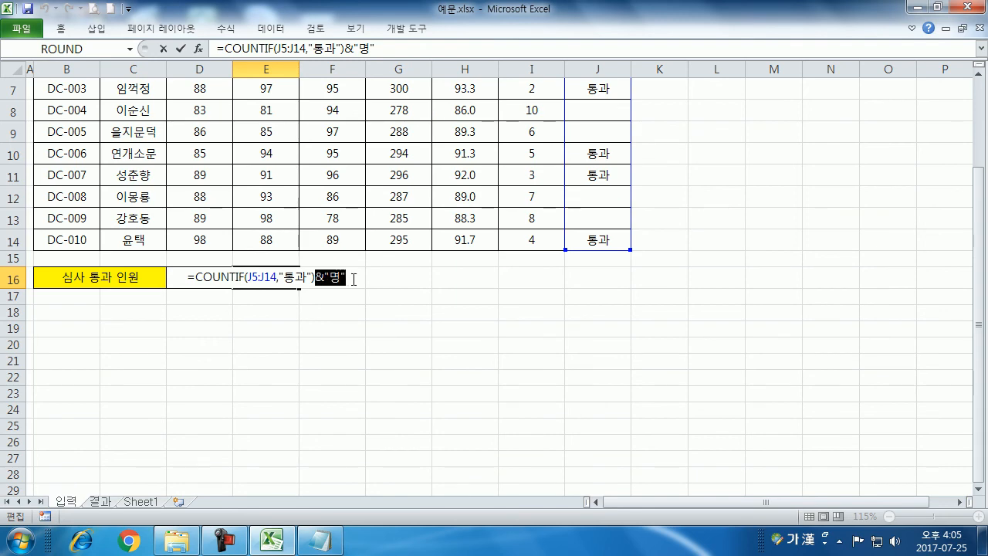
pyautogui.press('Escape')
pyautogui.click(189, 284)
pyautogui.hotkey('ctrl', '1')
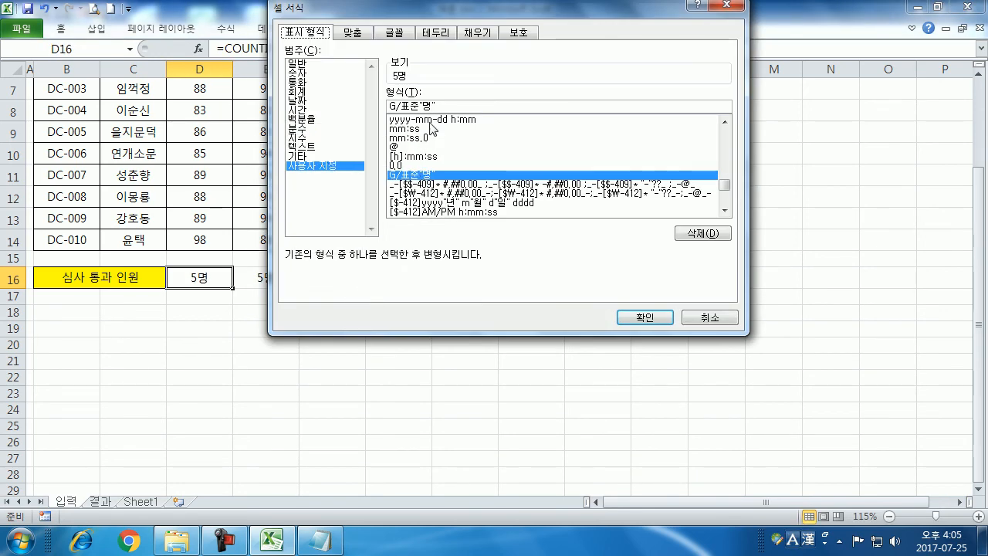
pyautogui.press('Return')
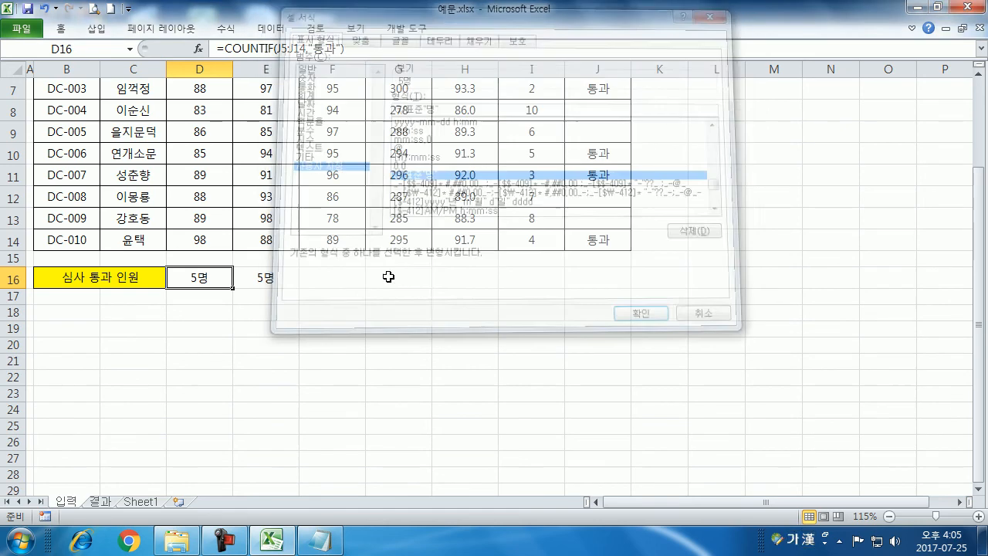
# Select the table data B5:J14 without the header row and expand the ribbon to show the Home commands
pyautogui.click(117, 301)
pyautogui.scroll(2, 145, 311)
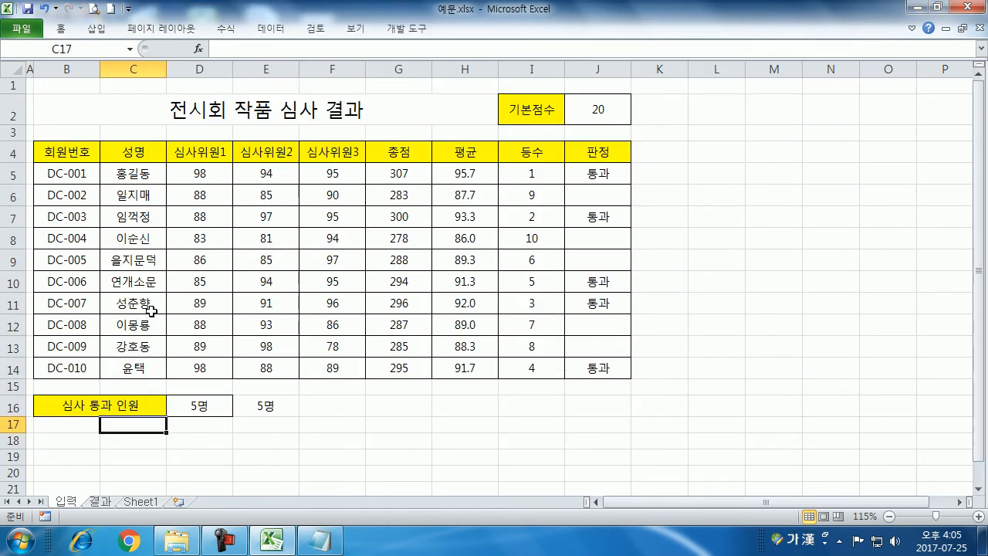
pyautogui.moveTo(66, 174); pyautogui.dragTo(586, 369)
pyautogui.moveTo(77, 172); pyautogui.dragTo(613, 367)
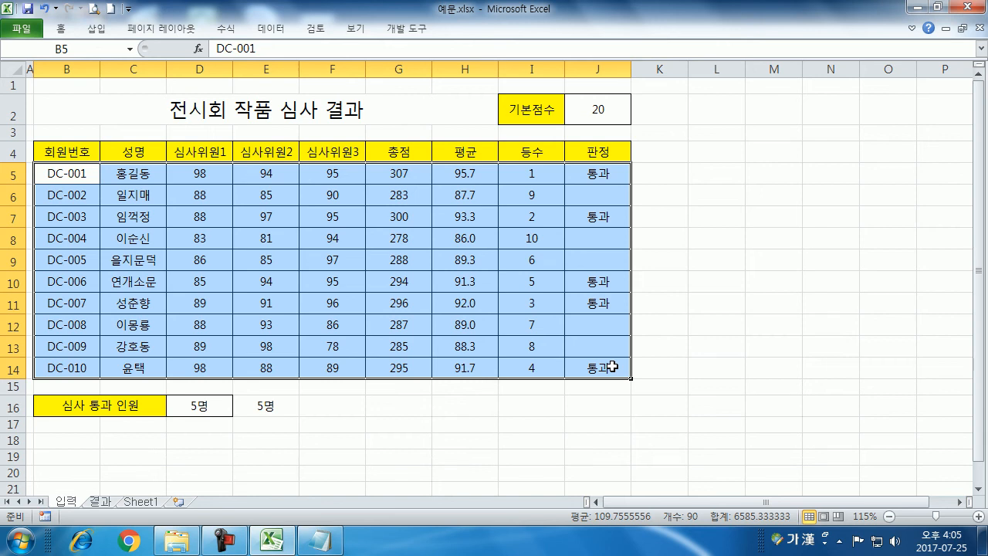
pyautogui.moveTo(85, 173); pyautogui.dragTo(587, 369)
pyautogui.doubleClick(66, 36)
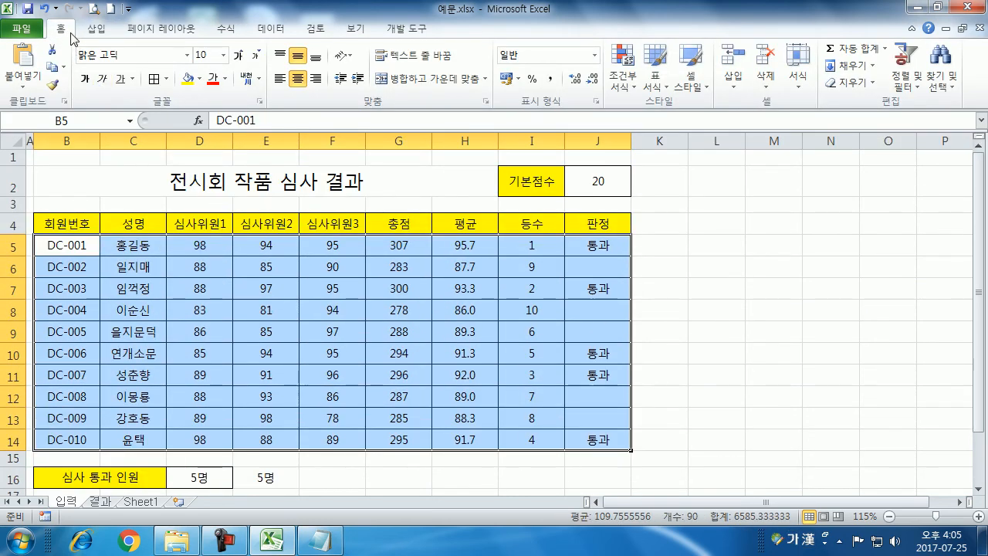
pyautogui.click(96, 29)
pyautogui.scroll(-1, 174, 136)
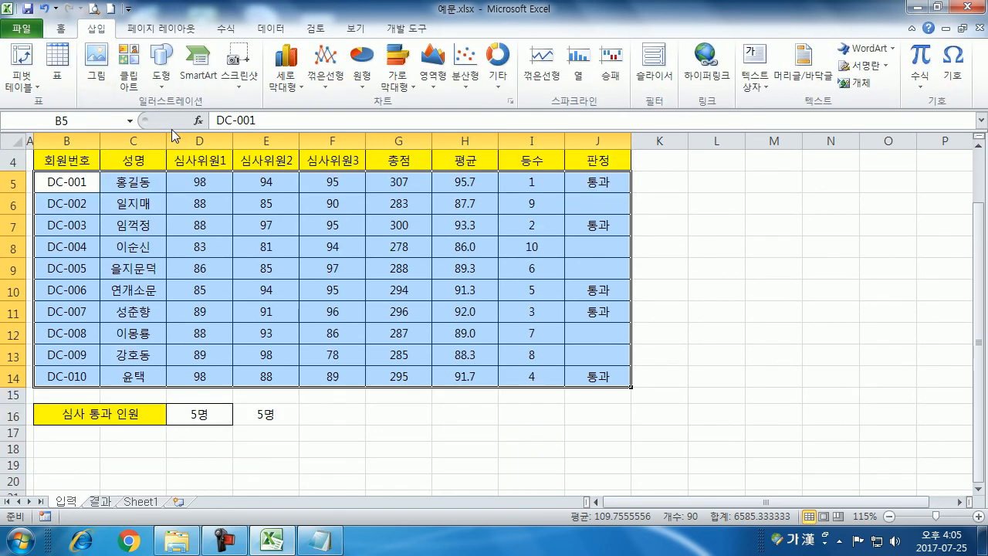
pyautogui.click(69, 28)
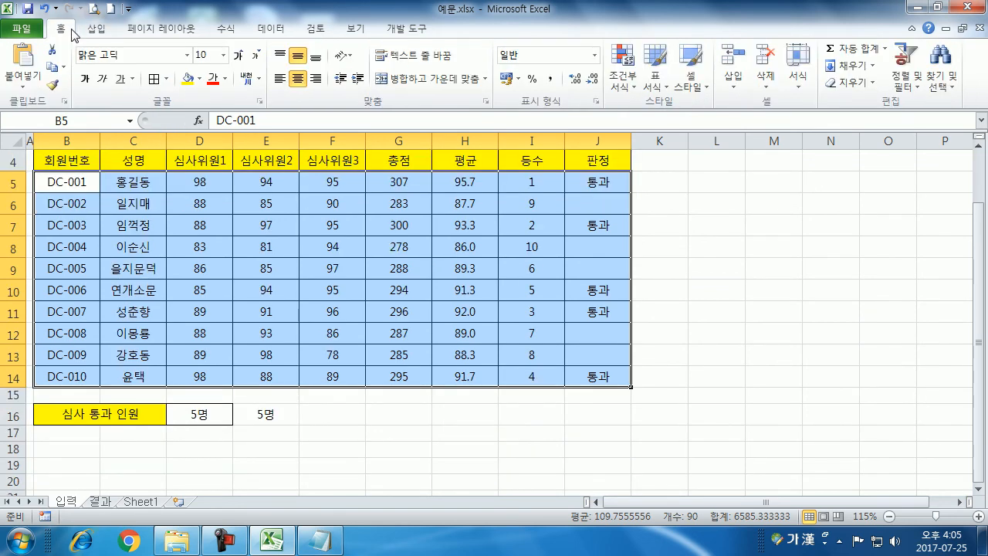
pyautogui.click(637, 94)
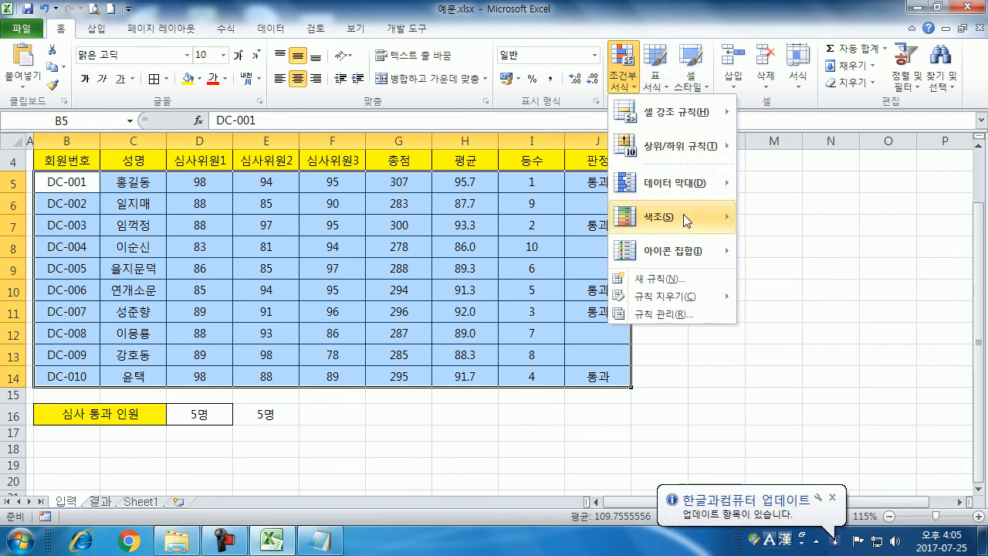
pyautogui.click(670, 280)
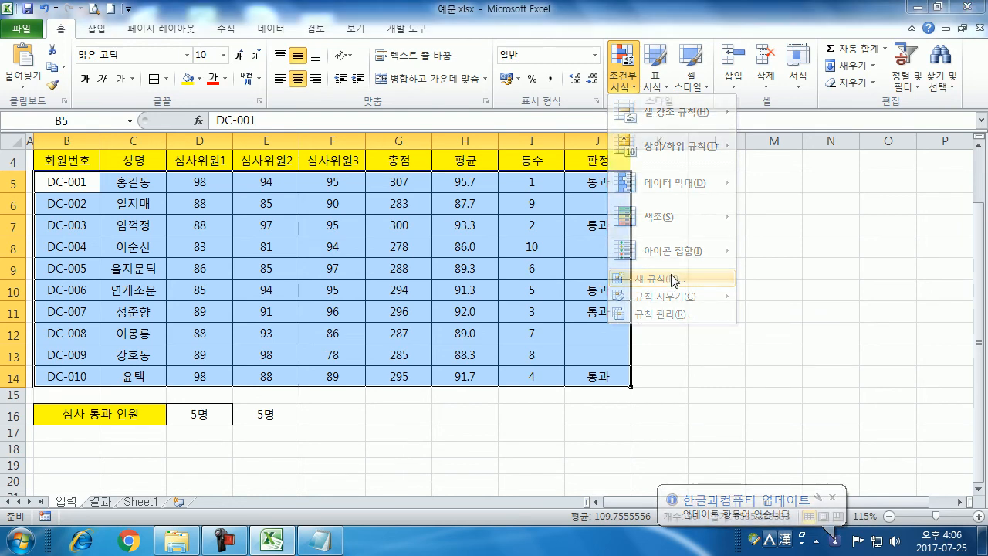
pyautogui.click(350, 137)
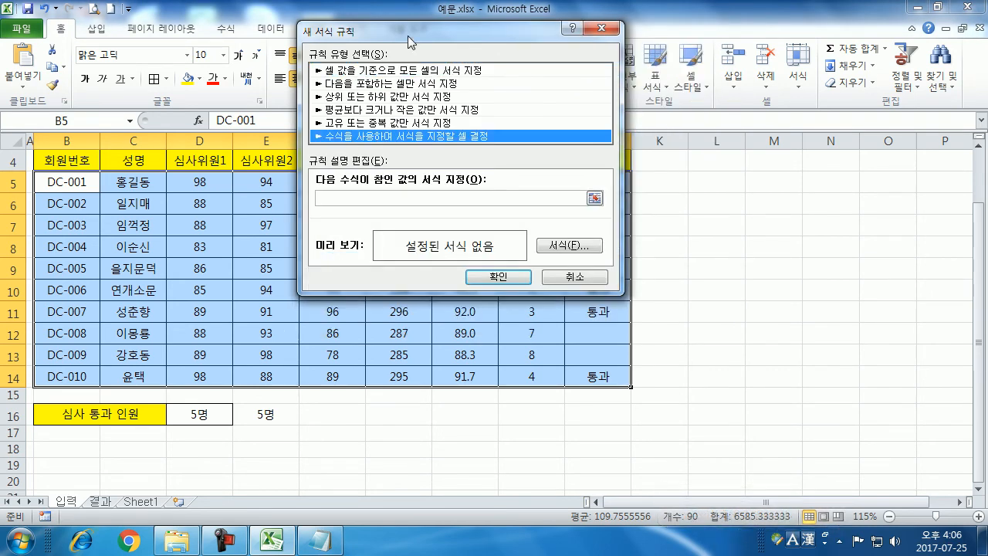
pyautogui.moveTo(410, 32); pyautogui.dragTo(633, 9)
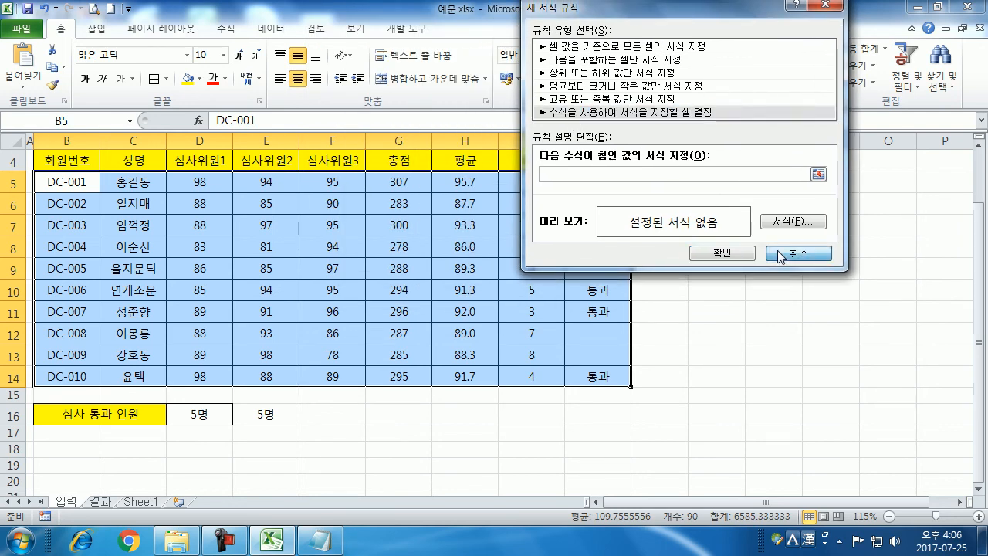
pyautogui.click(799, 253)
# Select B5:J14 again and start a new conditional formatting rule of the type 수식을 사용하여 서식을 지정할 셀 결정
pyautogui.click(48, 183)
pyautogui.moveTo(49, 183); pyautogui.dragTo(600, 377)
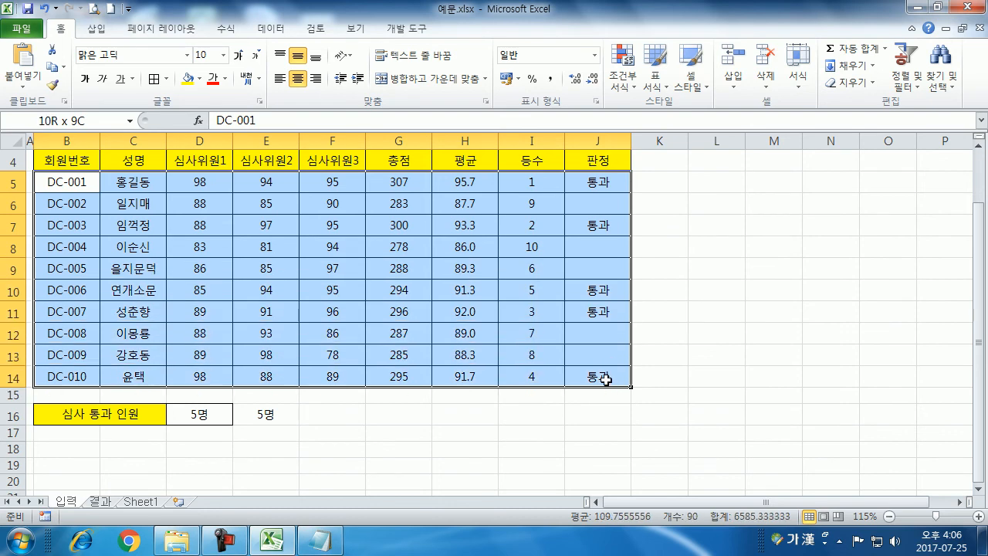
pyautogui.click(625, 85)
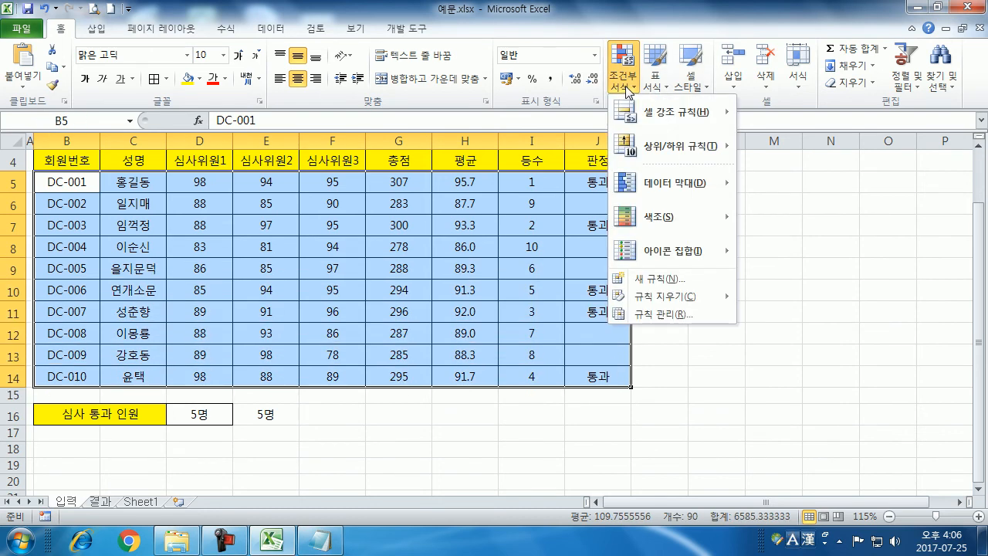
pyautogui.click(655, 280)
pyautogui.click(549, 113)
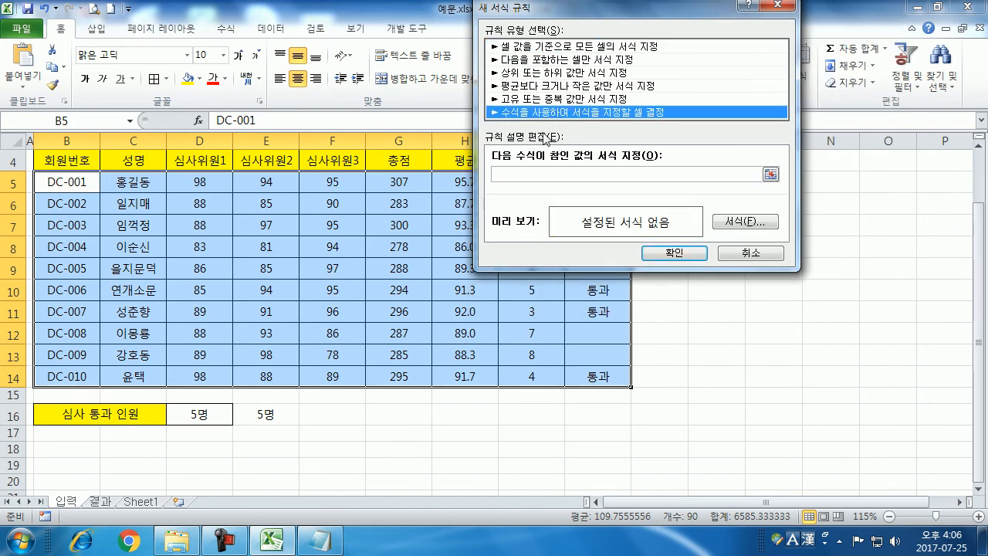
pyautogui.click(542, 173)
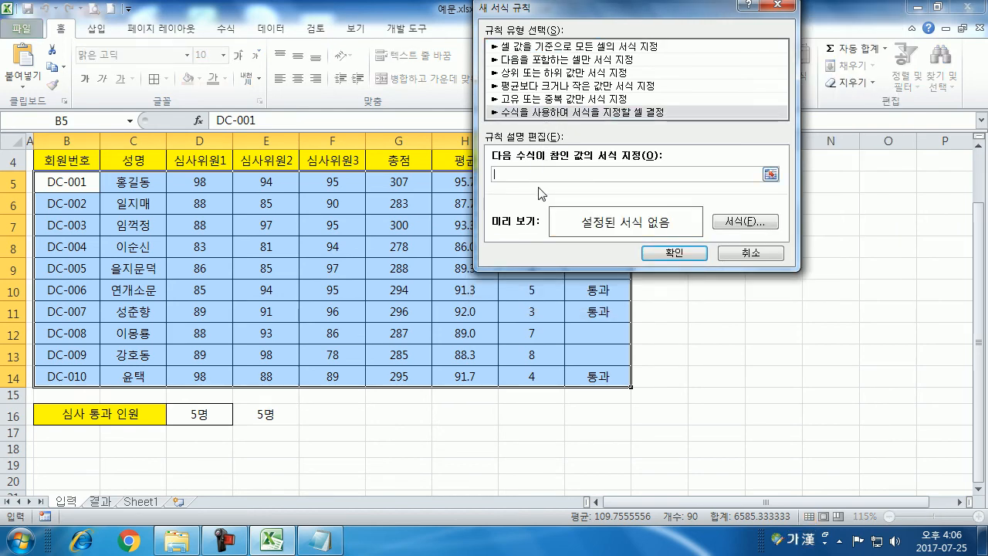
# Set the rule's format to the font style 굵게 with a grey background fill
pyautogui.click(744, 224)
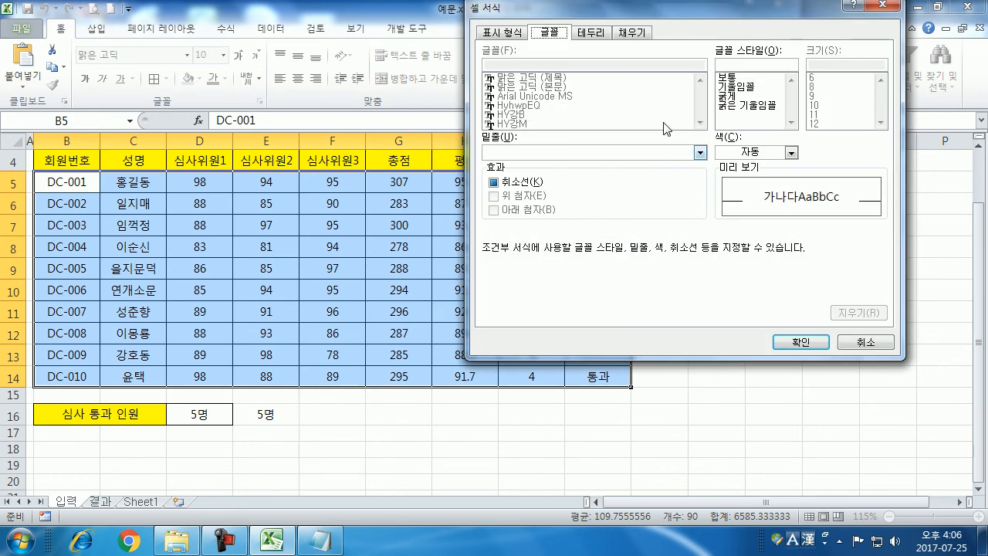
pyautogui.click(738, 98)
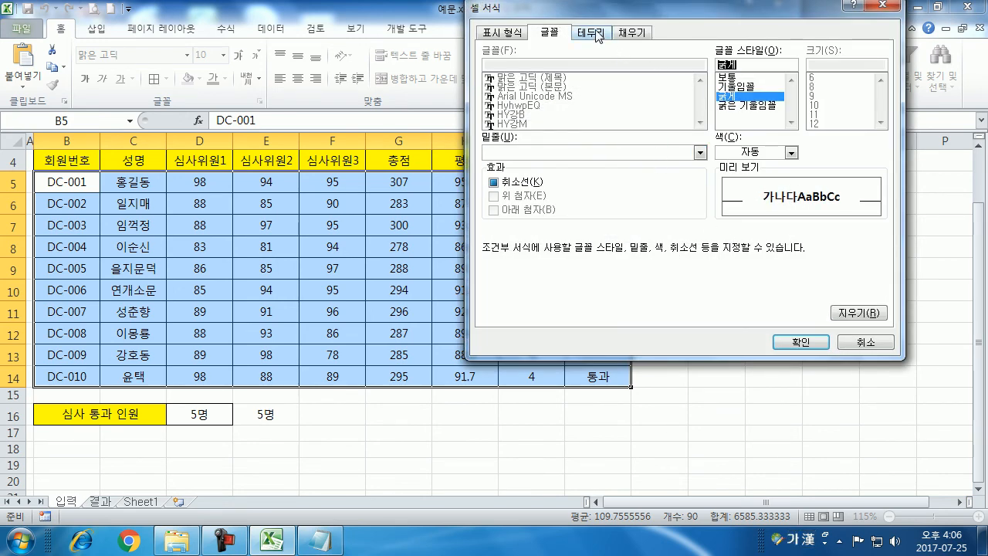
pyautogui.click(631, 34)
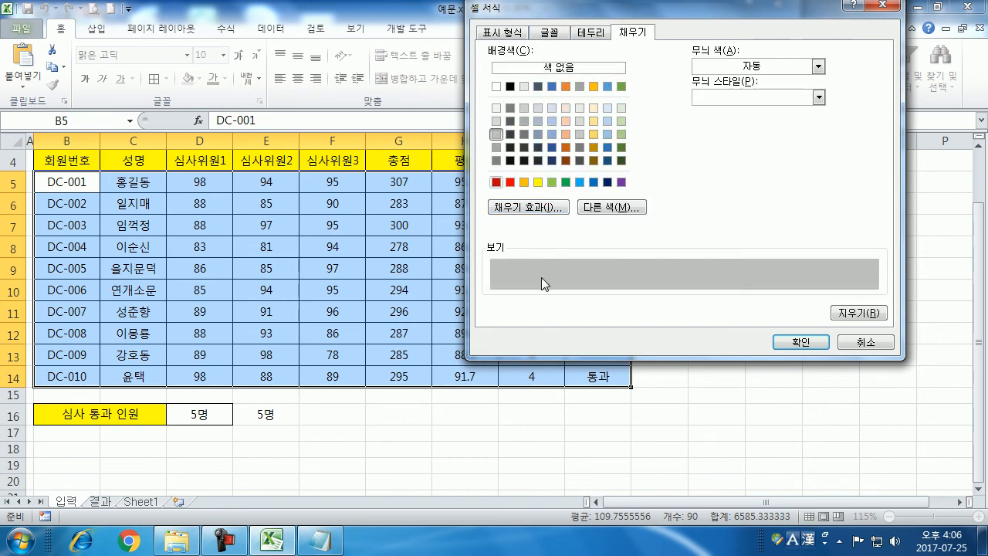
pyautogui.click(496, 122)
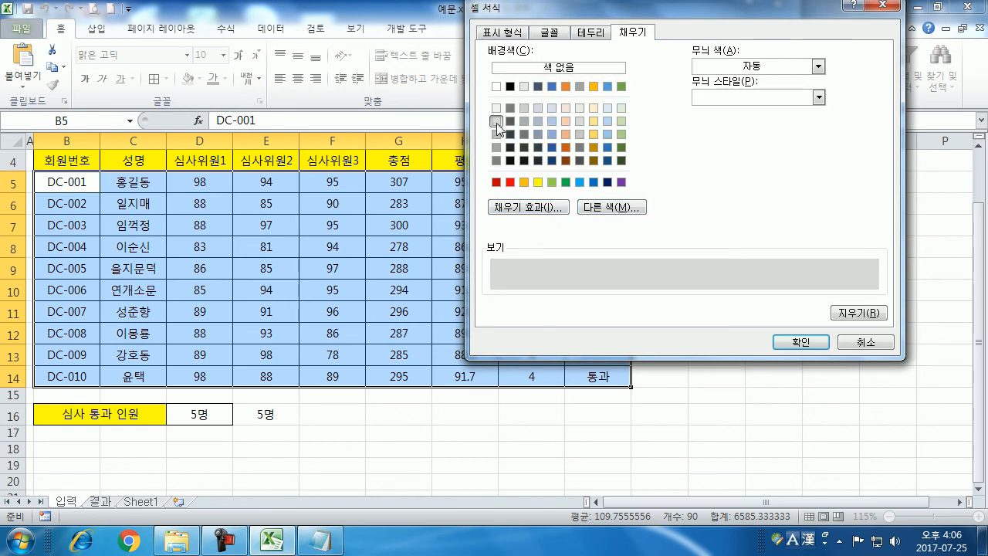
pyautogui.click(538, 182)
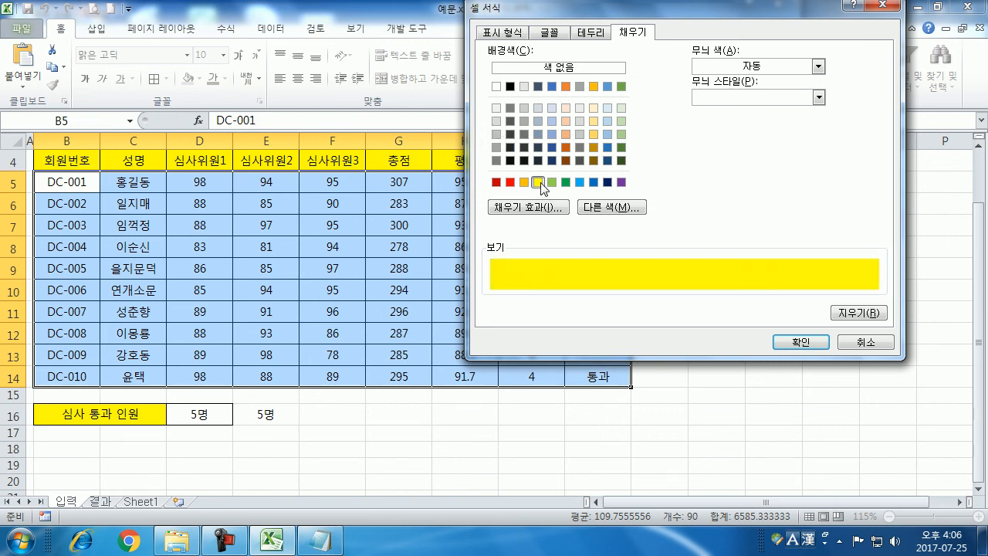
pyautogui.click(496, 134)
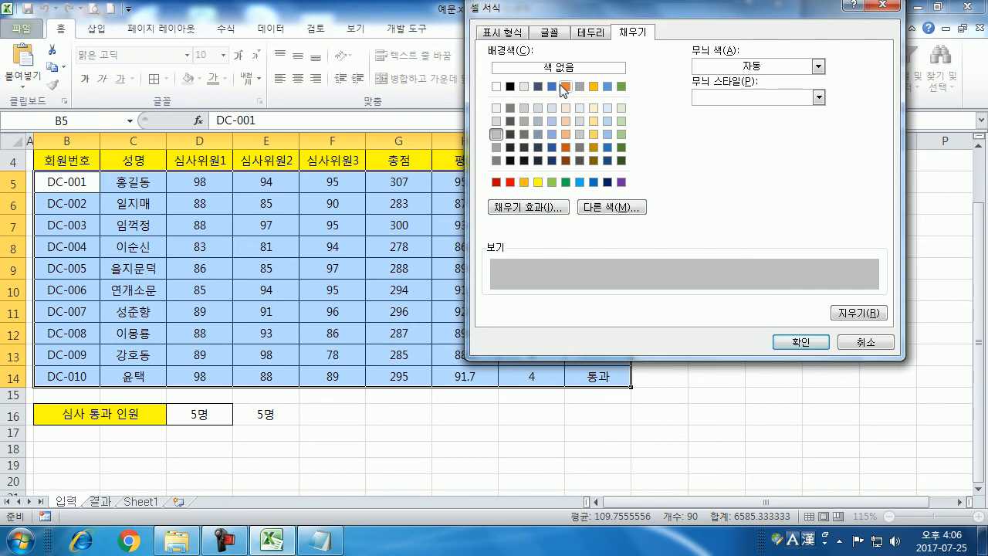
pyautogui.click(551, 33)
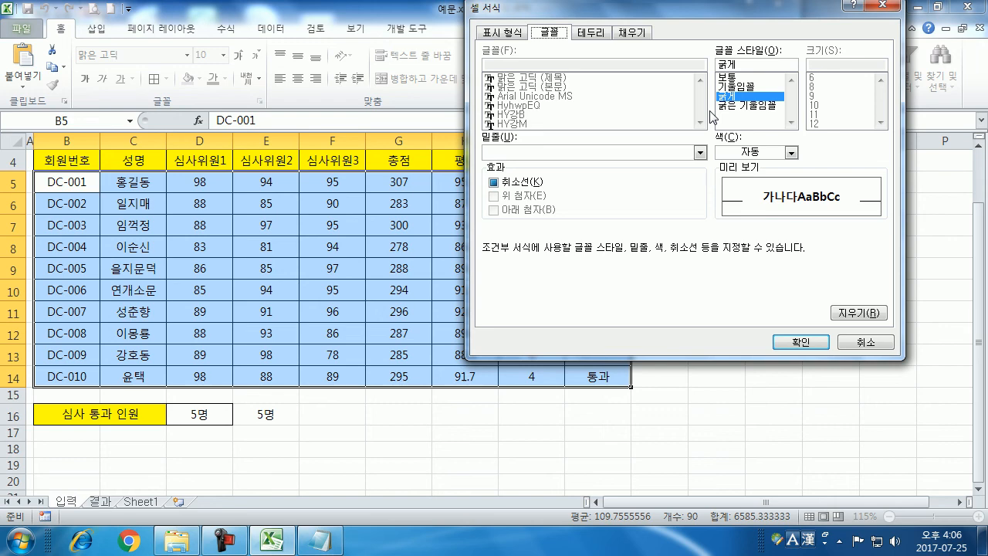
pyautogui.click(809, 343)
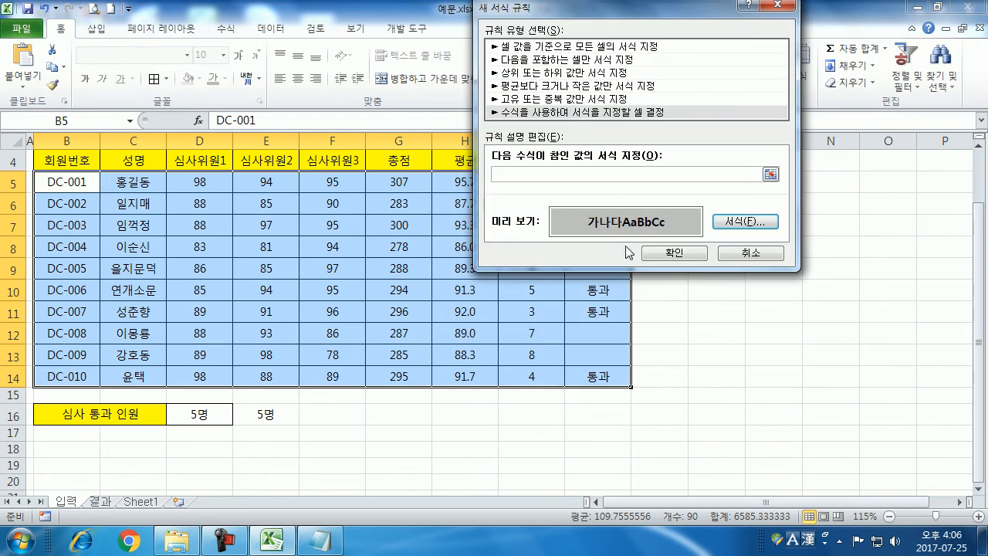
# Enter =$I5<=3 as the rule's formula, with the dialog moved clear of the table
pyautogui.click(556, 175)
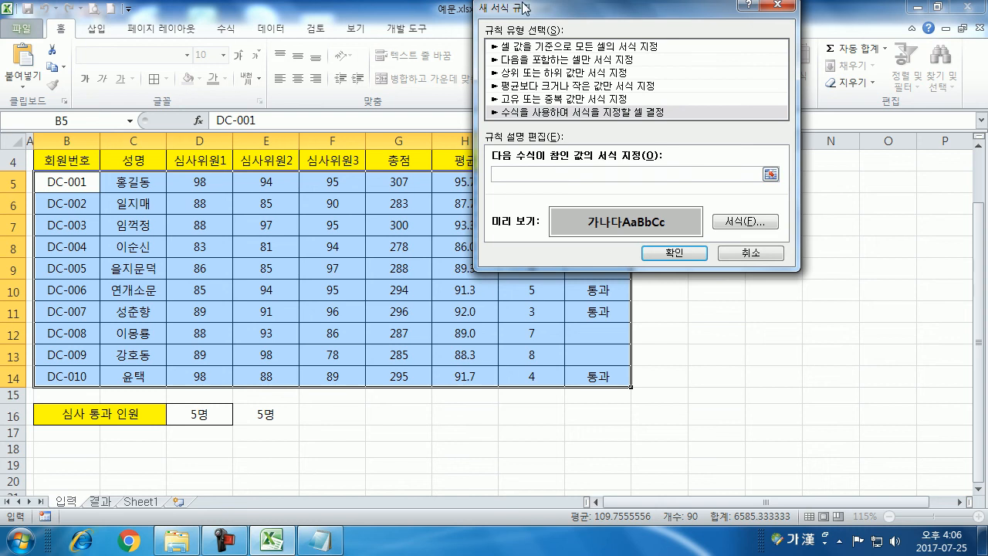
pyautogui.moveTo(527, 10); pyautogui.dragTo(690, 15)
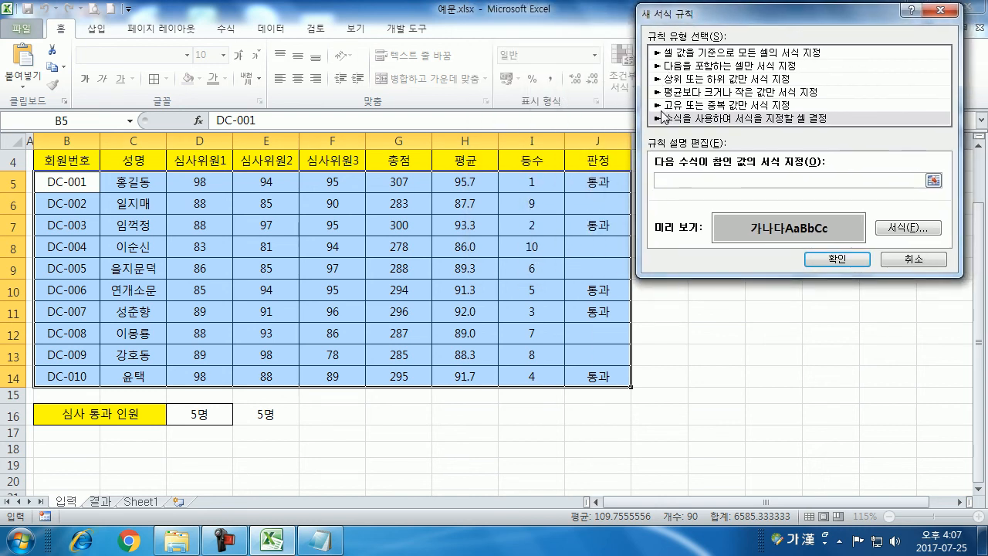
pyautogui.write('ㅋ')
pyautogui.press('BackSpace')
pyautogui.write('=$')
pyautogui.press('Hangul')
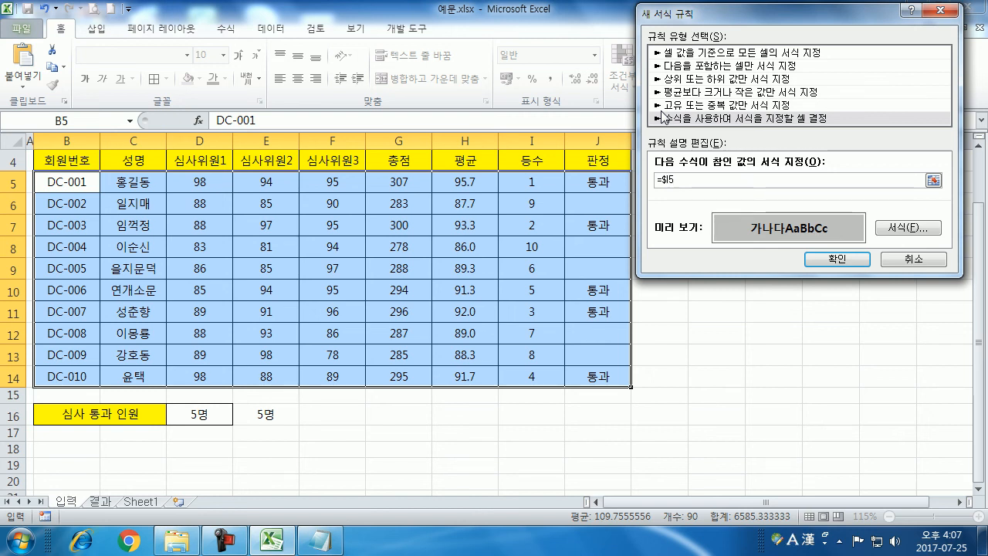
pyautogui.write('I5<=3')
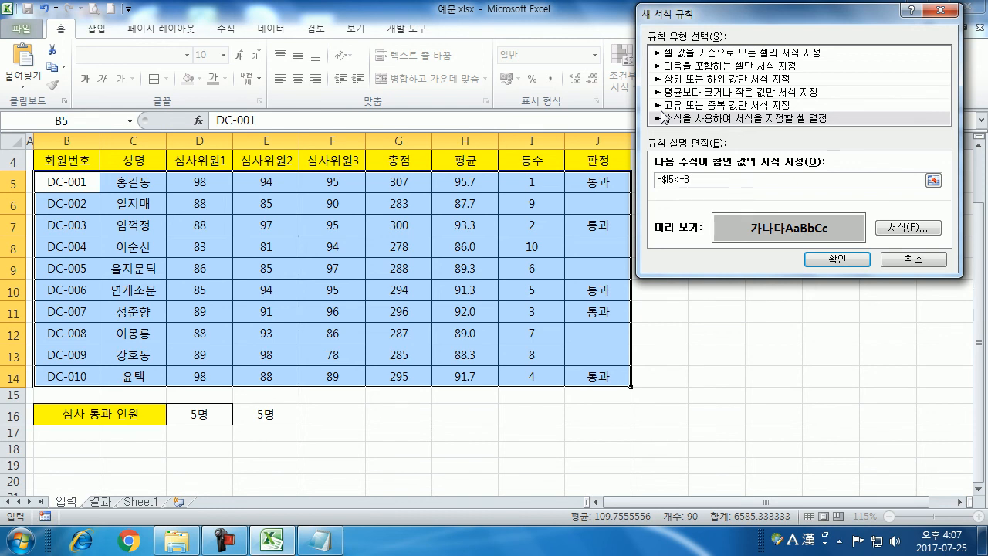
# Copy the rule formula =$I5<=3 and paste it on two lines below the COUNTIF notes in Notepad
pyautogui.moveTo(695, 180); pyautogui.dragTo(643, 183)
pyautogui.hotkey('ctrl', 'c')
pyautogui.click(319, 539)
pyautogui.click(85, 317)
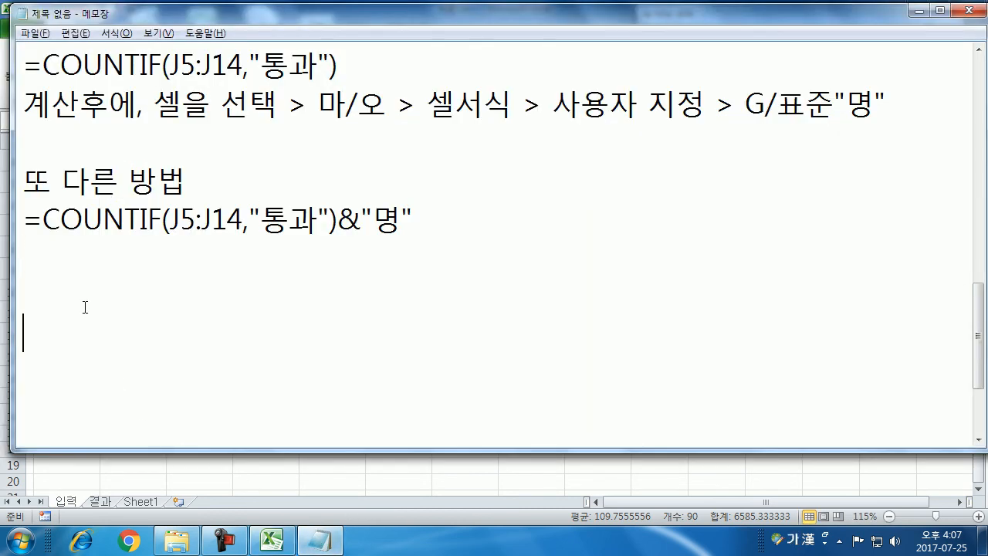
pyautogui.hotkey('ctrl', 'v')
pyautogui.press('Return')
pyautogui.hotkey('ctrl', 'v')
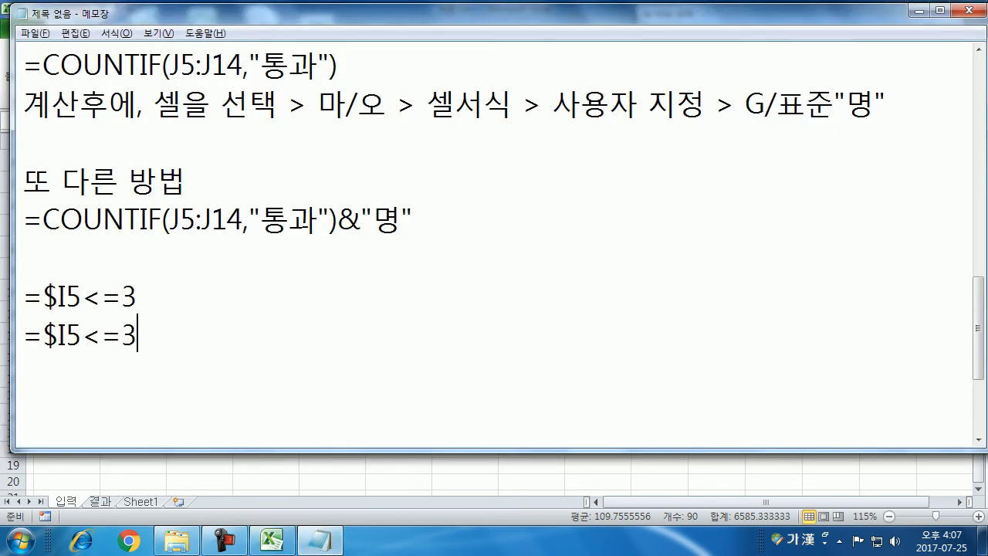
# Change the second pasted formula to =$I5<₩4 and start a new line below it
pyautogui.press('Left')
pyautogui.press('Left')
pyautogui.press('Delete')
pyautogui.press('Right')
pyautogui.press('BackSpace')
pyautogui.write('₩4')
pyautogui.press('Return')
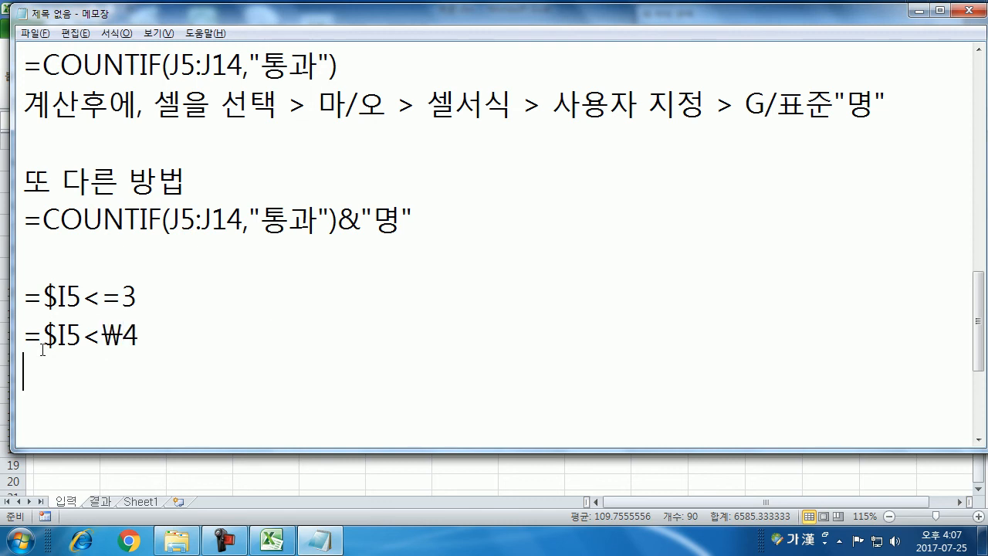
# Remove the stray ₩ so that the second formula in the note reads =$I5<4
pyautogui.press('Left')
pyautogui.press('Left')
pyautogui.press('Left')
pyautogui.press('Delete')
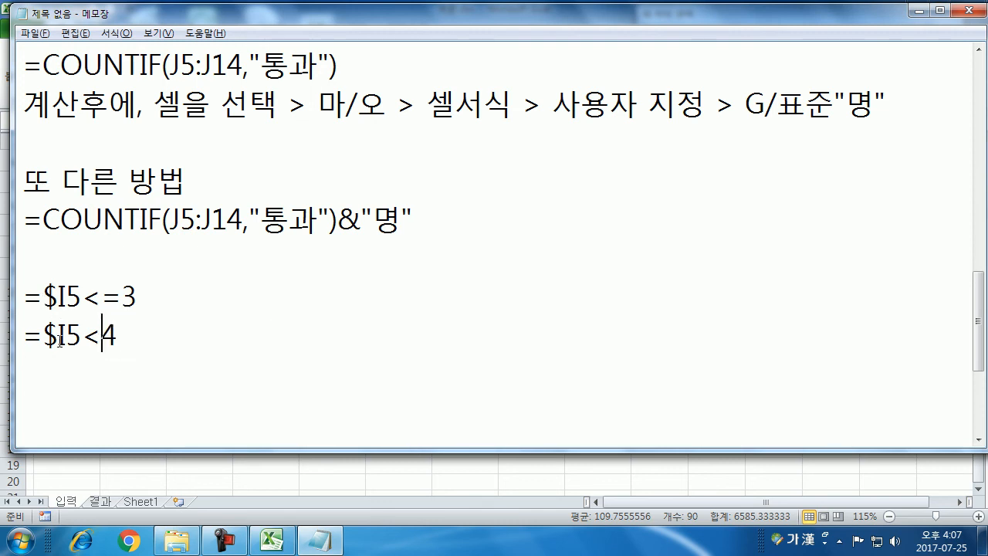
pyautogui.click(148, 291)
pyautogui.moveTo(130, 290); pyautogui.dragTo(85, 294)
pyautogui.moveTo(128, 331); pyautogui.dragTo(82, 334)
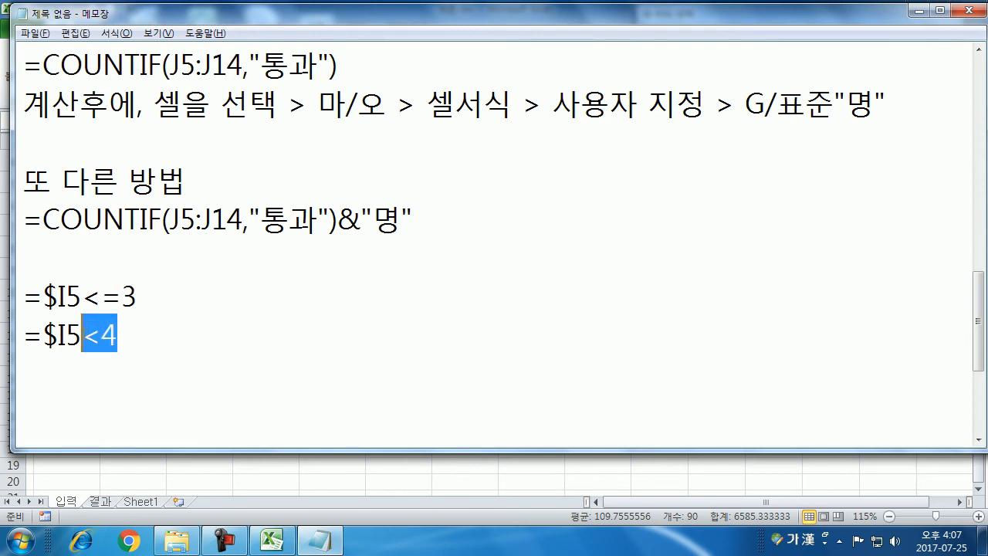
pyautogui.click(136, 334)
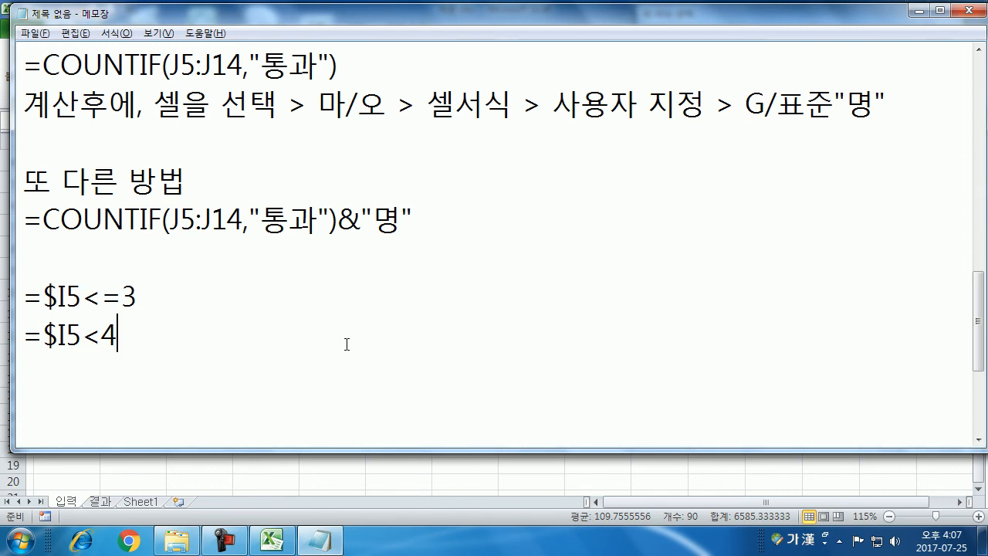
# Return to Excel and apply the conditional formatting rule =$I5<=3 to the selected table rows
pyautogui.hotkey('alt', 'Tab')
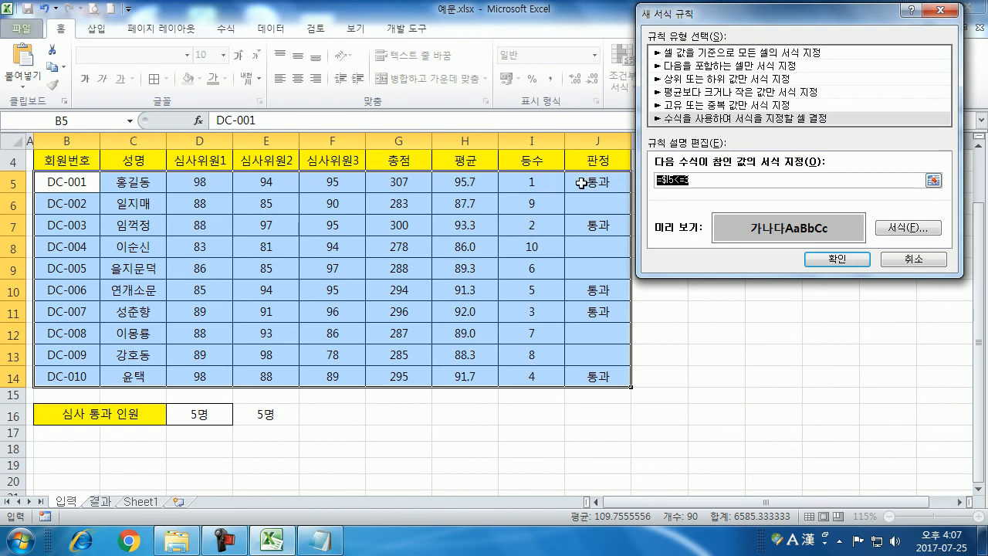
pyautogui.click(698, 181)
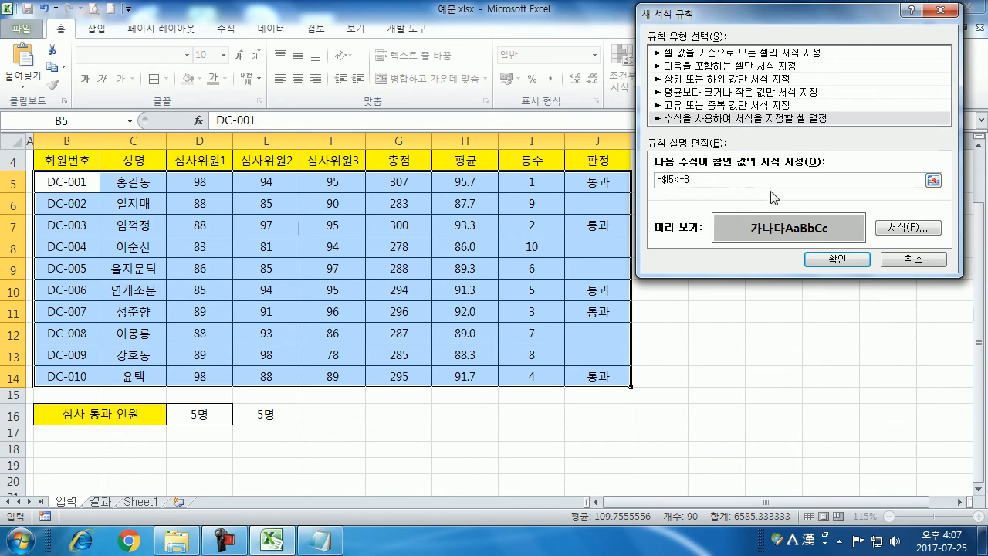
pyautogui.click(810, 260)
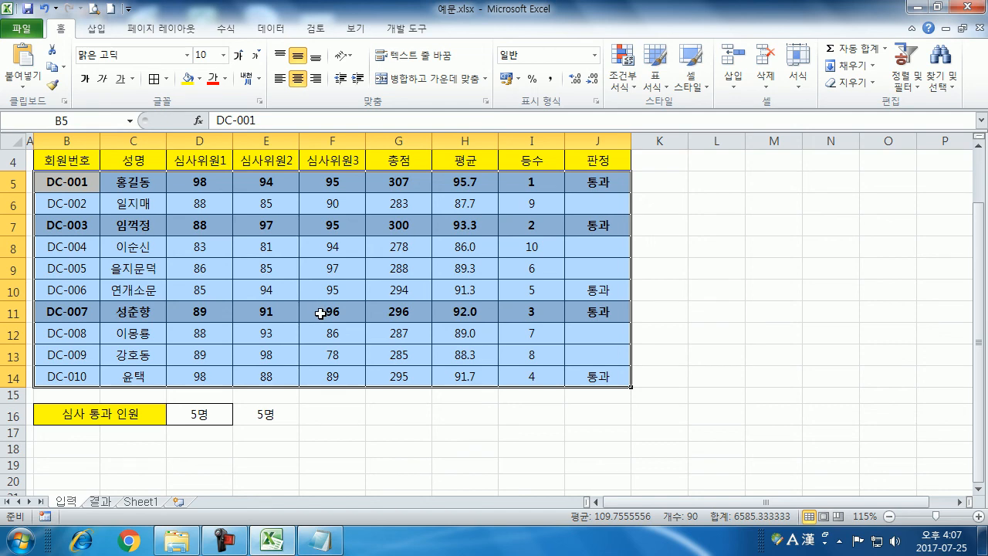
# Change the DC-001 row's scores to 88 for 심사위원1 and 90 for 심사위원2
pyautogui.click(204, 182)
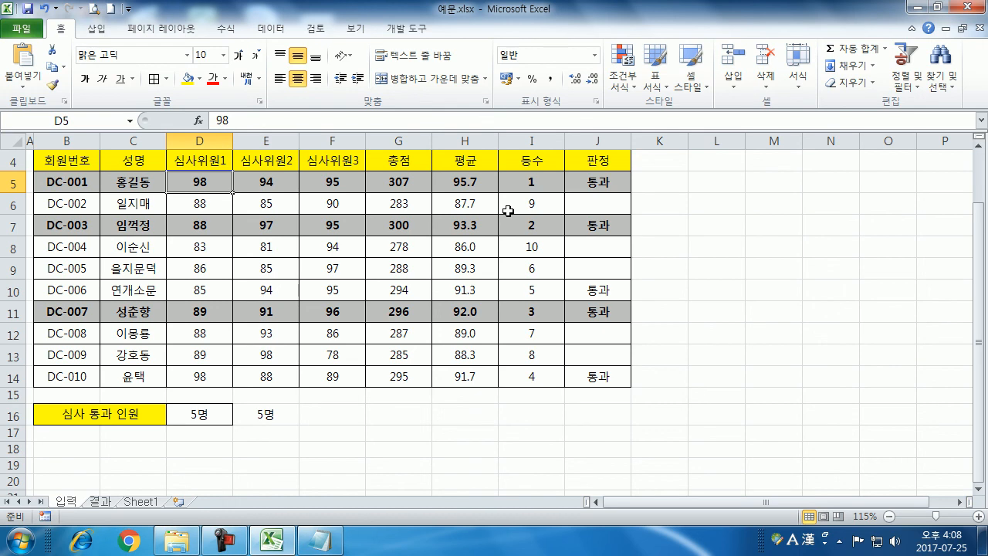
pyautogui.write('88')
pyautogui.press('Tab')
pyautogui.write('90')
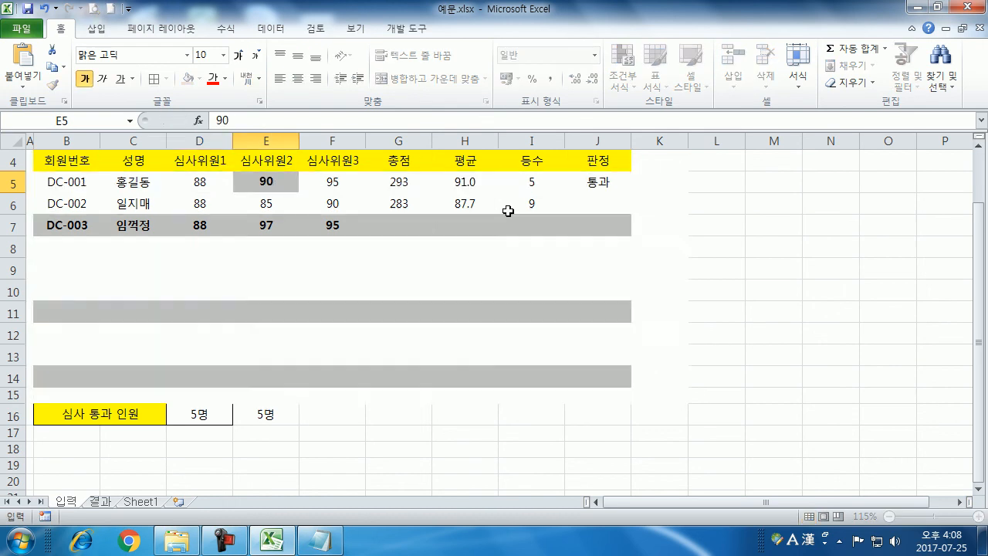
pyautogui.press('Tab')
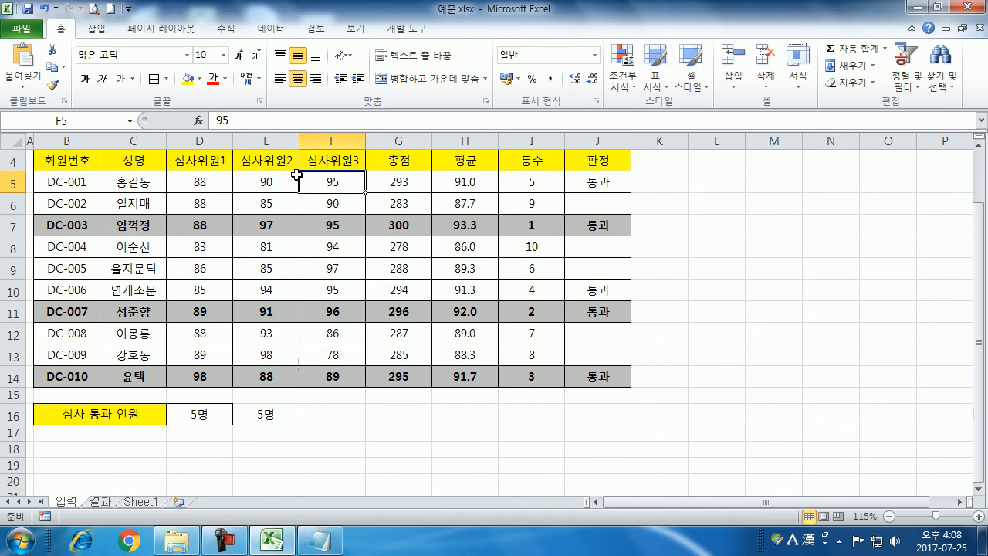
# Examine the 판정 formula in J5 and the 등수 formulas from I14 up to I5
pyautogui.click(601, 180)
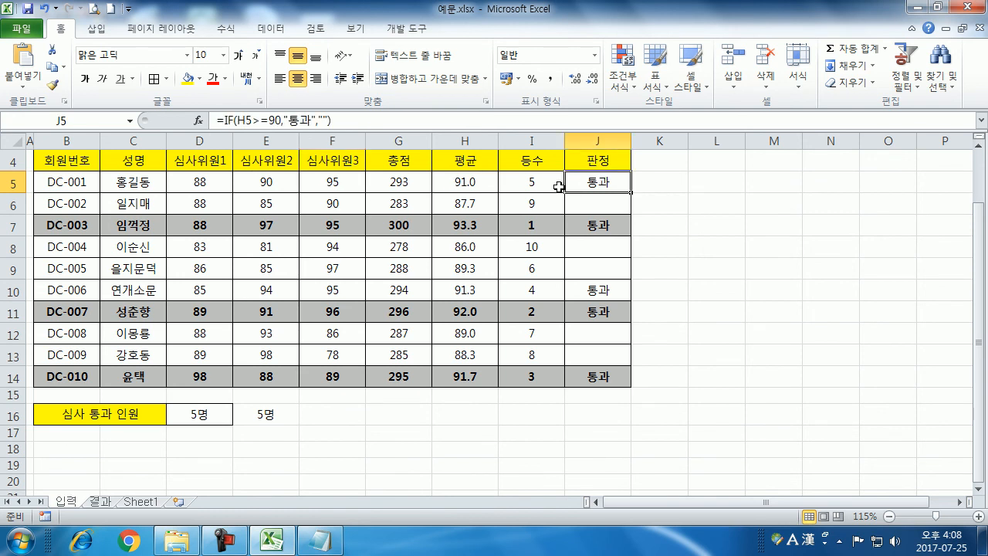
pyautogui.click(529, 187)
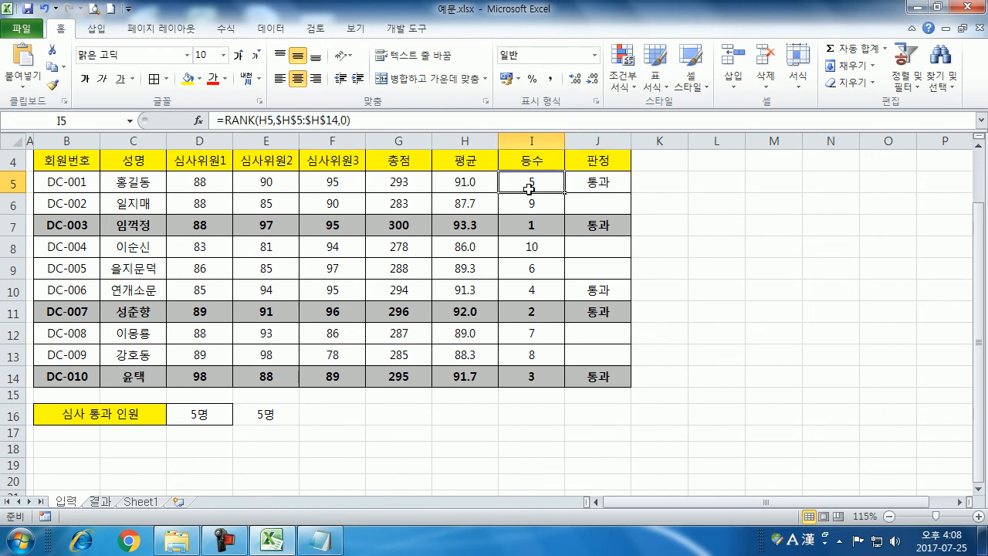
pyautogui.click(518, 383)
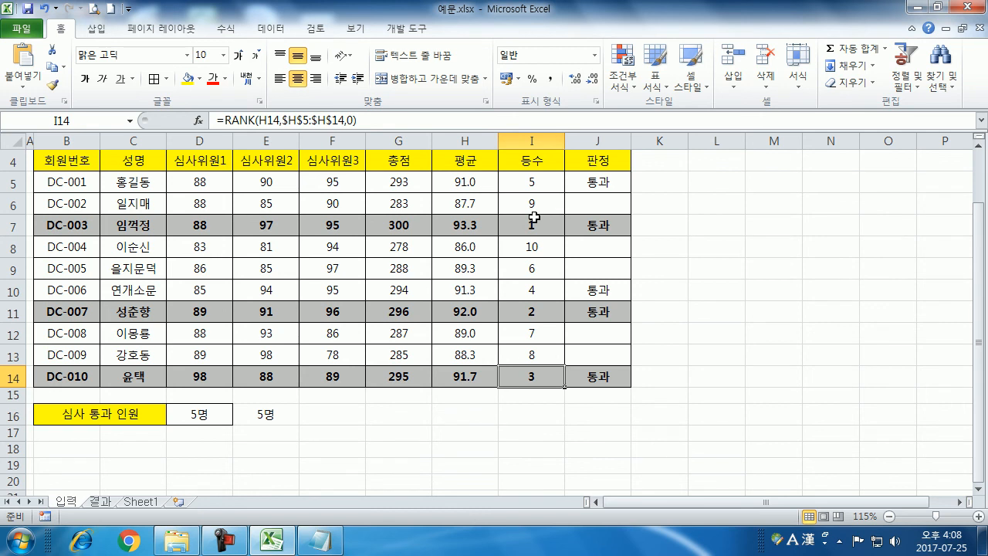
pyautogui.press('Up')
pyautogui.press('Up')
pyautogui.press('Up')
pyautogui.press('Up')
pyautogui.press('Up')
pyautogui.press('Up')
pyautogui.press('Up')
pyautogui.press('Up')
pyautogui.press('Up')
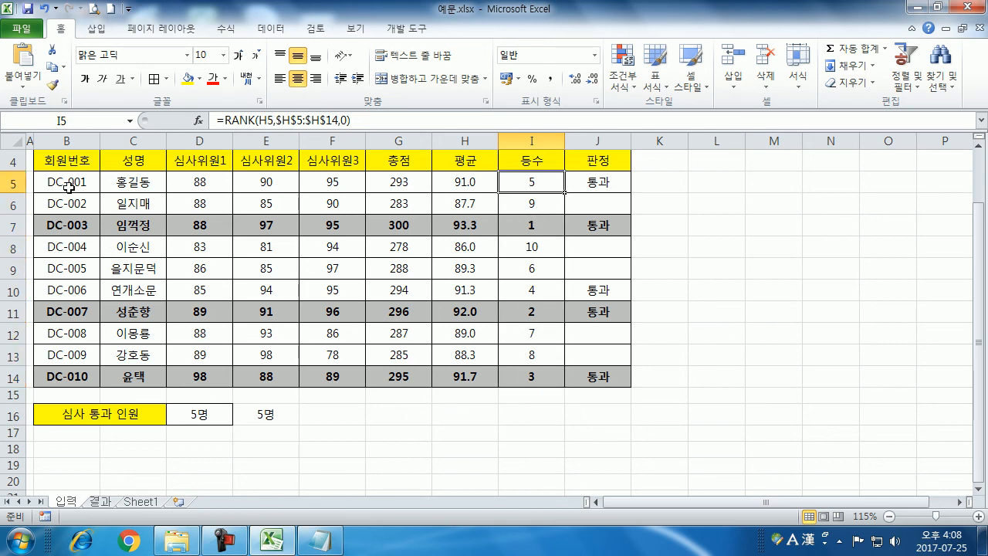
# Clear the conditional formatting rules from the table cells B5:J14
pyautogui.moveTo(67, 185); pyautogui.dragTo(580, 376)
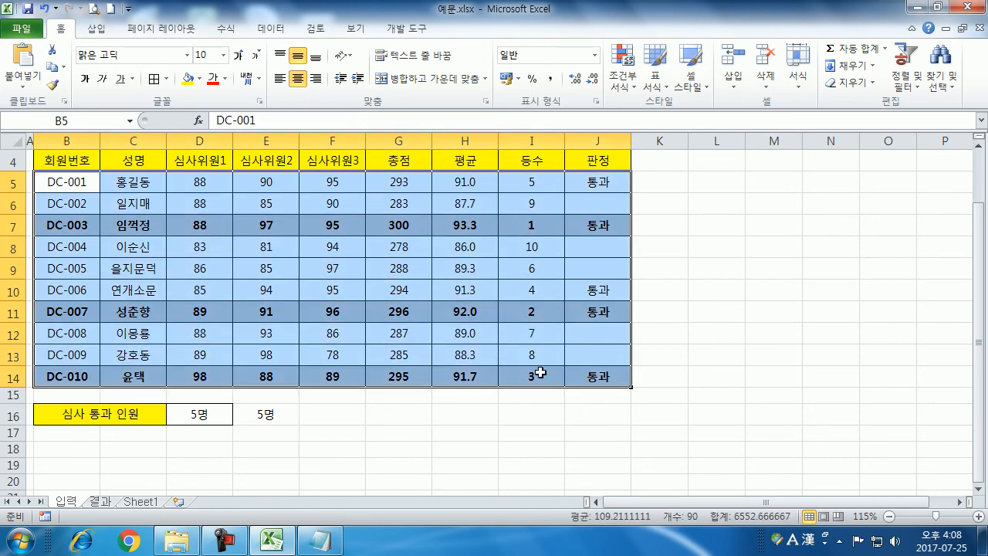
pyautogui.click(633, 87)
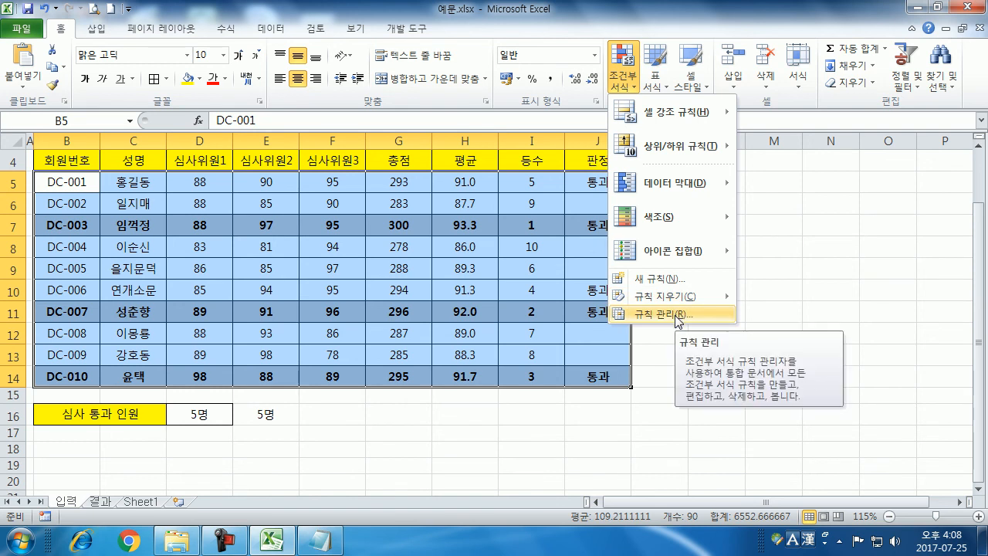
pyautogui.moveTo(683, 306)
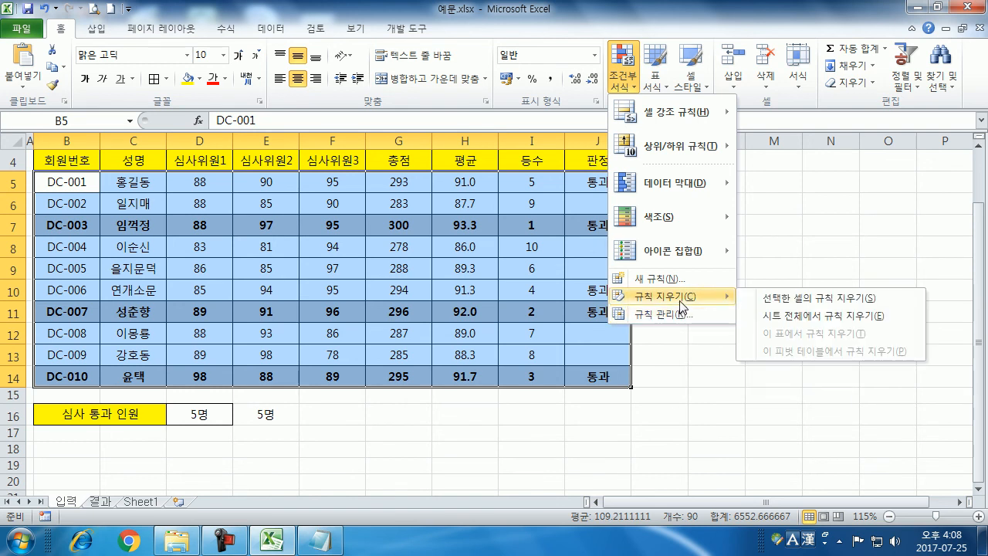
pyautogui.click(828, 302)
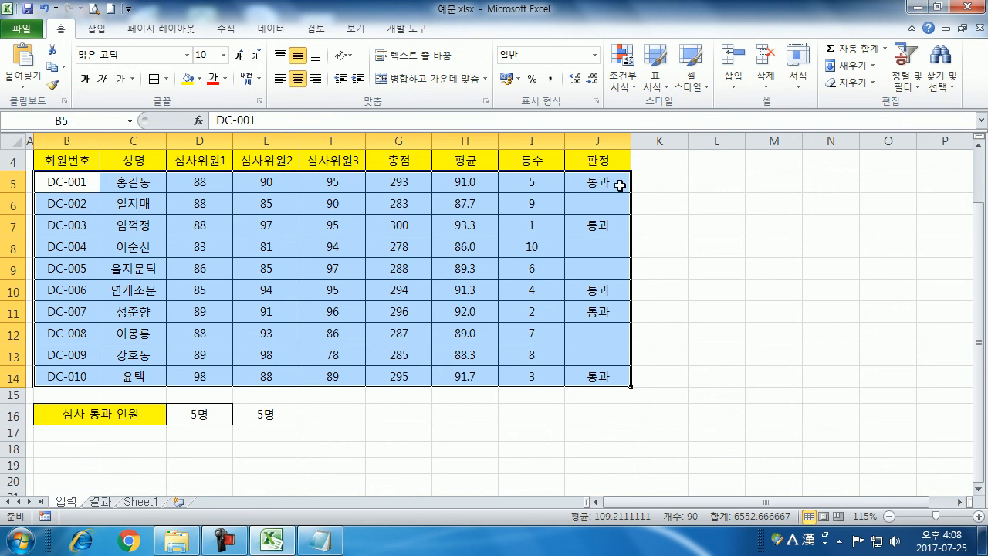
# Start a new conditional formatting rule for B5:J14 of the type 수식을 사용하여 서식을 지정할 셀 결정
pyautogui.click(623, 75)
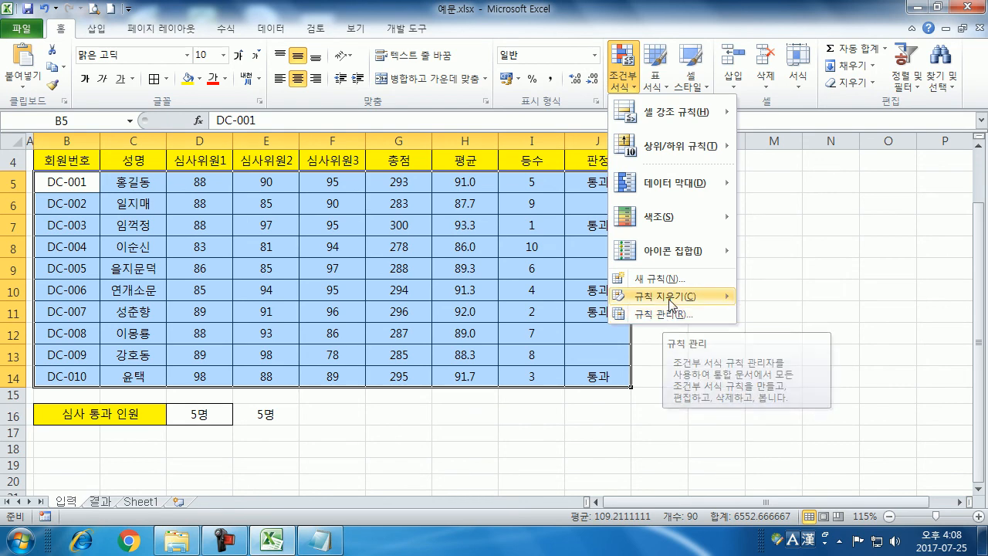
pyautogui.moveTo(671, 303)
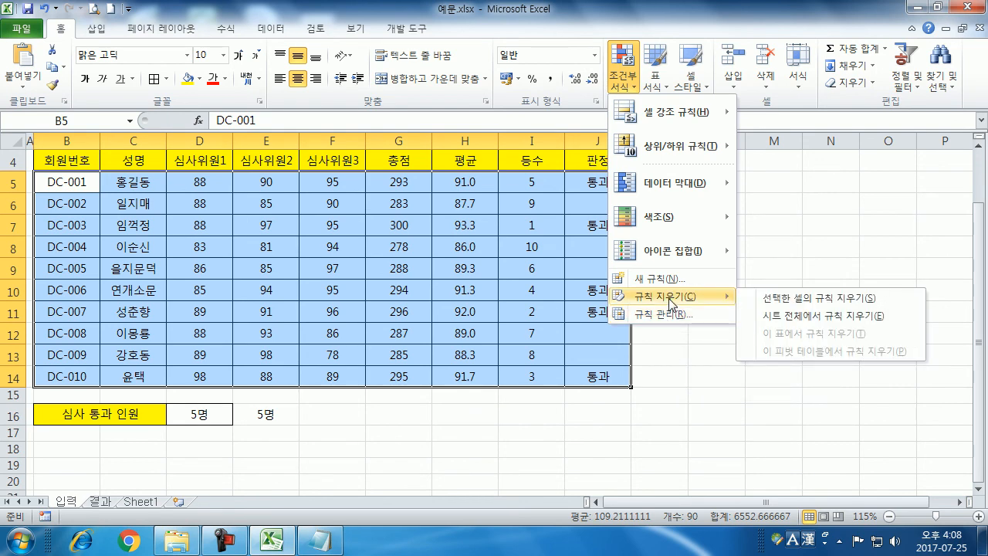
pyautogui.click(655, 279)
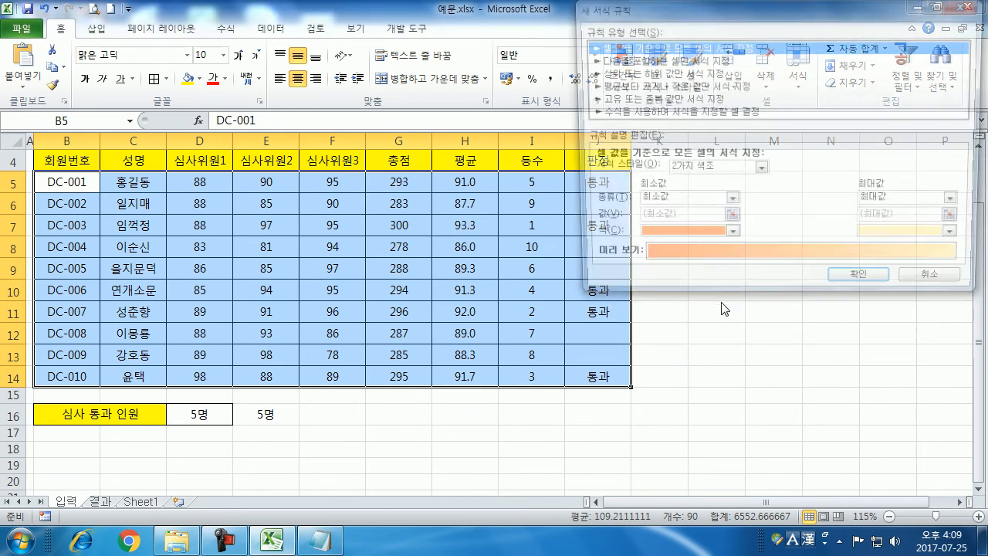
pyautogui.click(634, 113)
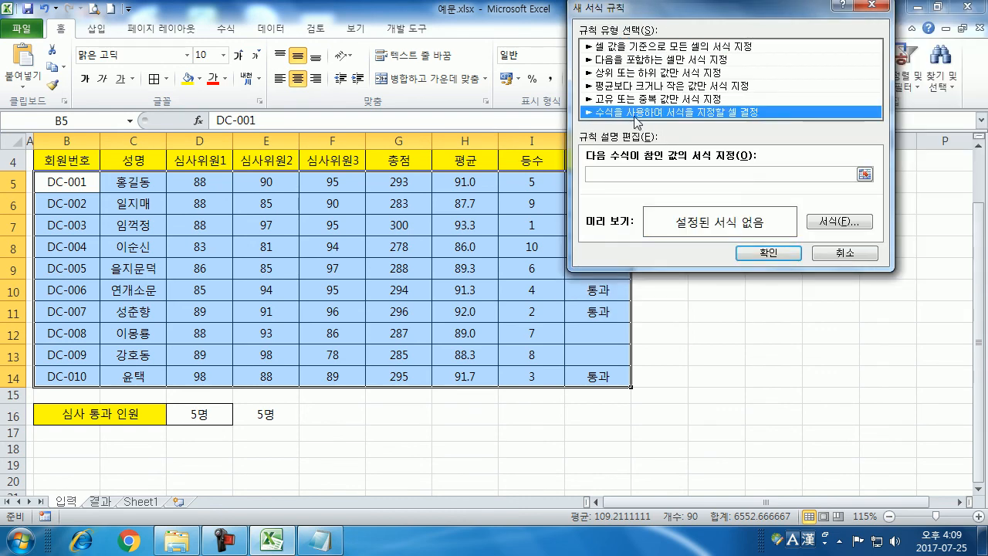
# Set the rule's format to the font style 굵게 with a light green background fill
pyautogui.click(832, 222)
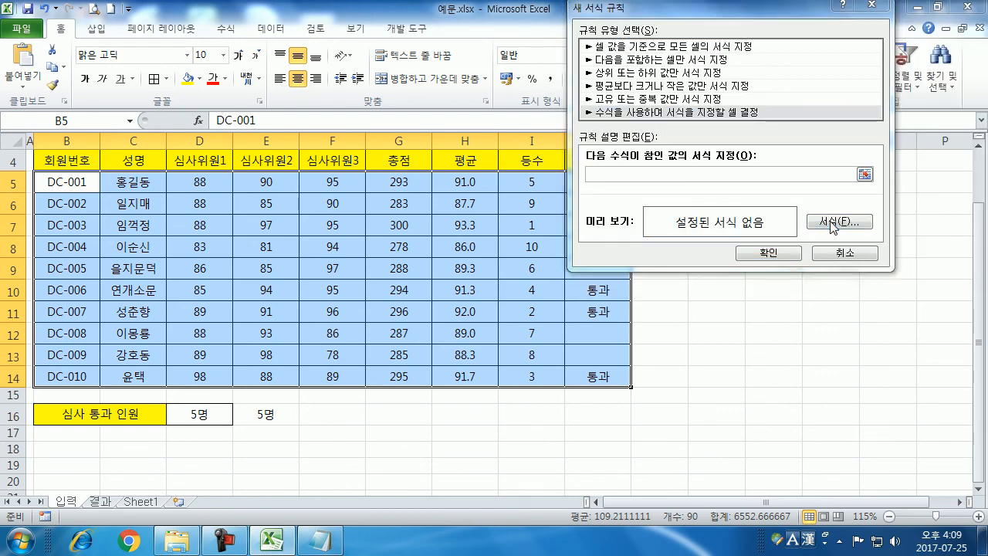
pyautogui.click(817, 97)
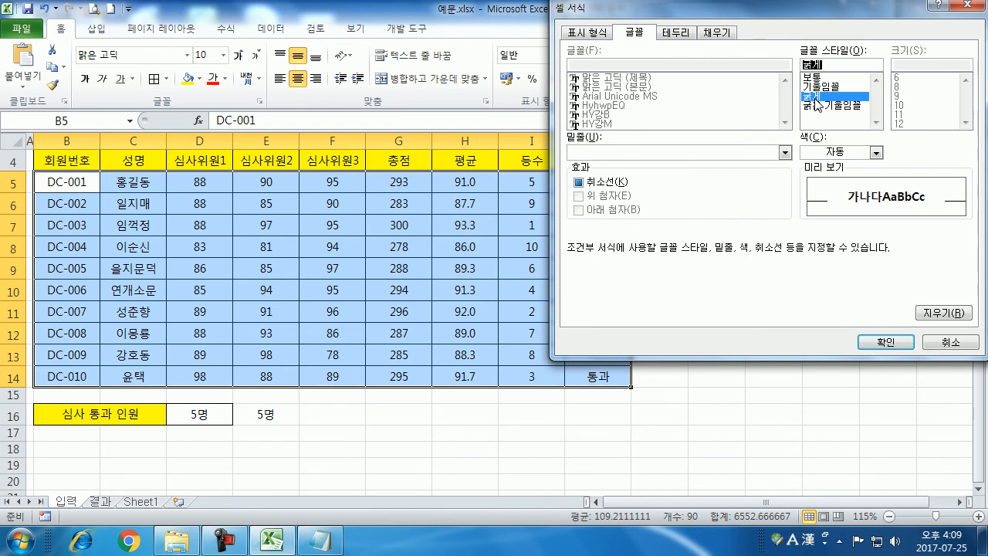
pyautogui.click(716, 33)
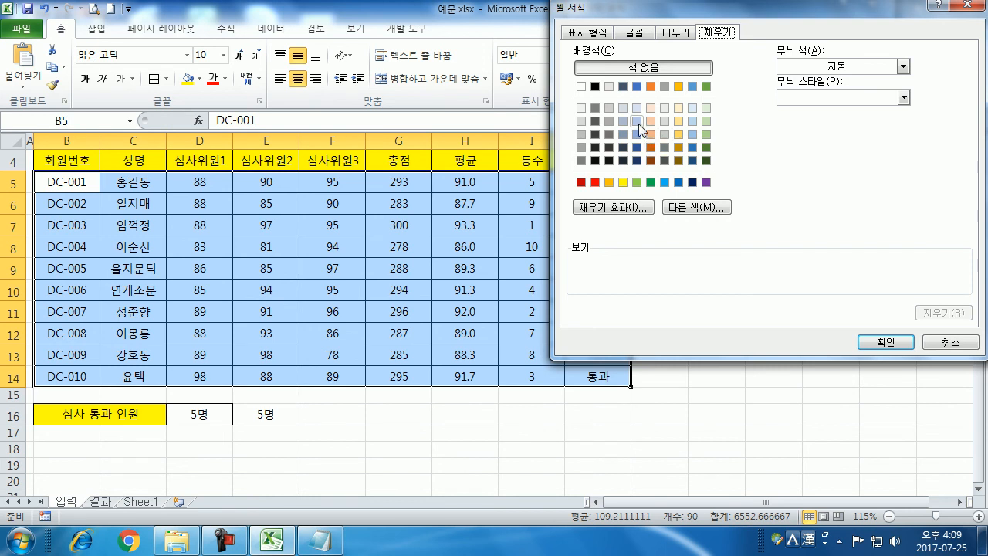
pyautogui.click(705, 122)
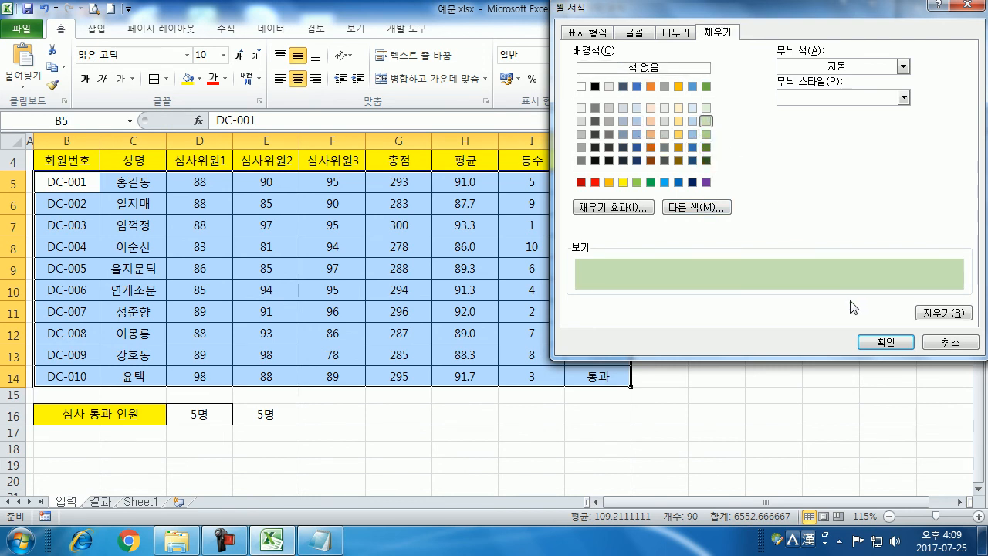
pyautogui.click(879, 343)
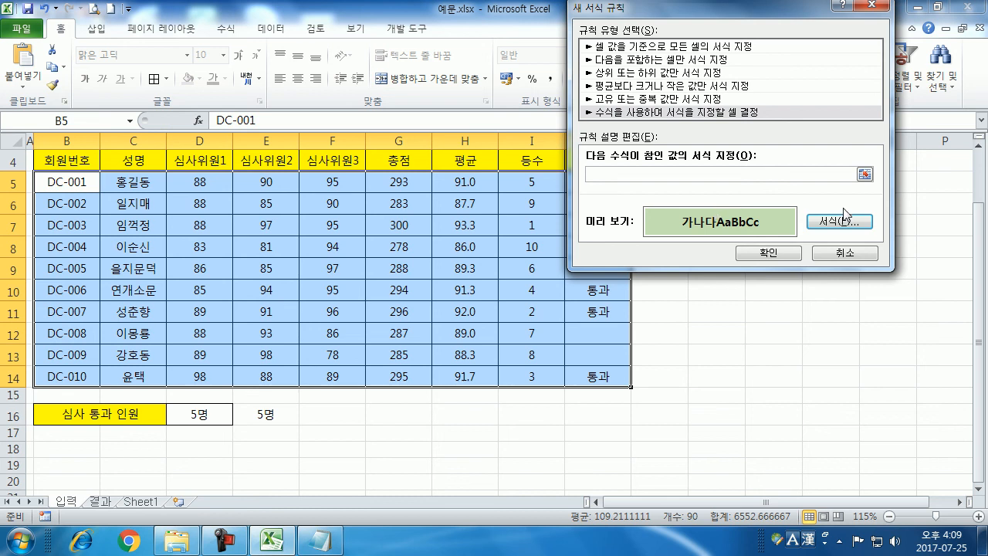
# Try the reference =$I$5 as the start of the rule's formula, moving the dialog slightly away from the table
pyautogui.click(644, 174)
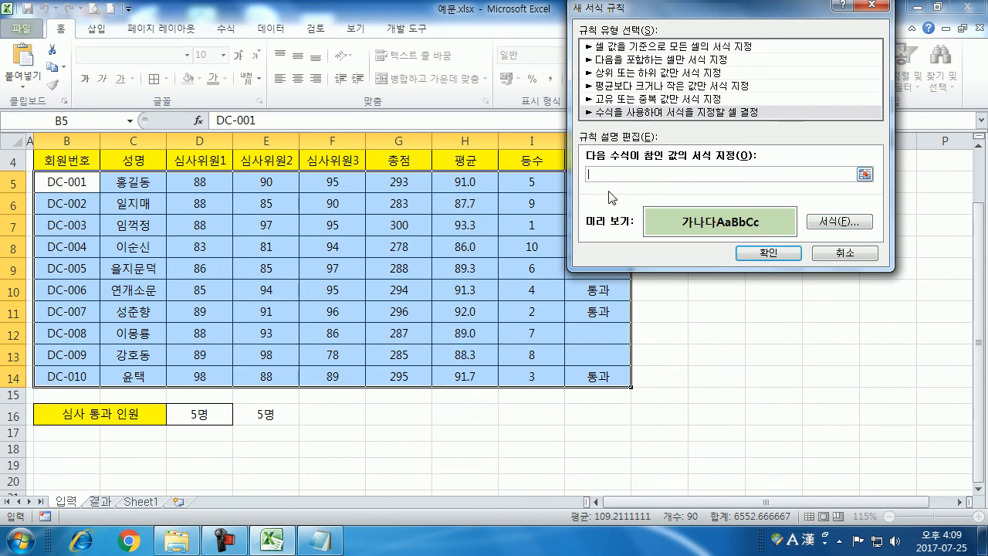
pyautogui.click(535, 183)
pyautogui.moveTo(718, 24); pyautogui.dragTo(741, 24)
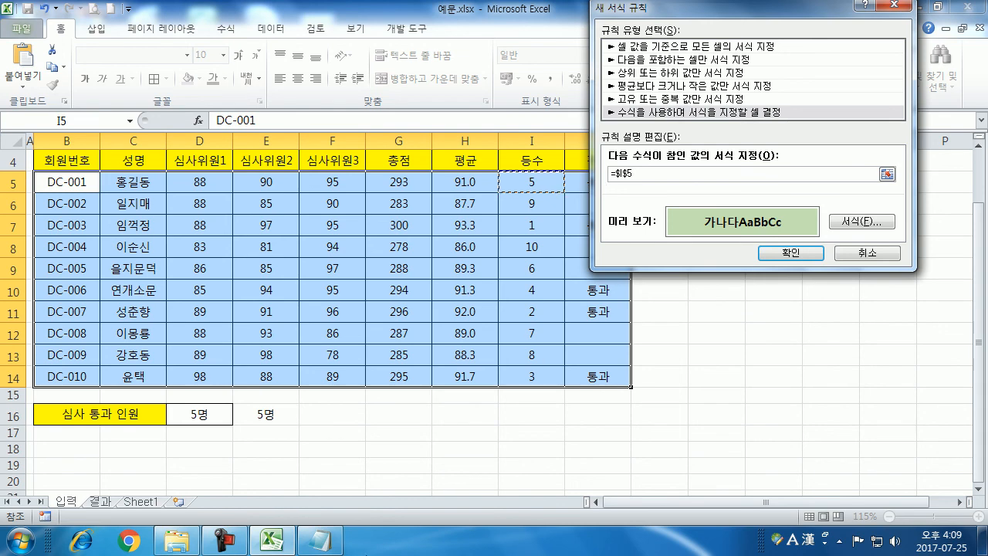
# Switch to Notepad, try a $ before the row number in =$I5<=3, and remove it again
pyautogui.click(320, 539)
pyautogui.click(68, 293)
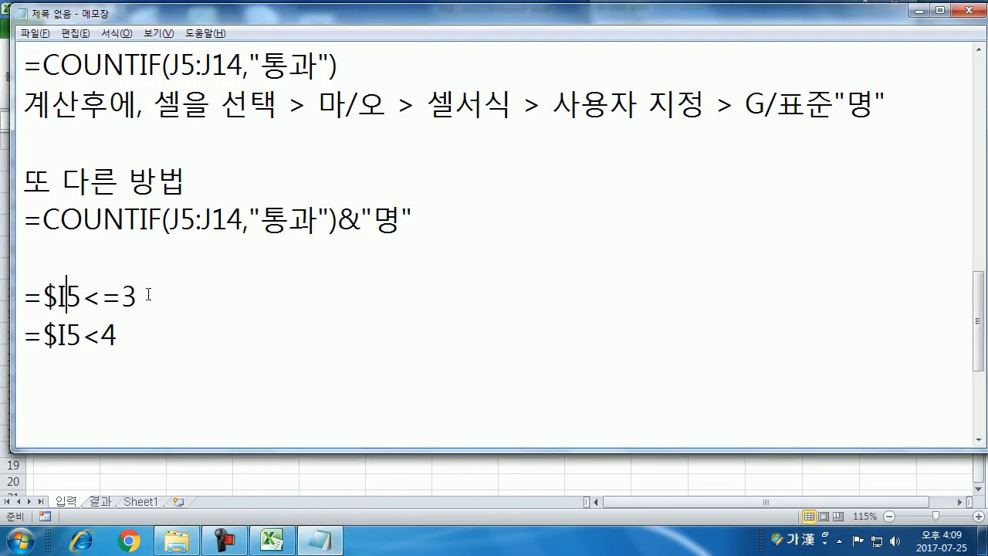
pyautogui.write('$')
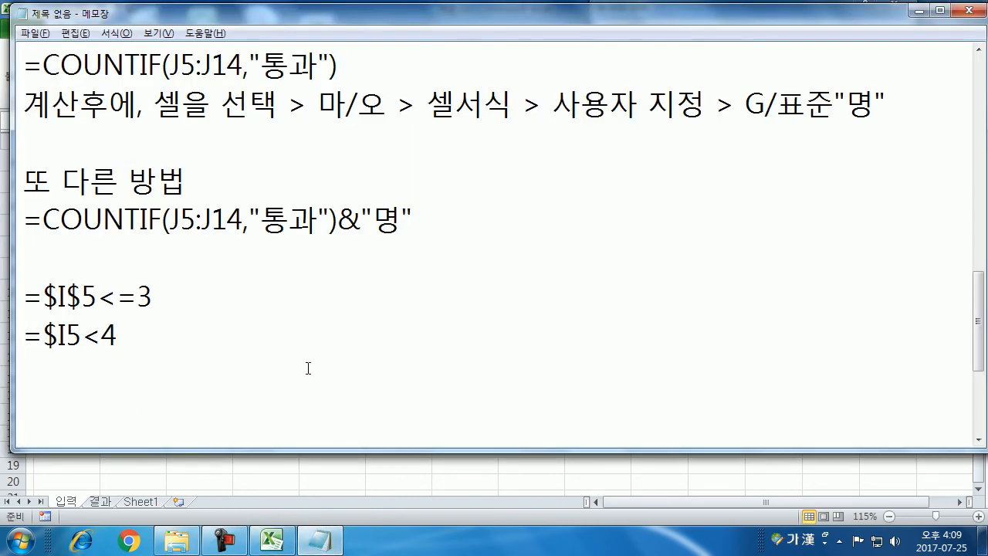
pyautogui.press('BackSpace')
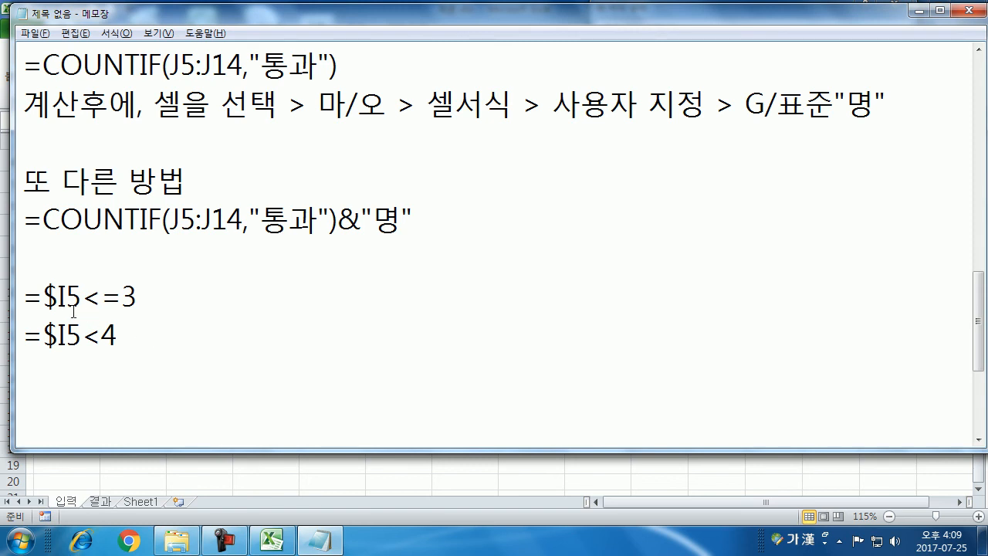
pyautogui.moveTo(67, 296)
pyautogui.mouseDown()
pyautogui.moveTo(43, 296)
pyautogui.moveTo(60, 296)
pyautogui.mouseUp()
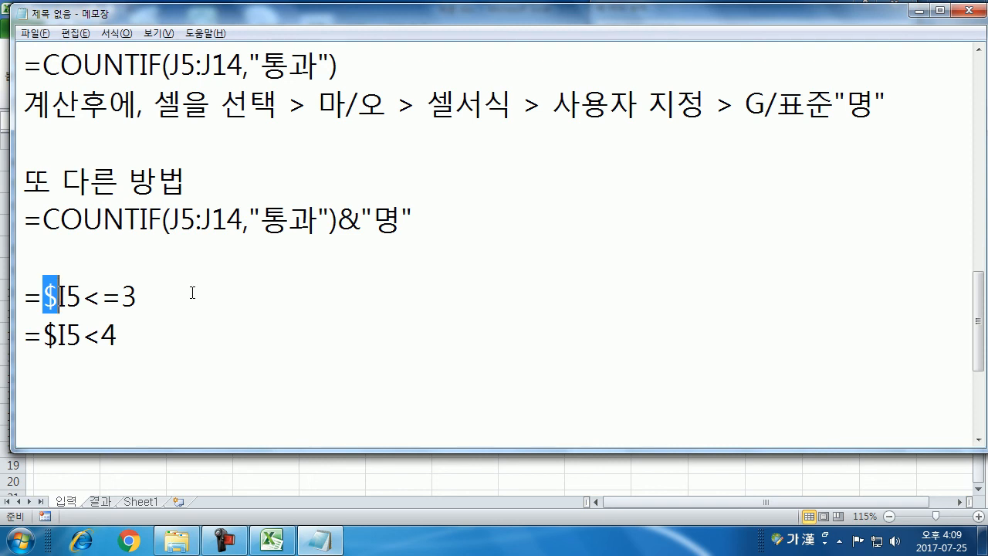
# Switch back to Excel and try re-entering the rule's formula as a reference to I5 with only the column fixed, =$I5
pyautogui.hotkey('alt', 'Tab')
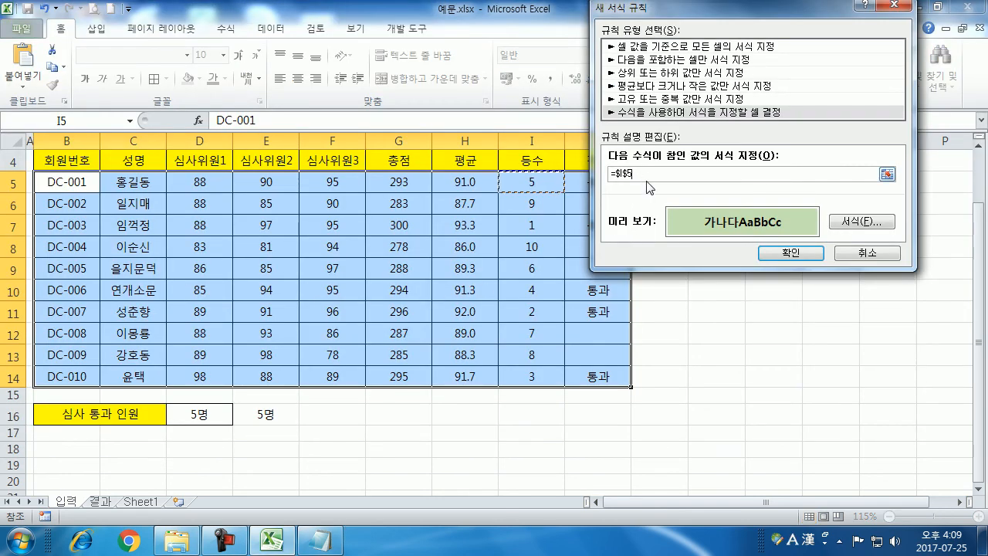
pyautogui.write('+I$5')
pyautogui.hotkey('shift', 'Home')
pyautogui.press('BackSpace')
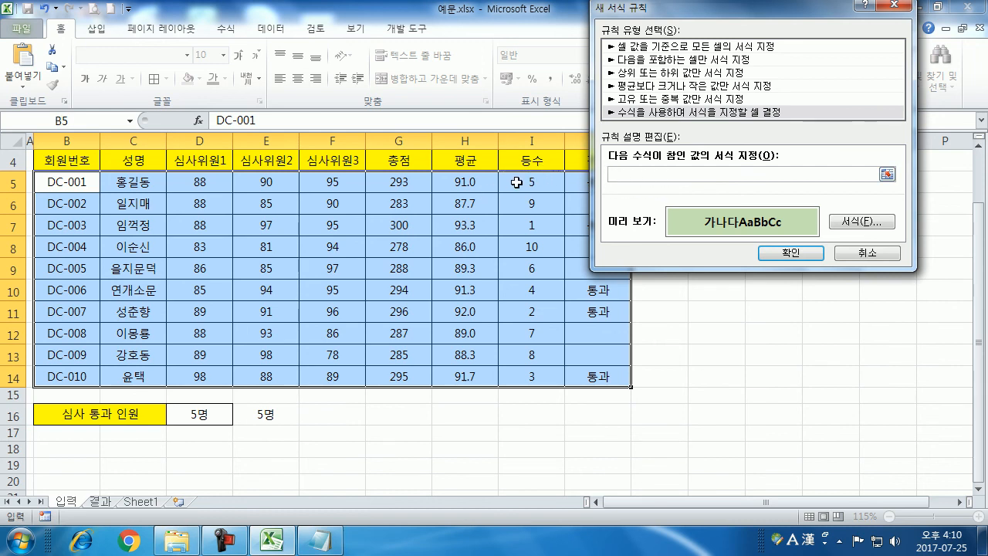
pyautogui.click(521, 182)
pyautogui.press('F4')
pyautogui.press('F4')
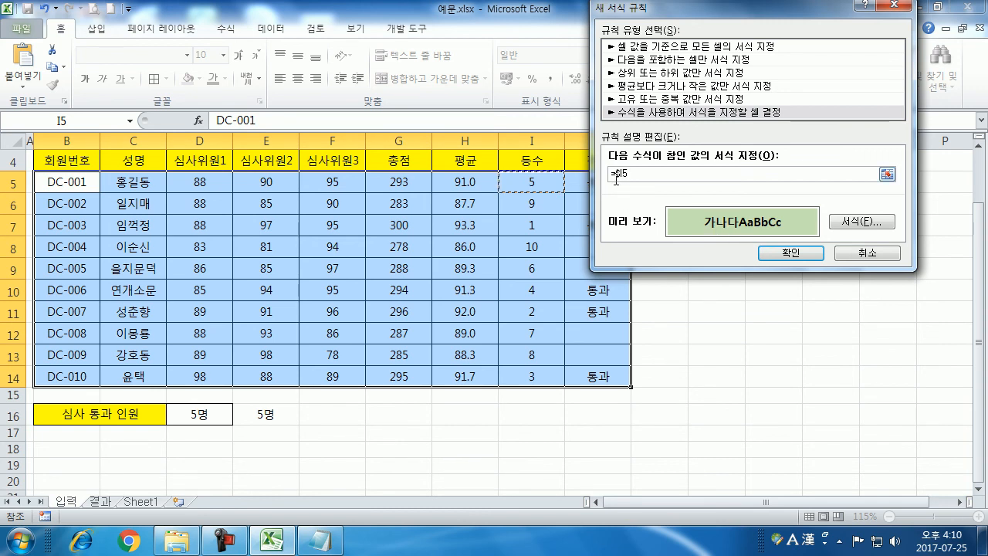
# Try replacing the rule's whole formula with a manually written =$I5<4
pyautogui.press('BackSpace')
pyautogui.press('BackSpace')
pyautogui.press('BackSpace')
pyautogui.press('BackSpace')
pyautogui.press('BackSpace')
pyautogui.write('ㅋ')
pyautogui.press('BackSpace')
pyautogui.write('=$I5<4')
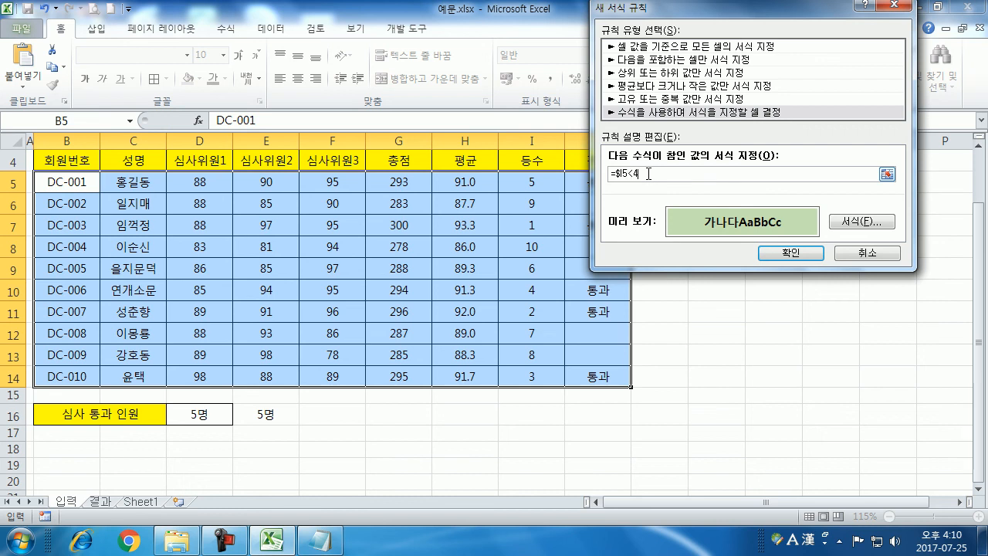
# Compare the formula with the Notepad notes, return to Excel, and cancel the new formatting rule
pyautogui.click(324, 542)
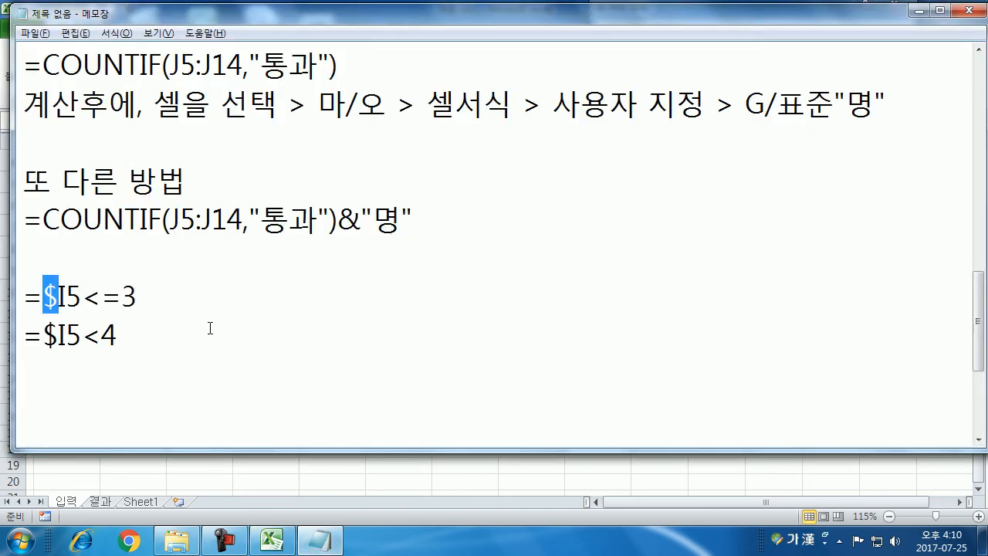
pyautogui.hotkey('alt', 'Tab')
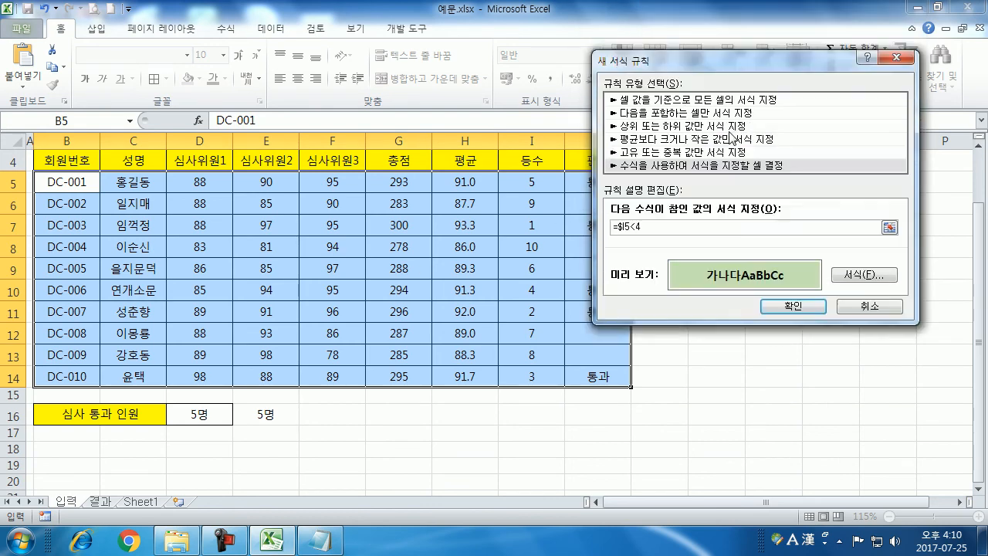
pyautogui.moveTo(727, 10); pyautogui.dragTo(782, 14)
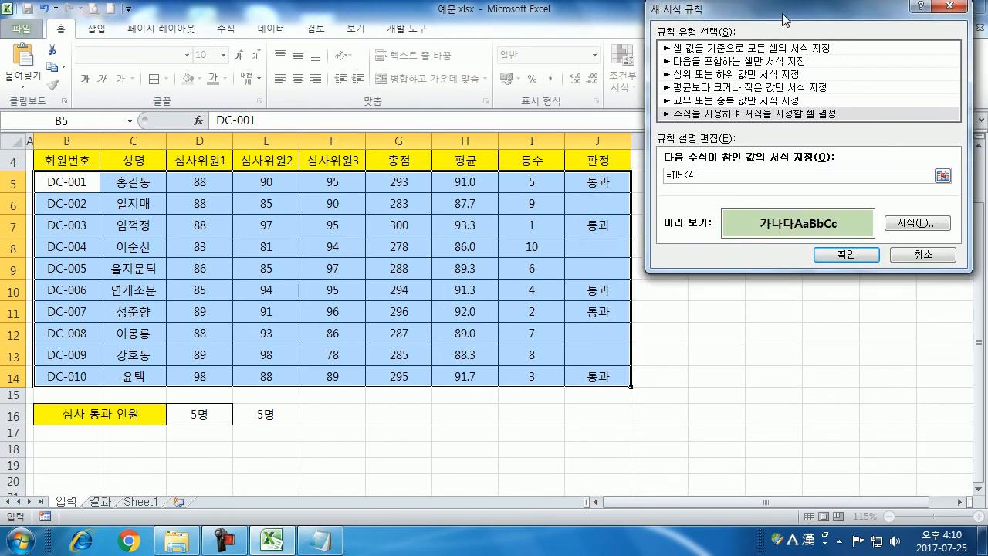
pyautogui.press('Escape')
# Create a new conditional formatting rule of the type 수식을 사용하여 서식을 지정할 셀 결정 for B5:J14 with the formula =$I5<4
pyautogui.click(623, 68)
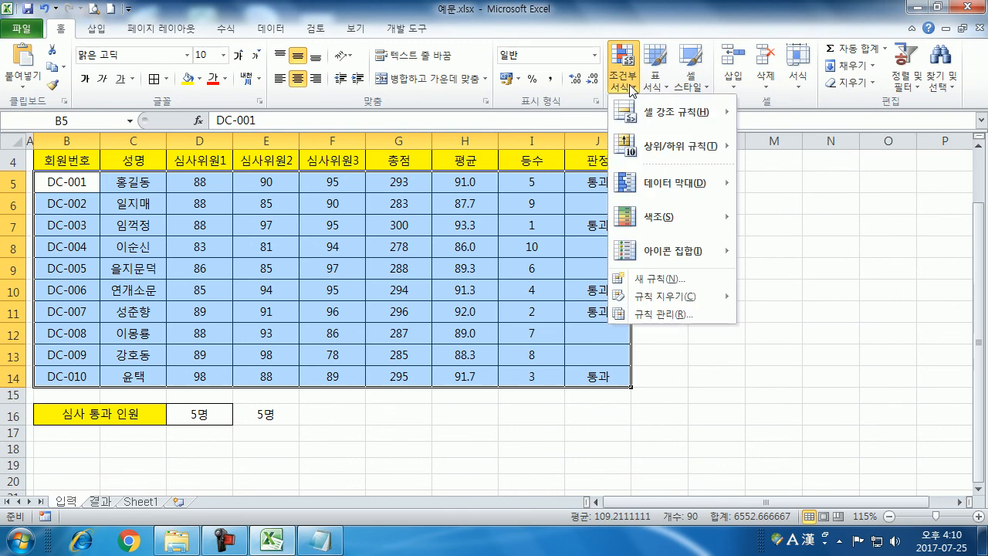
pyautogui.click(651, 282)
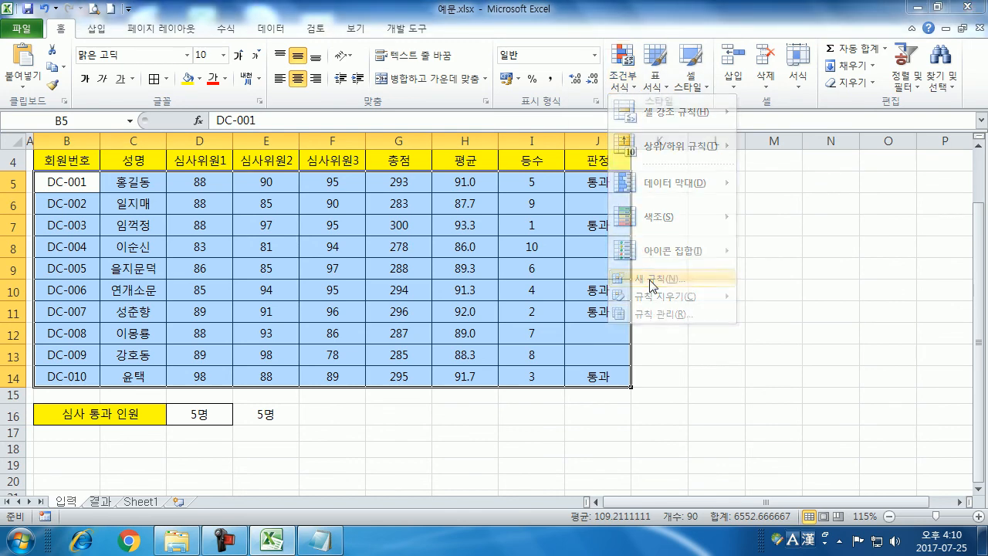
pyautogui.click(624, 112)
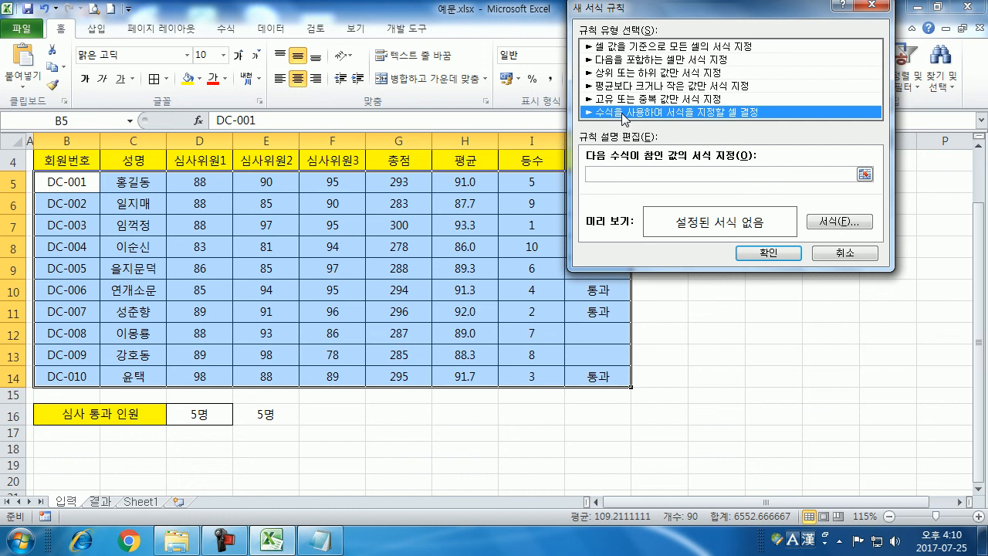
pyautogui.click(677, 174)
pyautogui.click(531, 186)
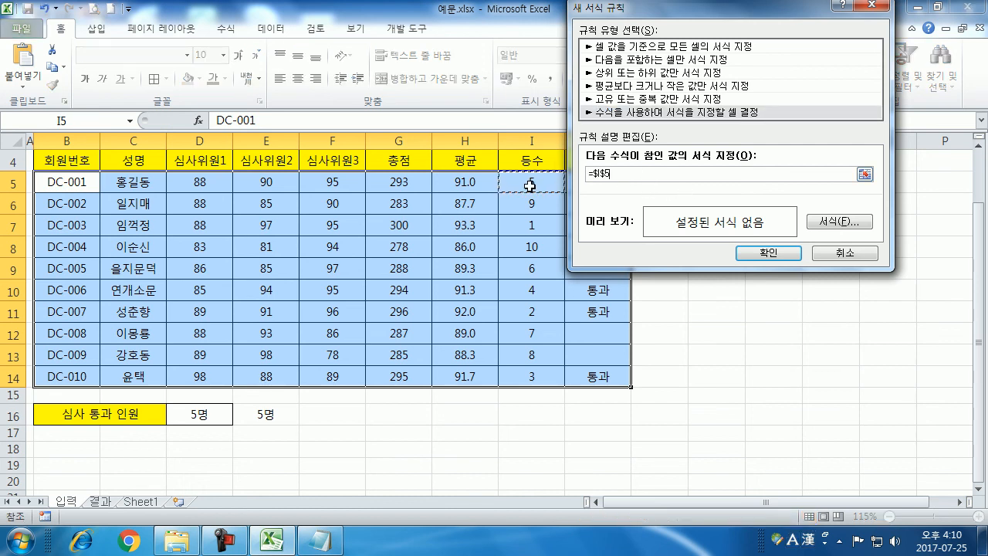
pyautogui.press('F4')
pyautogui.press('F4')
pyautogui.write('<4')
# Switch to Notepad and compare the operators <= and < in the formulas =$I5<=3 and =$I5<4
pyautogui.click(320, 542)
pyautogui.press('Down')
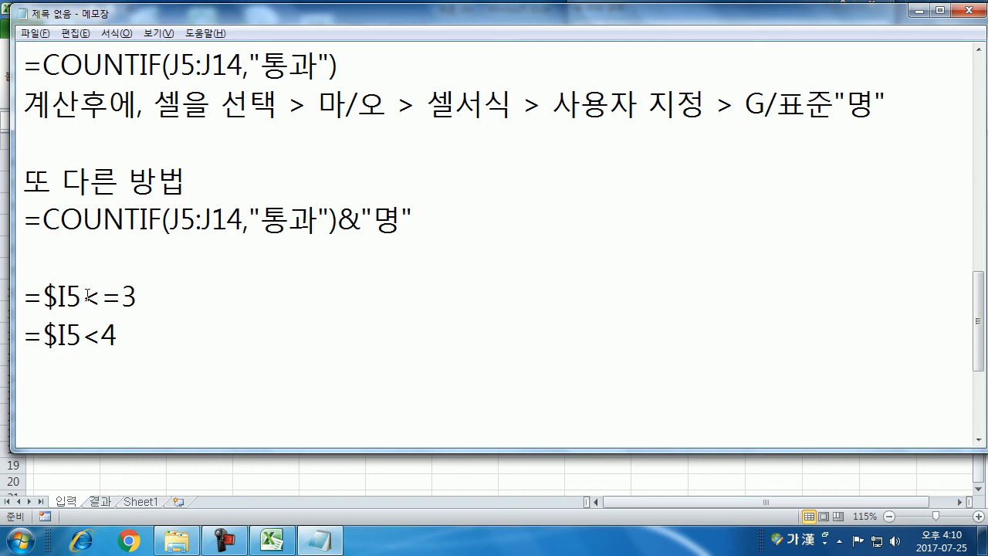
pyautogui.moveTo(81, 296); pyautogui.dragTo(115, 301)
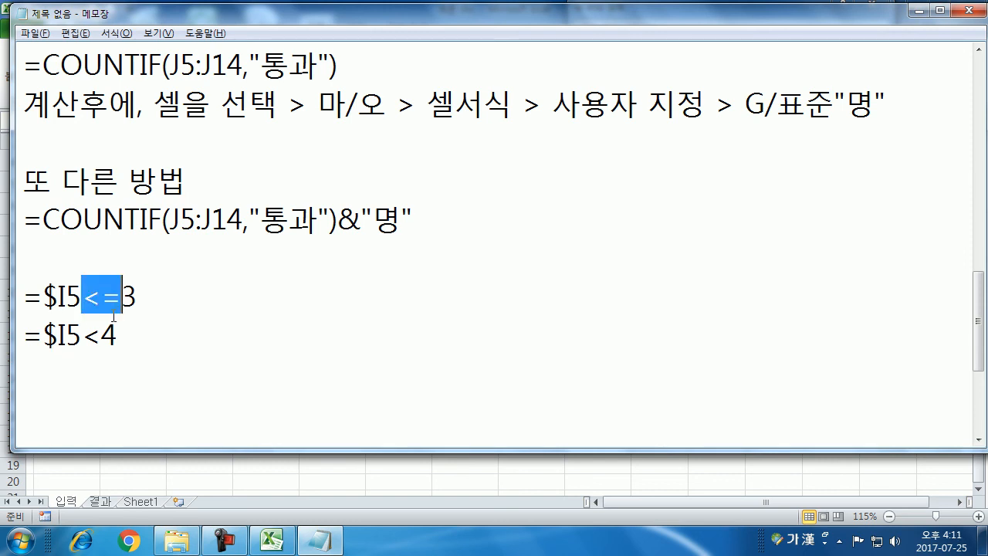
pyautogui.moveTo(81, 335); pyautogui.dragTo(92, 337)
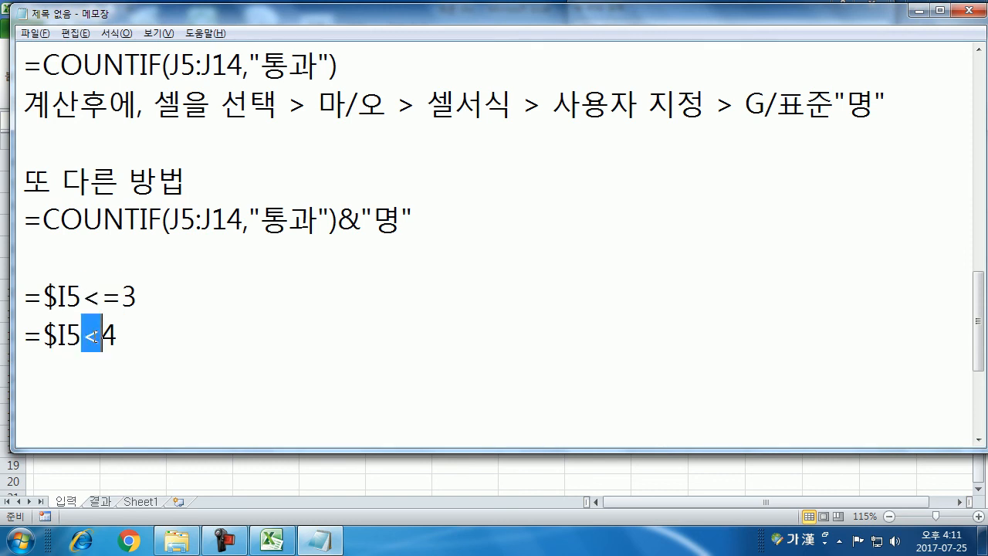
pyautogui.click(122, 381)
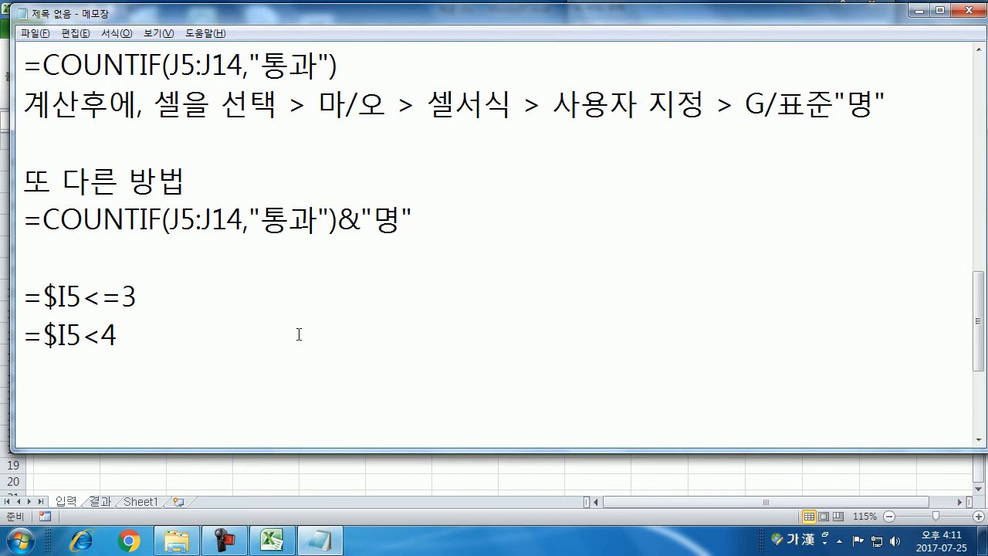
# Back in Excel, give the rule a green background fill and the font style 굵게, apply it, and select I7 to inspect the highlighting
pyautogui.hotkey('alt', 'Tab')
pyautogui.click(830, 224)
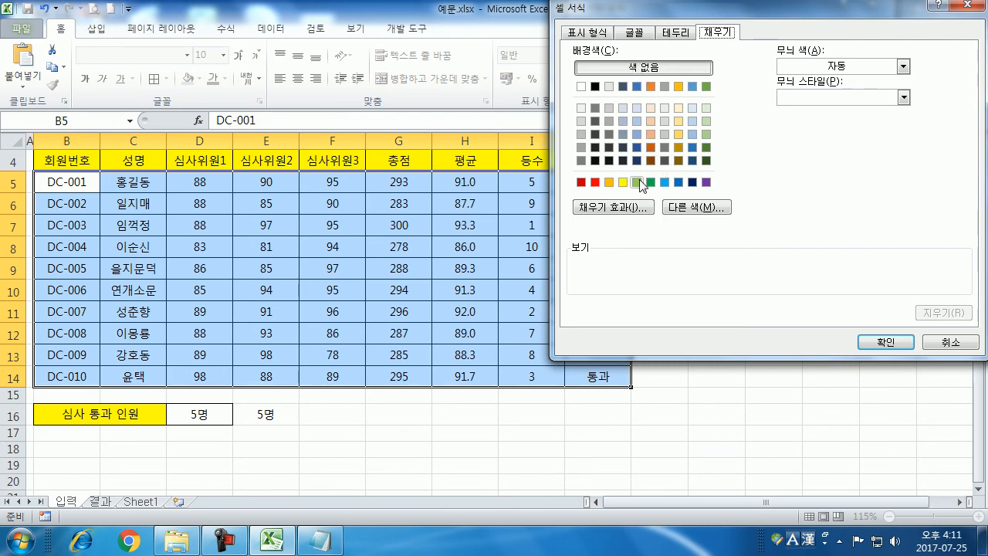
pyautogui.click(705, 133)
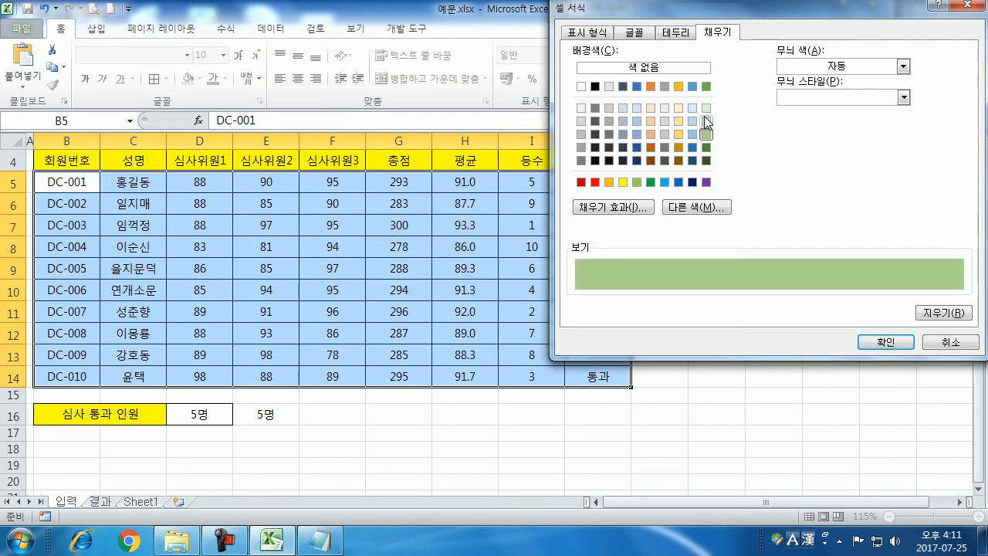
pyautogui.click(635, 34)
pyautogui.click(813, 99)
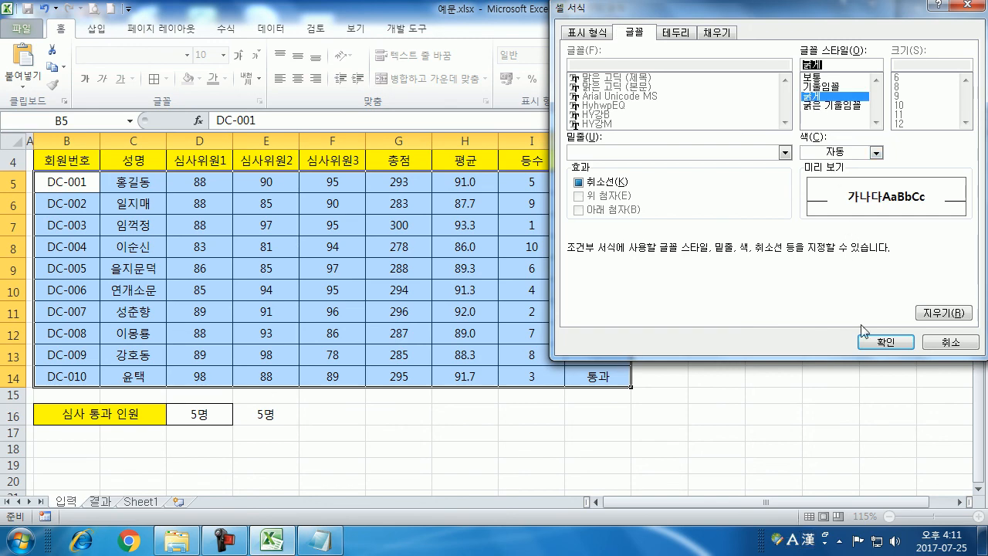
pyautogui.click(884, 341)
pyautogui.click(769, 255)
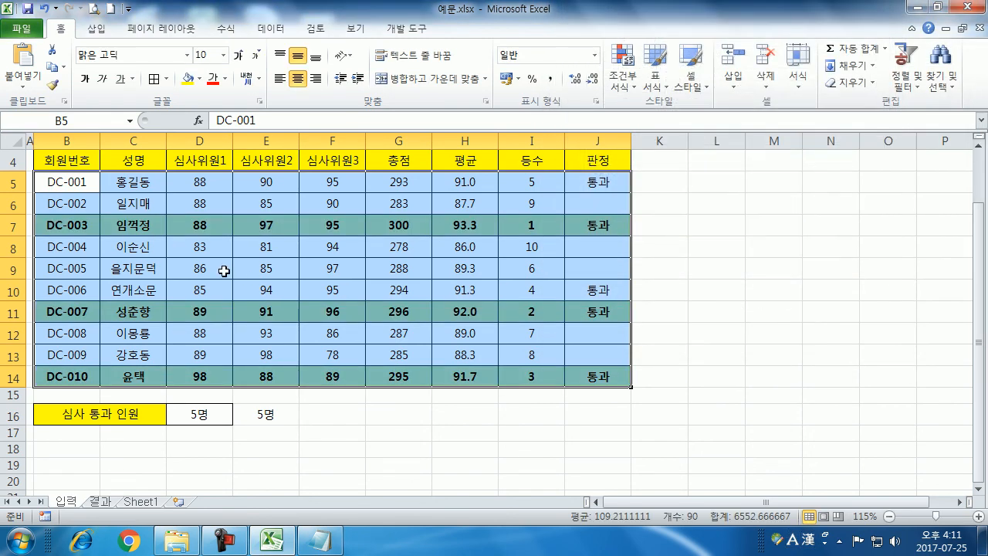
pyautogui.click(532, 224)
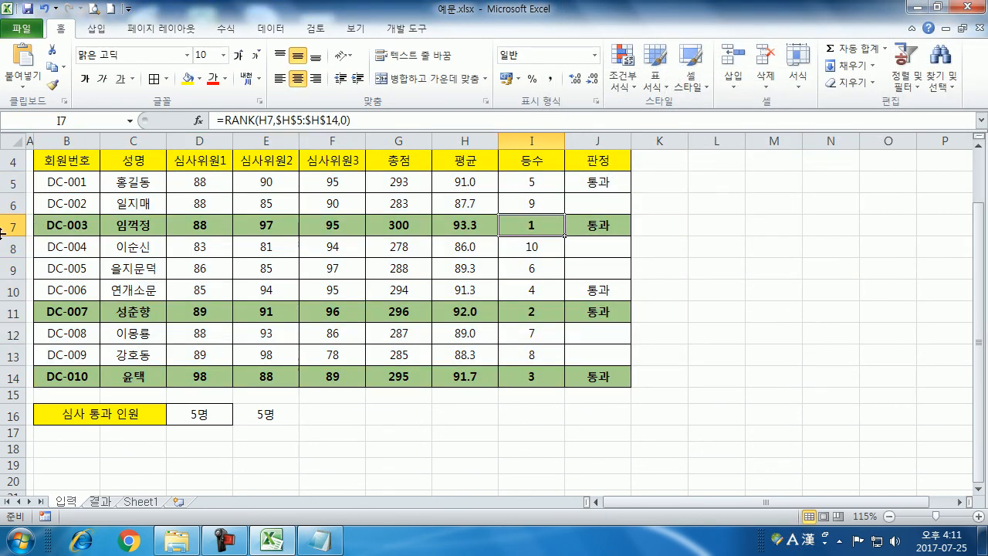